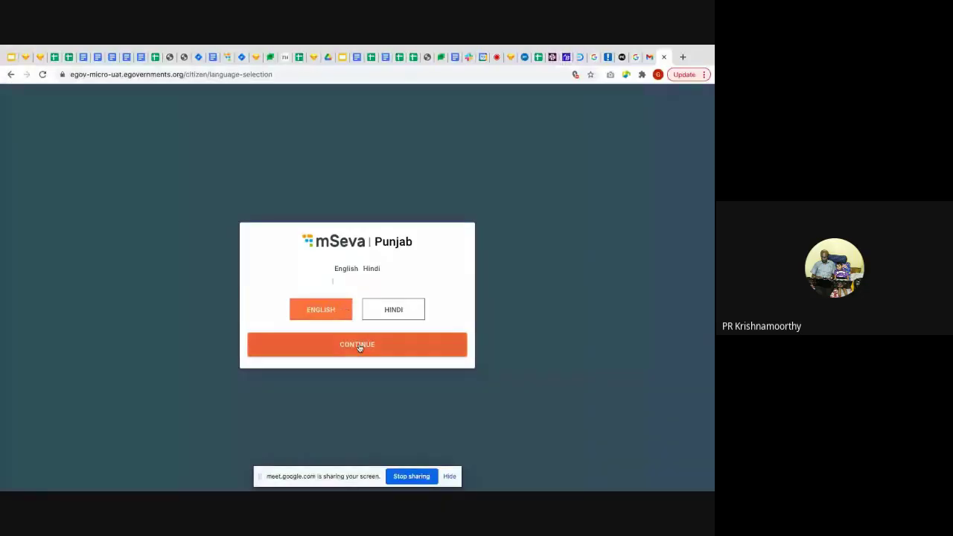
Continue in English past language selection and switch from registration to the citizen LOGIN page
{"action": "left_click", "coordinate": [357, 342]}
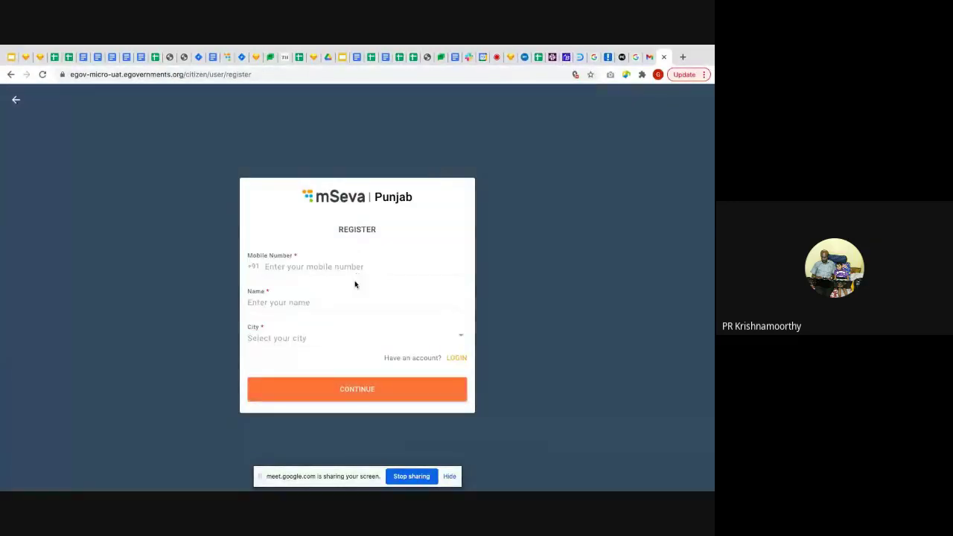
{"action": "left_click", "coordinate": [456, 358]}
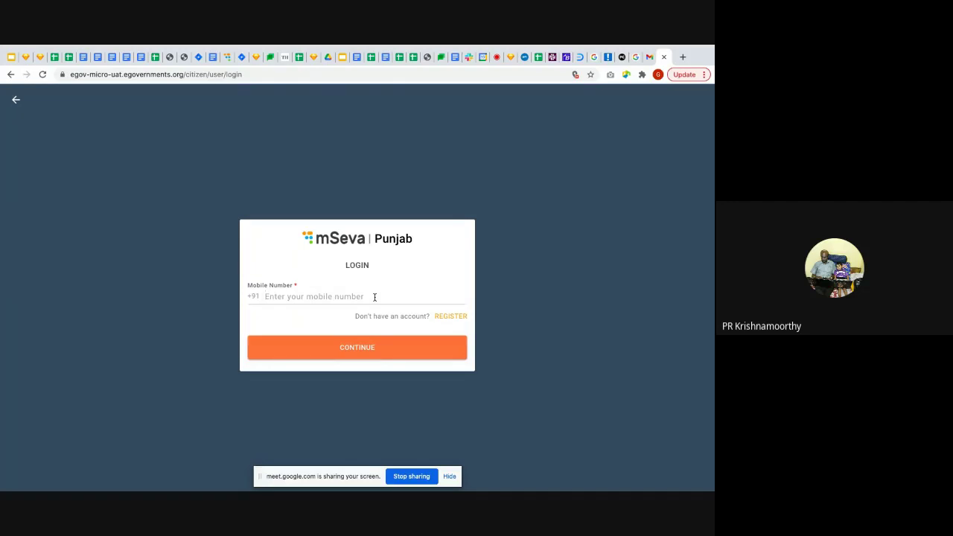
Return to the Google Meet tab where the screen is being presented to everyone
{"action": "left_click", "coordinate": [414, 480]}
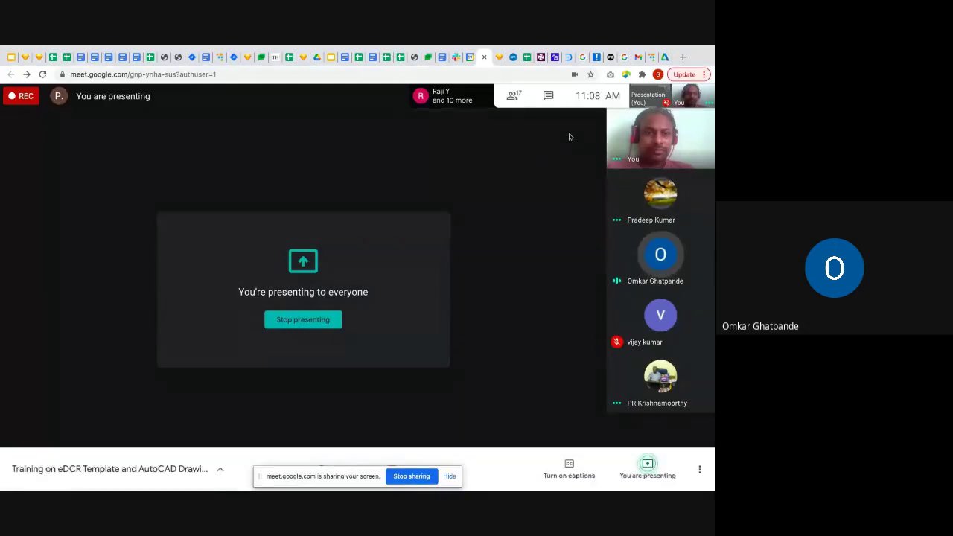
Open the People (17) panel and scroll through the participant list
{"action": "left_click", "coordinate": [511, 105]}
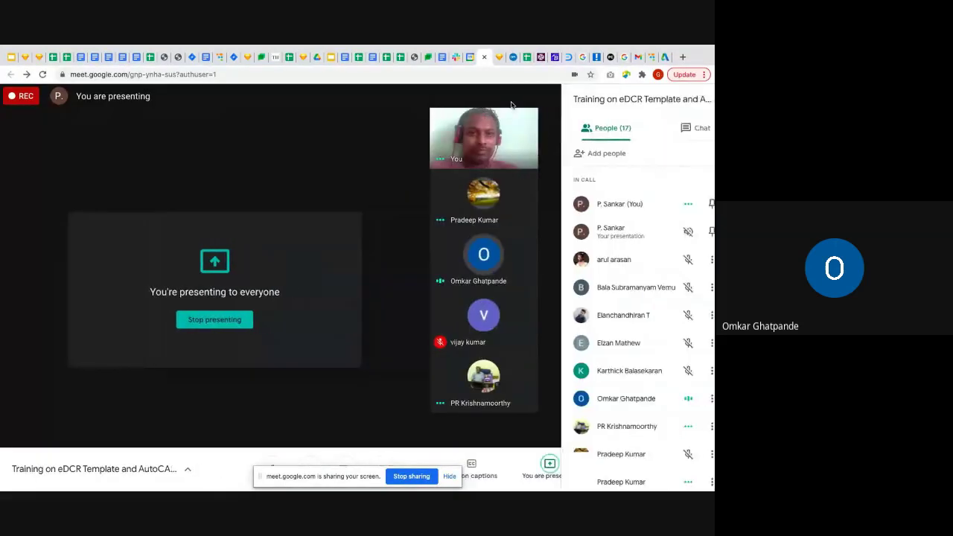
{"action": "scroll", "coordinate": [586, 352], "scroll_direction": "down", "scroll_amount": 3}
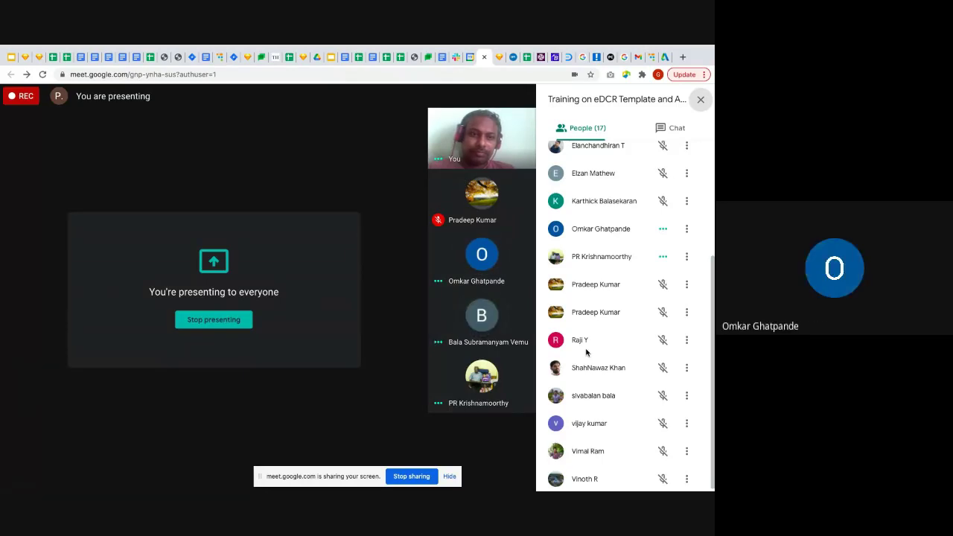
{"action": "scroll", "coordinate": [619, 329], "scroll_direction": "up", "scroll_amount": 3}
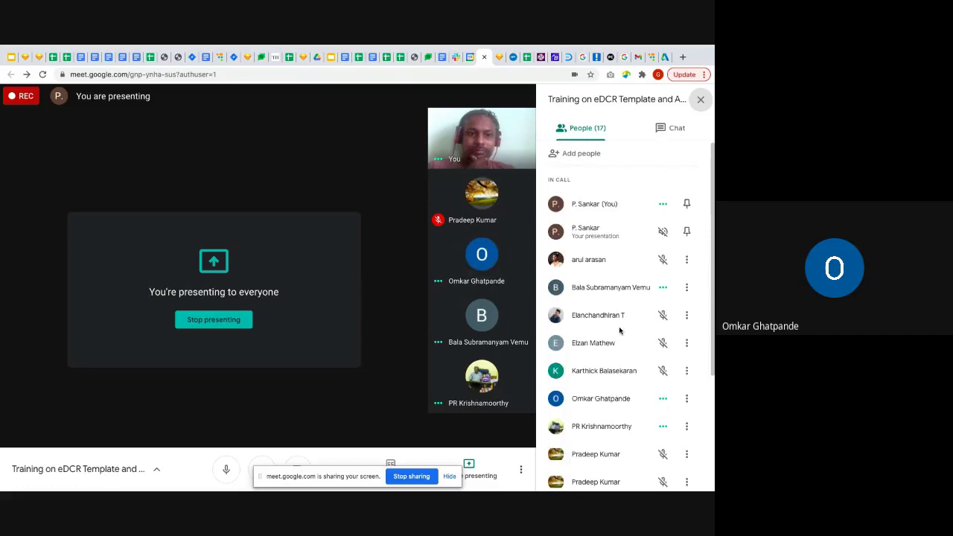
{"action": "left_click", "coordinate": [650, 58]}
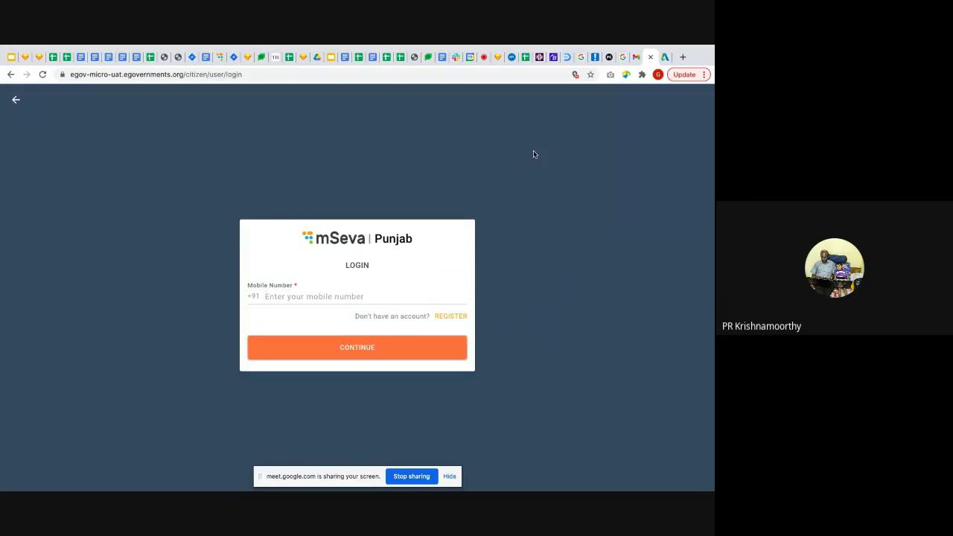
{"action": "left_click", "coordinate": [481, 62]}
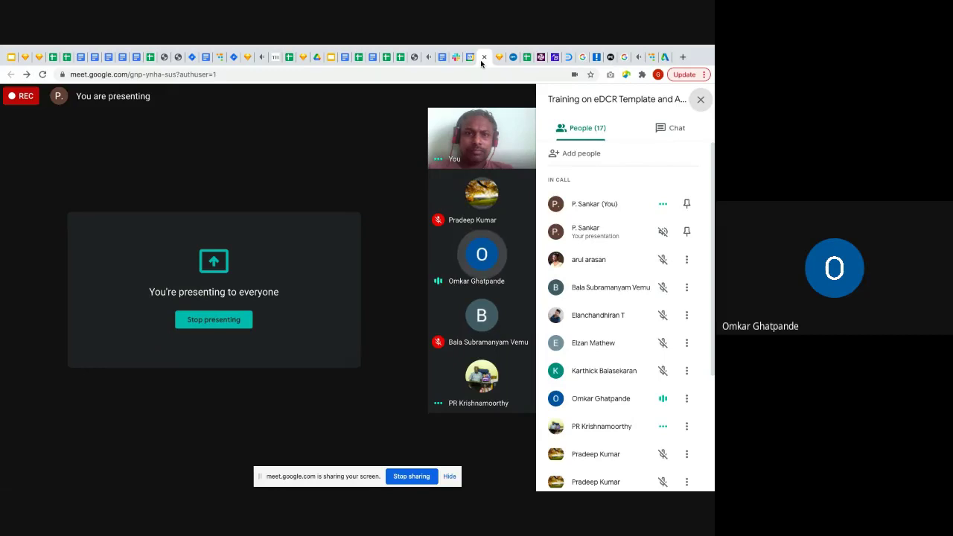
Stop presenting so the mSeva Punjab login tab can be re-shared to the meeting
{"action": "left_click", "coordinate": [412, 479]}
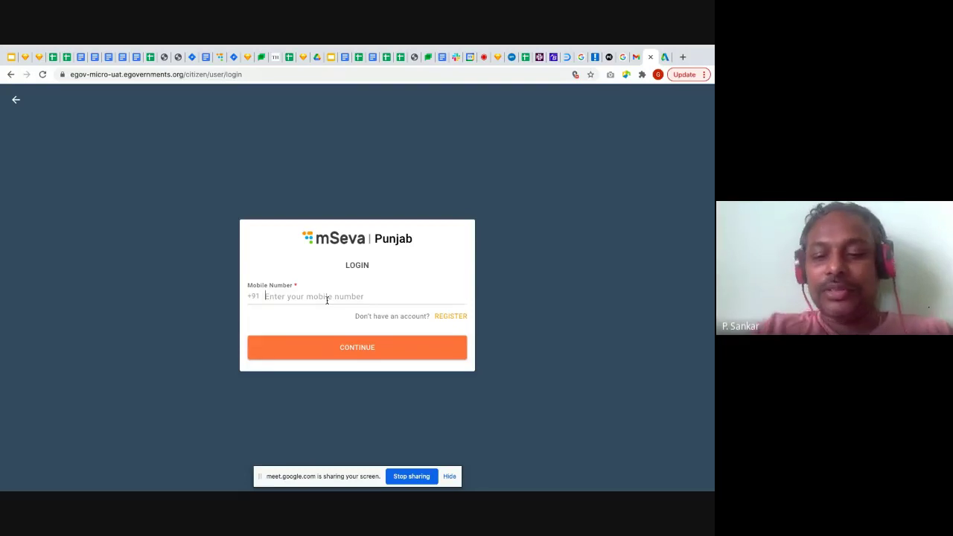
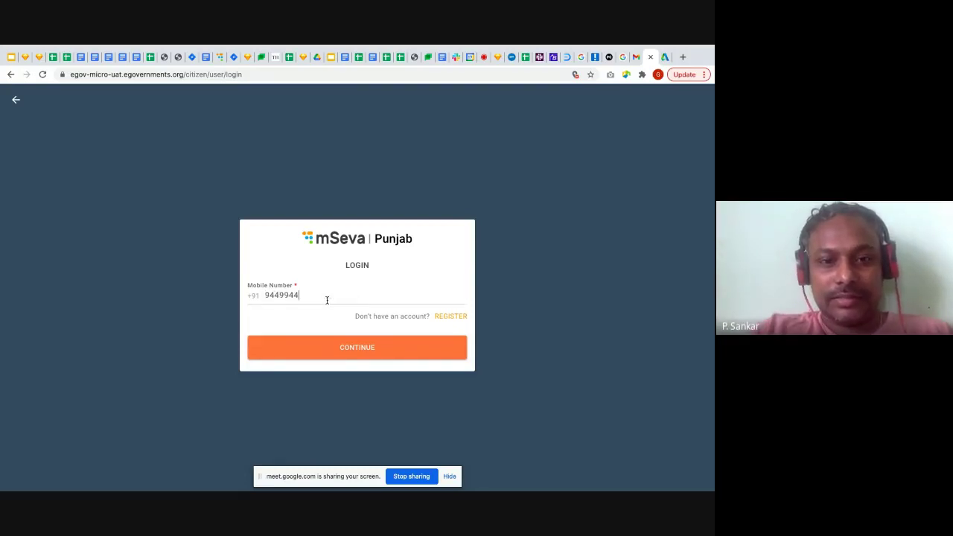
Log in as a citizen with the mobile number and the received OTP
{"action": "left_click", "coordinate": [385, 354]}
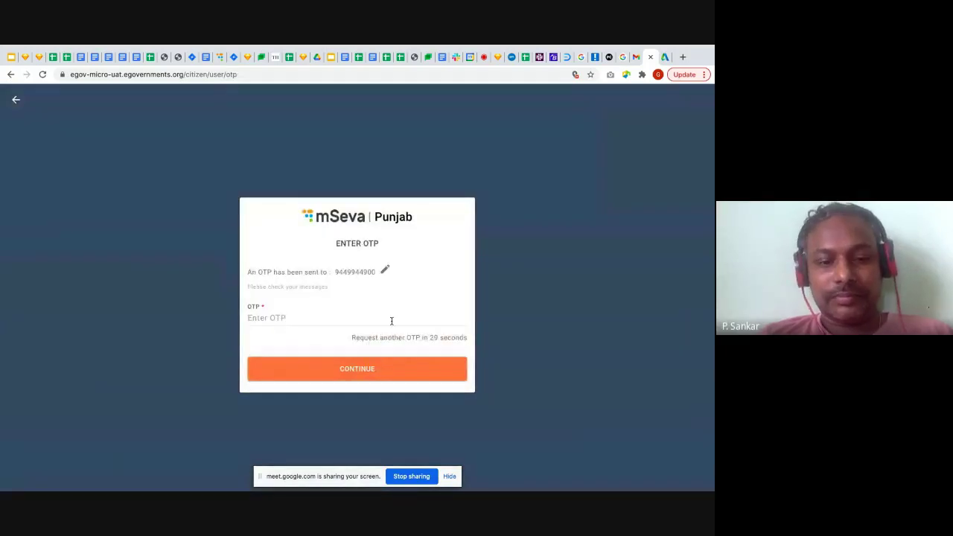
{"action": "left_click", "coordinate": [392, 320]}
{"action": "type", "text": "123456"}
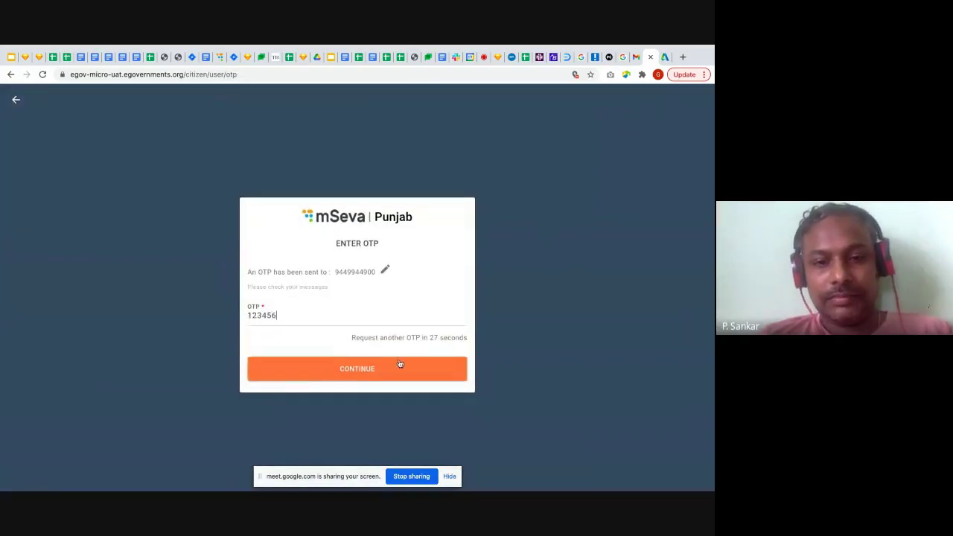
{"action": "left_click", "coordinate": [399, 367]}
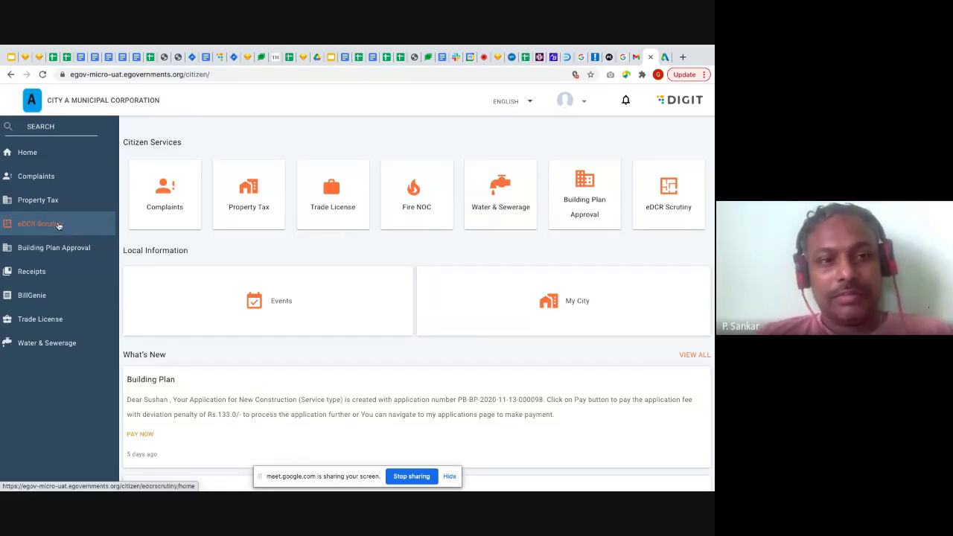
Go from My Applications back to eDCR Scrutiny and start a New Building Plan Scrutiny
{"action": "left_click", "coordinate": [59, 224]}
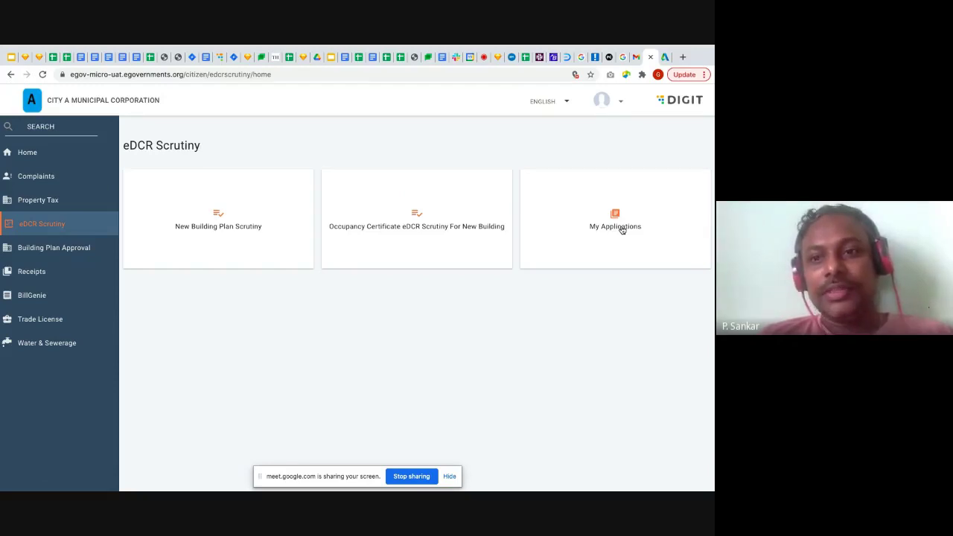
{"action": "left_click", "coordinate": [621, 230]}
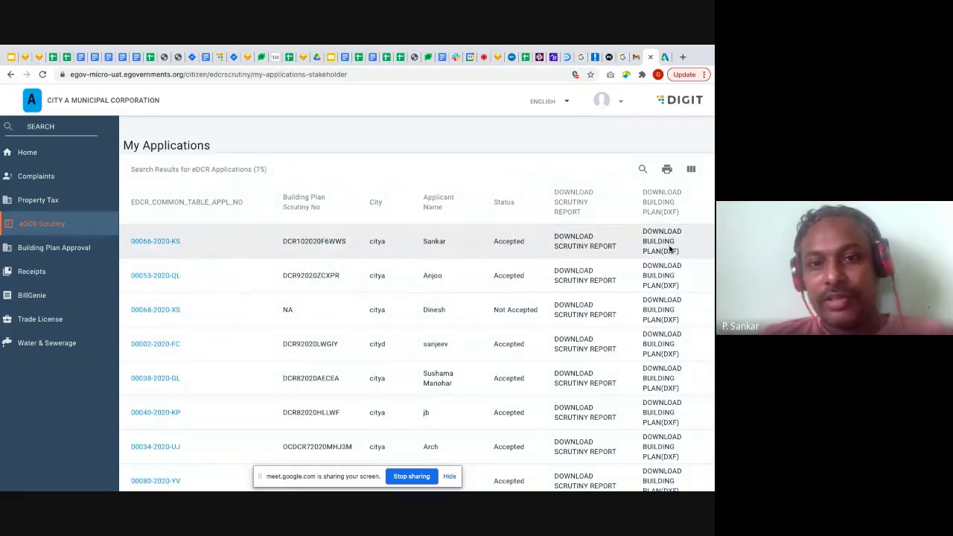
{"action": "left_click", "coordinate": [54, 225]}
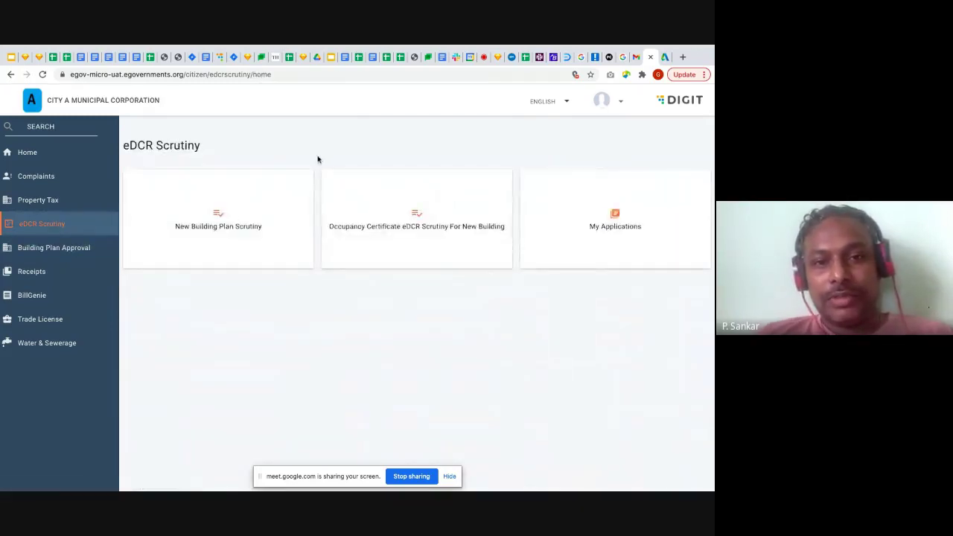
{"action": "left_click", "coordinate": [221, 224]}
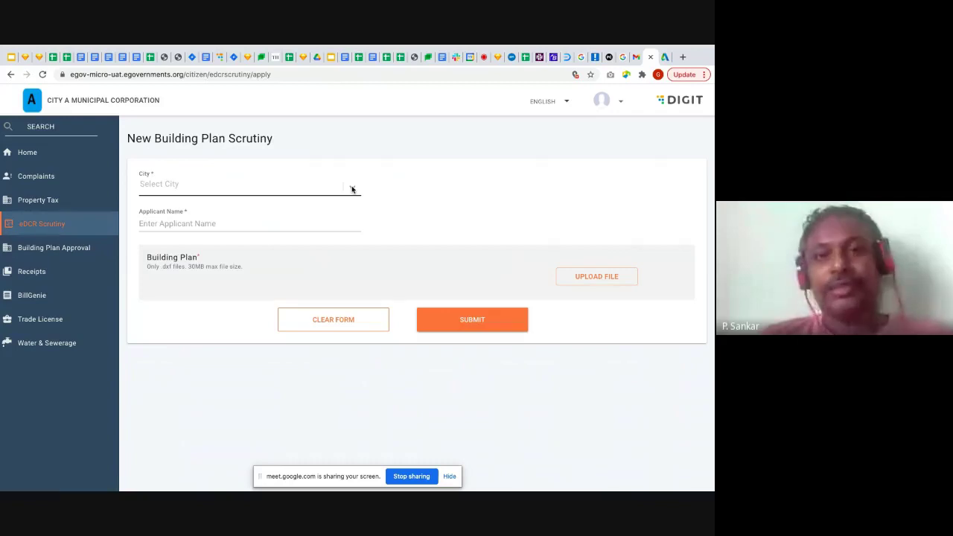
Choose City A as the city and enter the applicant's name
{"action": "left_click", "coordinate": [352, 189]}
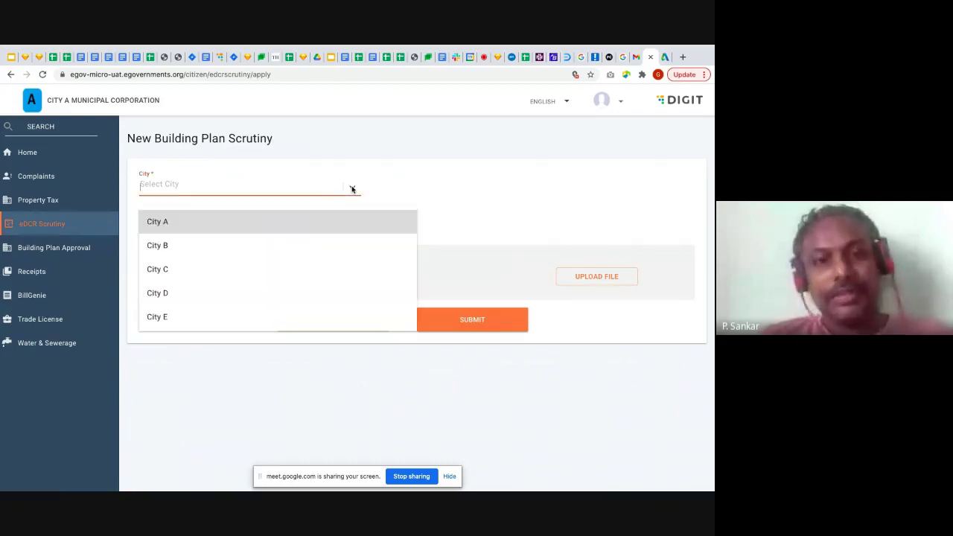
{"action": "left_click", "coordinate": [325, 226]}
{"action": "left_click", "coordinate": [325, 223]}
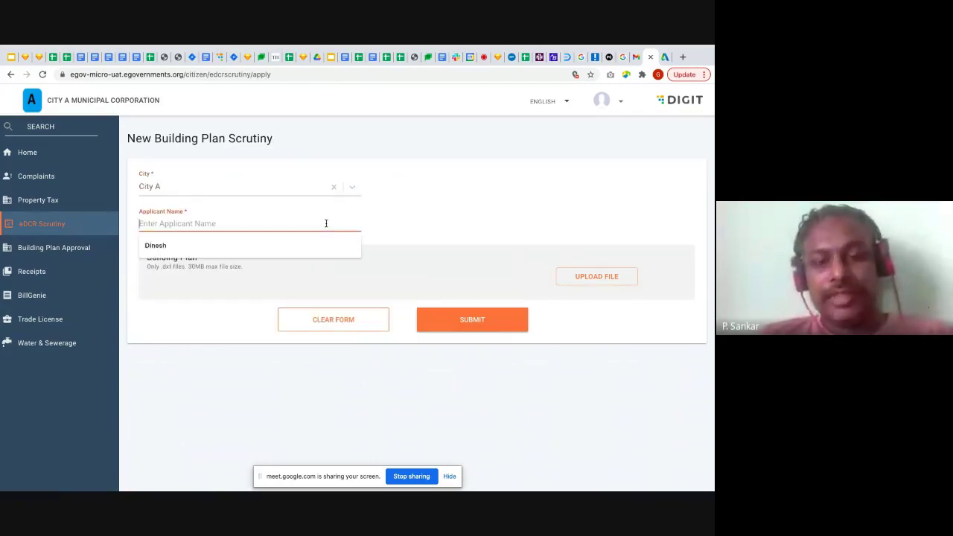
{"action": "type", "text": "Elzan"}
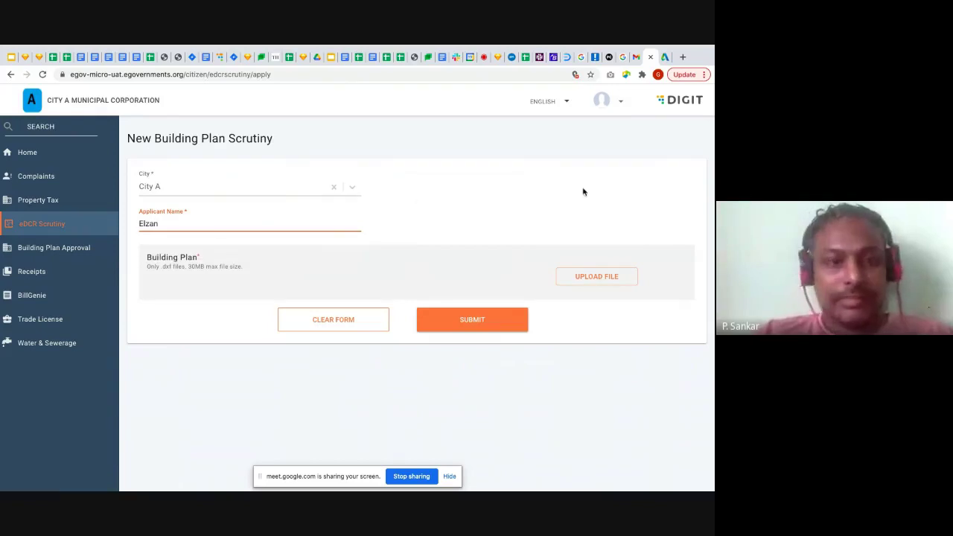
{"action": "left_click", "coordinate": [445, 216]}
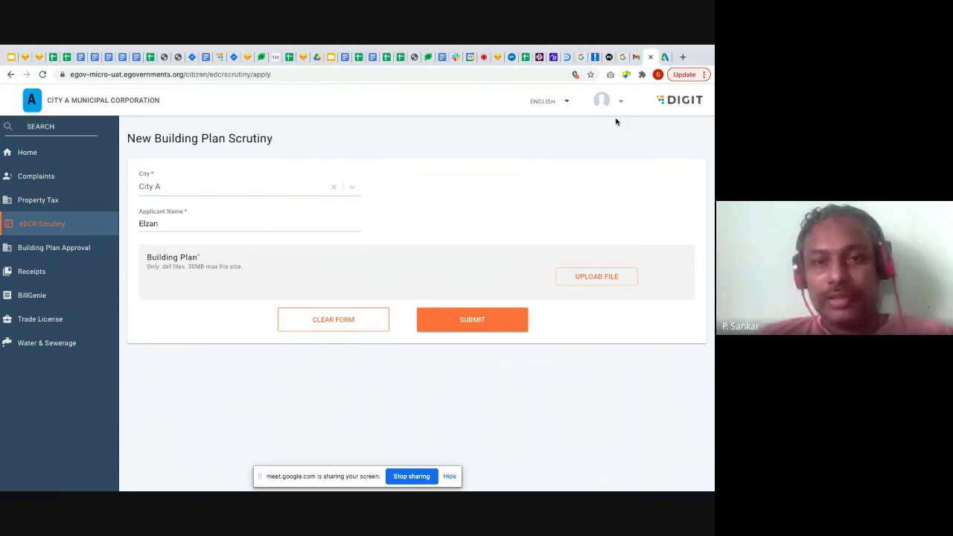
{"action": "left_click", "coordinate": [663, 58]}
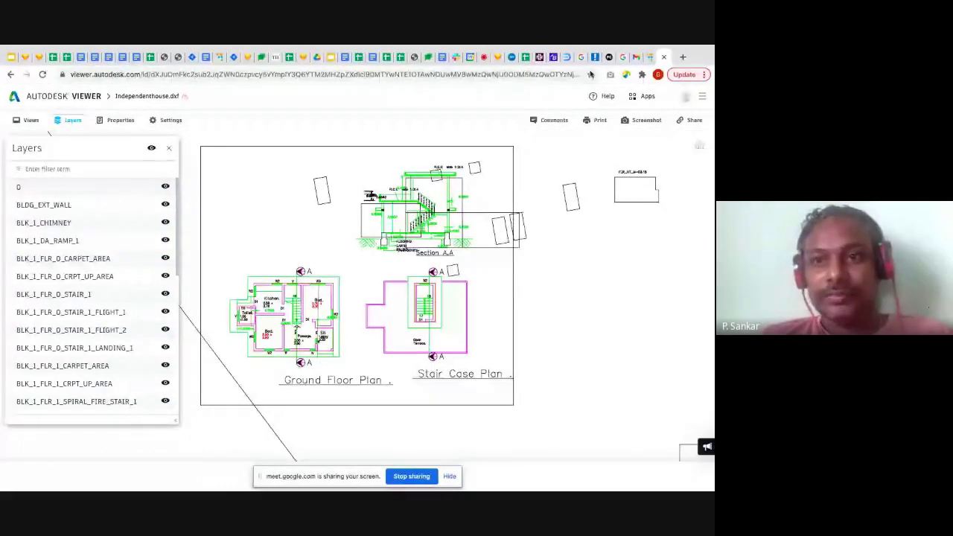
{"action": "key", "text": "ctrl+shift+Tab"}
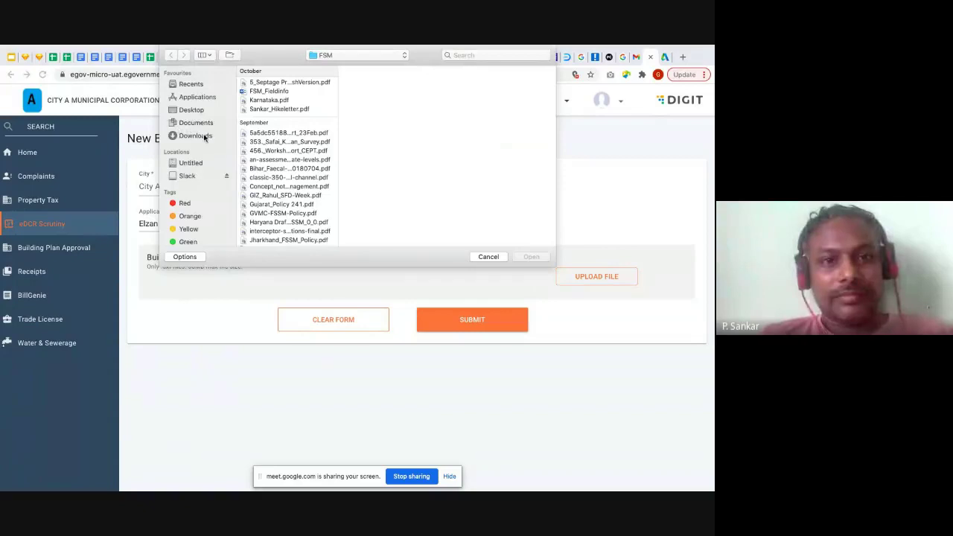
Upload Documents > Presentation_A > independenthouse.dxf as the building plan
{"action": "left_click", "coordinate": [202, 124]}
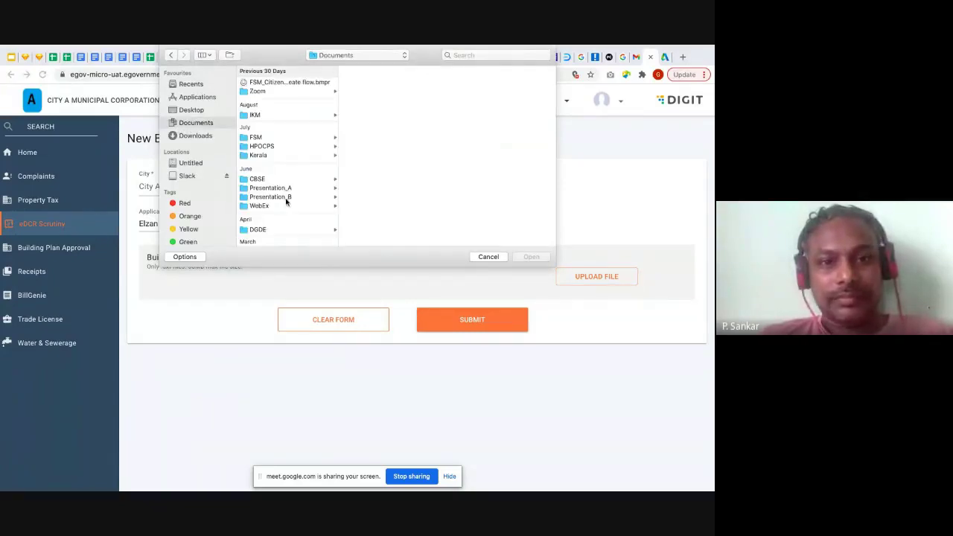
{"action": "left_click", "coordinate": [299, 188]}
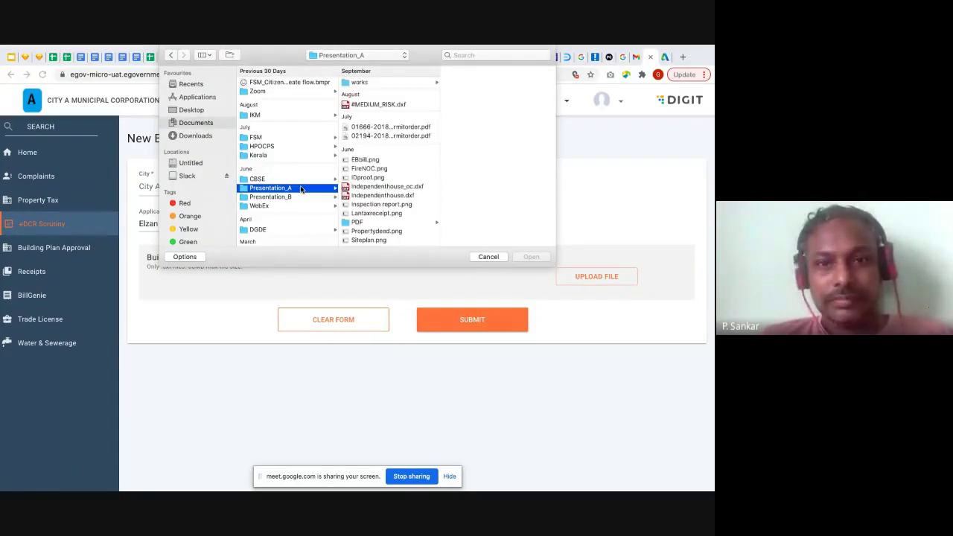
{"action": "left_click", "coordinate": [381, 196]}
{"action": "left_click", "coordinate": [533, 259]}
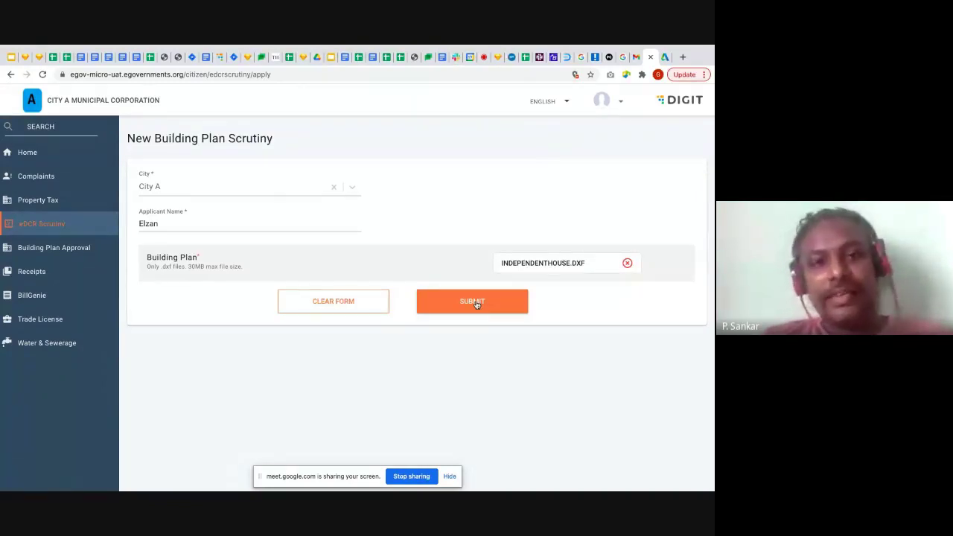
Submit the plan for scrutiny and download its Scrutiny Report PDF from the DOWNLOAD list
{"action": "left_click", "coordinate": [475, 304]}
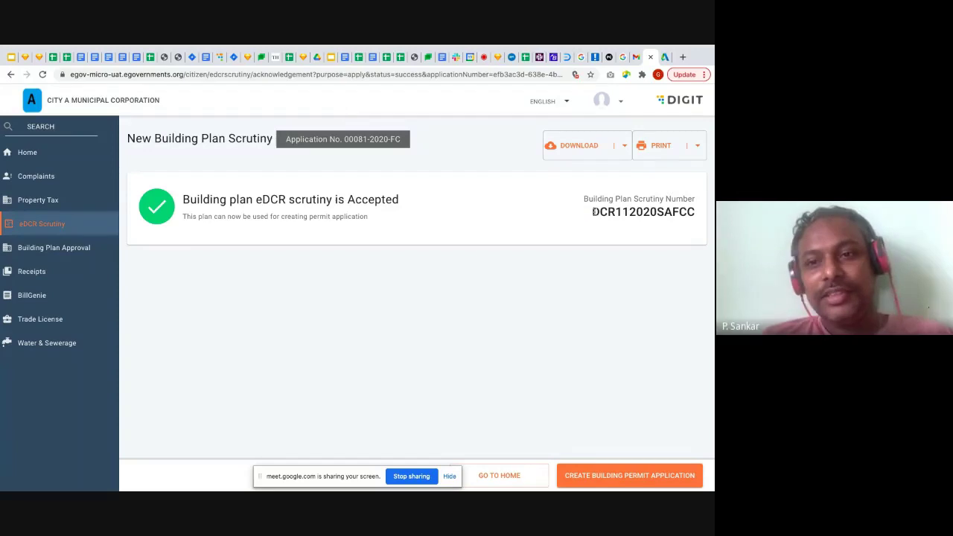
{"action": "left_click_drag", "start_coordinate": [590, 215], "coordinate": [693, 213]}
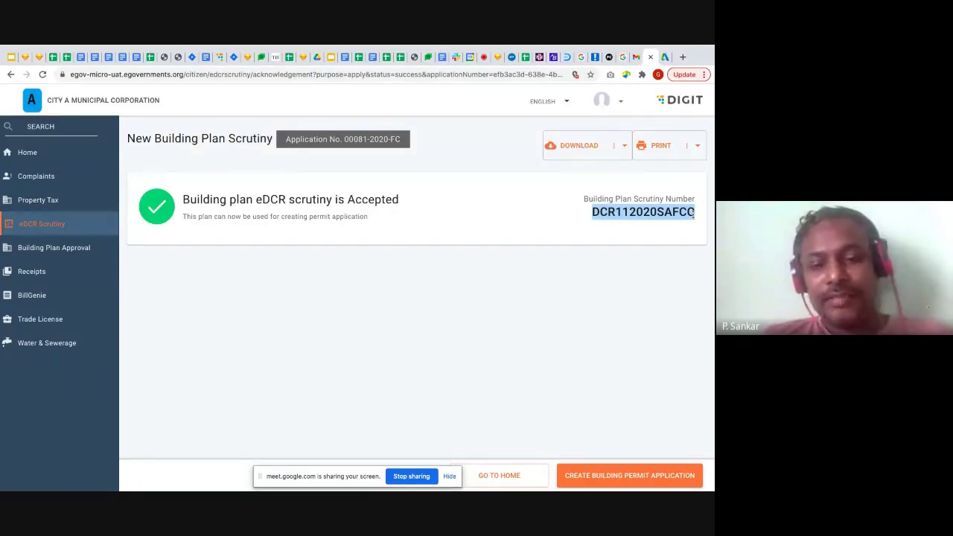
{"action": "left_click", "coordinate": [621, 144]}
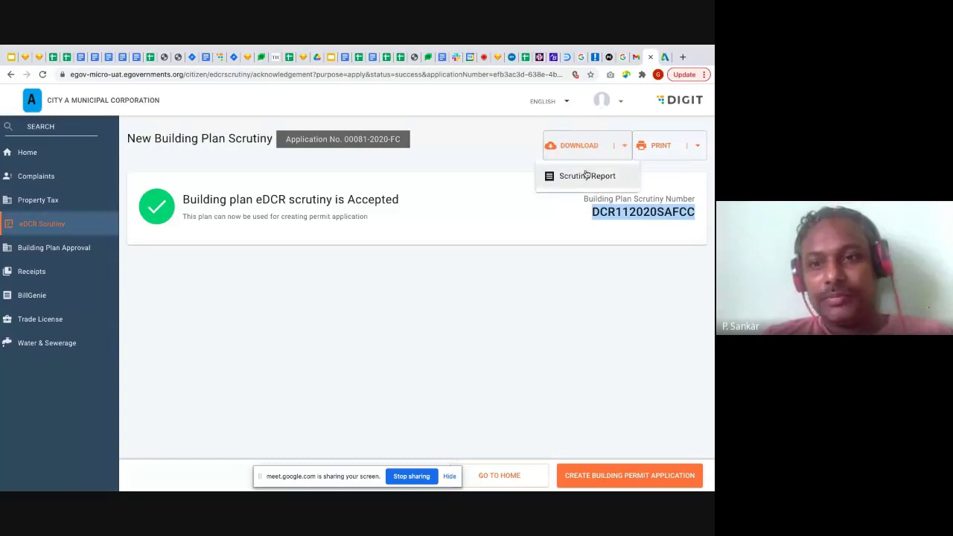
{"action": "left_click", "coordinate": [516, 149]}
{"action": "left_click", "coordinate": [623, 146]}
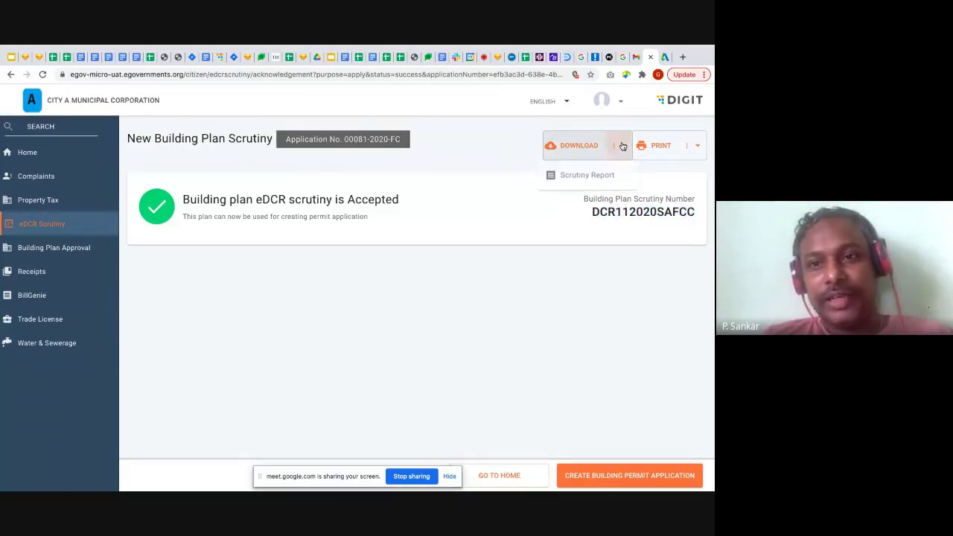
{"action": "left_click", "coordinate": [588, 175]}
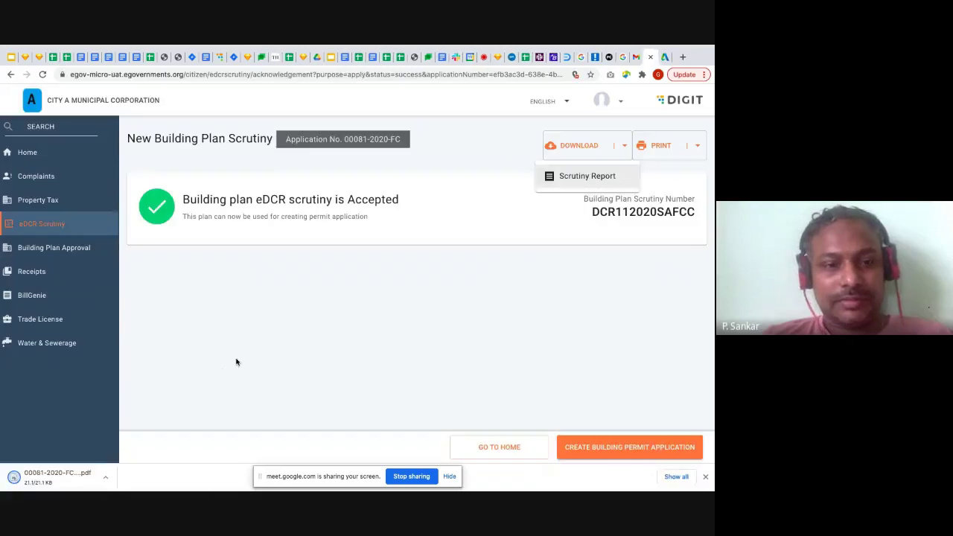
{"action": "left_click", "coordinate": [105, 476]}
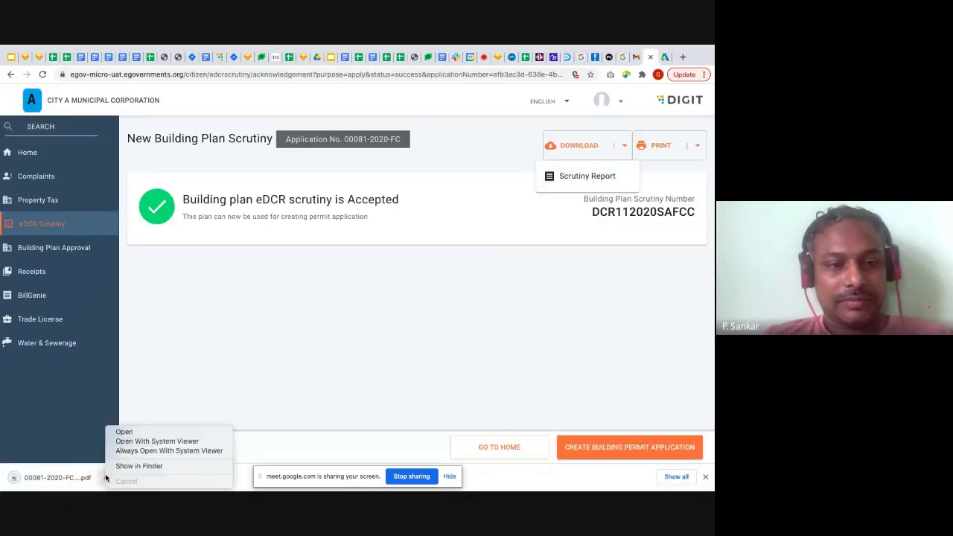
Open the downloaded 00081-2020-FC-v1.pdf scrutiny report and scroll through its first page
{"action": "left_click", "coordinate": [136, 432]}
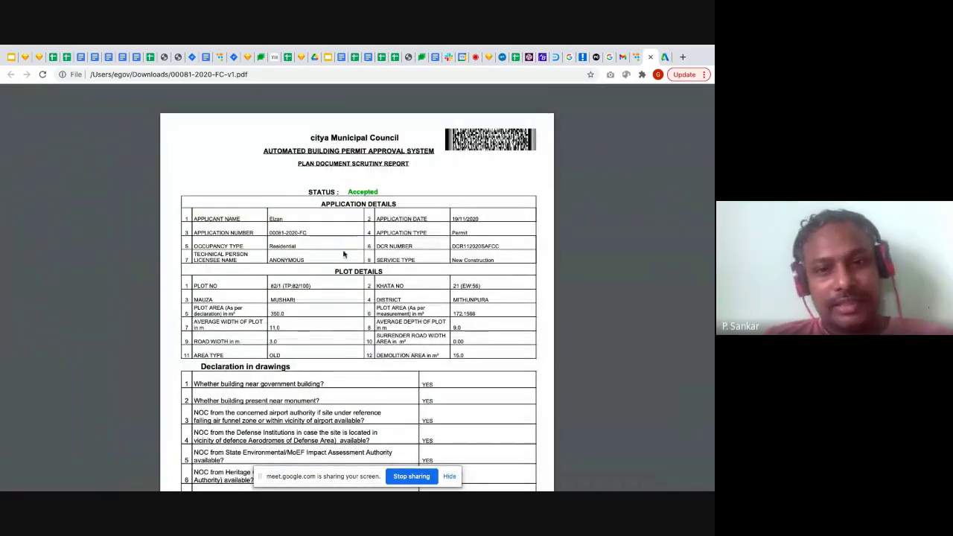
{"action": "scroll", "coordinate": [344, 254], "scroll_direction": "down", "scroll_amount": 1}
{"action": "scroll", "coordinate": [345, 254], "scroll_direction": "down", "scroll_amount": 1}
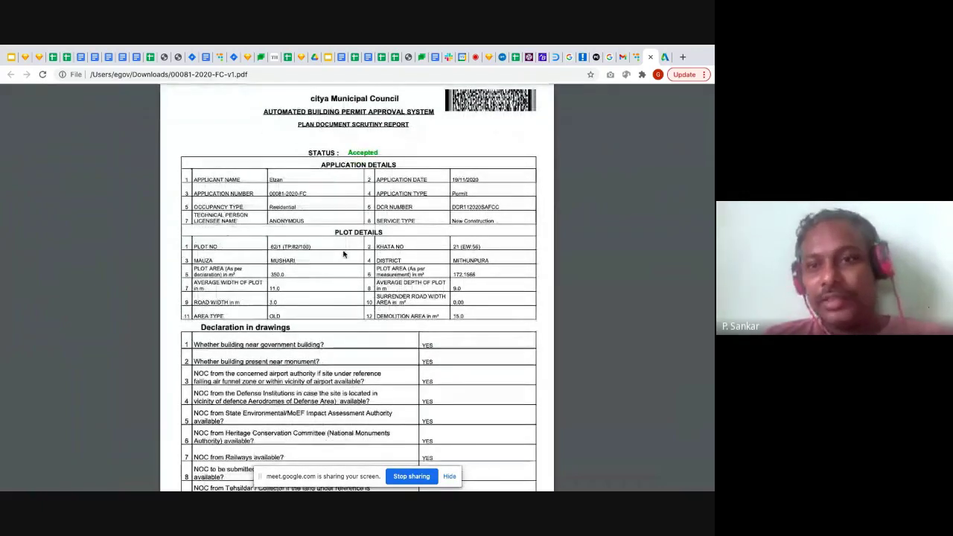
{"action": "scroll", "coordinate": [535, 138], "scroll_direction": "up", "scroll_amount": 2}
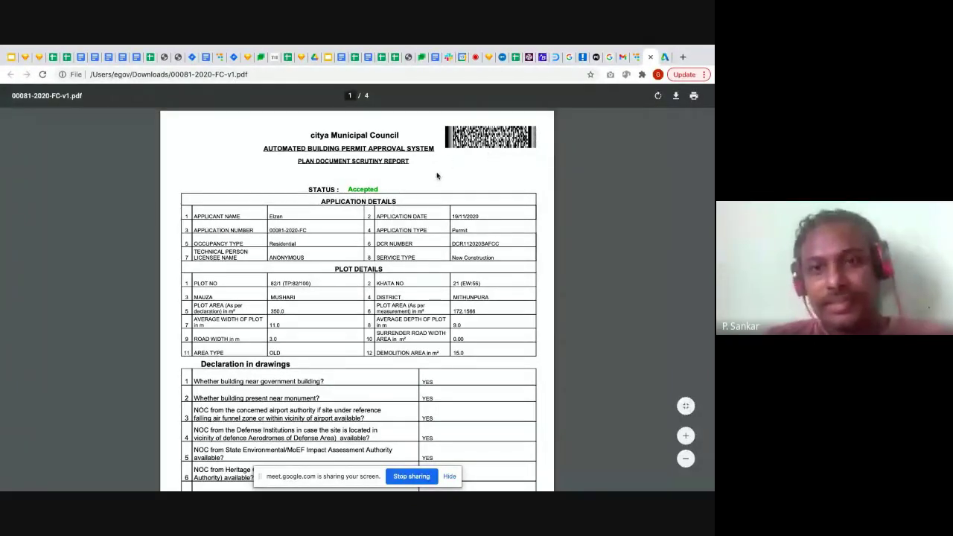
{"action": "scroll", "coordinate": [425, 177], "scroll_direction": "down", "scroll_amount": 2}
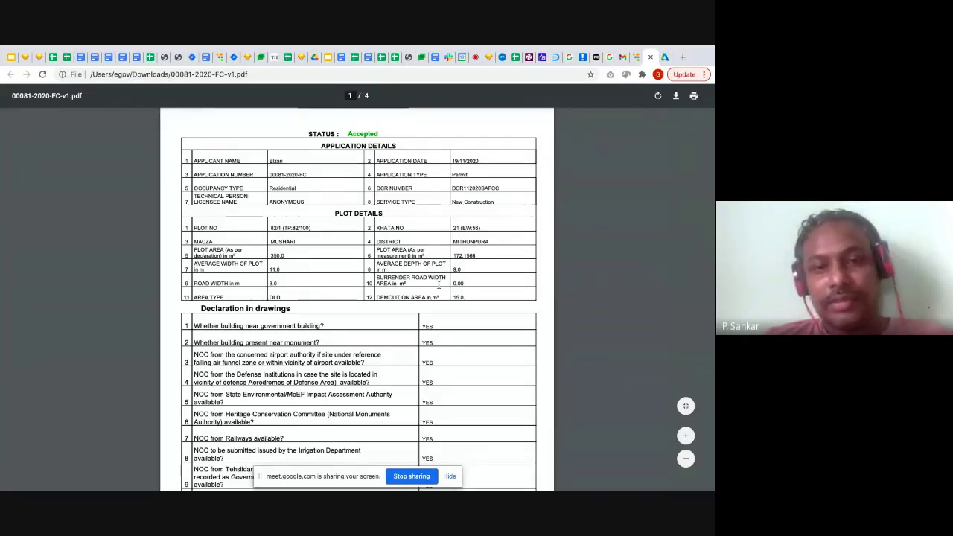
Highlight the applicant name, then scroll down to the Overall Summary tables
{"action": "double_click", "coordinate": [275, 161]}
{"action": "left_click", "coordinate": [332, 166]}
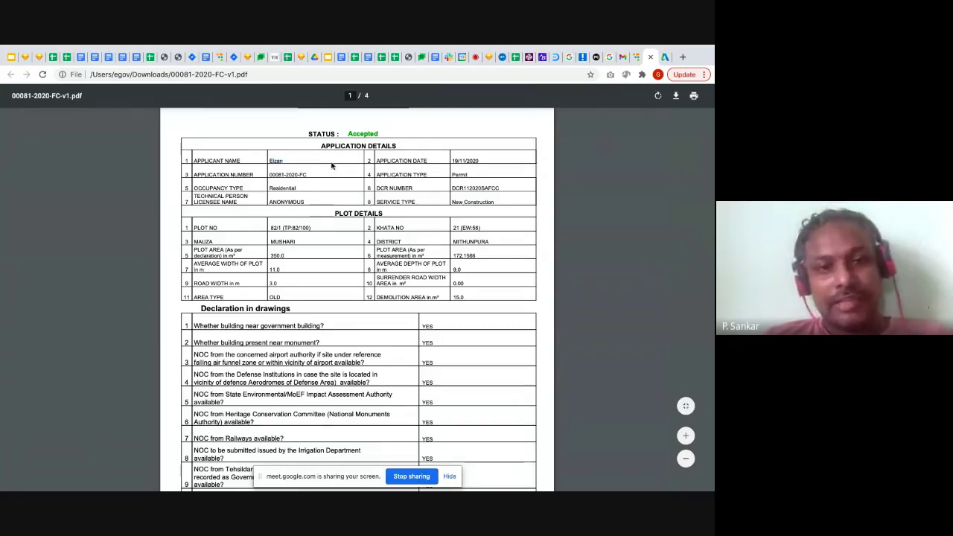
{"action": "scroll", "coordinate": [332, 166], "scroll_direction": "down", "scroll_amount": 1}
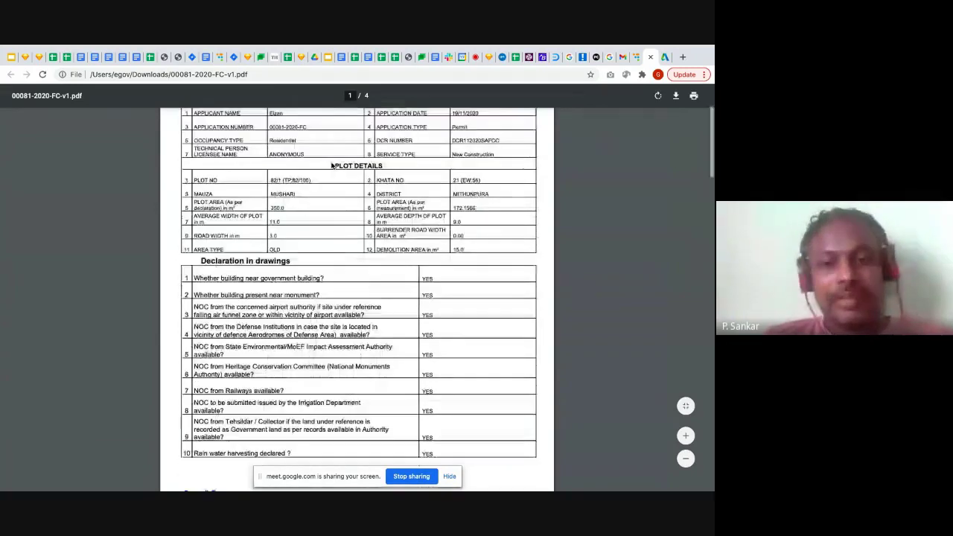
{"action": "scroll", "coordinate": [332, 165], "scroll_direction": "down", "scroll_amount": 2}
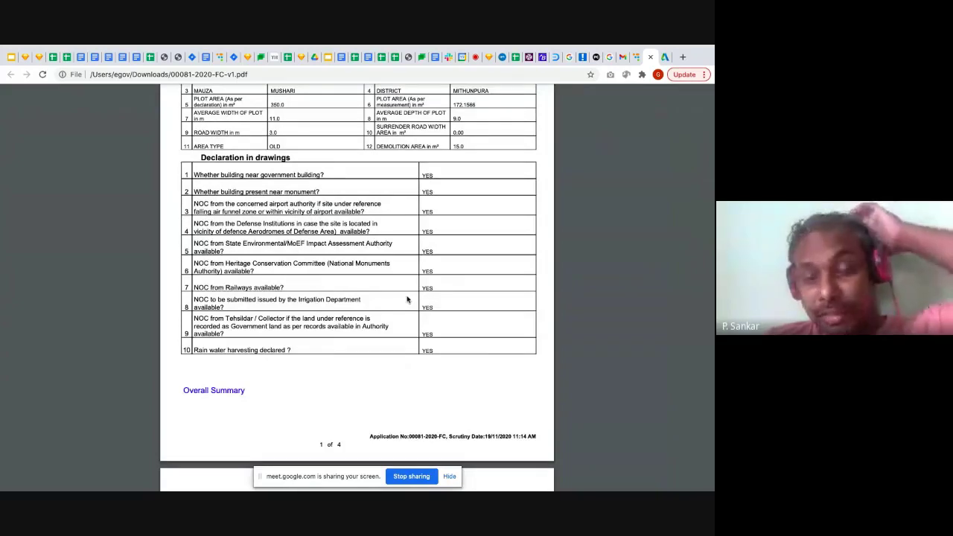
{"action": "scroll", "coordinate": [407, 299], "scroll_direction": "down", "scroll_amount": 3}
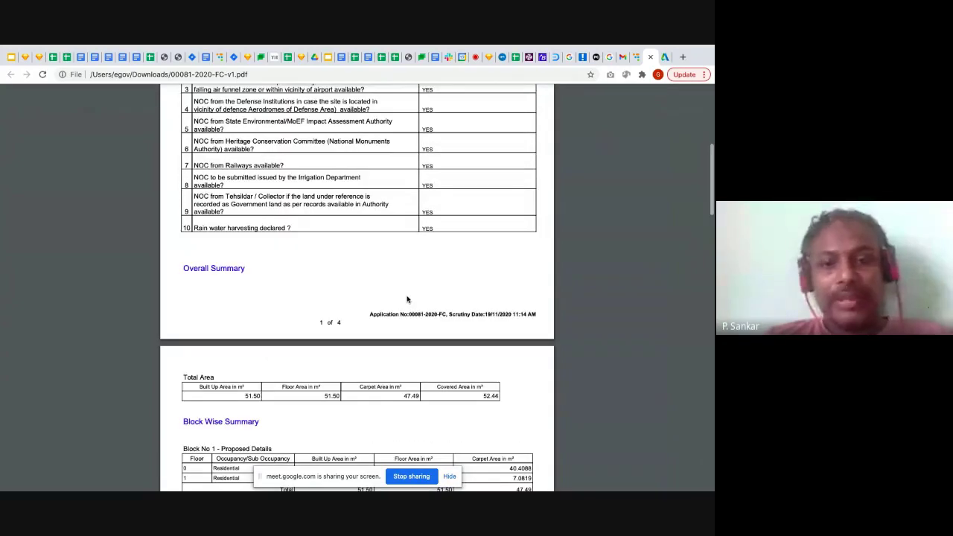
{"action": "scroll", "coordinate": [407, 299], "scroll_direction": "down", "scroll_amount": 4}
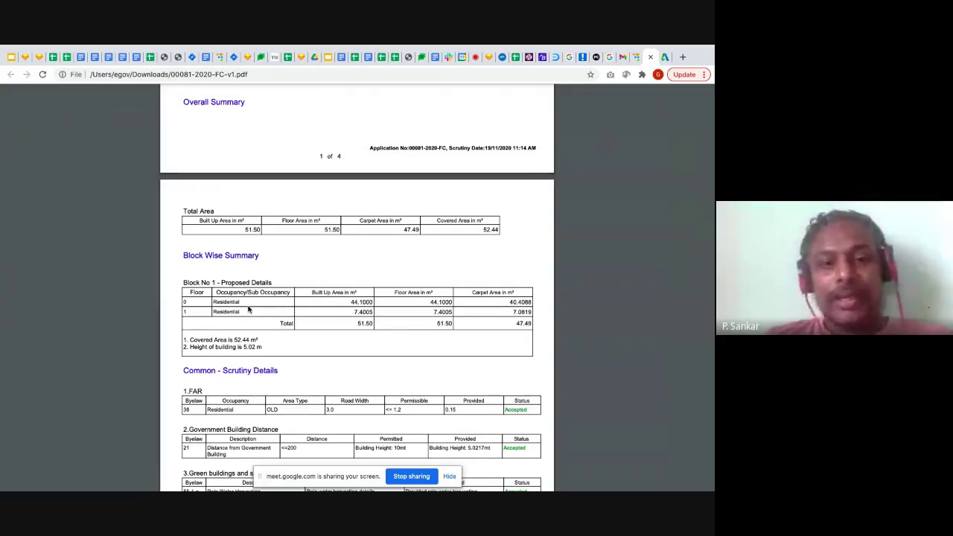
{"action": "scroll", "coordinate": [249, 309], "scroll_direction": "down", "scroll_amount": 1}
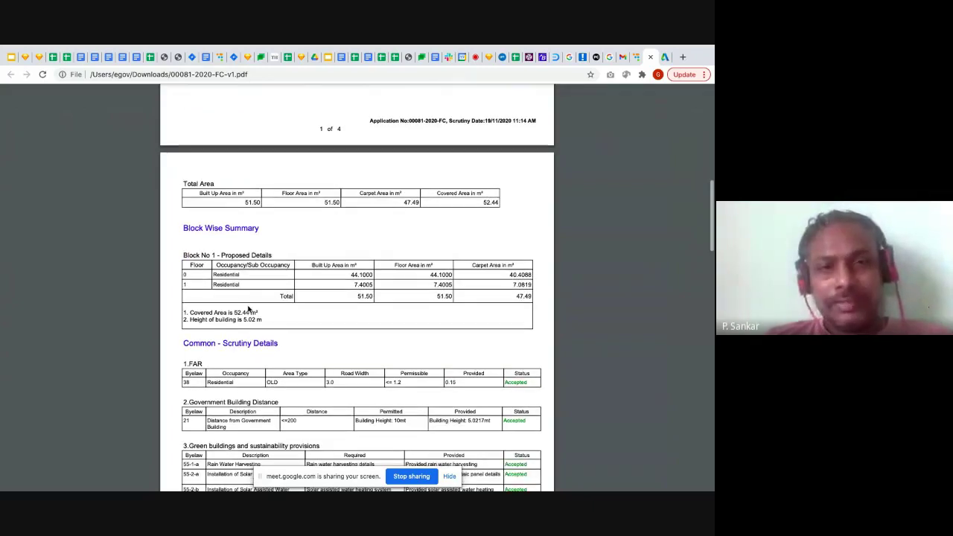
{"action": "scroll", "coordinate": [249, 310], "scroll_direction": "down", "scroll_amount": 5}
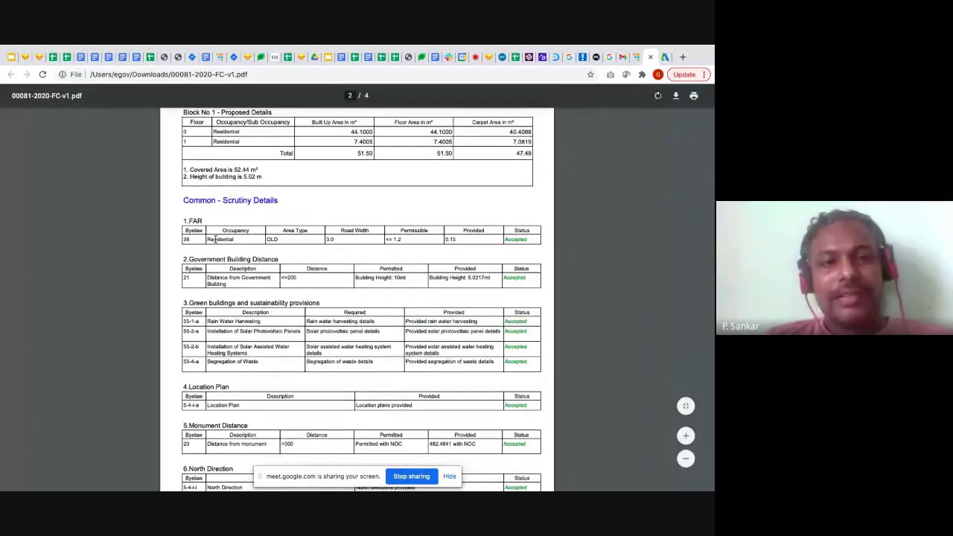
{"action": "scroll", "coordinate": [215, 238], "scroll_direction": "down", "scroll_amount": 2}
Highlight the FAR row values: bylaw 38, permissible <= 1.2, provided 0.15
{"action": "left_click_drag", "start_coordinate": [204, 174], "coordinate": [184, 174]}
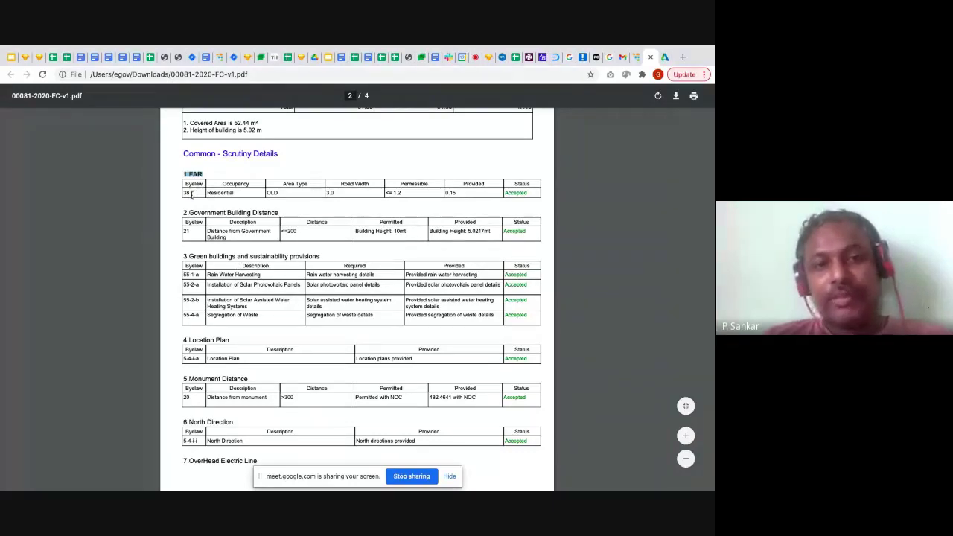
{"action": "left_click_drag", "start_coordinate": [191, 193], "coordinate": [183, 195]}
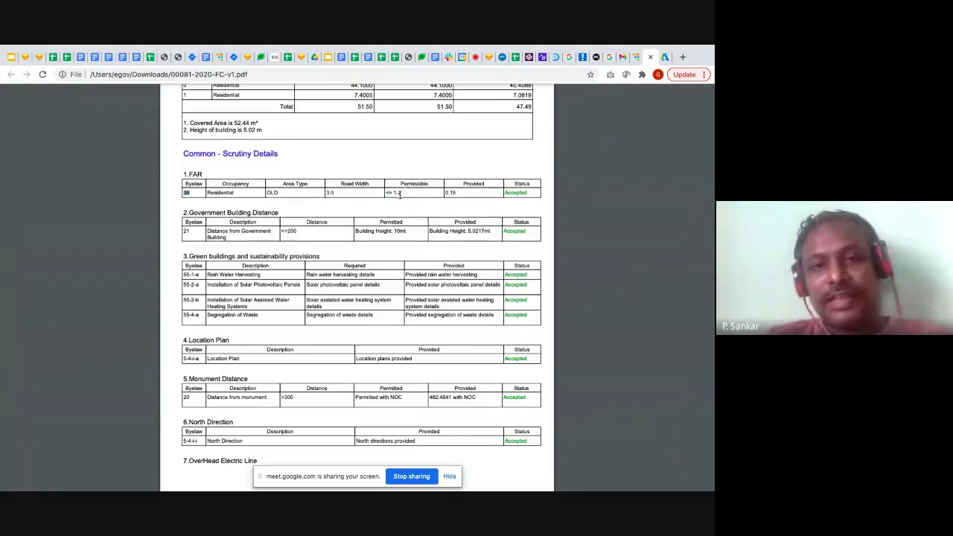
{"action": "left_click_drag", "start_coordinate": [405, 193], "coordinate": [379, 192]}
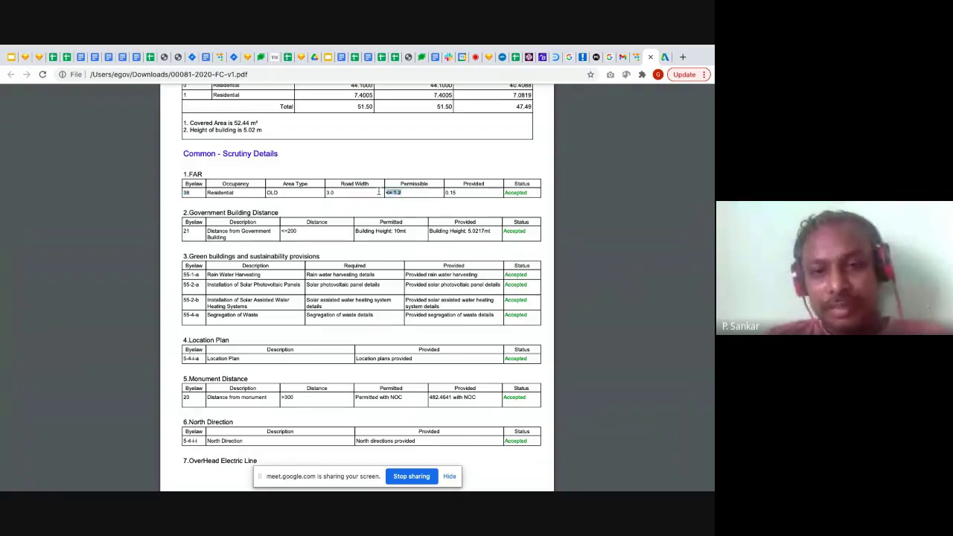
{"action": "double_click", "coordinate": [459, 193]}
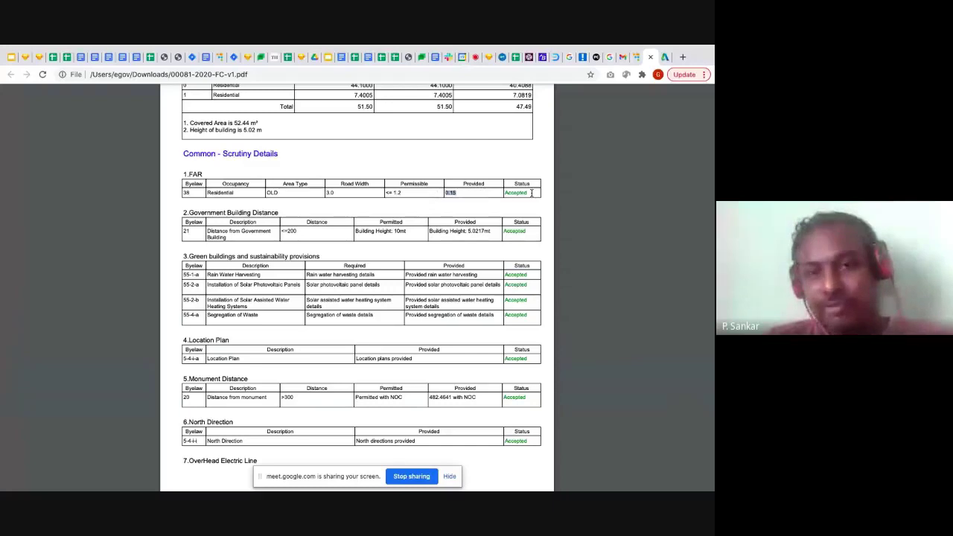
{"action": "left_click", "coordinate": [485, 195]}
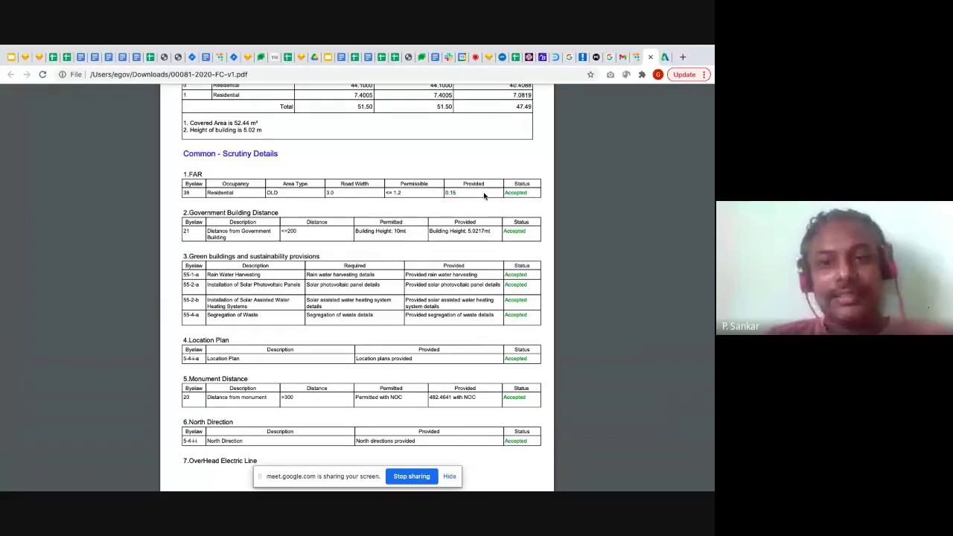
{"action": "double_click", "coordinate": [456, 193]}
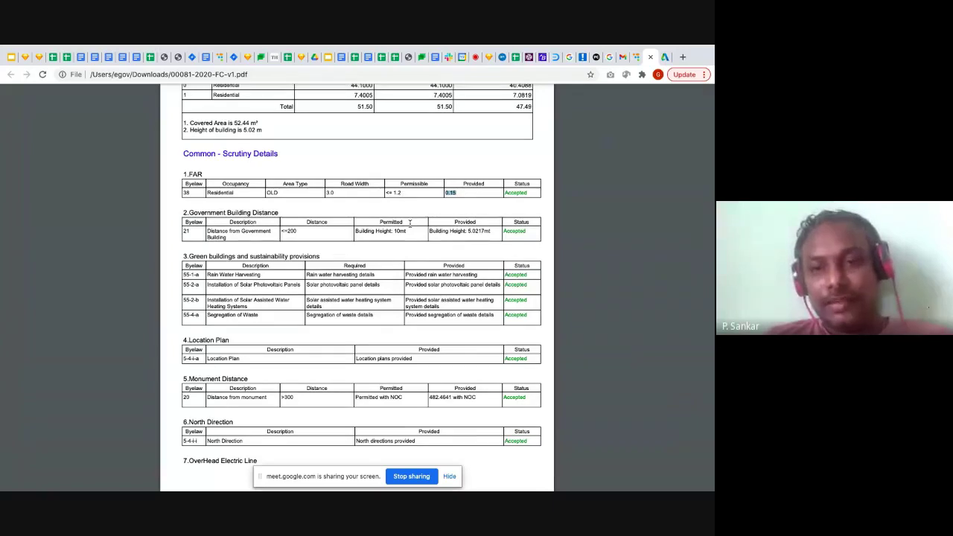
Scroll through the block-wise tables showing built-up area 51.50 m² and covered area 52.44 m²
{"action": "scroll", "coordinate": [409, 222], "scroll_direction": "down", "scroll_amount": 3}
{"action": "scroll", "coordinate": [409, 222], "scroll_direction": "down", "scroll_amount": 1}
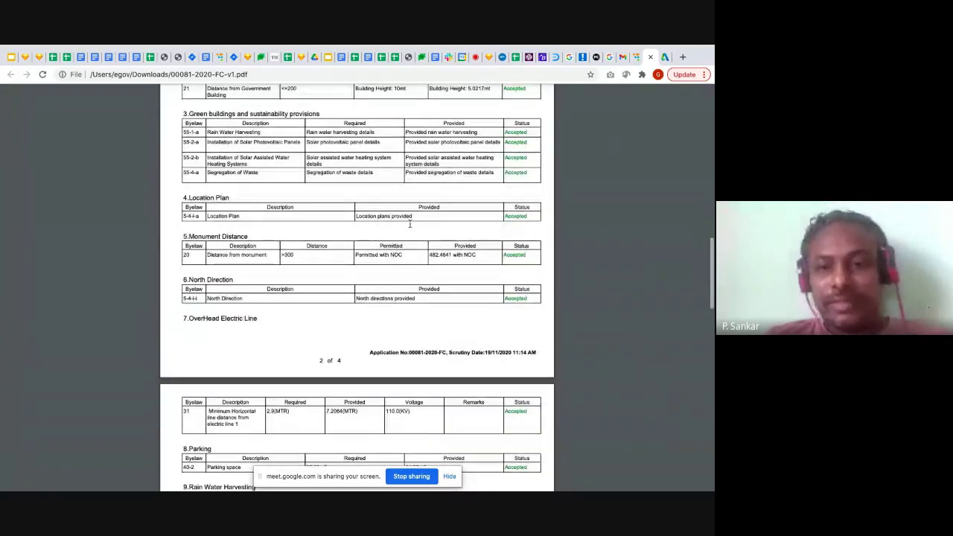
{"action": "scroll", "coordinate": [409, 222], "scroll_direction": "up", "scroll_amount": 8}
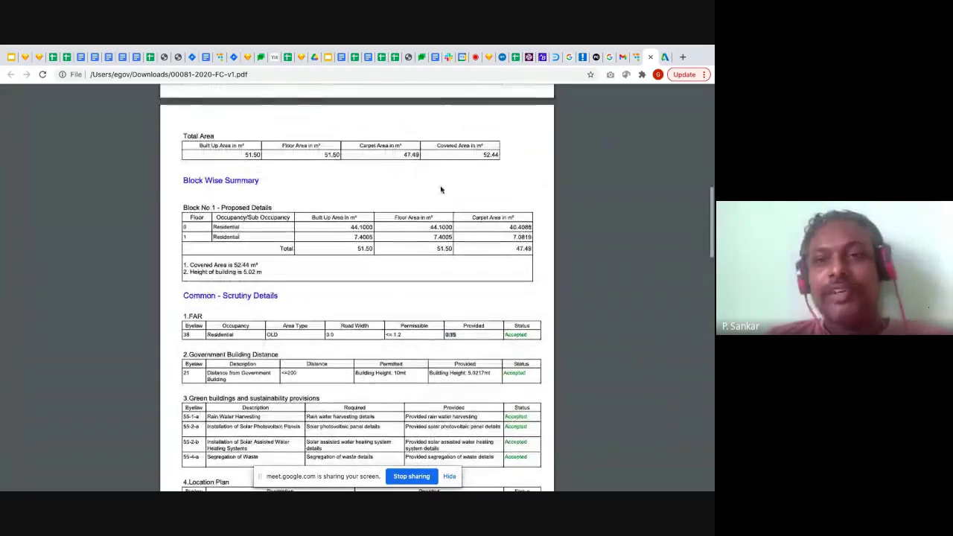
{"action": "scroll", "coordinate": [441, 189], "scroll_direction": "up", "scroll_amount": 7}
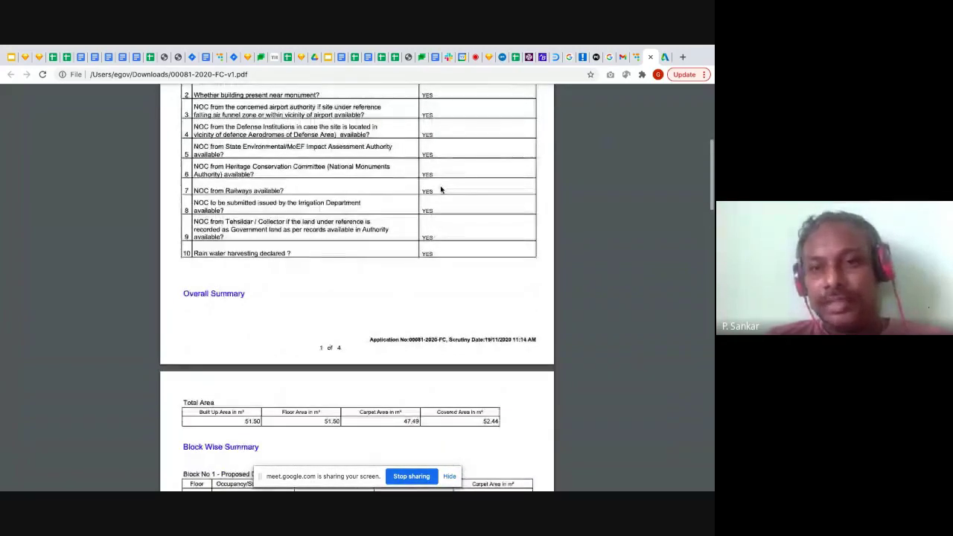
{"action": "scroll", "coordinate": [441, 189], "scroll_direction": "up", "scroll_amount": 5}
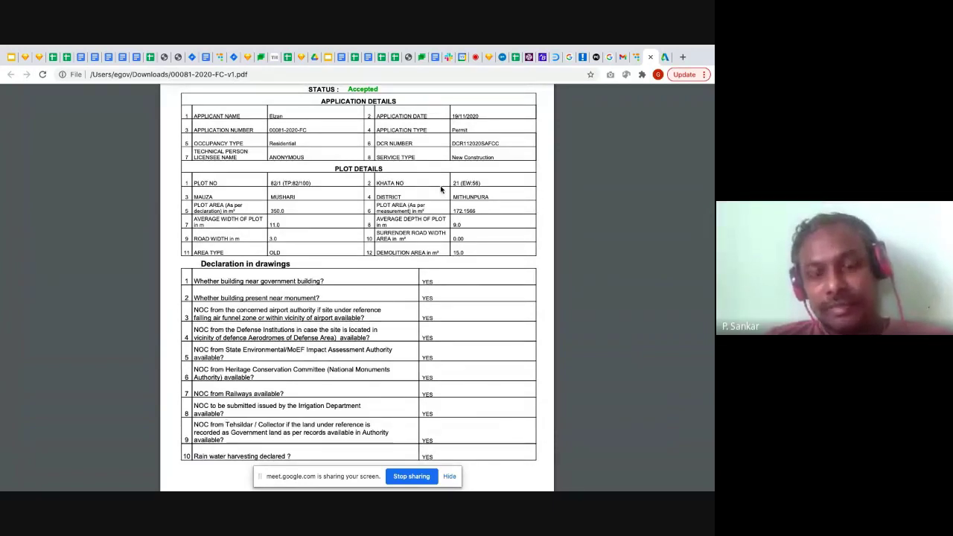
{"action": "scroll", "coordinate": [412, 235], "scroll_direction": "down", "scroll_amount": 1}
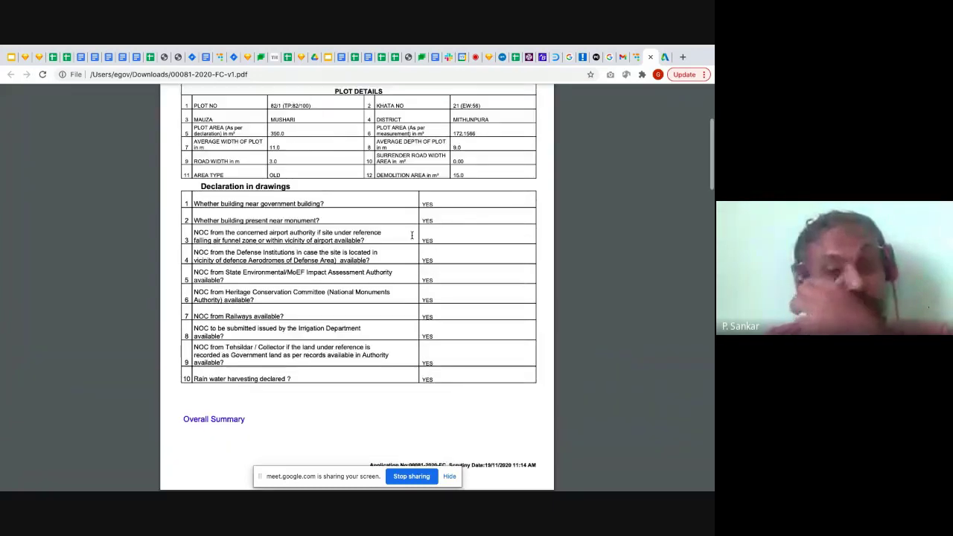
{"action": "scroll", "coordinate": [412, 235], "scroll_direction": "down", "scroll_amount": 3}
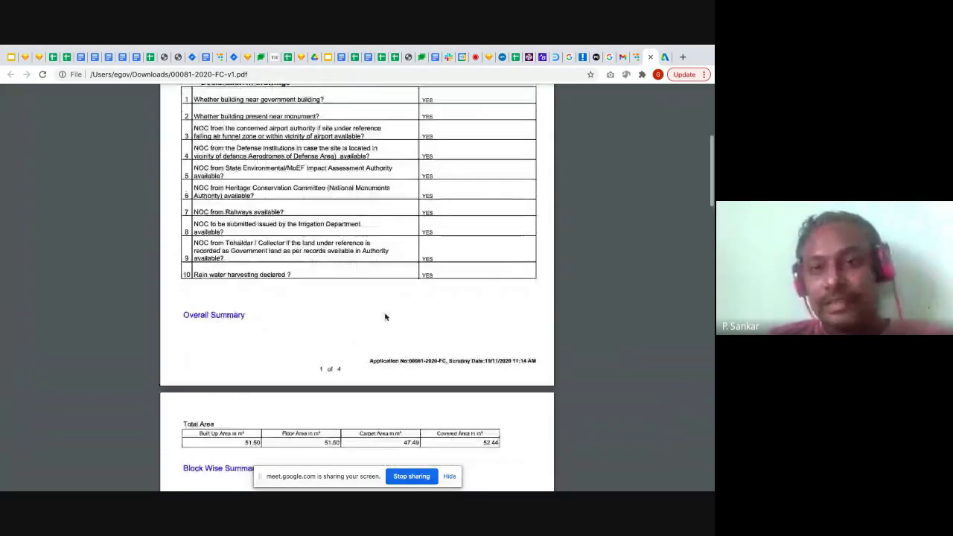
{"action": "scroll", "coordinate": [385, 317], "scroll_direction": "down", "scroll_amount": 1}
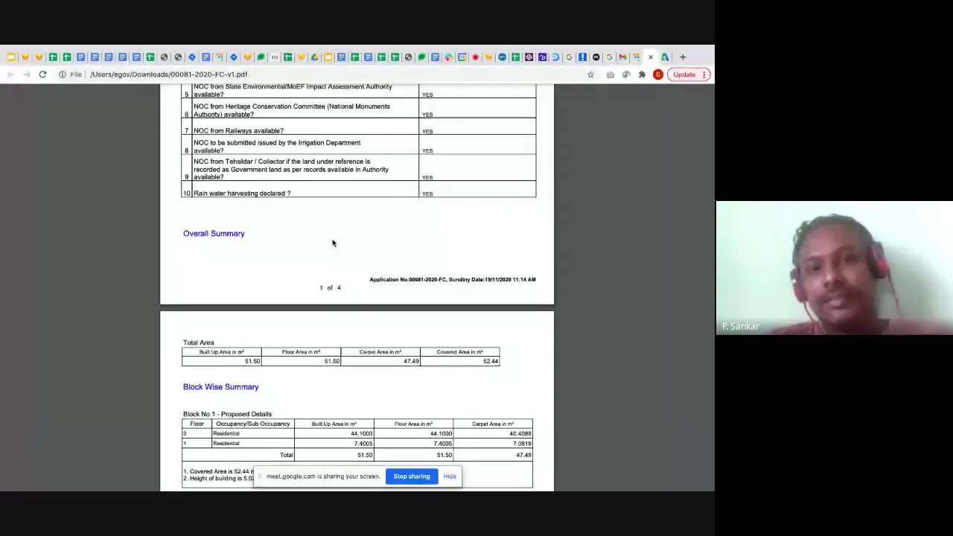
Close the scrutiny PDF and start a building permit application prefilled from scrutiny DCR112020SAFCC
{"action": "left_click", "coordinate": [649, 57]}
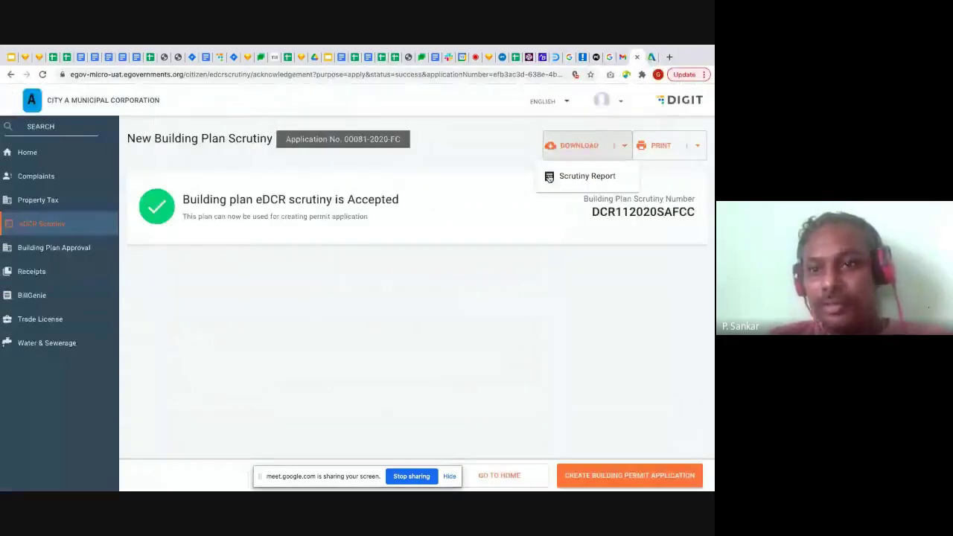
{"action": "left_click", "coordinate": [530, 379]}
{"action": "left_click", "coordinate": [634, 475]}
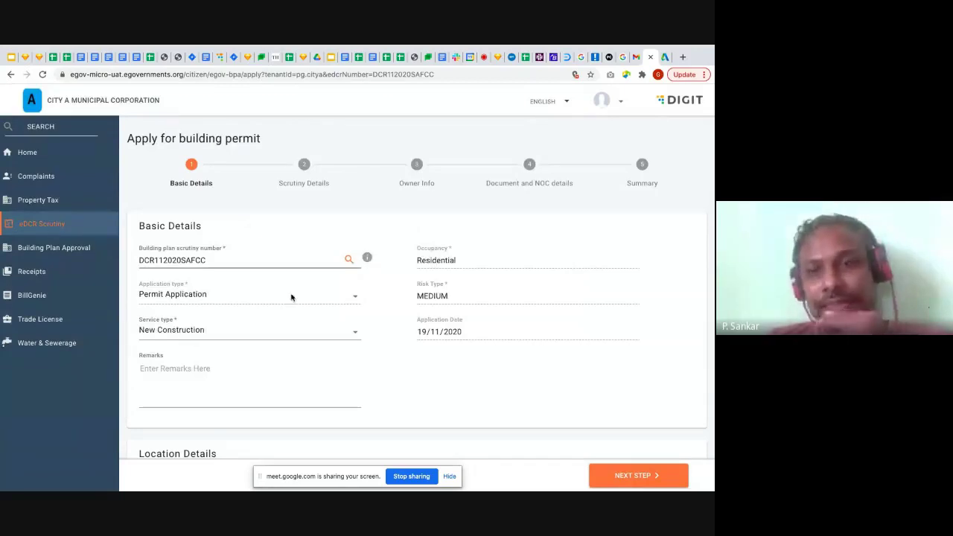
Review the Residential basic details, set Mohalla to Preet Nagar, and continue to Scrutiny Details
{"action": "scroll", "coordinate": [491, 339], "scroll_direction": "down", "scroll_amount": 1}
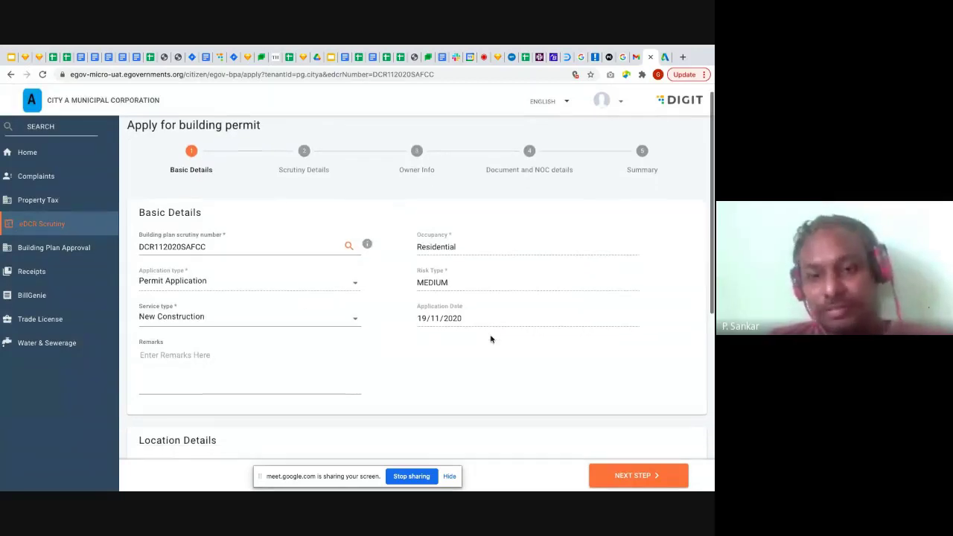
{"action": "double_click", "coordinate": [452, 249]}
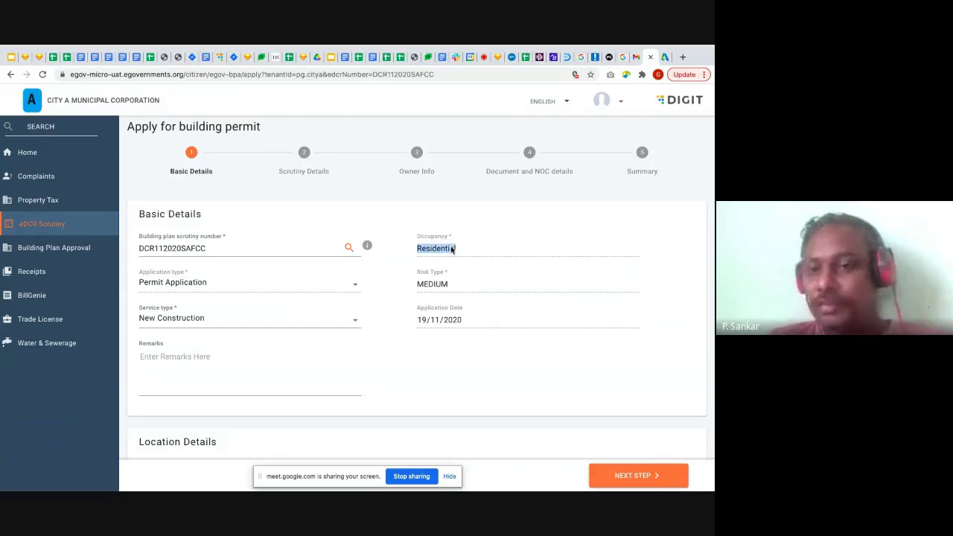
{"action": "left_click", "coordinate": [372, 280]}
{"action": "scroll", "coordinate": [371, 279], "scroll_direction": "down", "scroll_amount": 2}
{"action": "scroll", "coordinate": [370, 279], "scroll_direction": "down", "scroll_amount": 3}
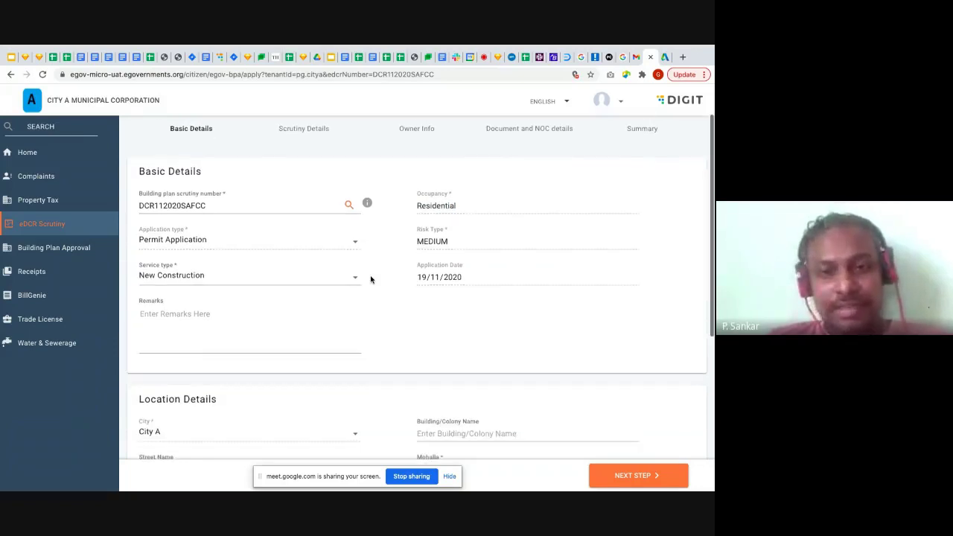
{"action": "scroll", "coordinate": [371, 279], "scroll_direction": "down", "scroll_amount": 2}
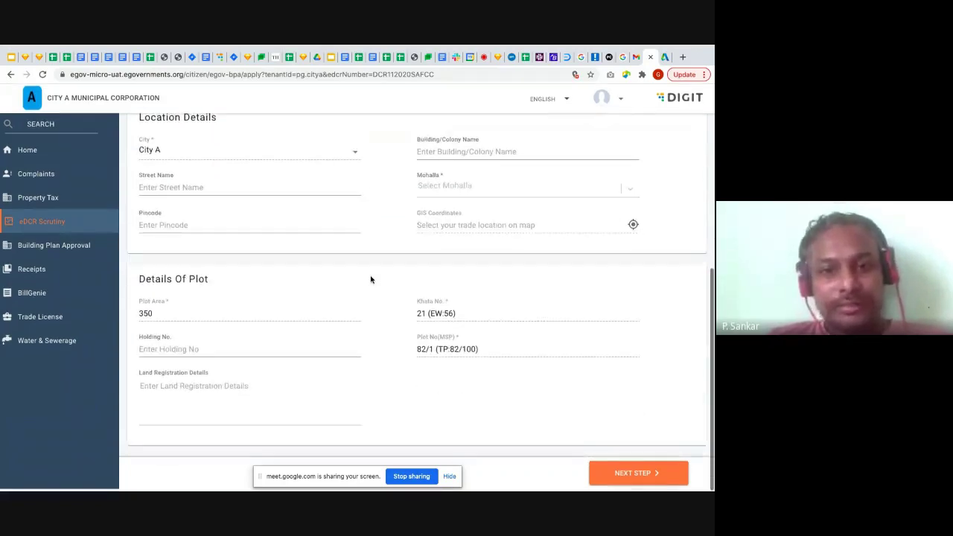
{"action": "scroll", "coordinate": [410, 185], "scroll_direction": "up", "scroll_amount": 1}
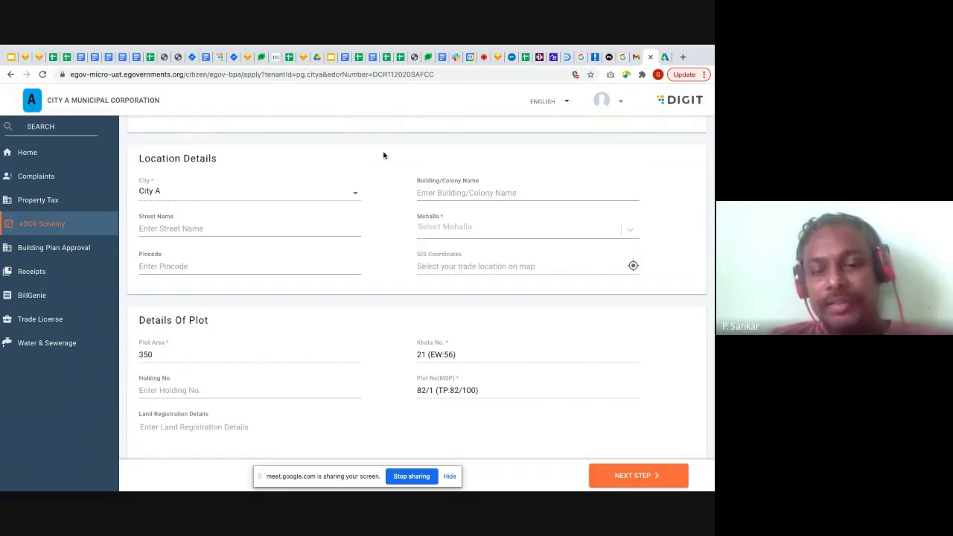
{"action": "left_click", "coordinate": [631, 231]}
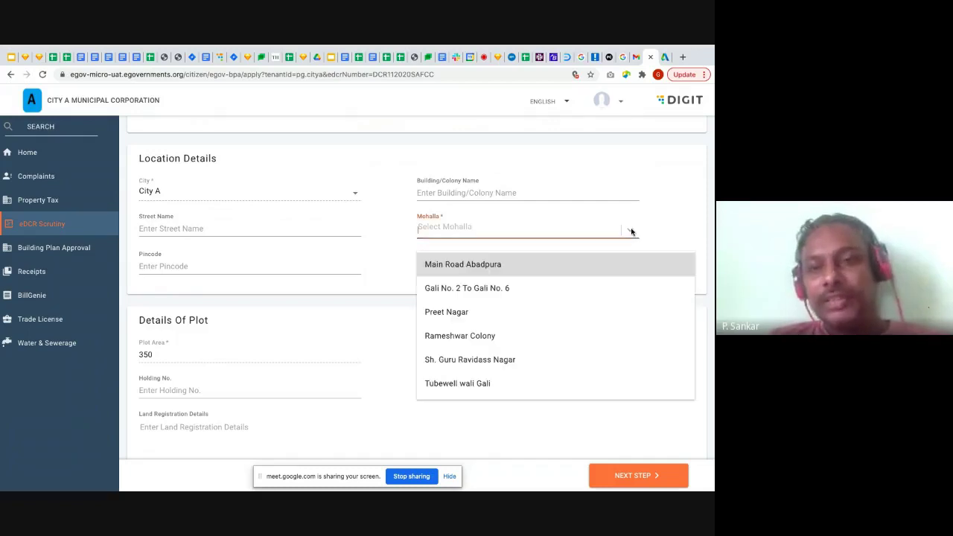
{"action": "left_click", "coordinate": [480, 307]}
{"action": "scroll", "coordinate": [392, 343], "scroll_direction": "down", "scroll_amount": 1}
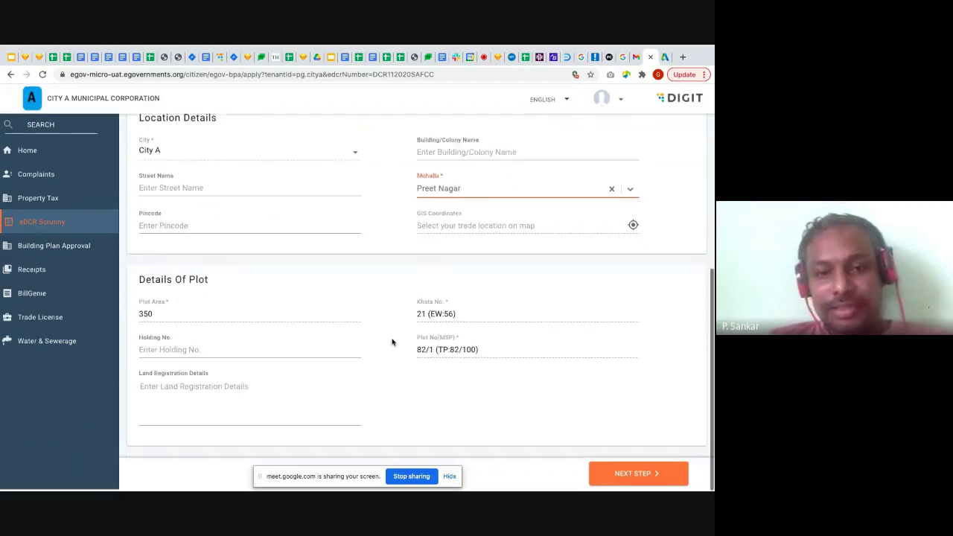
{"action": "left_click", "coordinate": [659, 475]}
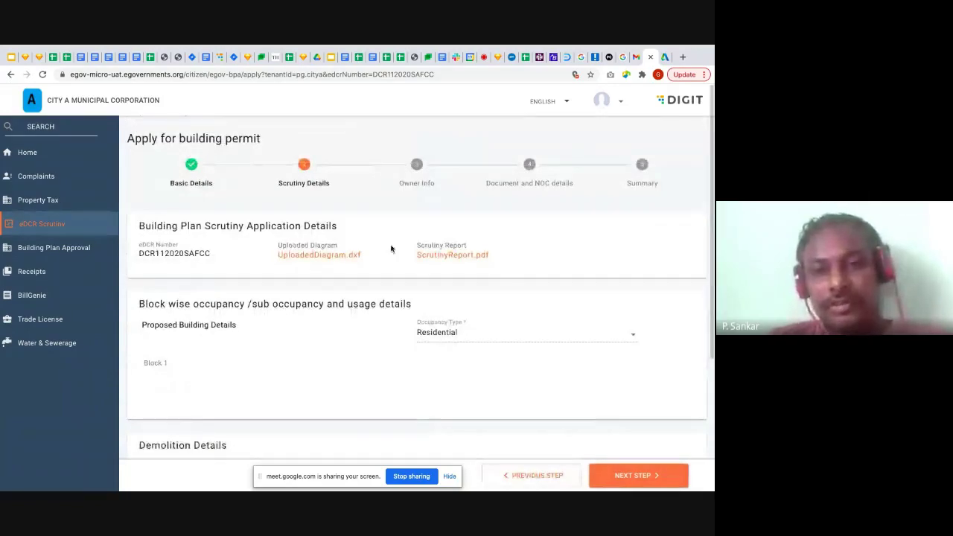
Leave the floor-wise area table and sub occupancy type unchanged and continue to Owner Info
{"action": "scroll", "coordinate": [391, 249], "scroll_direction": "down", "scroll_amount": 2}
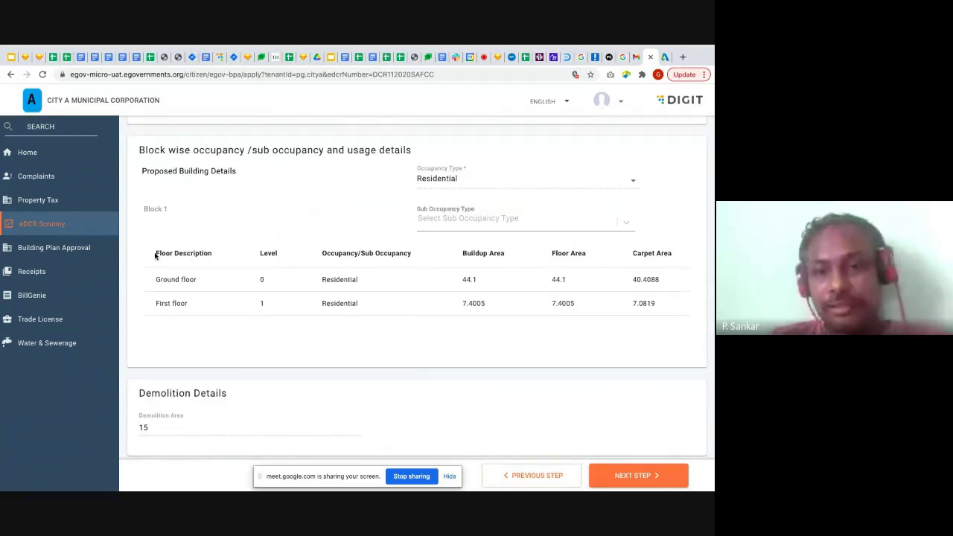
{"action": "left_click_drag", "start_coordinate": [155, 254], "coordinate": [593, 316]}
{"action": "left_click", "coordinate": [592, 329]}
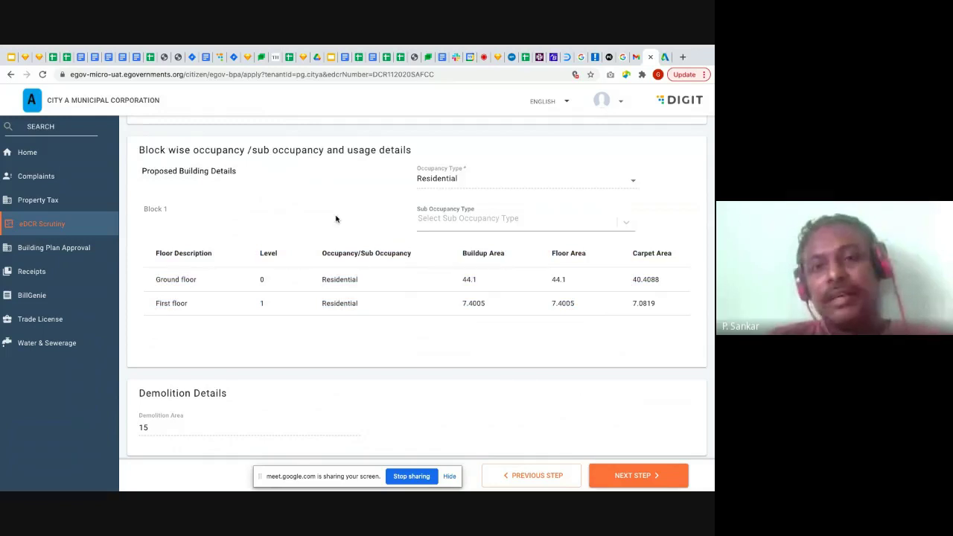
{"action": "left_click", "coordinate": [629, 225]}
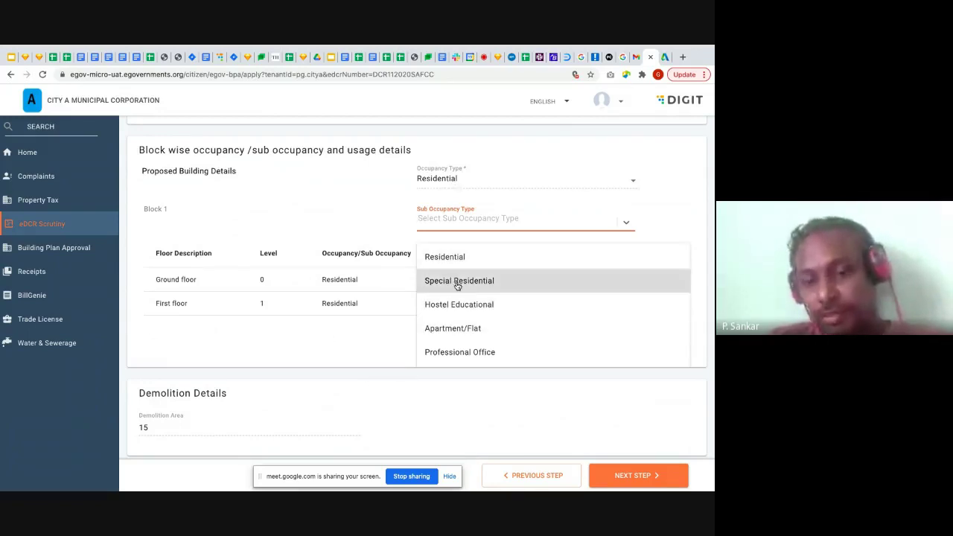
{"action": "left_click", "coordinate": [346, 380]}
{"action": "scroll", "coordinate": [346, 380], "scroll_direction": "down", "scroll_amount": 3}
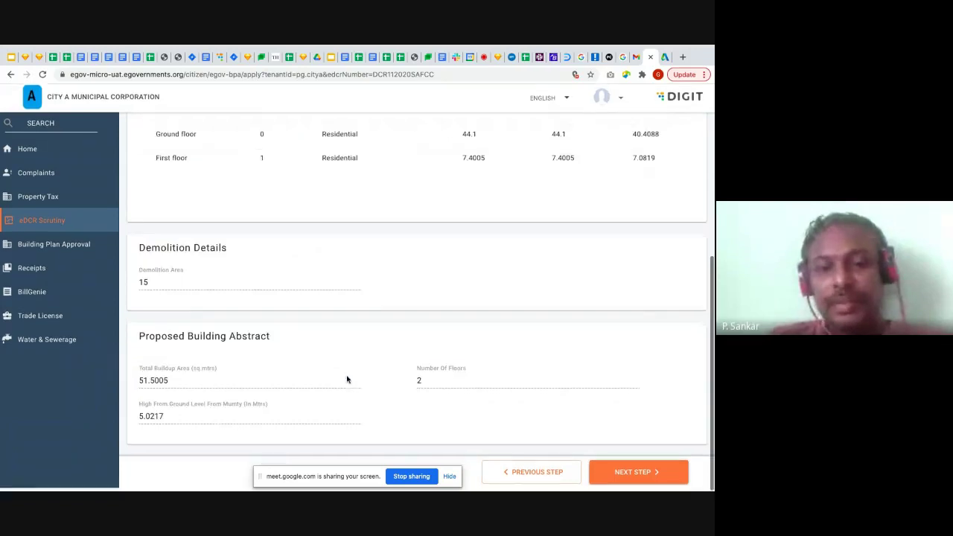
{"action": "left_click", "coordinate": [636, 479]}
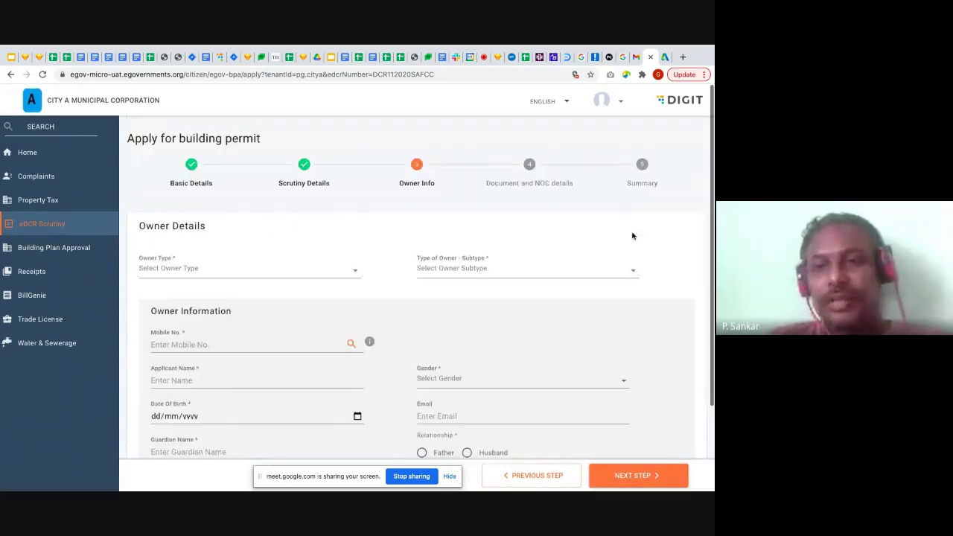
Set Owner Type to Individual and Owner Subtype to Single Owner
{"action": "scroll", "coordinate": [439, 283], "scroll_direction": "down", "scroll_amount": 1}
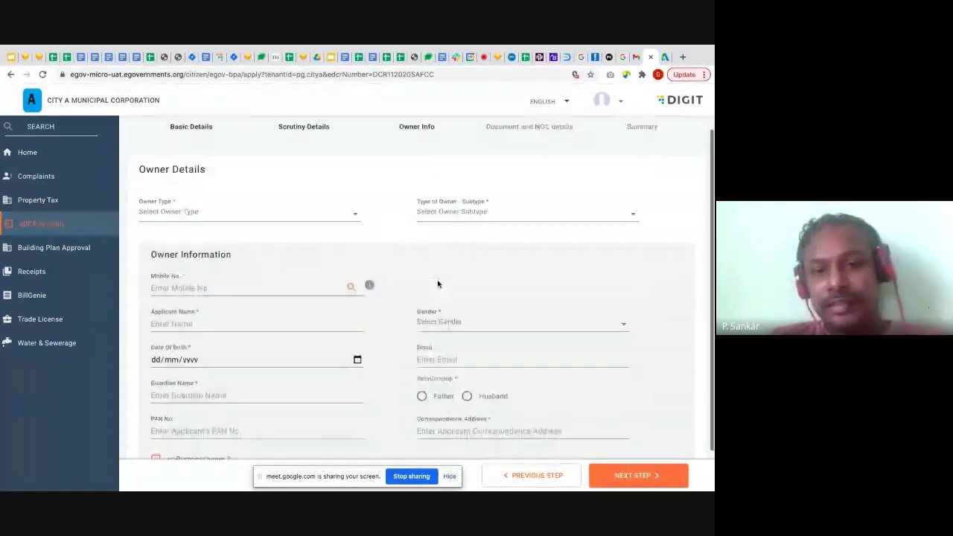
{"action": "left_click", "coordinate": [353, 214]}
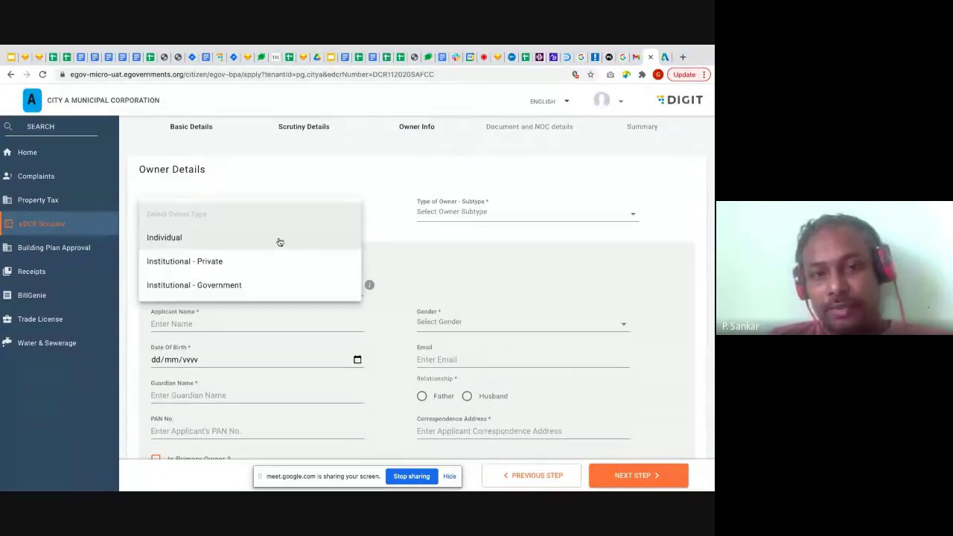
{"action": "left_click", "coordinate": [385, 238]}
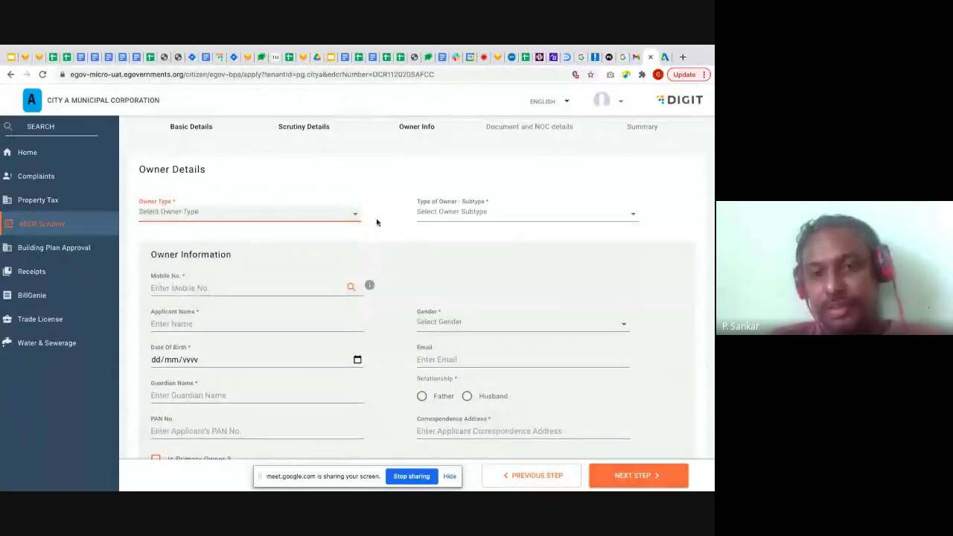
{"action": "left_click", "coordinate": [357, 215]}
{"action": "left_click", "coordinate": [252, 237]}
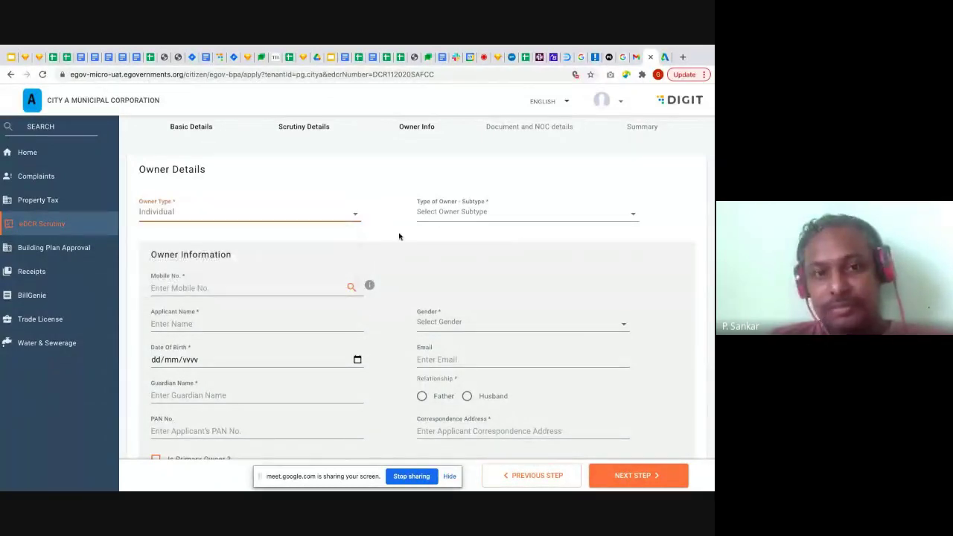
{"action": "left_click", "coordinate": [572, 214]}
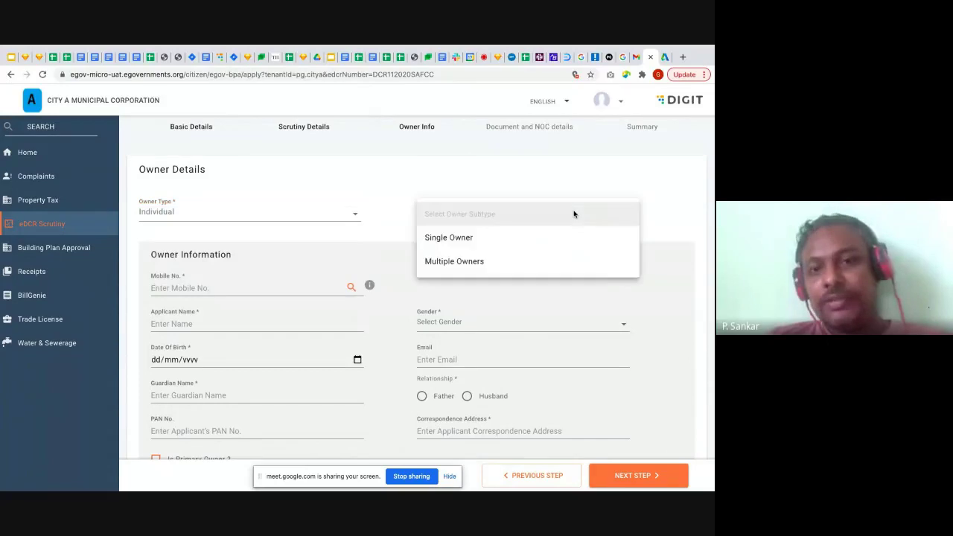
{"action": "left_click", "coordinate": [518, 243]}
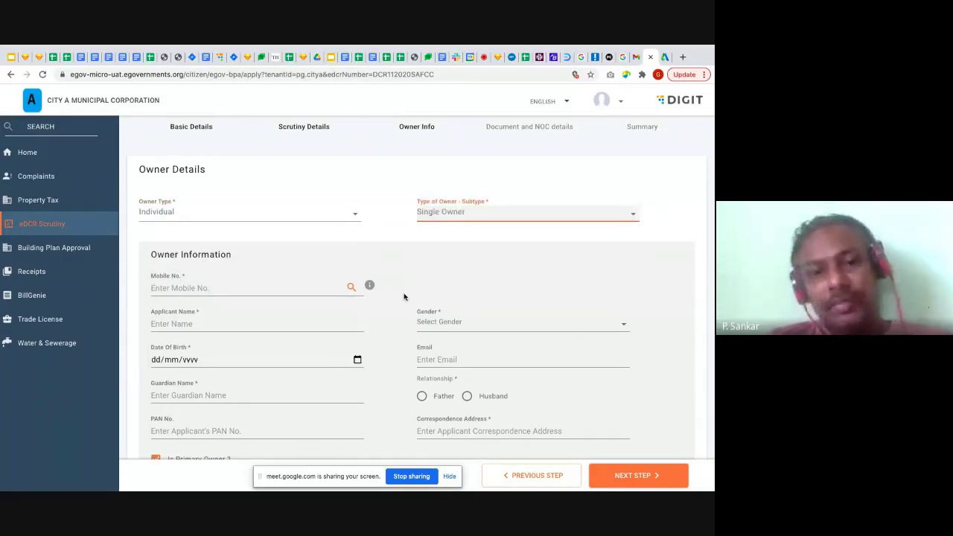
Auto-fill the owner from their saved mobile number, set relationship to Father, and continue
{"action": "scroll", "coordinate": [403, 292], "scroll_direction": "down", "scroll_amount": 1}
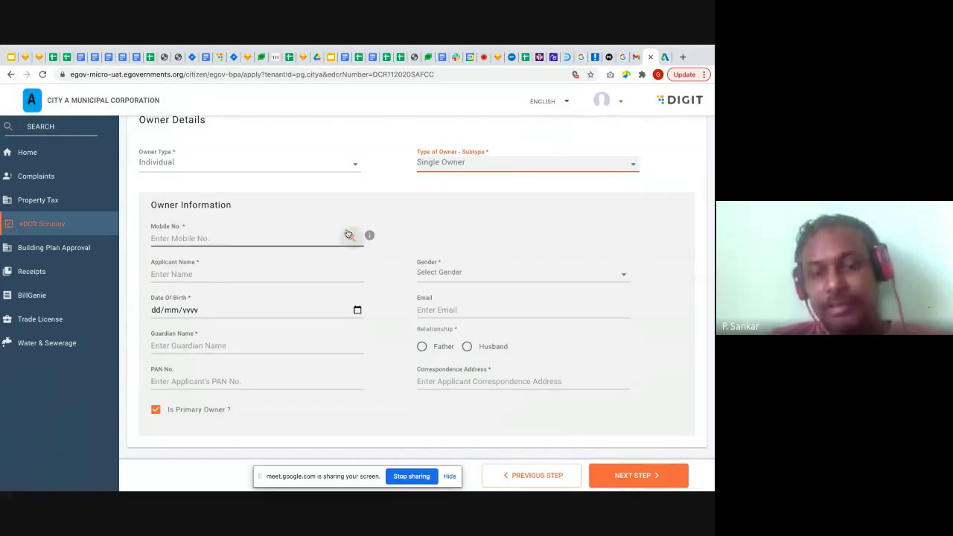
{"action": "left_click", "coordinate": [308, 236]}
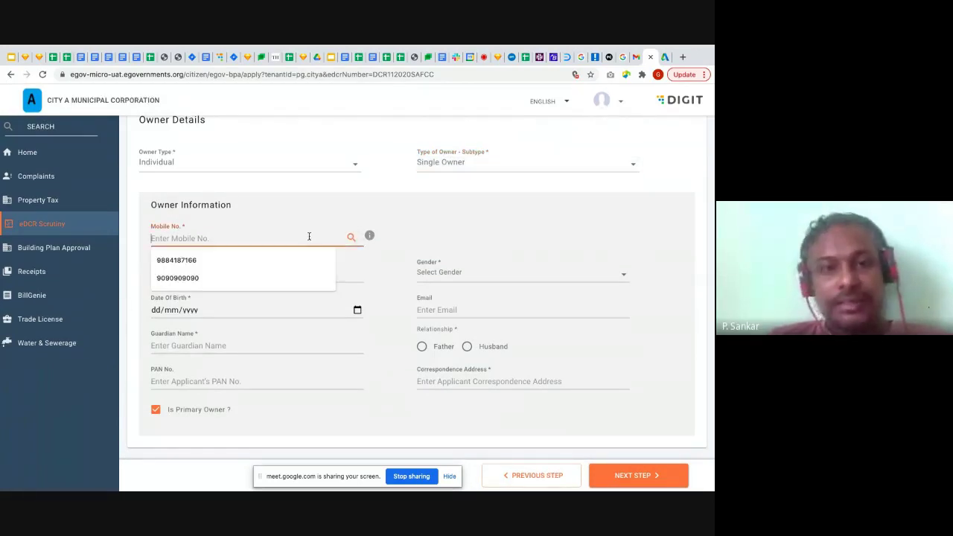
{"action": "left_click", "coordinate": [256, 262]}
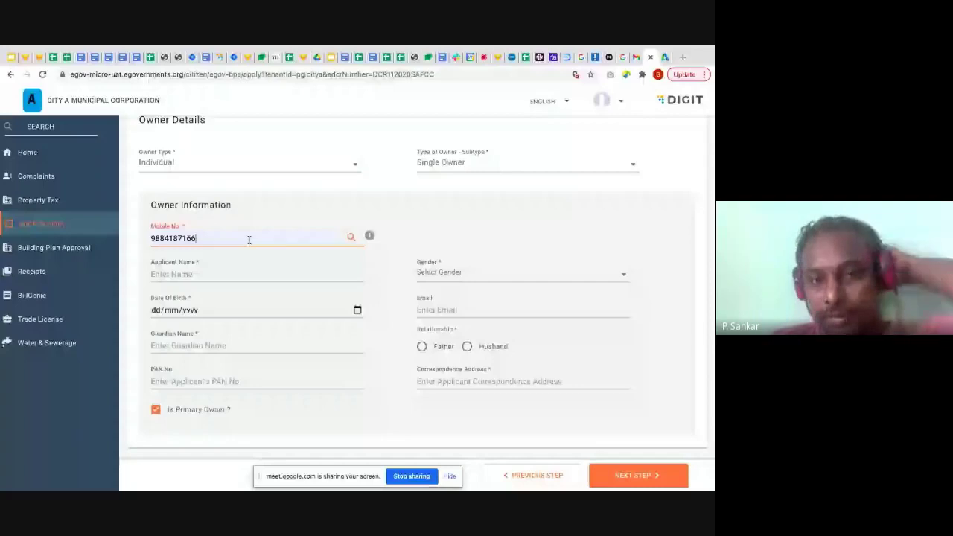
{"action": "left_click", "coordinate": [349, 237]}
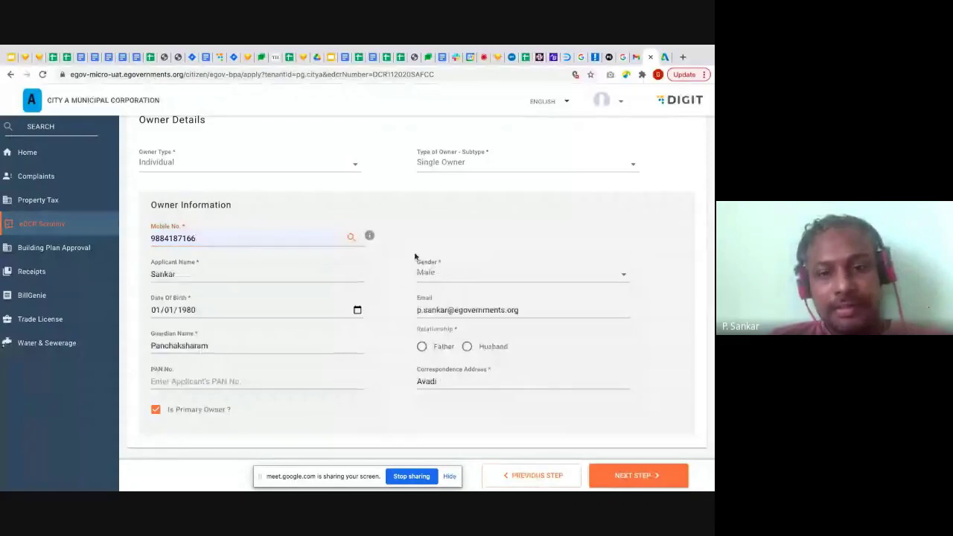
{"action": "left_click", "coordinate": [422, 347]}
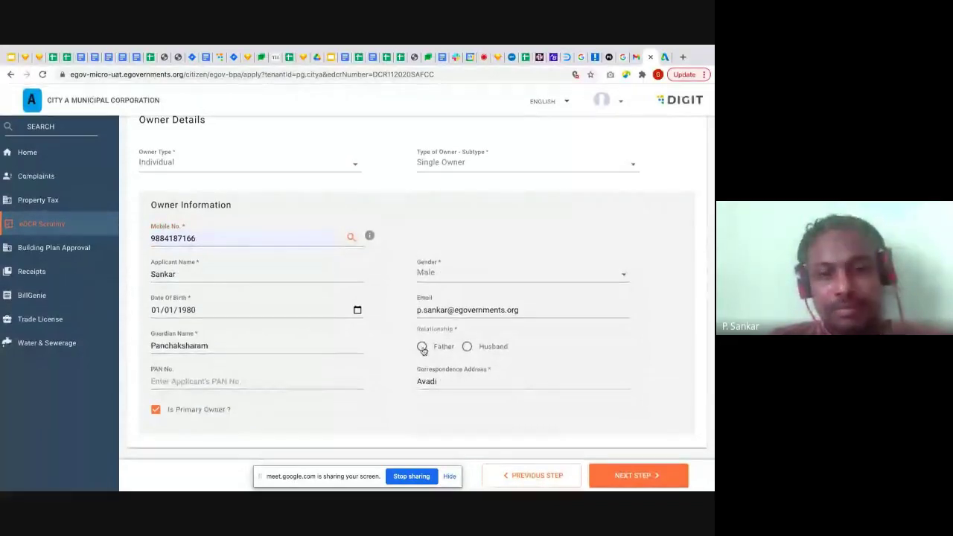
{"action": "left_click", "coordinate": [635, 480]}
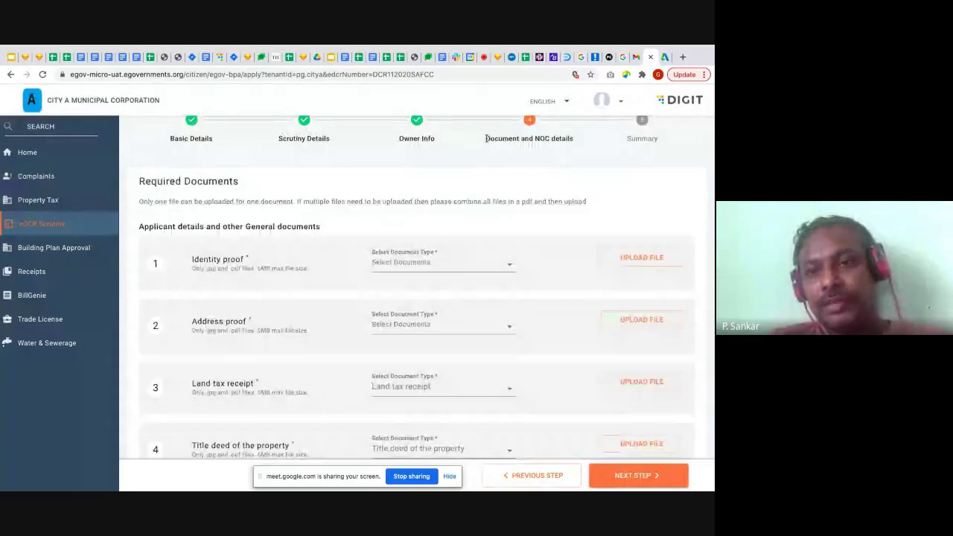
{"action": "left_click_drag", "start_coordinate": [485, 138], "coordinate": [575, 136]}
{"action": "left_click", "coordinate": [563, 162]}
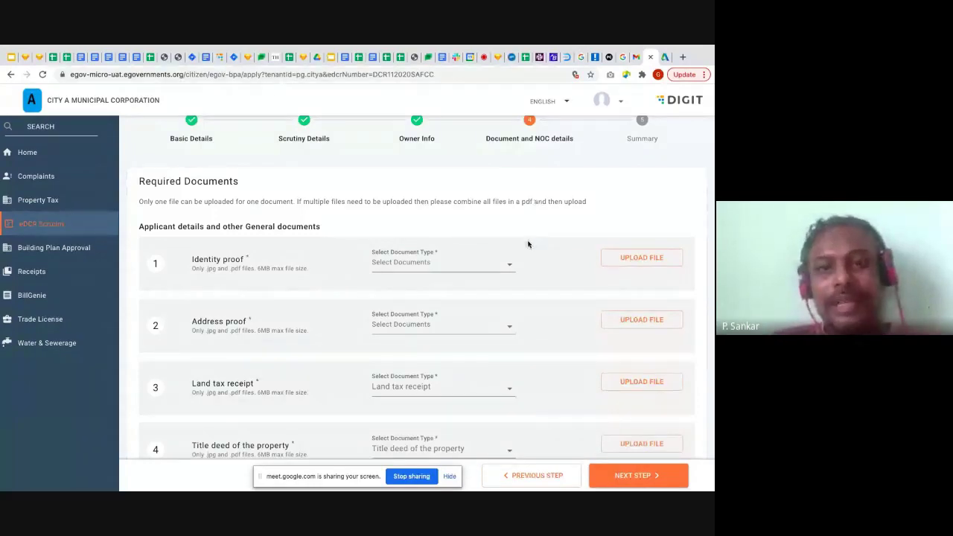
{"action": "scroll", "coordinate": [527, 244], "scroll_direction": "down", "scroll_amount": 10}
{"action": "scroll", "coordinate": [528, 244], "scroll_direction": "down", "scroll_amount": 5}
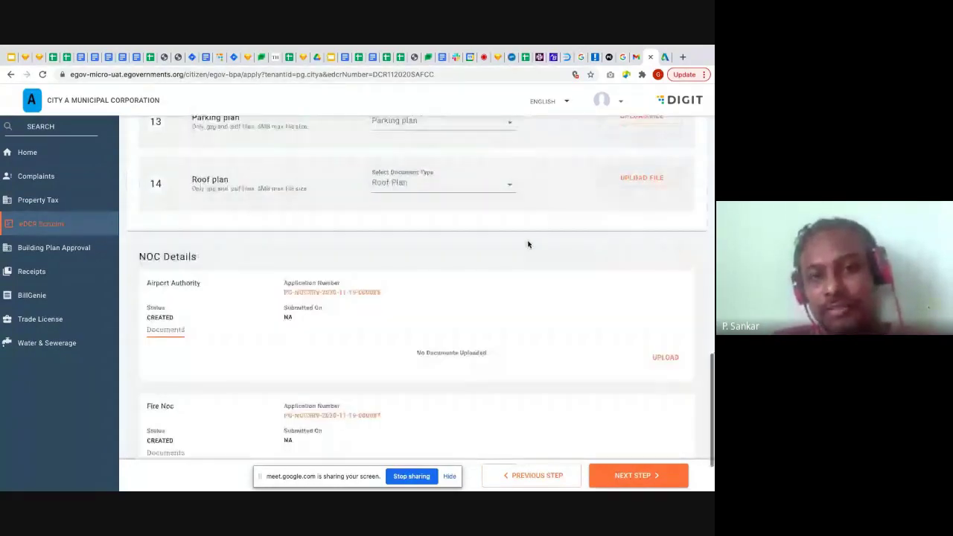
{"action": "scroll", "coordinate": [527, 244], "scroll_direction": "down", "scroll_amount": 2}
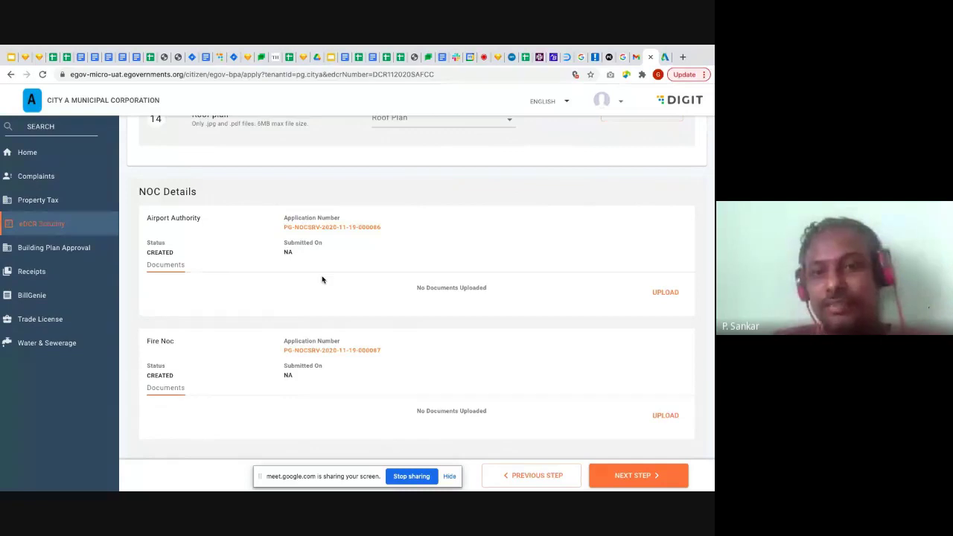
Attach IDproof.png as identity proof and EBbill.png as the Electricity Bill address proof
{"action": "scroll", "coordinate": [422, 204], "scroll_direction": "up", "scroll_amount": 10}
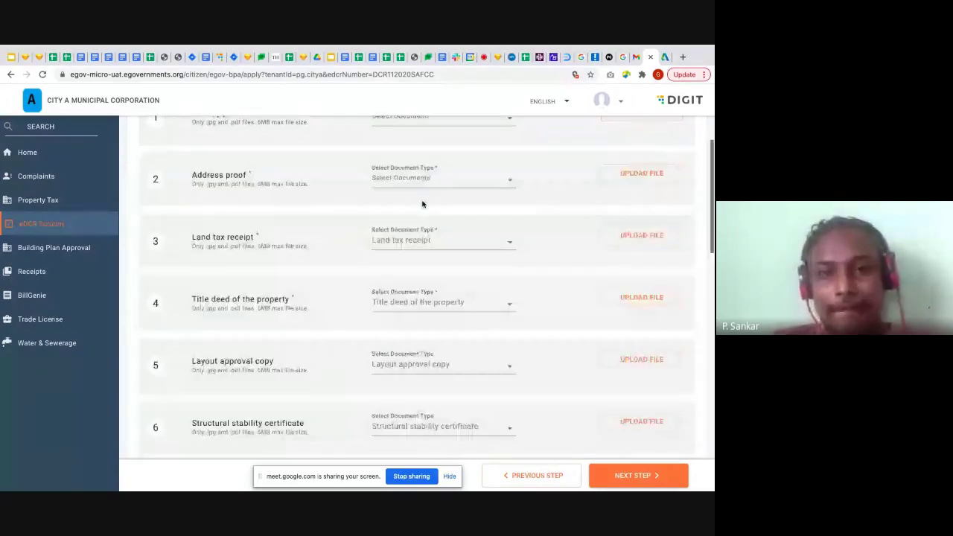
{"action": "scroll", "coordinate": [422, 204], "scroll_direction": "up", "scroll_amount": 2}
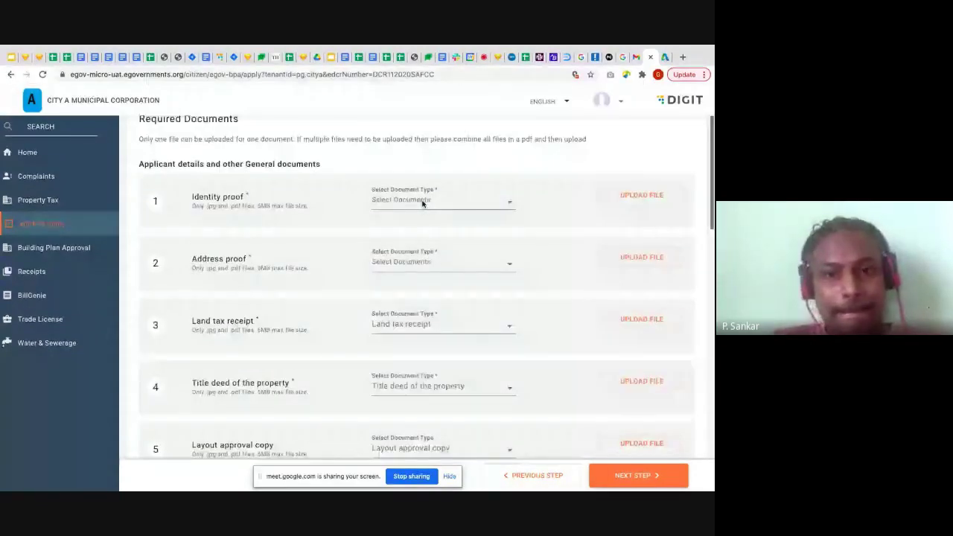
{"action": "left_click", "coordinate": [648, 177]}
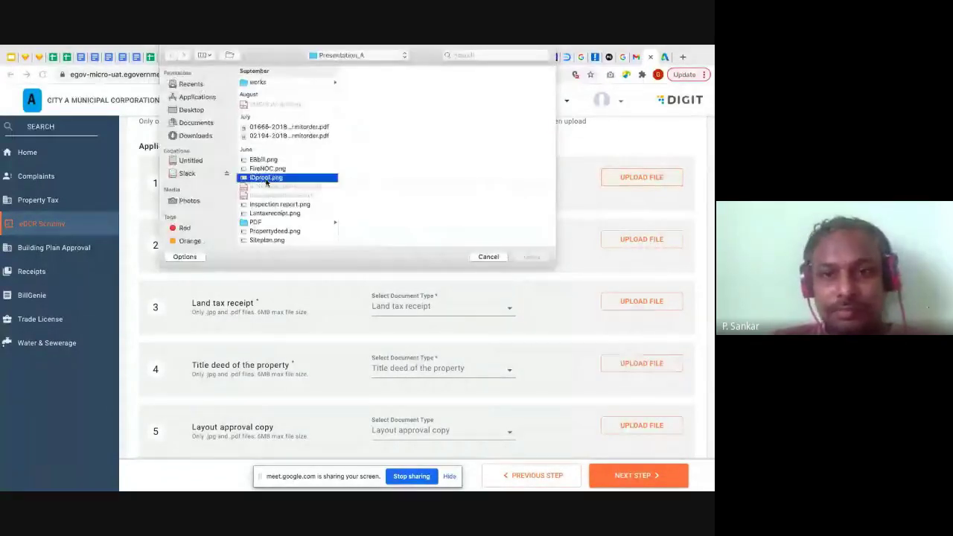
{"action": "double_click", "coordinate": [275, 181]}
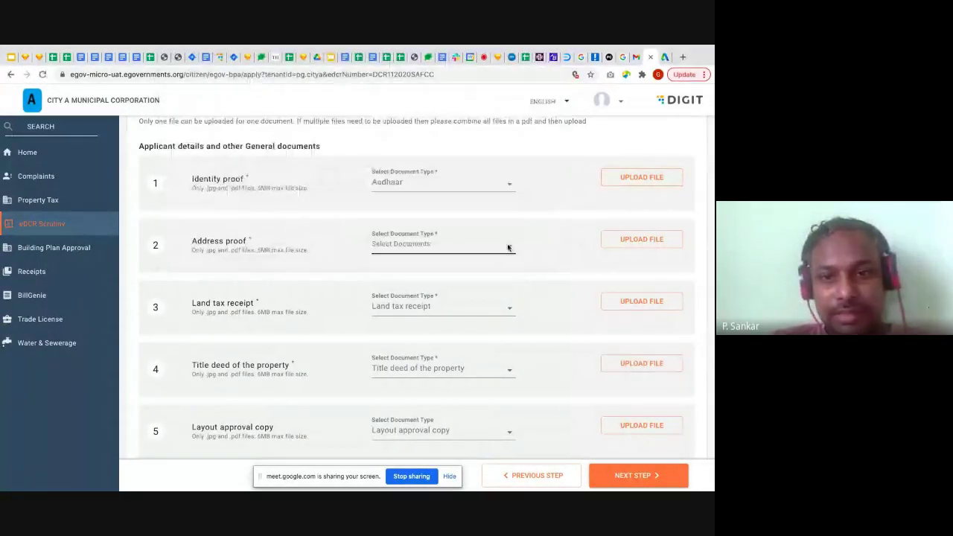
{"action": "left_click", "coordinate": [492, 272]}
{"action": "left_click", "coordinate": [460, 291]}
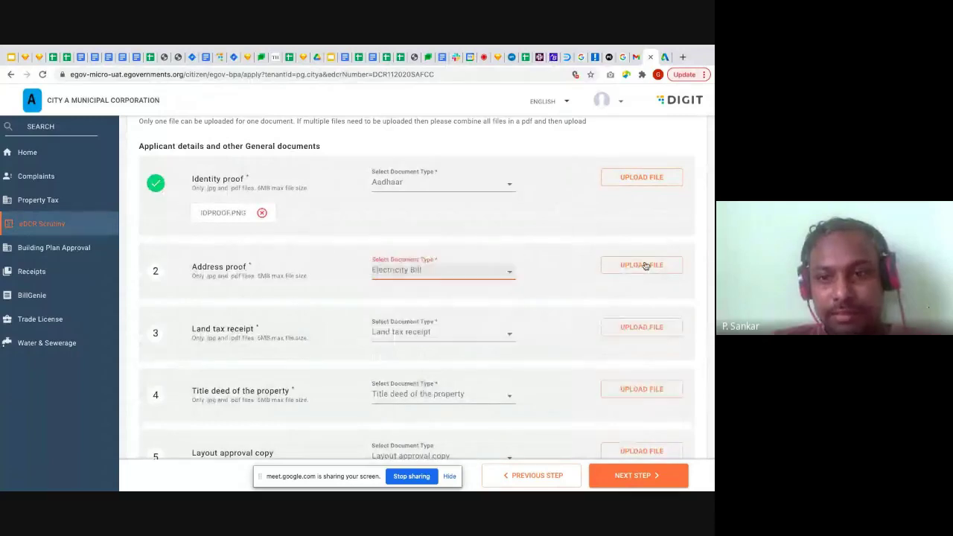
{"action": "left_click", "coordinate": [645, 265]}
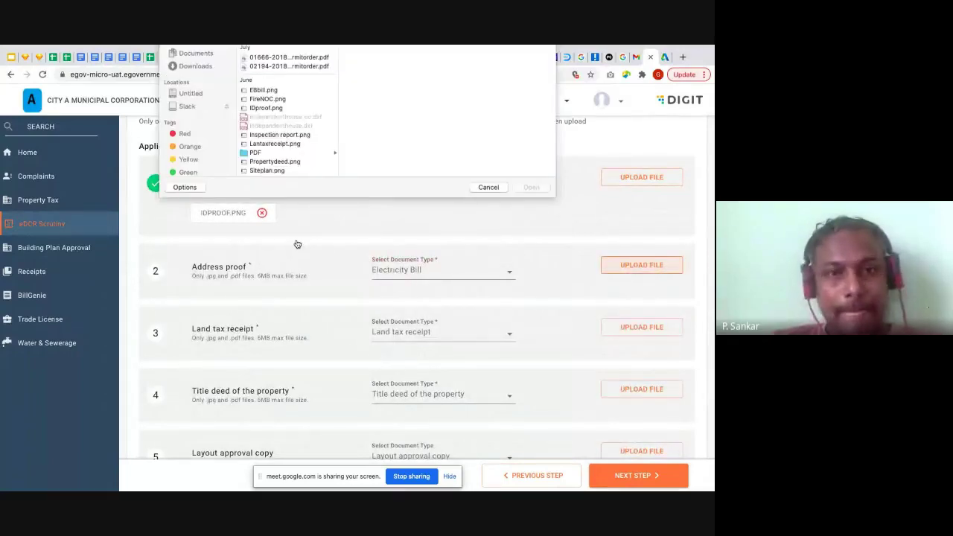
{"action": "double_click", "coordinate": [283, 160]}
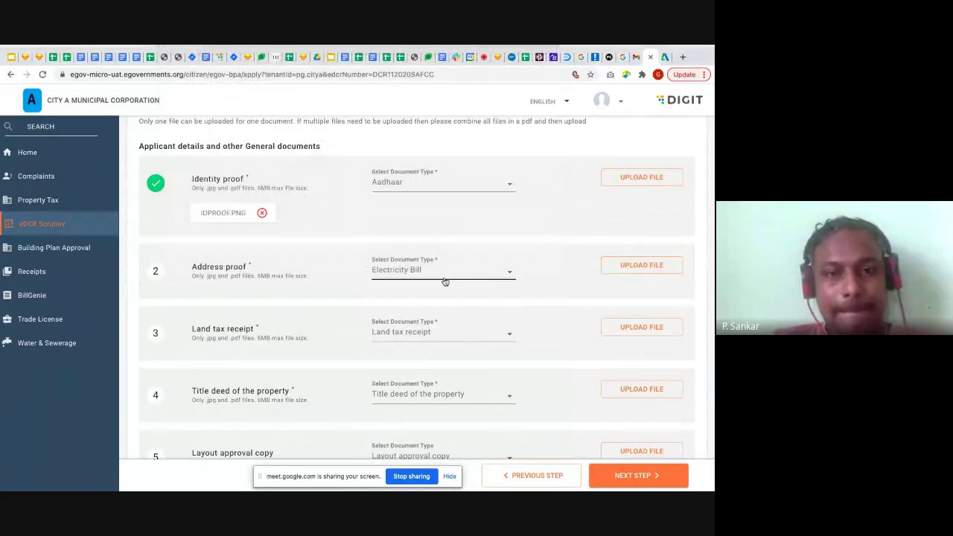
Attach Lantaxreceipt.png as the land tax receipt and Propertydeed.png as the title deed
{"action": "scroll", "coordinate": [444, 280], "scroll_direction": "down", "scroll_amount": 2}
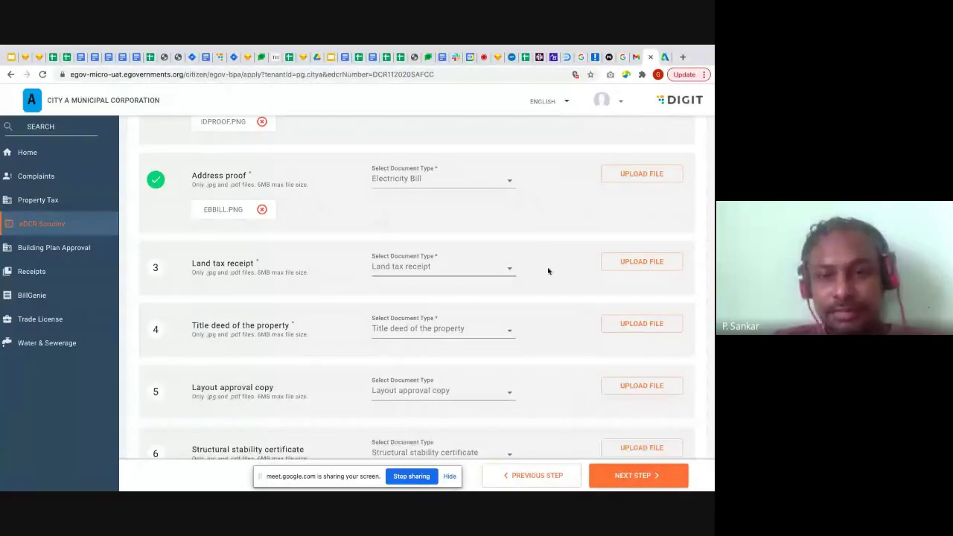
{"action": "left_click", "coordinate": [603, 262]}
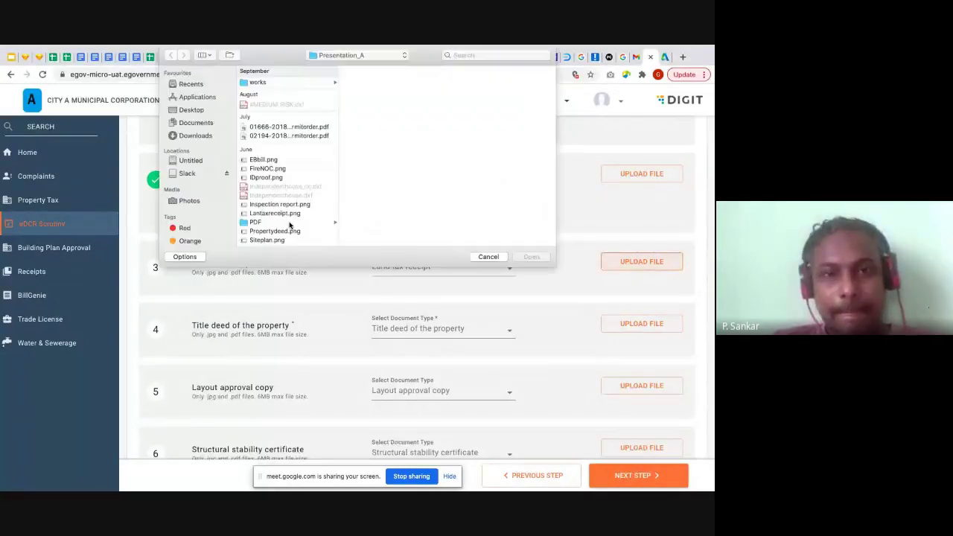
{"action": "left_click", "coordinate": [287, 214]}
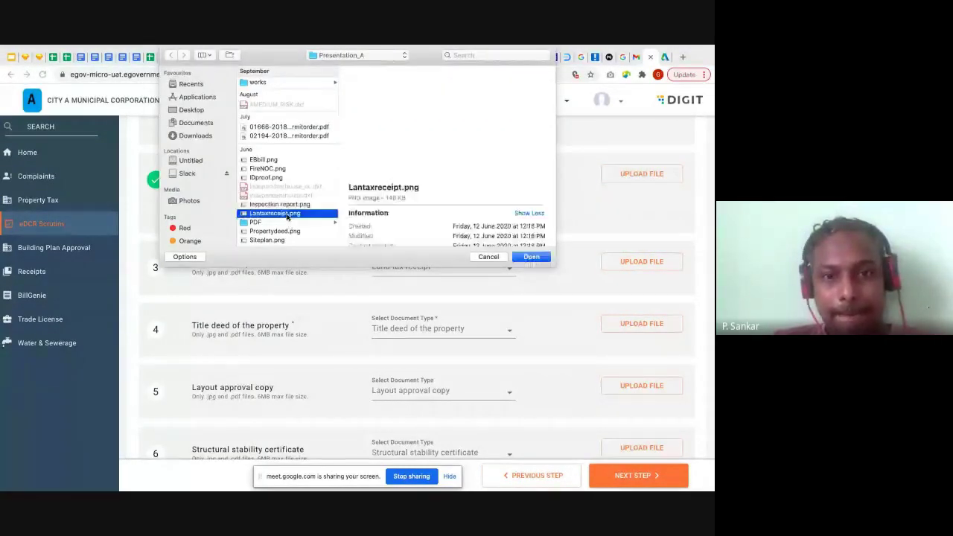
{"action": "double_click", "coordinate": [288, 214]}
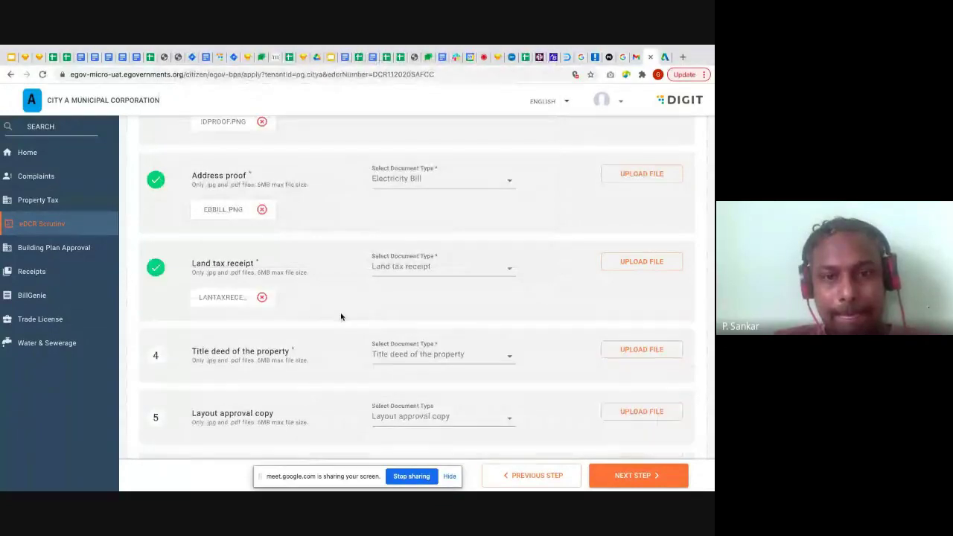
{"action": "scroll", "coordinate": [341, 317], "scroll_direction": "down", "scroll_amount": 3}
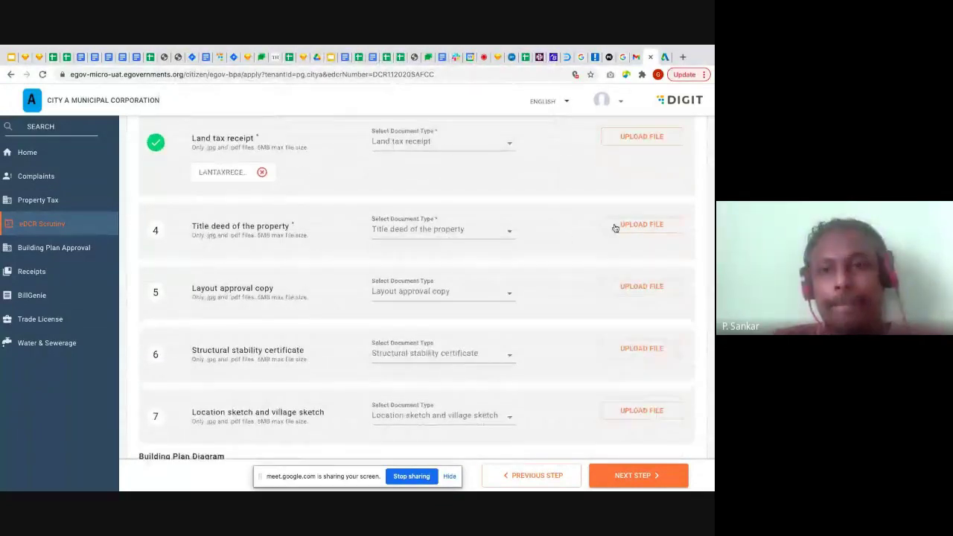
{"action": "left_click", "coordinate": [658, 224]}
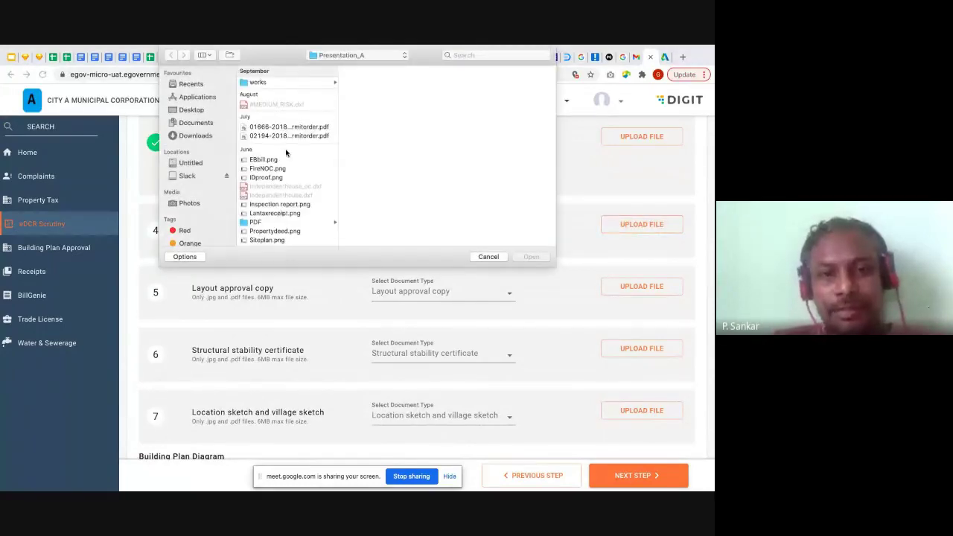
{"action": "left_click", "coordinate": [292, 233]}
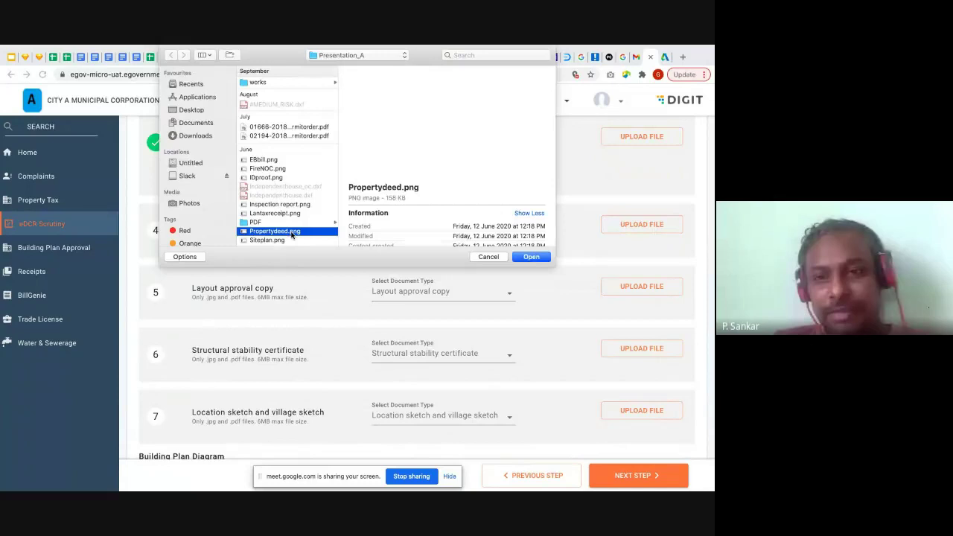
{"action": "left_click", "coordinate": [536, 256]}
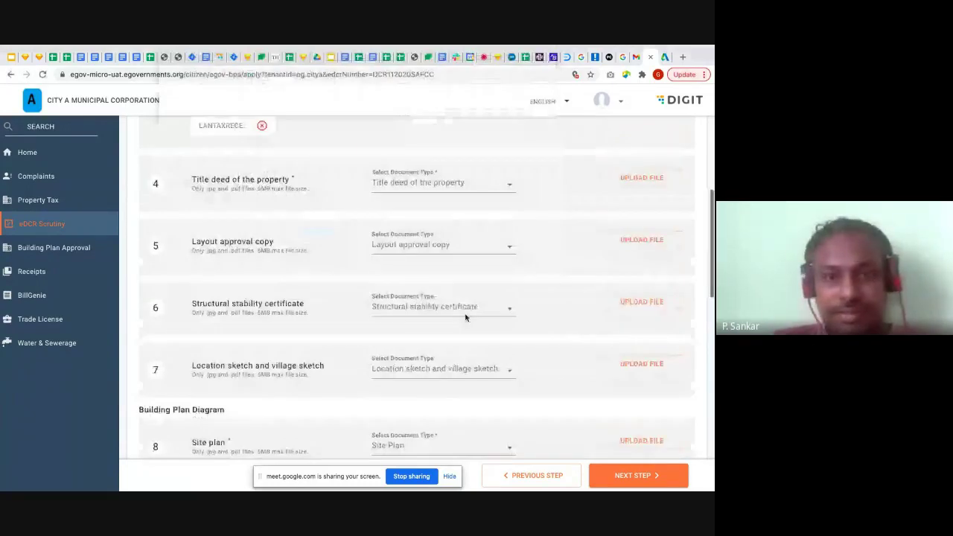
Attach Siteplan.png as the site plan and check the uploaded documents
{"action": "scroll", "coordinate": [465, 318], "scroll_direction": "down", "scroll_amount": 3}
{"action": "scroll", "coordinate": [640, 185], "scroll_direction": "down", "scroll_amount": 1}
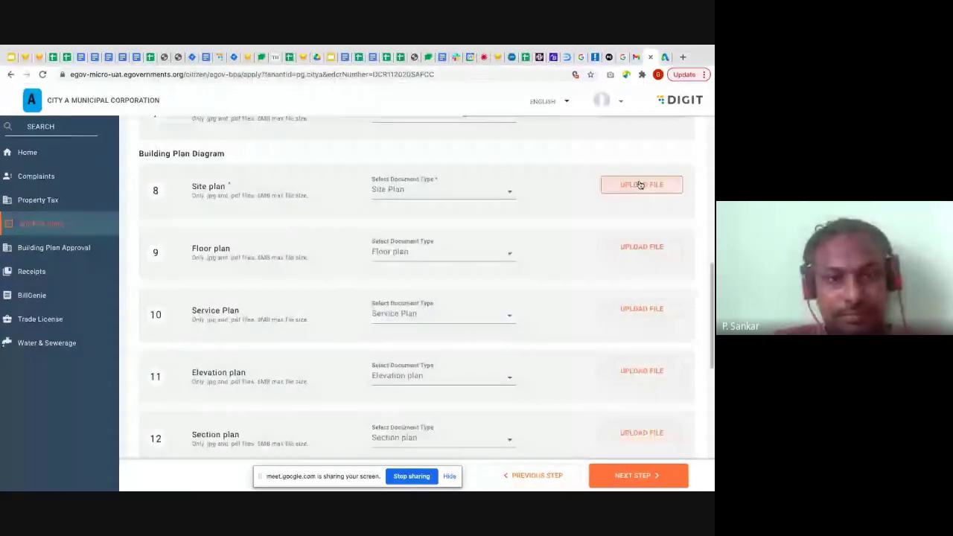
{"action": "left_click", "coordinate": [640, 185]}
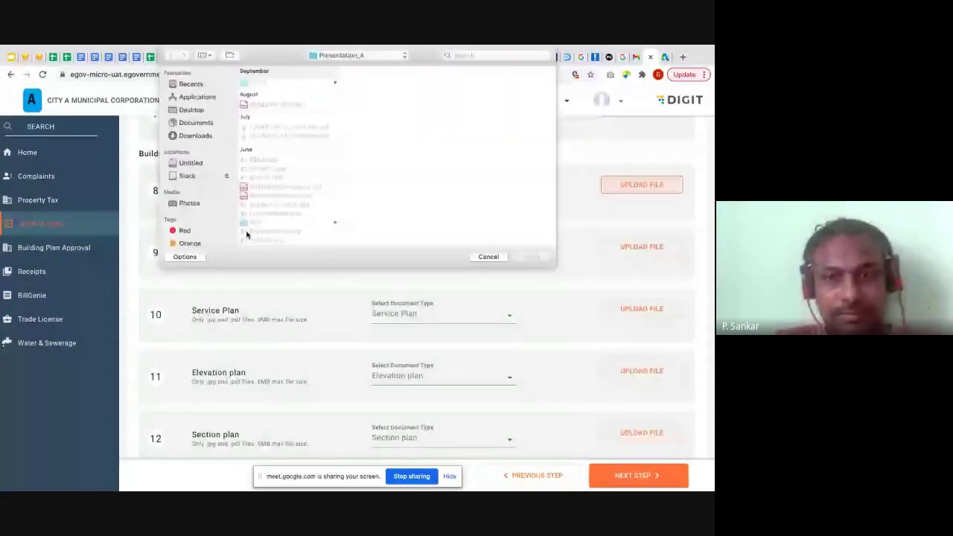
{"action": "double_click", "coordinate": [268, 241]}
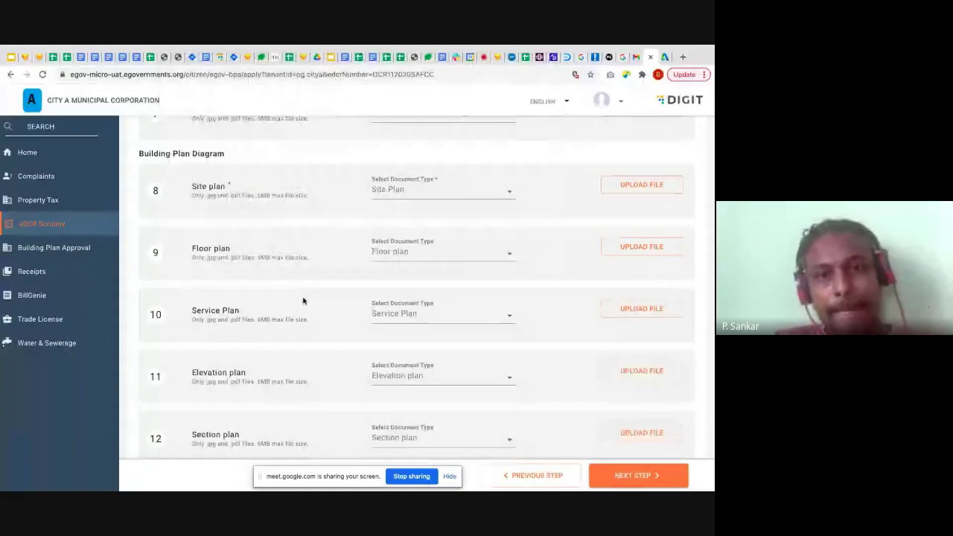
{"action": "scroll", "coordinate": [303, 301], "scroll_direction": "down", "scroll_amount": 5}
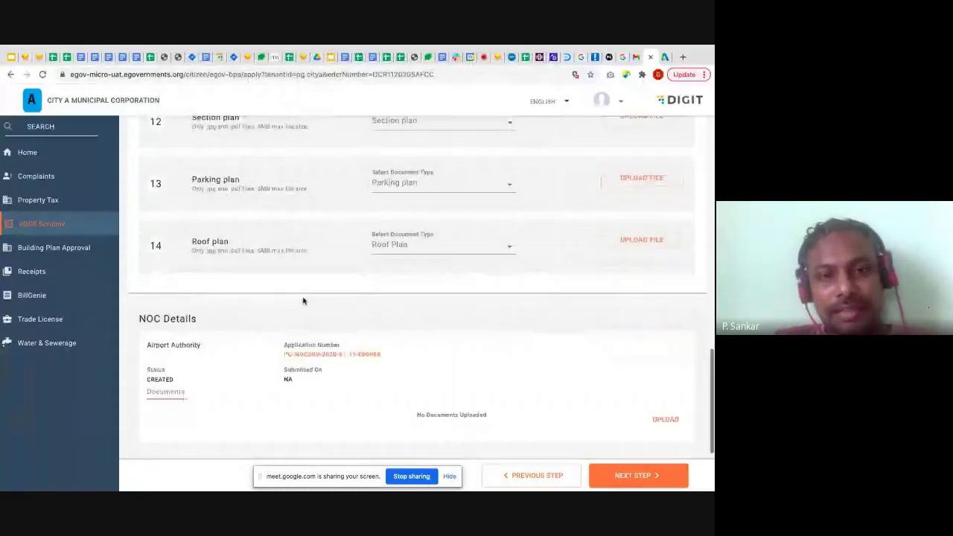
{"action": "scroll", "coordinate": [272, 198], "scroll_direction": "down", "scroll_amount": 2}
{"action": "scroll", "coordinate": [284, 204], "scroll_direction": "up", "scroll_amount": 1}
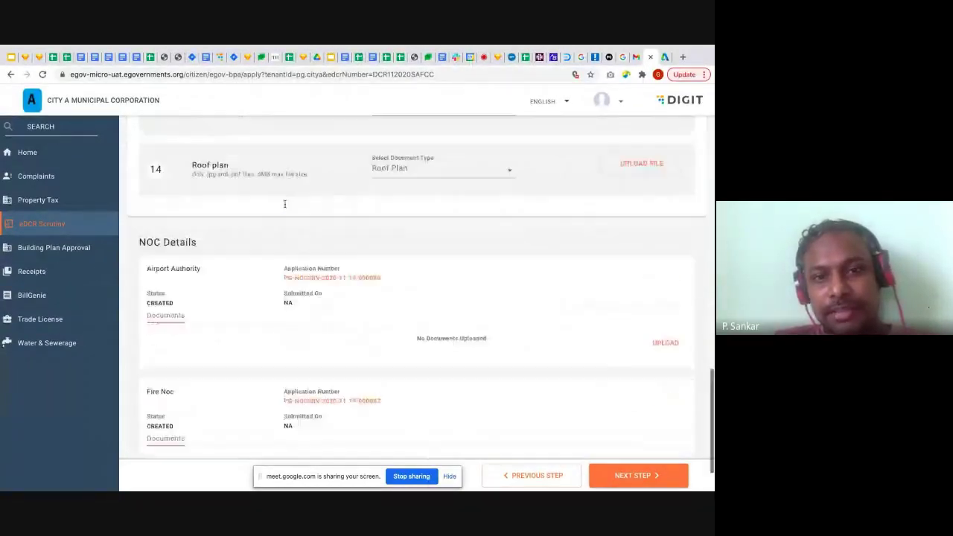
{"action": "scroll", "coordinate": [284, 204], "scroll_direction": "up", "scroll_amount": 15}
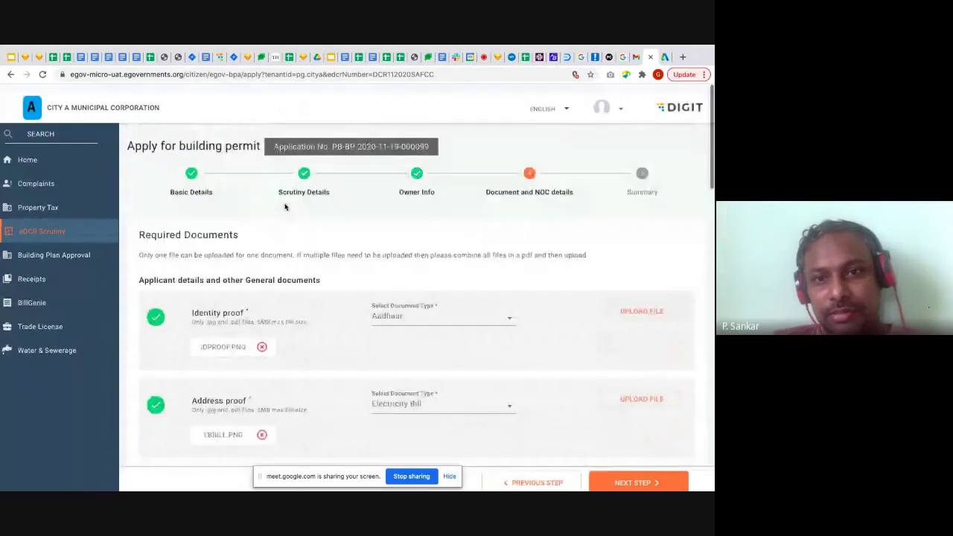
Scroll down through the attached documents and NOC details
{"action": "scroll", "coordinate": [284, 207], "scroll_direction": "down", "scroll_amount": 1}
{"action": "scroll", "coordinate": [356, 222], "scroll_direction": "down", "scroll_amount": 15}
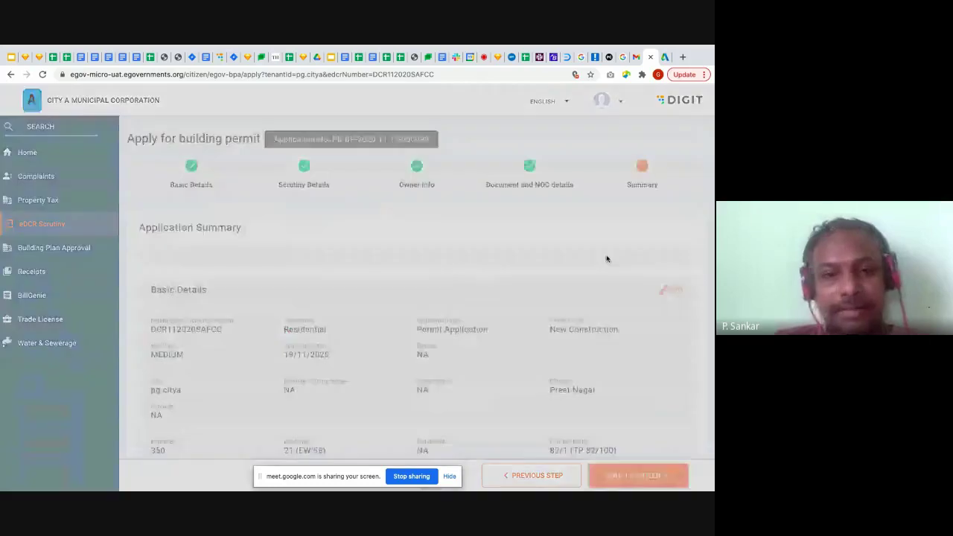
{"action": "scroll", "coordinate": [385, 313], "scroll_direction": "down", "scroll_amount": 3}
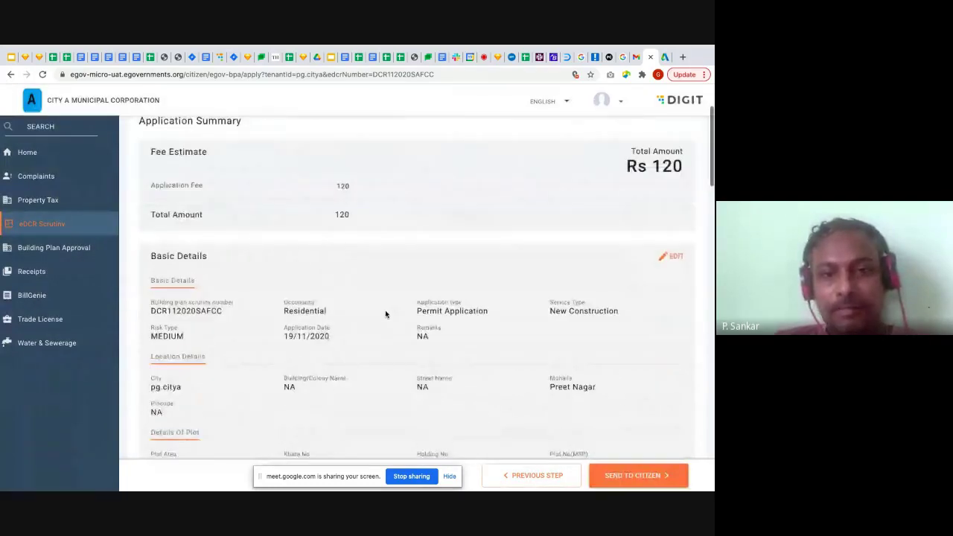
{"action": "scroll", "coordinate": [395, 304], "scroll_direction": "up", "scroll_amount": 1}
{"action": "left_click_drag", "start_coordinate": [626, 193], "coordinate": [679, 194]}
{"action": "left_click", "coordinate": [589, 208]}
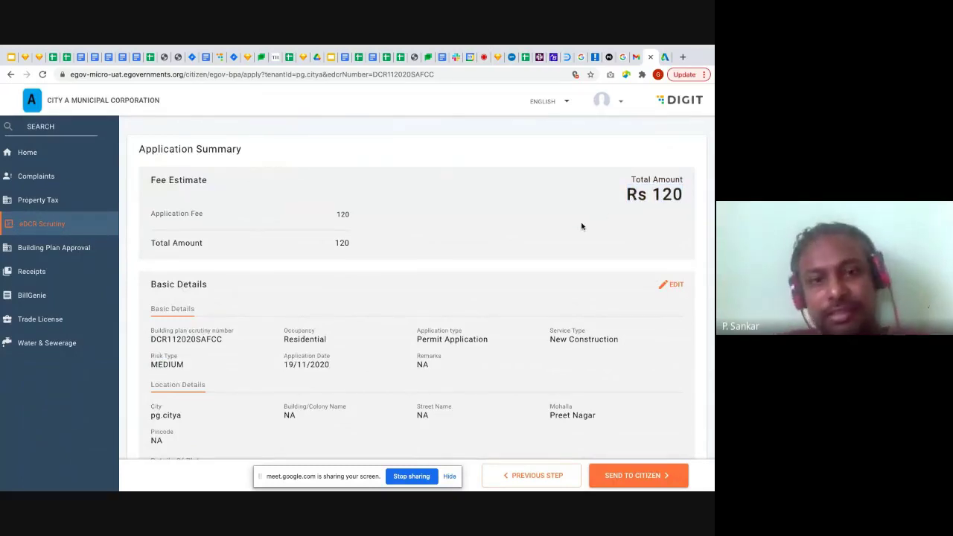
{"action": "scroll", "coordinate": [558, 243], "scroll_direction": "down", "scroll_amount": 2}
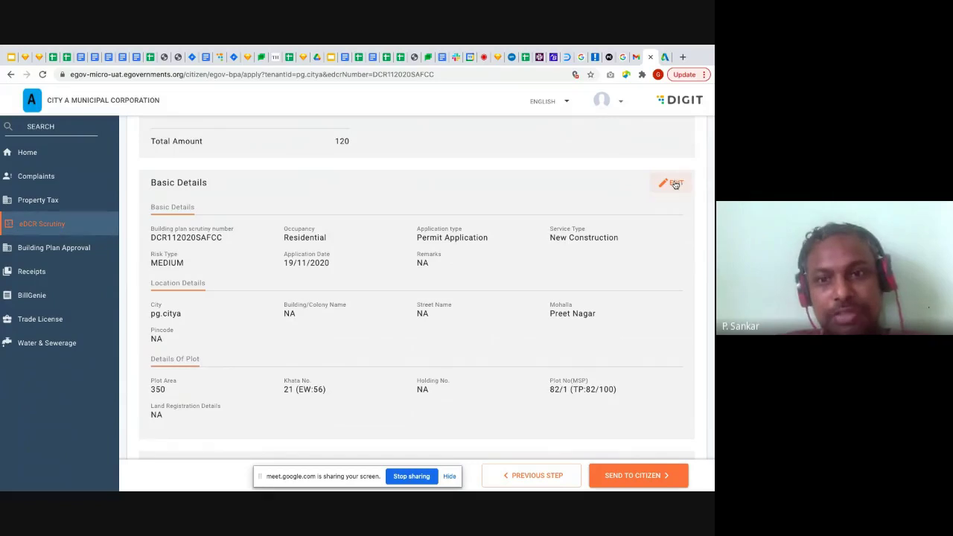
{"action": "scroll", "coordinate": [503, 277], "scroll_direction": "down", "scroll_amount": 2}
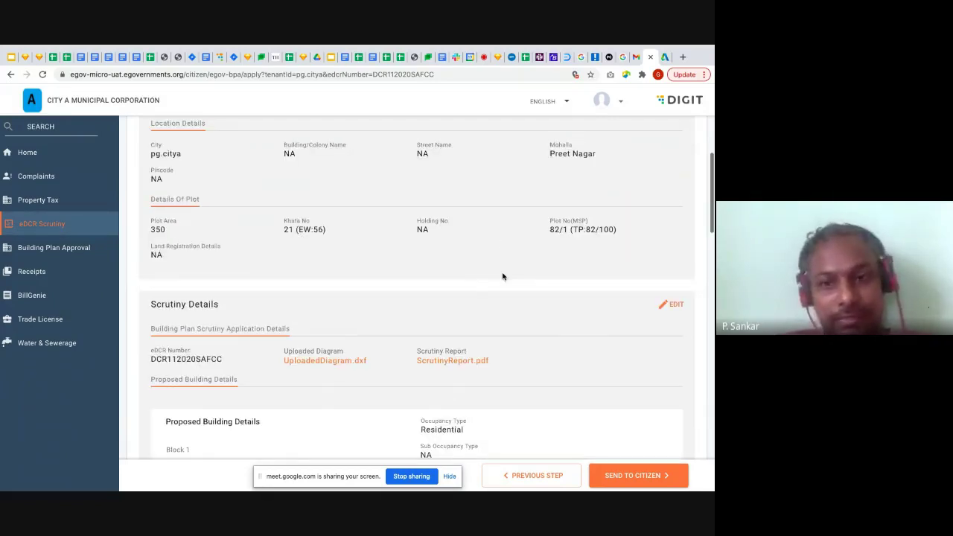
{"action": "scroll", "coordinate": [502, 277], "scroll_direction": "down", "scroll_amount": 20}
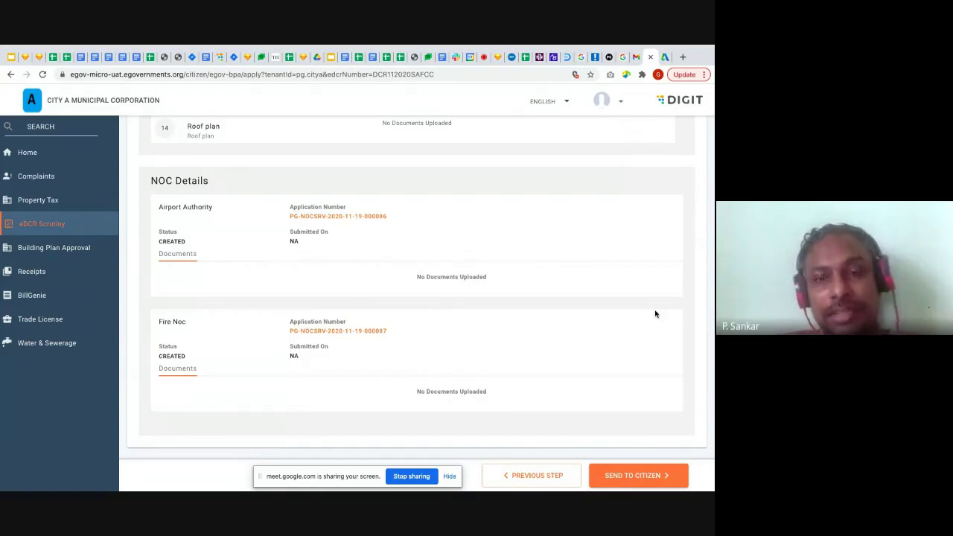
Send the permit application to the citizen for approval, then log out via the avatar menu
{"action": "left_click", "coordinate": [635, 474]}
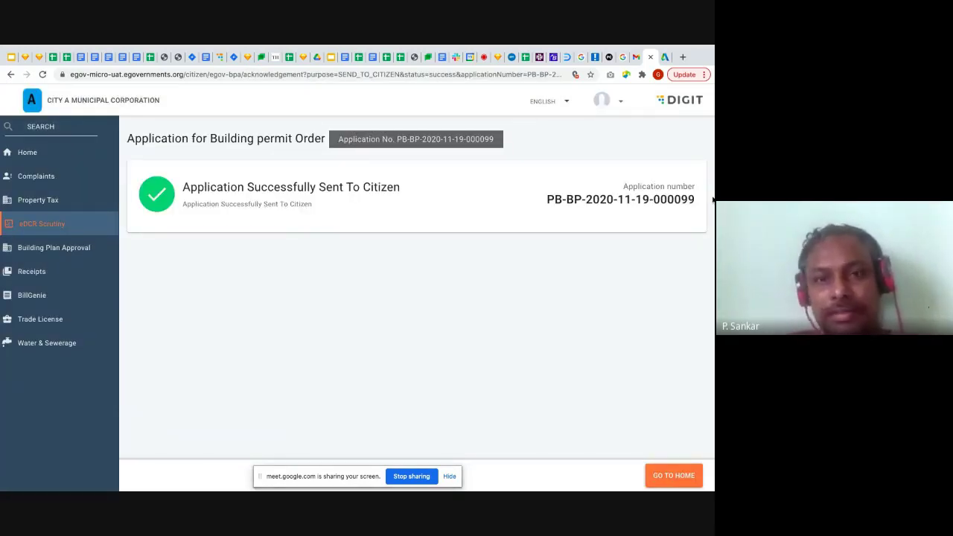
{"action": "left_click", "coordinate": [609, 103]}
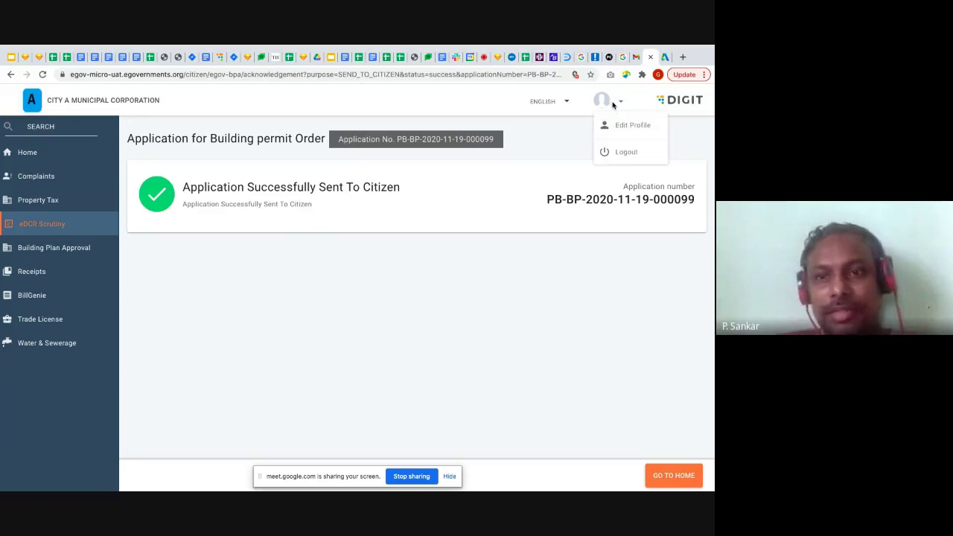
{"action": "left_click", "coordinate": [628, 152]}
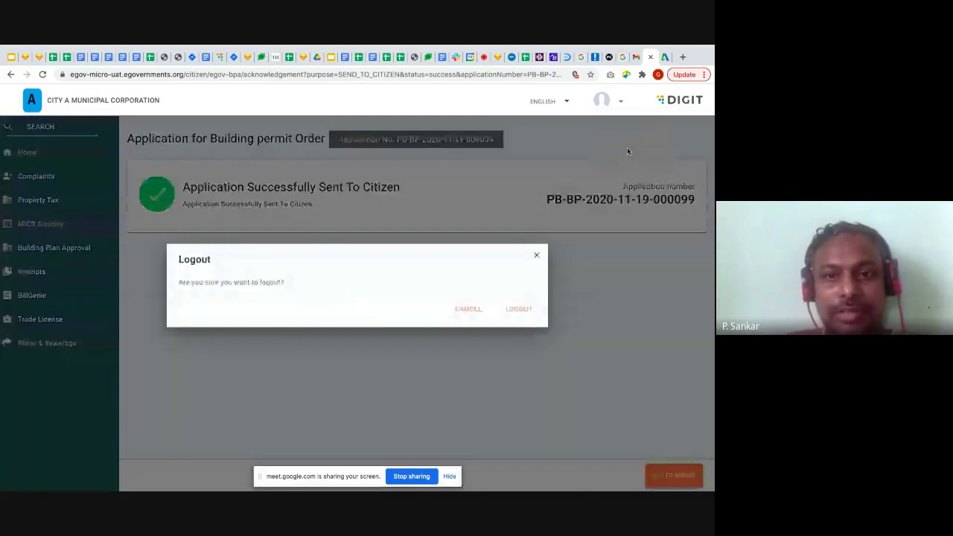
{"action": "left_click", "coordinate": [517, 308]}
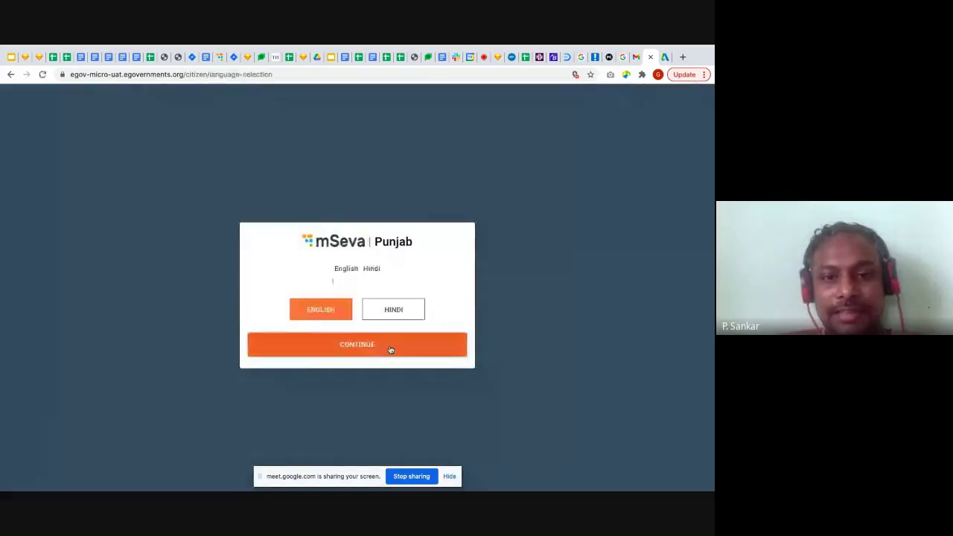
Skip language selection and request a login OTP for the citizen's mobile number
{"action": "left_click", "coordinate": [390, 345]}
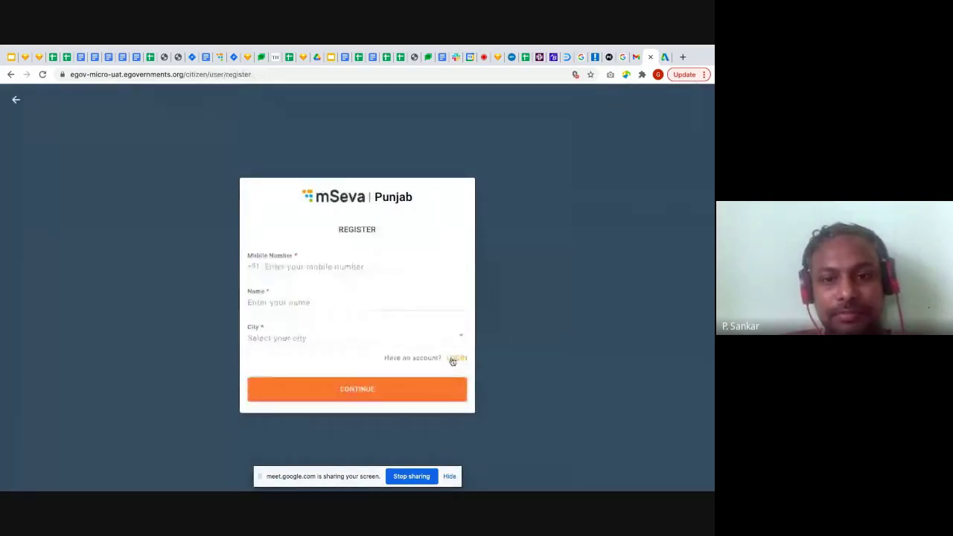
{"action": "left_click", "coordinate": [452, 359]}
{"action": "left_click", "coordinate": [391, 294]}
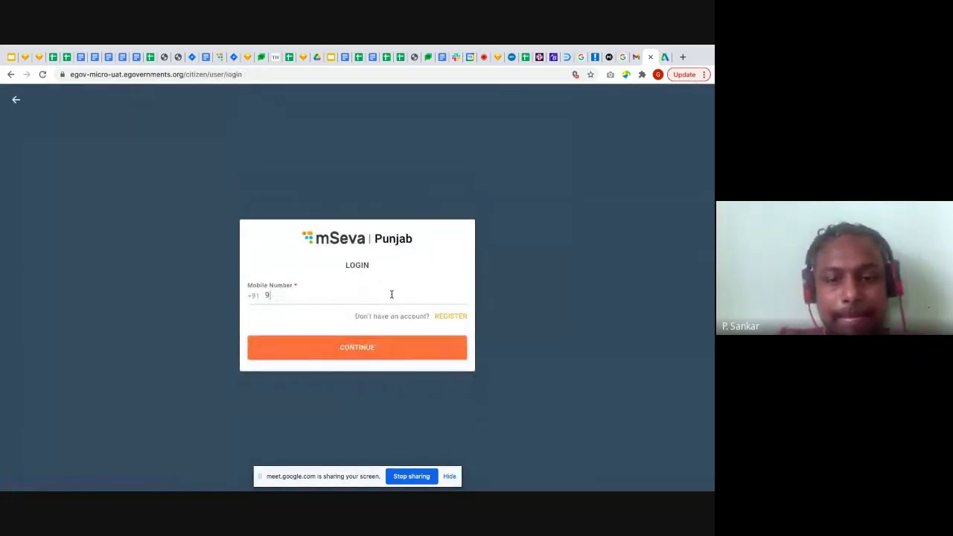
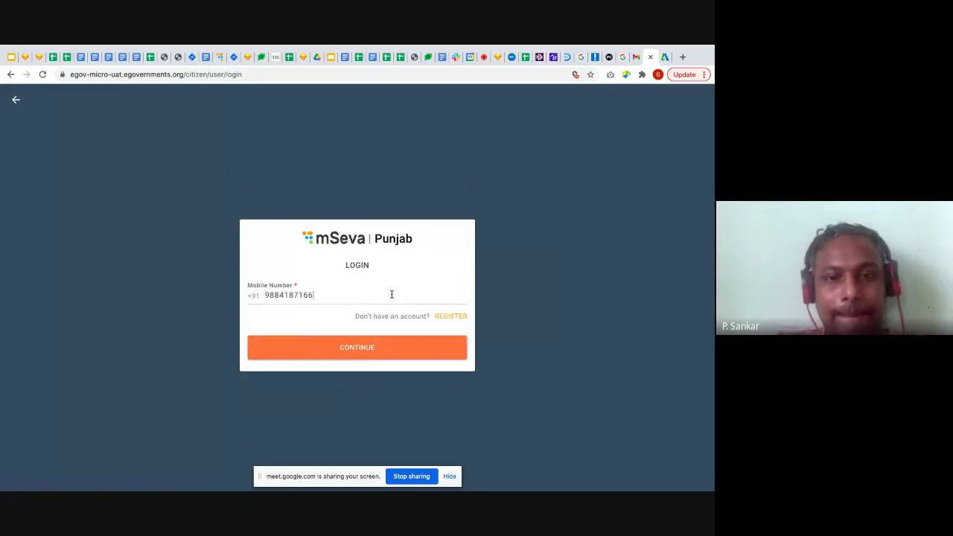
{"action": "left_click", "coordinate": [375, 350]}
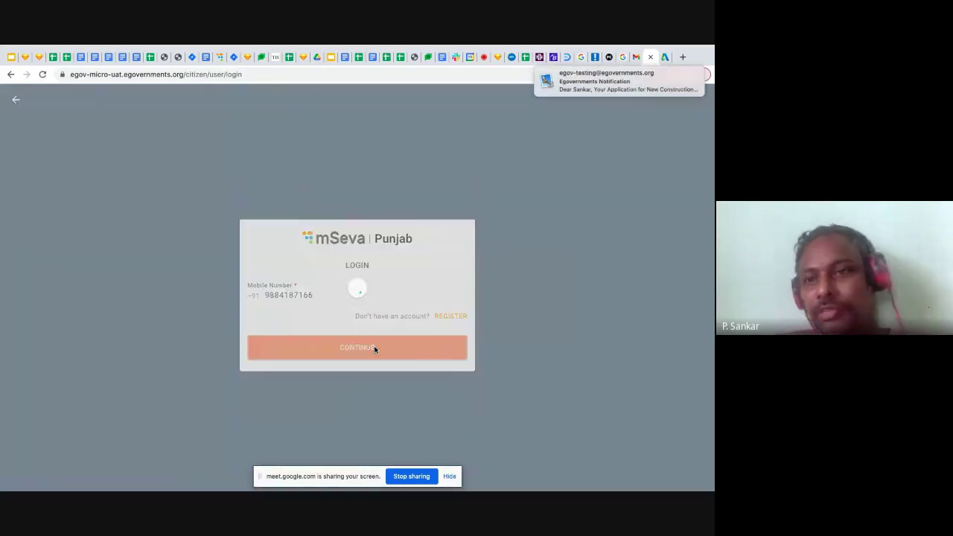
Sign in with the received OTP and open Building Plan Approval
{"action": "mouse_move", "coordinate": [613, 87]}
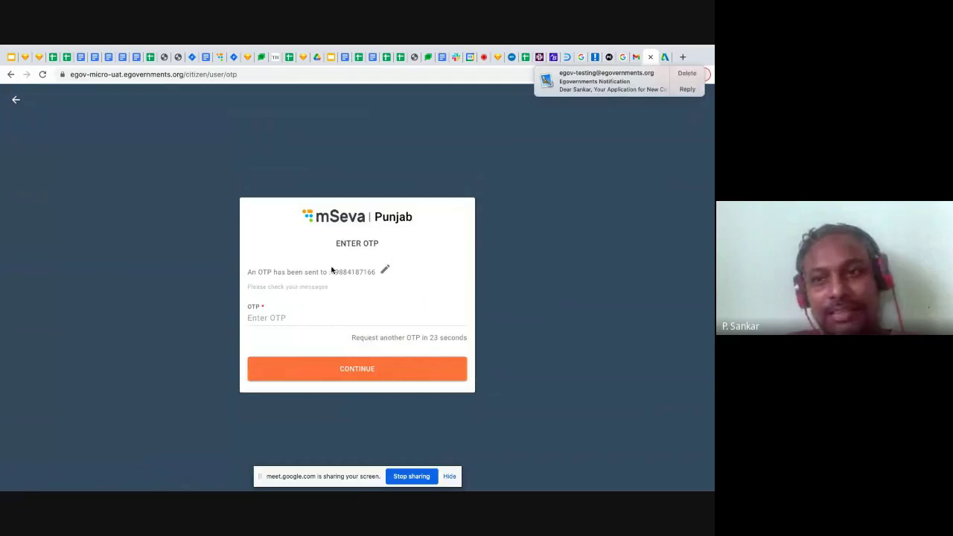
{"action": "left_click", "coordinate": [280, 320]}
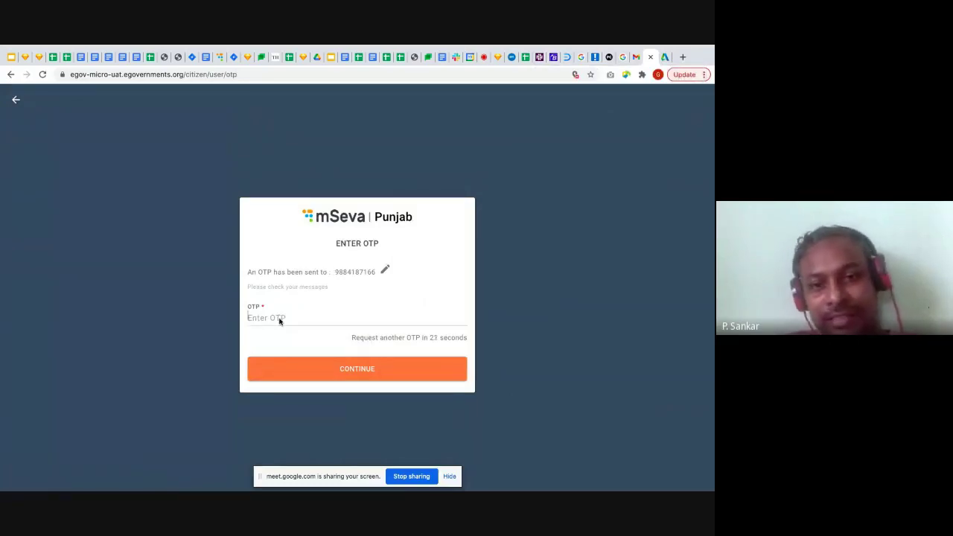
{"action": "type", "text": "123456"}
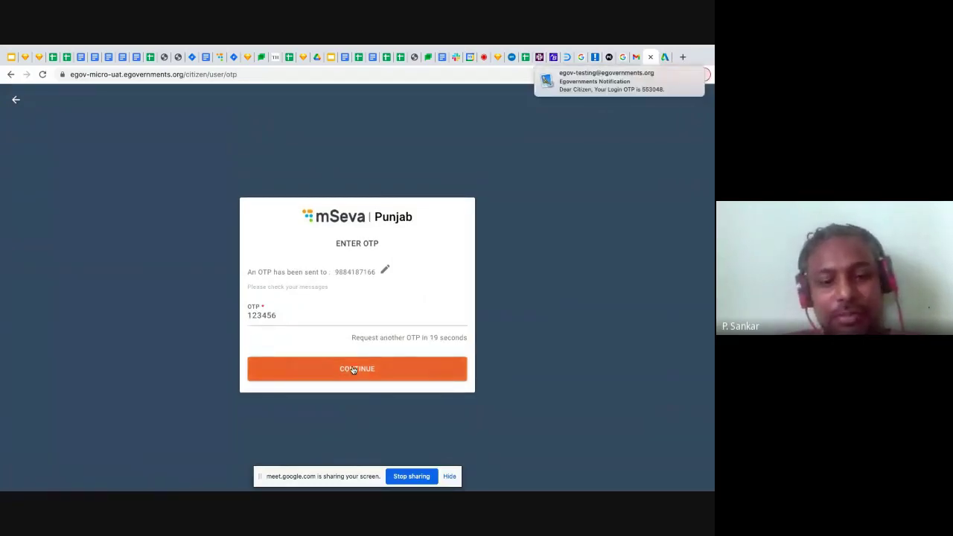
{"action": "left_click", "coordinate": [355, 369]}
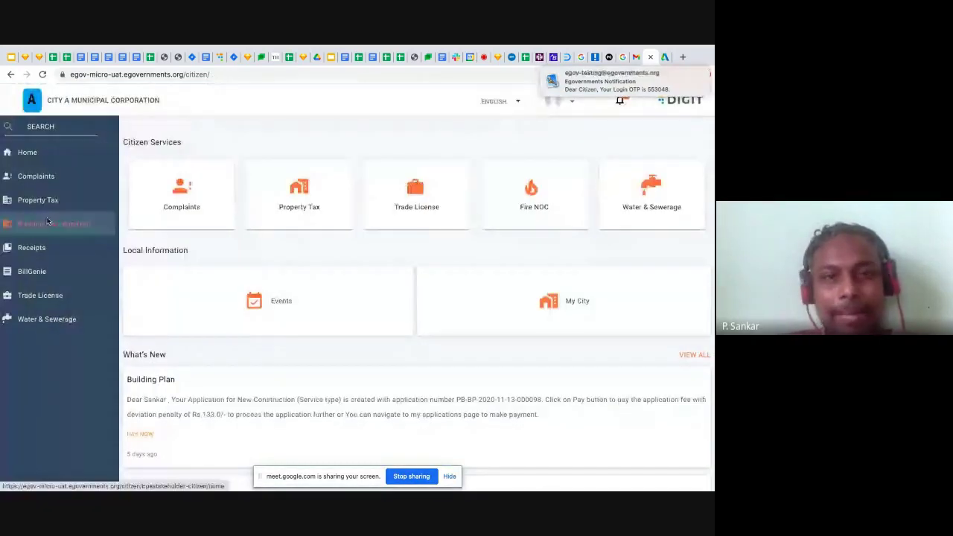
{"action": "left_click", "coordinate": [42, 225]}
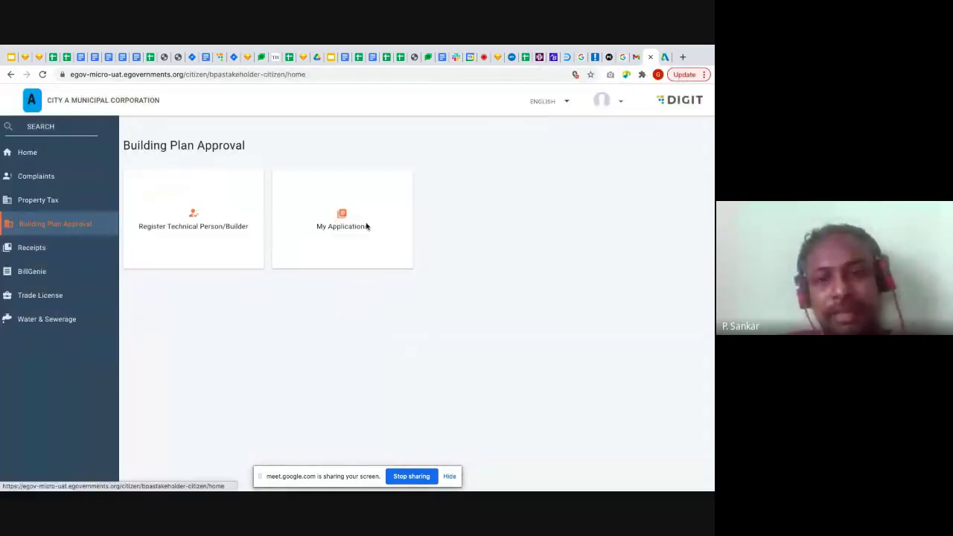
Open My Applications and view the newest application pending citizen approval
{"action": "left_click", "coordinate": [365, 225]}
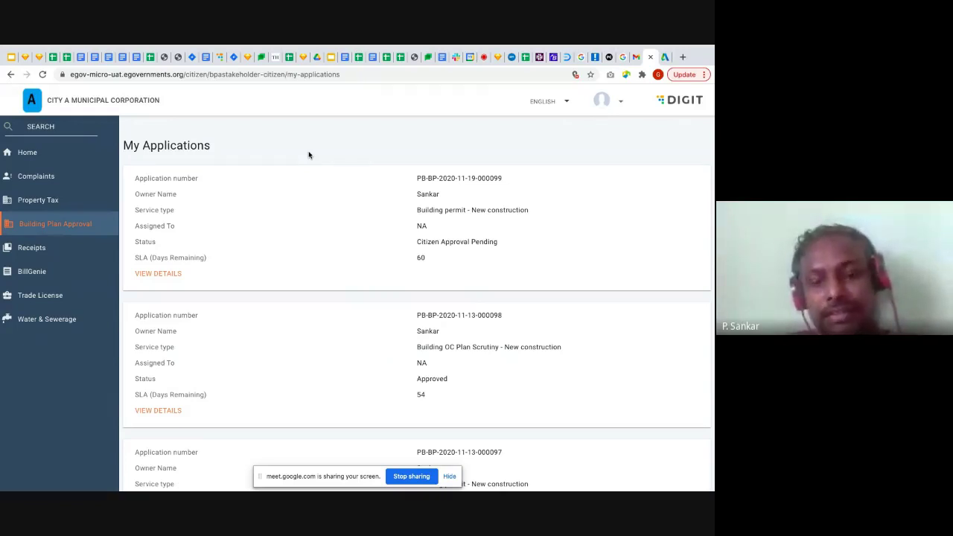
{"action": "left_click", "coordinate": [162, 274]}
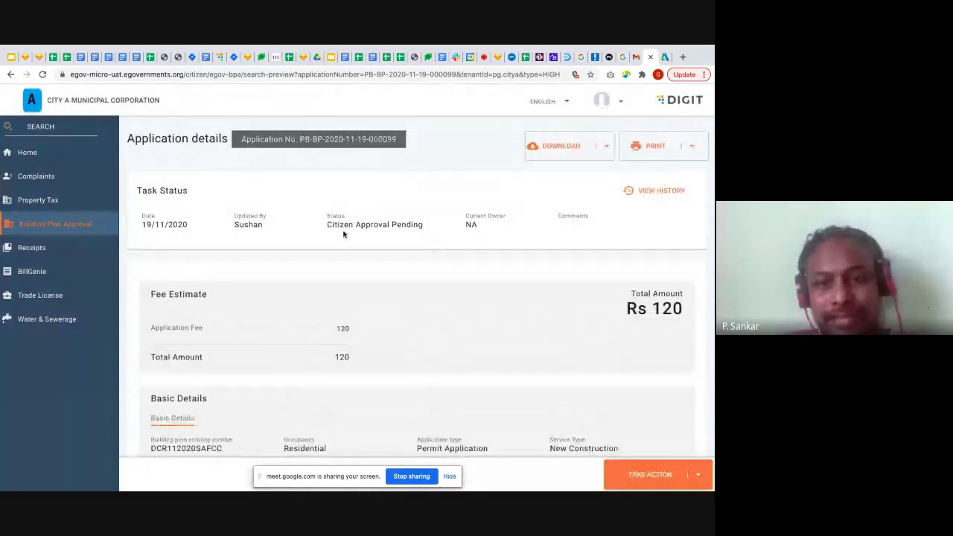
Tick the Declaration checkbox and approve the permit application through Take Action > Approve
{"action": "left_click_drag", "start_coordinate": [326, 213], "coordinate": [429, 241]}
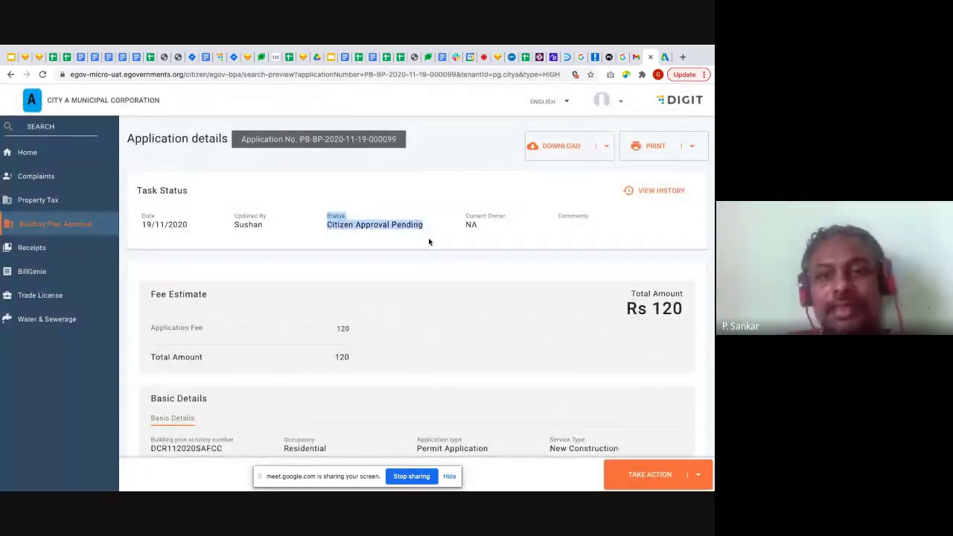
{"action": "left_click", "coordinate": [429, 241]}
{"action": "scroll", "coordinate": [429, 240], "scroll_direction": "down", "scroll_amount": 10}
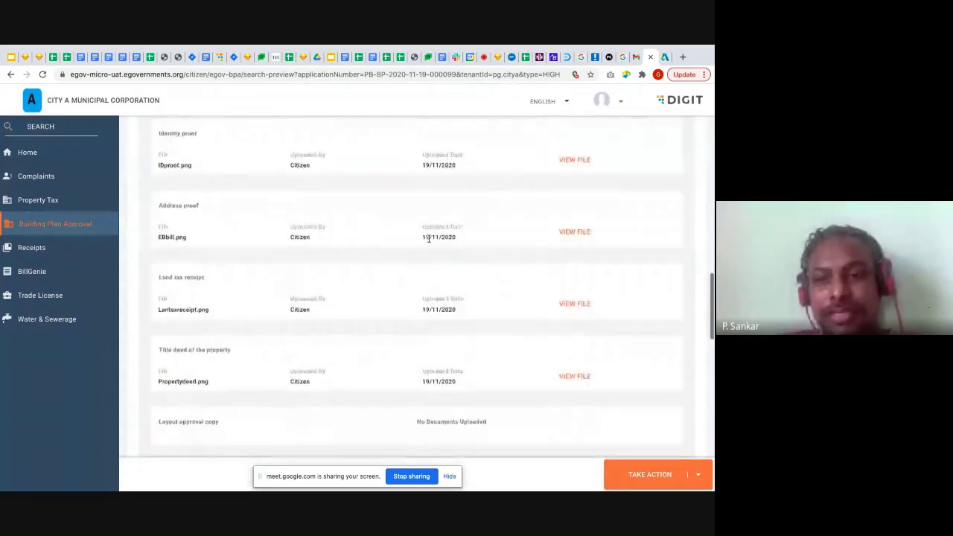
{"action": "scroll", "coordinate": [429, 240], "scroll_direction": "down", "scroll_amount": 8}
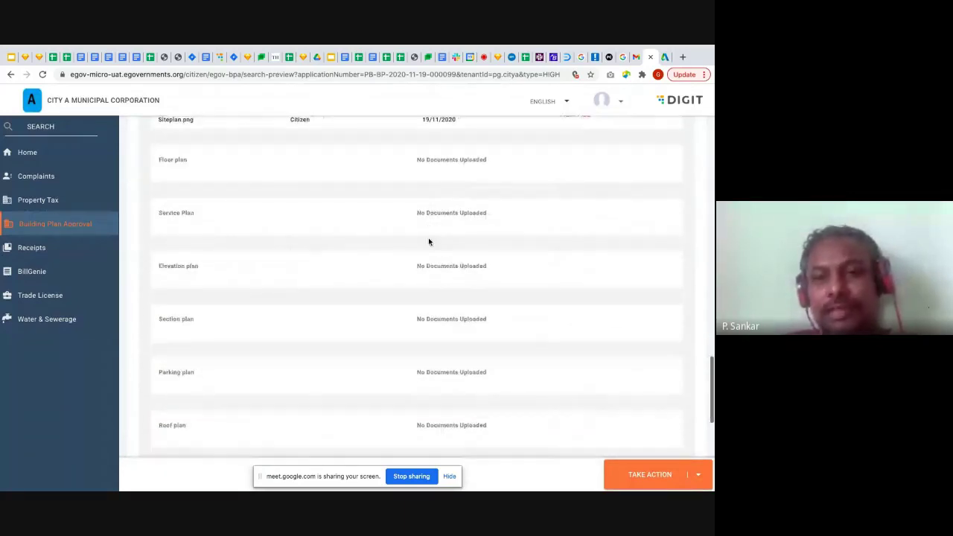
{"action": "scroll", "coordinate": [429, 241], "scroll_direction": "down", "scroll_amount": 10}
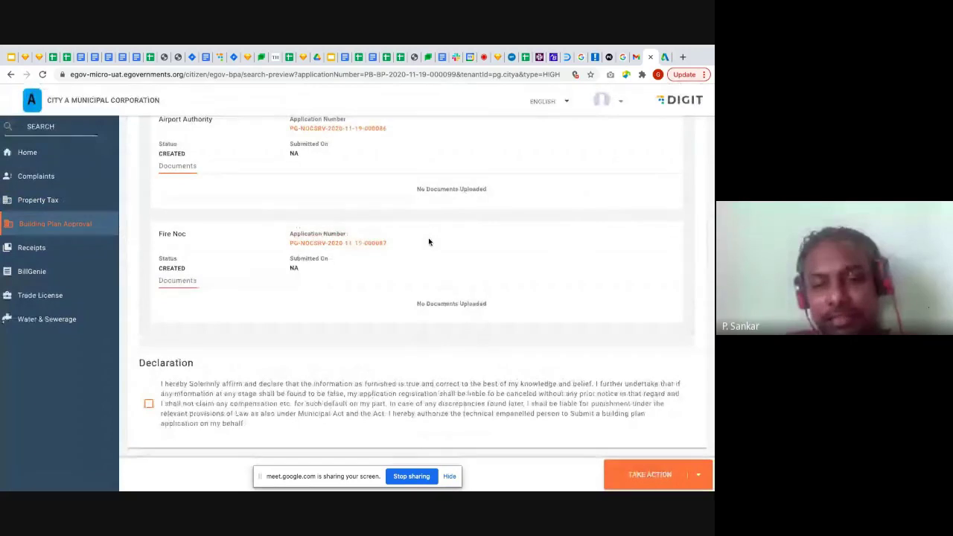
{"action": "left_click", "coordinate": [150, 404]}
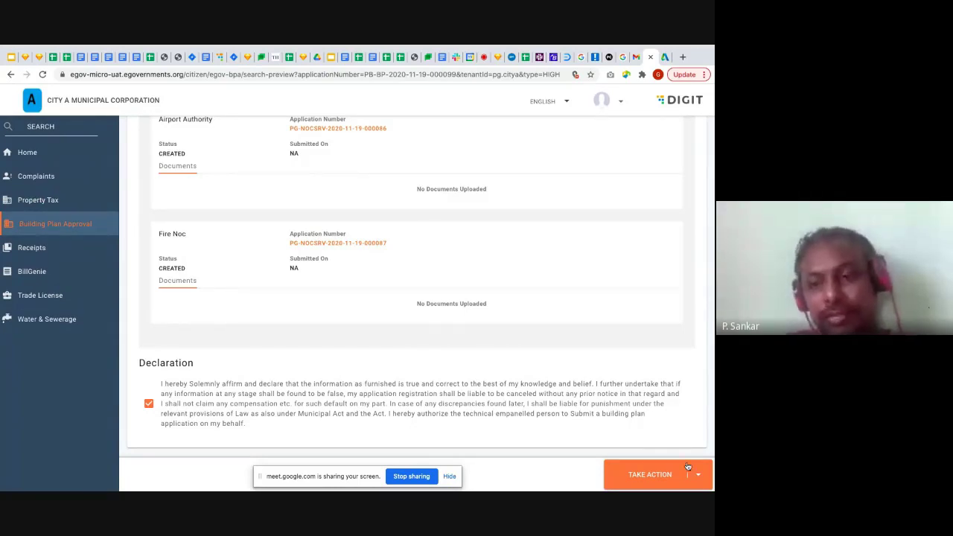
{"action": "left_click", "coordinate": [701, 481]}
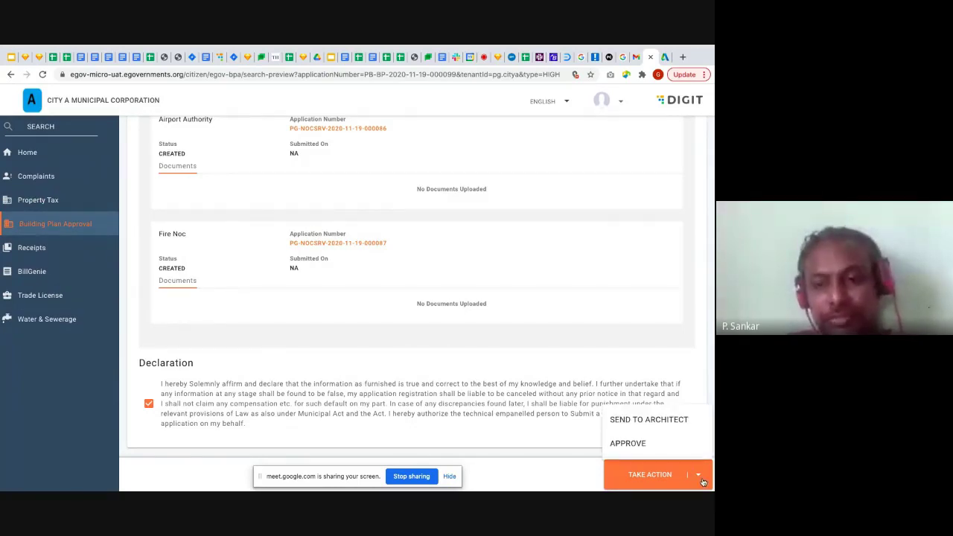
{"action": "left_click", "coordinate": [645, 445]}
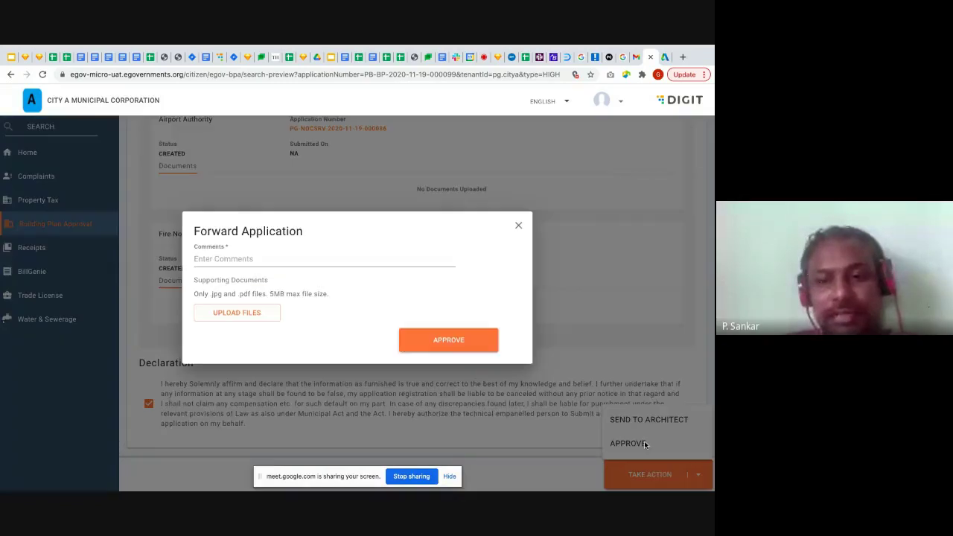
{"action": "left_click", "coordinate": [447, 341]}
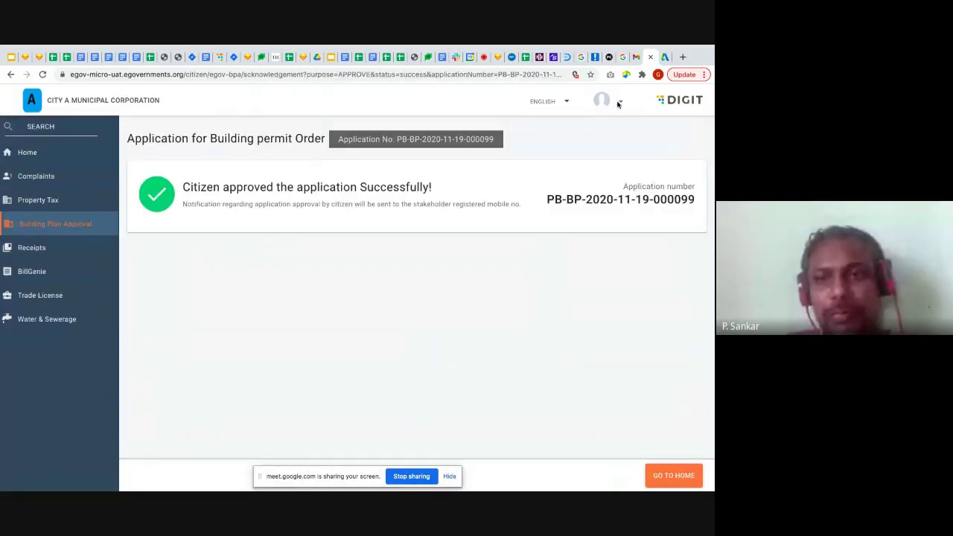
Log out of the current citizen account and return to the citizen login form
{"action": "left_click", "coordinate": [619, 102]}
{"action": "left_click", "coordinate": [622, 154]}
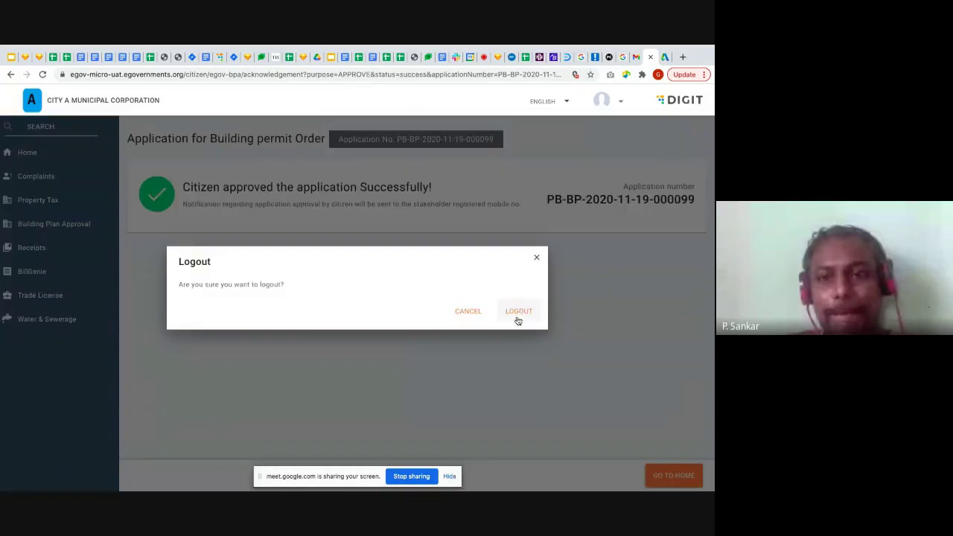
{"action": "left_click", "coordinate": [517, 319]}
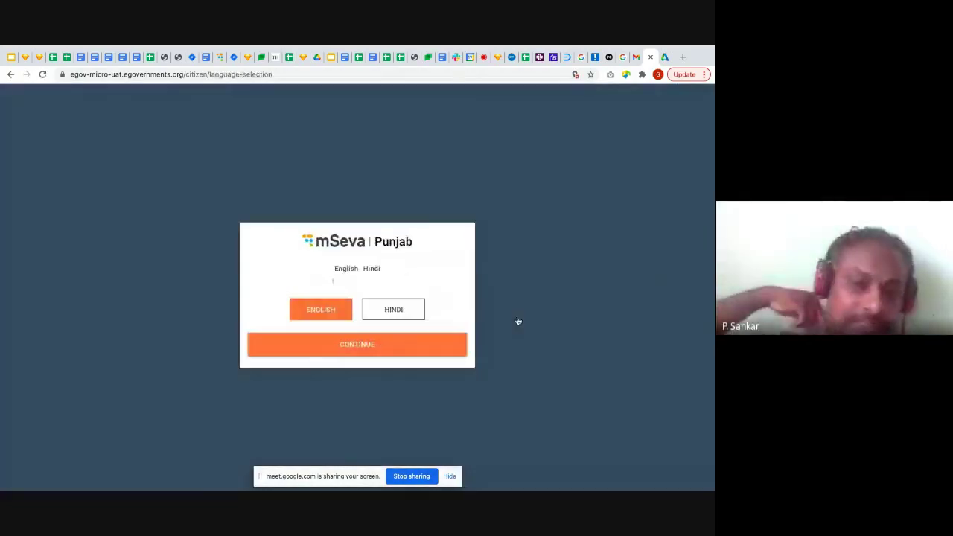
{"action": "left_click", "coordinate": [364, 347]}
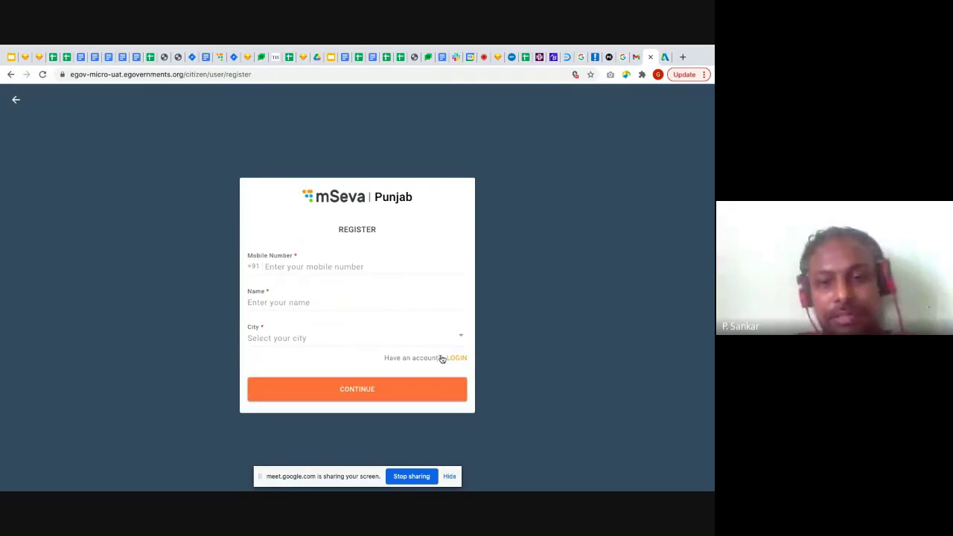
{"action": "left_click", "coordinate": [460, 359]}
Replace the mobile number with the new one and sign in with the received OTP
{"action": "left_click", "coordinate": [398, 297]}
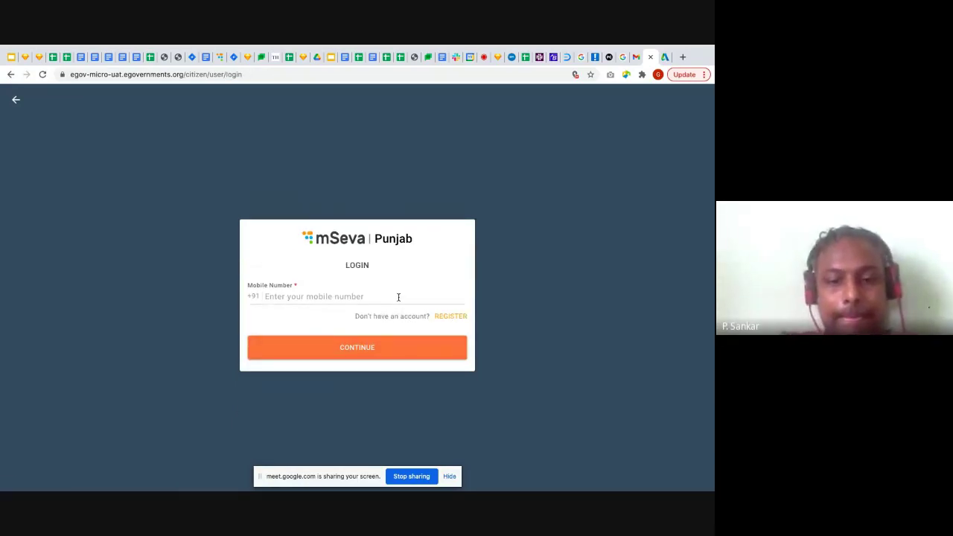
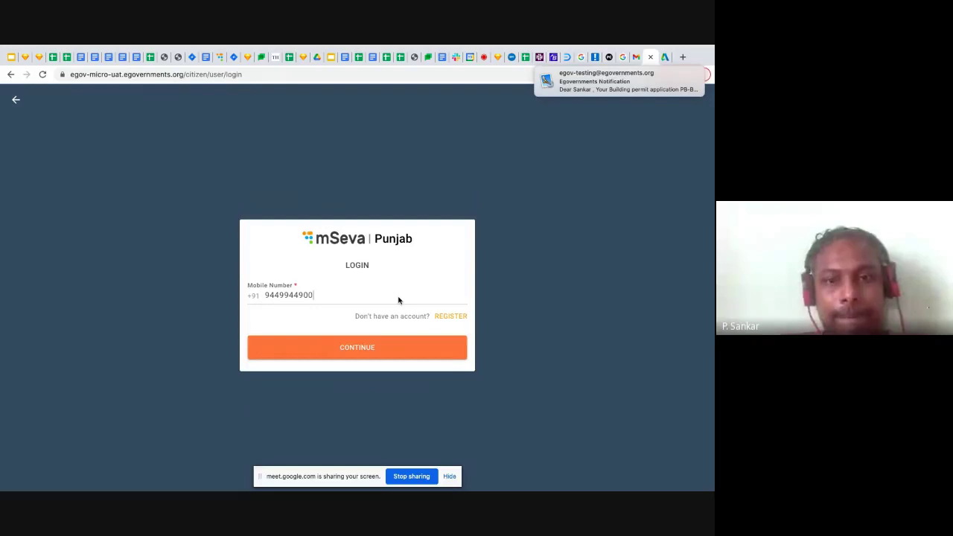
{"action": "left_click", "coordinate": [388, 352]}
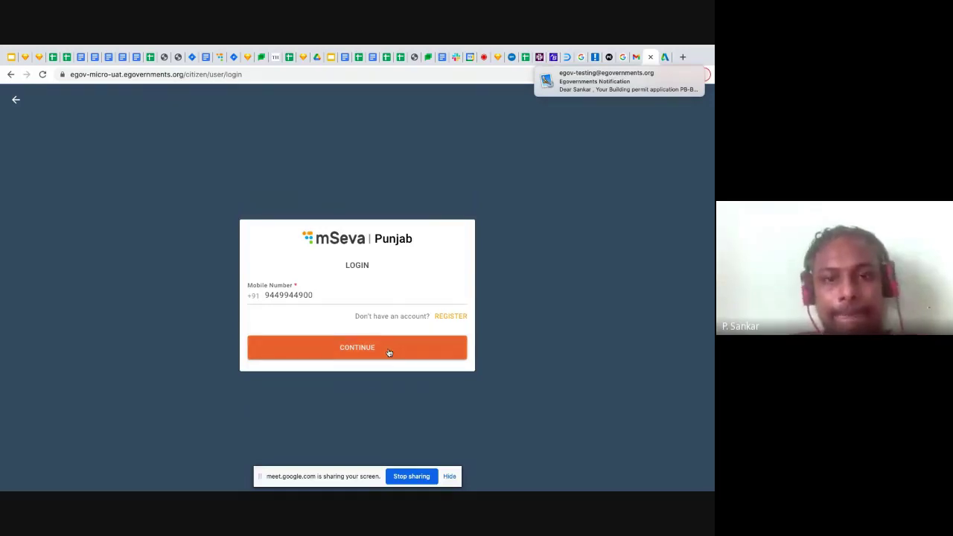
{"action": "type", "text": "123456"}
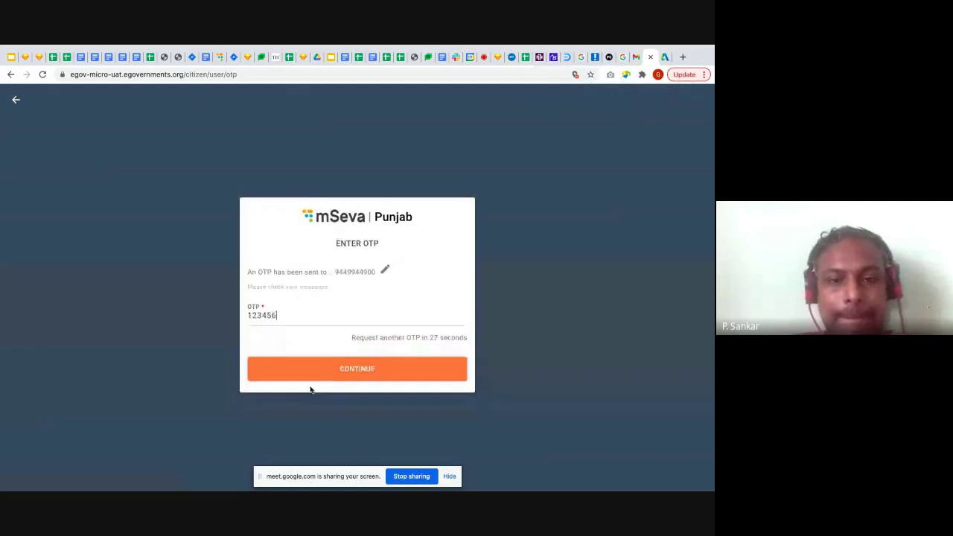
{"action": "left_click", "coordinate": [369, 370]}
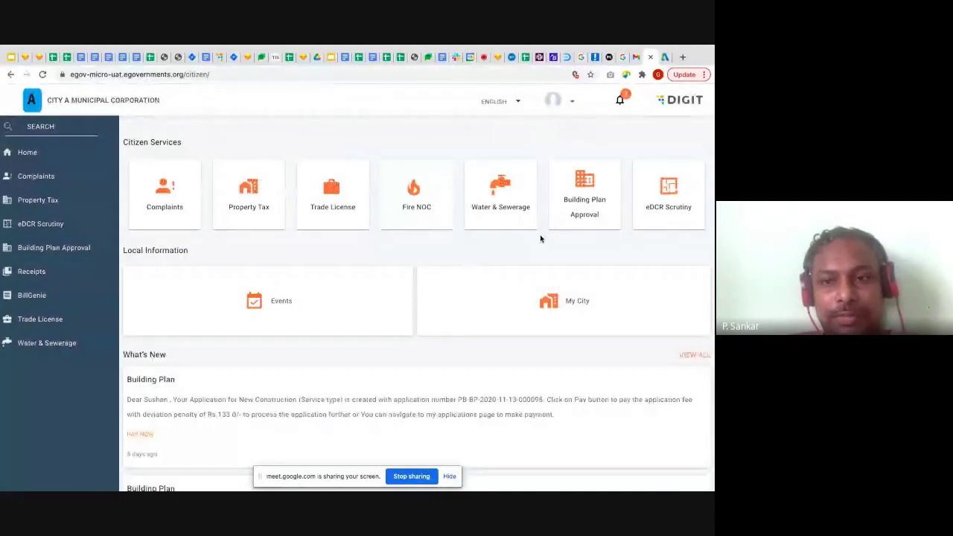
Open the newest application under Building Plan Approval > My Applications, accept the declaration, and submit it
{"action": "left_click", "coordinate": [573, 216]}
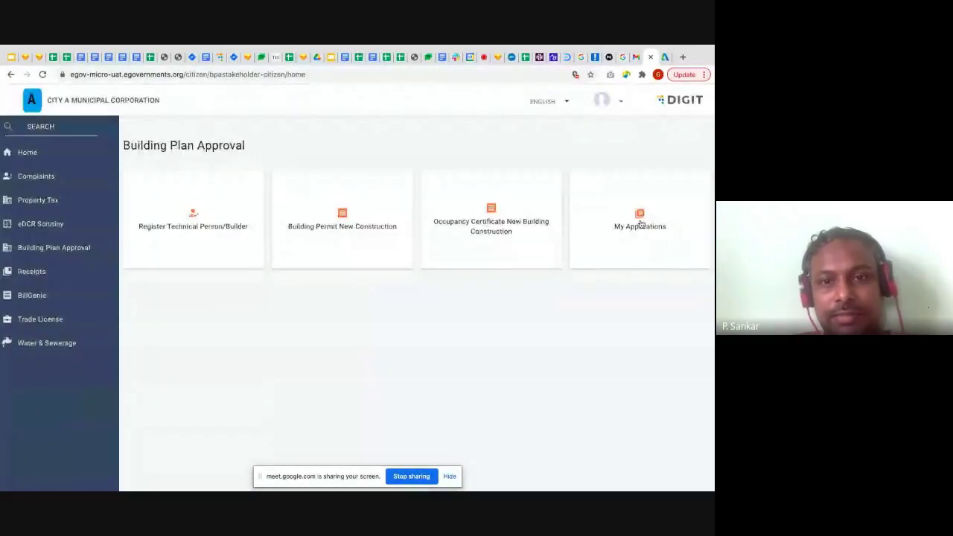
{"action": "left_click", "coordinate": [638, 221]}
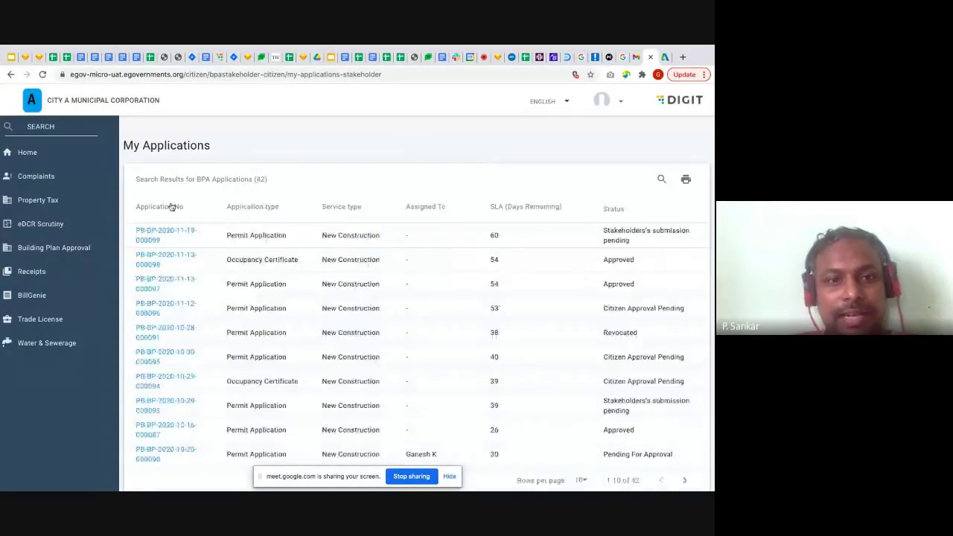
{"action": "left_click", "coordinate": [171, 232]}
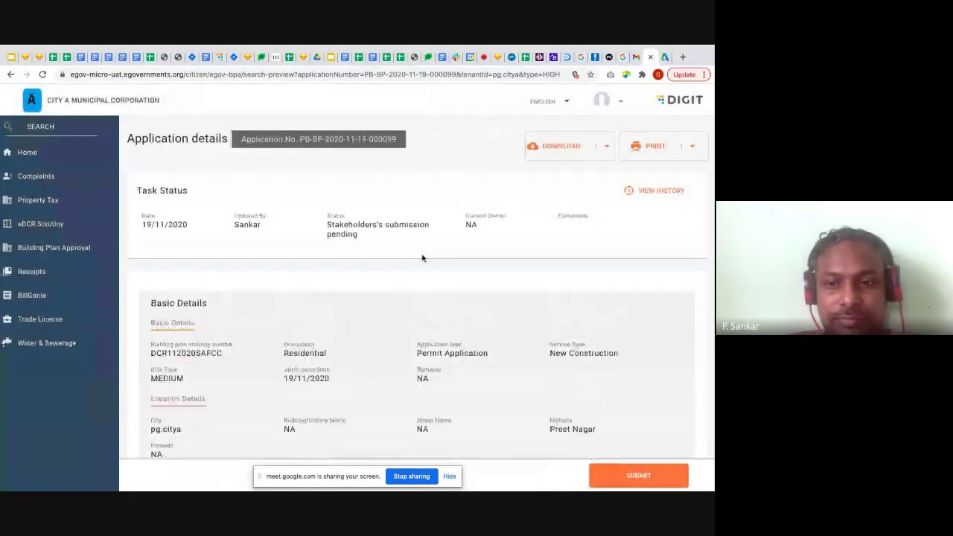
{"action": "scroll", "coordinate": [422, 257], "scroll_direction": "down", "scroll_amount": 20}
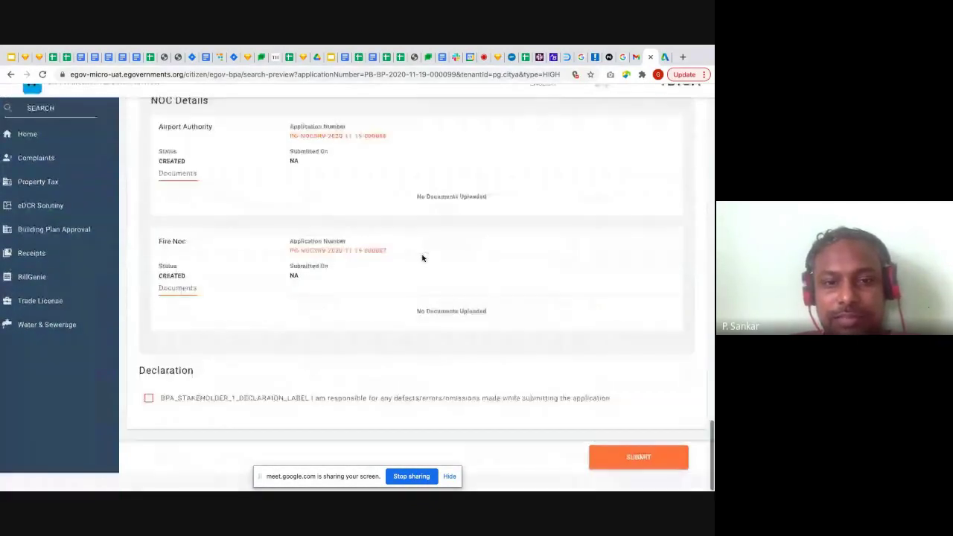
{"action": "left_click", "coordinate": [400, 423]}
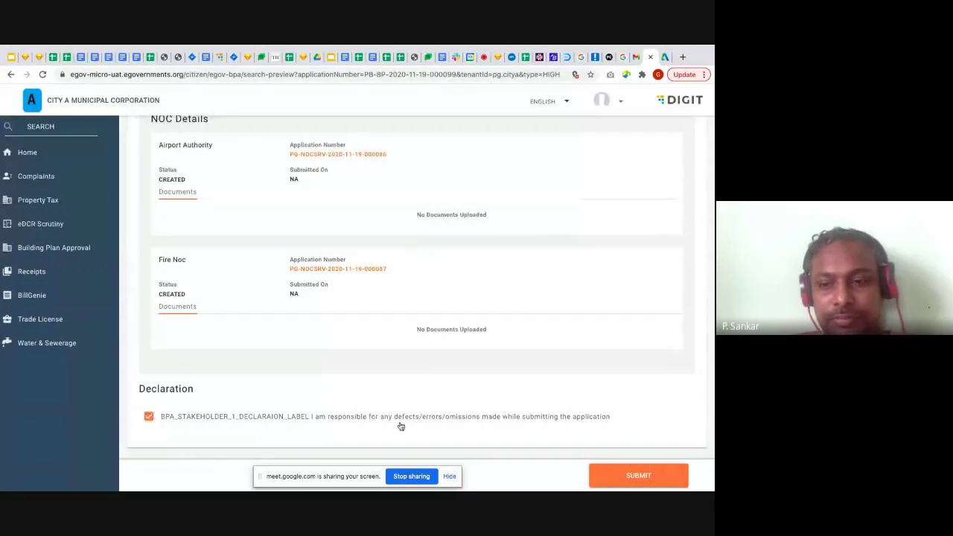
{"action": "left_click", "coordinate": [657, 471]}
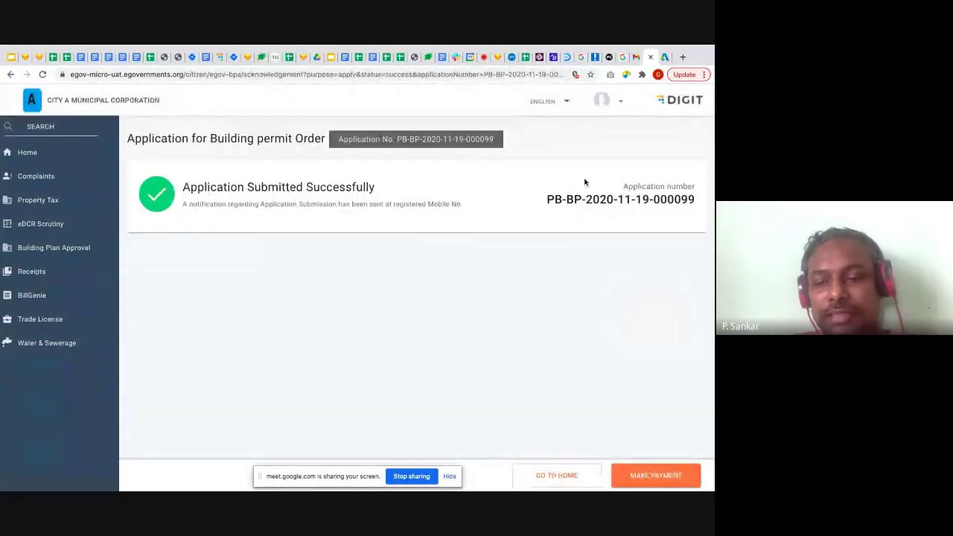
Go through MAKE PAYMENT twice to reach the bank gateway for the Rs 120 fee
{"action": "left_click", "coordinate": [659, 485]}
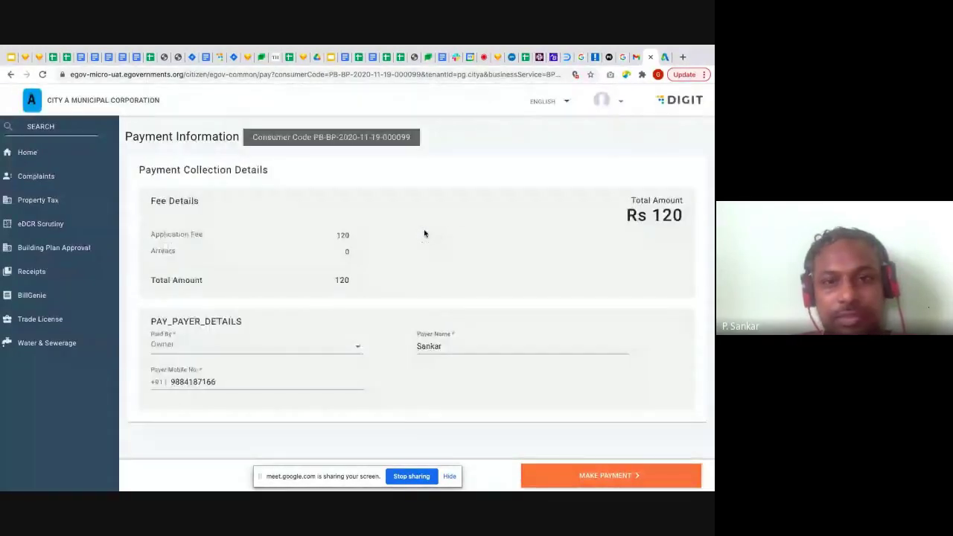
{"action": "left_click", "coordinate": [600, 477]}
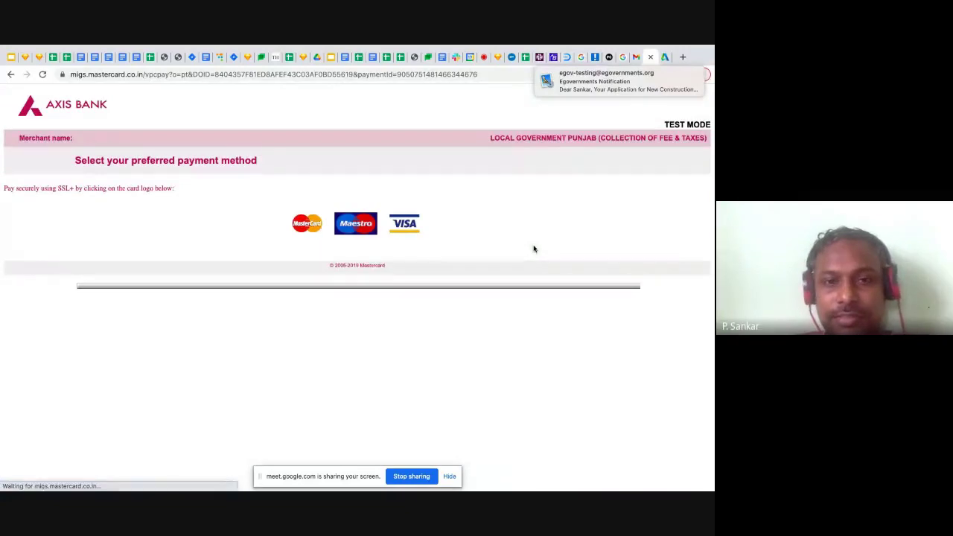
Pay the INR 120.00 fee with the saved Mastercard and approve the ACS Emulator authentication
{"action": "left_click", "coordinate": [310, 224]}
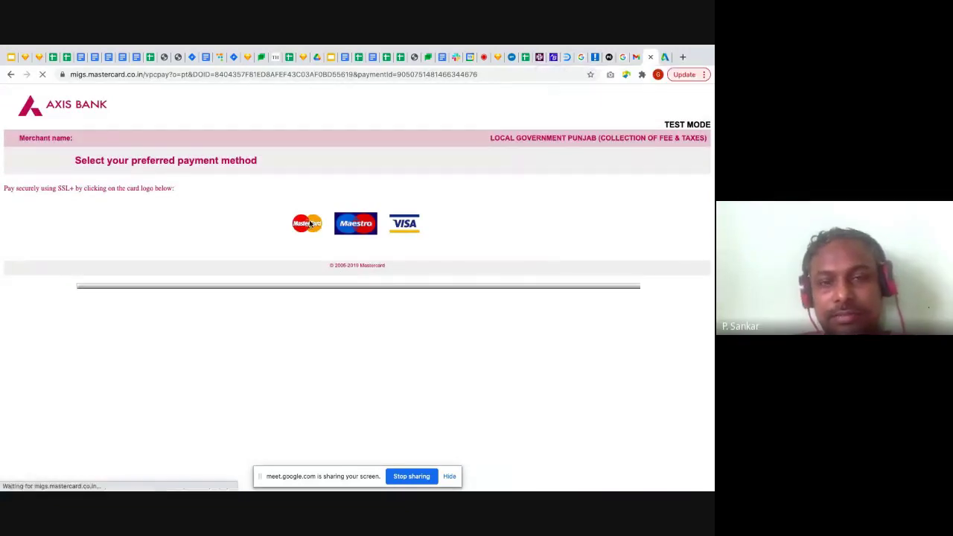
{"action": "left_click", "coordinate": [249, 202]}
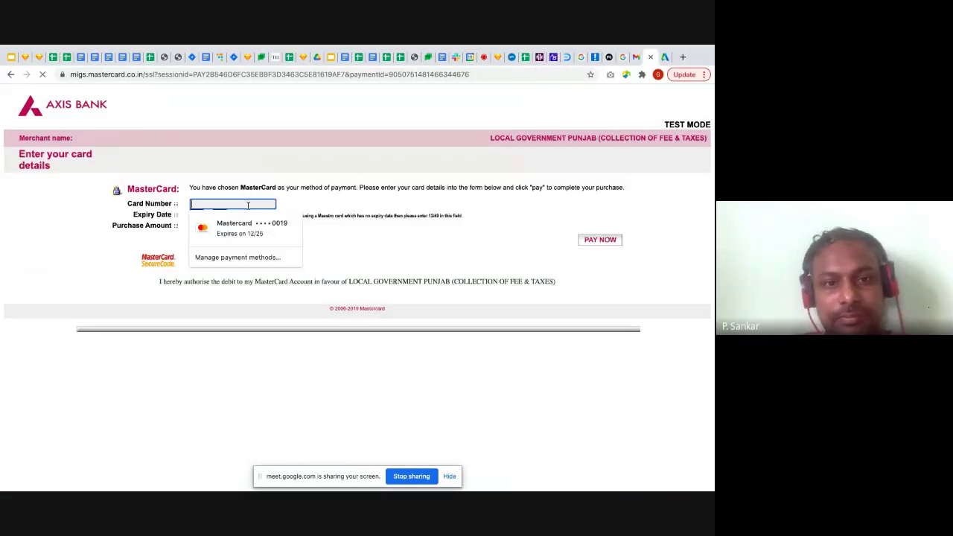
{"action": "left_click", "coordinate": [255, 223]}
{"action": "left_click", "coordinate": [600, 244]}
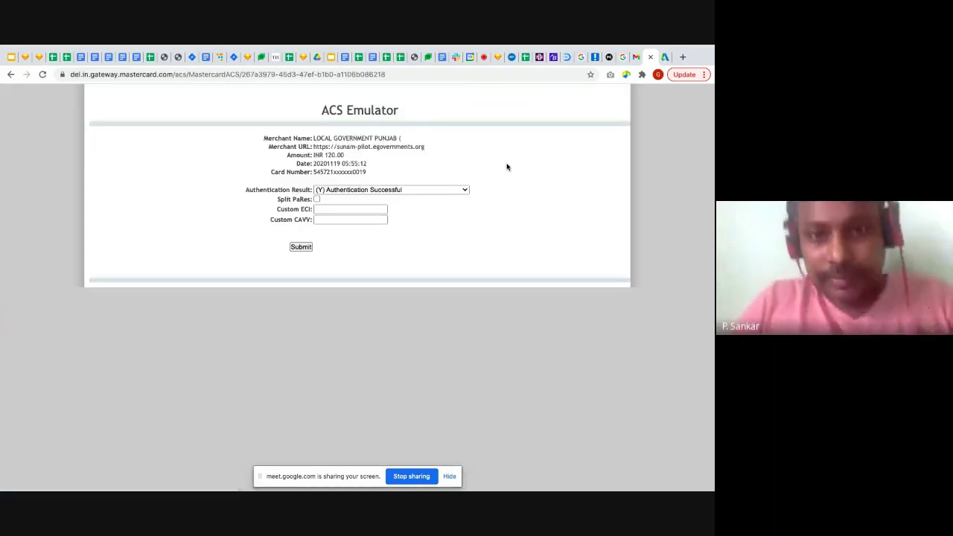
{"action": "left_click", "coordinate": [300, 247]}
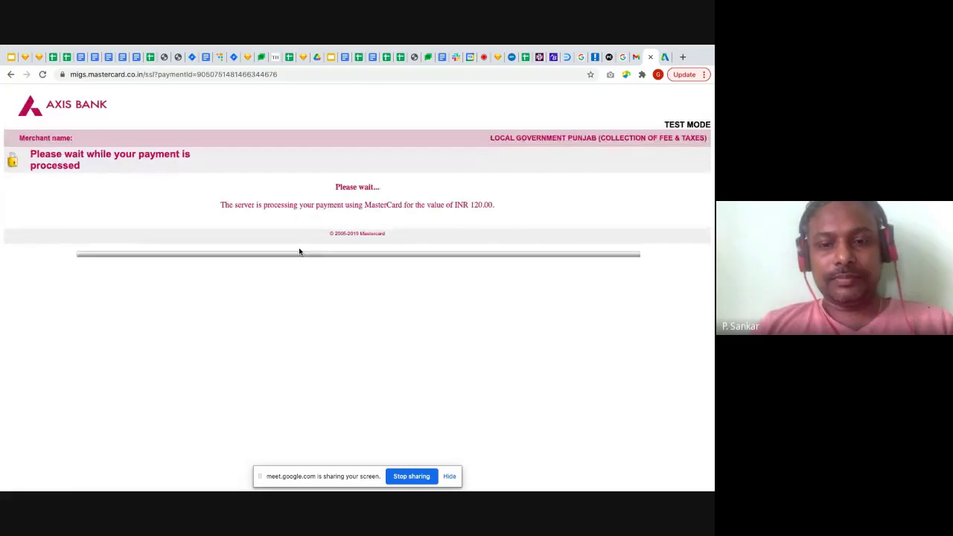
{"action": "left_click", "coordinate": [451, 478]}
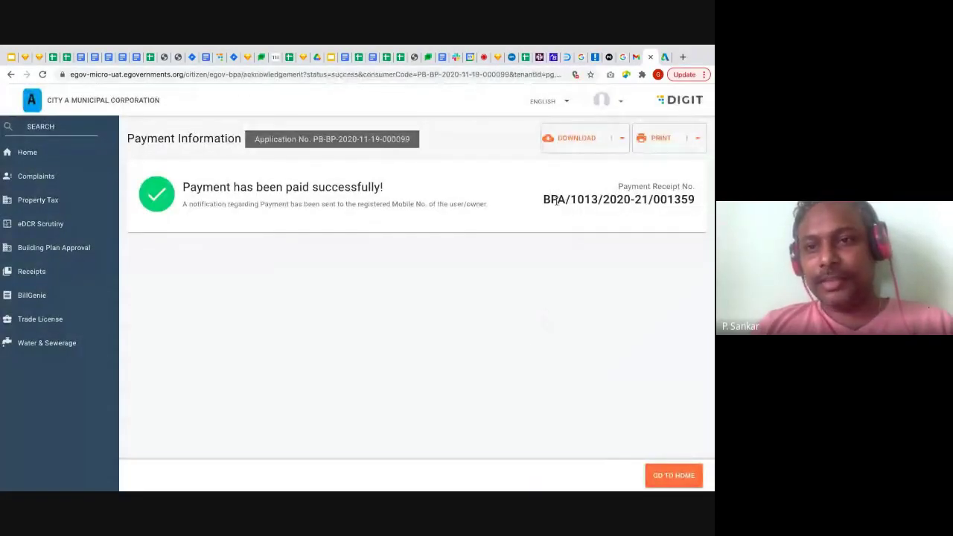
Check the receipt download options, then open a new tab for the uat employee login address
{"action": "left_click", "coordinate": [624, 138]}
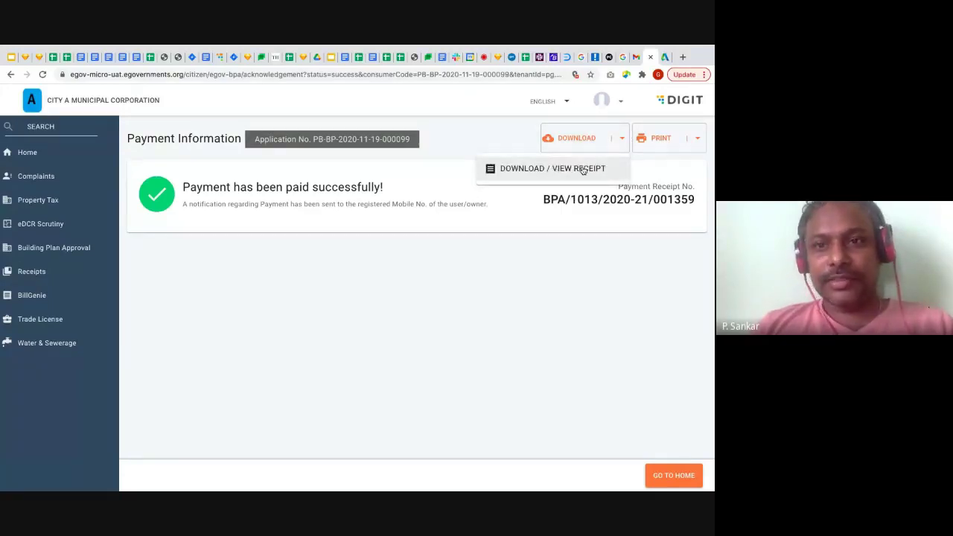
{"action": "left_click", "coordinate": [489, 149]}
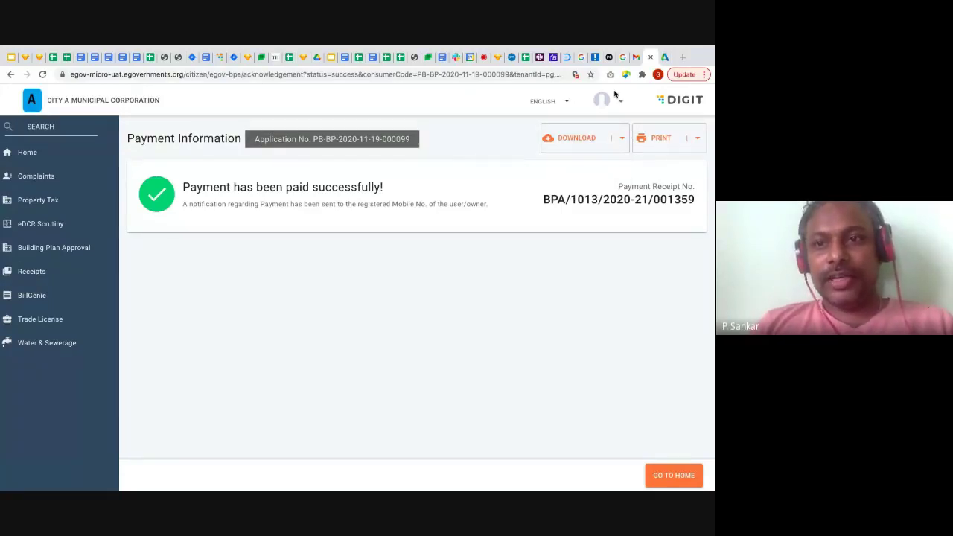
{"action": "left_click", "coordinate": [682, 57]}
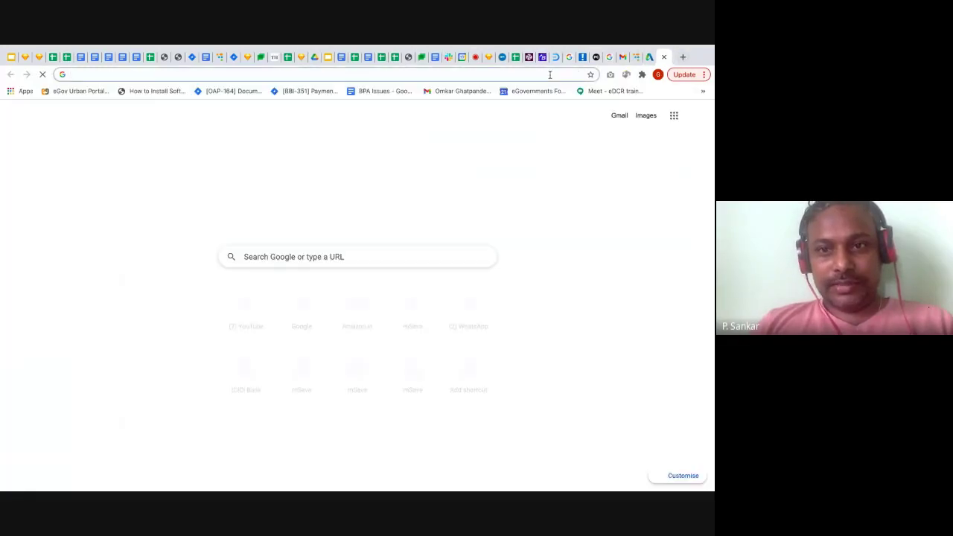
{"action": "type", "text": "uat"}
{"action": "key", "text": "Down"}
{"action": "key", "text": "Down"}
{"action": "key", "text": "Down"}
{"action": "key", "text": "Down"}
{"action": "key", "text": "Down"}
{"action": "key", "text": "Down"}
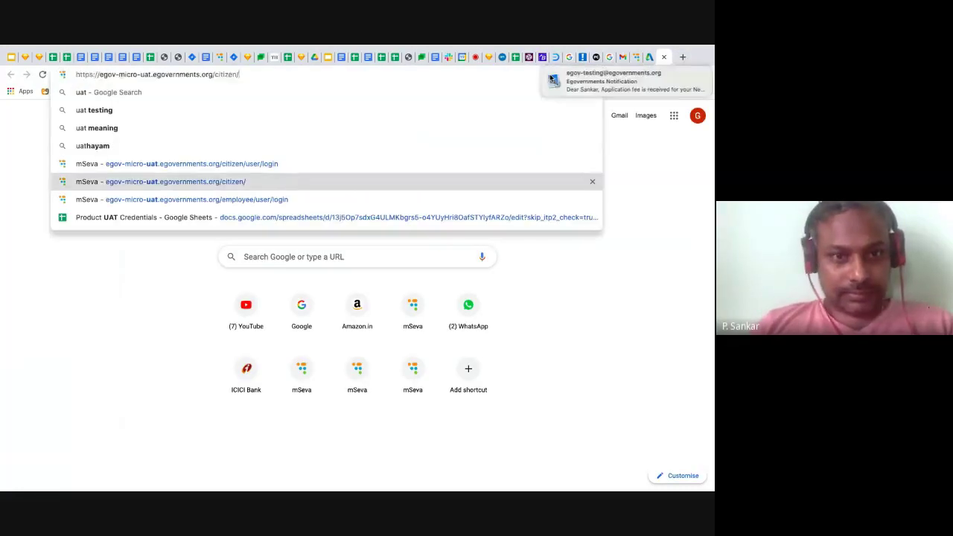
Load the employee portal and show all 51 applications in the worklist
{"action": "key", "text": "Return"}
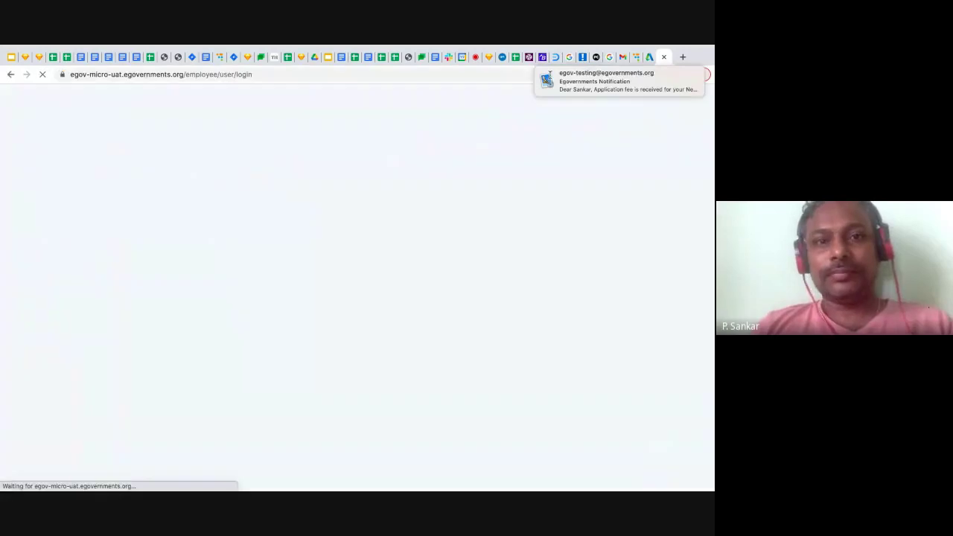
{"action": "mouse_move", "coordinate": [611, 92]}
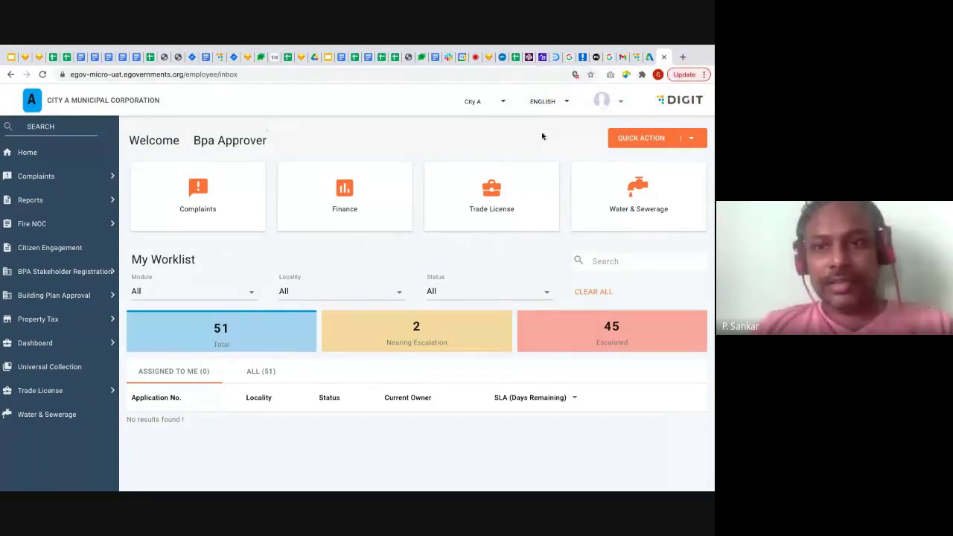
{"action": "left_click", "coordinate": [621, 103]}
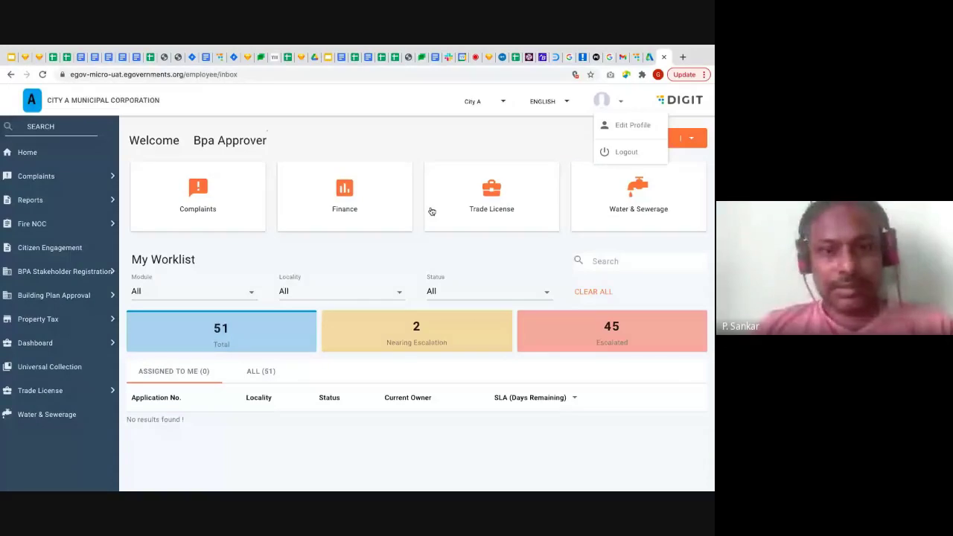
{"action": "left_click", "coordinate": [262, 371]}
Log out of the Bpa Approver account, confirming the logout dialog
{"action": "left_click", "coordinate": [614, 102]}
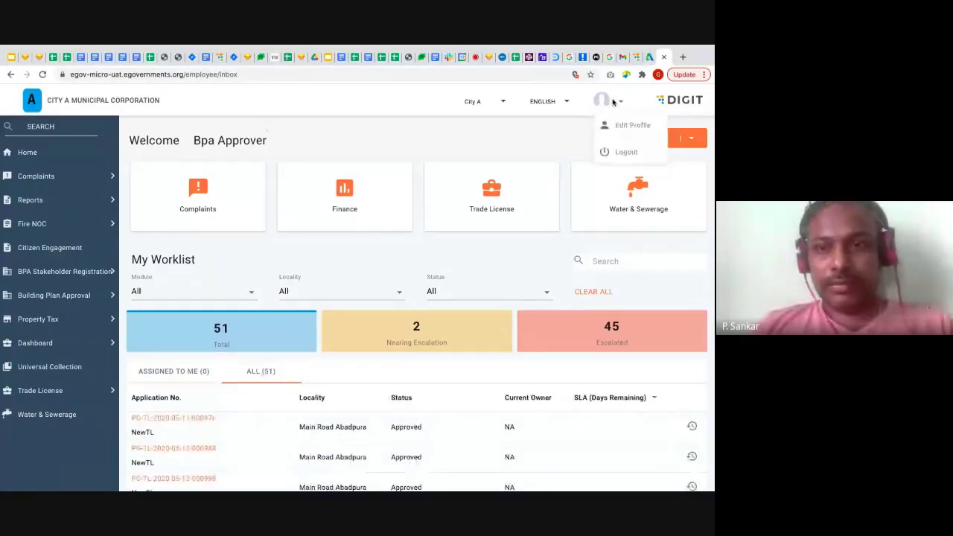
{"action": "left_click", "coordinate": [629, 151]}
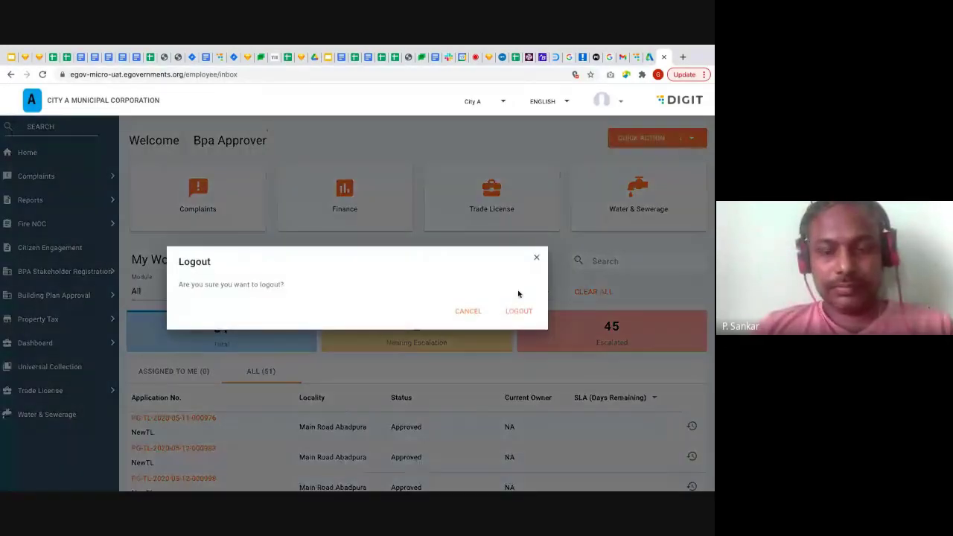
{"action": "left_click", "coordinate": [518, 312]}
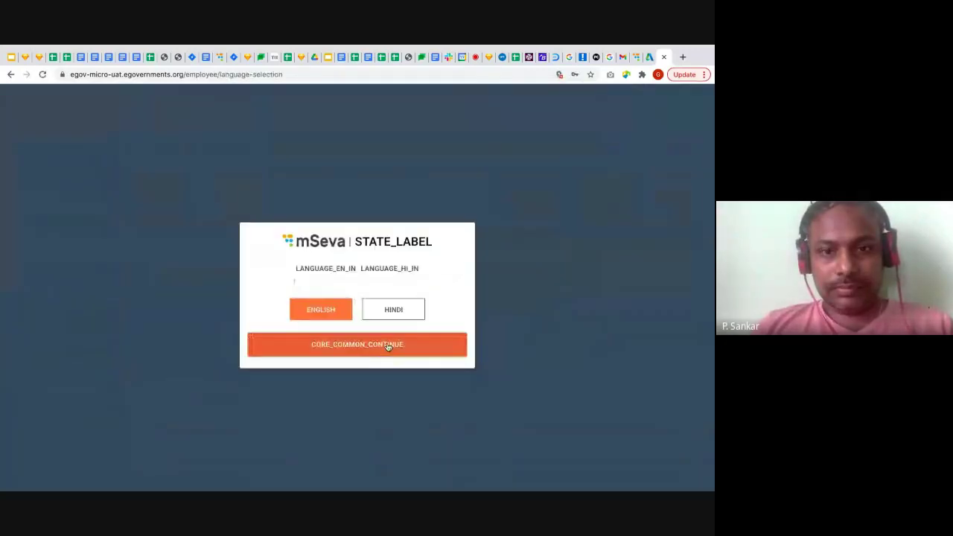
Log in as the BPADV document verifier for City A using the browser's saved credentials
{"action": "left_click", "coordinate": [387, 346]}
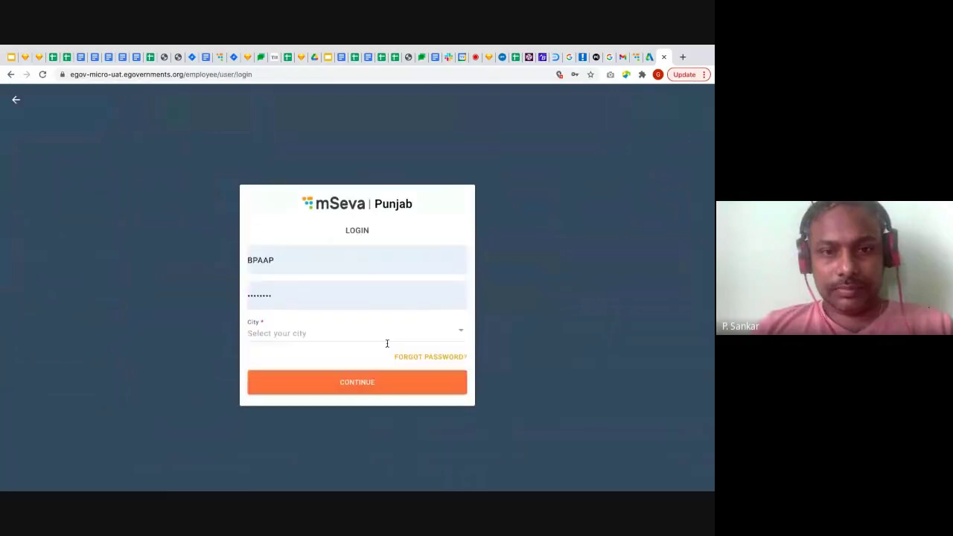
{"action": "left_click", "coordinate": [357, 284]}
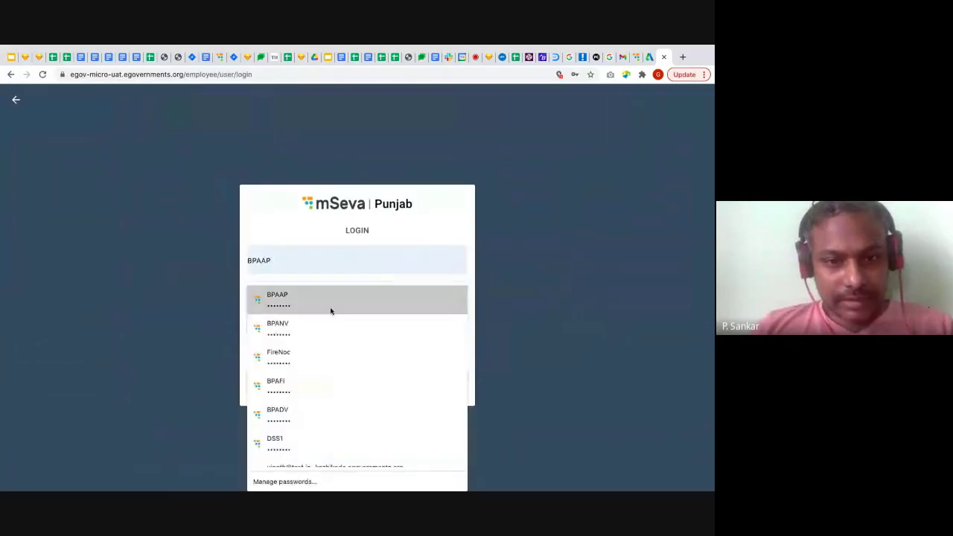
{"action": "left_click", "coordinate": [301, 415]}
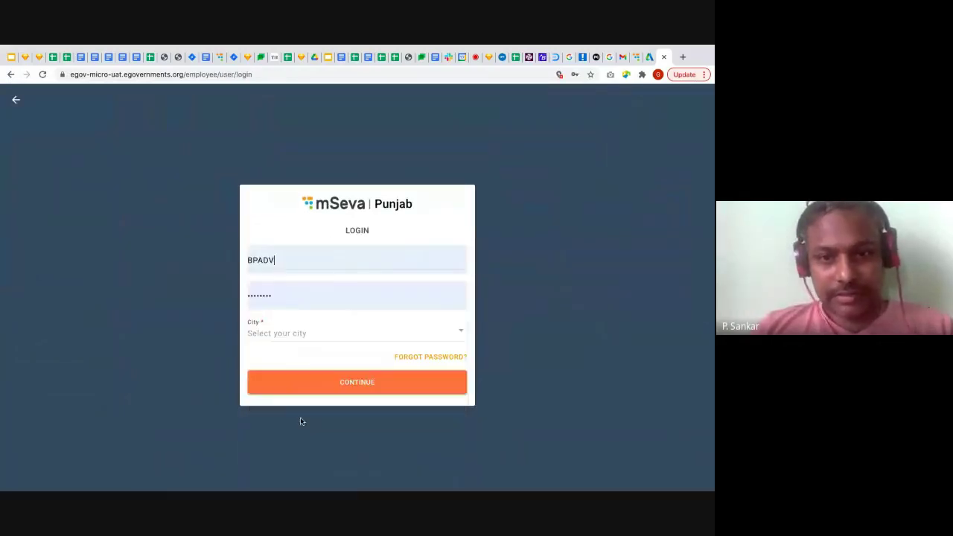
{"action": "left_click", "coordinate": [457, 334]}
{"action": "left_click", "coordinate": [268, 172]}
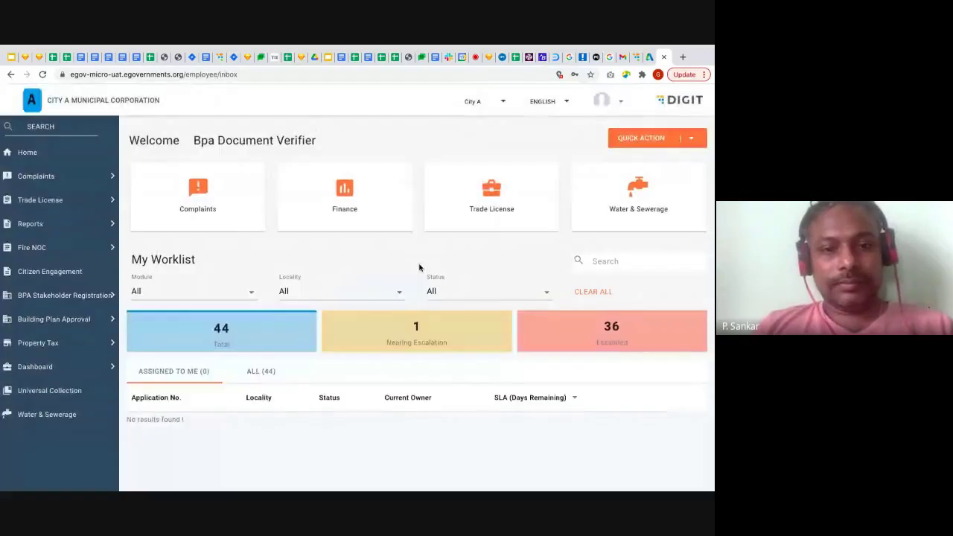
{"action": "left_click", "coordinate": [261, 372]}
{"action": "left_click", "coordinate": [252, 292]}
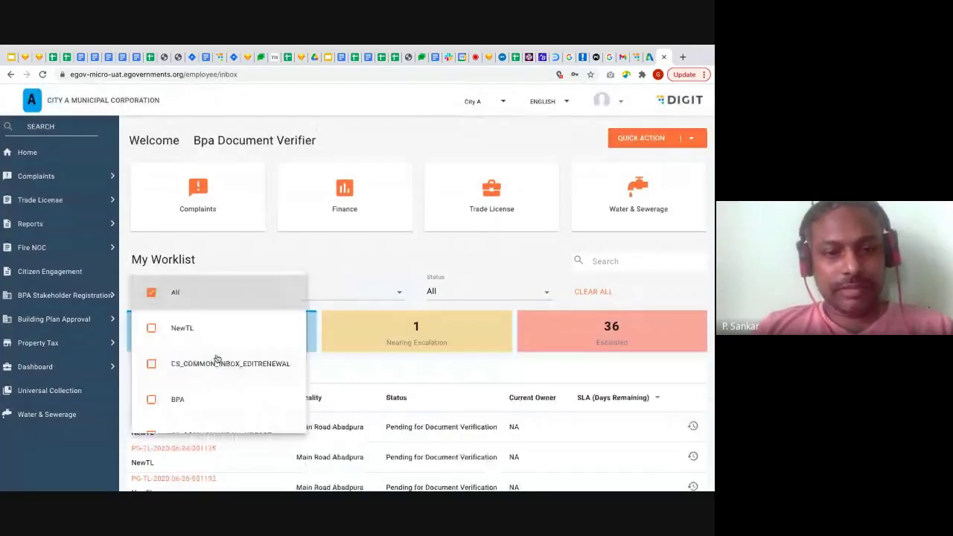
{"action": "left_click", "coordinate": [192, 401]}
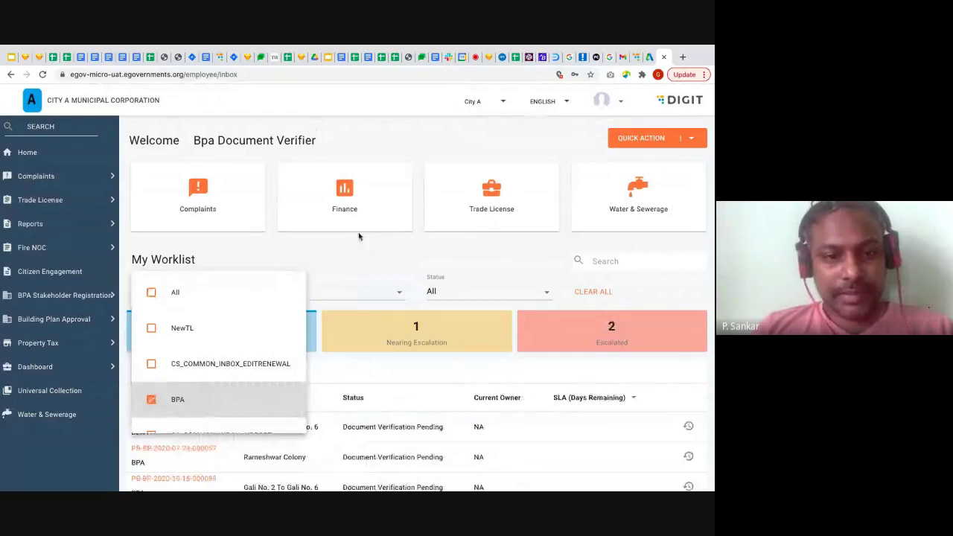
{"action": "left_click", "coordinate": [358, 236]}
{"action": "scroll", "coordinate": [328, 294], "scroll_direction": "down", "scroll_amount": 1}
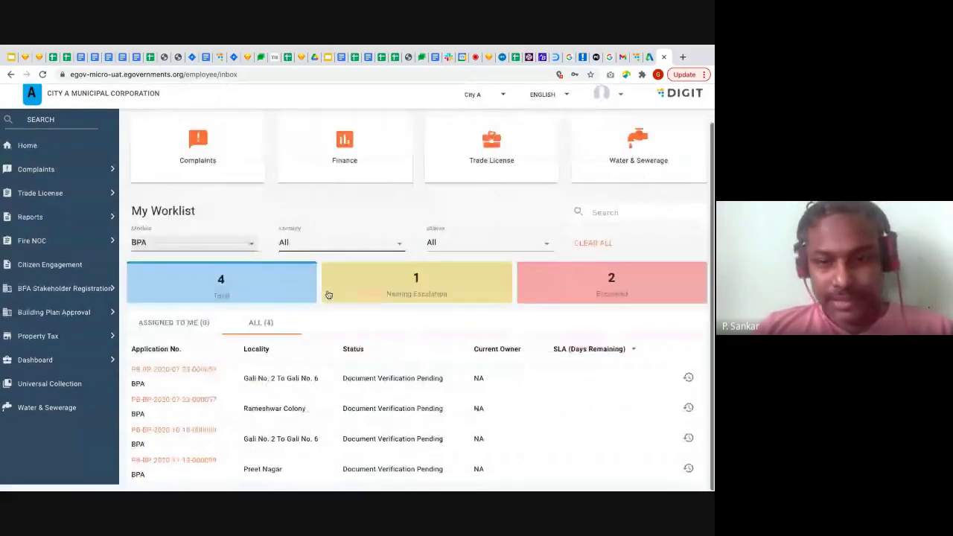
{"action": "left_click", "coordinate": [175, 466]}
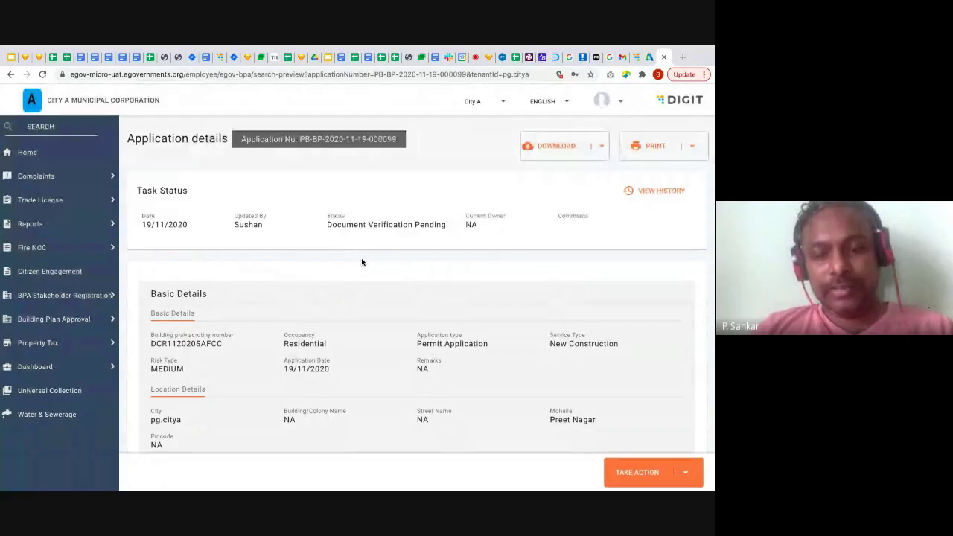
Check the available actions, then start scrolling through the application's uploaded documents
{"action": "left_click", "coordinate": [684, 474]}
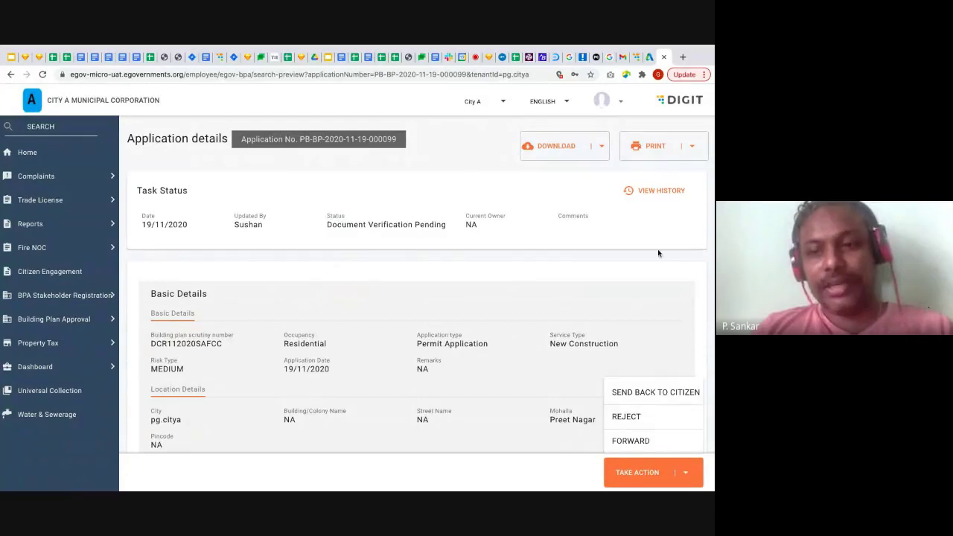
{"action": "left_click", "coordinate": [490, 300]}
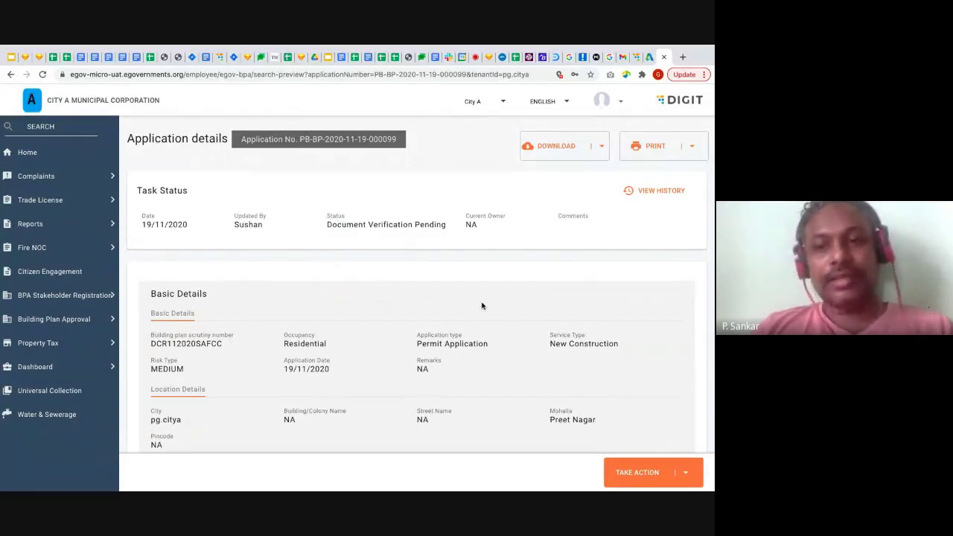
{"action": "scroll", "coordinate": [482, 305], "scroll_direction": "down", "scroll_amount": 5}
{"action": "scroll", "coordinate": [482, 305], "scroll_direction": "down", "scroll_amount": 5}
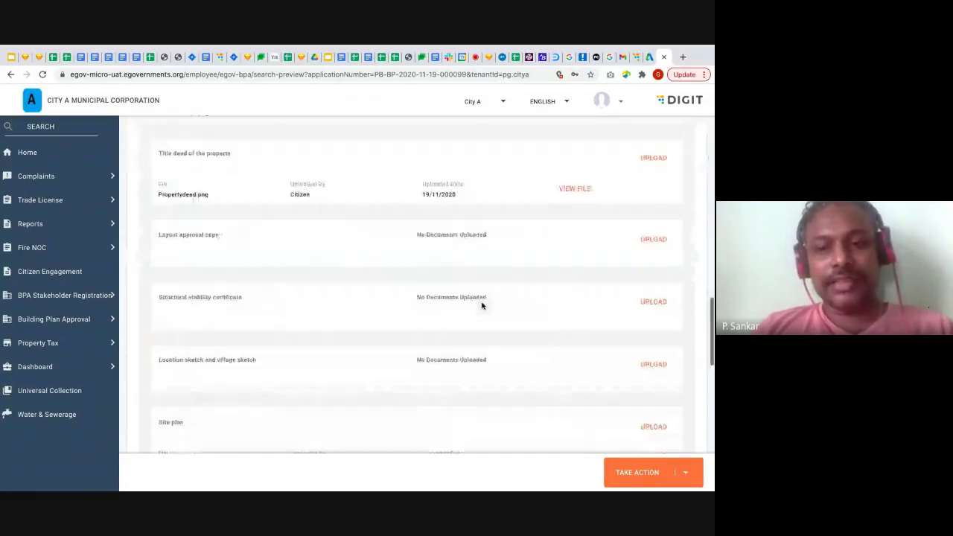
{"action": "scroll", "coordinate": [481, 305], "scroll_direction": "down", "scroll_amount": 1}
{"action": "scroll", "coordinate": [482, 305], "scroll_direction": "down", "scroll_amount": 1}
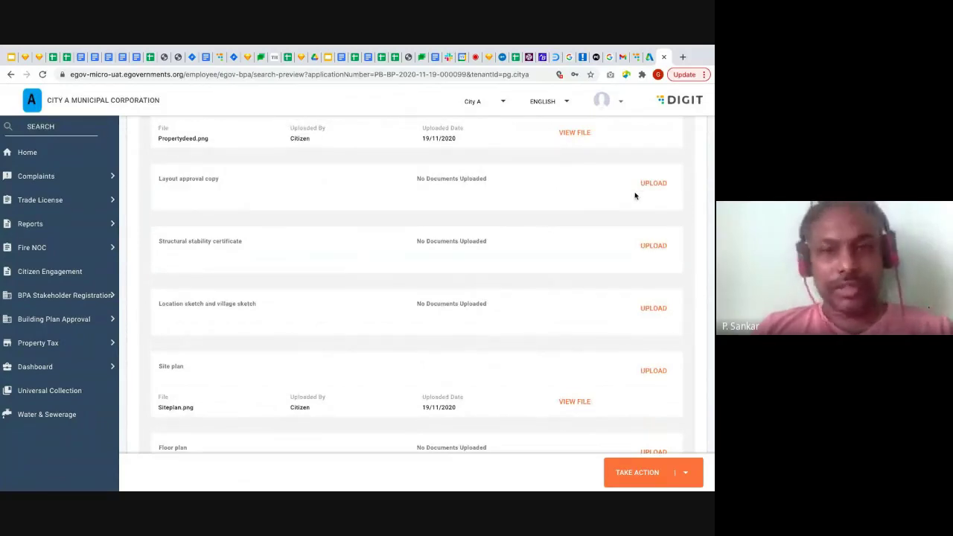
Scroll down to the Airport Authority and Fire NOC details and bring up the Take Action menu
{"action": "scroll", "coordinate": [648, 256], "scroll_direction": "down", "scroll_amount": 1}
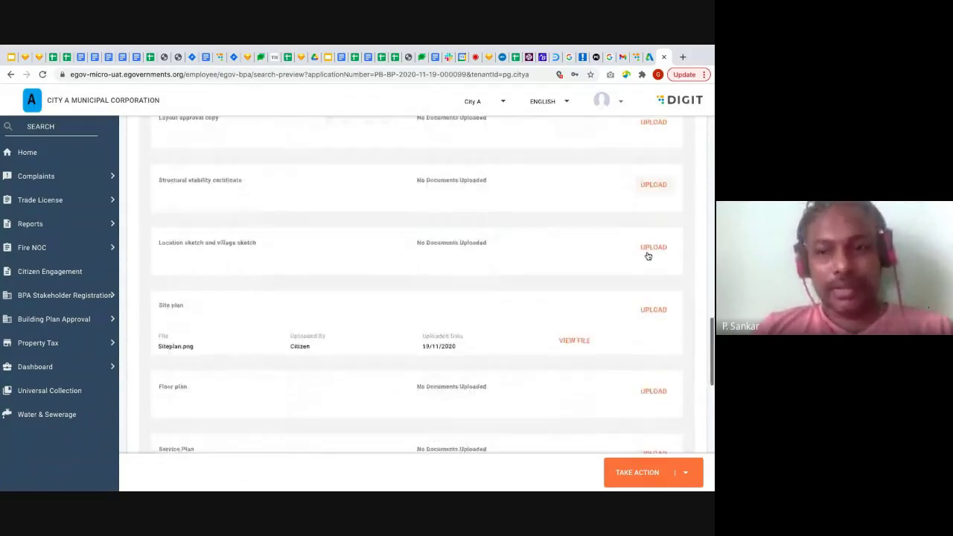
{"action": "scroll", "coordinate": [647, 257], "scroll_direction": "down", "scroll_amount": 2}
{"action": "scroll", "coordinate": [647, 256], "scroll_direction": "down", "scroll_amount": 1}
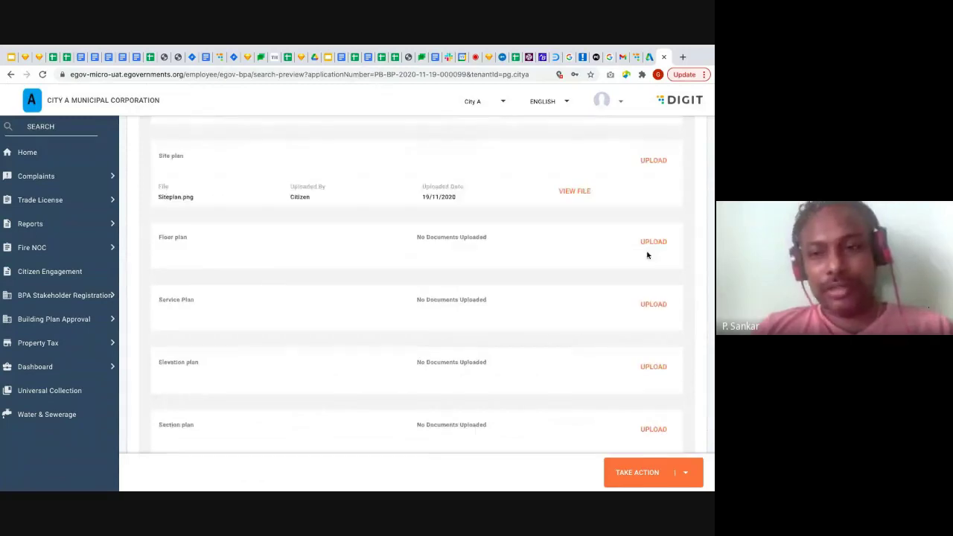
{"action": "scroll", "coordinate": [646, 255], "scroll_direction": "down", "scroll_amount": 2}
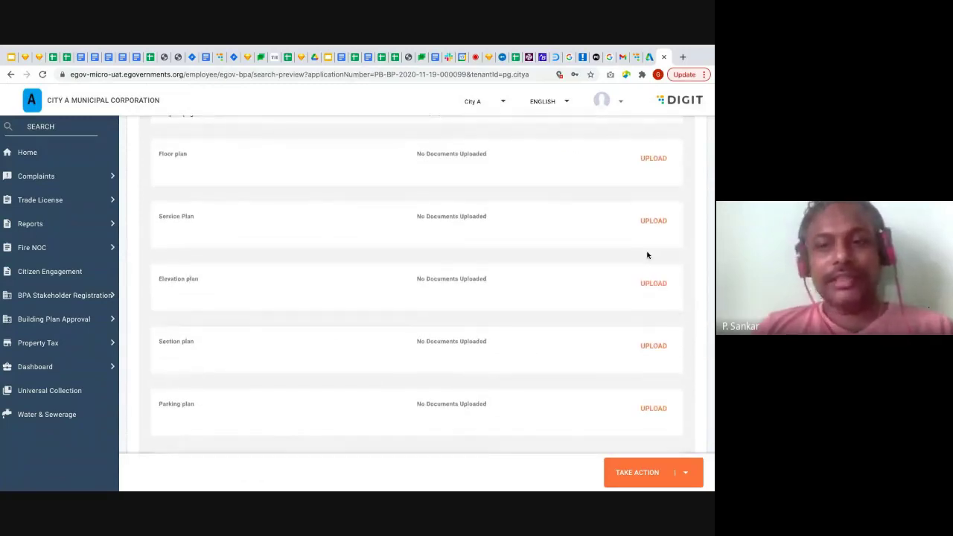
{"action": "scroll", "coordinate": [647, 256], "scroll_direction": "down", "scroll_amount": 1}
{"action": "scroll", "coordinate": [647, 256], "scroll_direction": "down", "scroll_amount": 2}
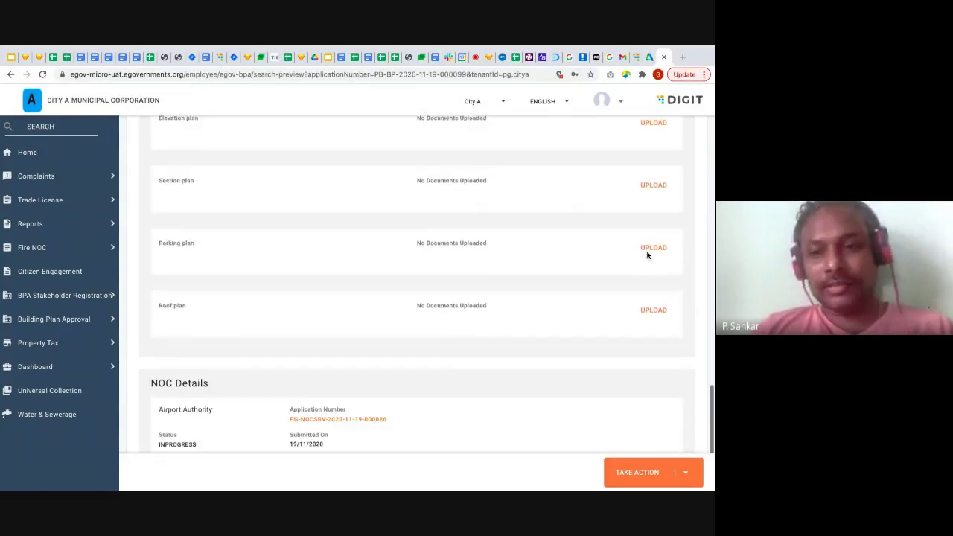
{"action": "scroll", "coordinate": [647, 255], "scroll_direction": "down", "scroll_amount": 1}
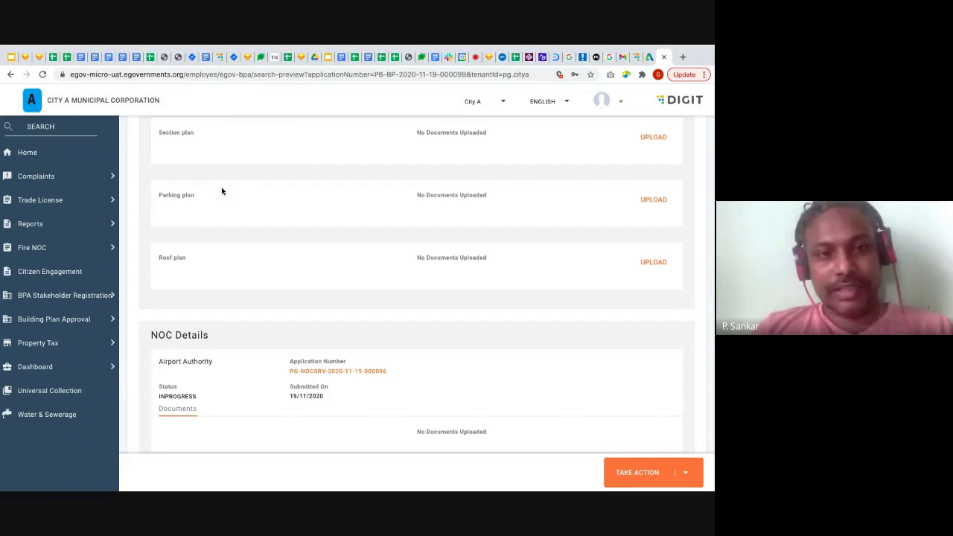
{"action": "scroll", "coordinate": [252, 275], "scroll_direction": "down", "scroll_amount": 3}
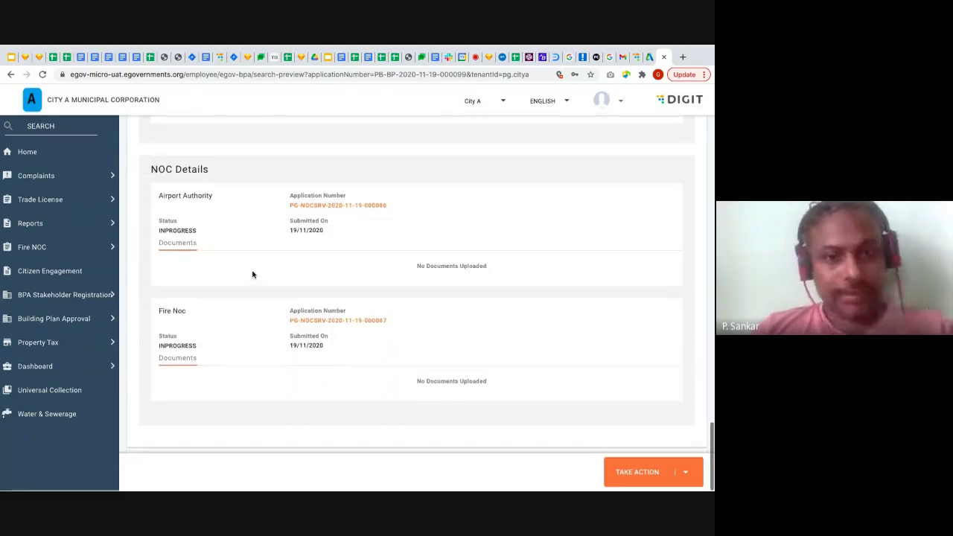
{"action": "left_click", "coordinate": [688, 472]}
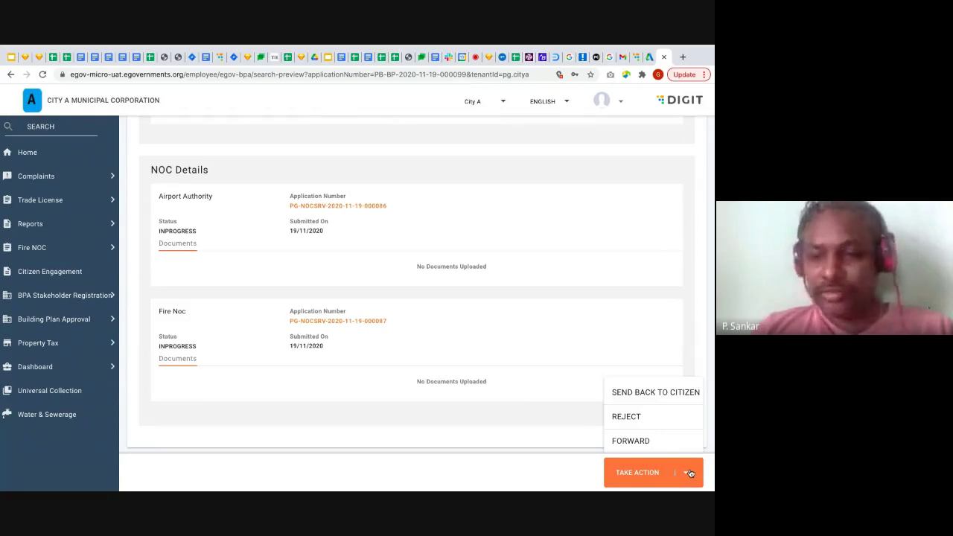
Forward the application to BPA Field Inspector using VERIFY AND FORWARD
{"action": "left_click", "coordinate": [659, 443]}
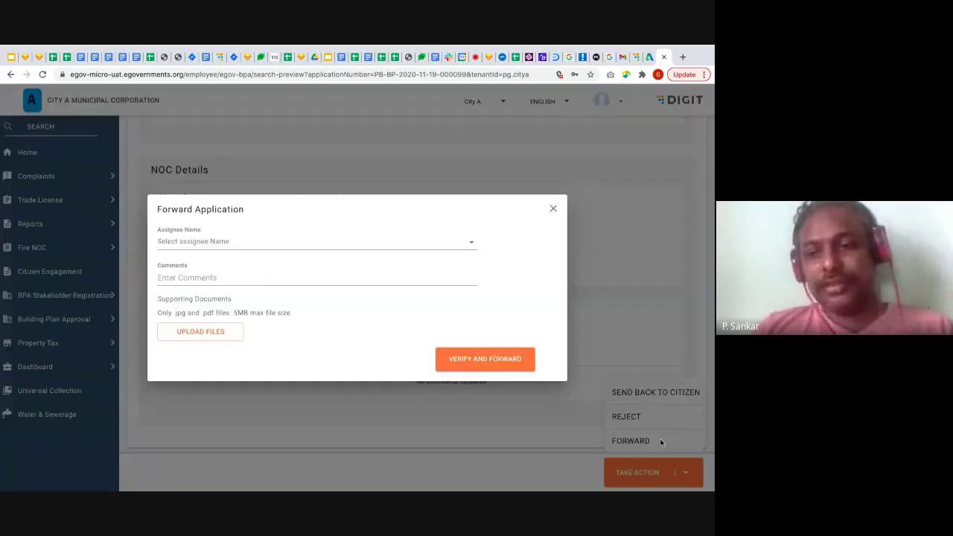
{"action": "left_click", "coordinate": [475, 247]}
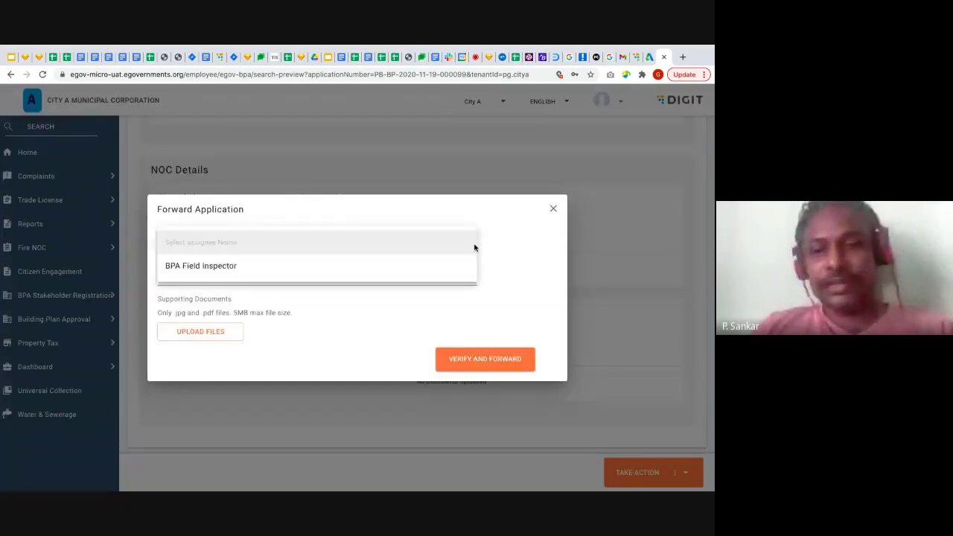
{"action": "left_click", "coordinate": [467, 263]}
{"action": "left_click", "coordinate": [492, 359]}
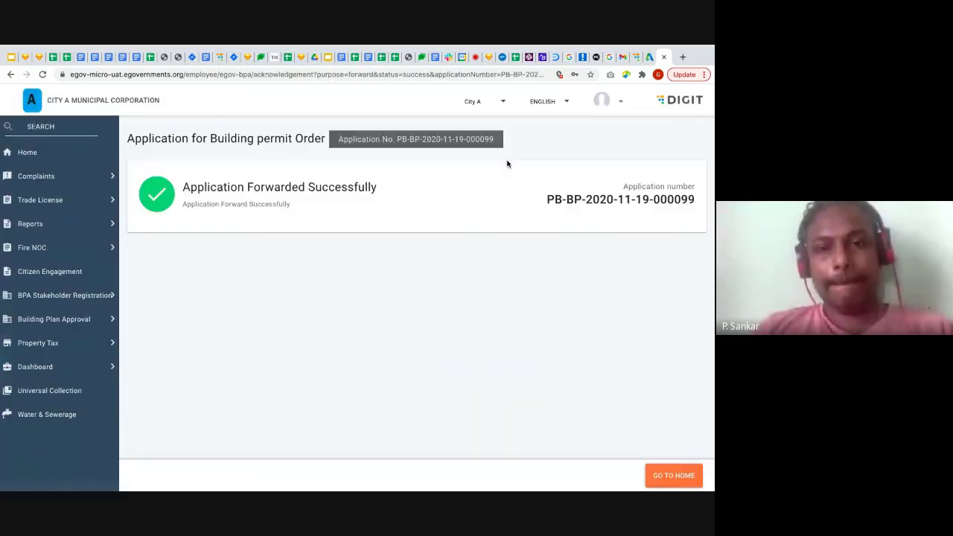
Log out of the current portal account
{"action": "left_click", "coordinate": [620, 104]}
{"action": "left_click", "coordinate": [627, 151]}
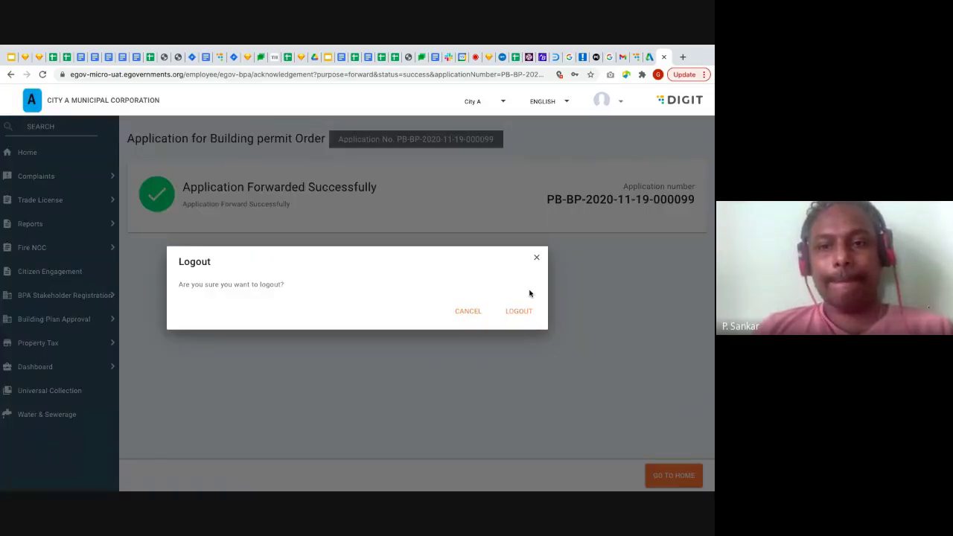
{"action": "left_click", "coordinate": [519, 312]}
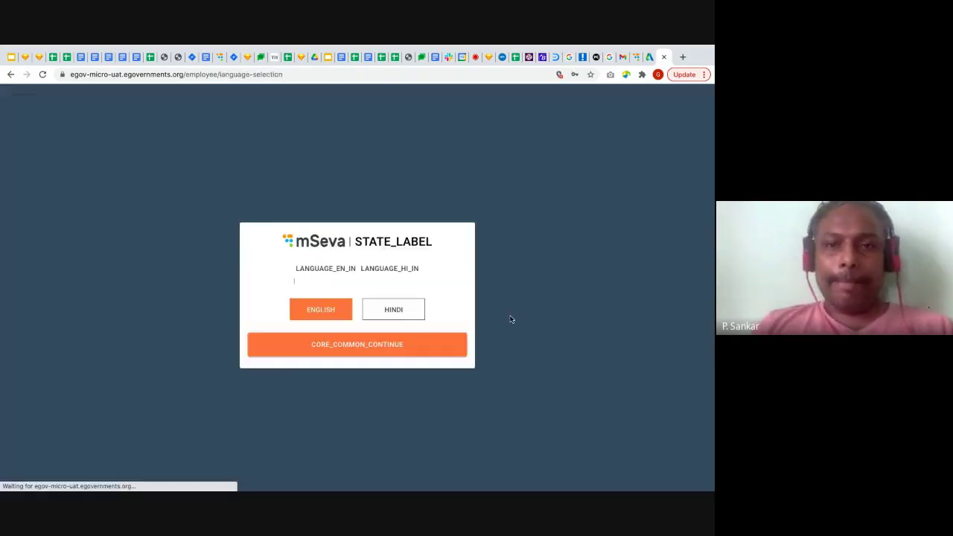
Sign in as the BPA Field Inspector for City A using the saved login, then open the pending application
{"action": "left_click", "coordinate": [359, 349]}
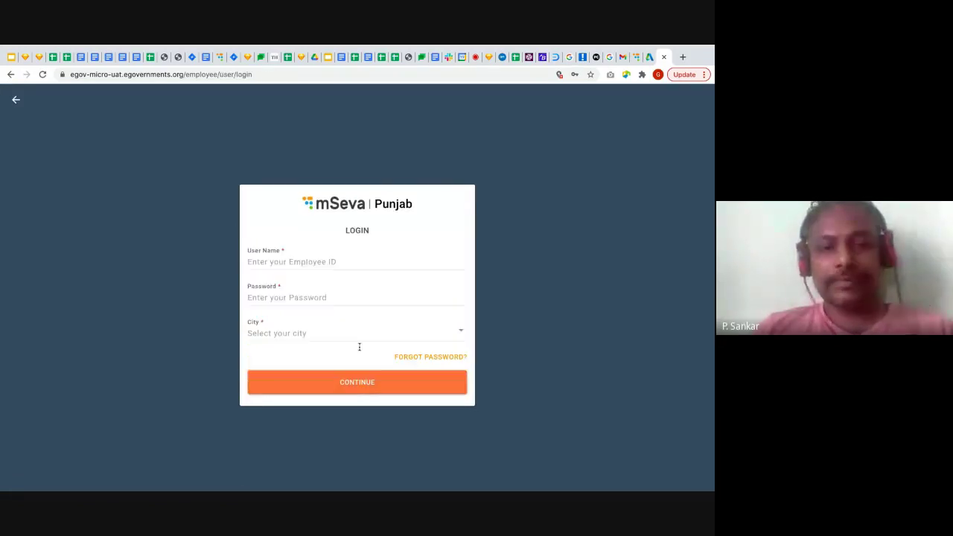
{"action": "left_click", "coordinate": [387, 253]}
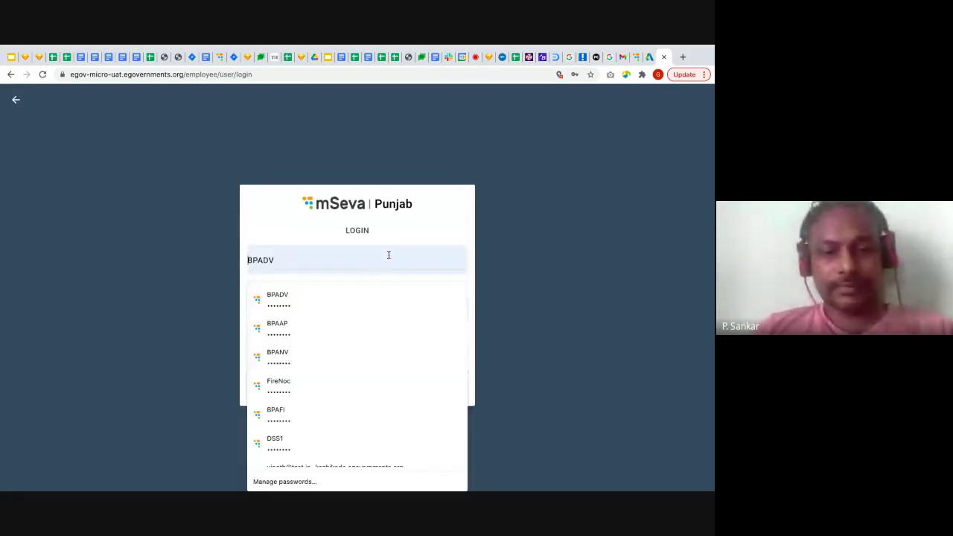
{"action": "left_click", "coordinate": [319, 414]}
{"action": "left_click", "coordinate": [422, 332]}
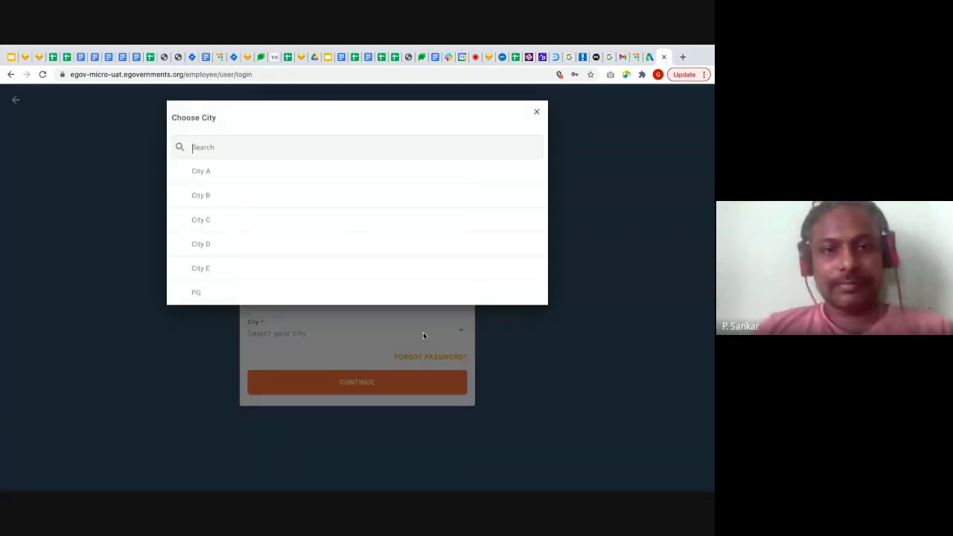
{"action": "left_click", "coordinate": [281, 172]}
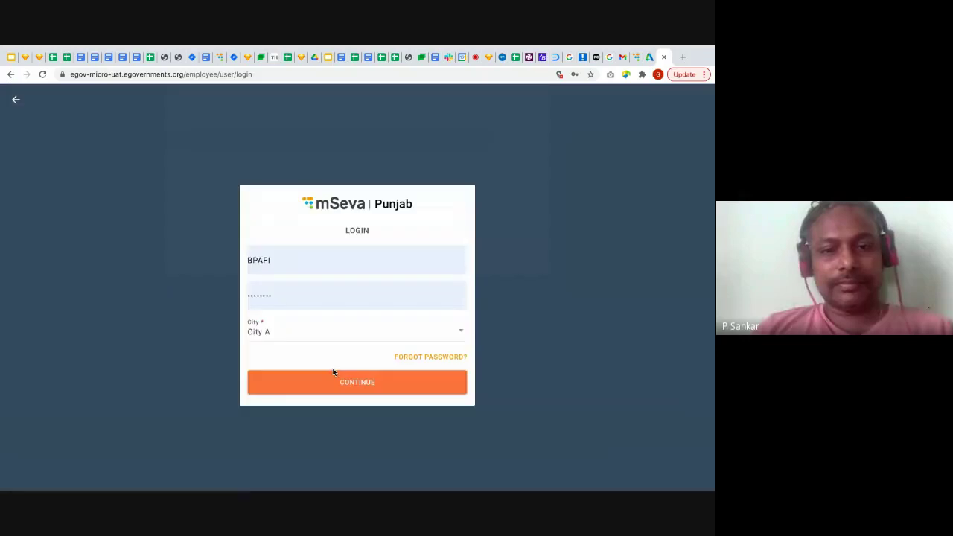
{"action": "left_click", "coordinate": [377, 385]}
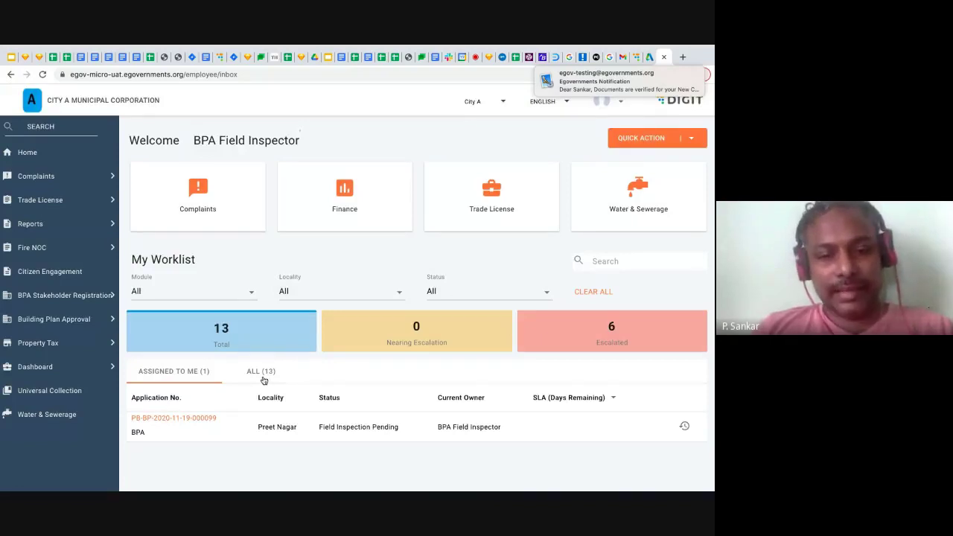
{"action": "left_click", "coordinate": [183, 421]}
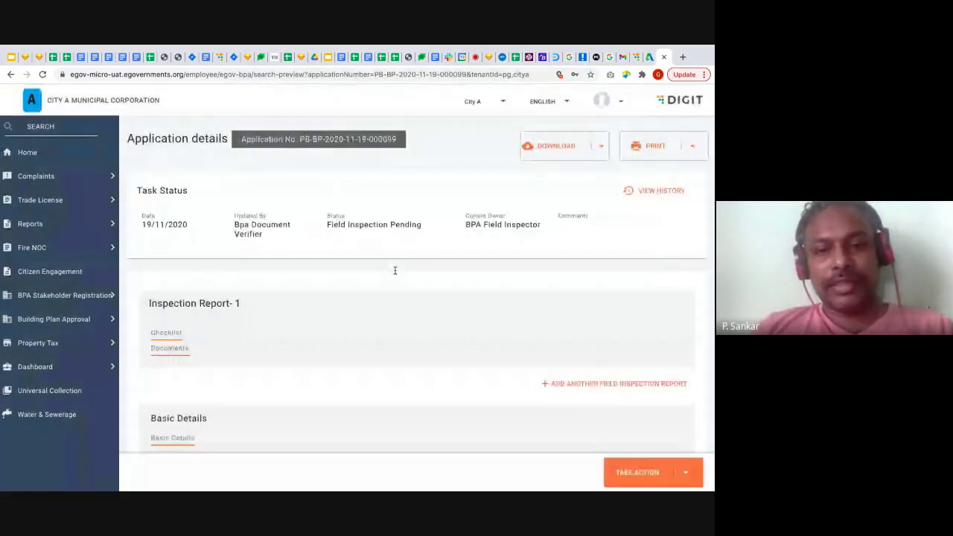
Set Inspection Report 1's date to 19/11/2020 and its time to 10:40 AM
{"action": "scroll", "coordinate": [395, 271], "scroll_direction": "down", "scroll_amount": 3}
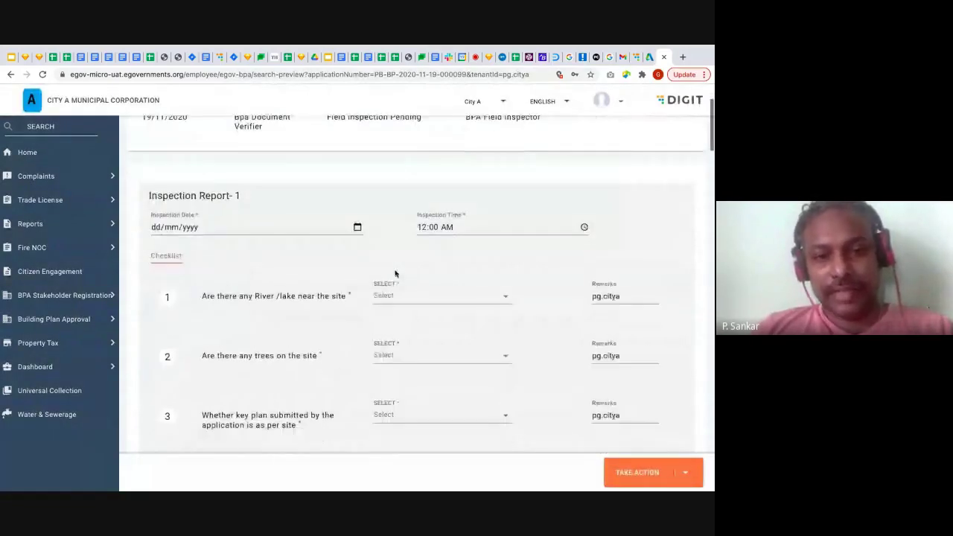
{"action": "left_click", "coordinate": [358, 227]}
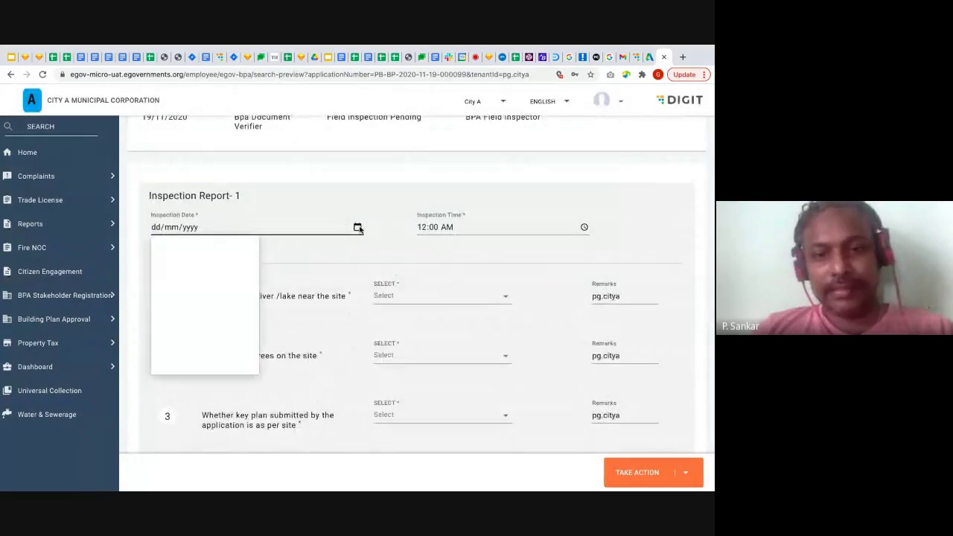
{"action": "left_click", "coordinate": [219, 306]}
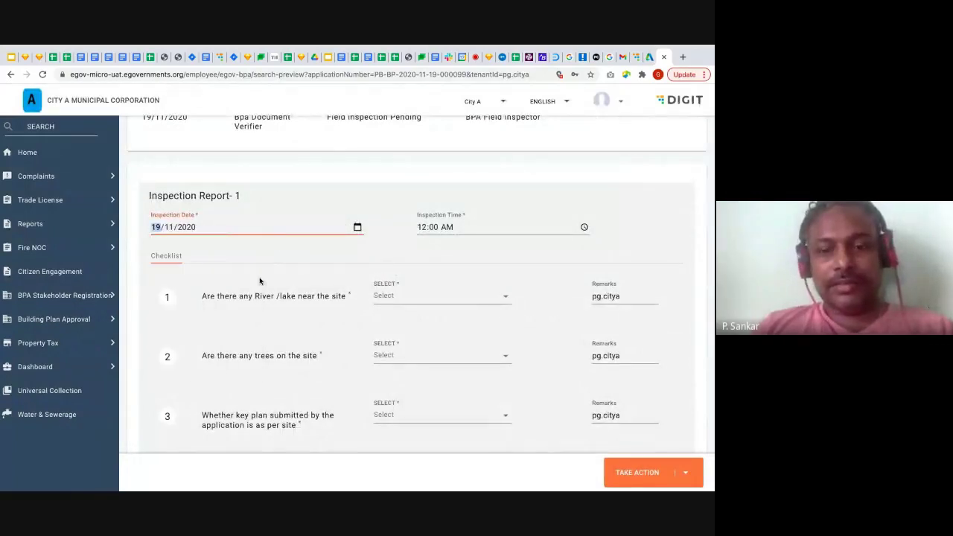
{"action": "left_click", "coordinate": [423, 230]}
{"action": "type", "text": "10:"}
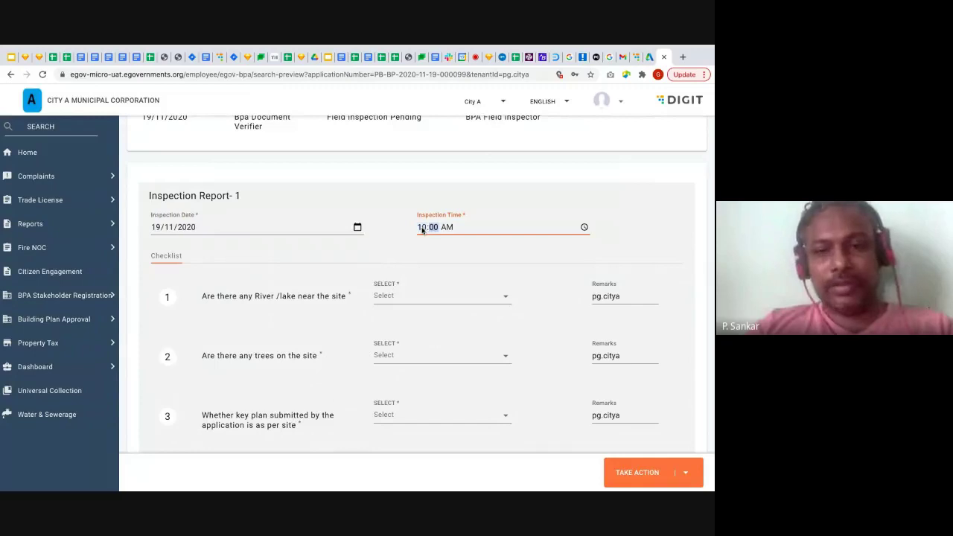
{"action": "type", "text": "40"}
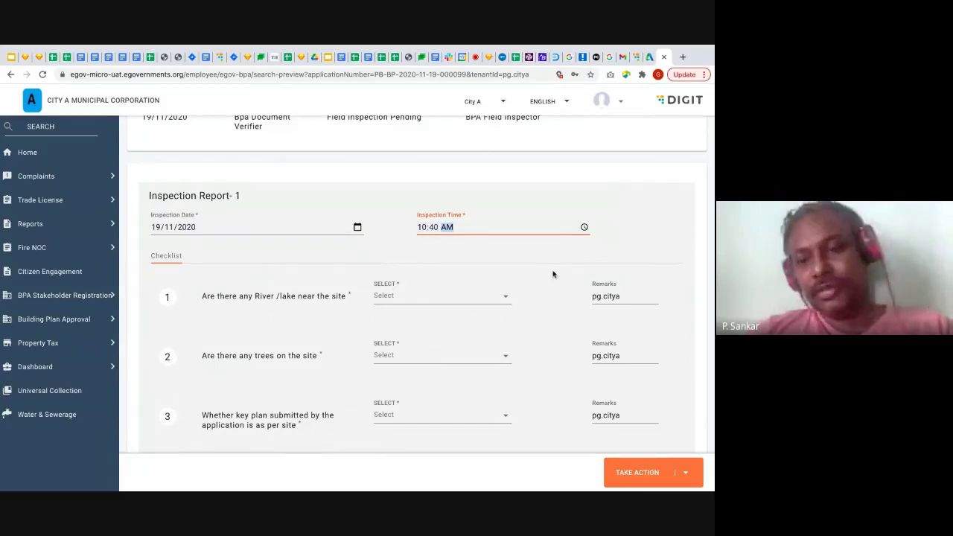
{"action": "left_click", "coordinate": [553, 272]}
{"action": "scroll", "coordinate": [553, 274], "scroll_direction": "down", "scroll_amount": 1}
{"action": "scroll", "coordinate": [553, 274], "scroll_direction": "down", "scroll_amount": 1}
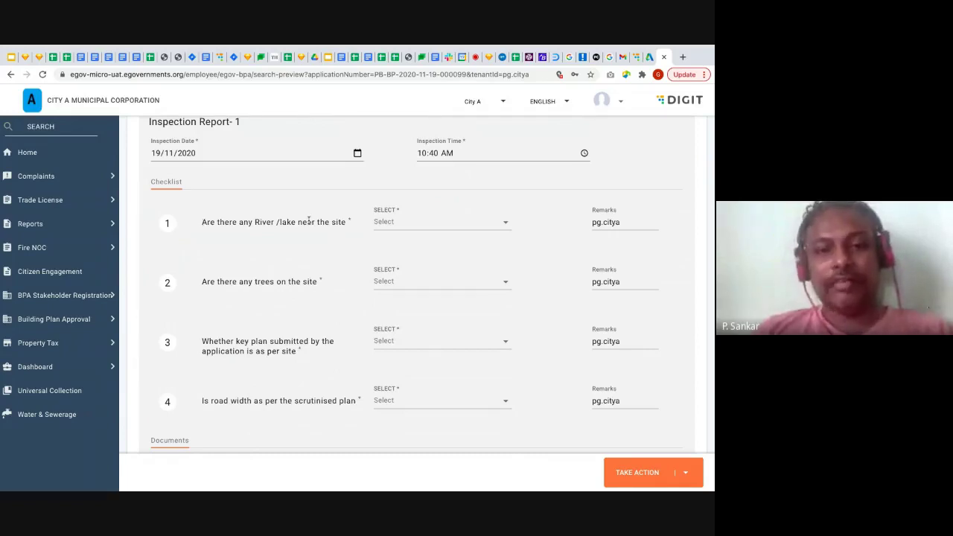
Answer YES to the river/lake question and NO to the trees, key plan and road width questions
{"action": "left_click", "coordinate": [503, 225]}
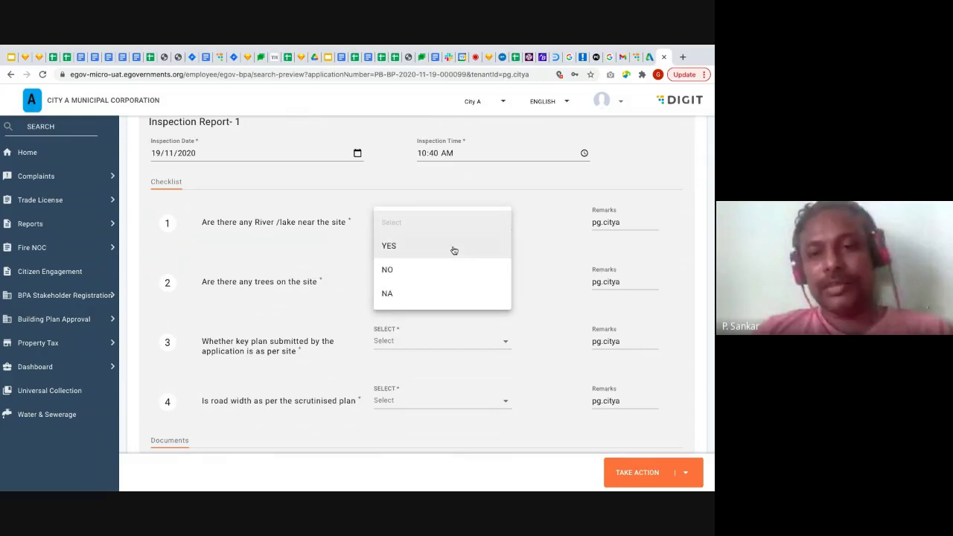
{"action": "left_click", "coordinate": [452, 249]}
{"action": "left_click", "coordinate": [480, 288]}
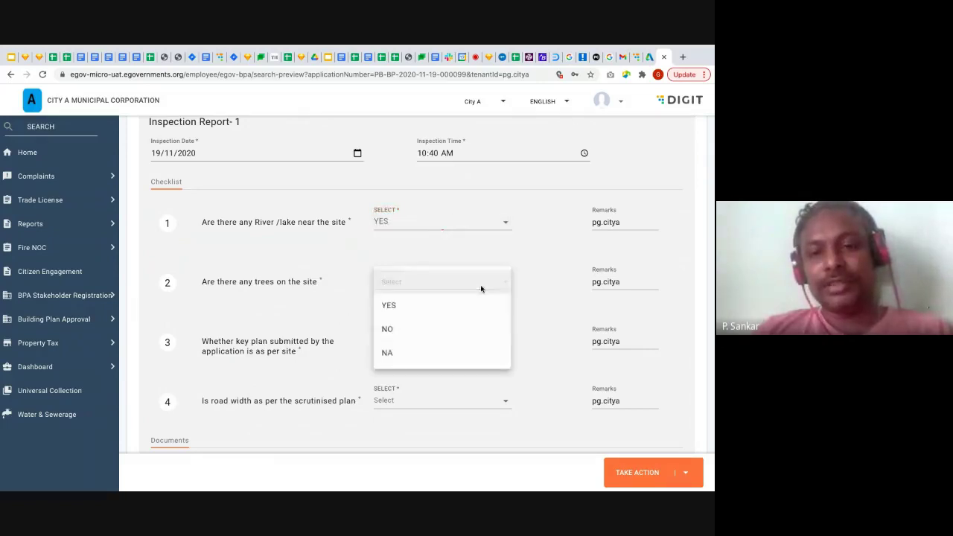
{"action": "left_click", "coordinate": [451, 338]}
{"action": "left_click", "coordinate": [469, 345]}
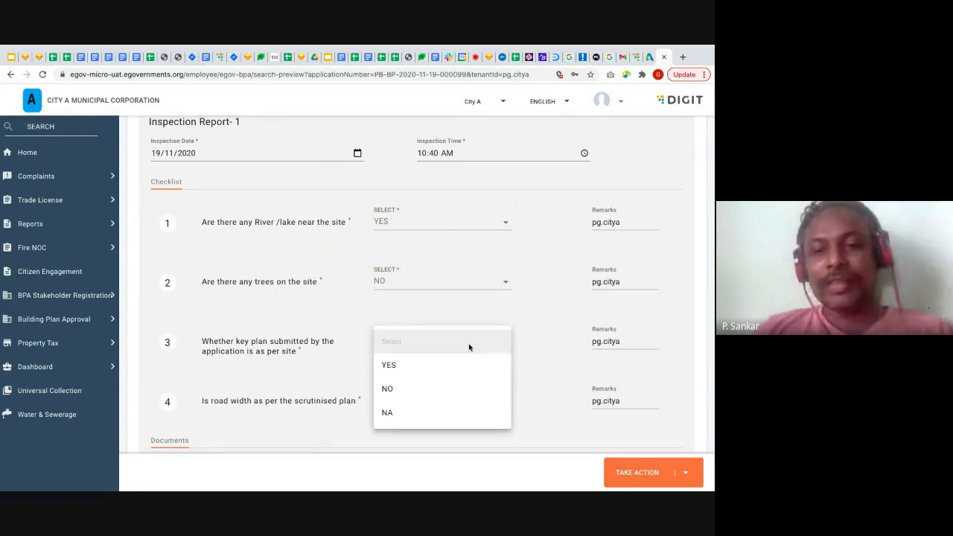
{"action": "left_click", "coordinate": [435, 402]}
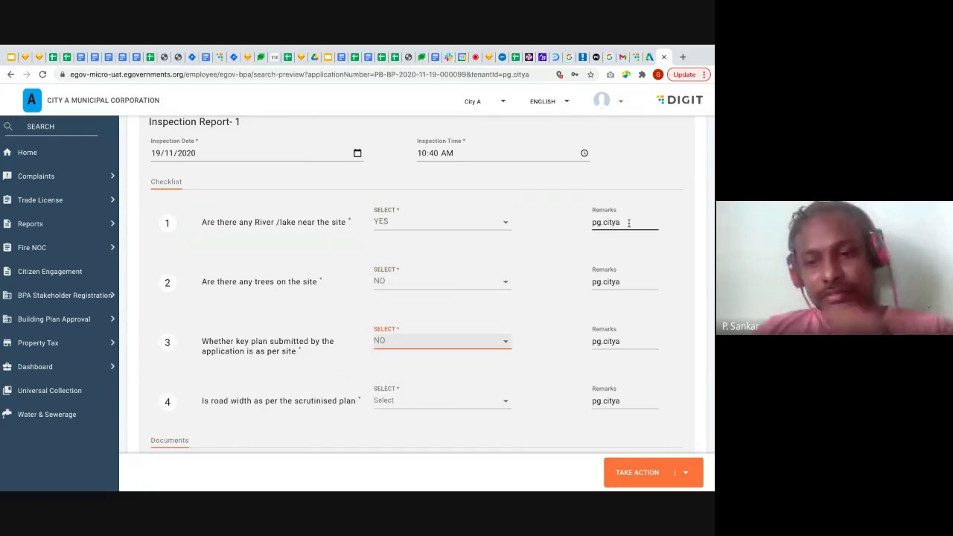
{"action": "left_click", "coordinate": [472, 401]}
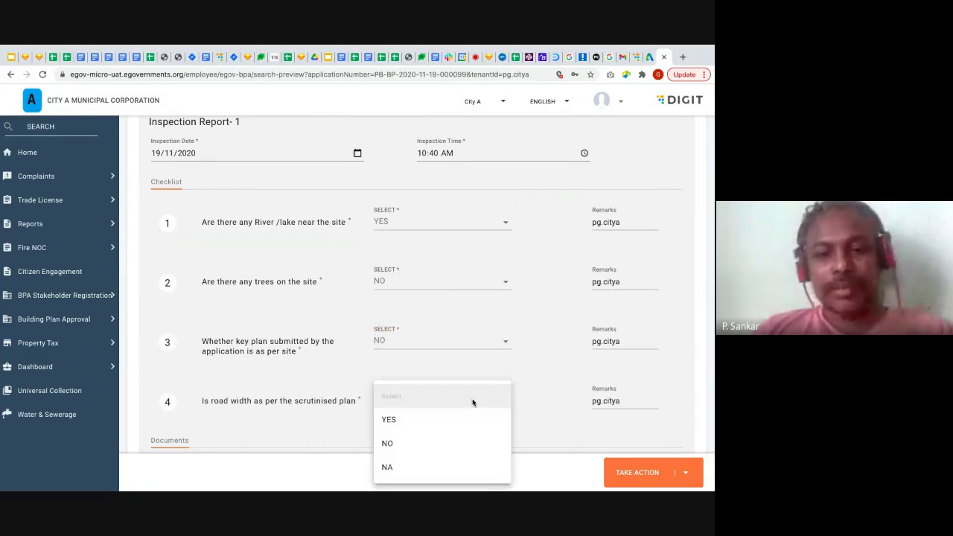
{"action": "left_click", "coordinate": [446, 451]}
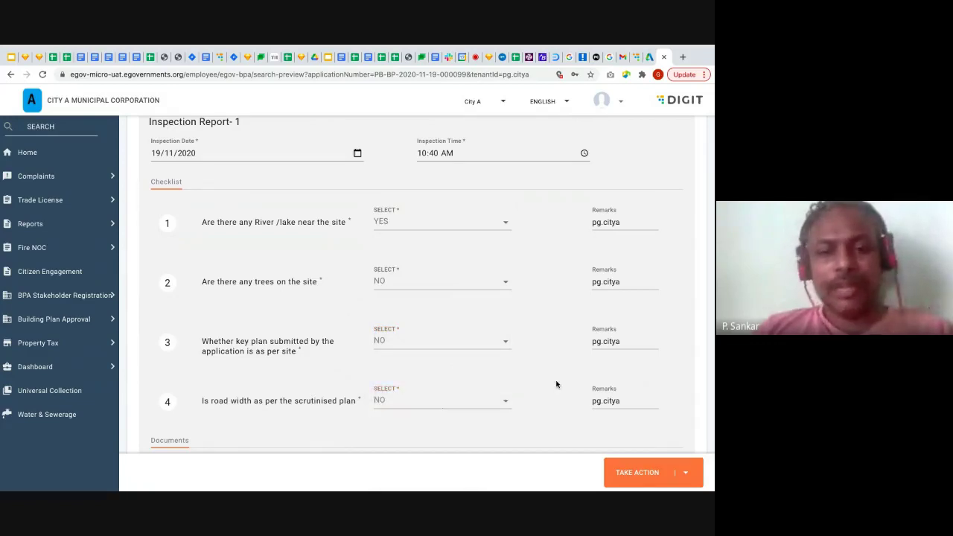
Attach the field inspection report file with document type Field inspection report
{"action": "scroll", "coordinate": [556, 384], "scroll_direction": "down", "scroll_amount": 5}
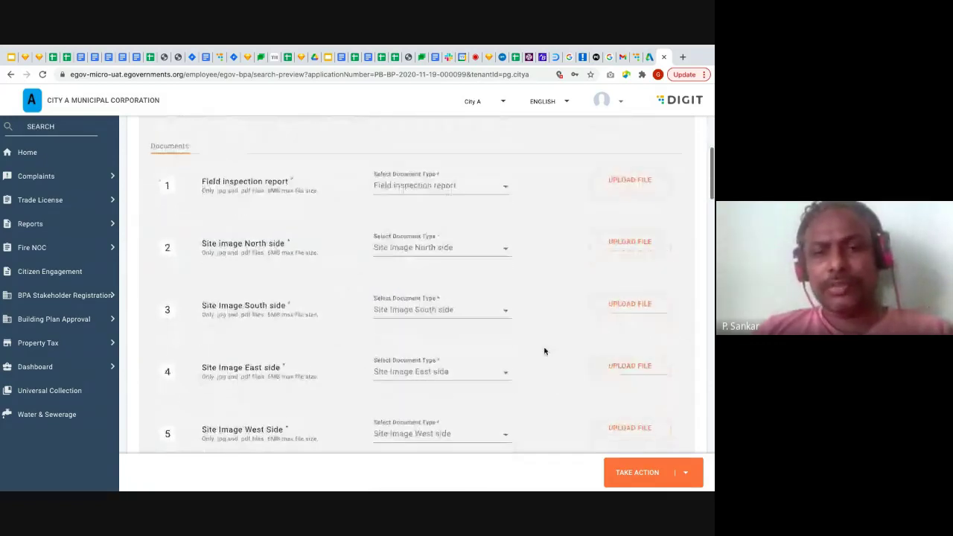
{"action": "left_click", "coordinate": [502, 188]}
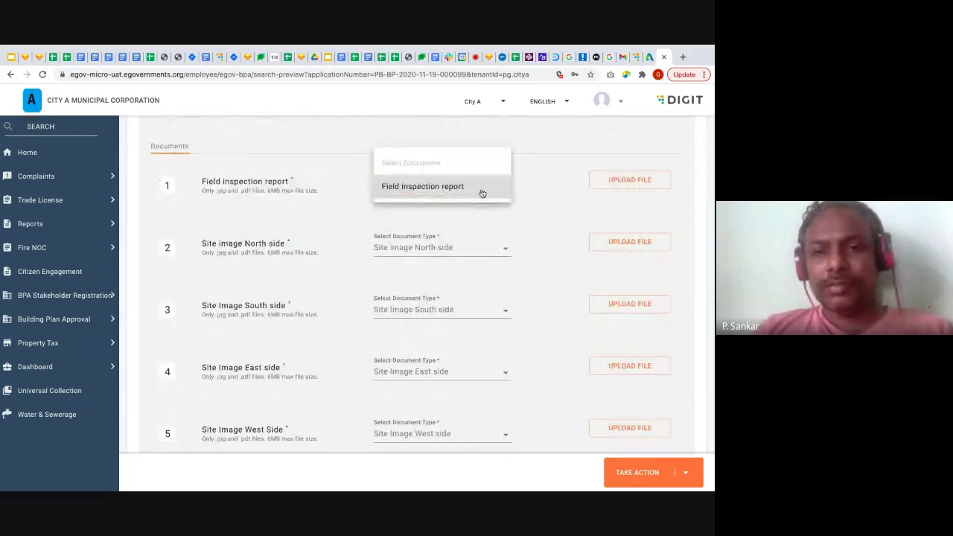
{"action": "left_click", "coordinate": [481, 186]}
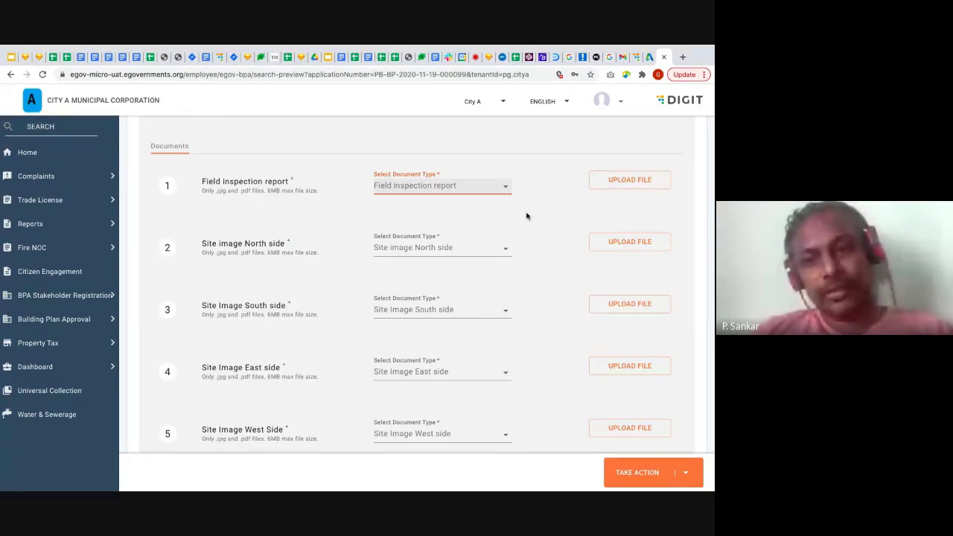
{"action": "left_click", "coordinate": [629, 181]}
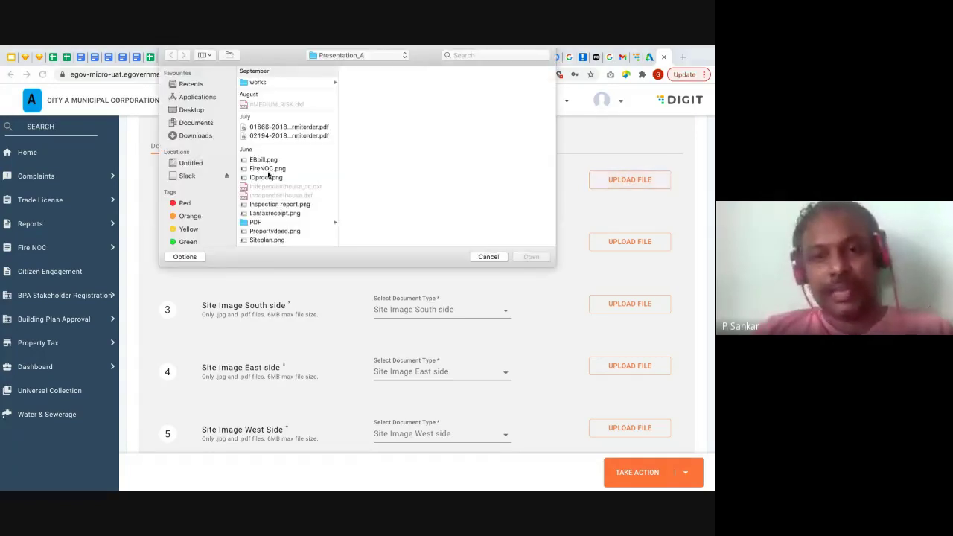
{"action": "double_click", "coordinate": [271, 177]}
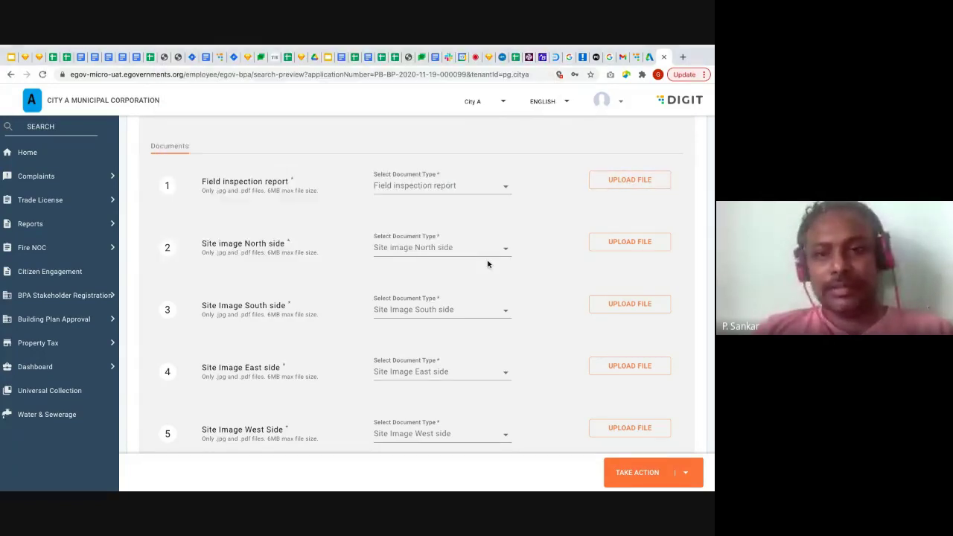
Attach FireNOC.png as the north side image and the property deed image as the south side image
{"action": "scroll", "coordinate": [491, 260], "scroll_direction": "down", "scroll_amount": 1}
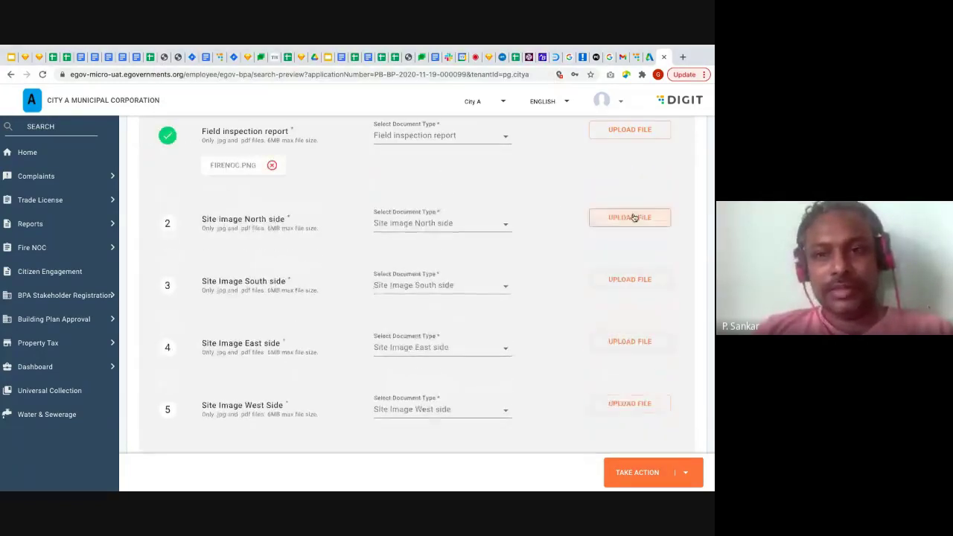
{"action": "left_click", "coordinate": [632, 216]}
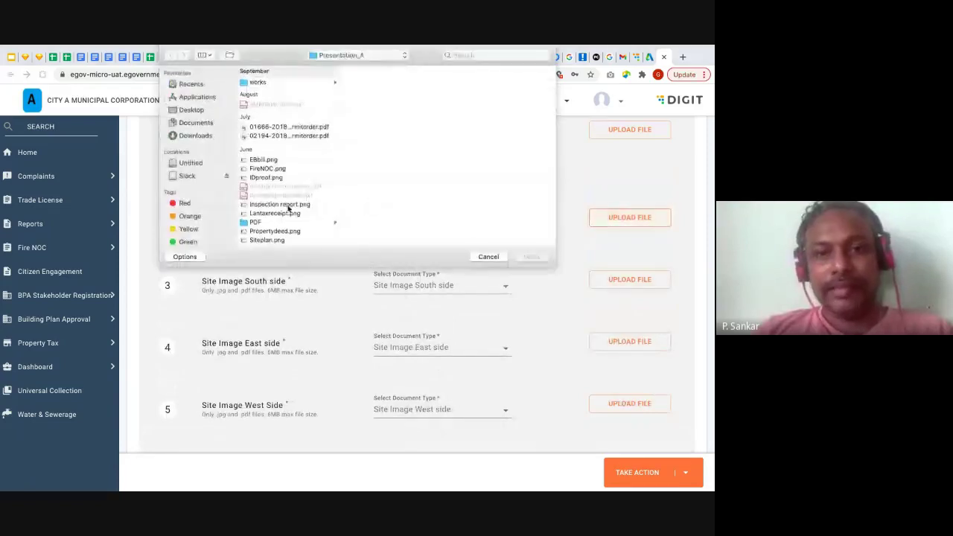
{"action": "double_click", "coordinate": [280, 168]}
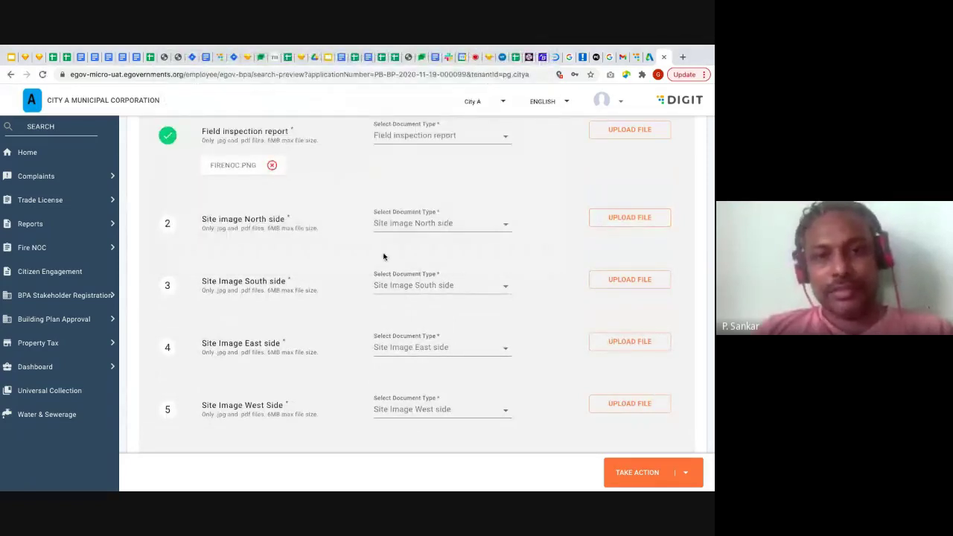
{"action": "scroll", "coordinate": [383, 255], "scroll_direction": "down", "scroll_amount": 3}
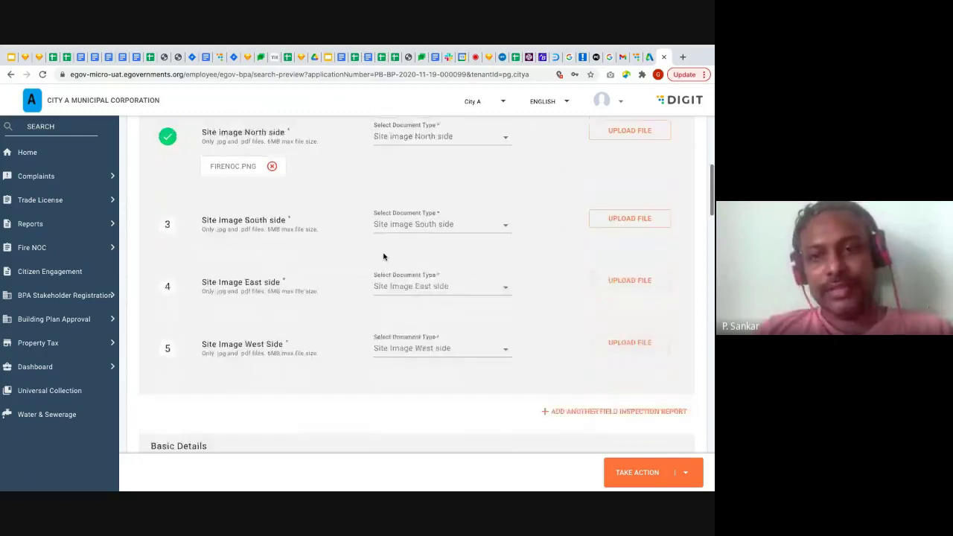
{"action": "left_click", "coordinate": [638, 219]}
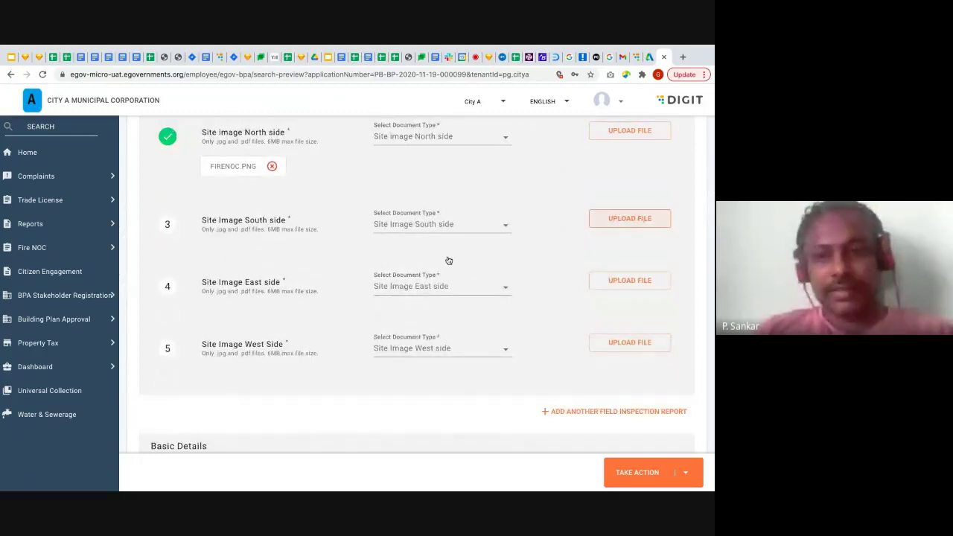
{"action": "double_click", "coordinate": [279, 218]}
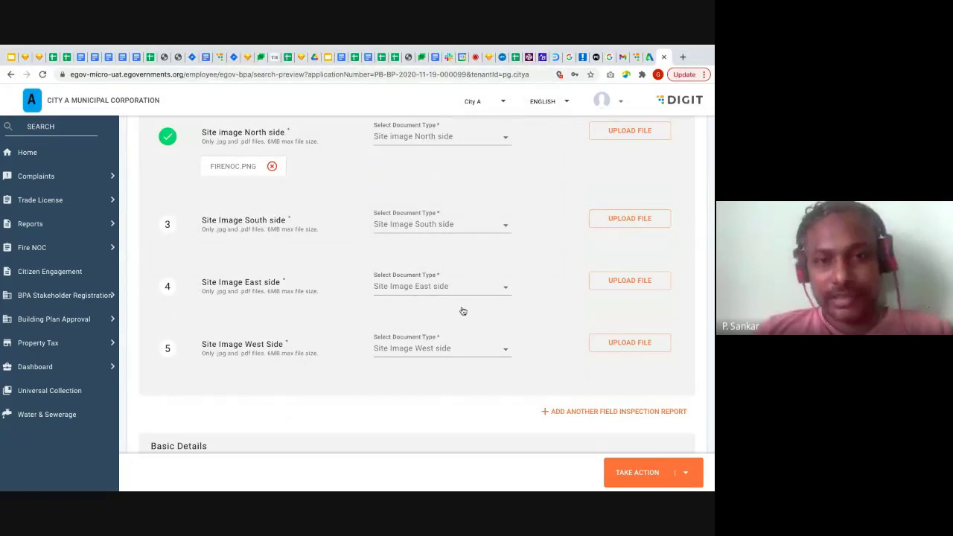
Attach Siteplan.png as both the east side and west side site images
{"action": "scroll", "coordinate": [566, 332], "scroll_direction": "down", "scroll_amount": 2}
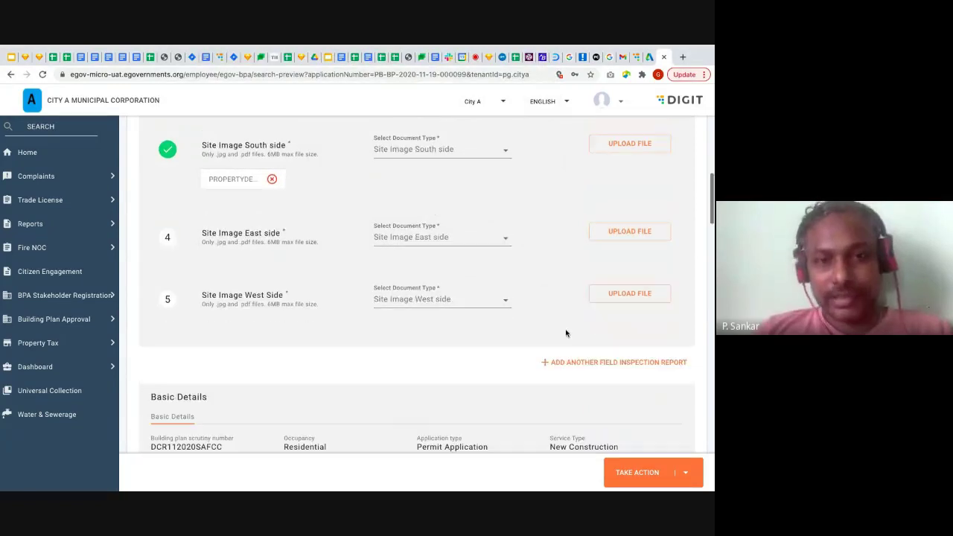
{"action": "left_click", "coordinate": [642, 231]}
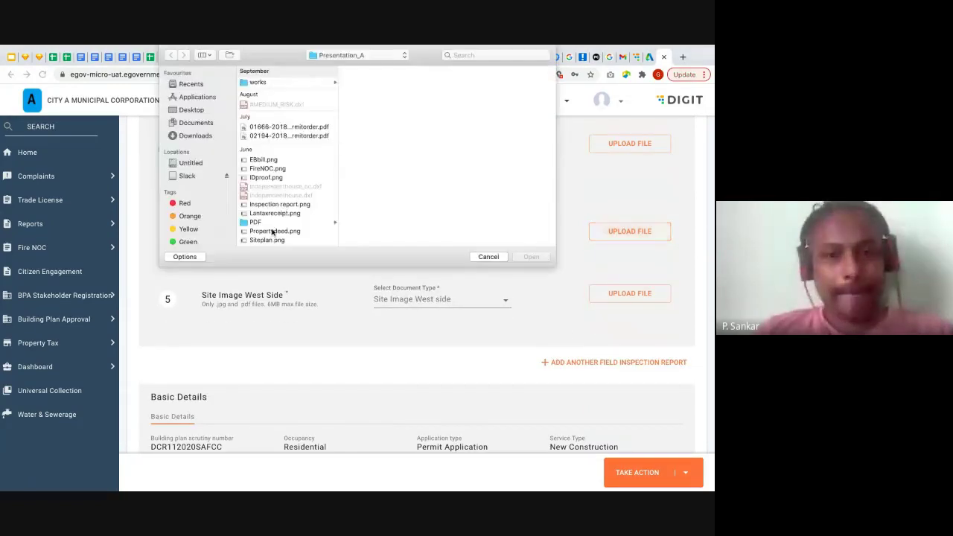
{"action": "double_click", "coordinate": [271, 240]}
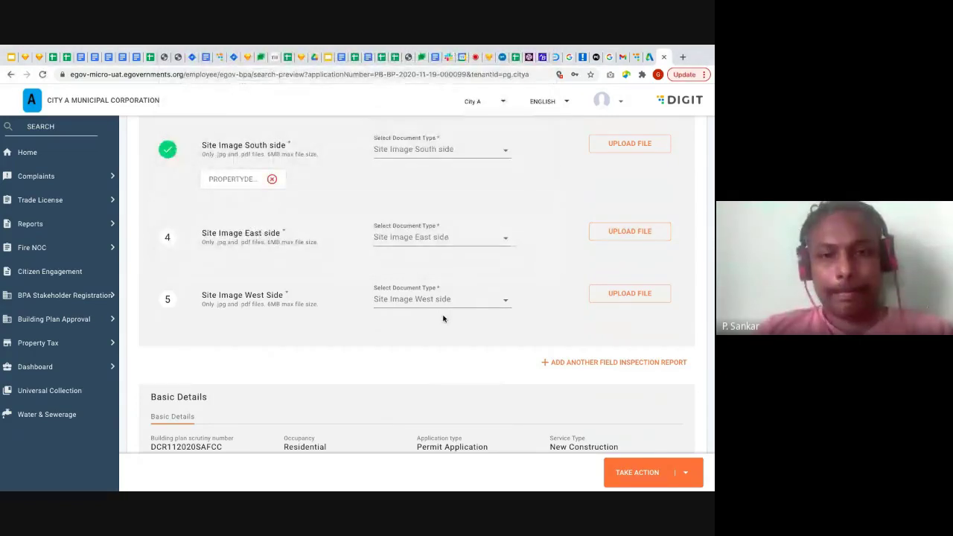
{"action": "scroll", "coordinate": [442, 318], "scroll_direction": "down", "scroll_amount": 2}
{"action": "left_click", "coordinate": [614, 245]}
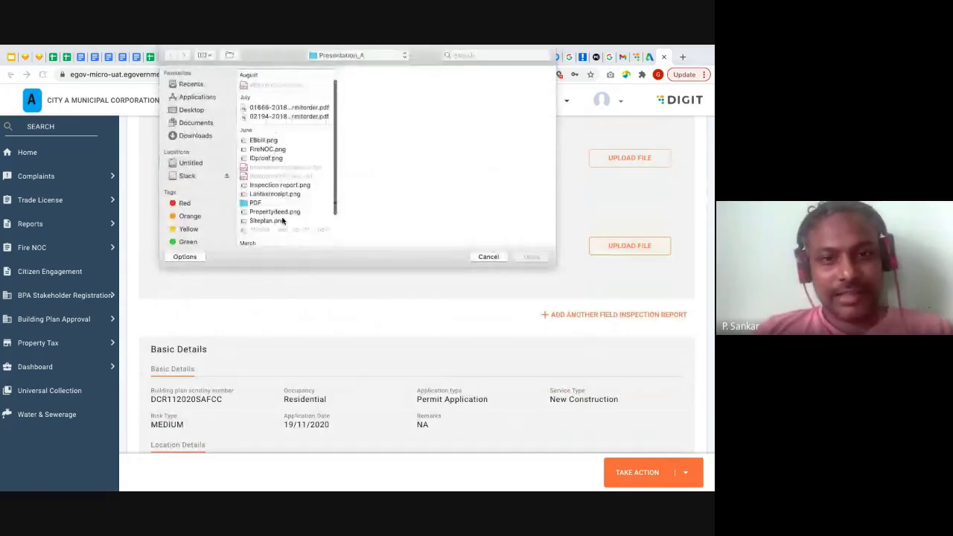
{"action": "left_click", "coordinate": [273, 221]}
{"action": "double_click", "coordinate": [273, 221]}
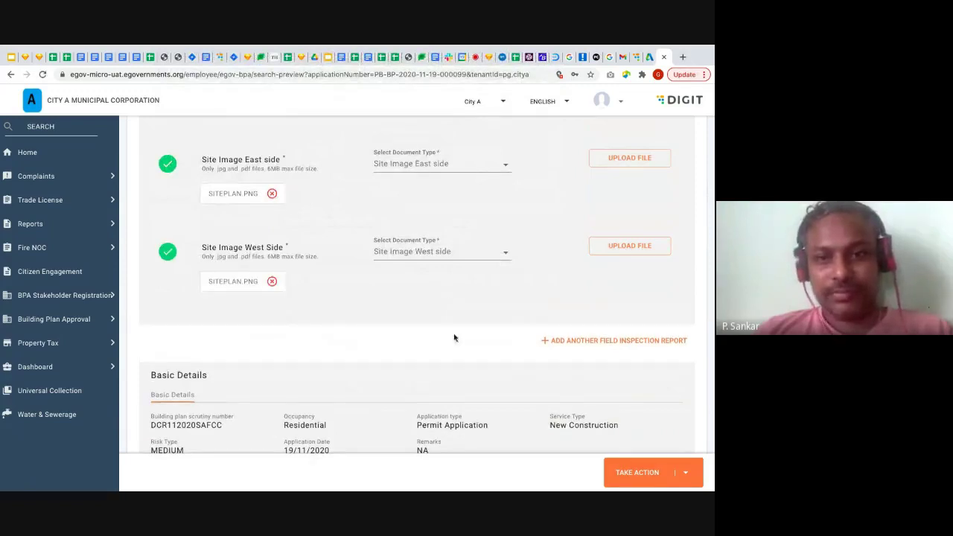
{"action": "scroll", "coordinate": [452, 336], "scroll_direction": "down", "scroll_amount": 2}
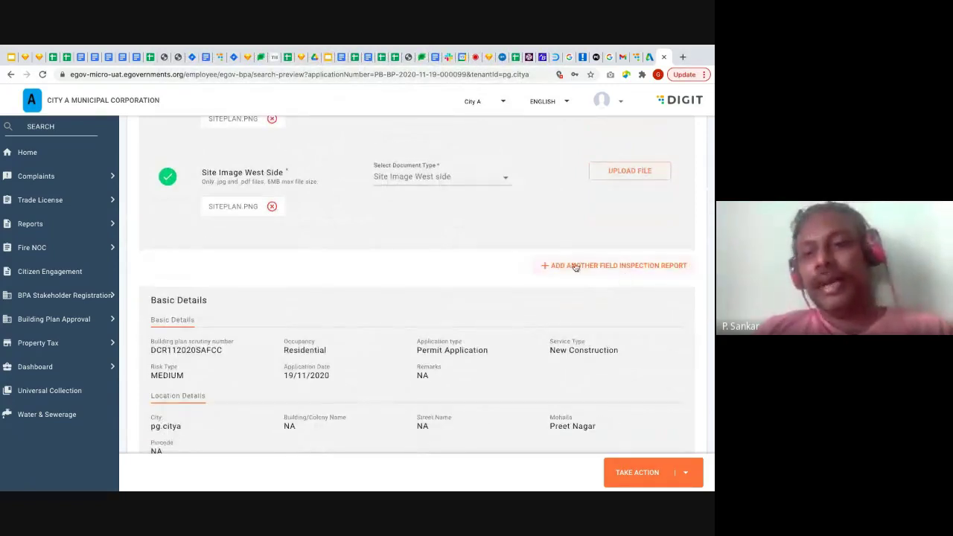
{"action": "left_click", "coordinate": [649, 266]}
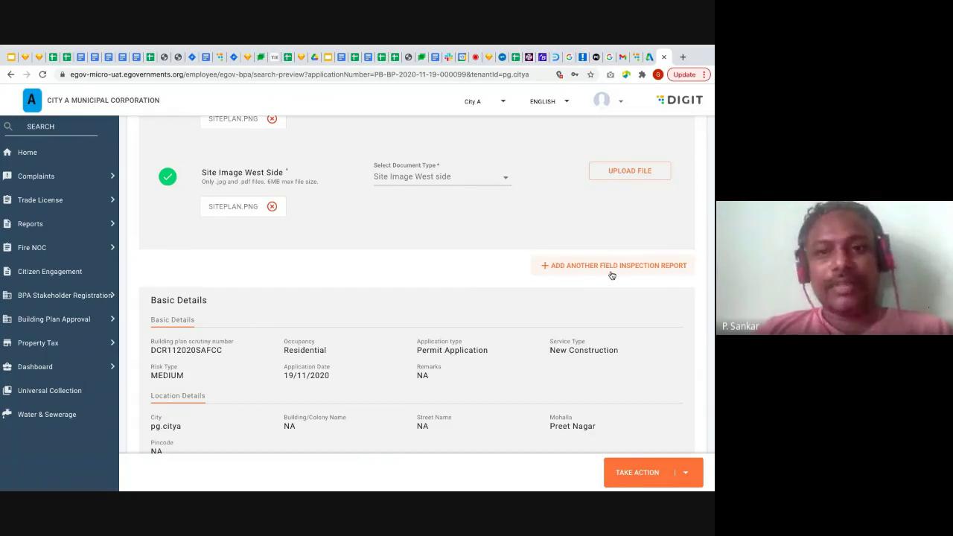
{"action": "scroll", "coordinate": [481, 277], "scroll_direction": "down", "scroll_amount": 1}
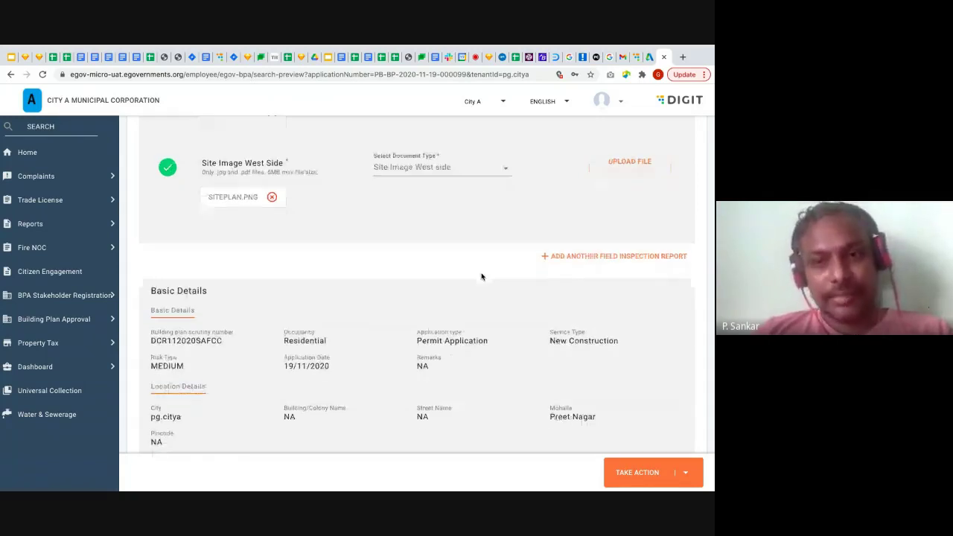
{"action": "scroll", "coordinate": [480, 276], "scroll_direction": "down", "scroll_amount": 3}
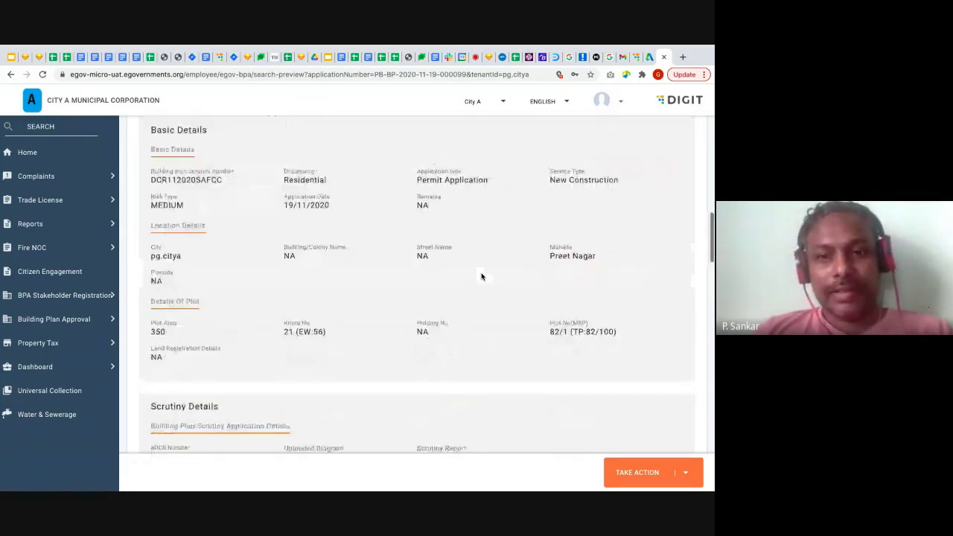
{"action": "scroll", "coordinate": [481, 276], "scroll_direction": "down", "scroll_amount": 15}
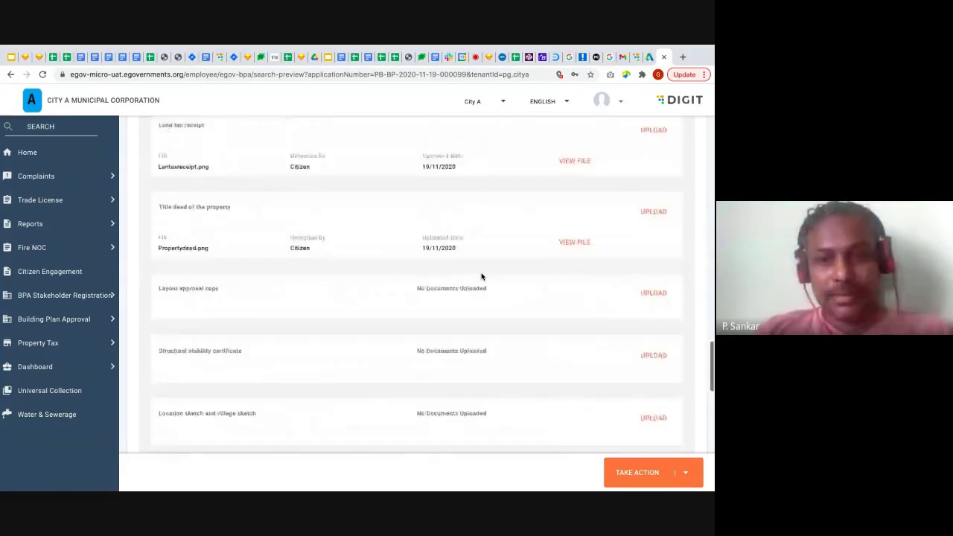
{"action": "scroll", "coordinate": [481, 276], "scroll_direction": "down", "scroll_amount": 2}
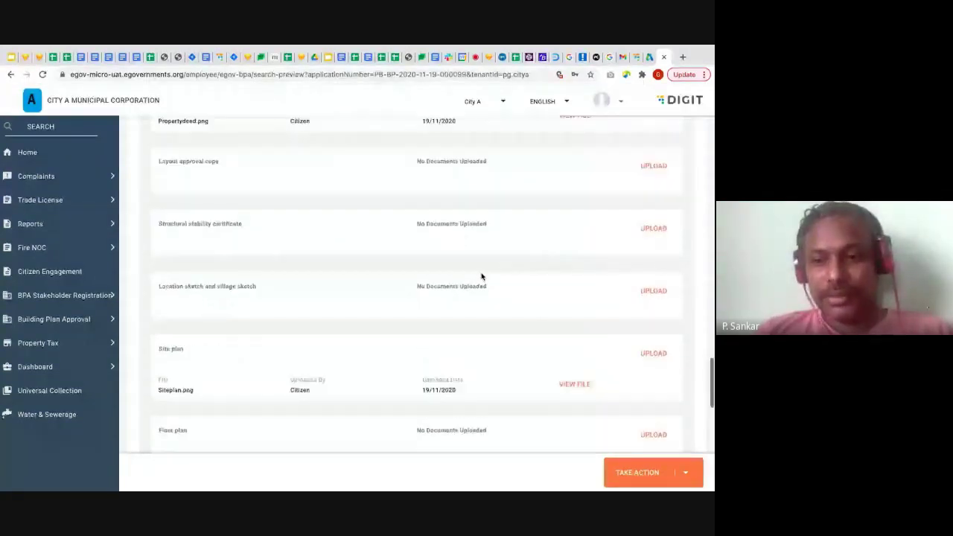
{"action": "scroll", "coordinate": [481, 276], "scroll_direction": "down", "scroll_amount": 5}
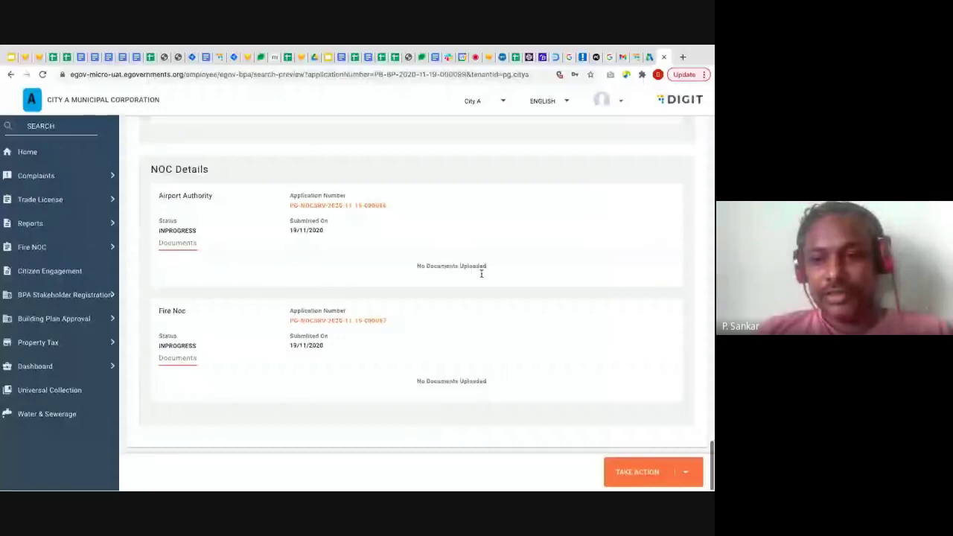
{"action": "left_click", "coordinate": [682, 475]}
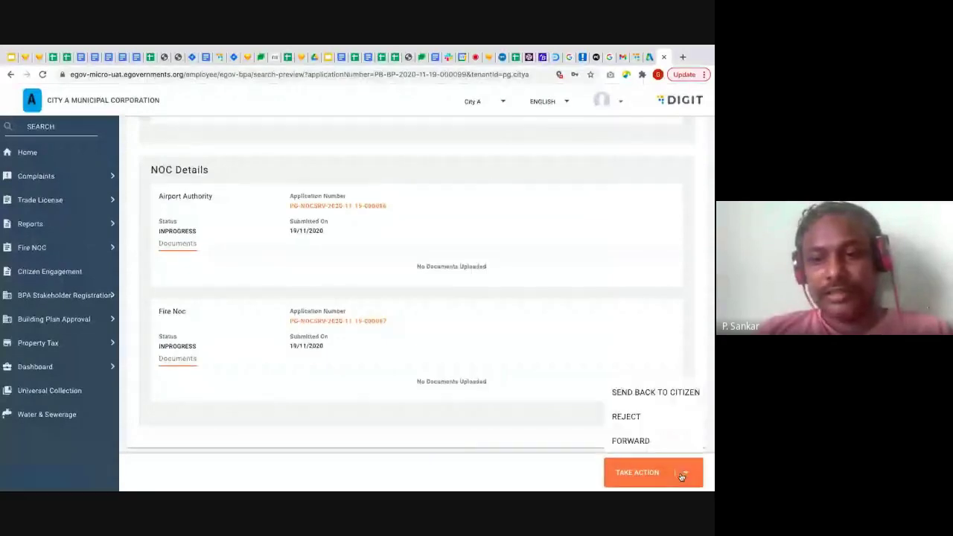
{"action": "left_click", "coordinate": [632, 442]}
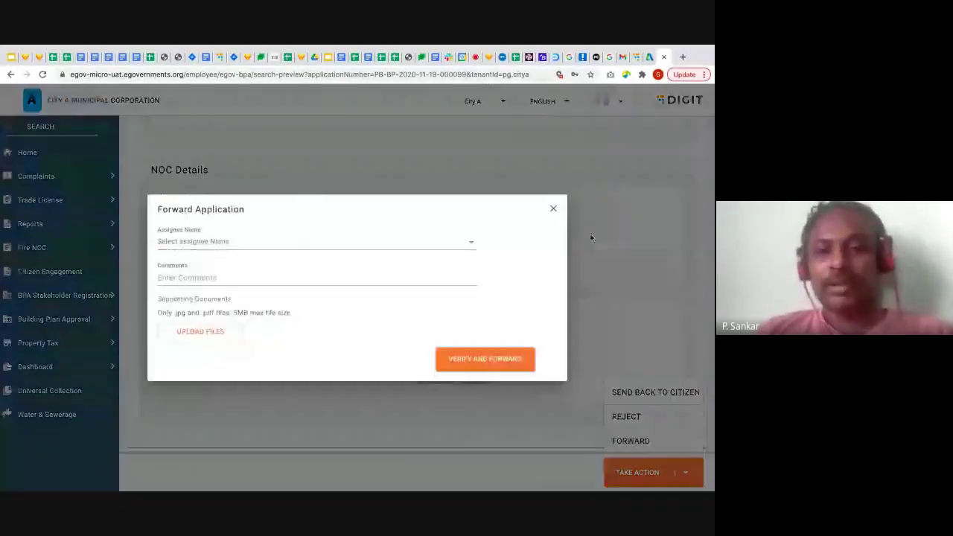
{"action": "left_click", "coordinate": [454, 248]}
{"action": "left_click", "coordinate": [382, 273]}
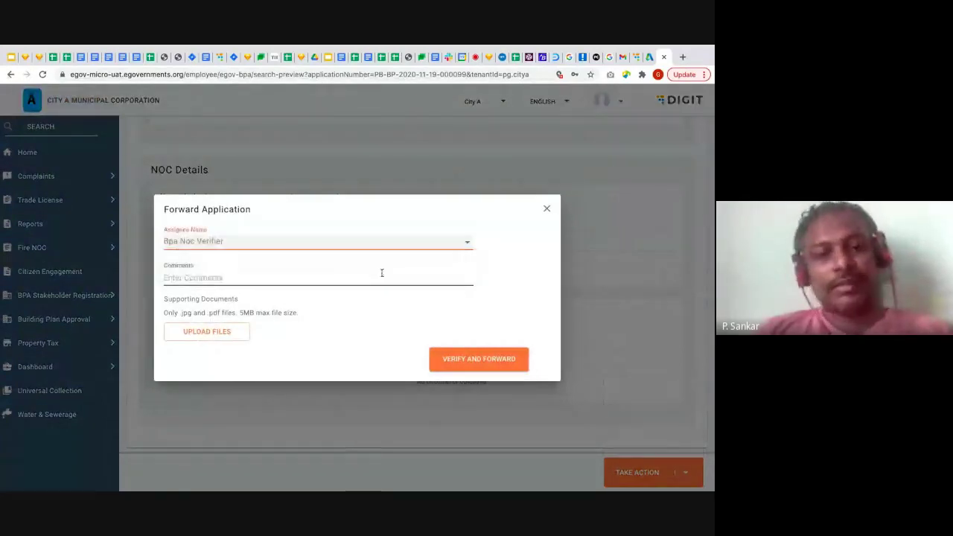
{"action": "left_click", "coordinate": [498, 361]}
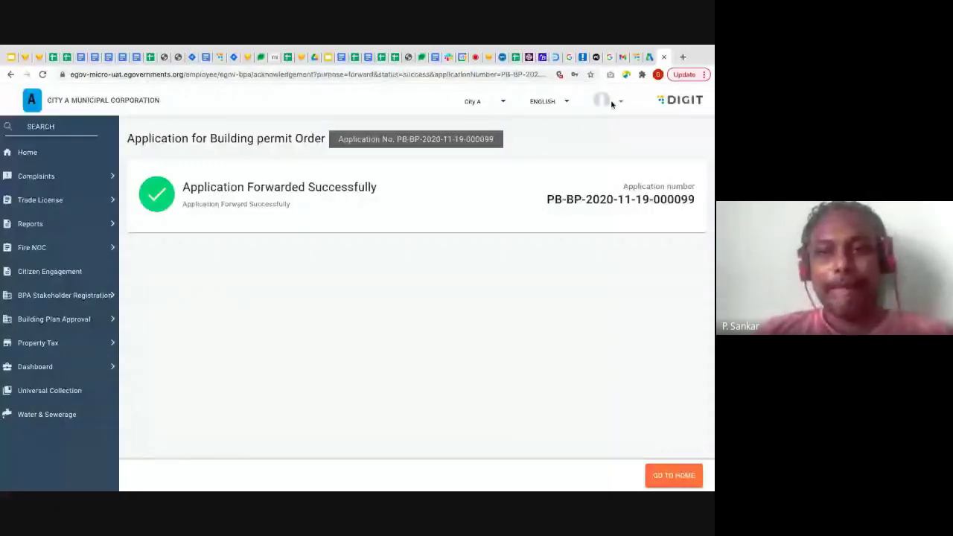
{"action": "left_click", "coordinate": [603, 100]}
Log out of the field inspector account and continue in English to the login page
{"action": "left_click", "coordinate": [626, 150]}
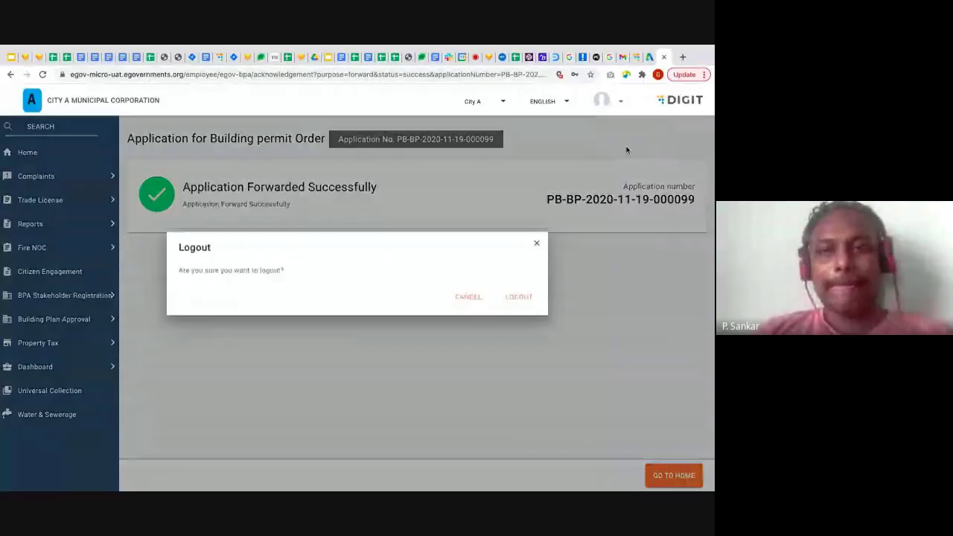
{"action": "left_click", "coordinate": [512, 313]}
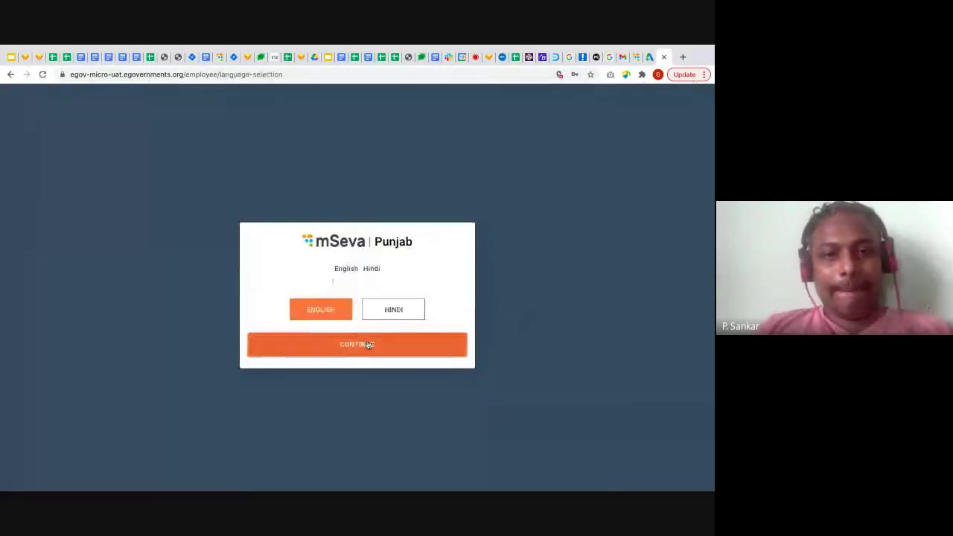
{"action": "left_click", "coordinate": [368, 345]}
Sign in as the BPA NOC verifier for City A using the saved login
{"action": "left_click", "coordinate": [342, 260]}
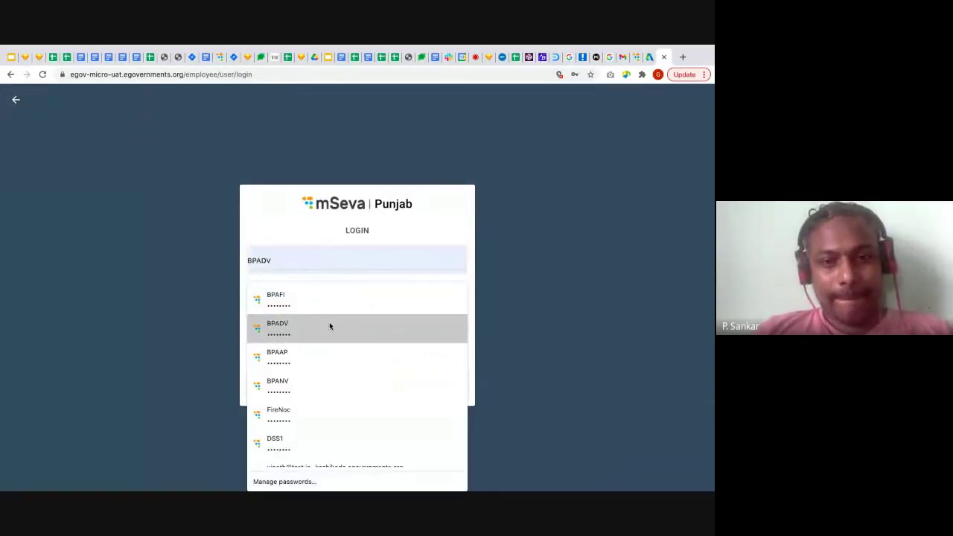
{"action": "left_click", "coordinate": [314, 381]}
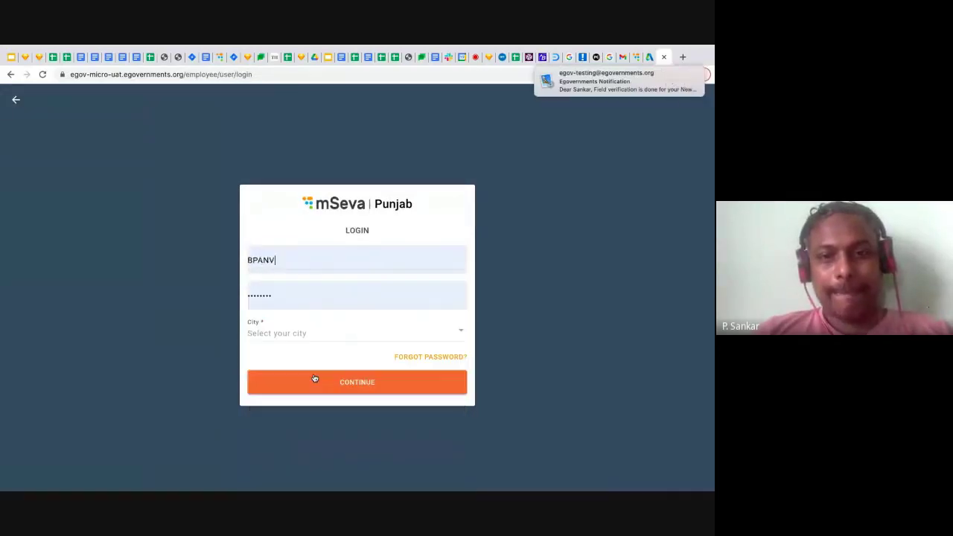
{"action": "left_click", "coordinate": [454, 330]}
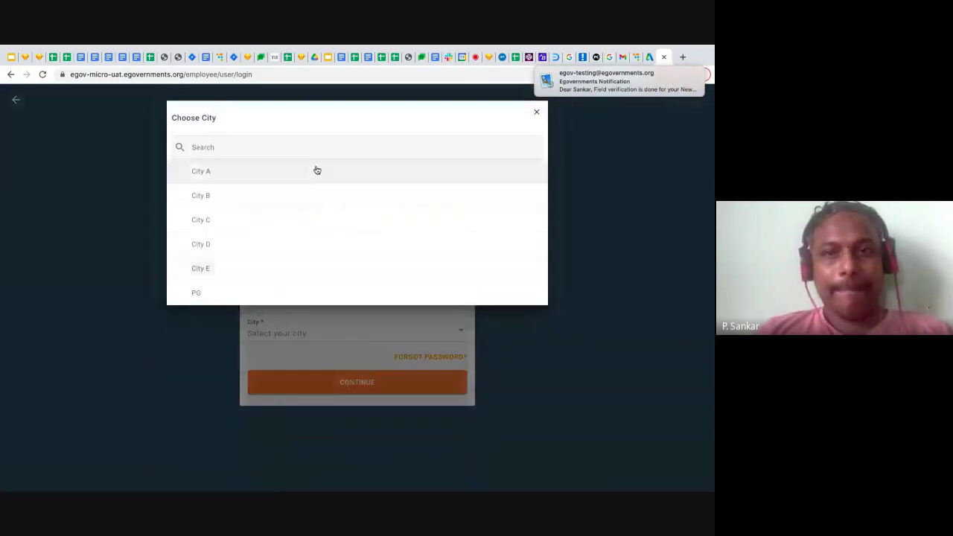
{"action": "left_click", "coordinate": [316, 169]}
{"action": "left_click", "coordinate": [356, 382]}
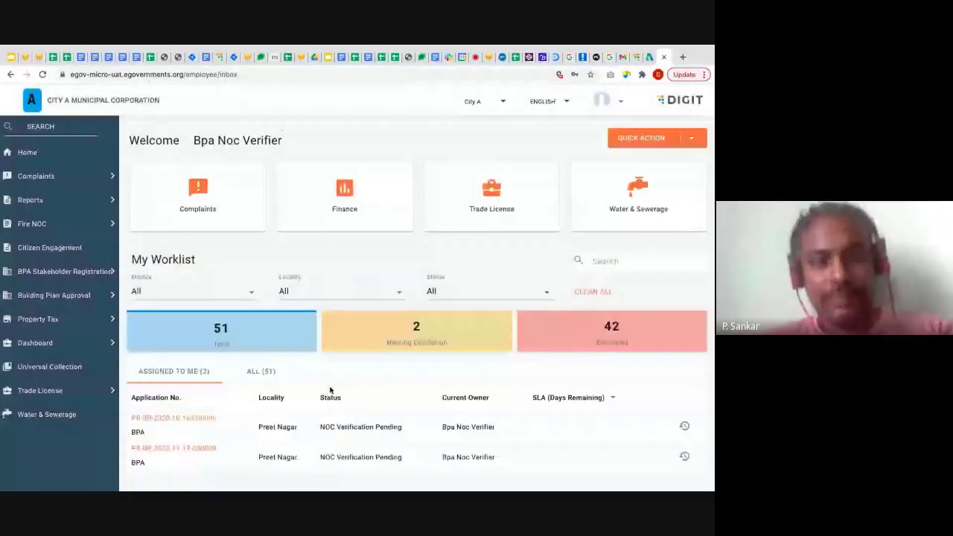
{"action": "left_click", "coordinate": [203, 451]}
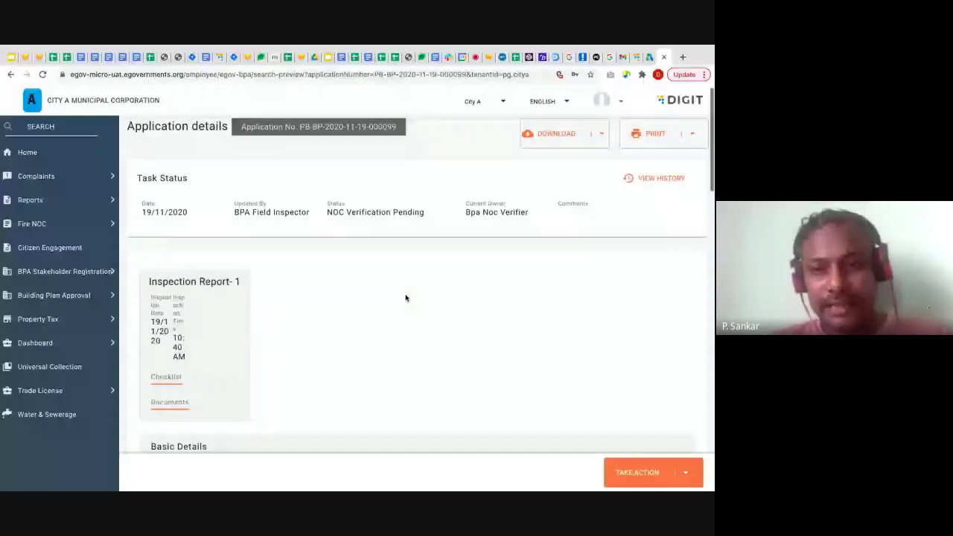
{"action": "scroll", "coordinate": [405, 297], "scroll_direction": "down", "scroll_amount": 3}
{"action": "scroll", "coordinate": [405, 297], "scroll_direction": "down", "scroll_amount": 2}
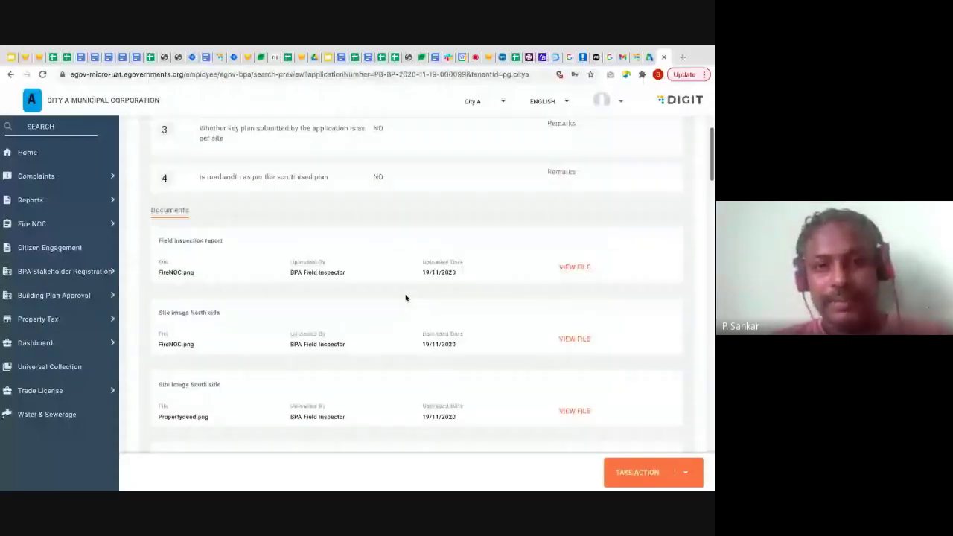
{"action": "scroll", "coordinate": [405, 298], "scroll_direction": "down", "scroll_amount": 10}
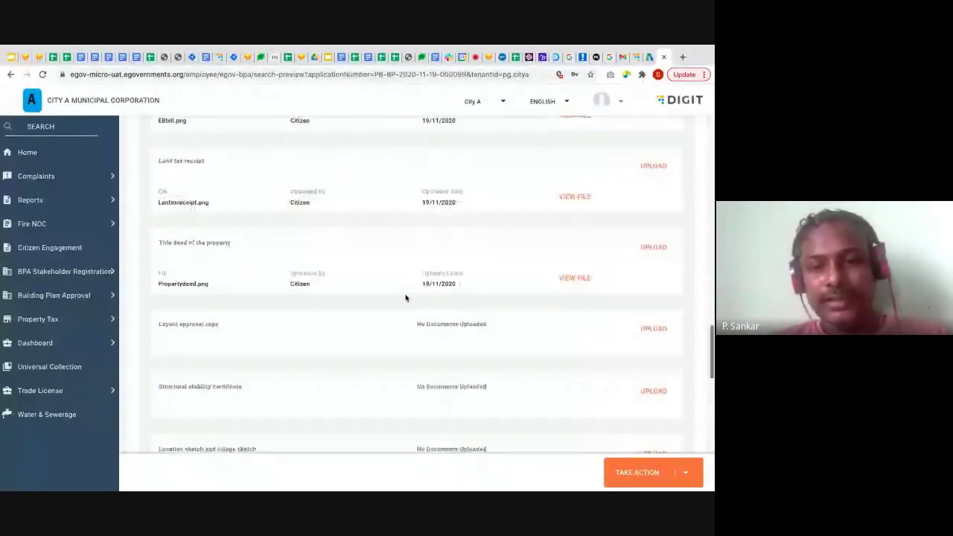
{"action": "scroll", "coordinate": [405, 298], "scroll_direction": "down", "scroll_amount": 5}
{"action": "scroll", "coordinate": [405, 297], "scroll_direction": "down", "scroll_amount": 4}
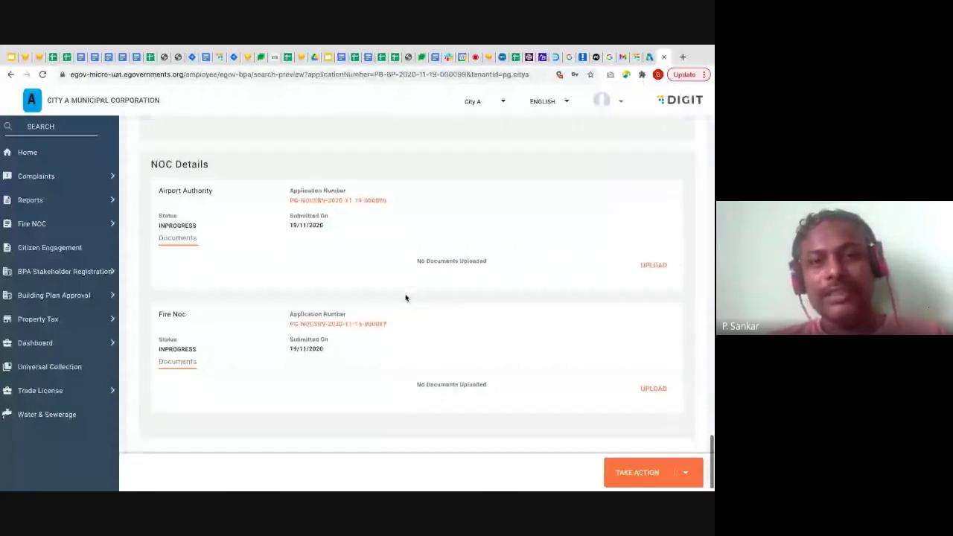
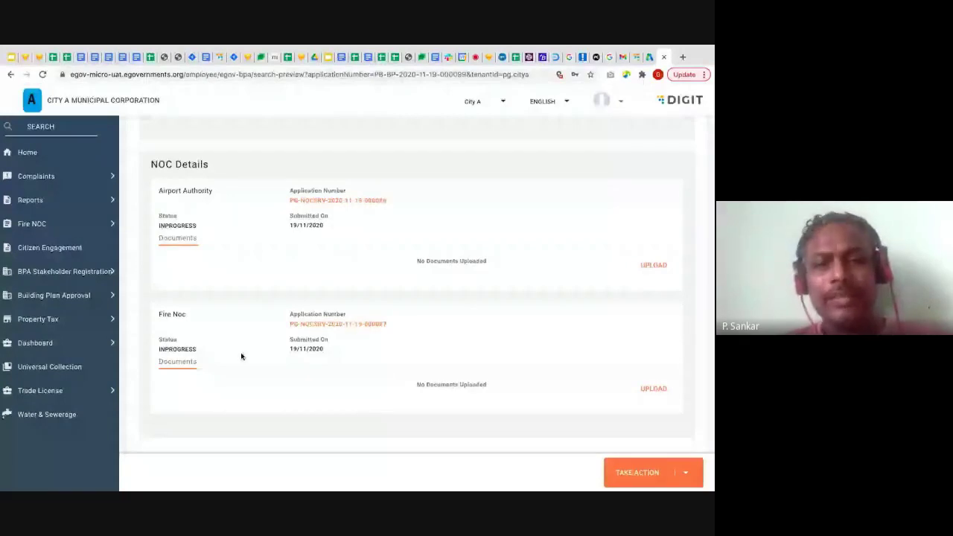
Review the Fire Noc entry's details, then log out of mSeva Punjab
{"action": "left_click_drag", "start_coordinate": [160, 314], "coordinate": [224, 365]}
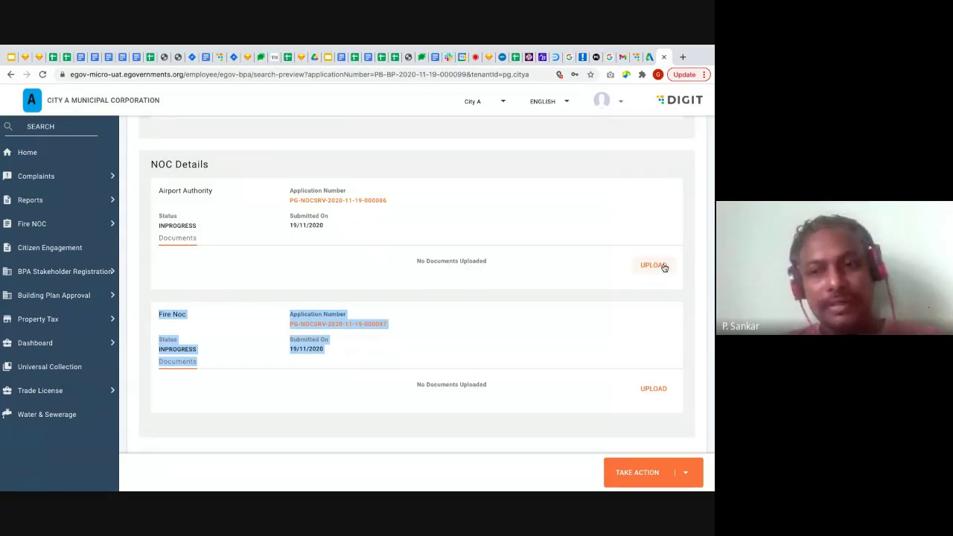
{"action": "left_click", "coordinate": [593, 300]}
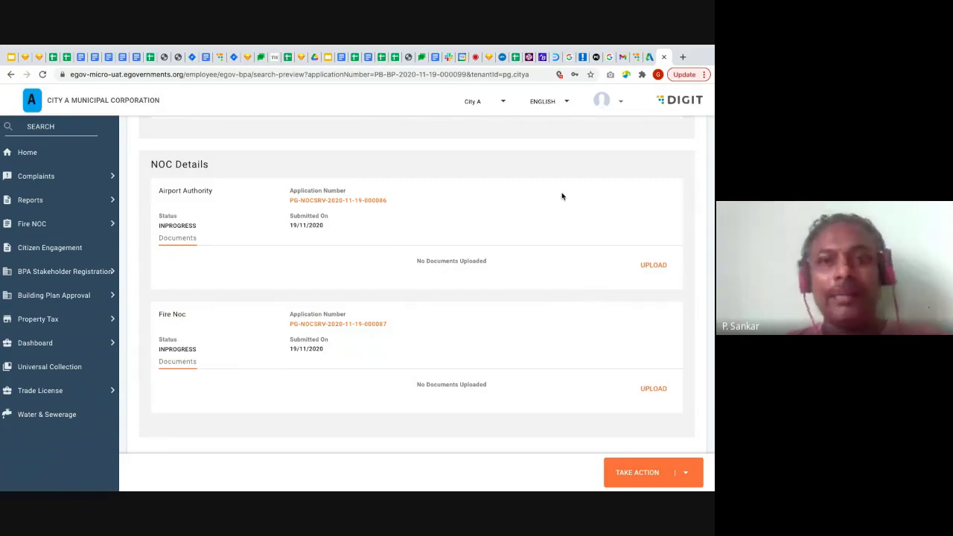
{"action": "scroll", "coordinate": [562, 195], "scroll_direction": "up", "scroll_amount": 10}
{"action": "scroll", "coordinate": [562, 195], "scroll_direction": "up", "scroll_amount": 15}
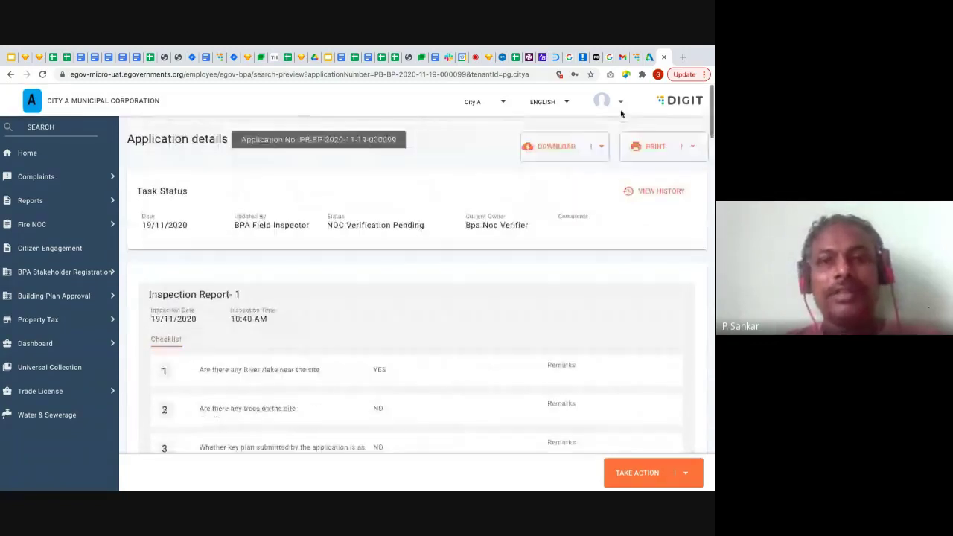
{"action": "scroll", "coordinate": [466, 346], "scroll_direction": "down", "scroll_amount": 10}
{"action": "scroll", "coordinate": [466, 346], "scroll_direction": "down", "scroll_amount": 10}
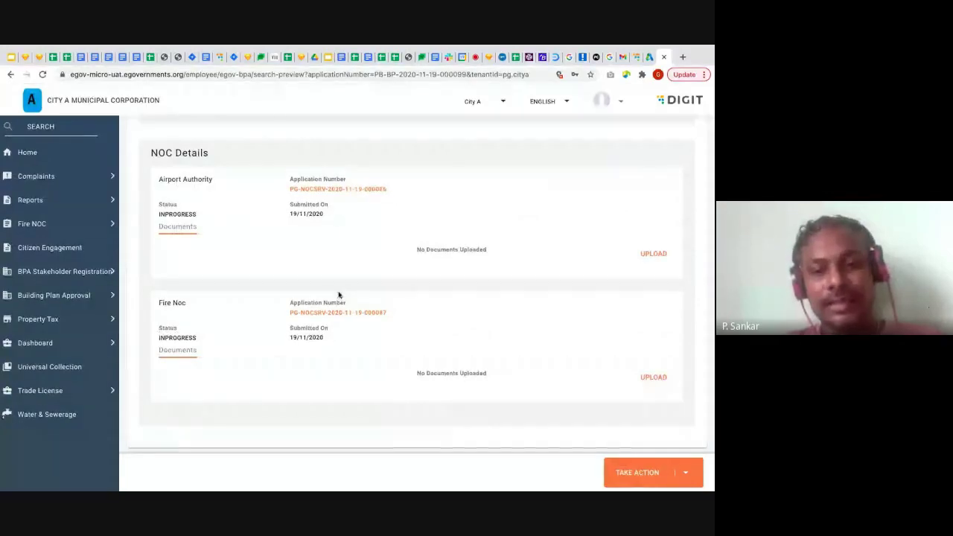
{"action": "scroll", "coordinate": [511, 226], "scroll_direction": "up", "scroll_amount": 20}
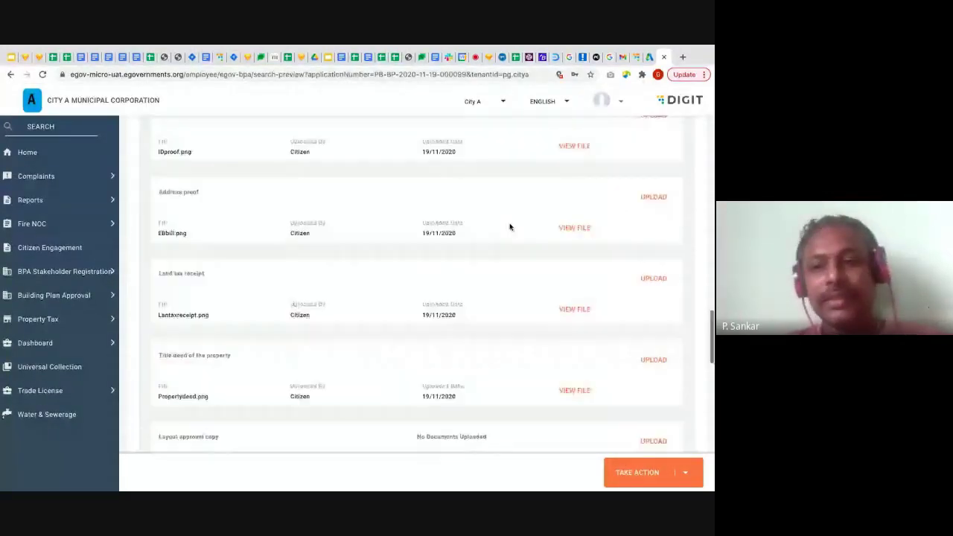
{"action": "left_click", "coordinate": [617, 104]}
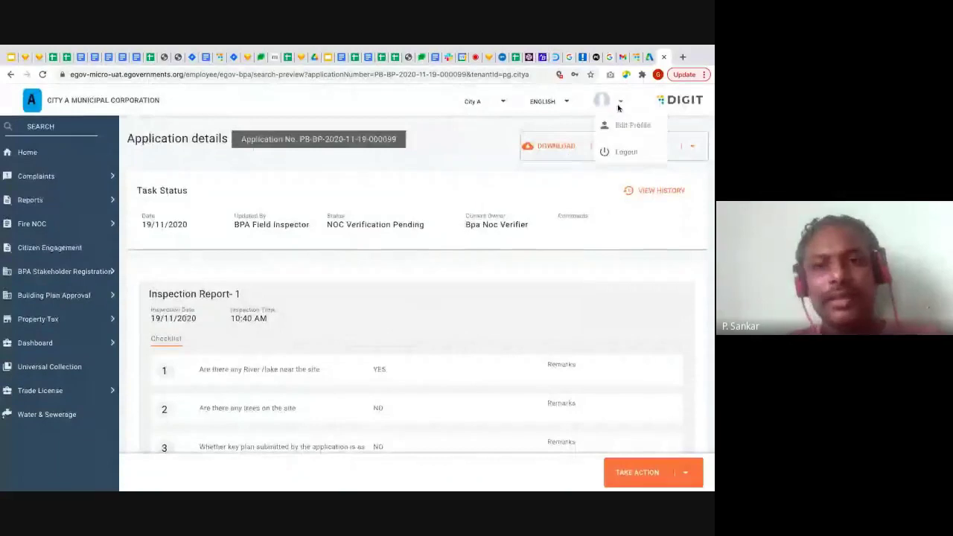
{"action": "left_click", "coordinate": [622, 150]}
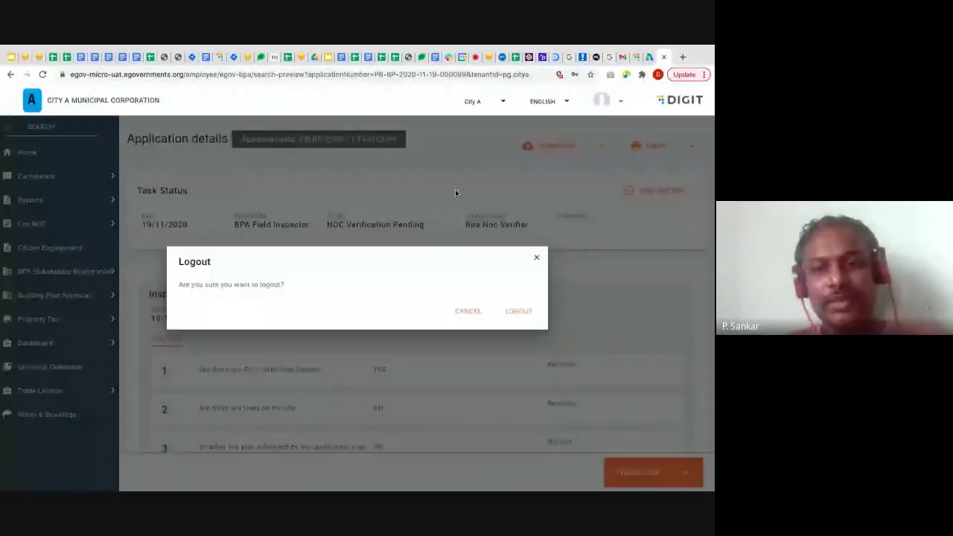
{"action": "left_click", "coordinate": [519, 312]}
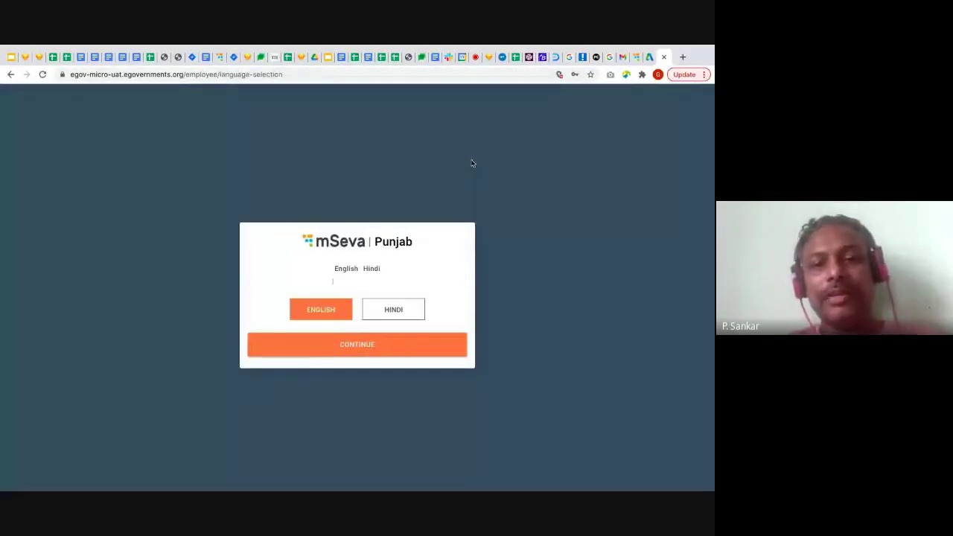
Sign in in English with the FireNoc saved login for City A and list ALL applications
{"action": "left_click", "coordinate": [359, 353]}
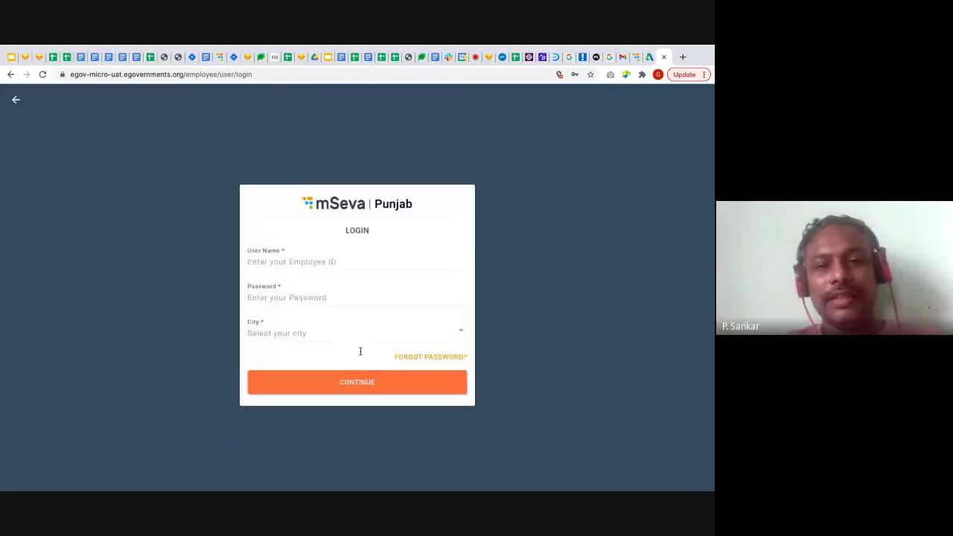
{"action": "left_click", "coordinate": [302, 259]}
{"action": "left_click", "coordinate": [293, 404]}
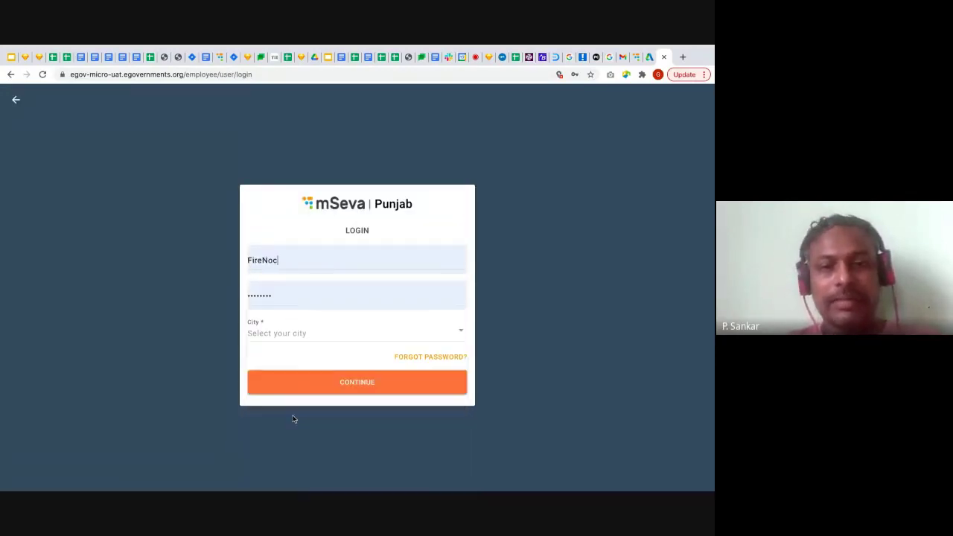
{"action": "left_click", "coordinate": [457, 333]}
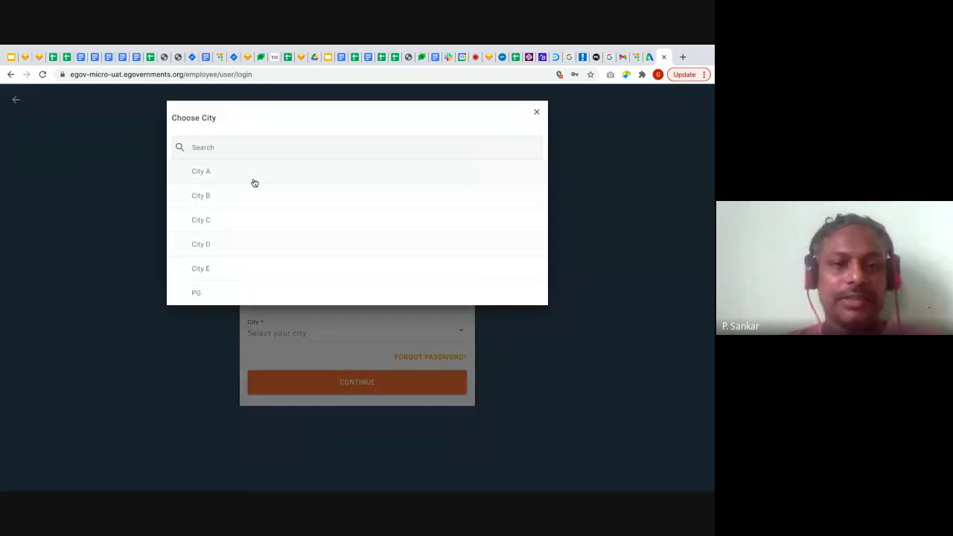
{"action": "left_click", "coordinate": [254, 183]}
{"action": "left_click", "coordinate": [357, 381]}
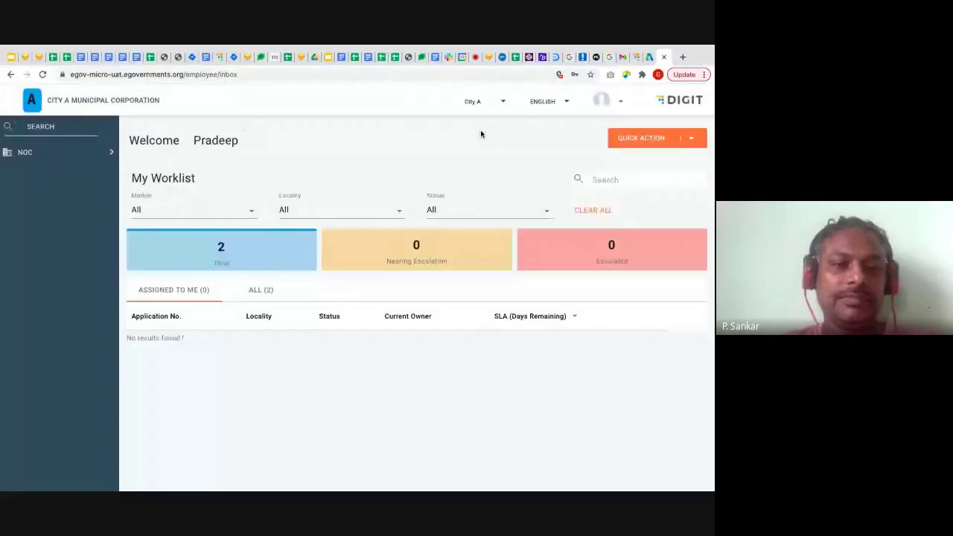
{"action": "left_click", "coordinate": [262, 297]}
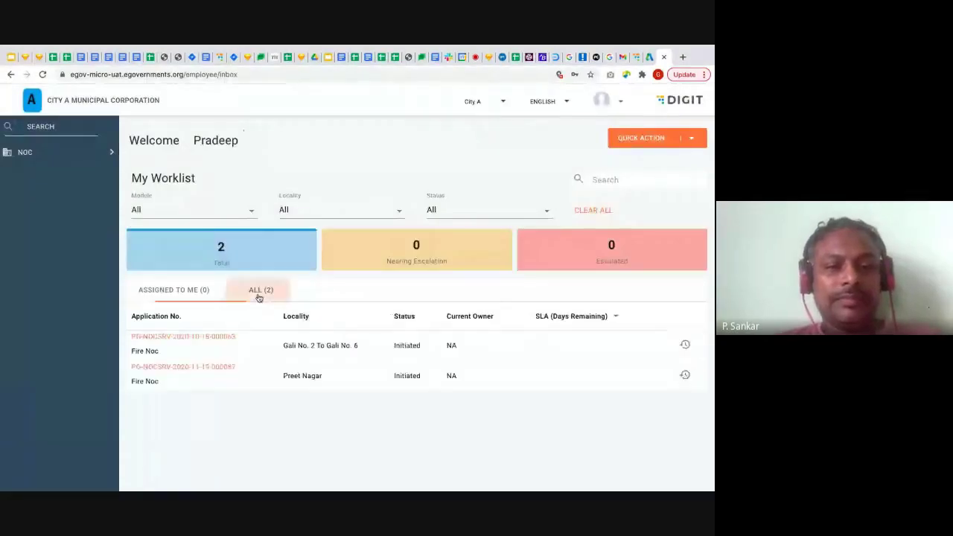
Open the Preet Nagar Fire Noc application, browse its linked BPA application details, then return to it
{"action": "left_click", "coordinate": [207, 366]}
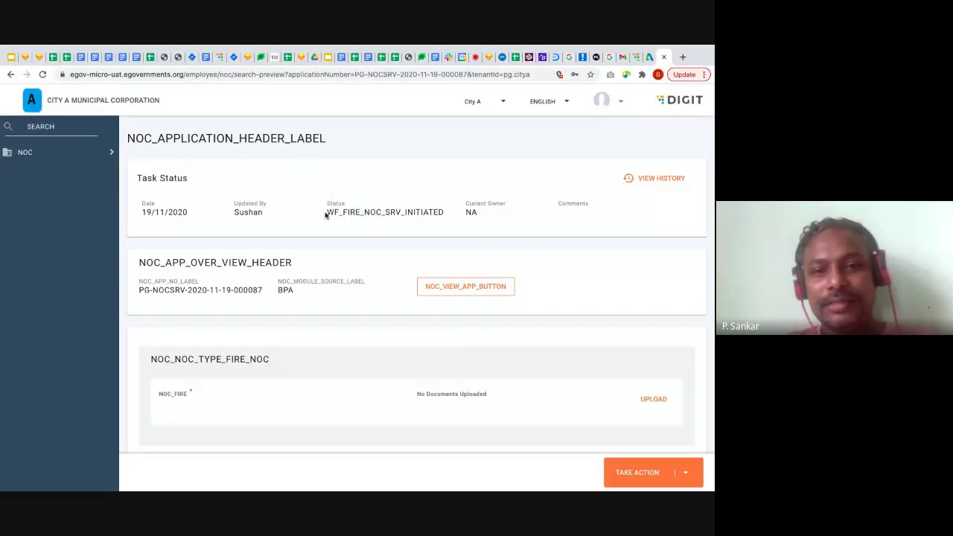
{"action": "double_click", "coordinate": [279, 290]}
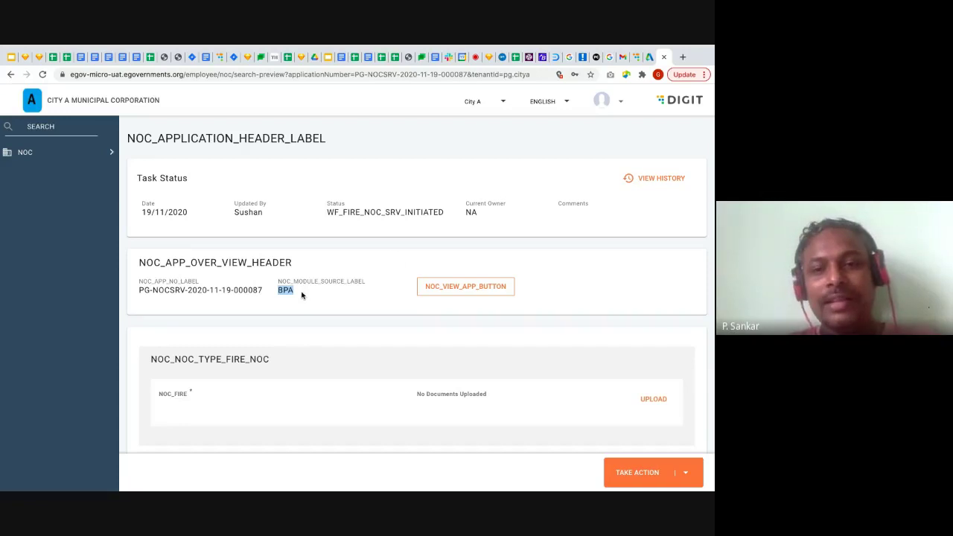
{"action": "left_click", "coordinate": [485, 286]}
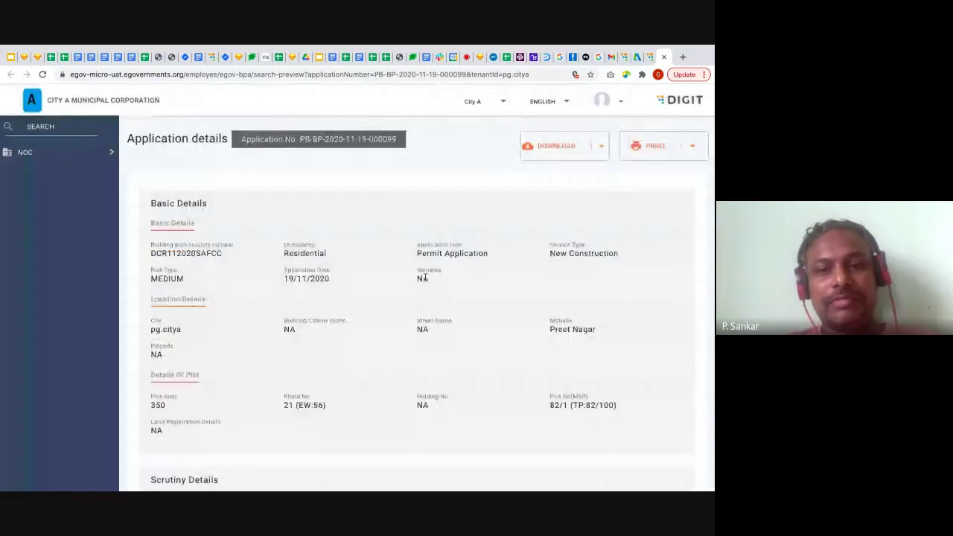
{"action": "scroll", "coordinate": [426, 279], "scroll_direction": "down", "scroll_amount": 2}
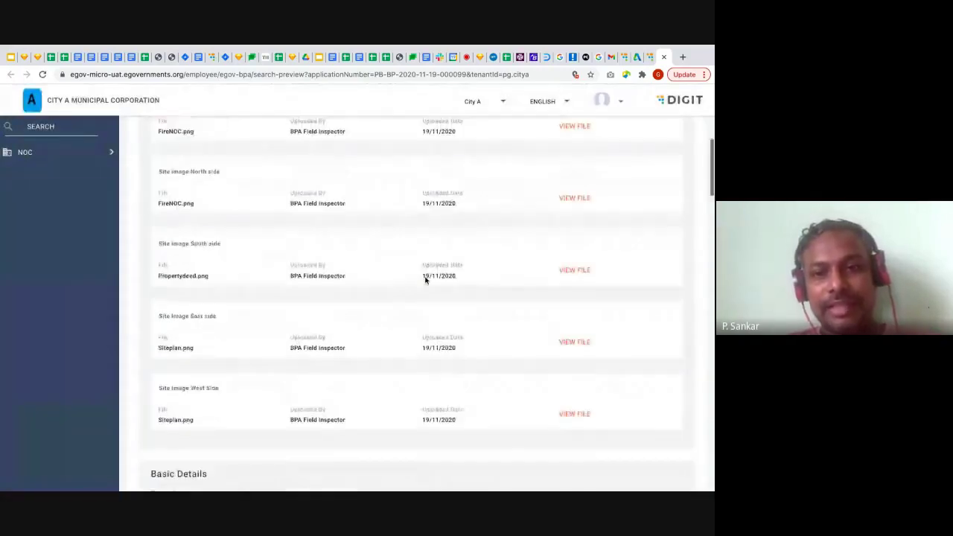
{"action": "scroll", "coordinate": [426, 280], "scroll_direction": "down", "scroll_amount": 3}
{"action": "scroll", "coordinate": [425, 280], "scroll_direction": "down", "scroll_amount": 10}
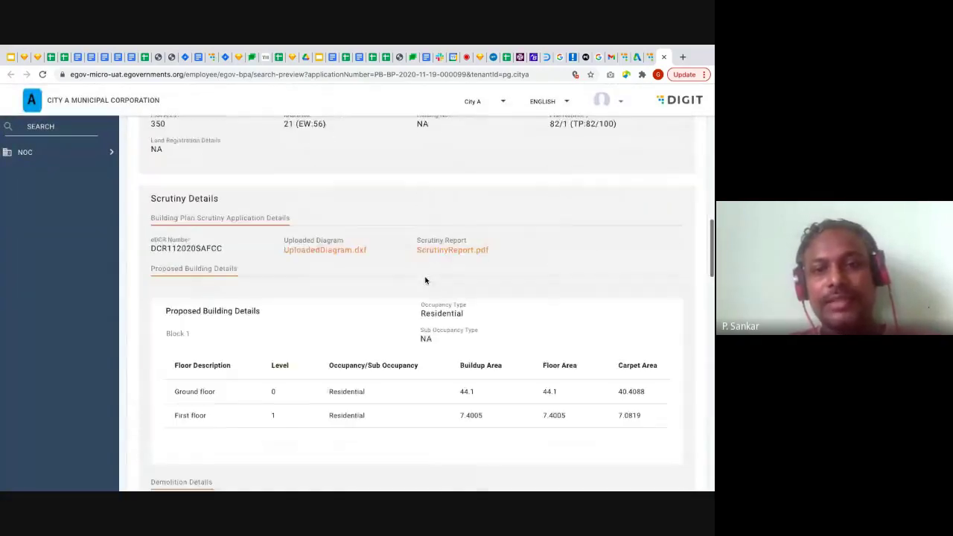
{"action": "scroll", "coordinate": [425, 280], "scroll_direction": "down", "scroll_amount": 1}
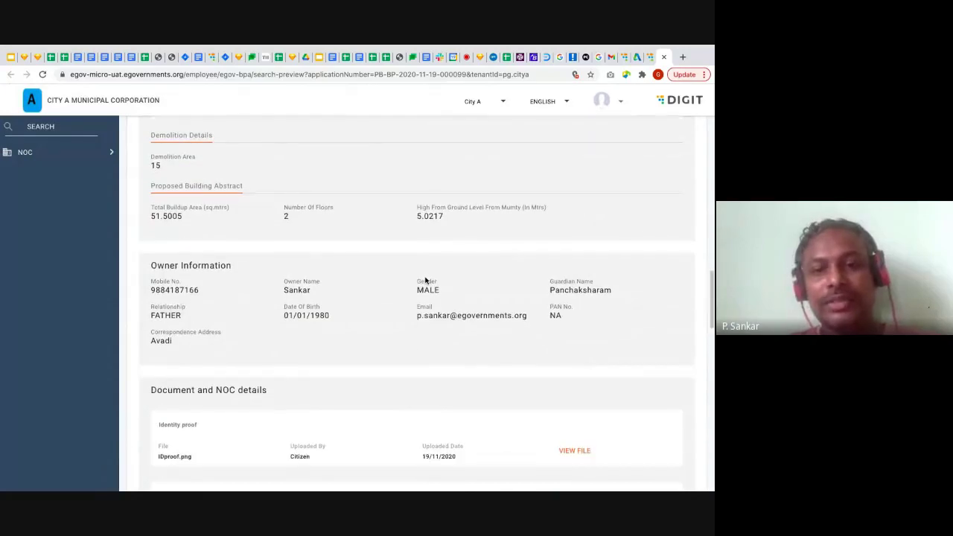
{"action": "scroll", "coordinate": [425, 278], "scroll_direction": "down", "scroll_amount": 7}
{"action": "scroll", "coordinate": [425, 277], "scroll_direction": "down", "scroll_amount": 8}
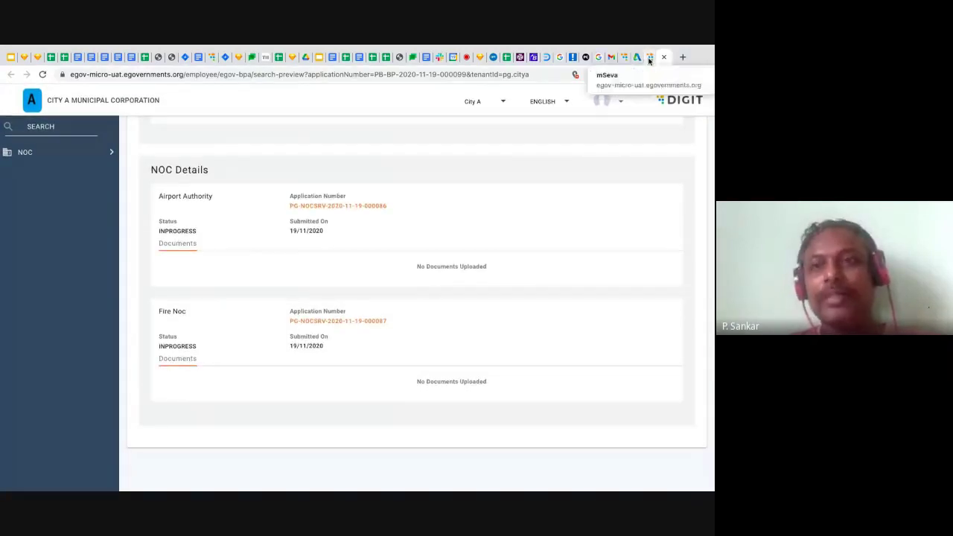
{"action": "left_click", "coordinate": [647, 58]}
{"action": "left_click", "coordinate": [589, 320]}
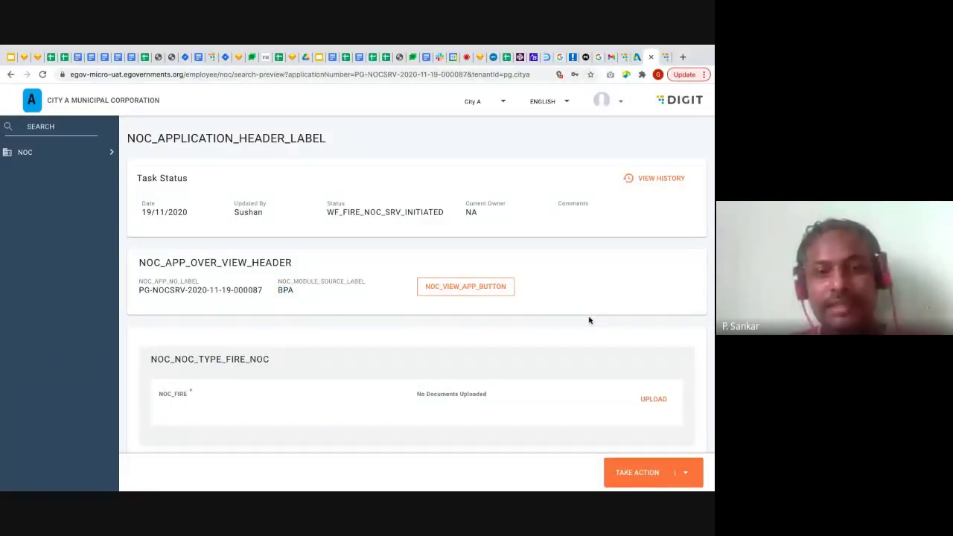
Attach a PDF document and approve the Fire NOC application
{"action": "left_click", "coordinate": [655, 399]}
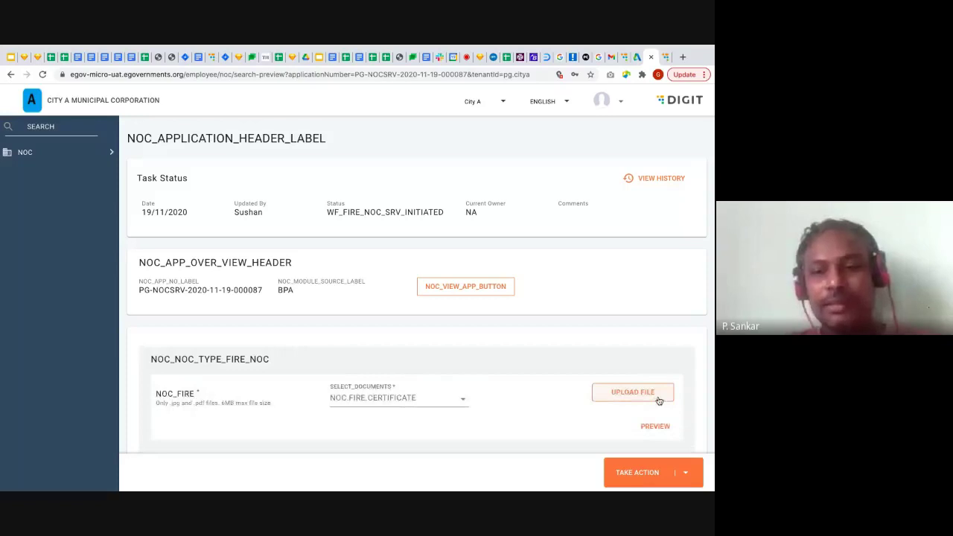
{"action": "left_click", "coordinate": [635, 399]}
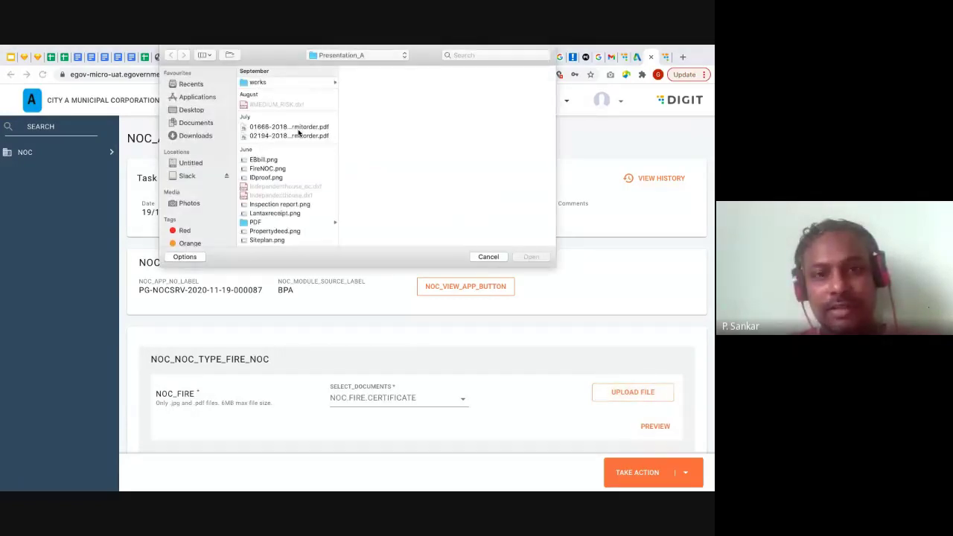
{"action": "double_click", "coordinate": [301, 128]}
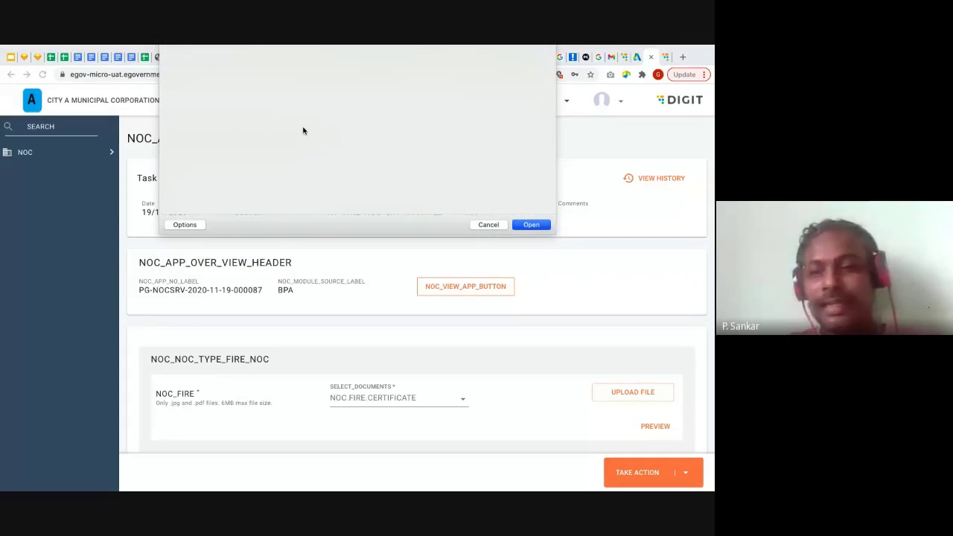
{"action": "left_click", "coordinate": [685, 472]}
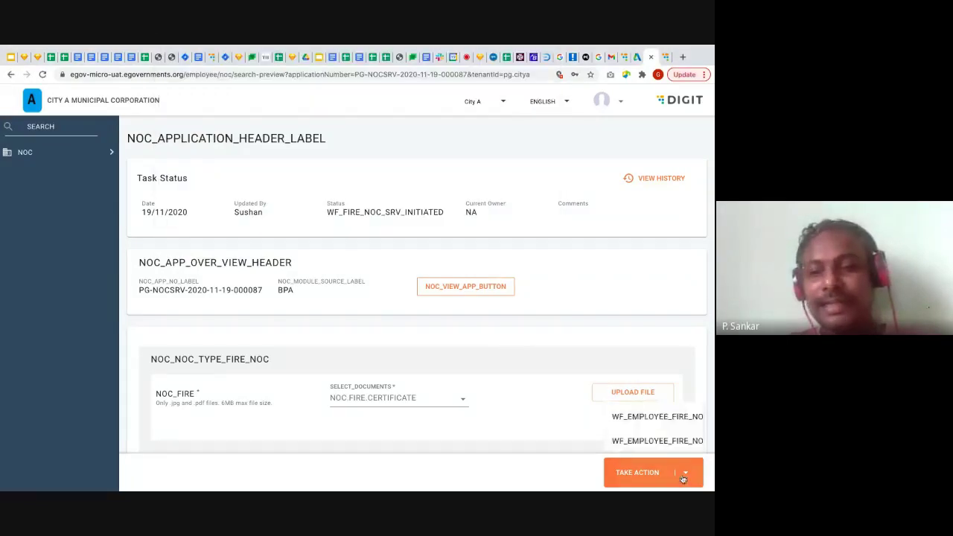
{"action": "left_click", "coordinate": [658, 440]}
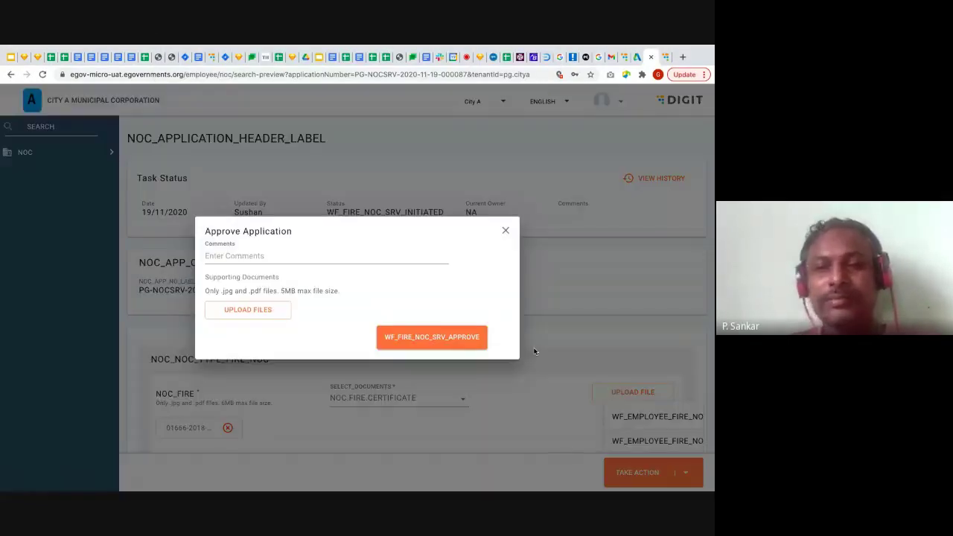
{"action": "left_click", "coordinate": [458, 340]}
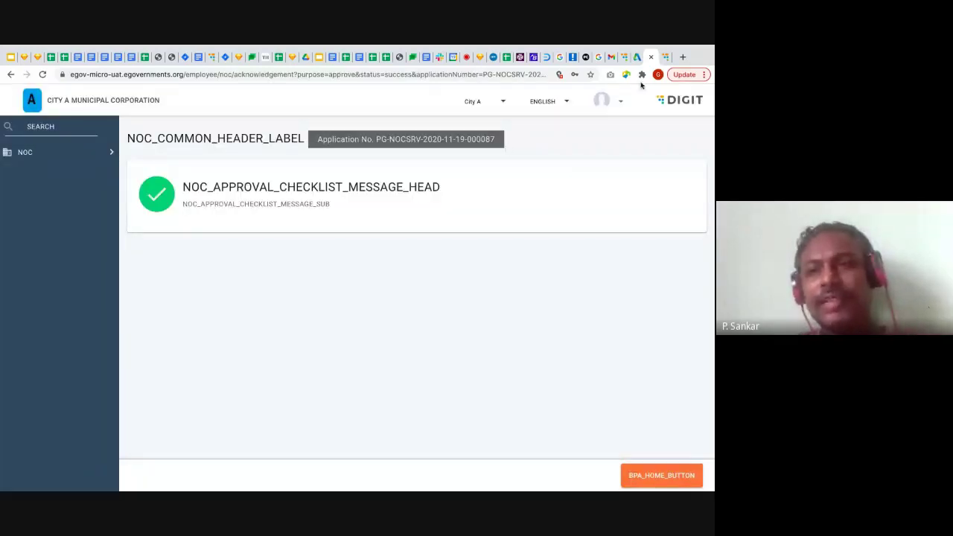
Close the extra browser tab and log out, continuing in English to the login page
{"action": "left_click", "coordinate": [650, 57]}
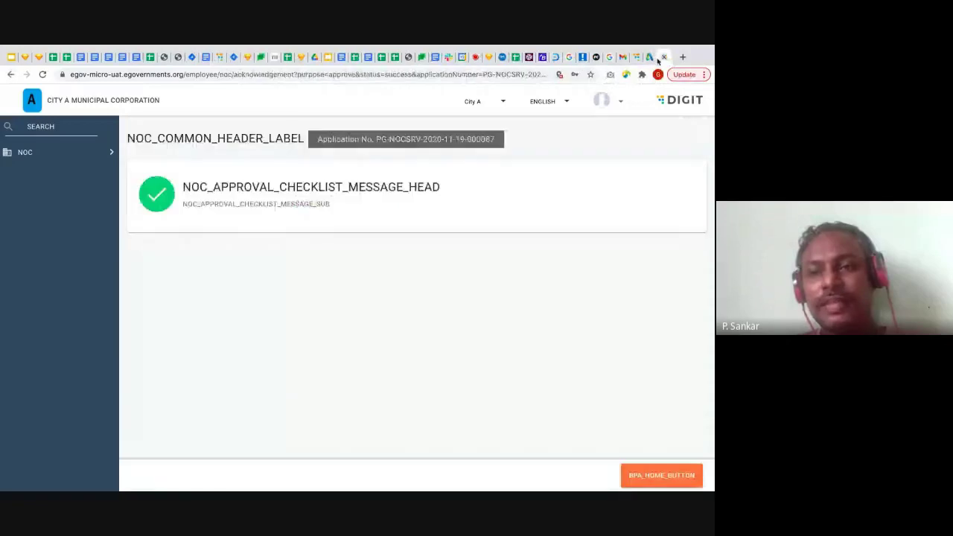
{"action": "left_click", "coordinate": [621, 101]}
{"action": "left_click", "coordinate": [639, 153]}
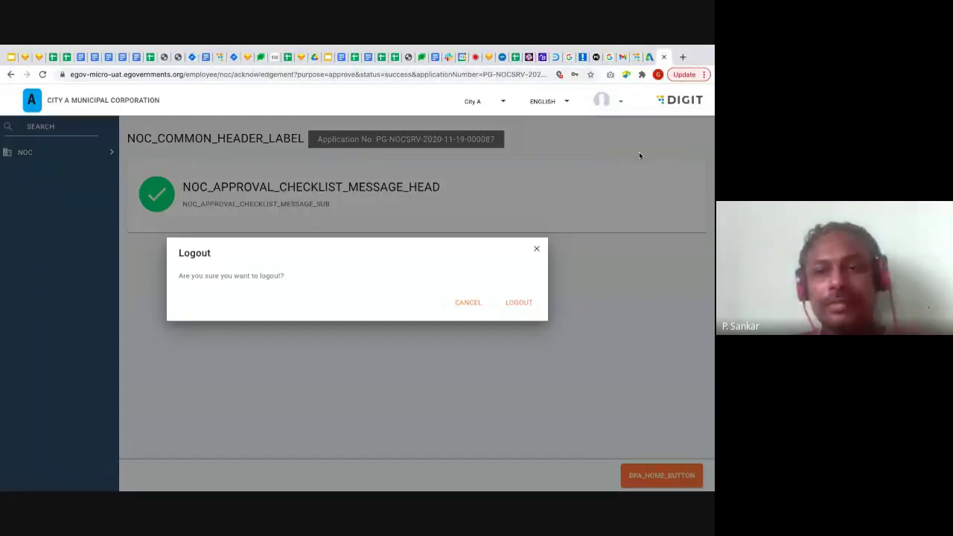
{"action": "left_click", "coordinate": [510, 315]}
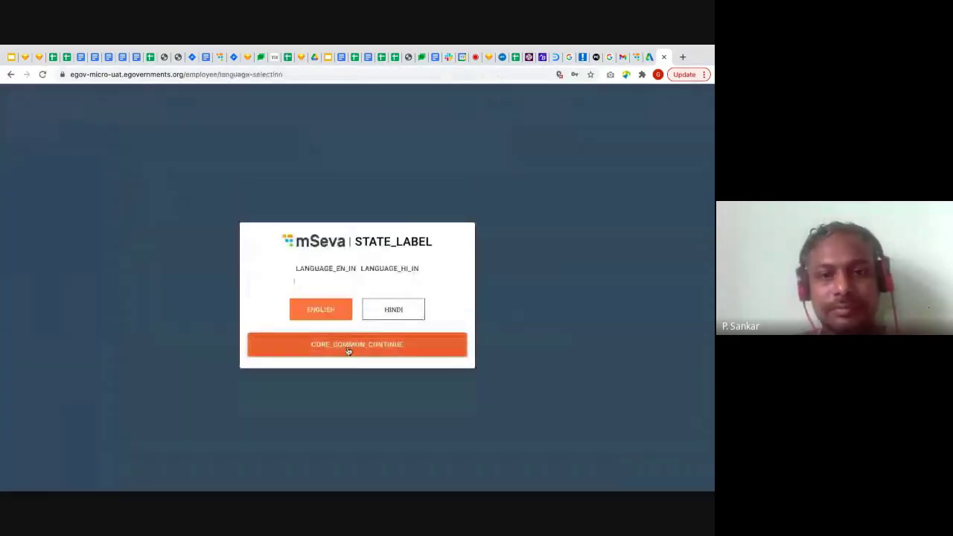
{"action": "left_click", "coordinate": [347, 346]}
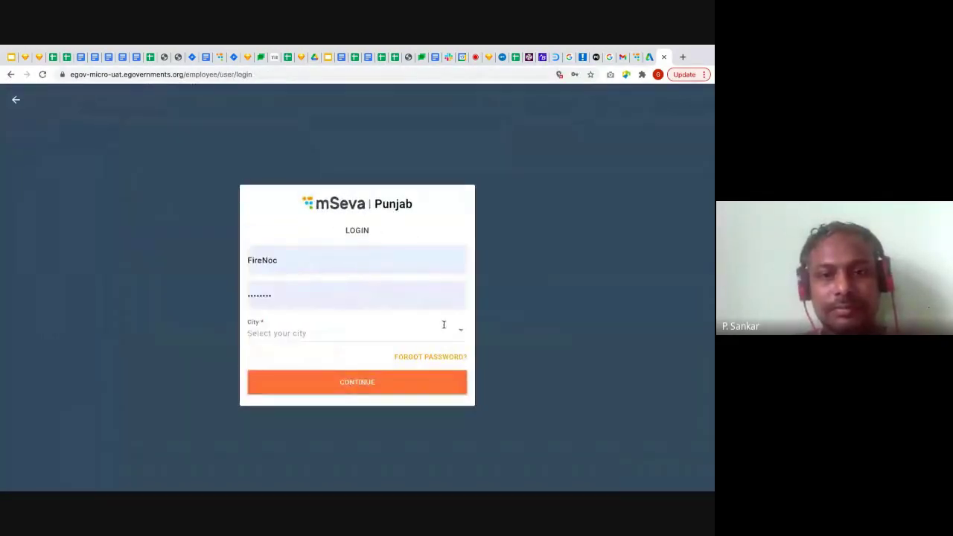
Sign in with the BPANV saved login for City A
{"action": "double_click", "coordinate": [415, 266]}
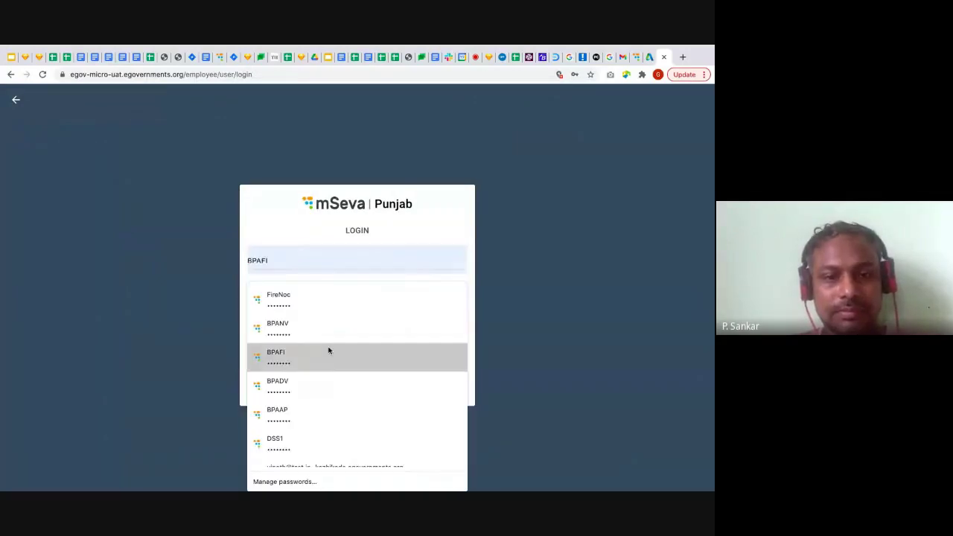
{"action": "left_click", "coordinate": [332, 323]}
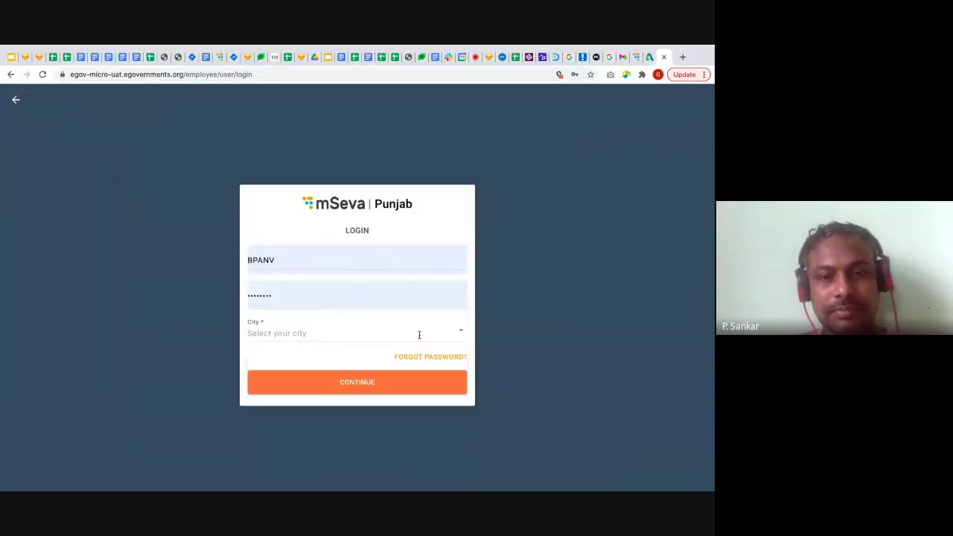
{"action": "left_click", "coordinate": [461, 335]}
{"action": "left_click", "coordinate": [276, 173]}
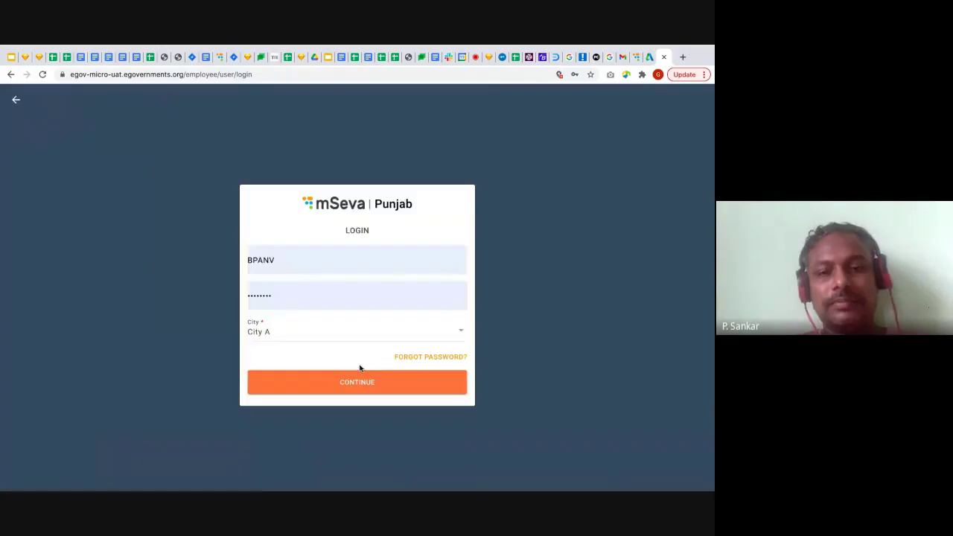
{"action": "left_click", "coordinate": [365, 388]}
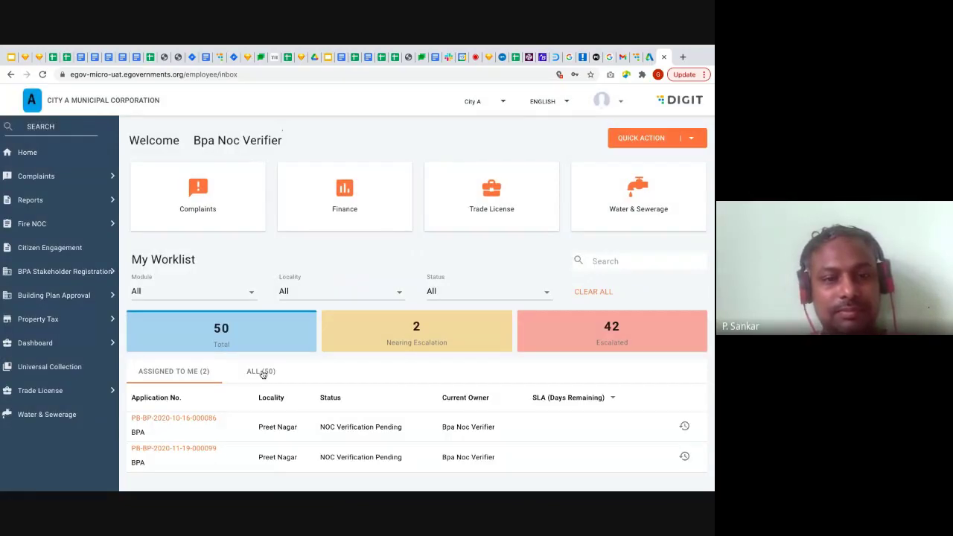
Open the second assigned permit application and check the Fire NOC dates, approval number and uploader
{"action": "left_click", "coordinate": [195, 449]}
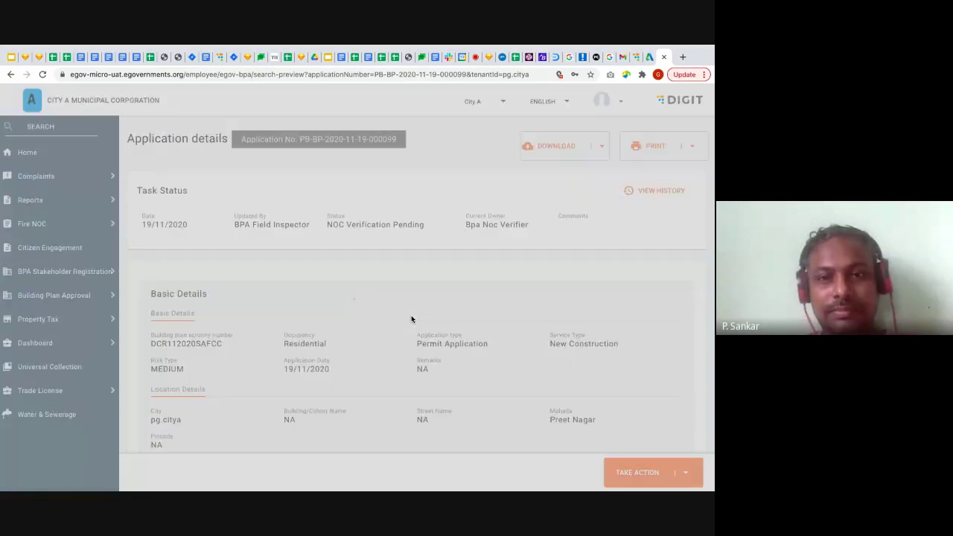
{"action": "scroll", "coordinate": [411, 319], "scroll_direction": "down", "scroll_amount": 10}
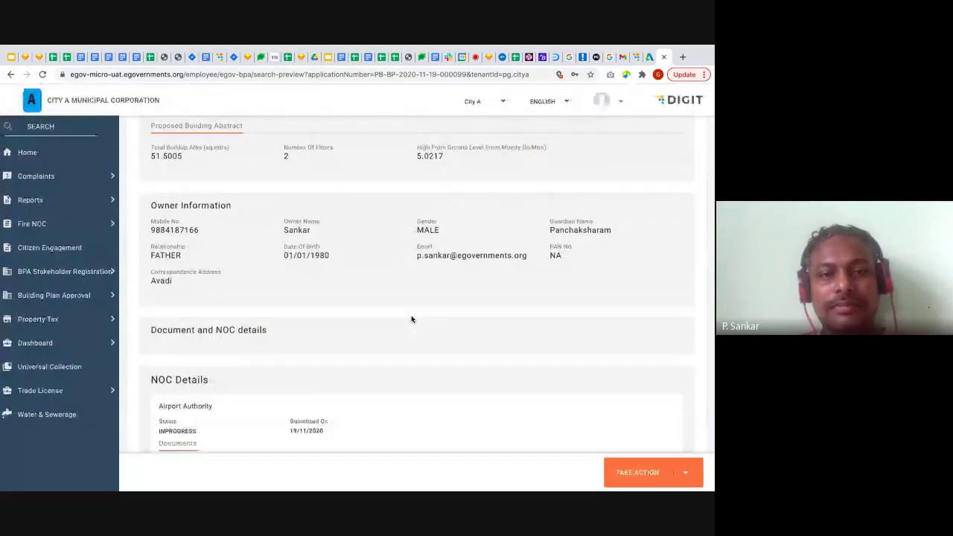
{"action": "scroll", "coordinate": [411, 319], "scroll_direction": "down", "scroll_amount": 10}
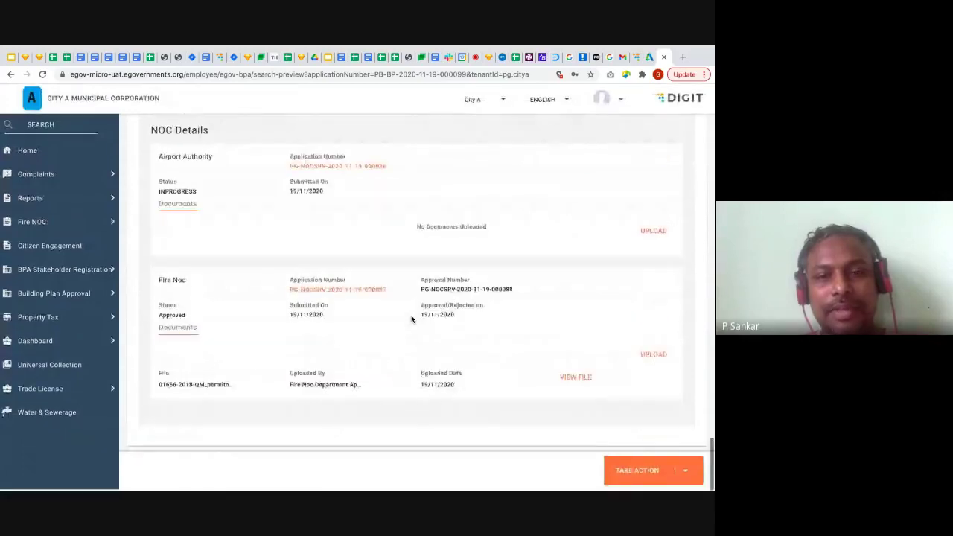
{"action": "triple_click", "coordinate": [179, 315]}
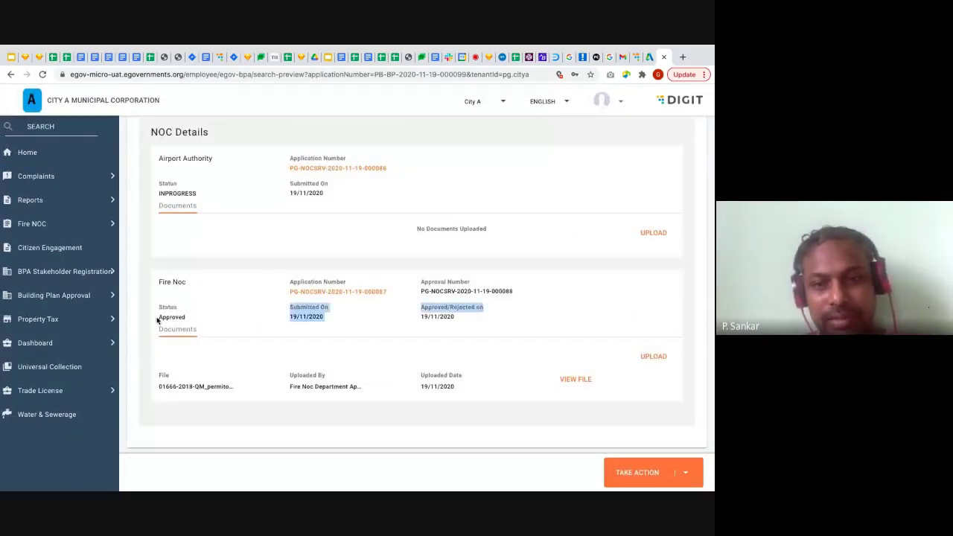
{"action": "left_click", "coordinate": [450, 324]}
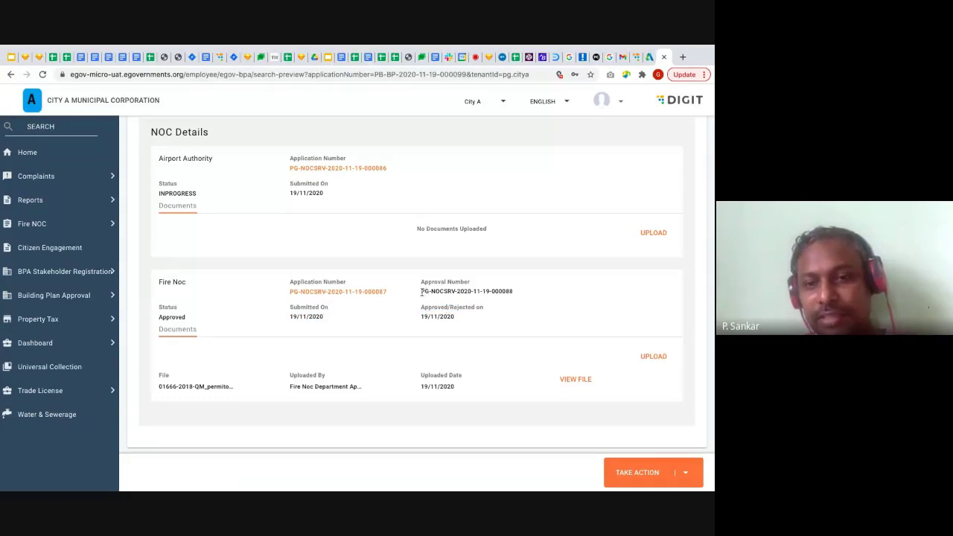
{"action": "left_click_drag", "start_coordinate": [421, 291], "coordinate": [522, 293]}
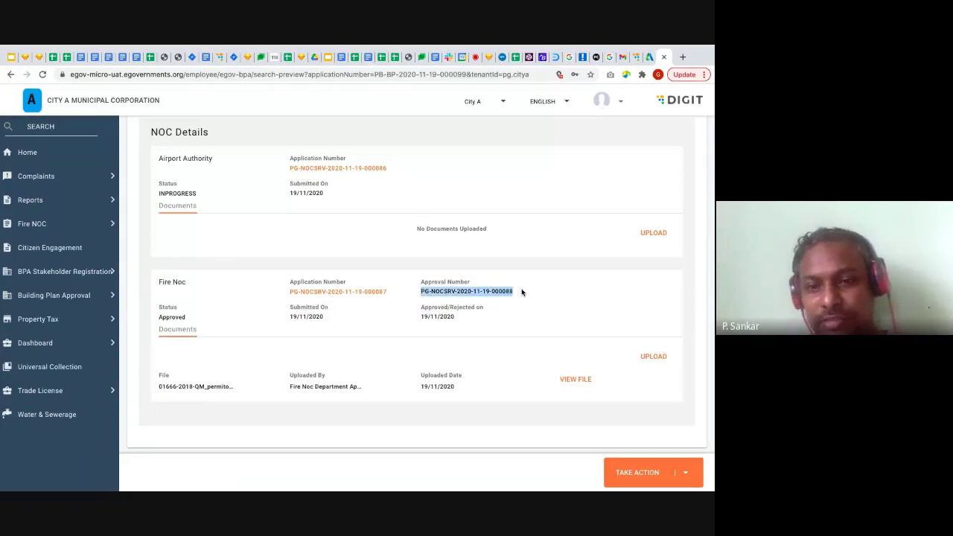
{"action": "left_click", "coordinate": [522, 293]}
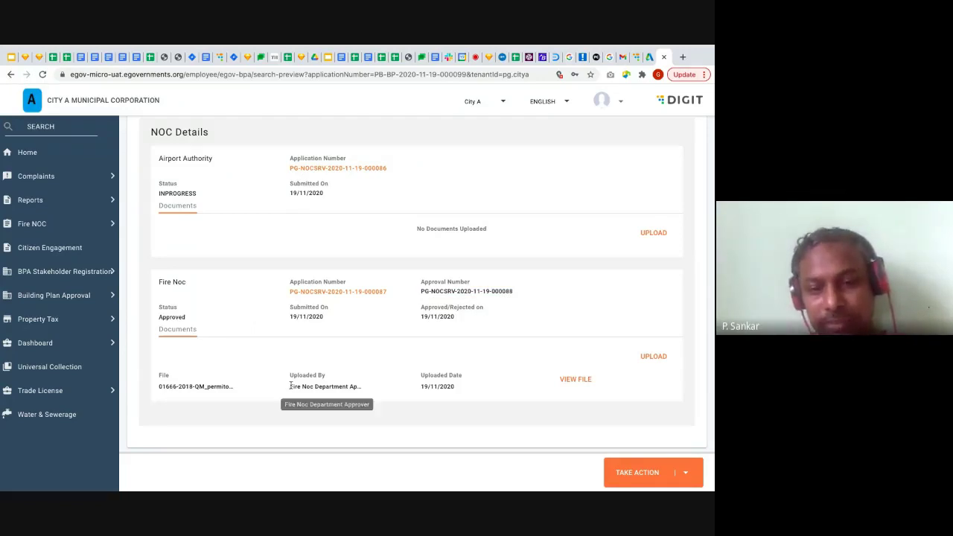
{"action": "left_click_drag", "start_coordinate": [287, 387], "coordinate": [362, 386]}
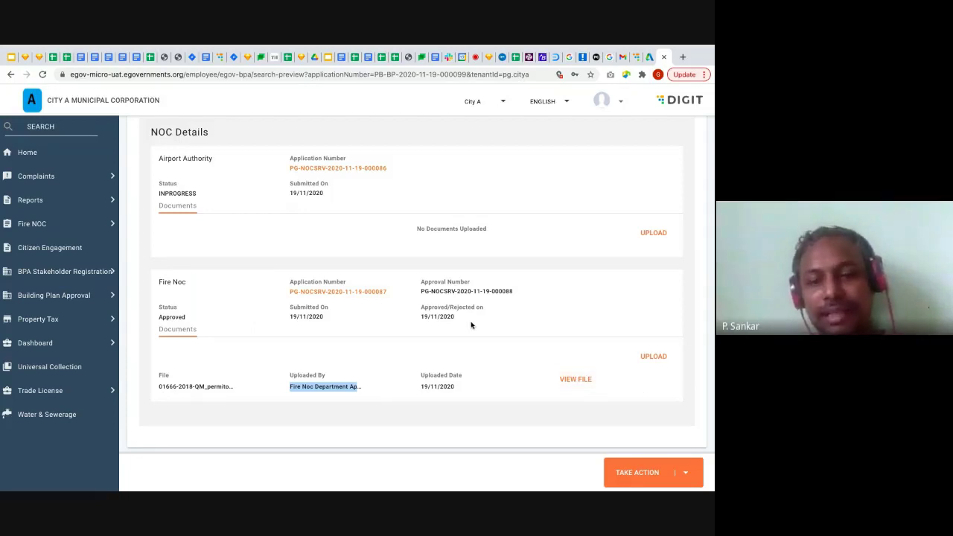
{"action": "left_click", "coordinate": [685, 472]}
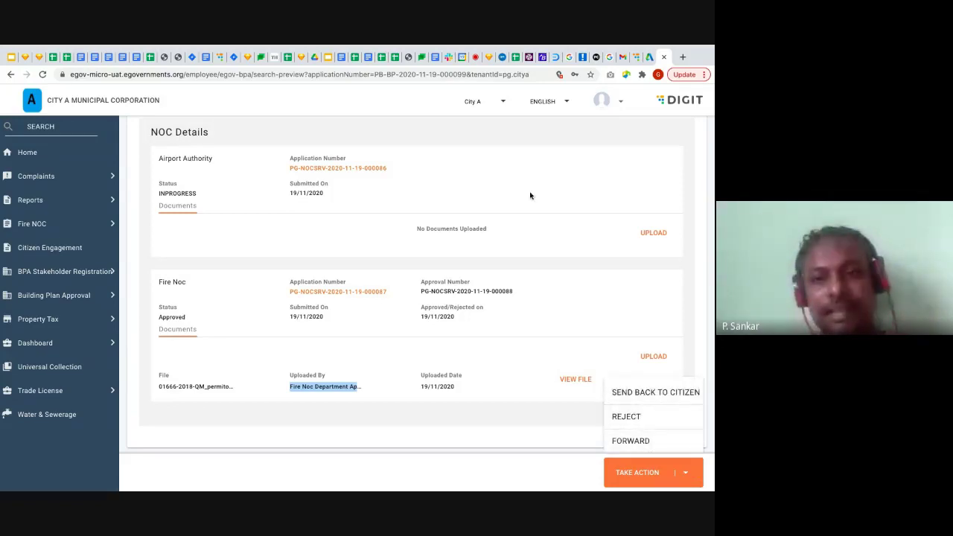
Forward the application to the next approver via Verify and Forward, then confirm logout
{"action": "left_click", "coordinate": [630, 441]}
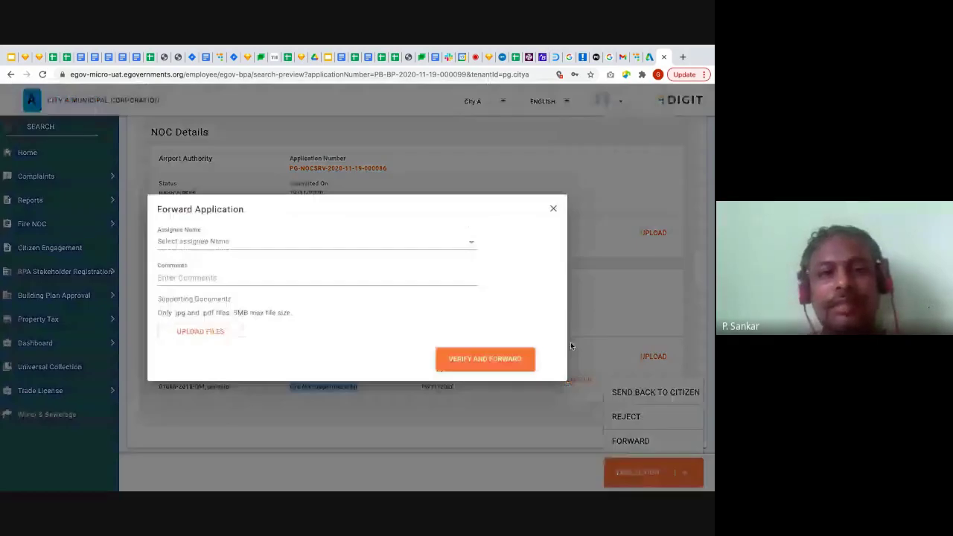
{"action": "left_click", "coordinate": [408, 242]}
{"action": "left_click", "coordinate": [408, 284]}
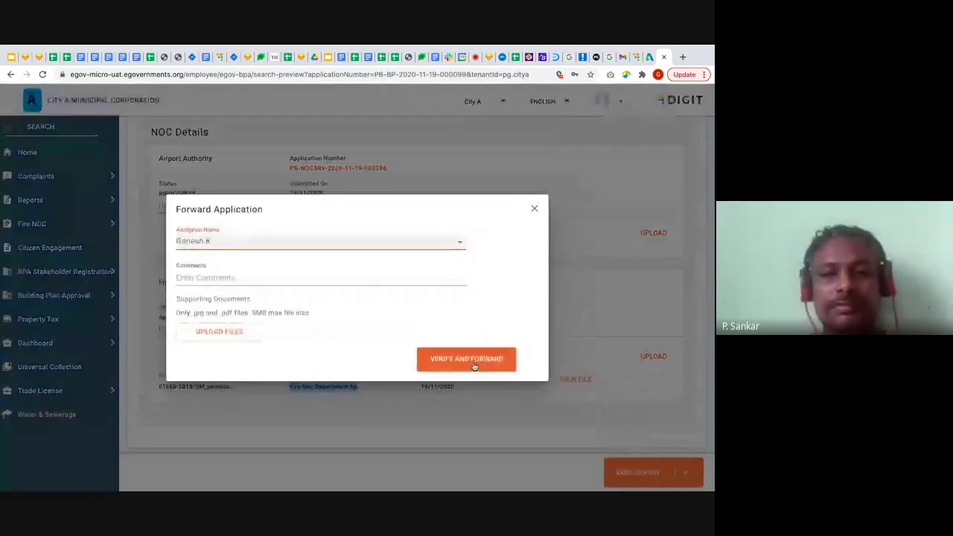
{"action": "left_click", "coordinate": [473, 362]}
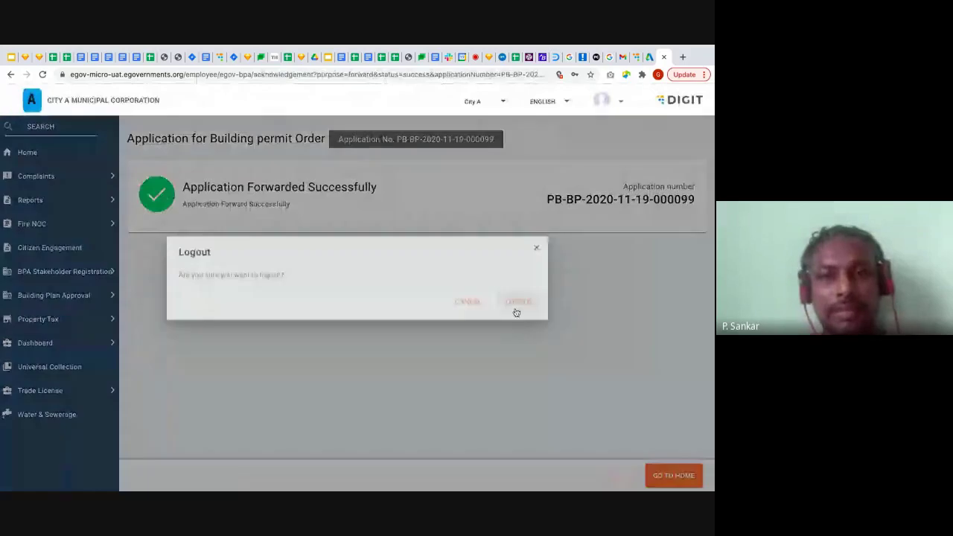
{"action": "left_click", "coordinate": [516, 310]}
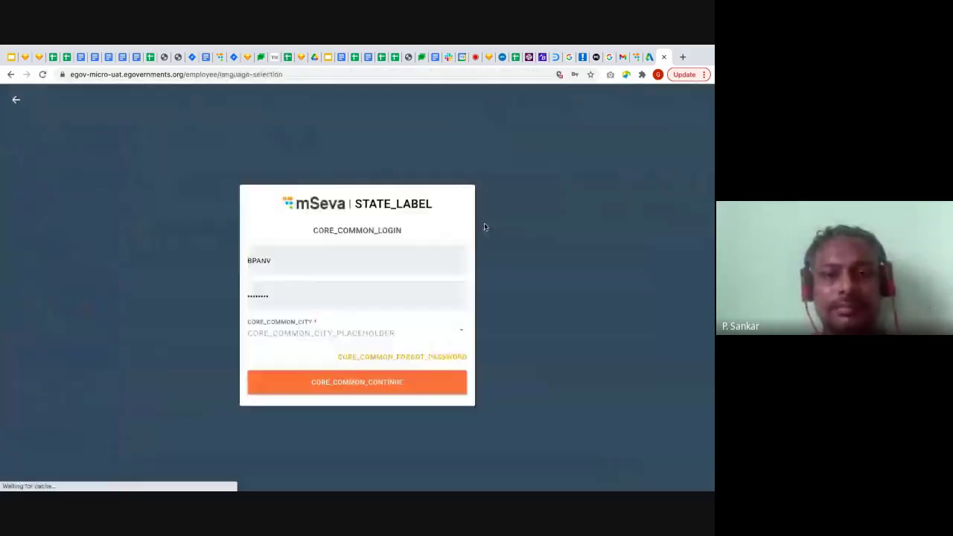
Sign in with the BPA approver's saved login for City A
{"action": "left_click", "coordinate": [377, 266]}
{"action": "left_click", "coordinate": [318, 359]}
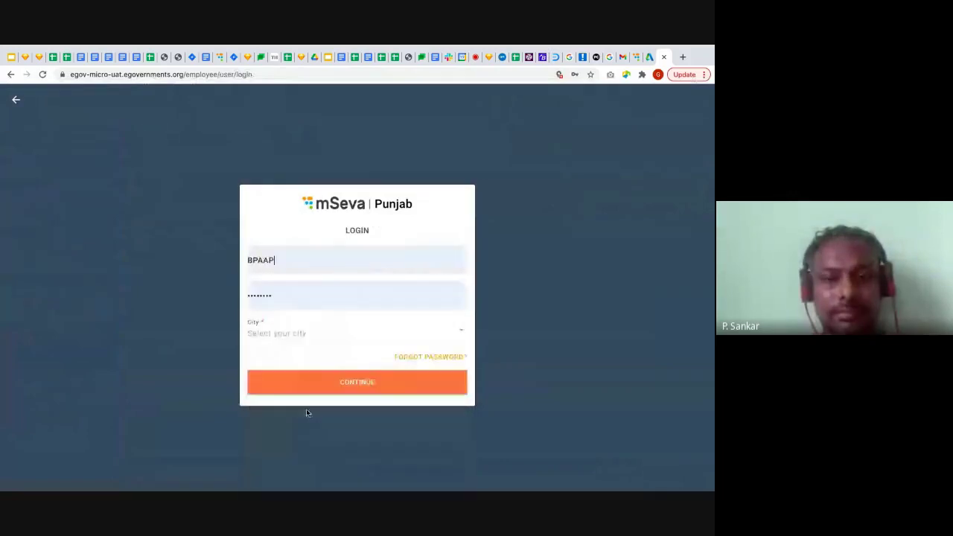
{"action": "left_click", "coordinate": [409, 335]}
{"action": "left_click", "coordinate": [294, 173]}
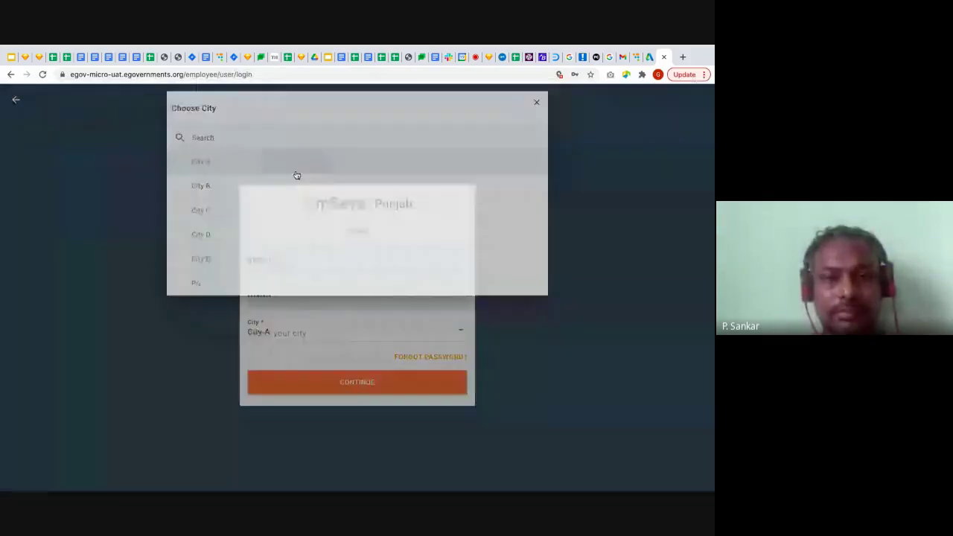
{"action": "left_click", "coordinate": [353, 382]}
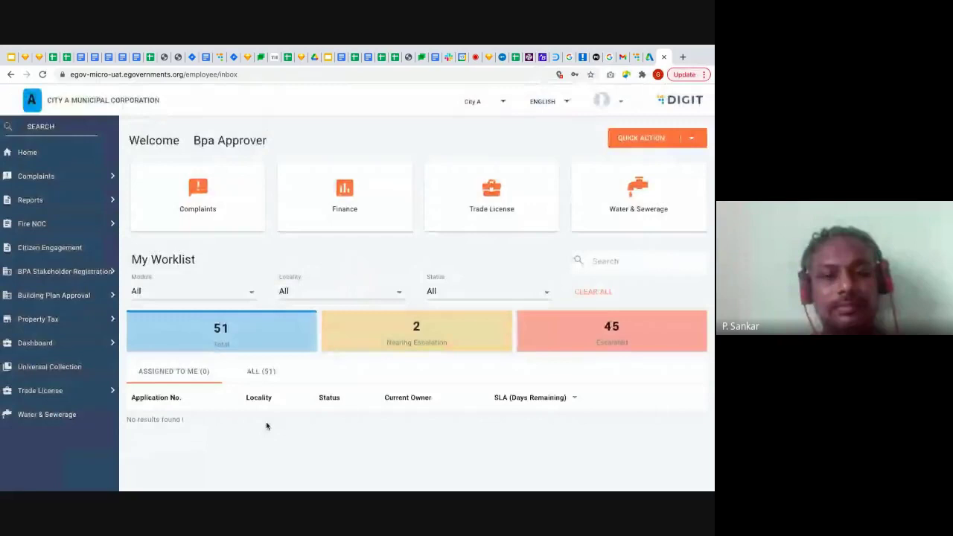
Filter ALL worklist applications to the BPA module and open a Preet Nagar application
{"action": "left_click", "coordinate": [265, 370]}
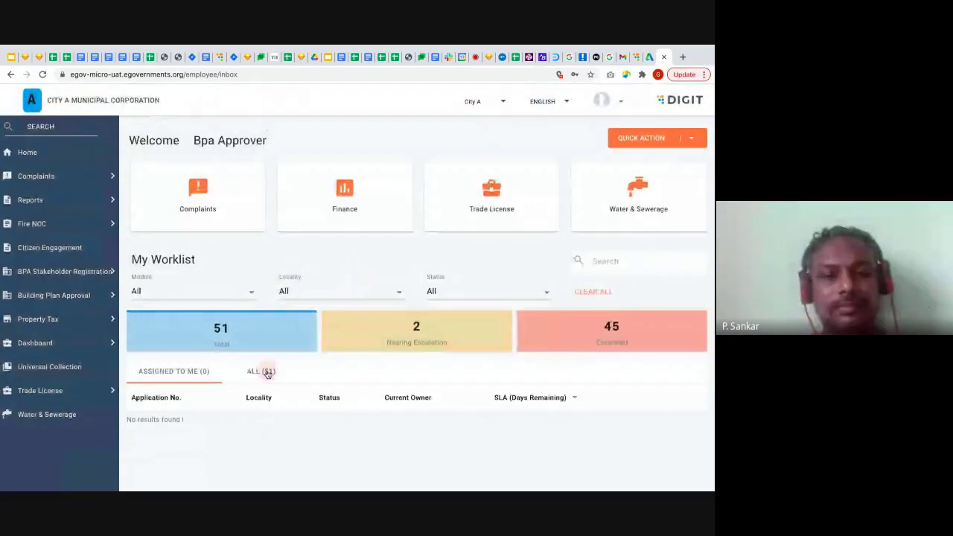
{"action": "left_click", "coordinate": [249, 297]}
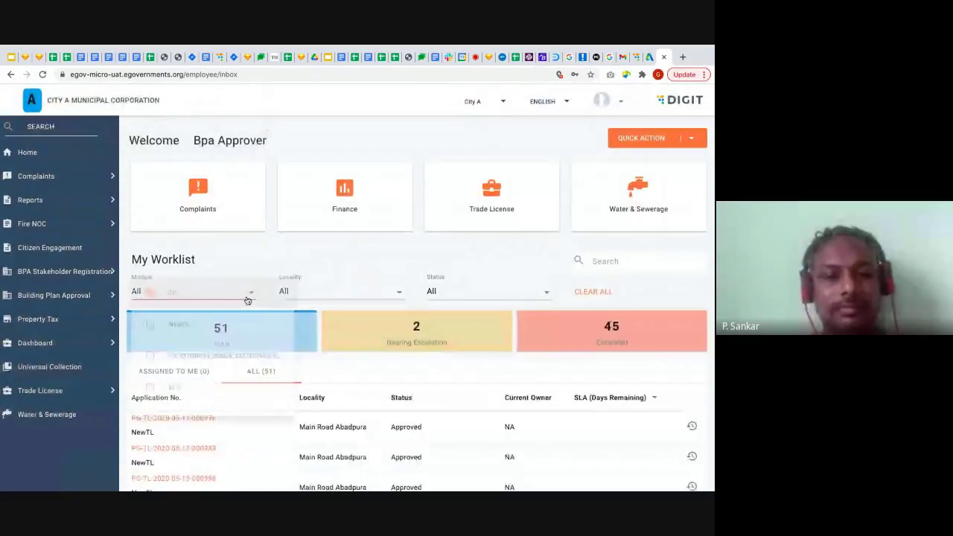
{"action": "left_click", "coordinate": [210, 385]}
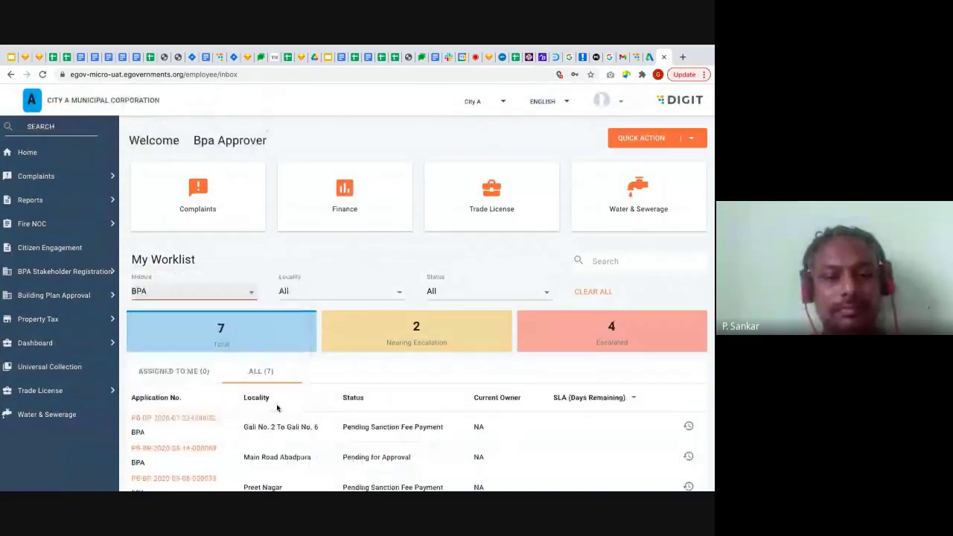
{"action": "scroll", "coordinate": [277, 408], "scroll_direction": "down", "scroll_amount": 3}
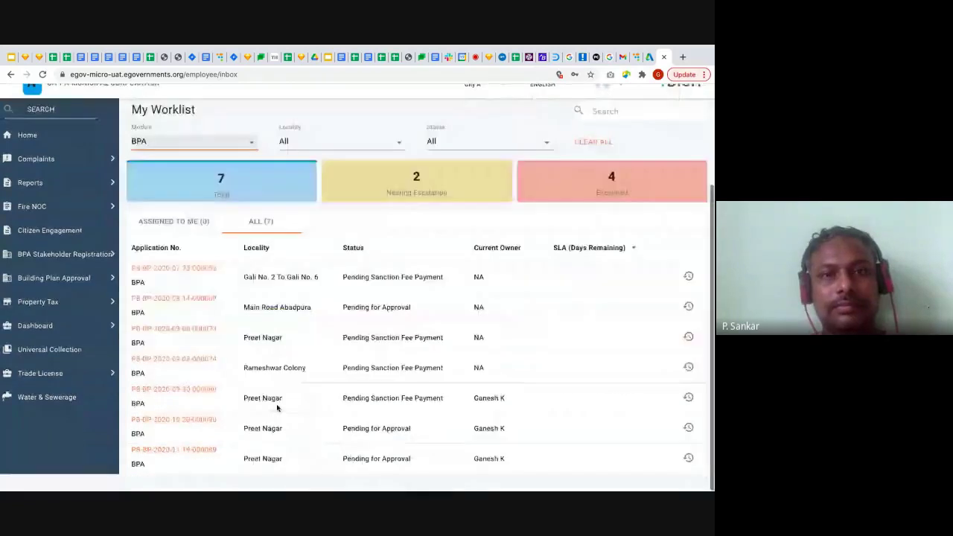
{"action": "left_click", "coordinate": [248, 404]}
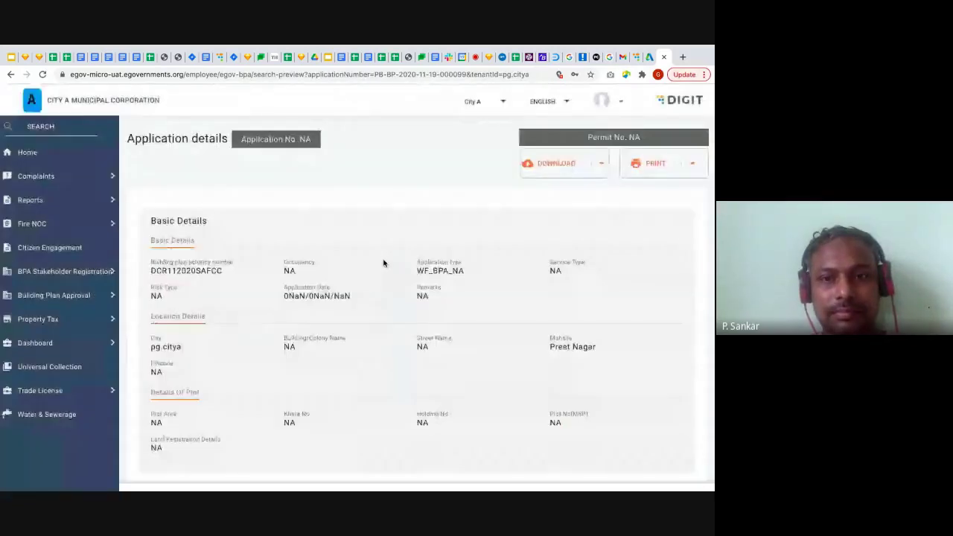
{"action": "scroll", "coordinate": [375, 329], "scroll_direction": "down", "scroll_amount": 4}
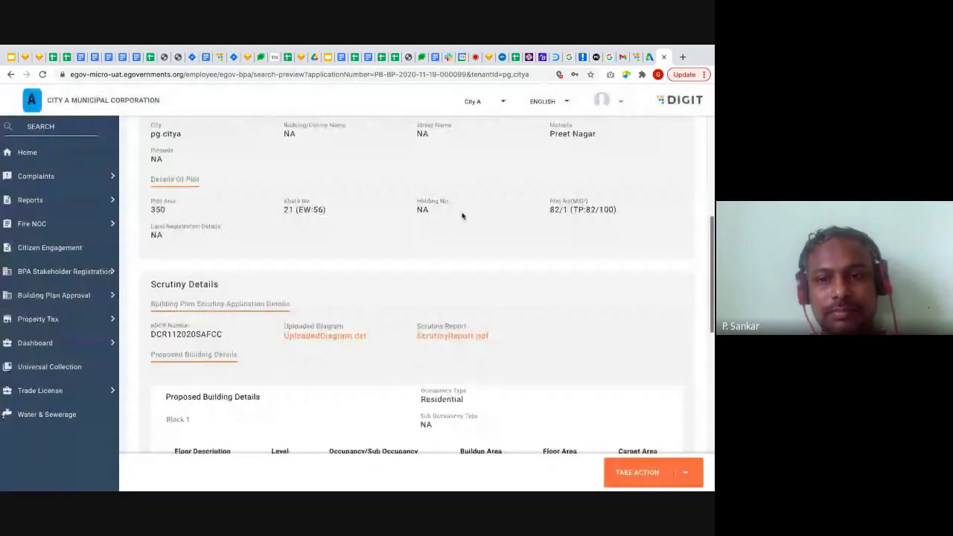
{"action": "scroll", "coordinate": [461, 213], "scroll_direction": "down", "scroll_amount": 10}
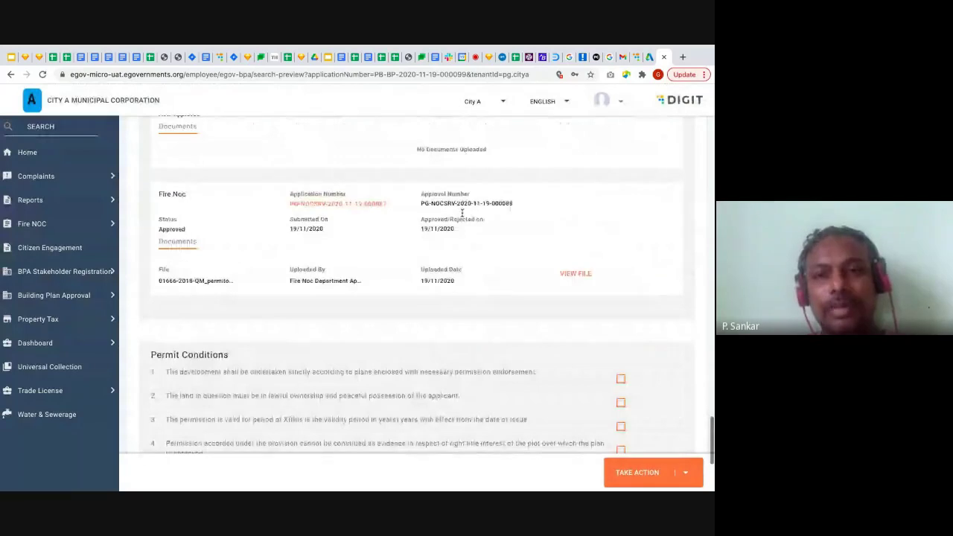
{"action": "scroll", "coordinate": [461, 213], "scroll_direction": "down", "scroll_amount": 3}
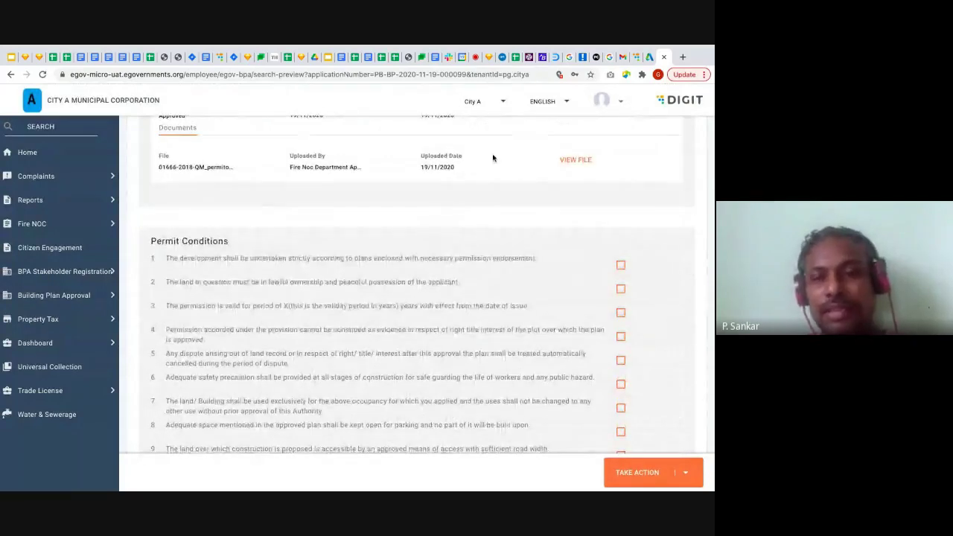
{"action": "scroll", "coordinate": [483, 177], "scroll_direction": "up", "scroll_amount": 1}
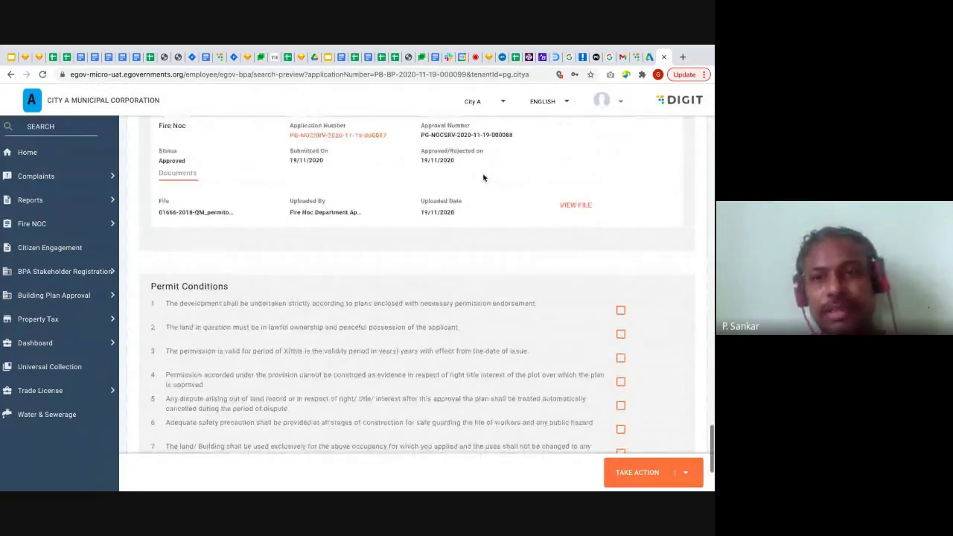
{"action": "scroll", "coordinate": [483, 177], "scroll_direction": "up", "scroll_amount": 2}
{"action": "scroll", "coordinate": [483, 177], "scroll_direction": "down", "scroll_amount": 2}
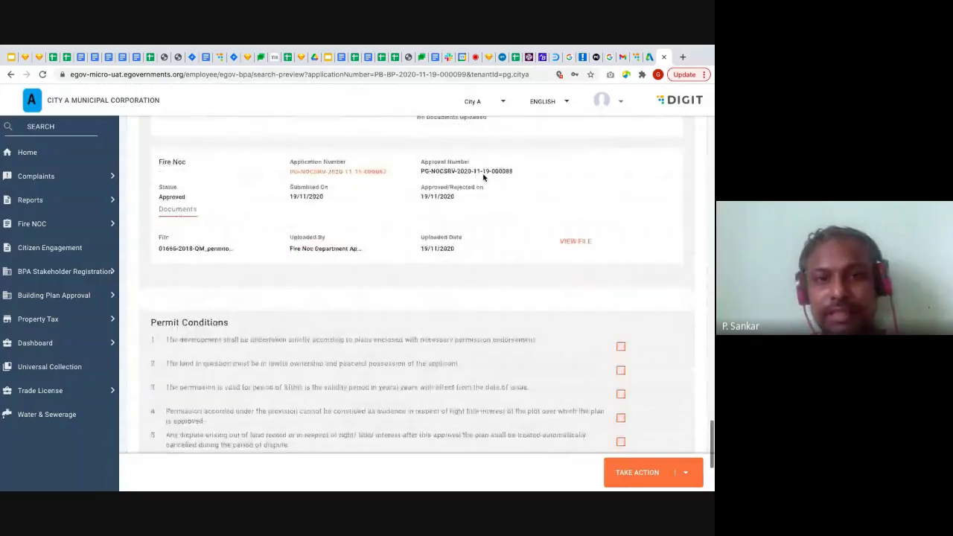
{"action": "scroll", "coordinate": [483, 177], "scroll_direction": "down", "scroll_amount": 4}
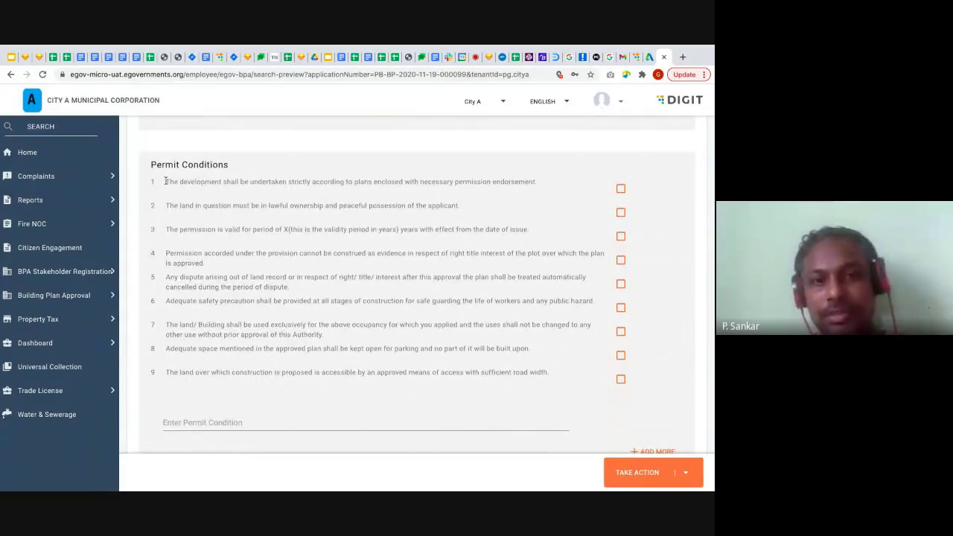
{"action": "left_click_drag", "start_coordinate": [166, 181], "coordinate": [548, 372]}
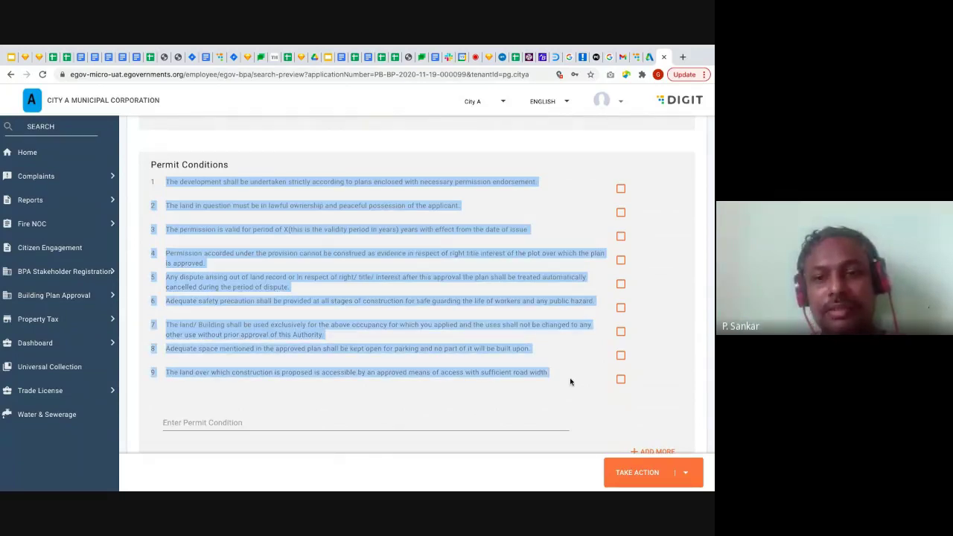
{"action": "left_click", "coordinate": [570, 382]}
{"action": "left_click", "coordinate": [290, 420]}
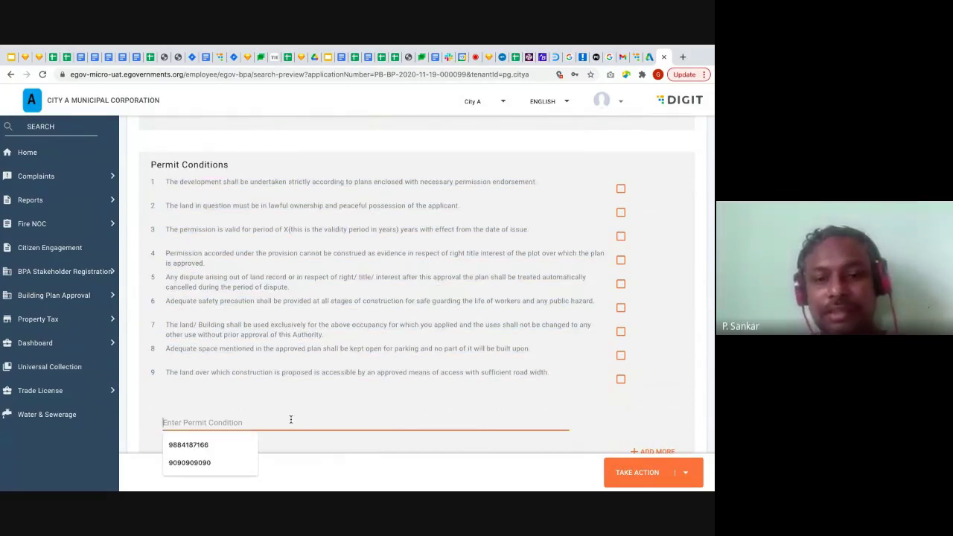
{"action": "left_click", "coordinate": [362, 390]}
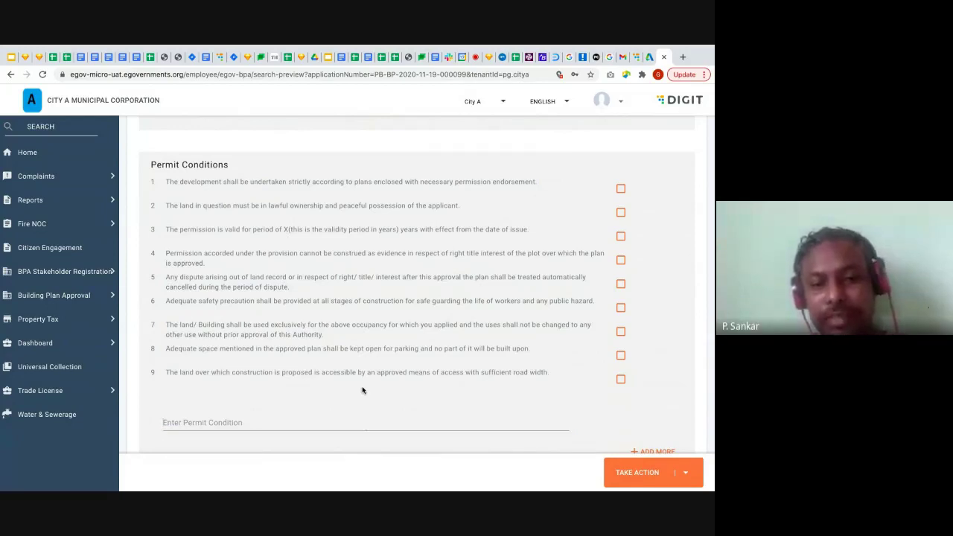
{"action": "scroll", "coordinate": [363, 390], "scroll_direction": "down", "scroll_amount": 1}
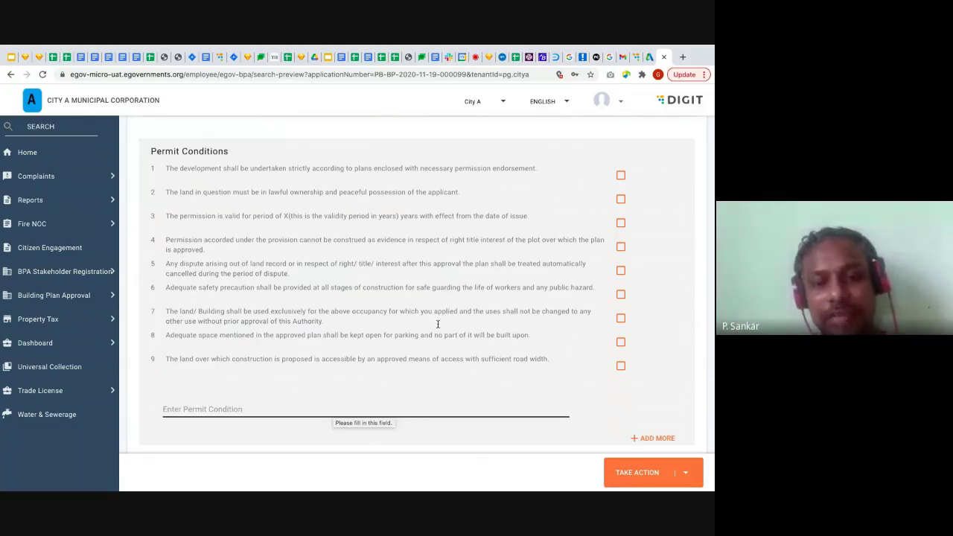
Tick permit conditions 1, 3, 4 and 5
{"action": "left_click", "coordinate": [621, 176]}
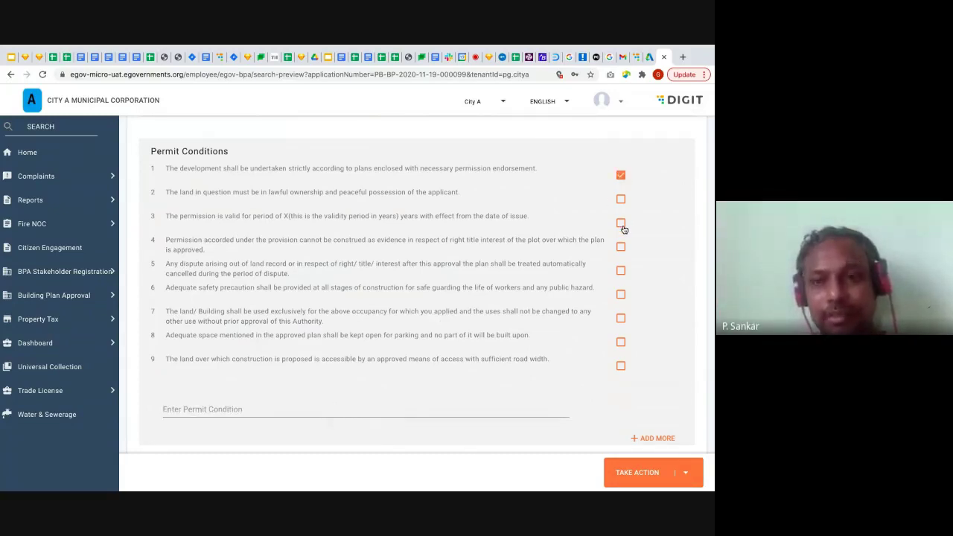
{"action": "left_click", "coordinate": [621, 224]}
{"action": "left_click", "coordinate": [621, 246]}
{"action": "left_click", "coordinate": [621, 270]}
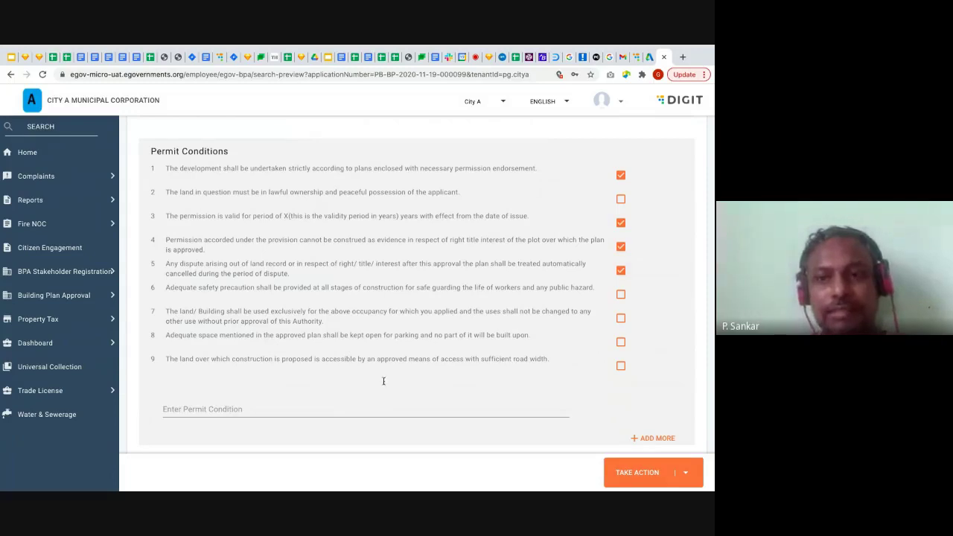
Add a custom permit condition reading 'Test the conditions...'
{"action": "left_click", "coordinate": [363, 408]}
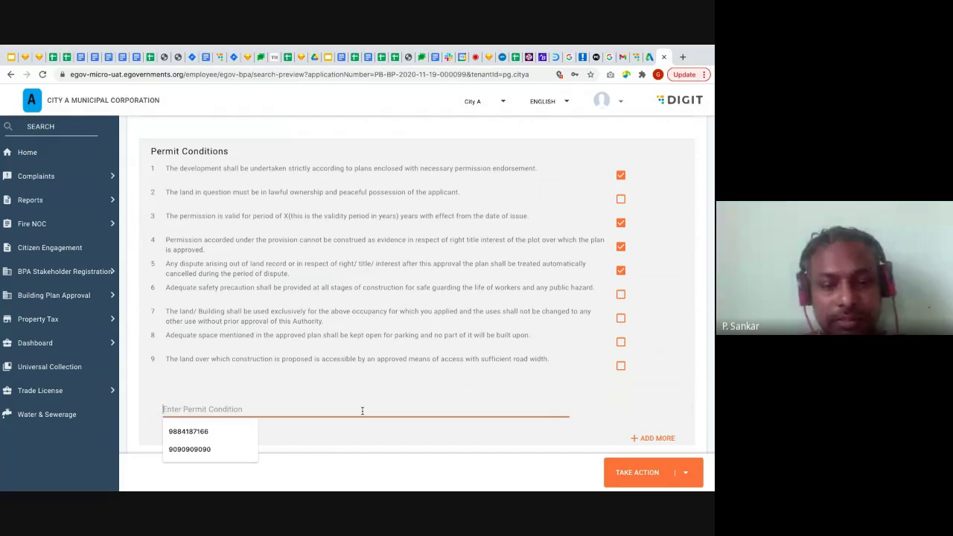
{"action": "type", "text": "Test the "}
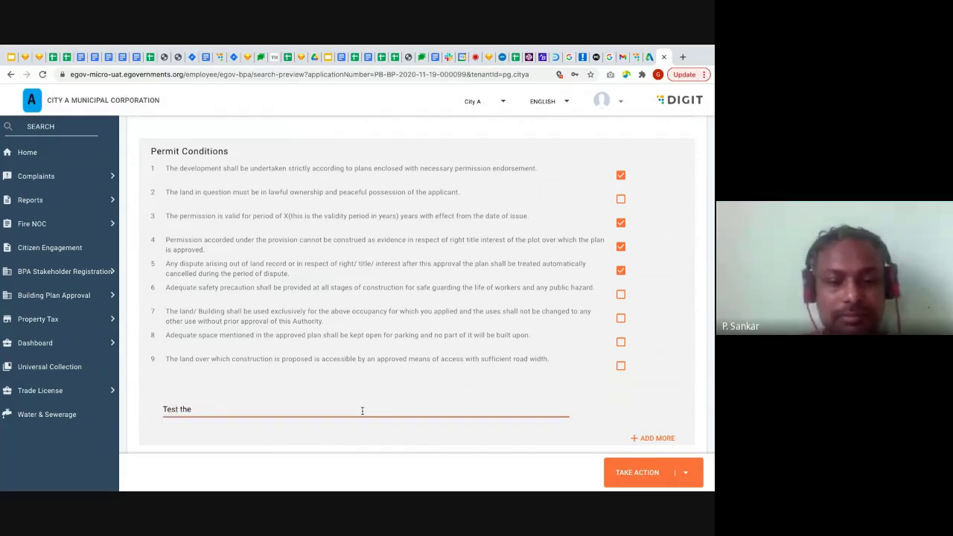
{"action": "type", "text": "conditions..."}
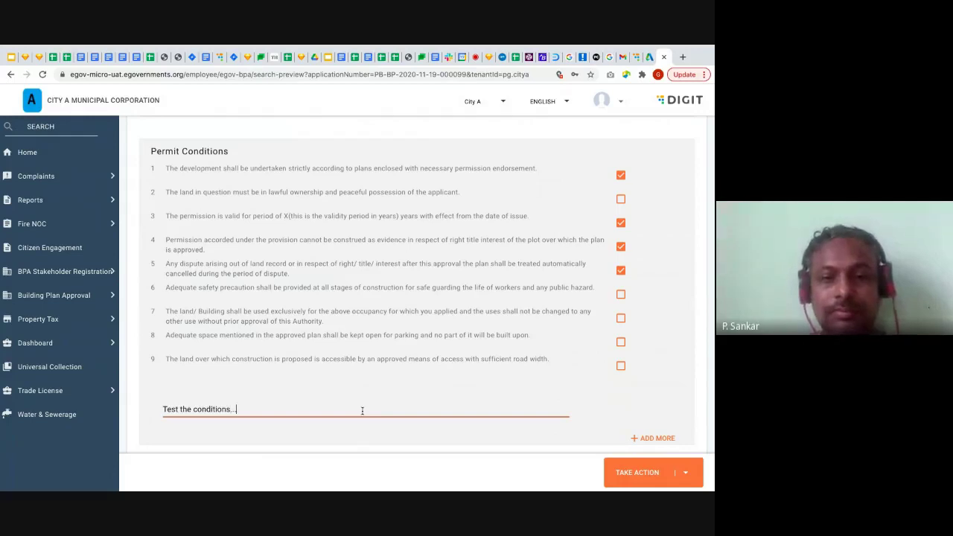
{"action": "left_click", "coordinate": [502, 440]}
{"action": "scroll", "coordinate": [502, 440], "scroll_direction": "down", "scroll_amount": 1}
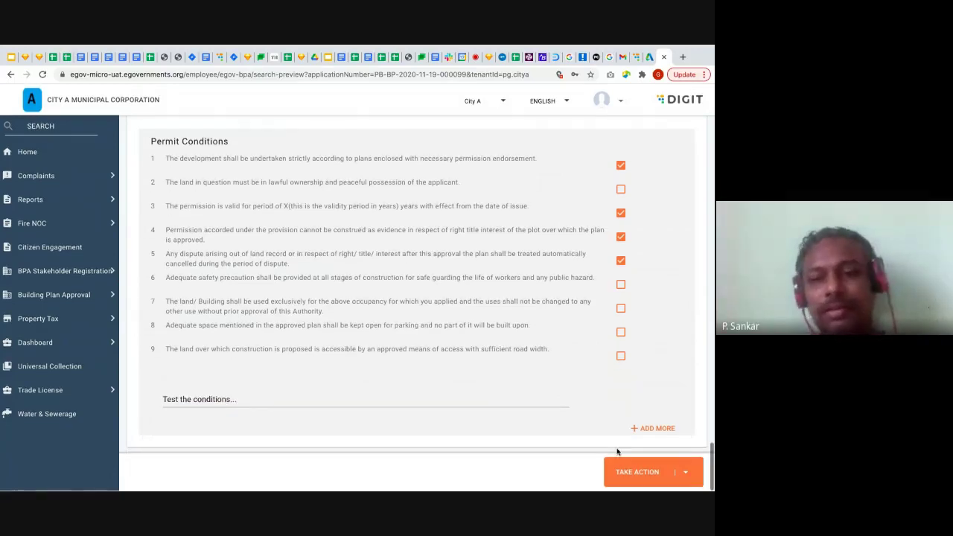
Choose Approve from Take Action and confirm it in the Approve Application dialog
{"action": "left_click", "coordinate": [637, 472]}
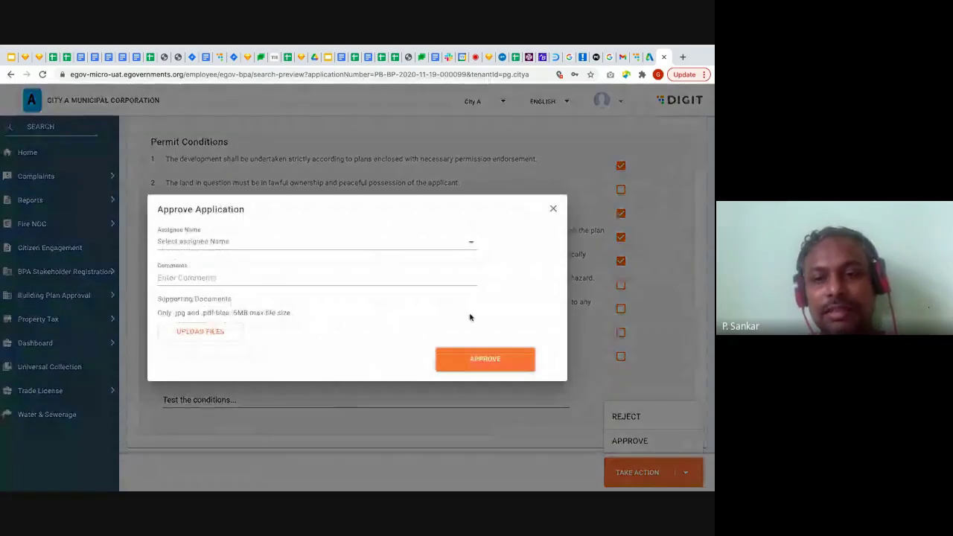
{"action": "left_click", "coordinate": [494, 353]}
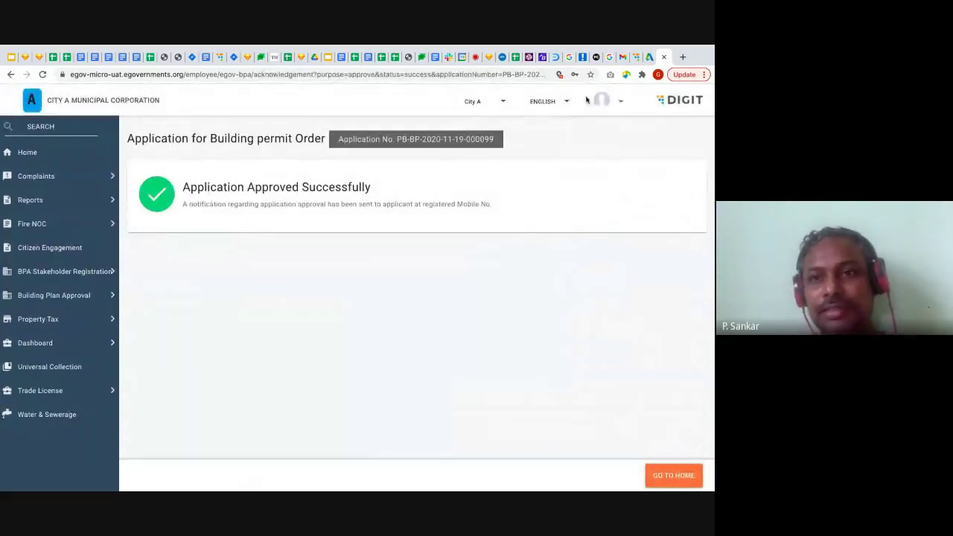
Open the newest Building Plan Approval application and proceed to pay its Rs 500 sanction fee
{"action": "left_click", "coordinate": [635, 58]}
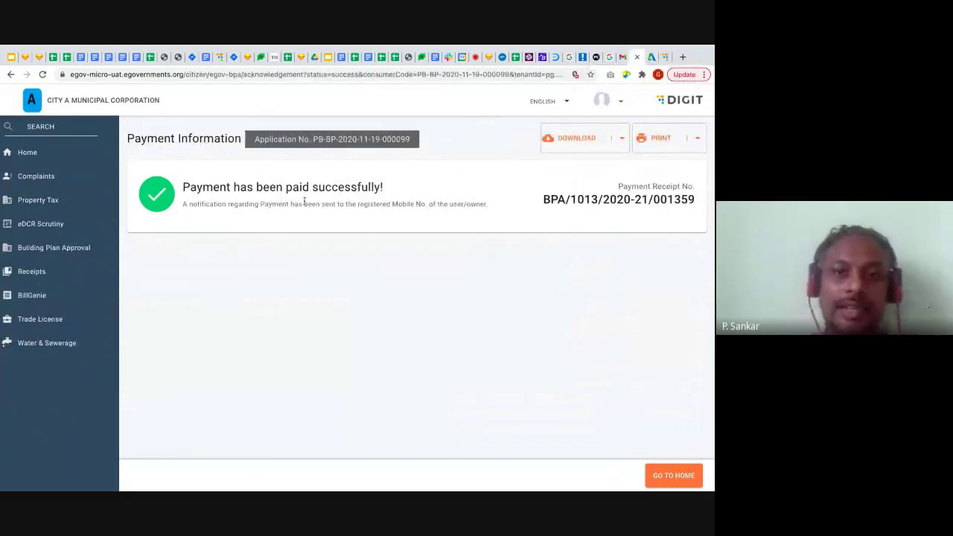
{"action": "left_click", "coordinate": [57, 248]}
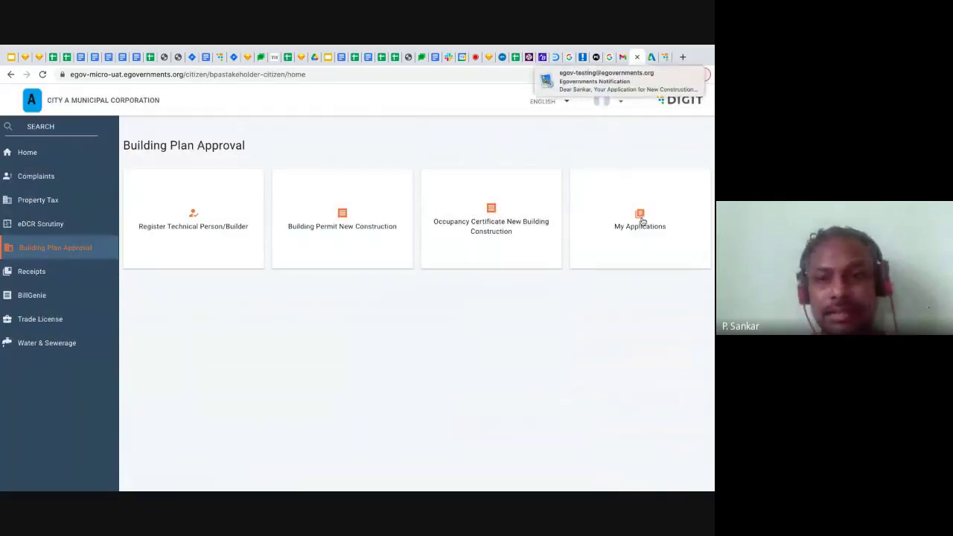
{"action": "left_click", "coordinate": [639, 222]}
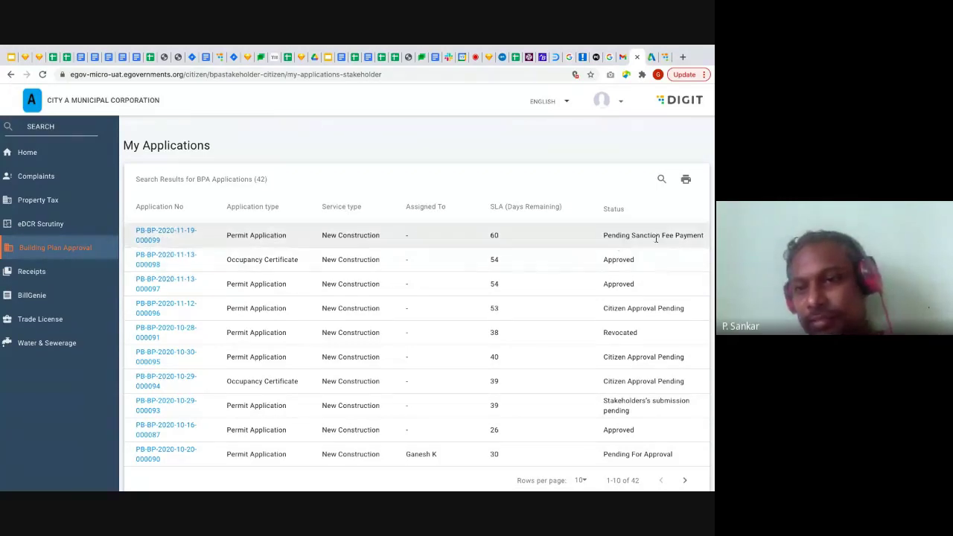
{"action": "left_click", "coordinate": [170, 235]}
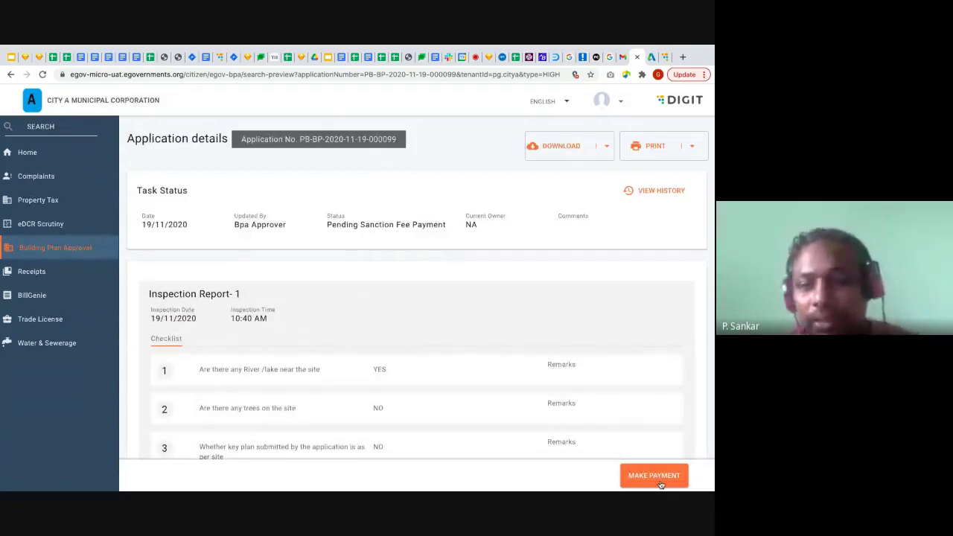
{"action": "left_click", "coordinate": [670, 479]}
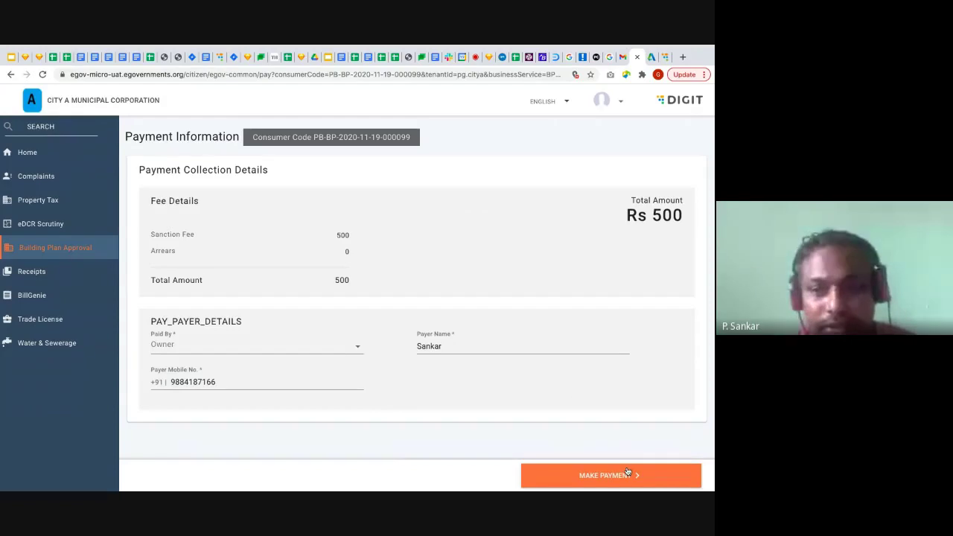
{"action": "left_click", "coordinate": [633, 475]}
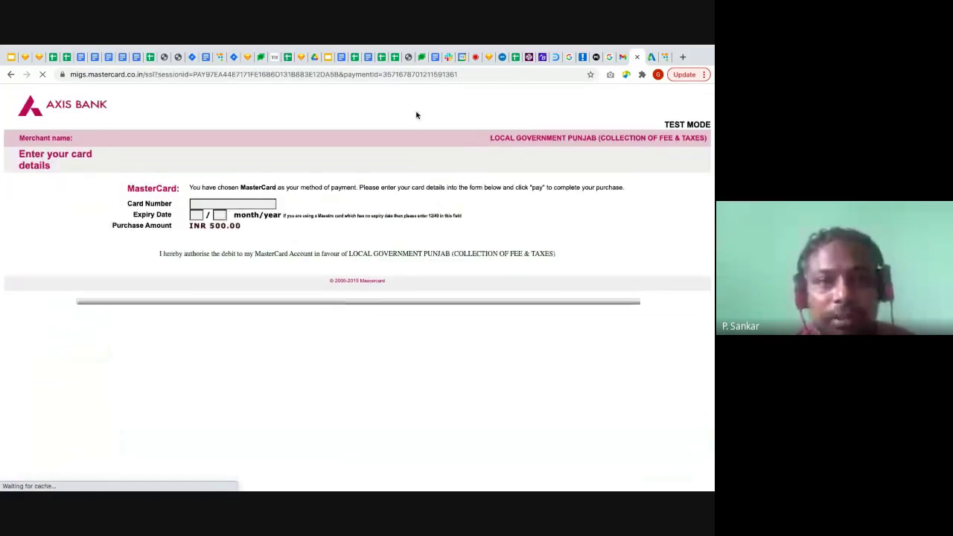
Pay the INR 500 fee with the saved Mastercard and approve the successful test authentication
{"action": "left_click", "coordinate": [246, 209]}
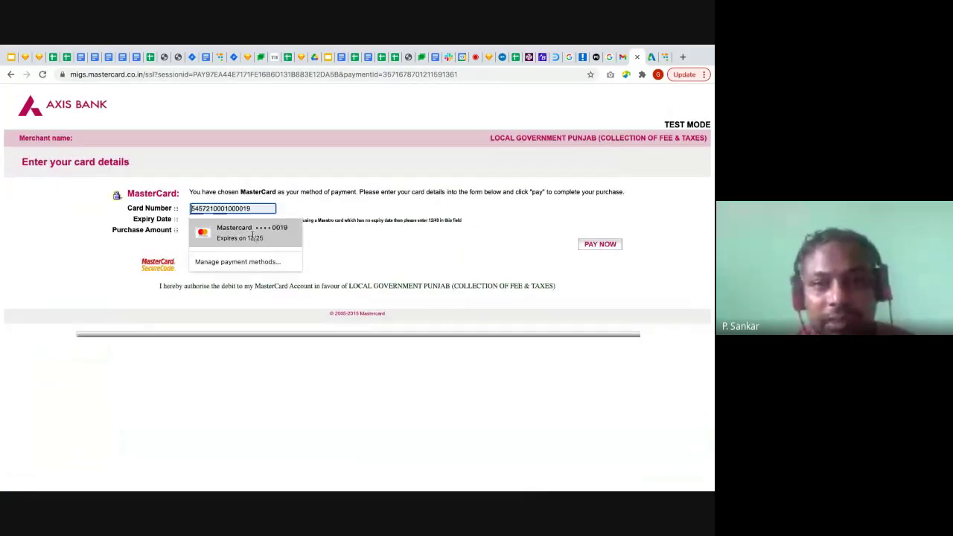
{"action": "left_click", "coordinate": [251, 233]}
{"action": "left_click", "coordinate": [609, 246]}
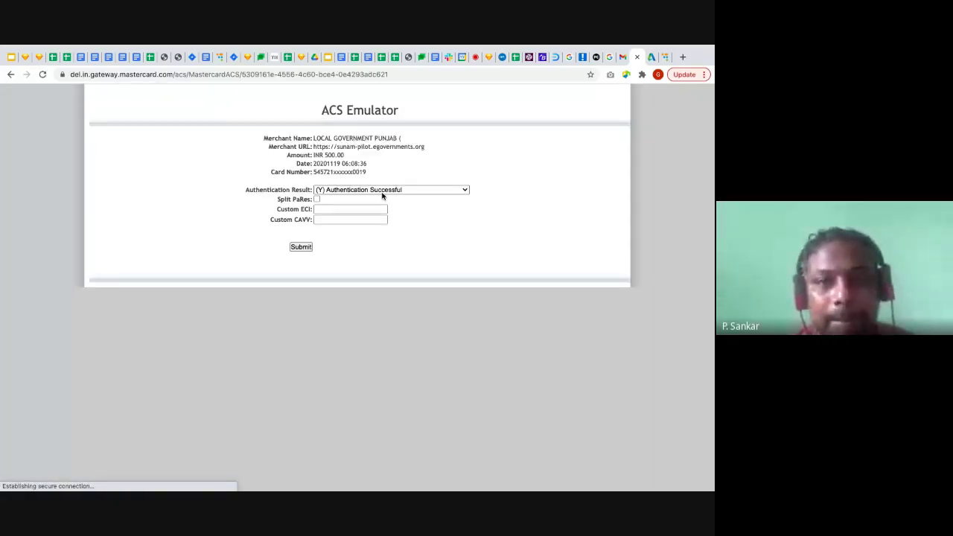
{"action": "left_click", "coordinate": [295, 249]}
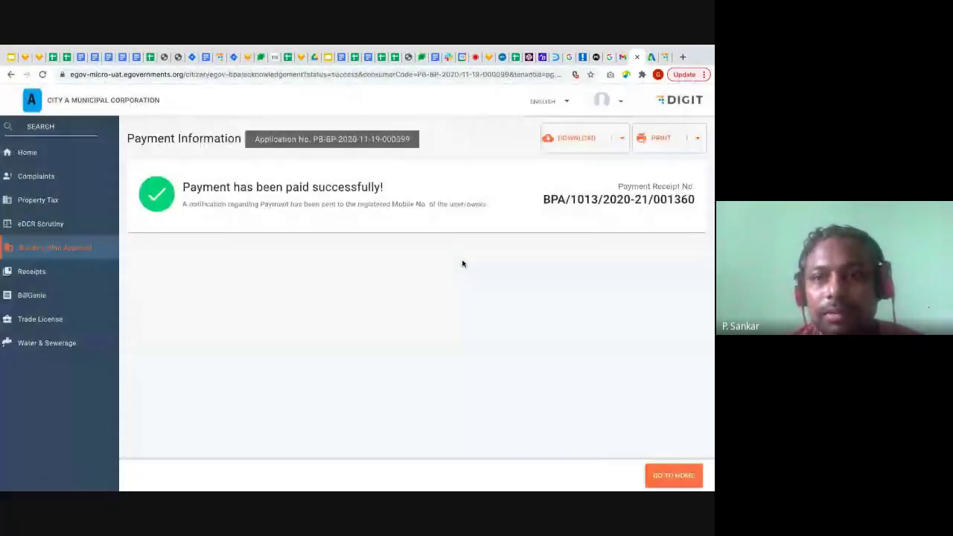
Open the Permit Order PDF from the DOWNLOAD dropdown
{"action": "left_click", "coordinate": [603, 141]}
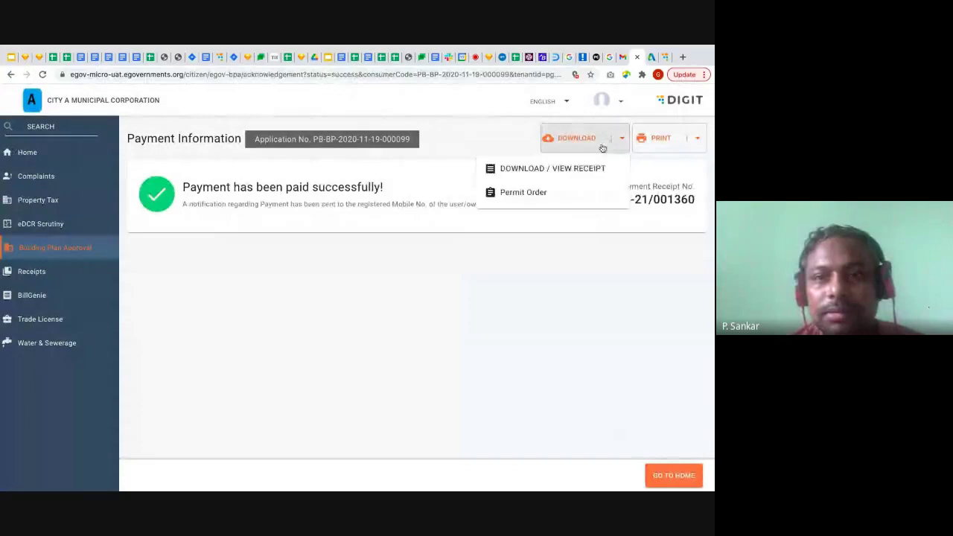
{"action": "left_click", "coordinate": [522, 194]}
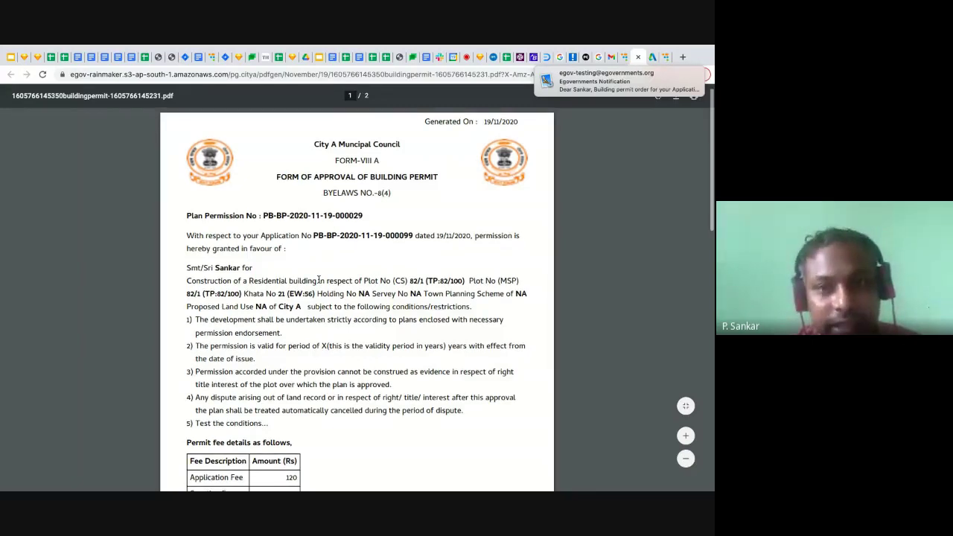
Scroll down the permit and highlight the Application Fee and Sanction Fee rows
{"action": "scroll", "coordinate": [318, 280], "scroll_direction": "down", "scroll_amount": 1}
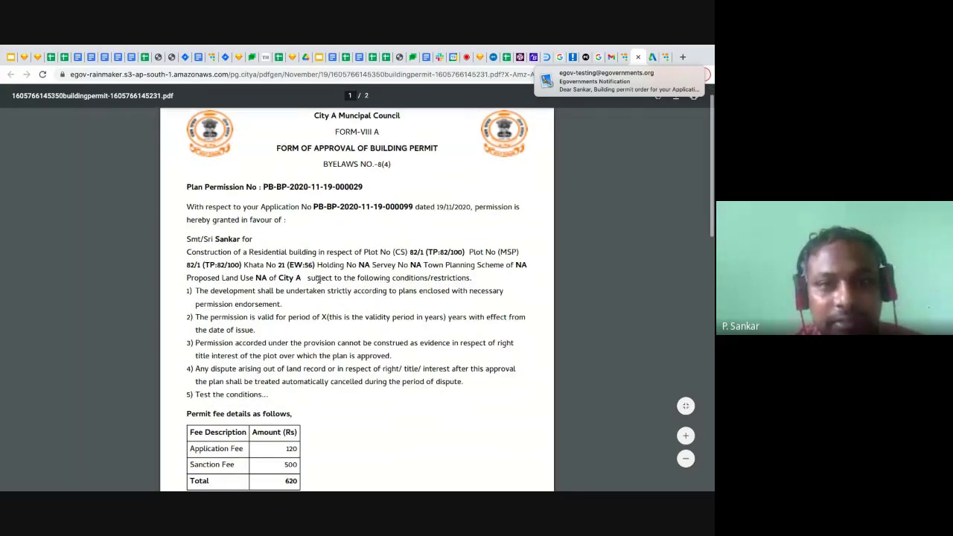
{"action": "scroll", "coordinate": [319, 280], "scroll_direction": "down", "scroll_amount": 1}
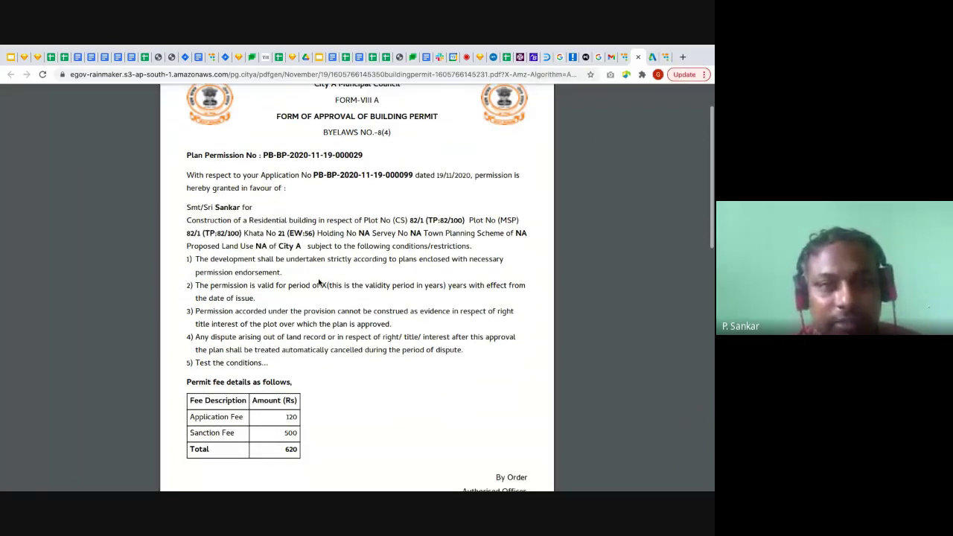
{"action": "scroll", "coordinate": [240, 204], "scroll_direction": "down", "scroll_amount": 2}
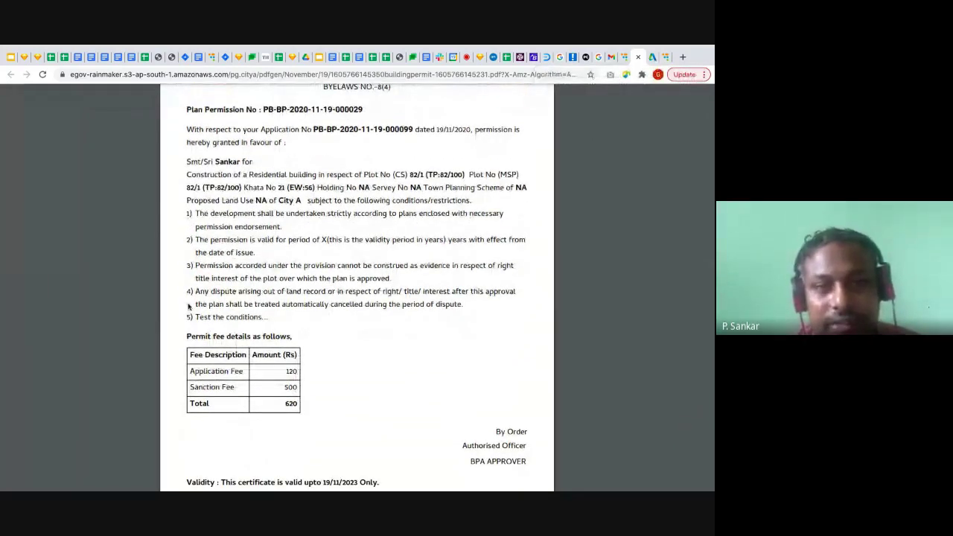
{"action": "left_click_drag", "start_coordinate": [189, 306], "coordinate": [265, 335]}
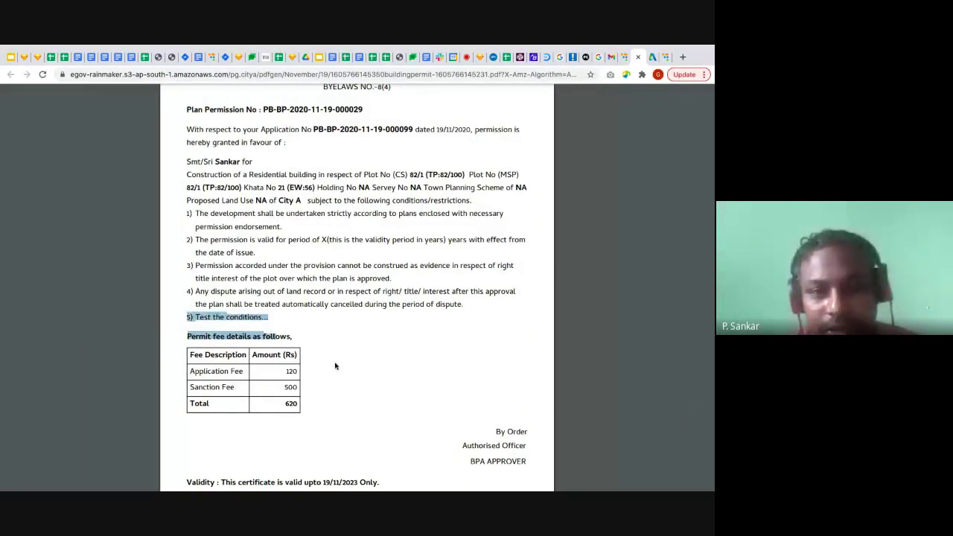
{"action": "scroll", "coordinate": [335, 366], "scroll_direction": "down", "scroll_amount": 3}
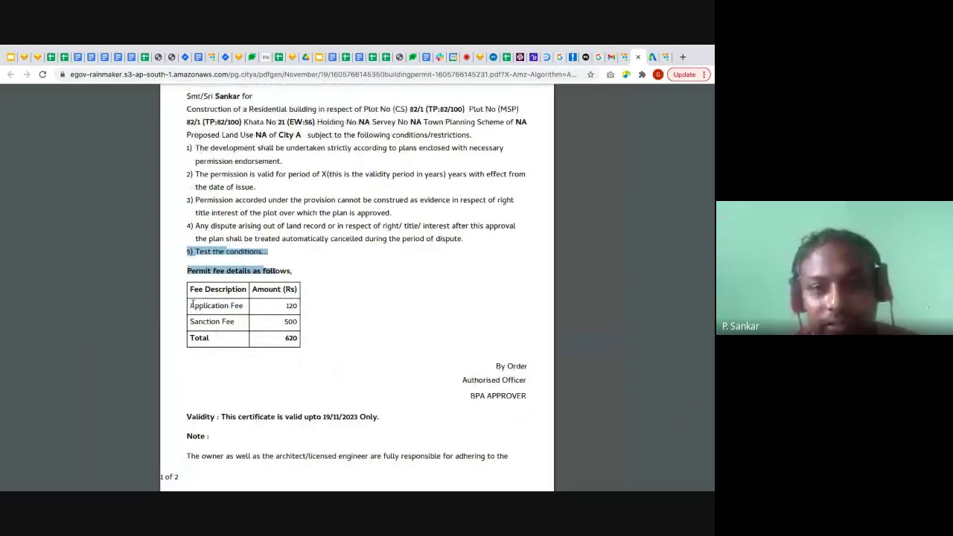
{"action": "left_click_drag", "start_coordinate": [191, 306], "coordinate": [291, 339]}
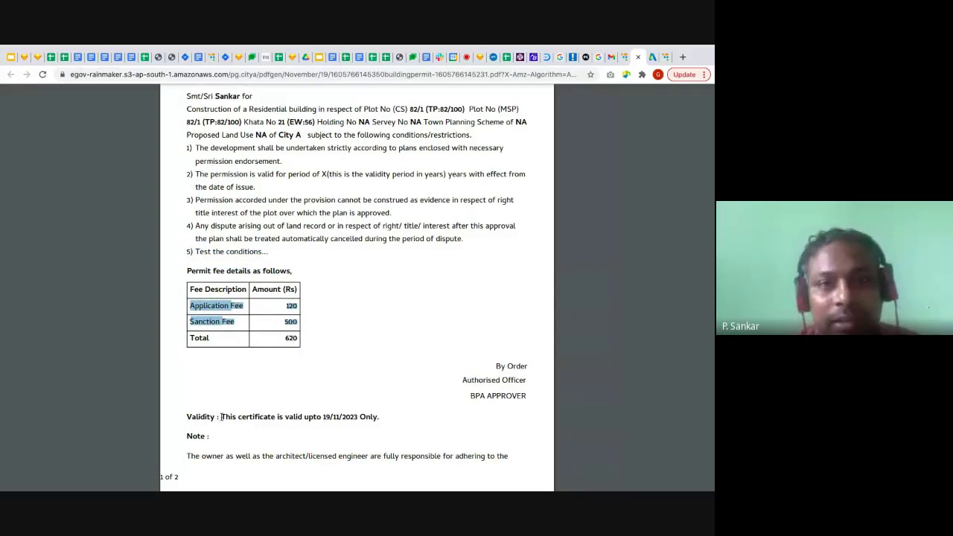
Highlight the certificate validity sentence and its 19/11/2023 end date
{"action": "left_click_drag", "start_coordinate": [222, 417], "coordinate": [385, 417]}
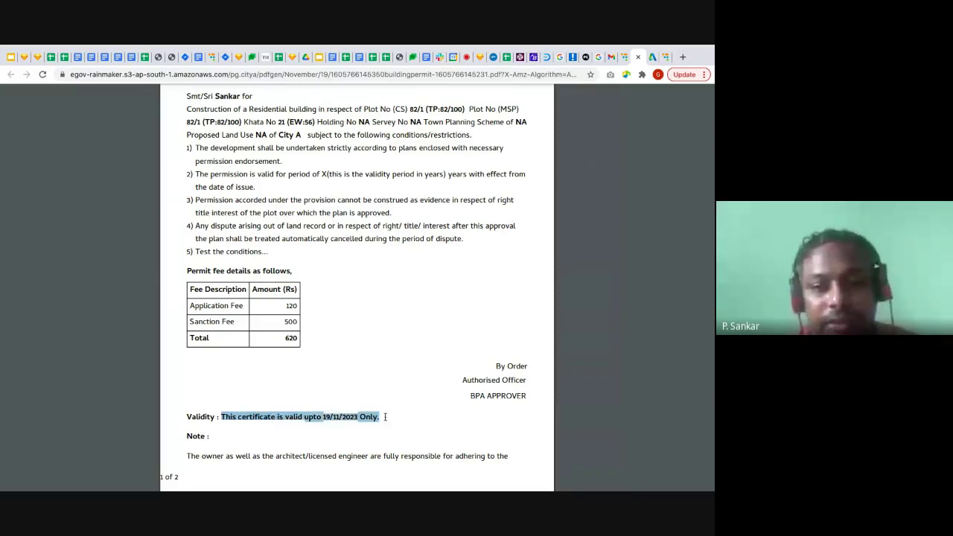
{"action": "left_click", "coordinate": [385, 417]}
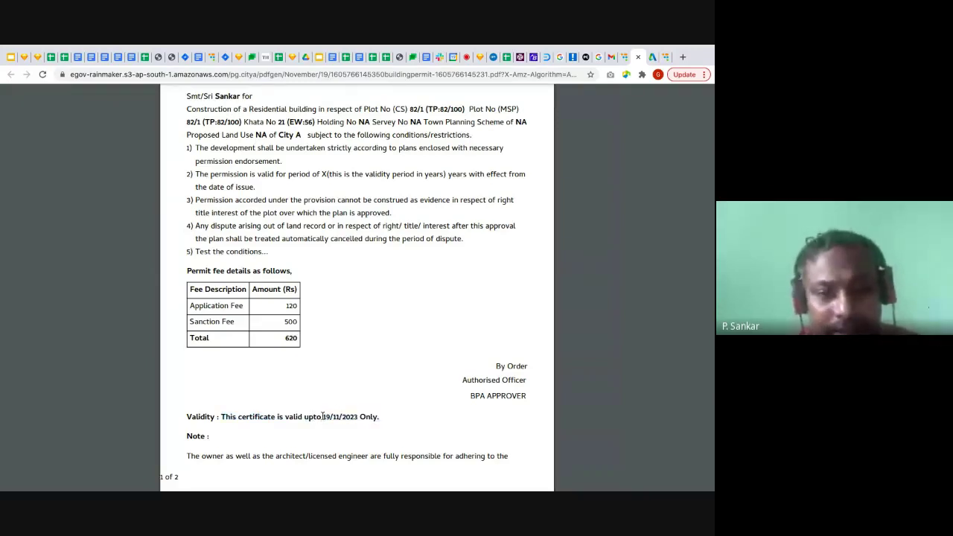
{"action": "left_click_drag", "start_coordinate": [322, 417], "coordinate": [358, 417]}
{"action": "left_click", "coordinate": [388, 422]}
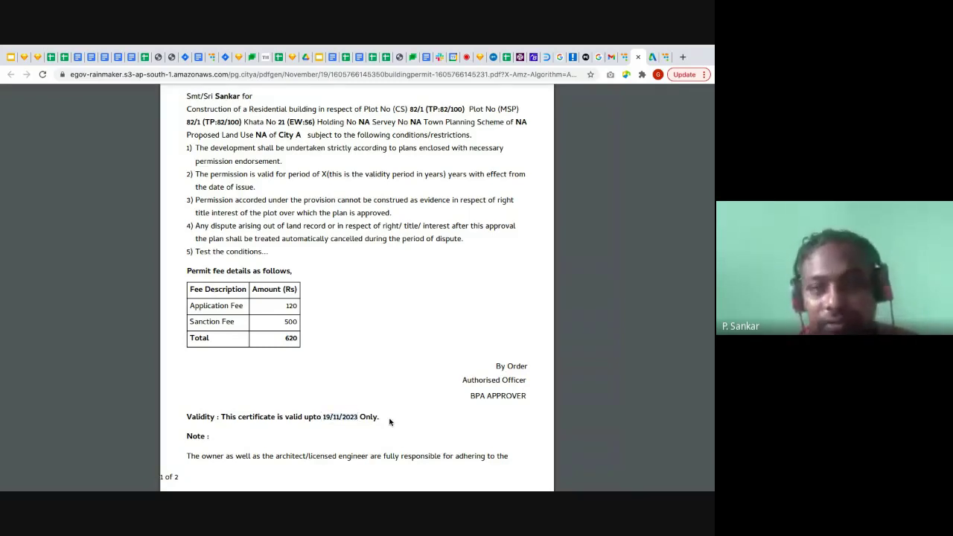
Scroll through to page 2 of the permit order showing the QR code
{"action": "scroll", "coordinate": [376, 419], "scroll_direction": "down", "scroll_amount": 3}
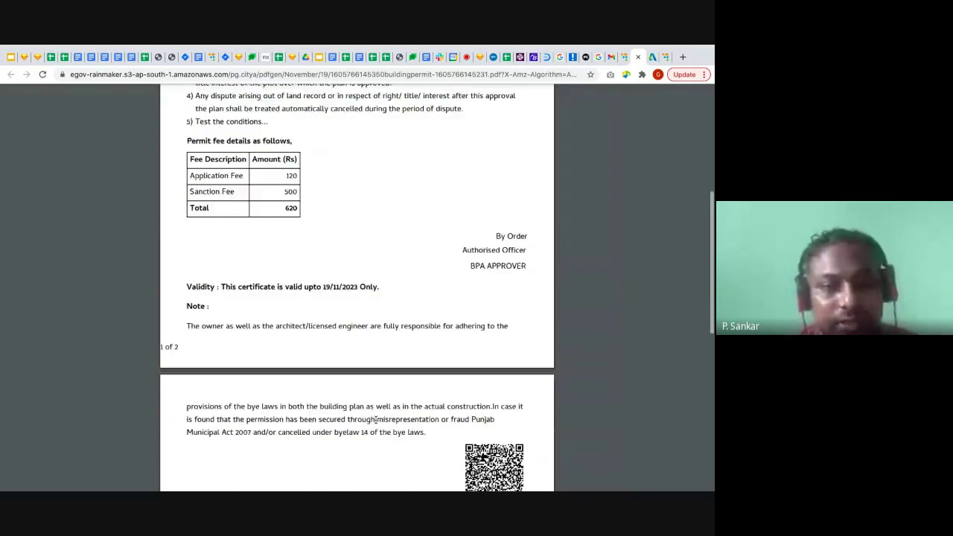
{"action": "scroll", "coordinate": [376, 419], "scroll_direction": "down", "scroll_amount": 2}
{"action": "scroll", "coordinate": [376, 419], "scroll_direction": "down", "scroll_amount": 2}
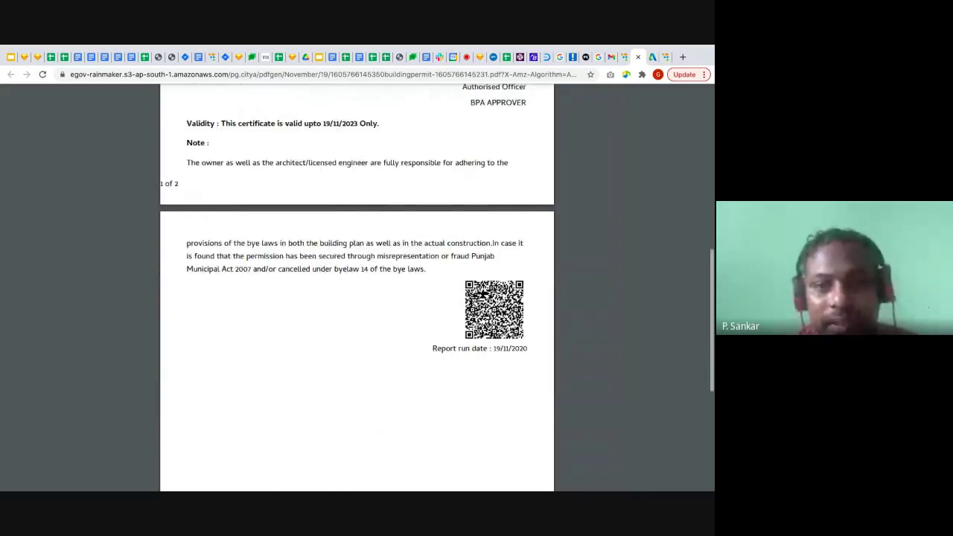
{"action": "scroll", "coordinate": [474, 302], "scroll_direction": "down", "scroll_amount": 1}
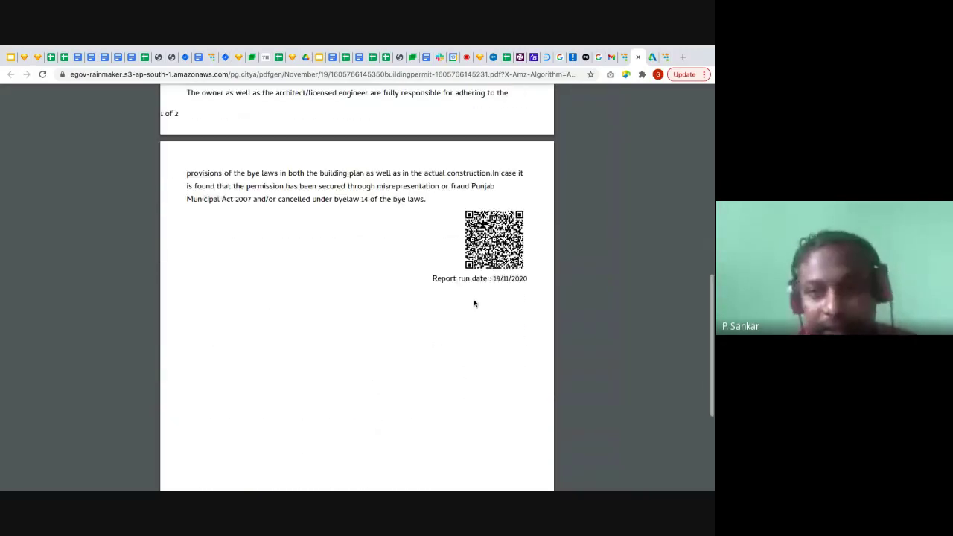
{"action": "scroll", "coordinate": [474, 302], "scroll_direction": "up", "scroll_amount": 10}
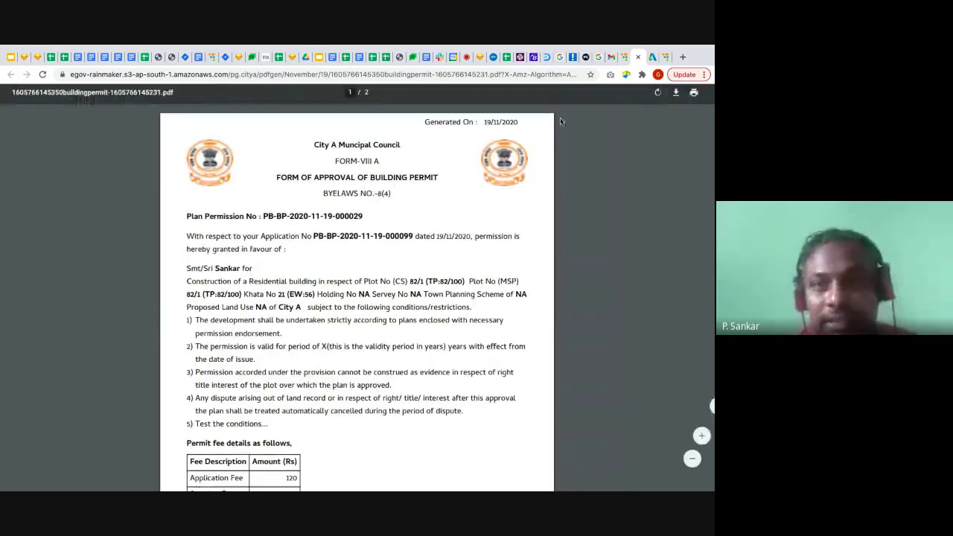
Close the permit PDF, log out of the mSeva citizen account, and switch to Meet
{"action": "left_click", "coordinate": [638, 57]}
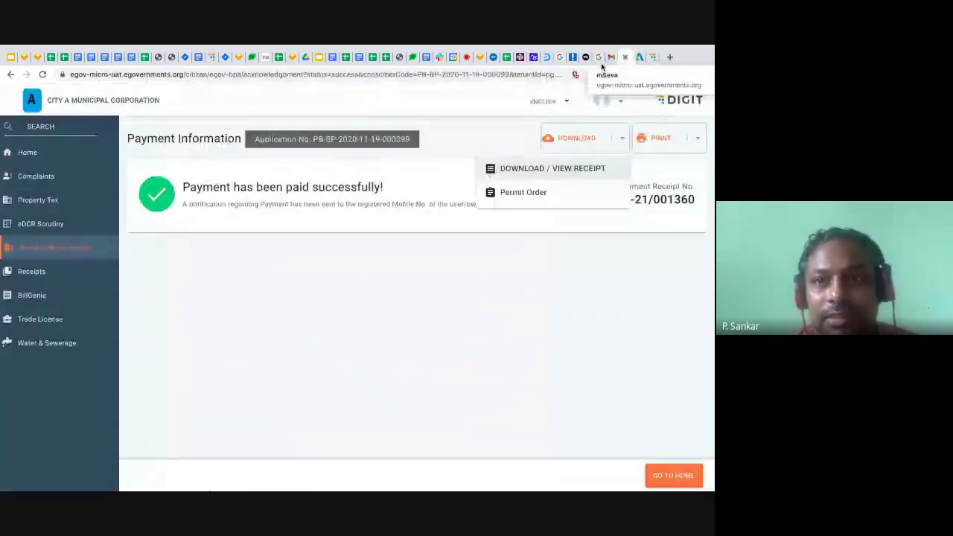
{"action": "left_click", "coordinate": [460, 125]}
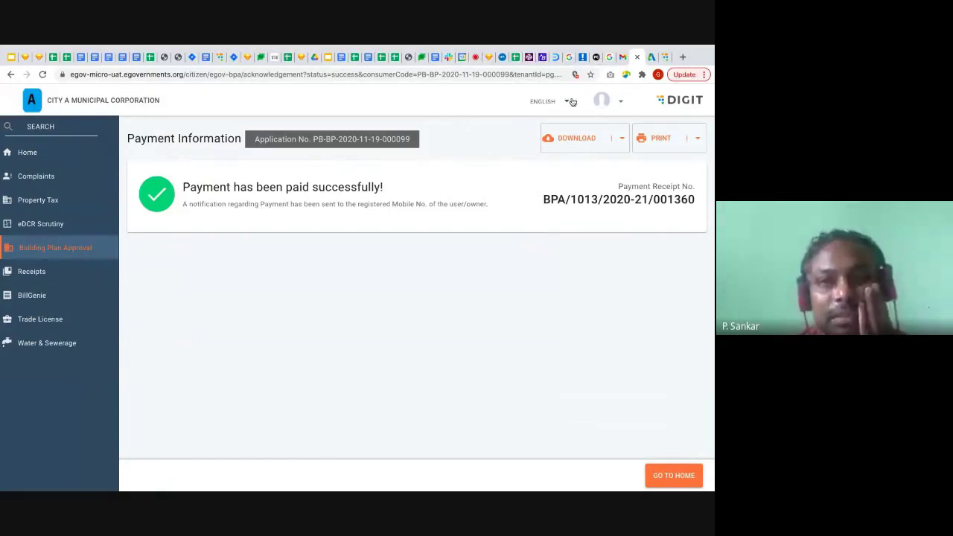
{"action": "left_click", "coordinate": [617, 103]}
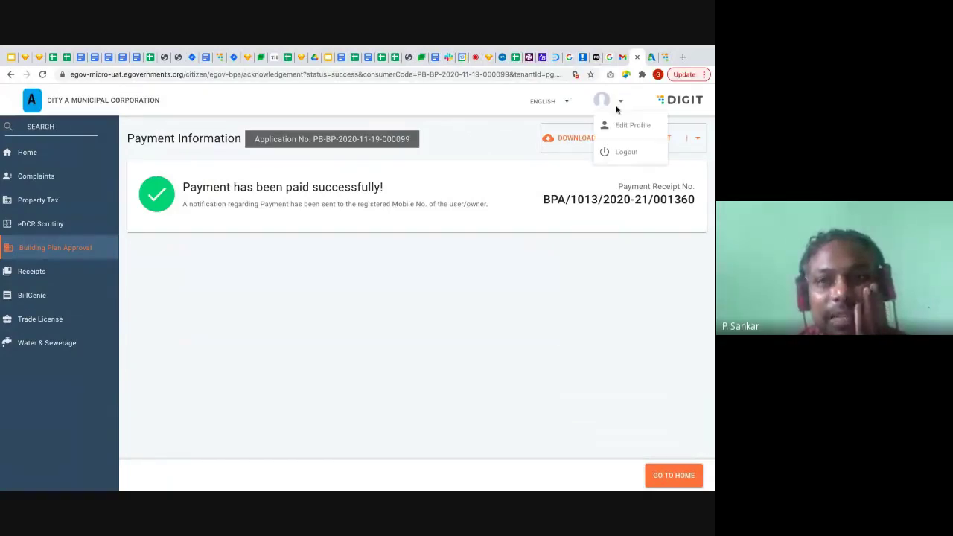
{"action": "left_click", "coordinate": [628, 151]}
{"action": "left_click", "coordinate": [520, 312]}
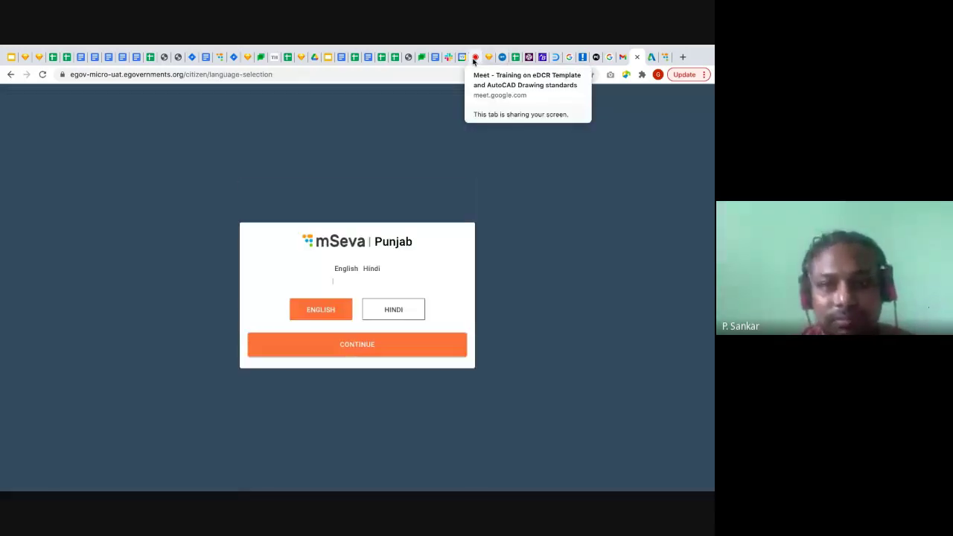
{"action": "left_click", "coordinate": [473, 58]}
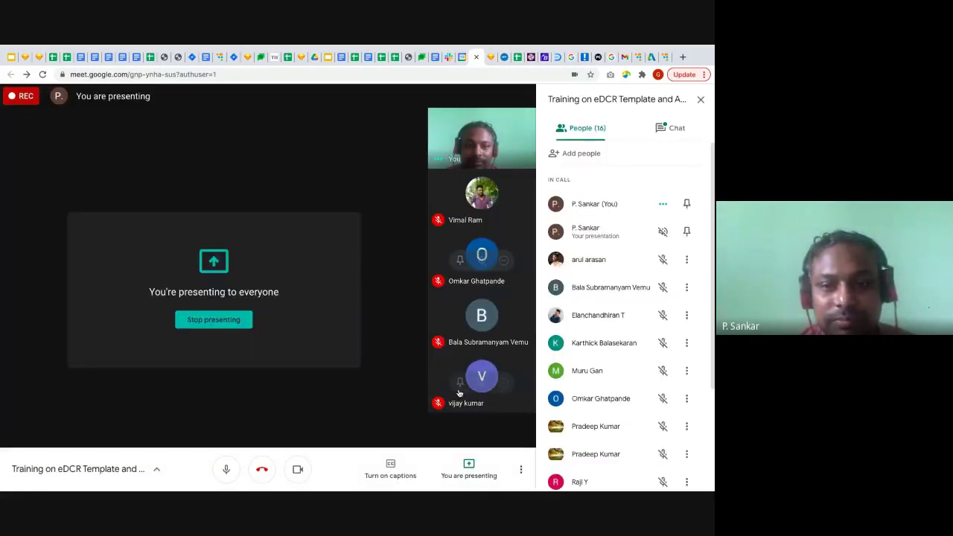
Stop presenting the screen in the Google Meet training call
{"action": "left_click", "coordinate": [468, 470]}
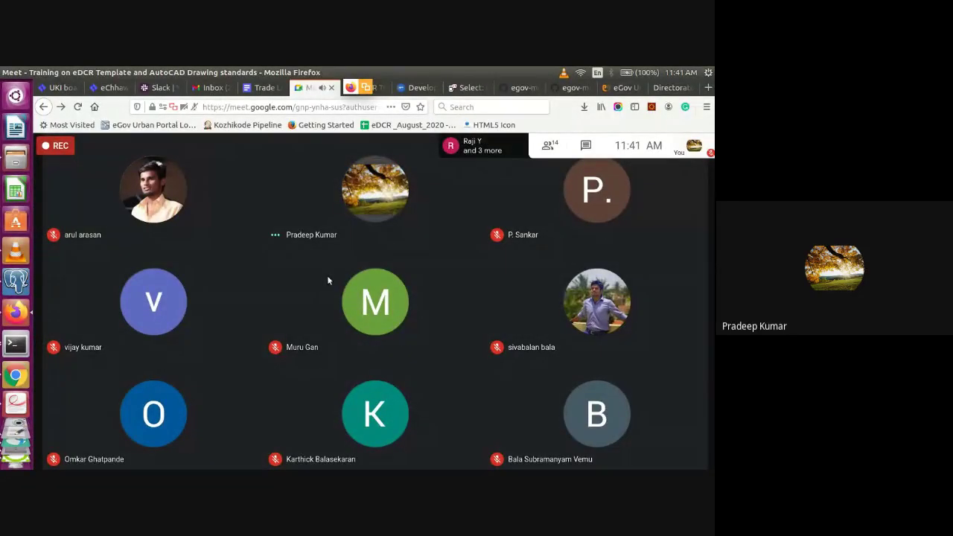
Switch the shared Firefox window to the eDCR Training Plan (Nov-2020) spreadsheet tab
{"action": "left_click", "coordinate": [372, 87]}
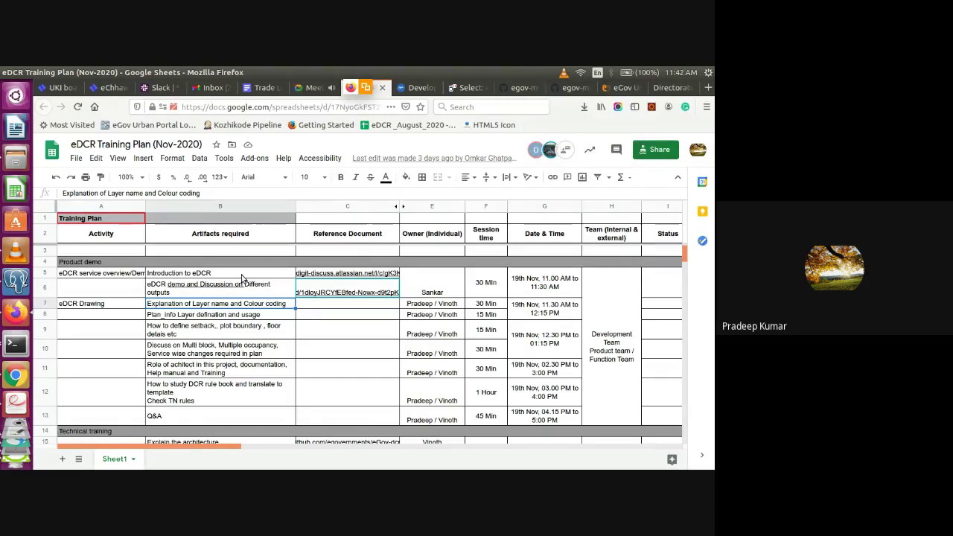
{"action": "left_click", "coordinate": [205, 316]}
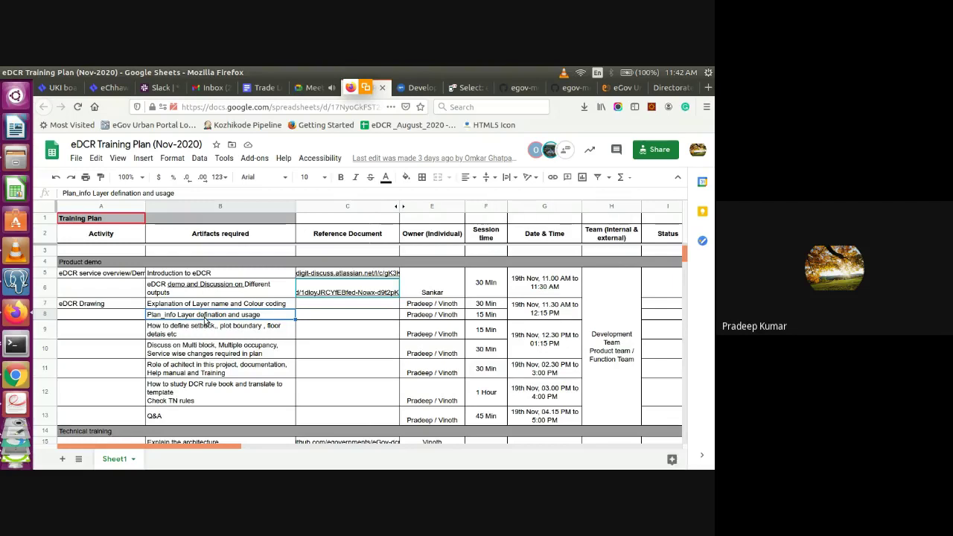
{"action": "left_click", "coordinate": [205, 332]}
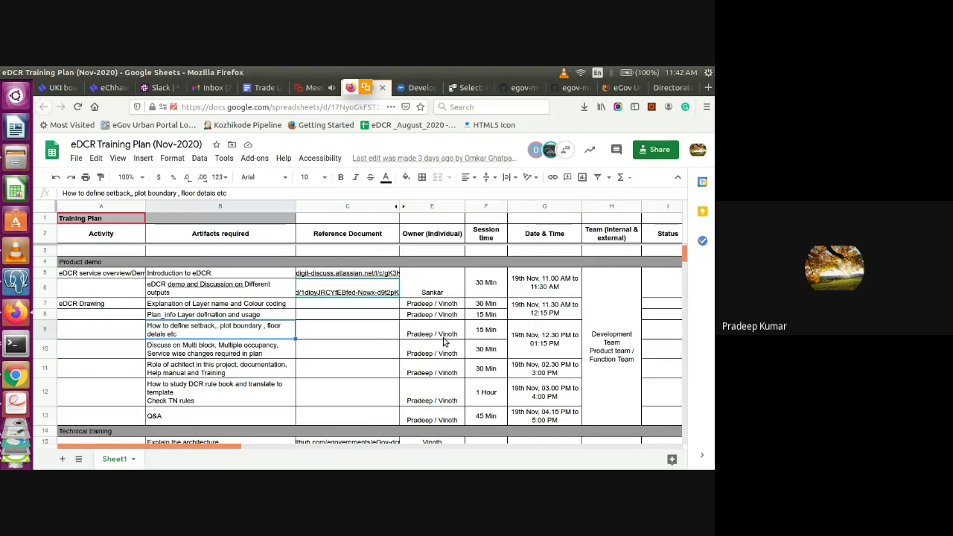
{"action": "left_click", "coordinate": [255, 370]}
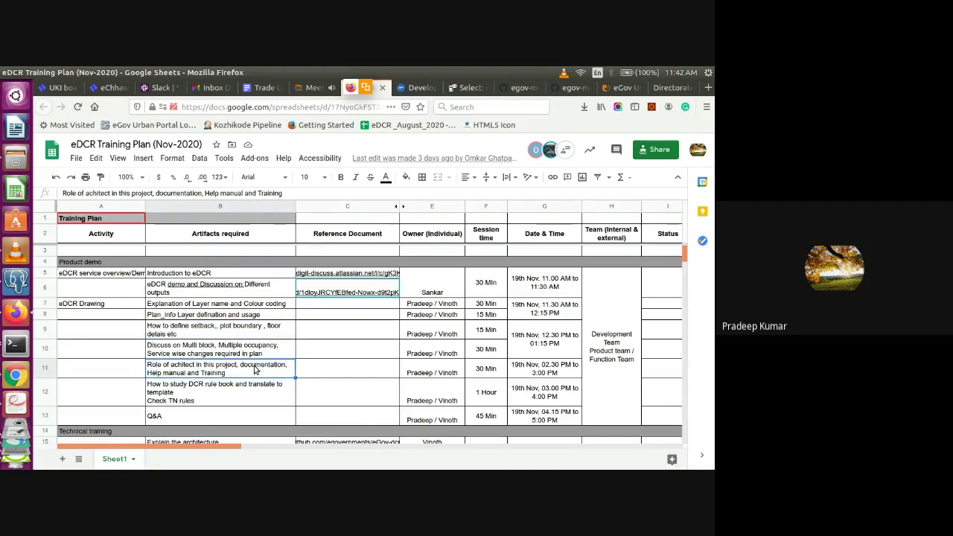
{"action": "left_click", "coordinate": [252, 392]}
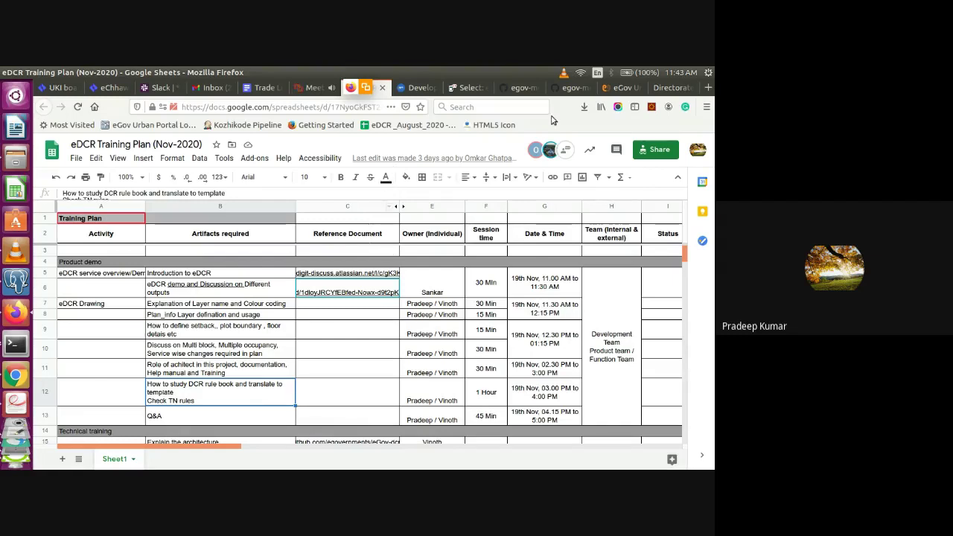
Go from the Kozhikode login tab to the Development Control Rules (Digit-DCR) wiki page
{"action": "left_click", "coordinate": [624, 88]}
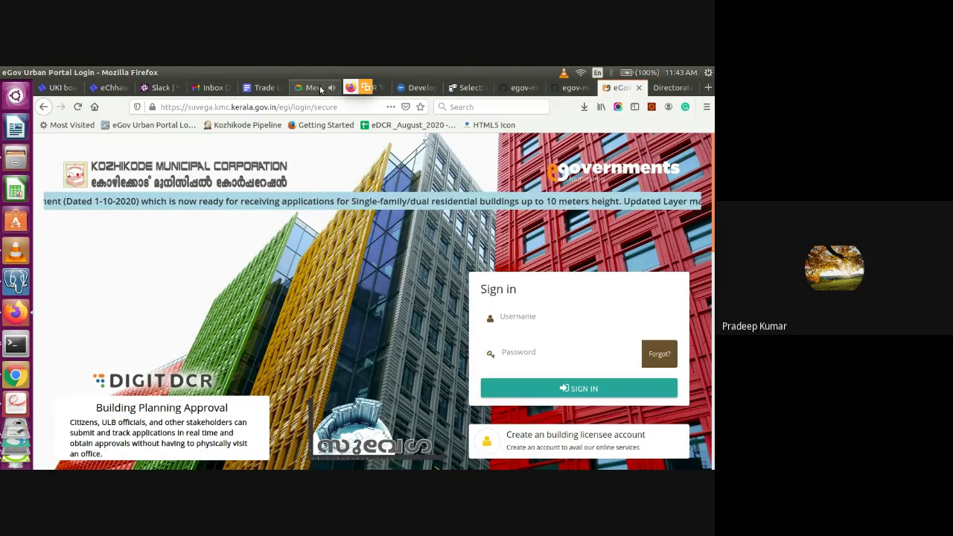
{"action": "left_click", "coordinate": [411, 87]}
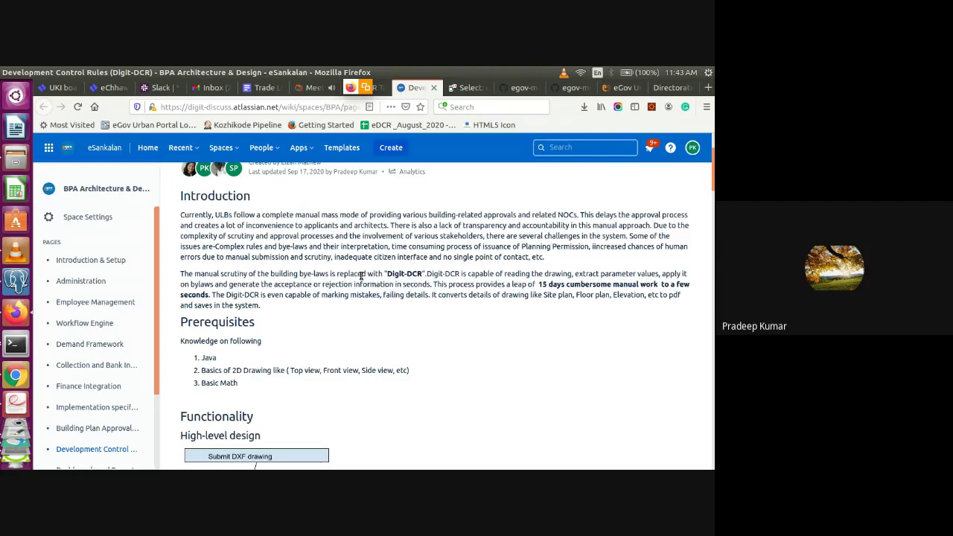
Open the Tamil Nadu DTCP Acts/Rules page and scroll through its acts and building rules
{"action": "left_click", "coordinate": [674, 88]}
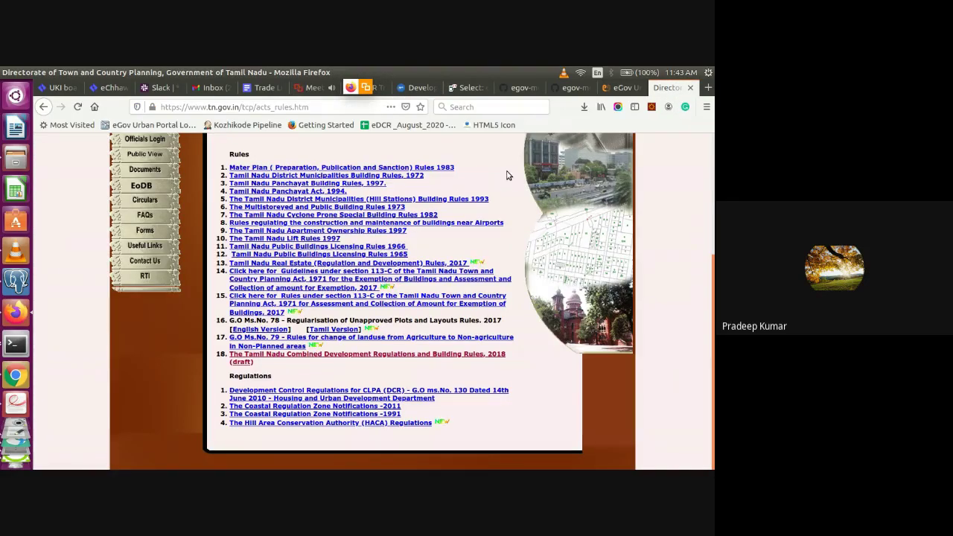
{"action": "scroll", "coordinate": [506, 175], "scroll_direction": "up", "scroll_amount": 2}
{"action": "scroll", "coordinate": [409, 297], "scroll_direction": "up", "scroll_amount": 3}
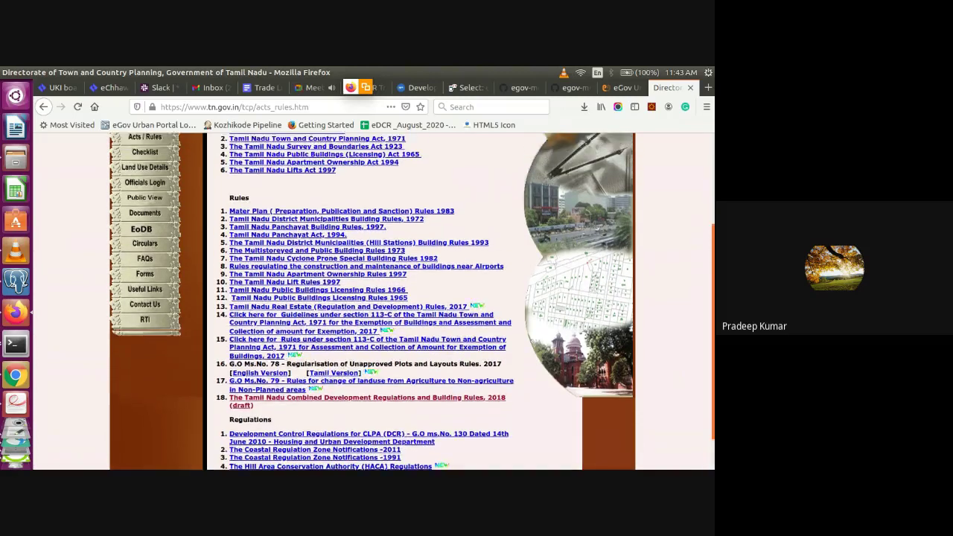
{"action": "scroll", "coordinate": [409, 298], "scroll_direction": "up", "scroll_amount": 1}
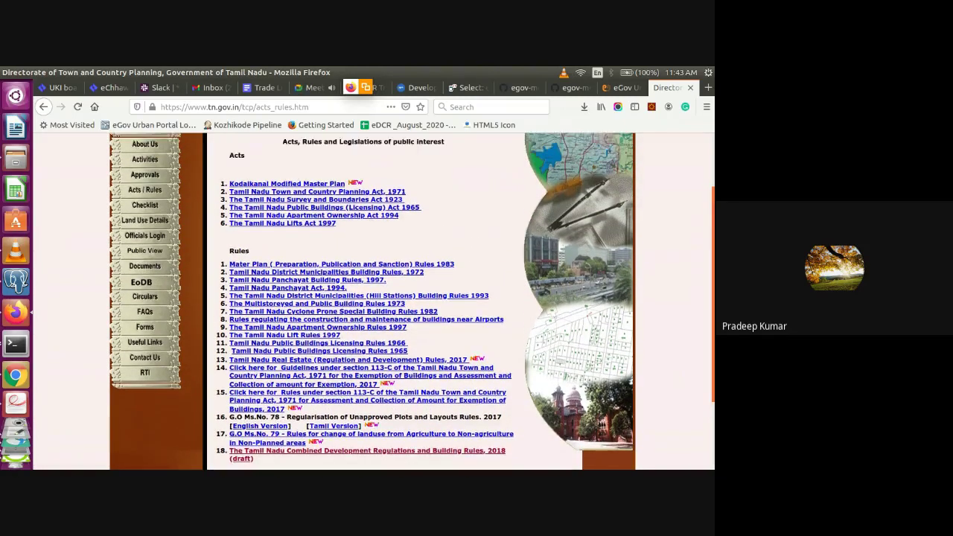
{"action": "scroll", "coordinate": [409, 298], "scroll_direction": "down", "scroll_amount": 1}
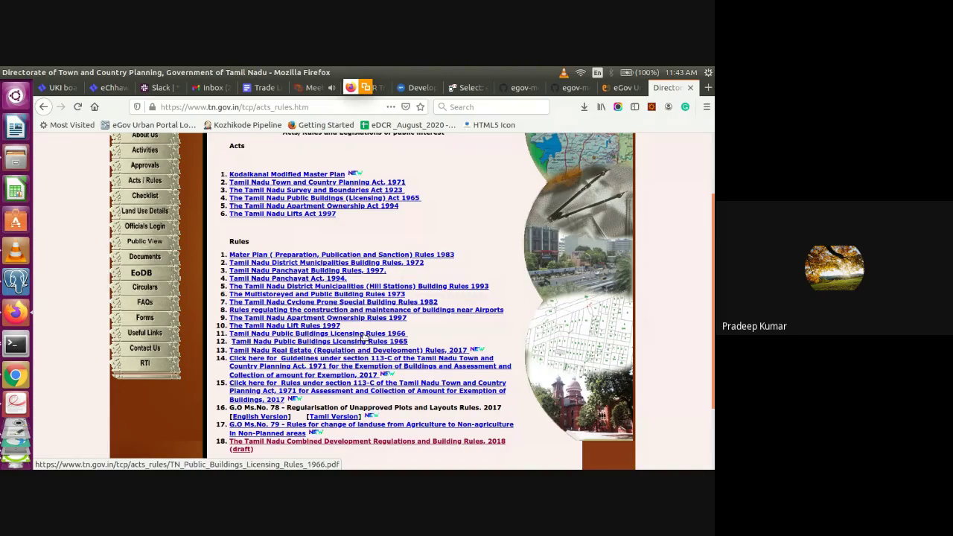
Return to the Digit-DCR Confluence page via the login tab, then bring up LibreCAD
{"action": "left_click", "coordinate": [616, 87]}
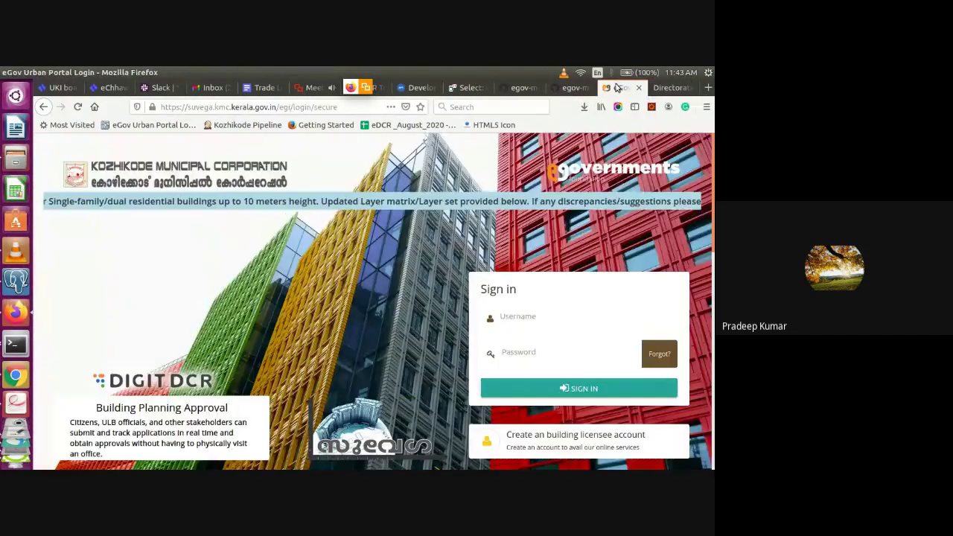
{"action": "left_click", "coordinate": [417, 87]}
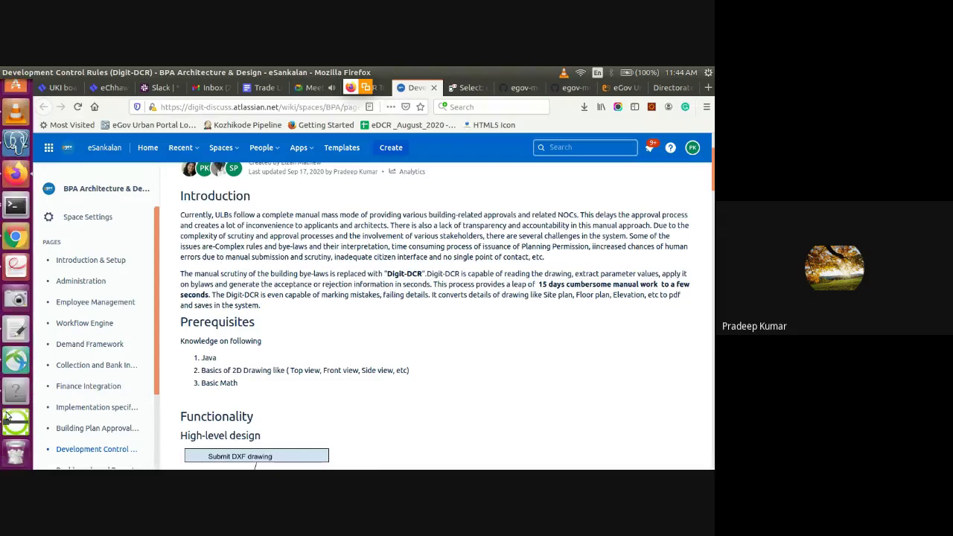
{"action": "left_click", "coordinate": [7, 419]}
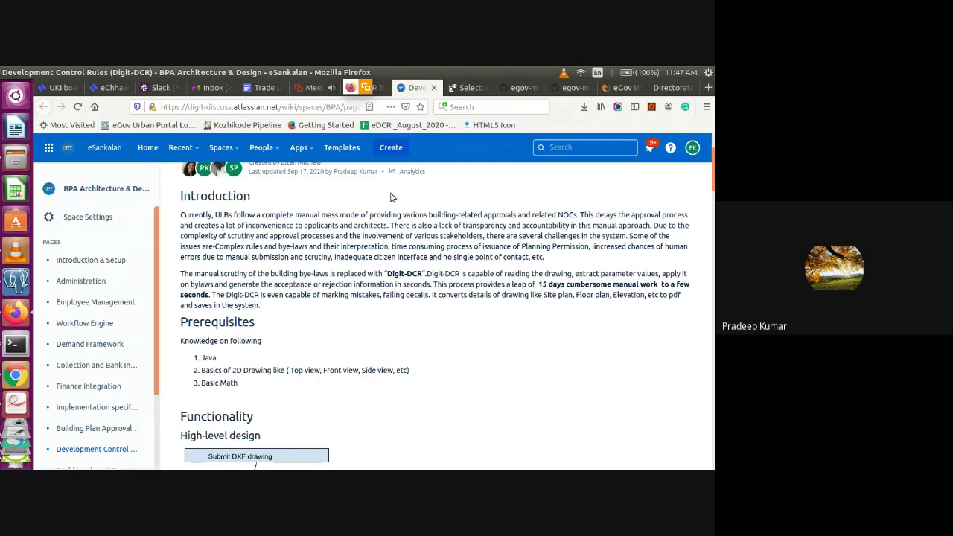
Return to the Meet call tab, briefly cycling to another application with Alt+Tab
{"action": "left_click", "coordinate": [312, 88]}
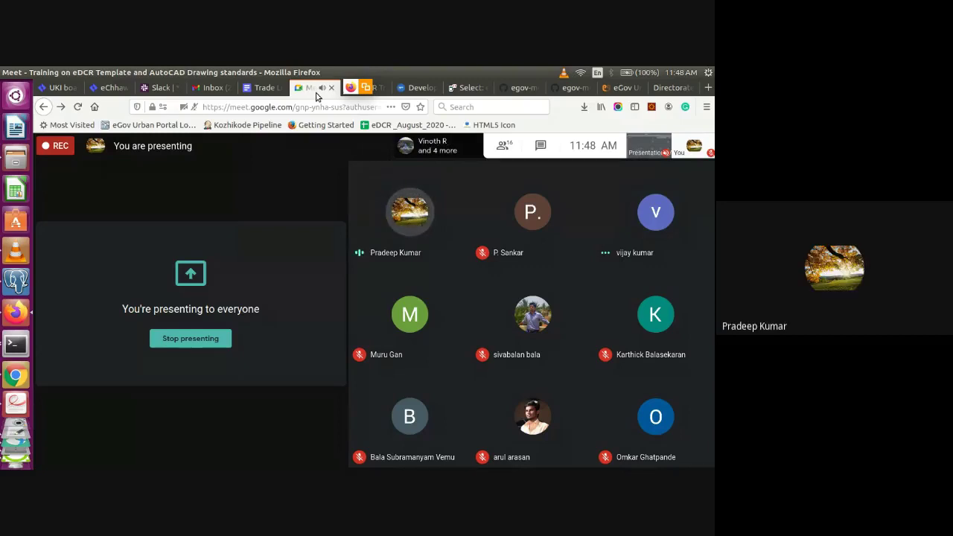
{"action": "key", "text": "alt+Tab"}
{"action": "key", "text": "alt+Tab"}
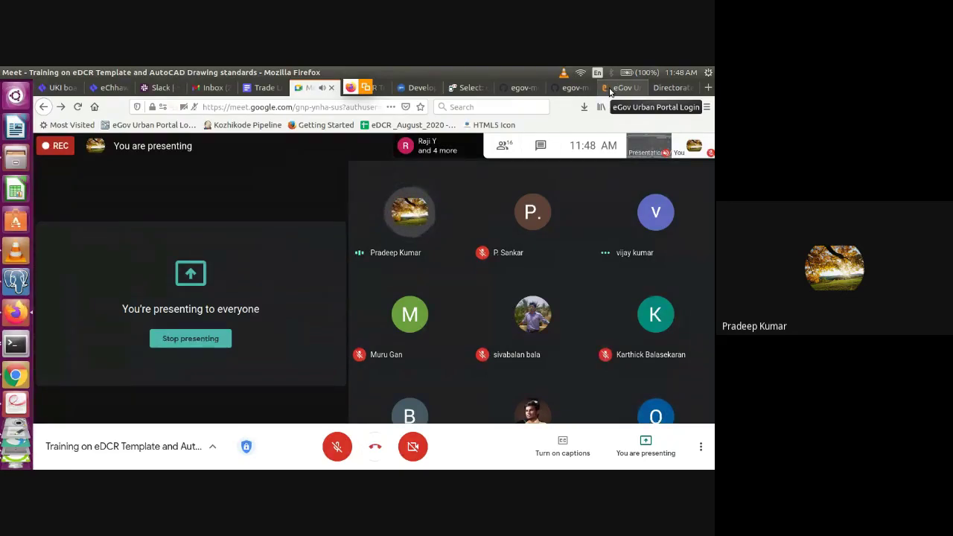
Bring the eDCR Scrutiny portal to the front and open the My Applications list
{"action": "left_click", "coordinate": [610, 89]}
{"action": "key", "text": "alt+Tab"}
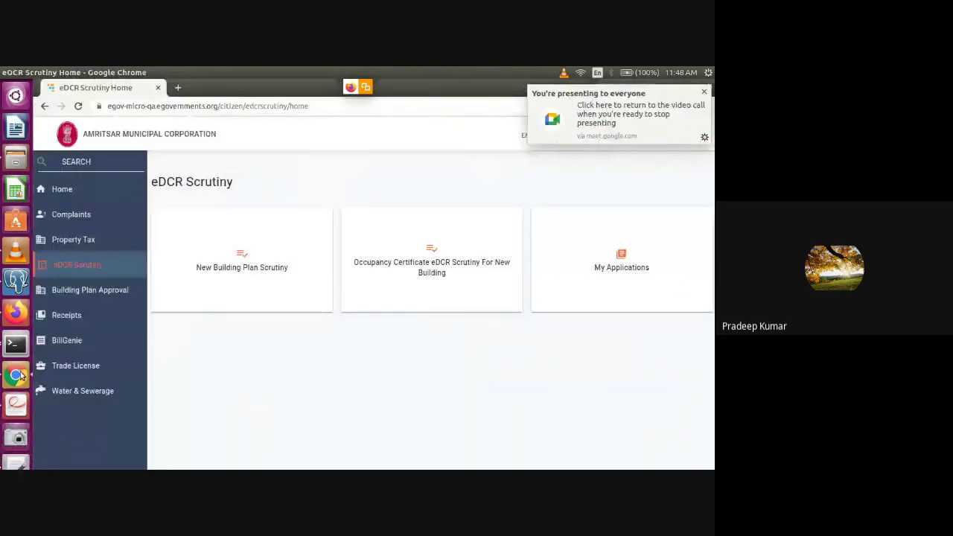
{"action": "left_click", "coordinate": [577, 267]}
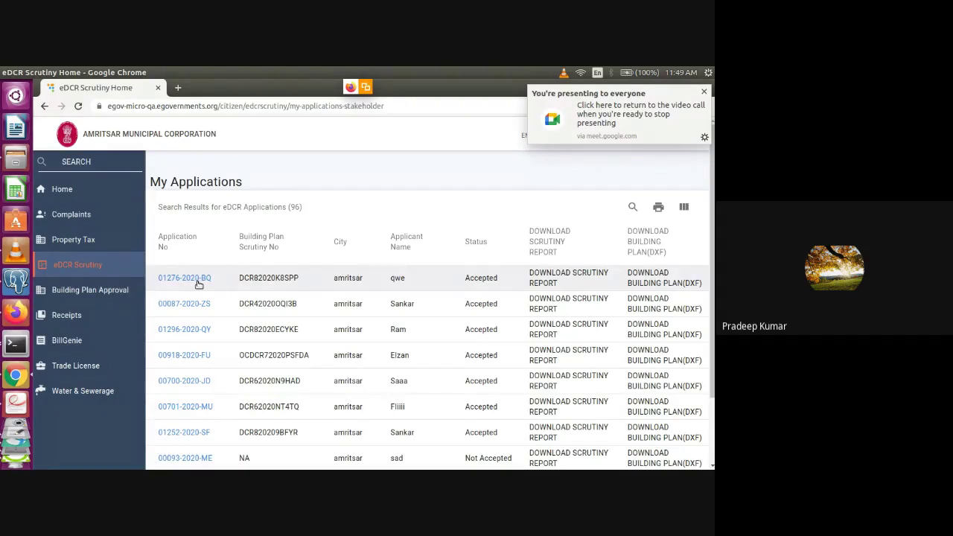
Try downloading the scrutiny report for two accepted applications and close each internal server error page
{"action": "left_click", "coordinate": [597, 276]}
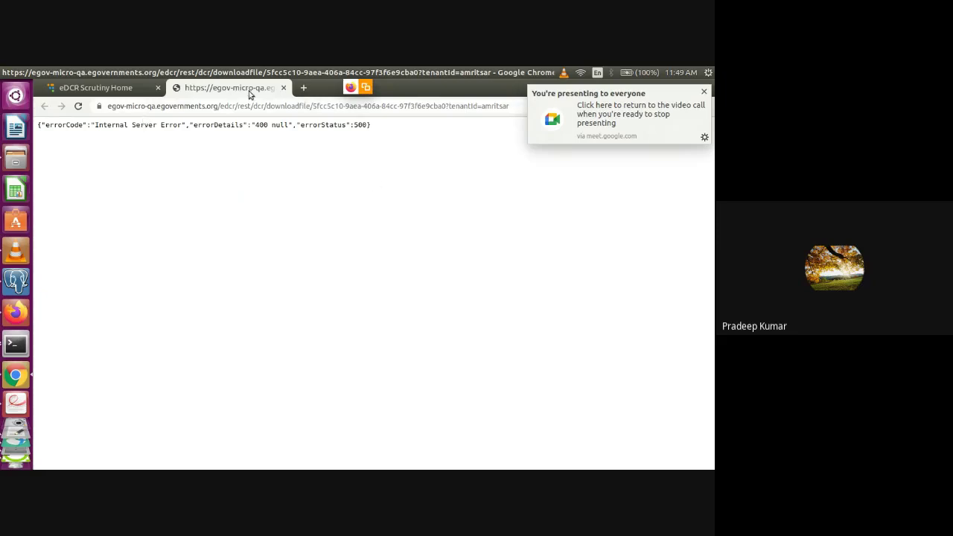
{"action": "left_click", "coordinate": [283, 88]}
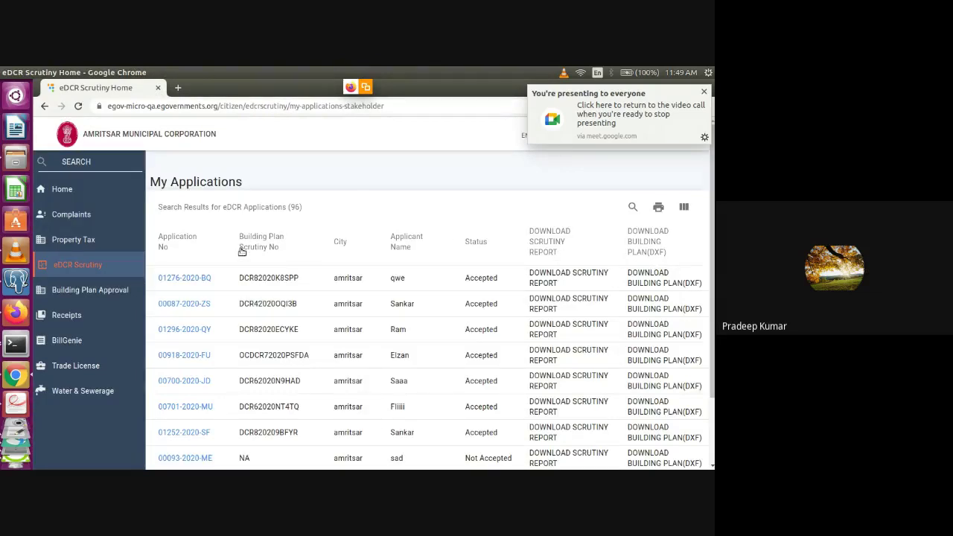
{"action": "left_click_drag", "start_coordinate": [713, 231], "coordinate": [712, 296]}
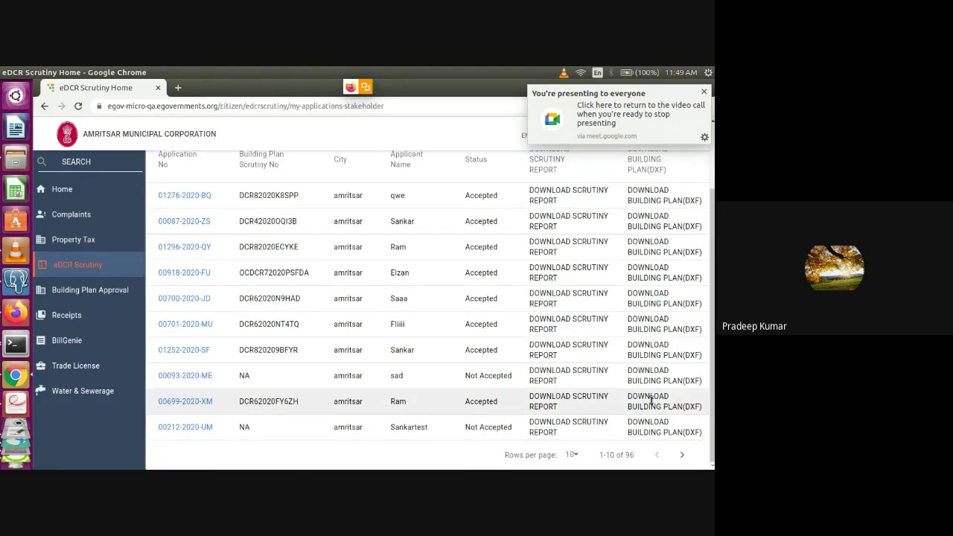
{"action": "left_click", "coordinate": [588, 395]}
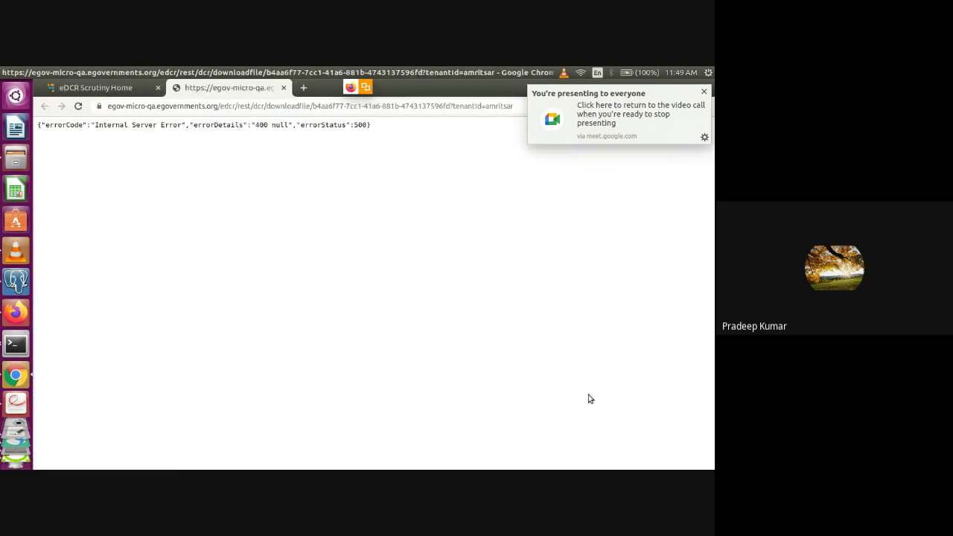
{"action": "left_click", "coordinate": [283, 88]}
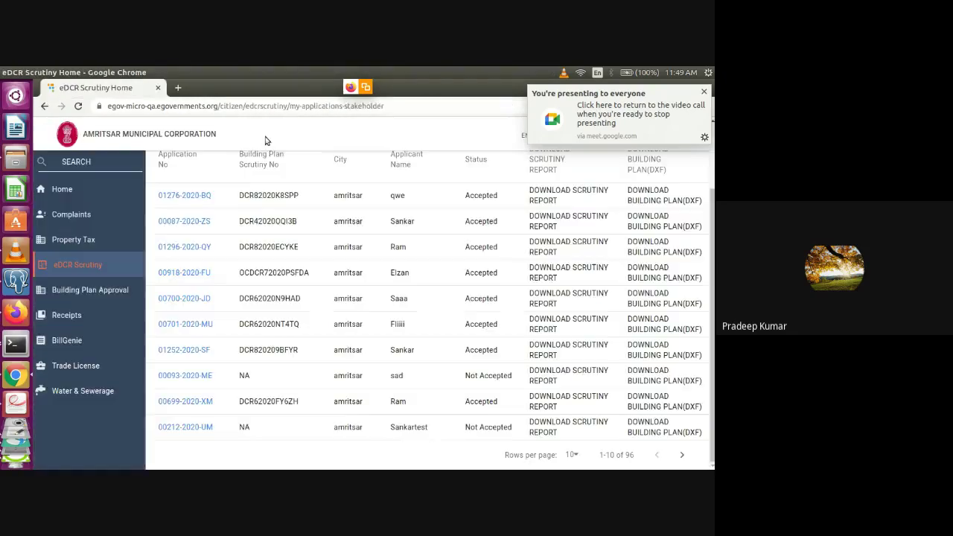
Open the newest Building Plan Approval application, the one with Document Verification Pending
{"action": "left_click", "coordinate": [94, 289]}
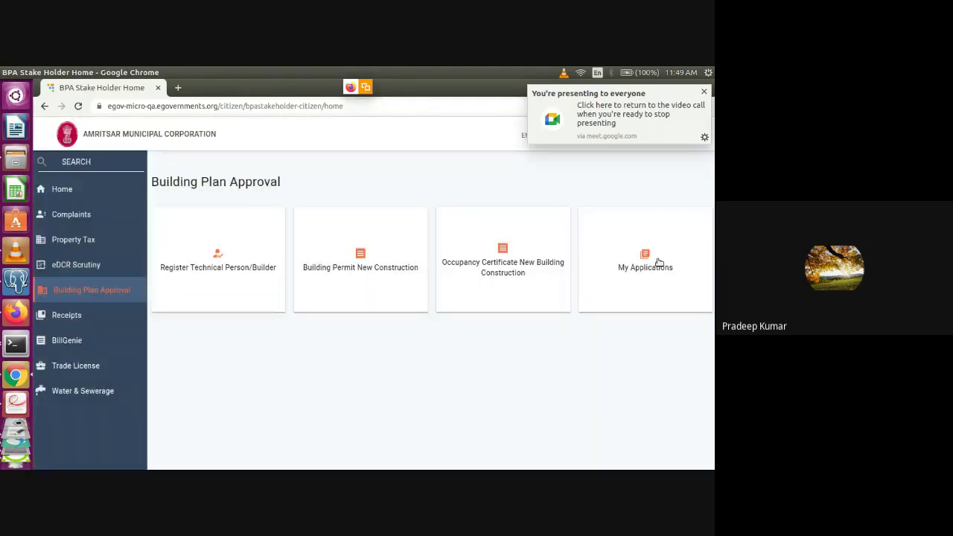
{"action": "left_click", "coordinate": [658, 262]}
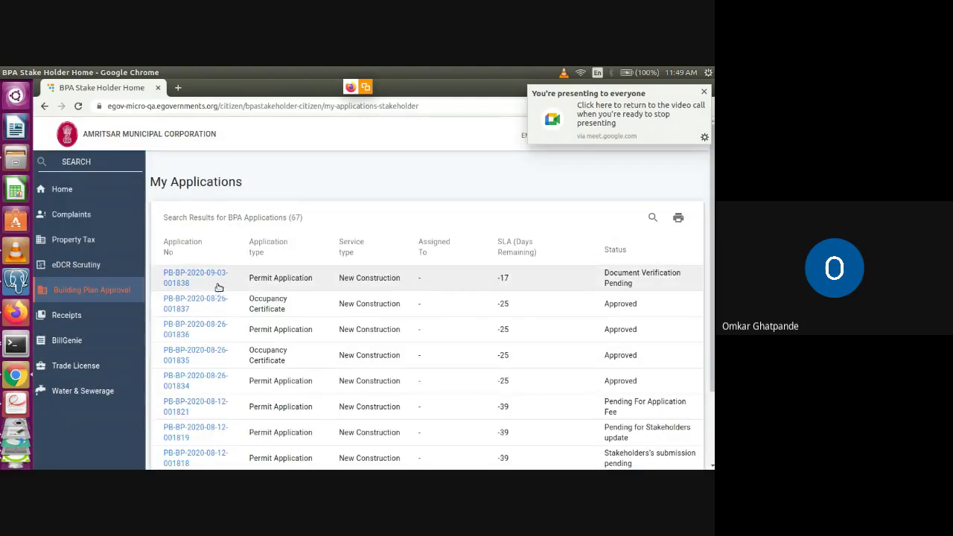
{"action": "left_click", "coordinate": [211, 281]}
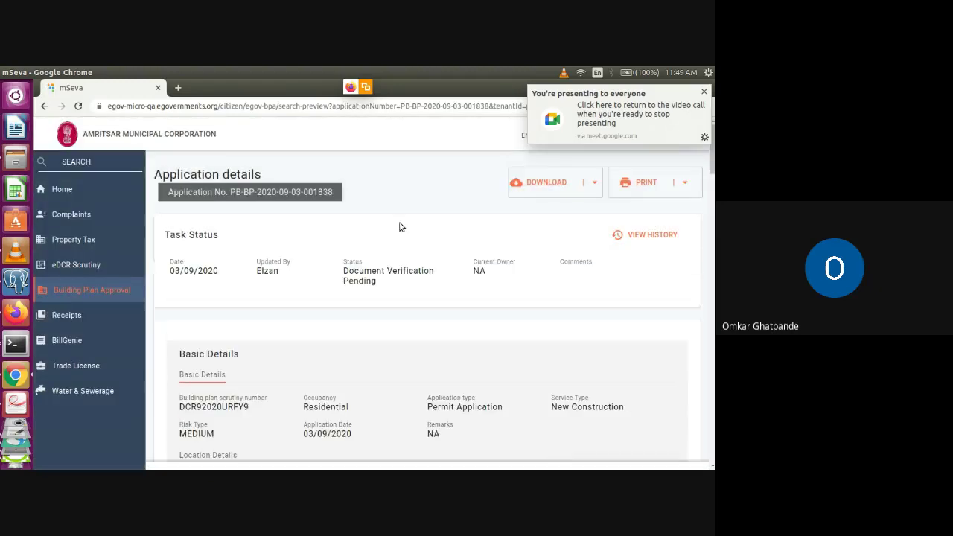
Download ScrutinyReport.pdf from Scrutiny Details, keep the flagged file, and open it
{"action": "left_click_drag", "start_coordinate": [712, 149], "coordinate": [712, 219]}
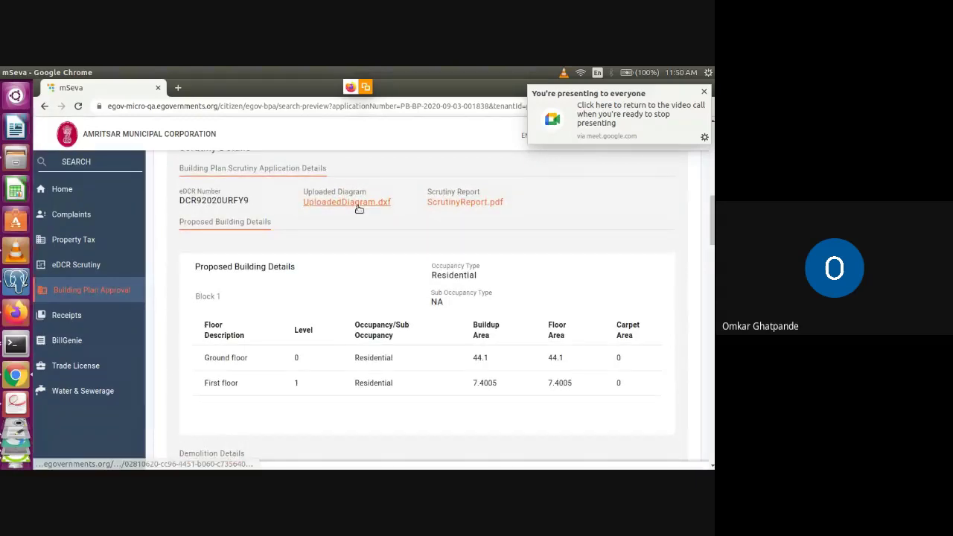
{"action": "left_click", "coordinate": [467, 202]}
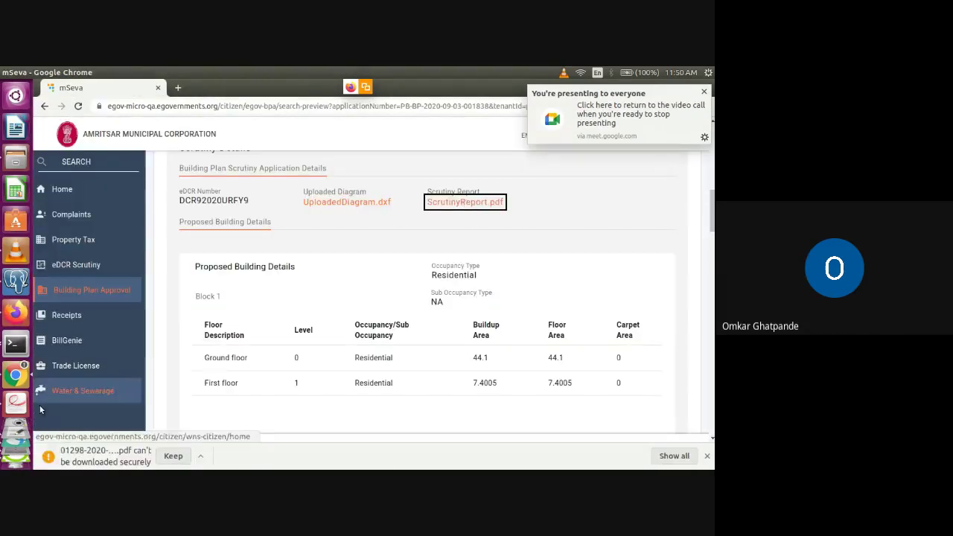
{"action": "left_click", "coordinate": [172, 457]}
{"action": "left_click", "coordinate": [104, 457]}
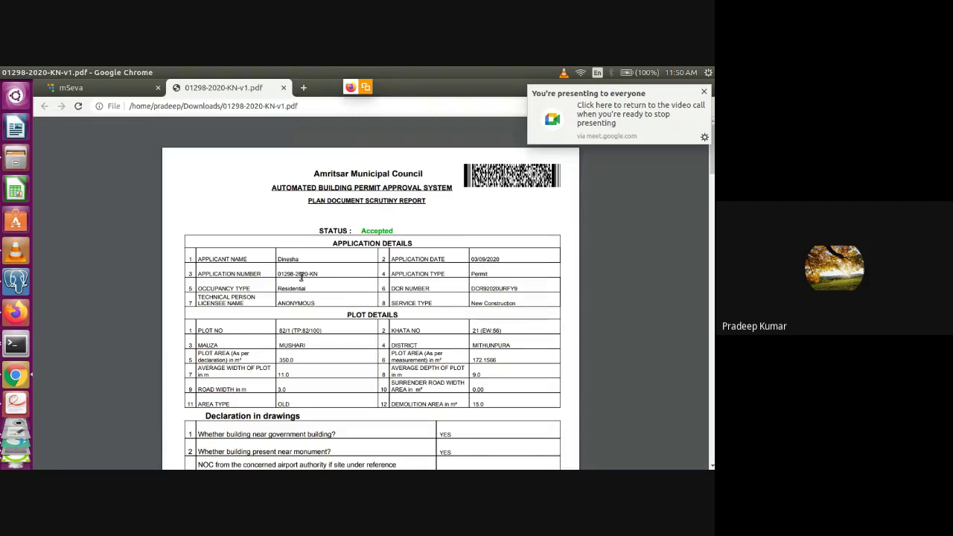
{"action": "double_click", "coordinate": [302, 273]}
{"action": "double_click", "coordinate": [293, 291]}
{"action": "double_click", "coordinate": [290, 260]}
{"action": "double_click", "coordinate": [497, 304]}
{"action": "left_click", "coordinate": [308, 333]}
{"action": "double_click", "coordinate": [293, 345]}
{"action": "left_click", "coordinate": [286, 372]}
{"action": "left_click_drag", "start_coordinate": [199, 329], "coordinate": [480, 389]}
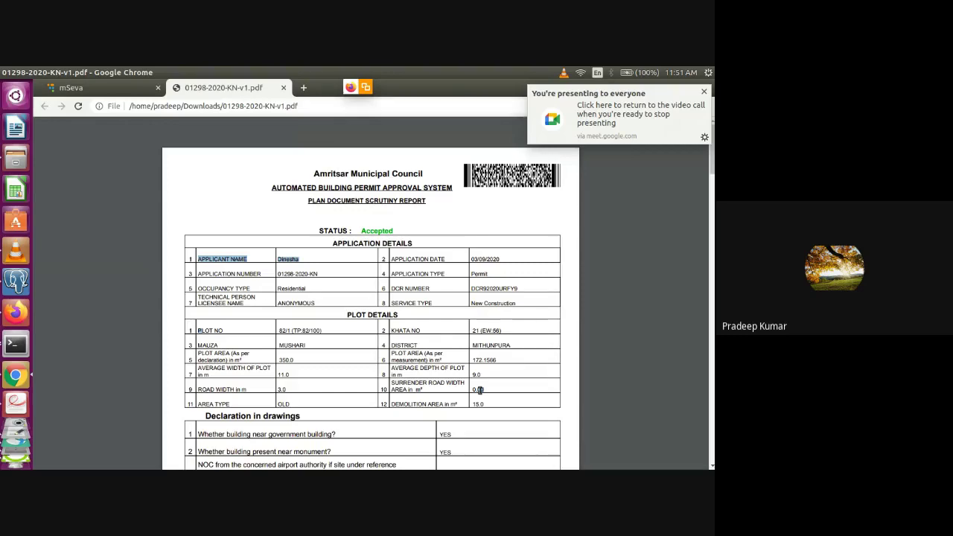
{"action": "left_click", "coordinate": [228, 342]}
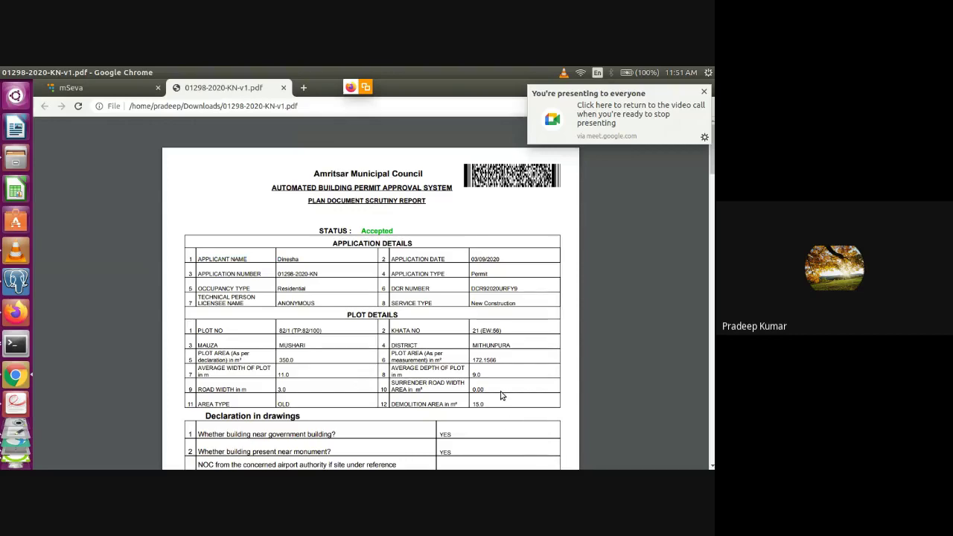
{"action": "scroll", "coordinate": [501, 395], "scroll_direction": "down", "scroll_amount": 4}
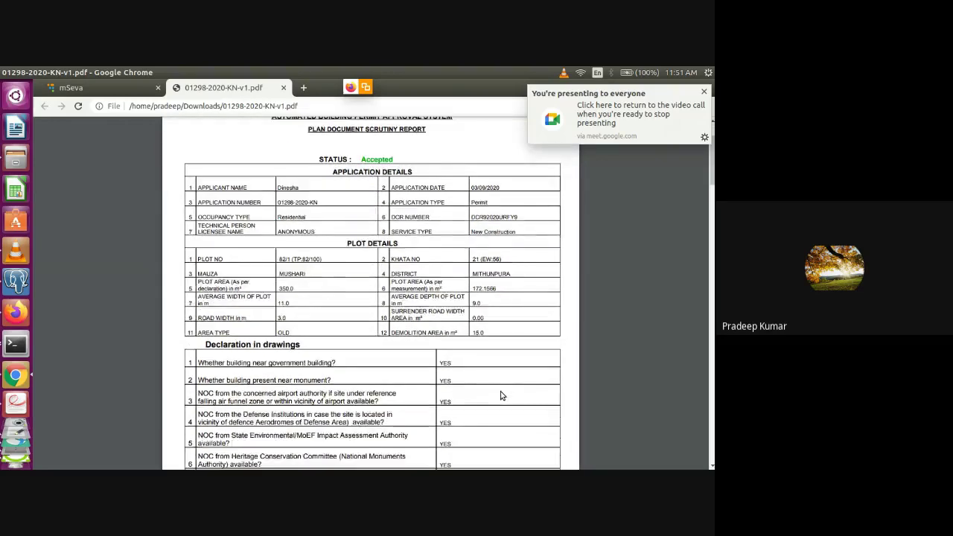
{"action": "scroll", "coordinate": [501, 395], "scroll_direction": "down", "scroll_amount": 2}
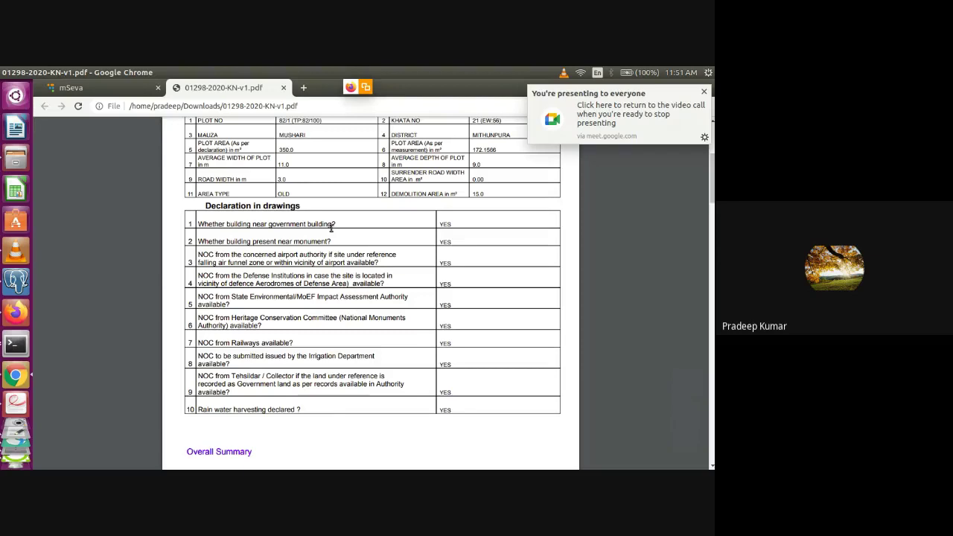
{"action": "scroll", "coordinate": [331, 229], "scroll_direction": "up", "scroll_amount": 3}
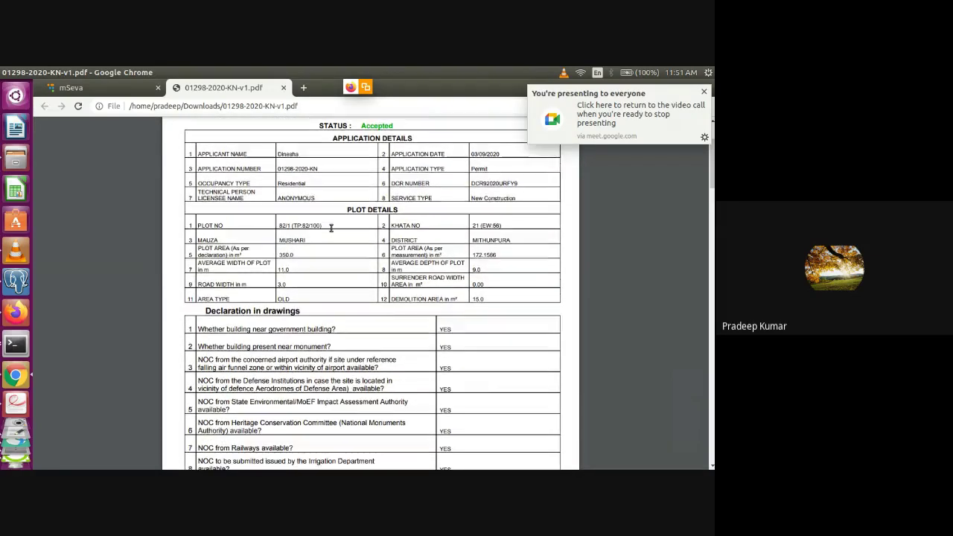
{"action": "scroll", "coordinate": [331, 230], "scroll_direction": "down", "scroll_amount": 5}
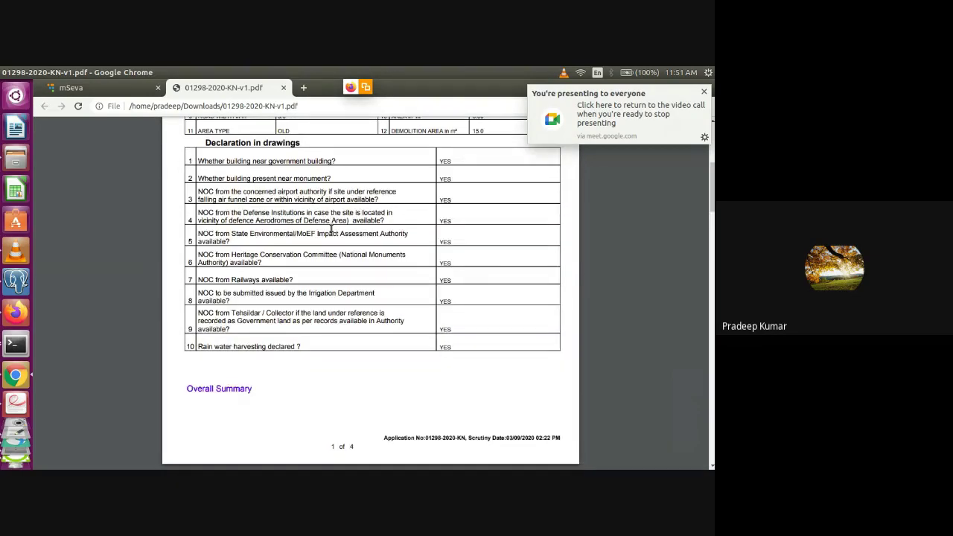
{"action": "scroll", "coordinate": [331, 229], "scroll_direction": "down", "scroll_amount": 6}
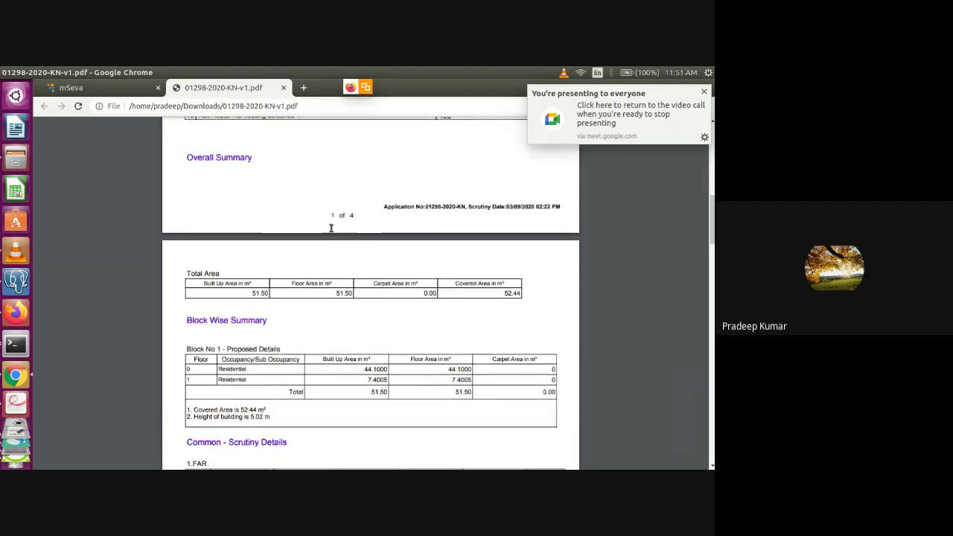
{"action": "scroll", "coordinate": [331, 228], "scroll_direction": "down", "scroll_amount": 2}
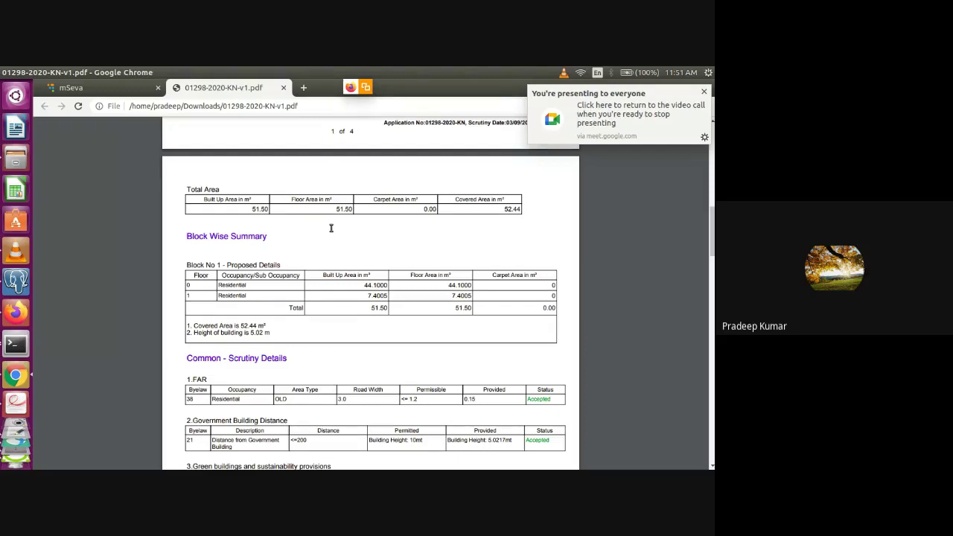
{"action": "scroll", "coordinate": [331, 228], "scroll_direction": "down", "scroll_amount": 4}
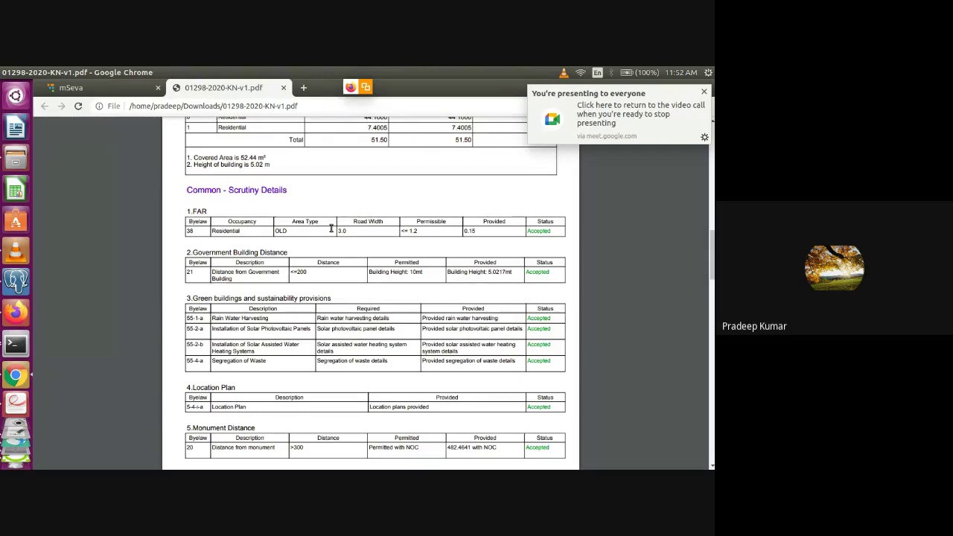
{"action": "triple_click", "coordinate": [240, 253]}
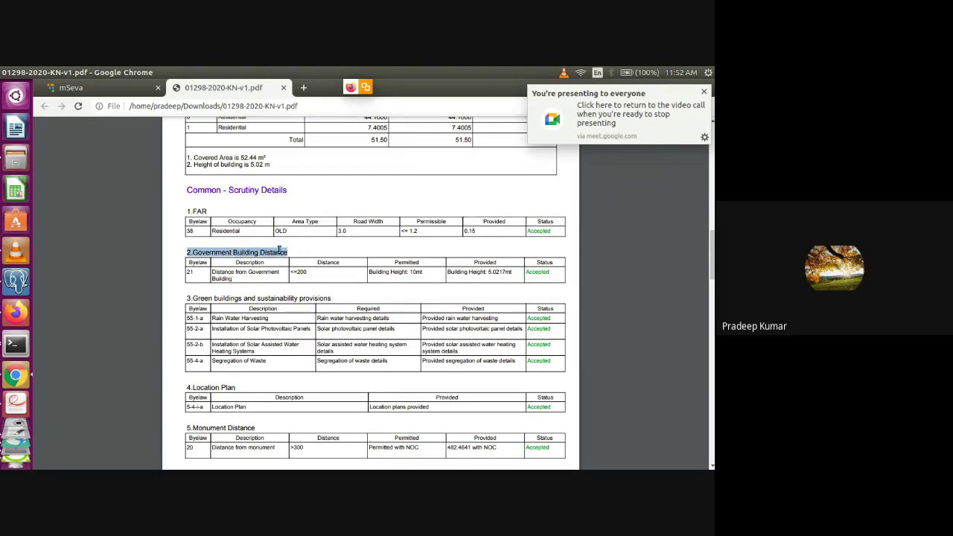
{"action": "left_click", "coordinate": [303, 271]}
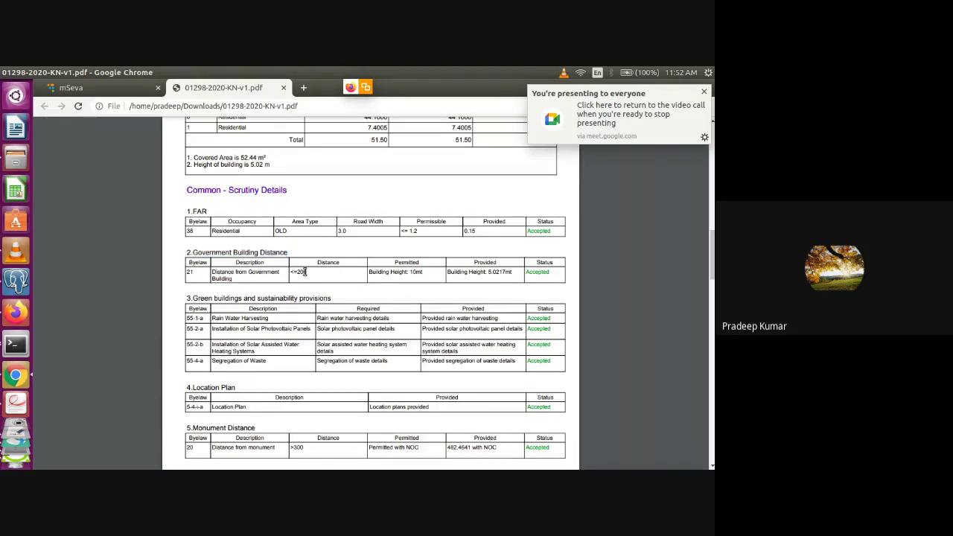
{"action": "double_click", "coordinate": [303, 272]}
{"action": "scroll", "coordinate": [303, 272], "scroll_direction": "up", "scroll_amount": 1}
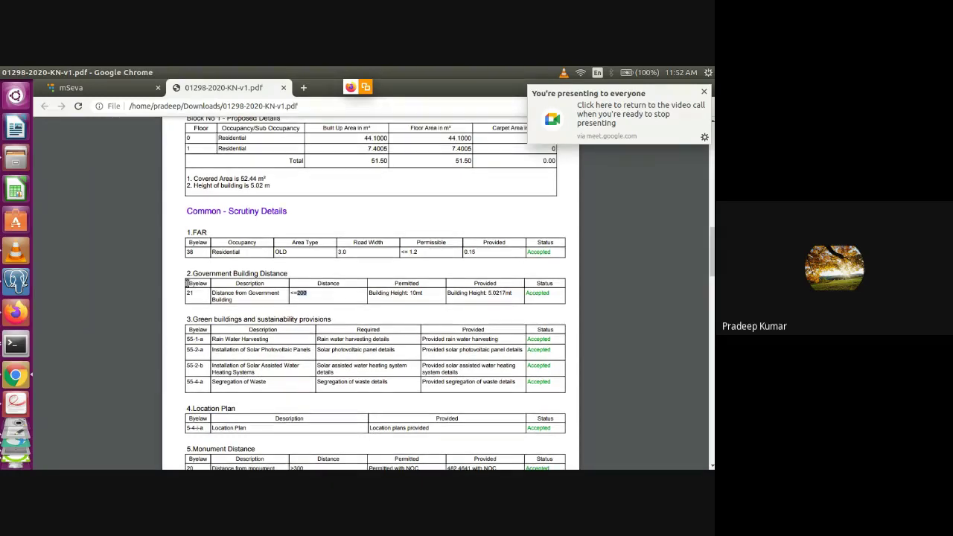
{"action": "left_click_drag", "start_coordinate": [187, 274], "coordinate": [303, 297]}
{"action": "scroll", "coordinate": [303, 296], "scroll_direction": "up", "scroll_amount": 4}
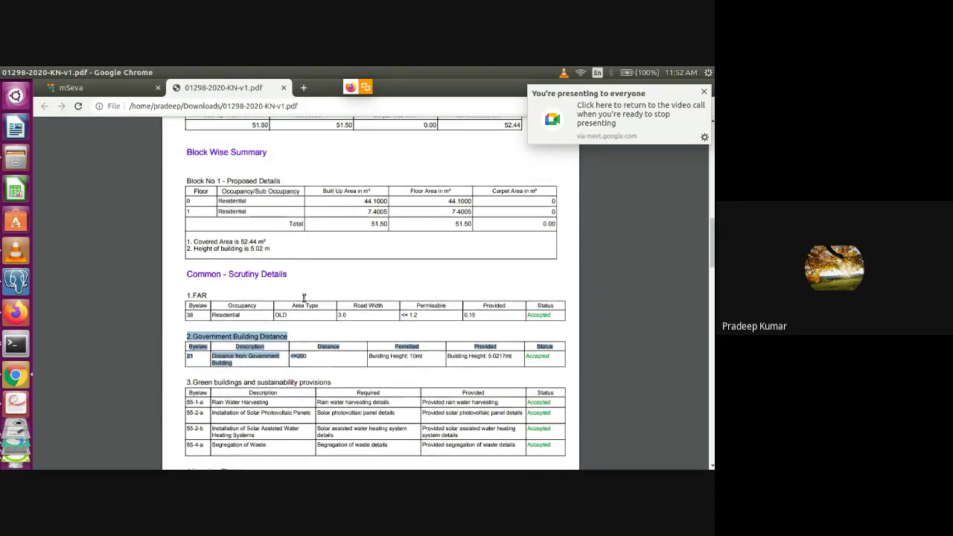
{"action": "scroll", "coordinate": [304, 296], "scroll_direction": "up", "scroll_amount": 4}
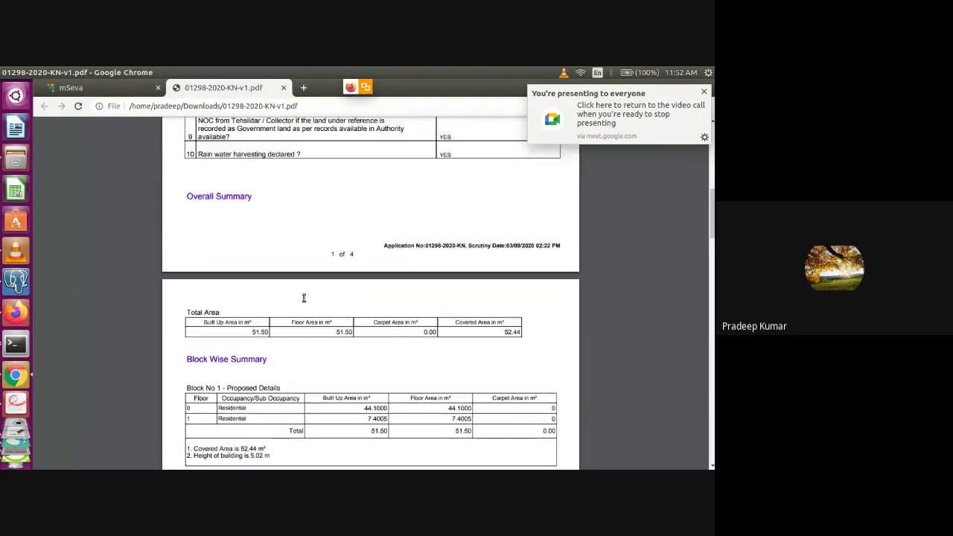
{"action": "scroll", "coordinate": [304, 296], "scroll_direction": "up", "scroll_amount": 6}
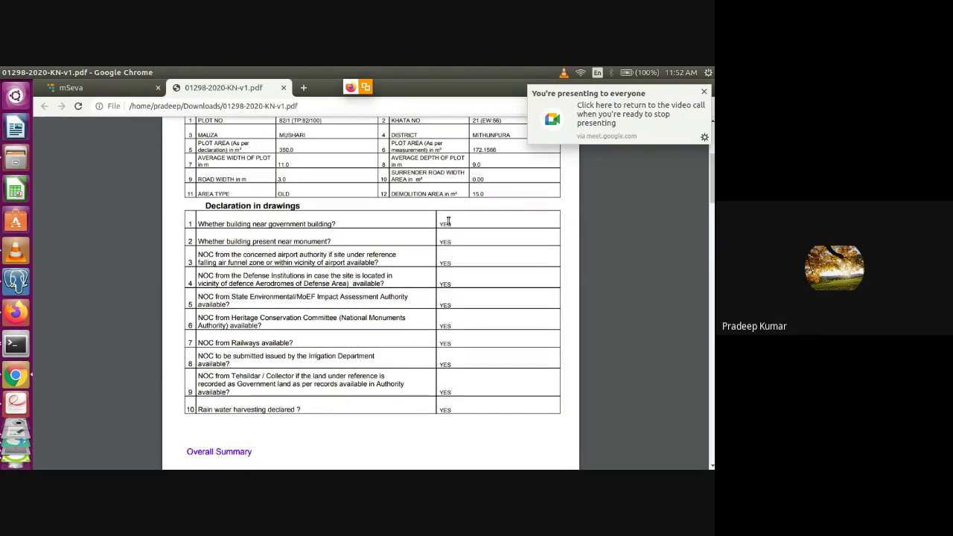
{"action": "scroll", "coordinate": [448, 222], "scroll_direction": "down", "scroll_amount": 5}
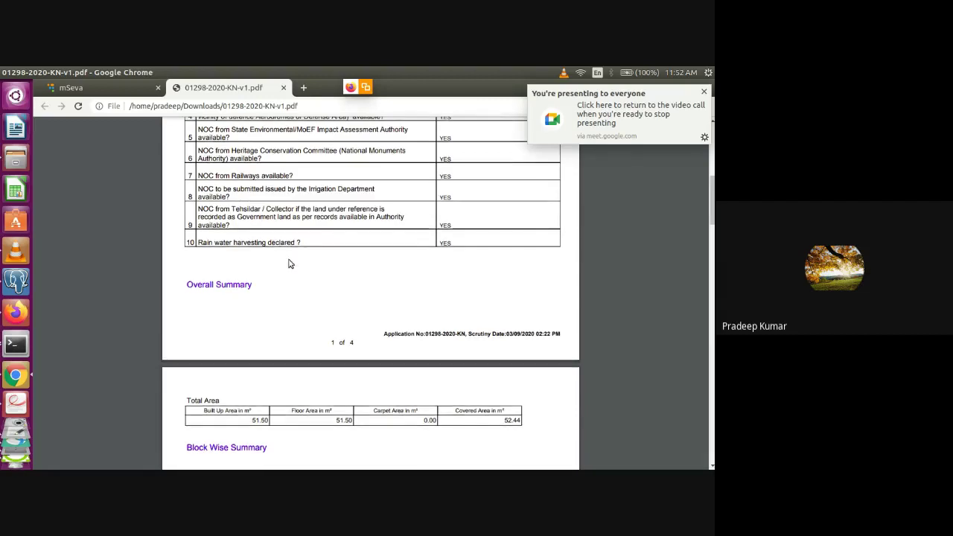
{"action": "scroll", "coordinate": [290, 264], "scroll_direction": "up", "scroll_amount": 10}
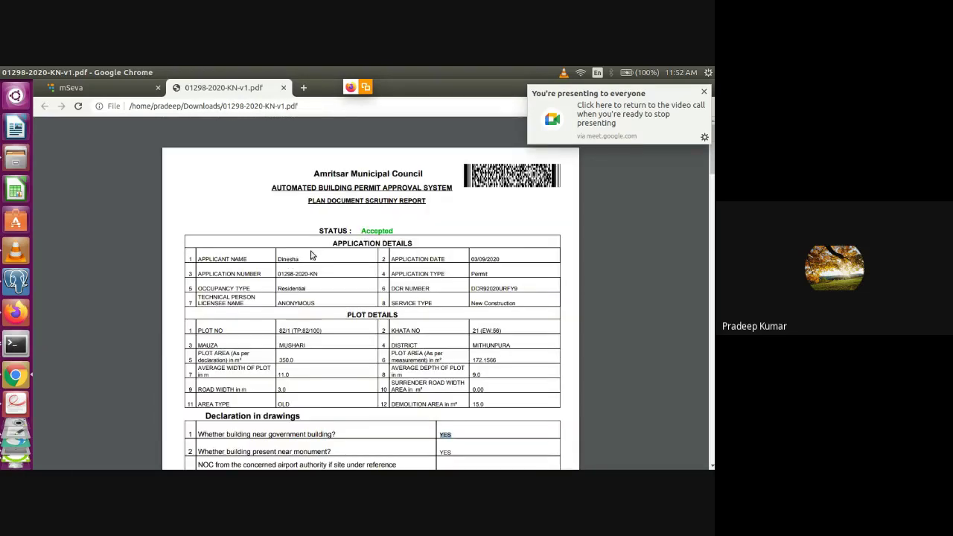
Highlight the Accepted status, then move down to the Block 1 - Scrutiny Details setback table
{"action": "double_click", "coordinate": [378, 230]}
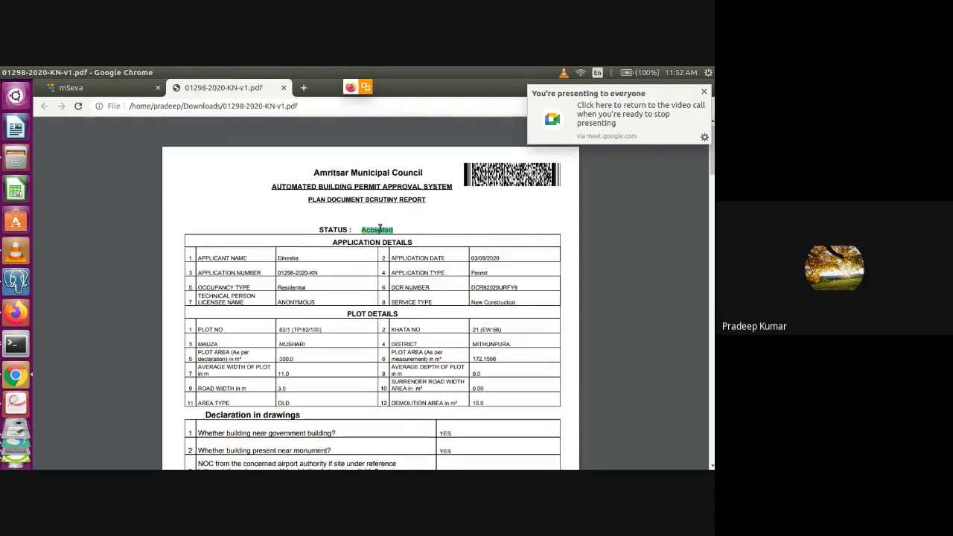
{"action": "scroll", "coordinate": [379, 229], "scroll_direction": "down", "scroll_amount": 5}
{"action": "scroll", "coordinate": [379, 228], "scroll_direction": "down", "scroll_amount": 3}
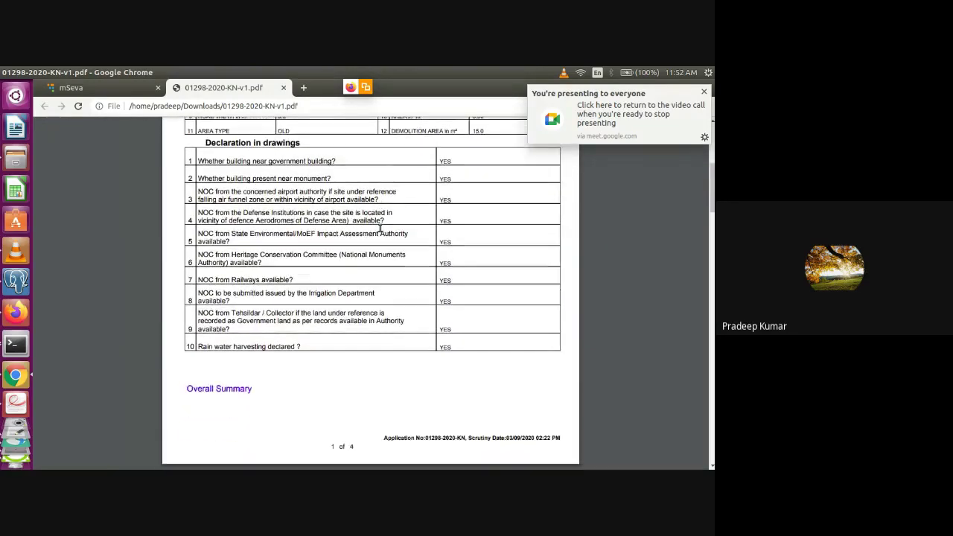
{"action": "scroll", "coordinate": [379, 228], "scroll_direction": "down", "scroll_amount": 1}
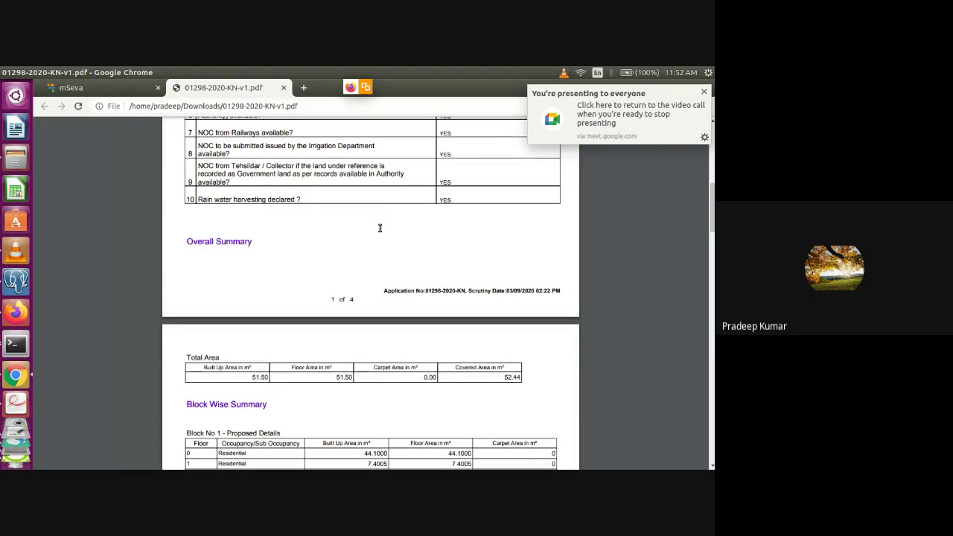
{"action": "scroll", "coordinate": [380, 228], "scroll_direction": "down", "scroll_amount": 7}
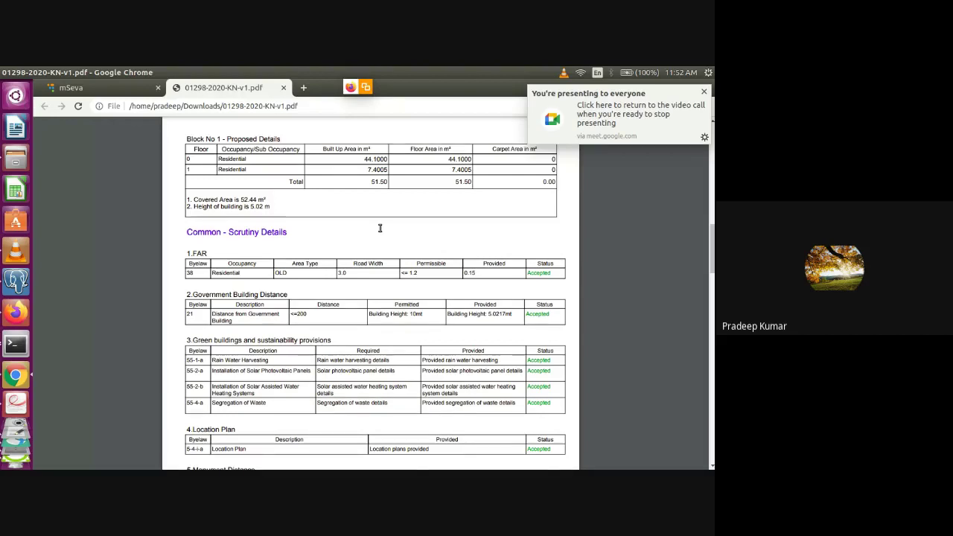
{"action": "scroll", "coordinate": [380, 228], "scroll_direction": "down", "scroll_amount": 1}
{"action": "scroll", "coordinate": [379, 228], "scroll_direction": "up", "scroll_amount": 2}
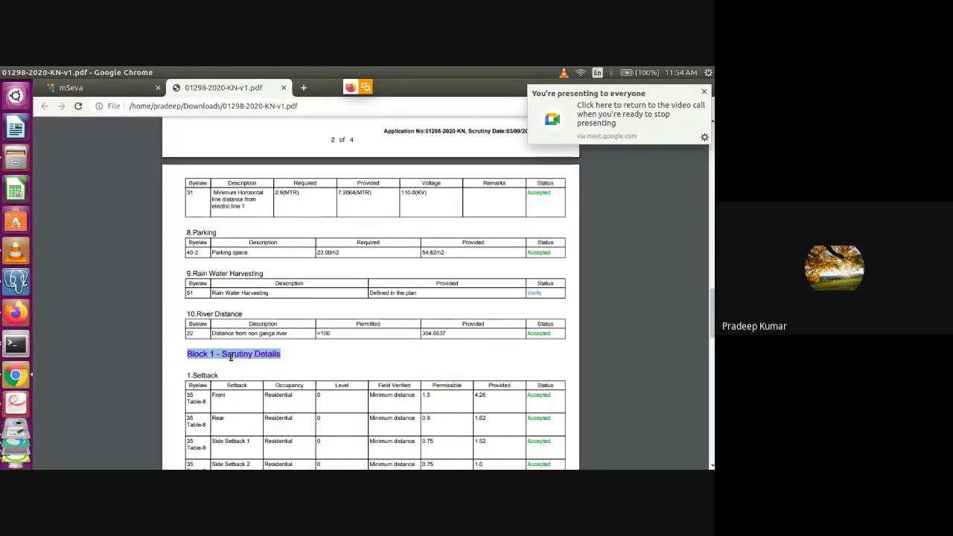
{"action": "scroll", "coordinate": [231, 357], "scroll_direction": "down", "scroll_amount": 1}
{"action": "scroll", "coordinate": [231, 358], "scroll_direction": "down", "scroll_amount": 3}
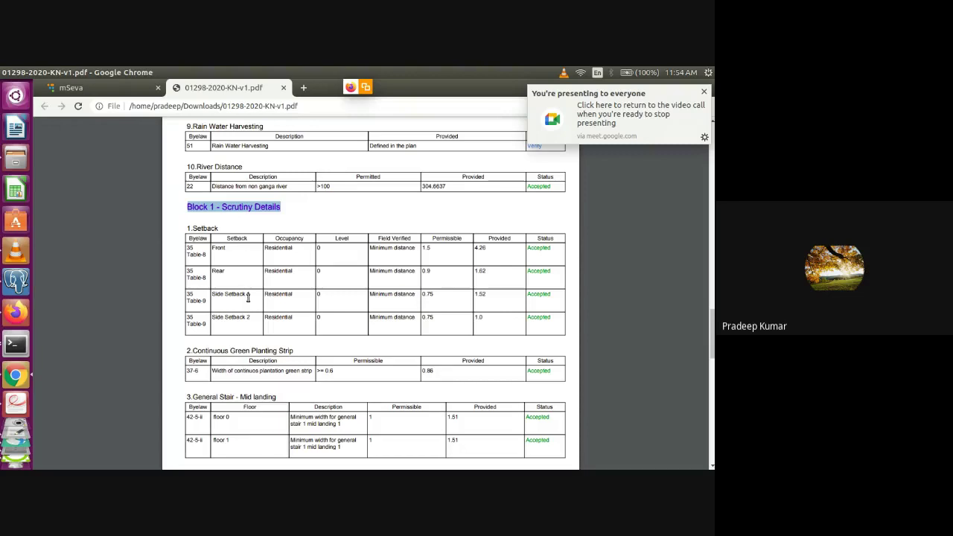
{"action": "scroll", "coordinate": [248, 297], "scroll_direction": "down", "scroll_amount": 3}
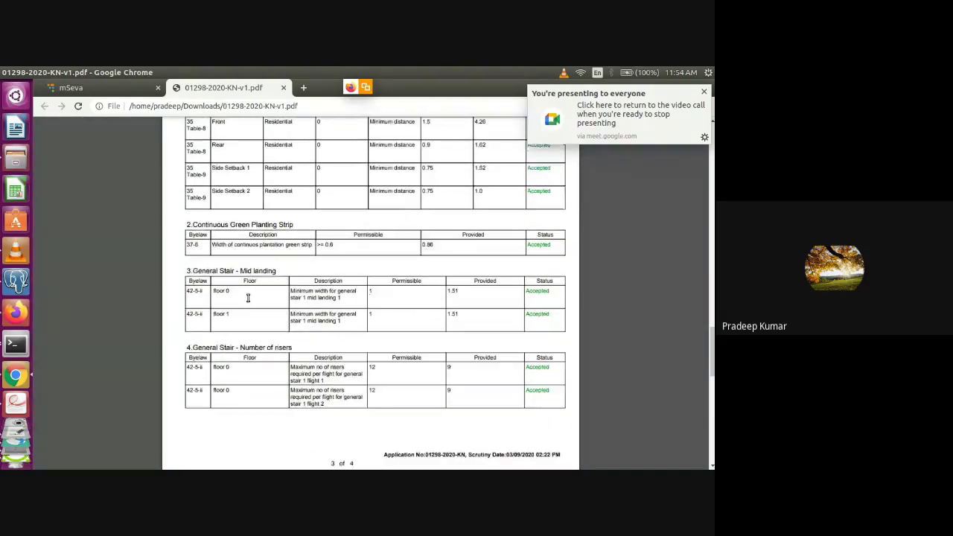
{"action": "scroll", "coordinate": [248, 297], "scroll_direction": "down", "scroll_amount": 1}
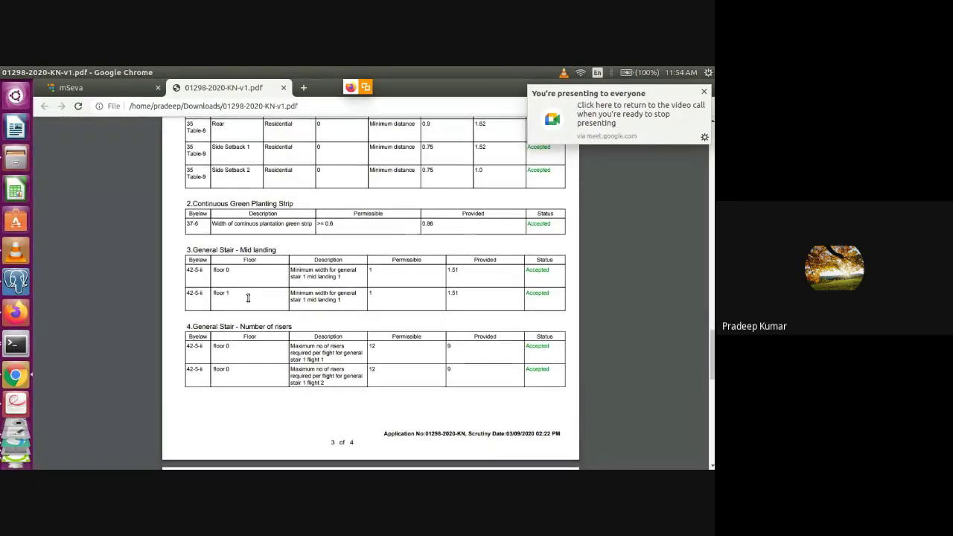
{"action": "scroll", "coordinate": [248, 298], "scroll_direction": "down", "scroll_amount": 5}
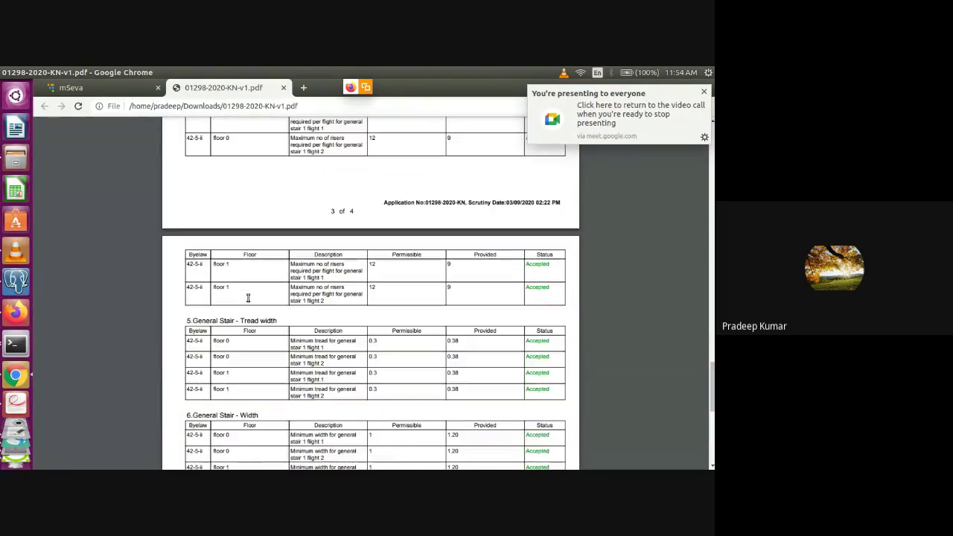
{"action": "scroll", "coordinate": [248, 298], "scroll_direction": "down", "scroll_amount": 5}
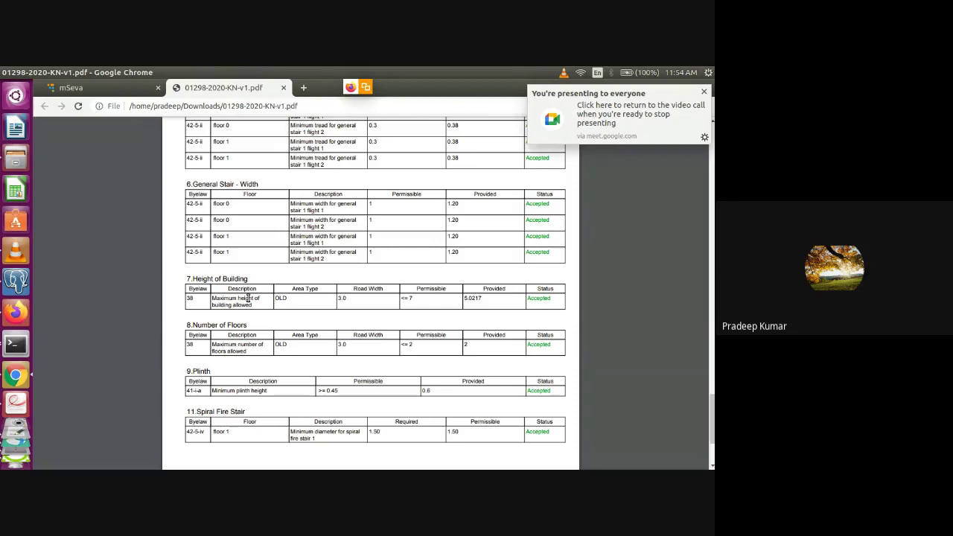
{"action": "scroll", "coordinate": [247, 298], "scroll_direction": "down", "scroll_amount": 3}
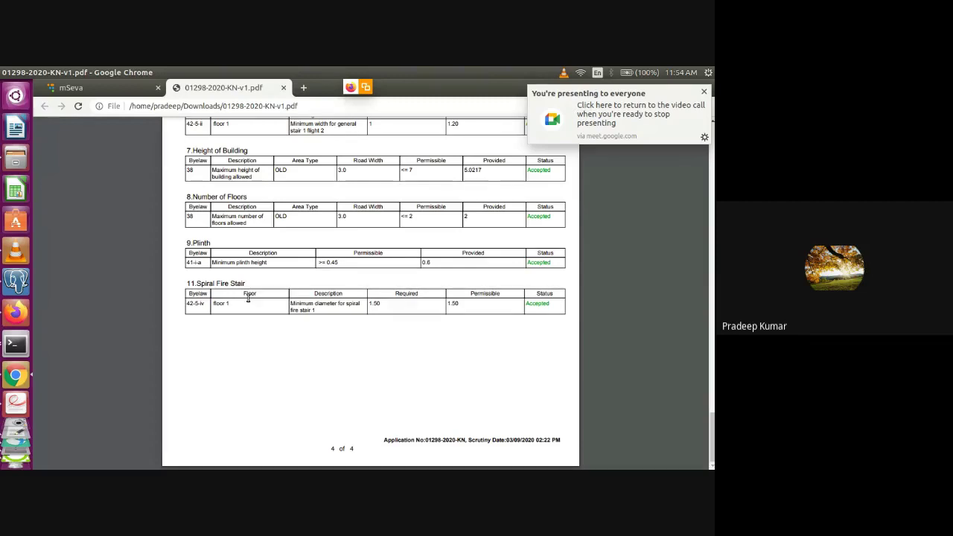
{"action": "scroll", "coordinate": [248, 298], "scroll_direction": "up", "scroll_amount": 8}
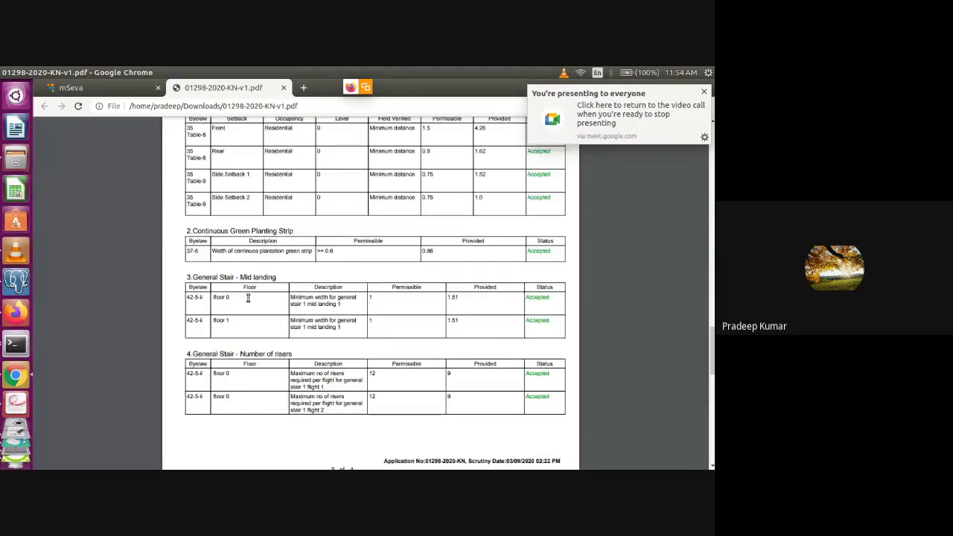
{"action": "scroll", "coordinate": [248, 297], "scroll_direction": "up", "scroll_amount": 10}
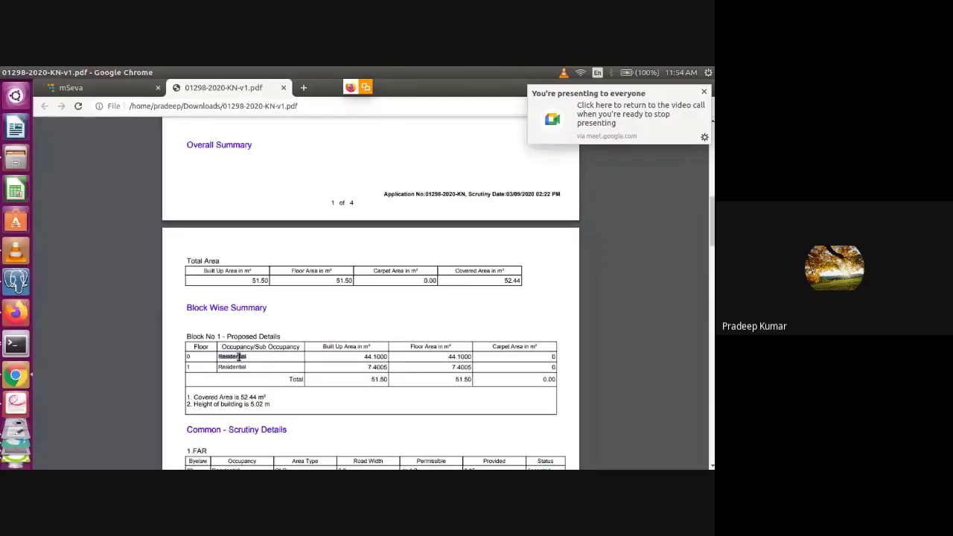
{"action": "scroll", "coordinate": [238, 357], "scroll_direction": "down", "scroll_amount": 5}
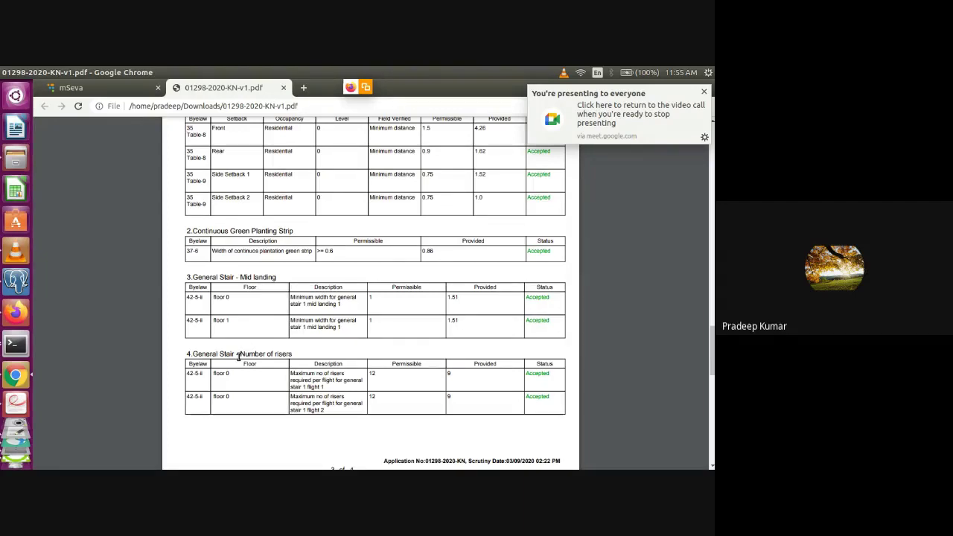
Return to the first page of the scrutiny report PDF
{"action": "scroll", "coordinate": [238, 356], "scroll_direction": "up", "scroll_amount": 10}
{"action": "scroll", "coordinate": [238, 357], "scroll_direction": "up", "scroll_amount": 10}
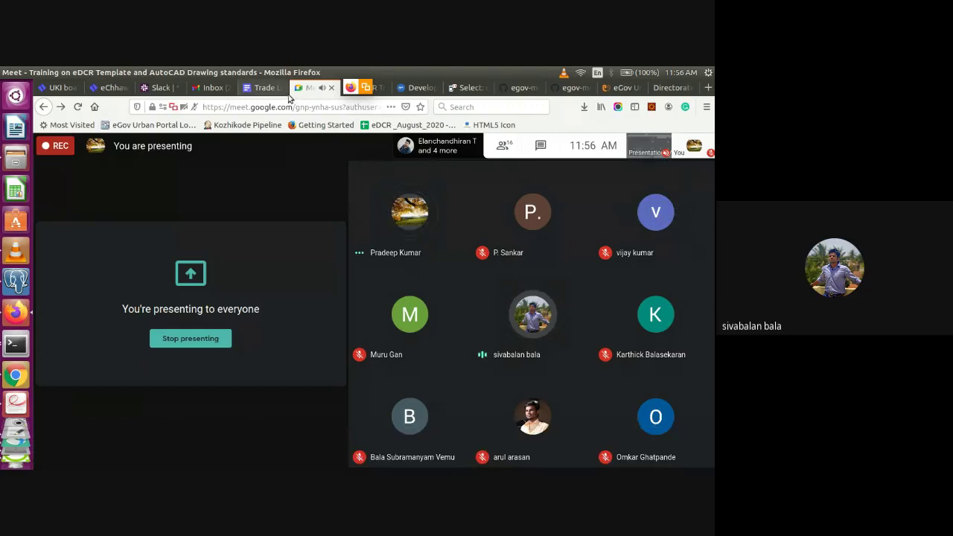
{"action": "left_click", "coordinate": [383, 90]}
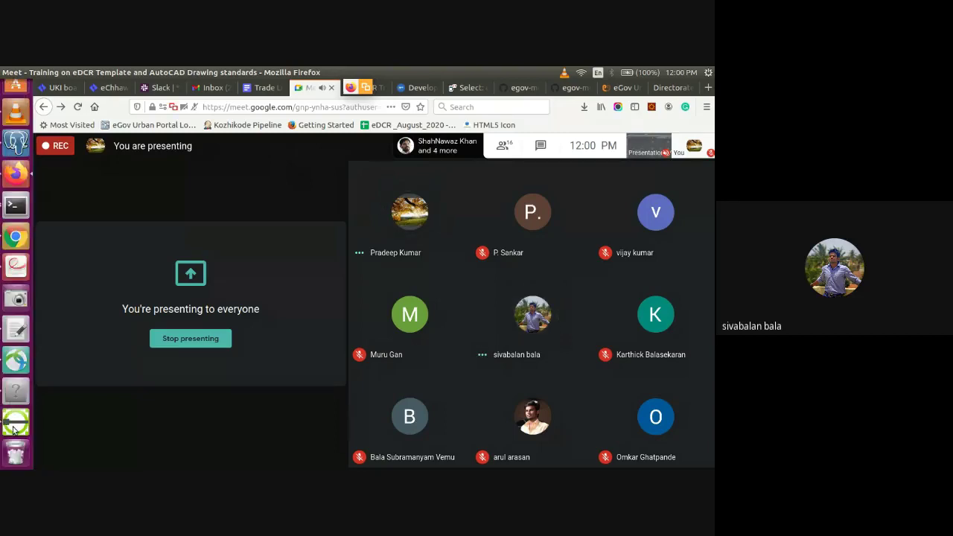
{"action": "left_click", "coordinate": [15, 421]}
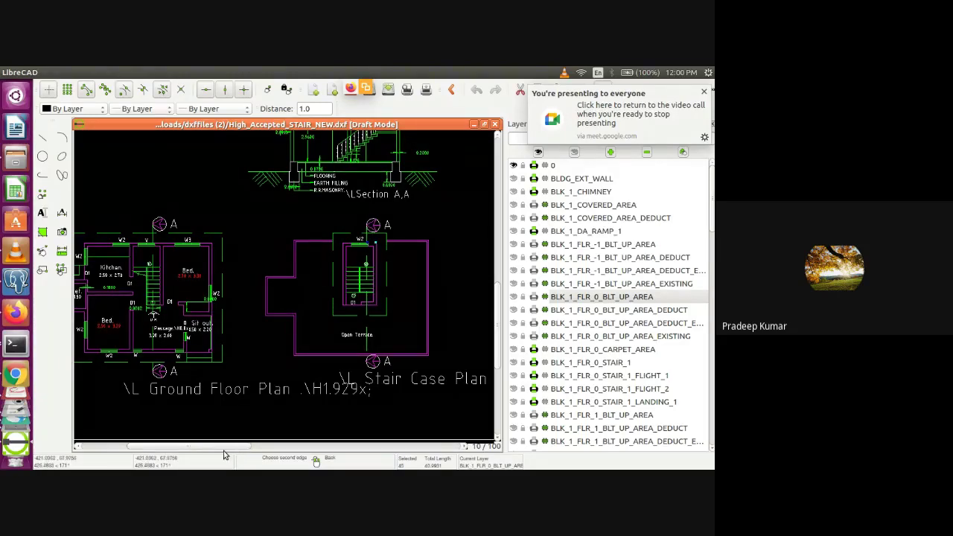
{"action": "mouse_move", "coordinate": [226, 445]}
{"action": "left_mouse_down"}
{"action": "mouse_move", "coordinate": [378, 443]}
{"action": "mouse_move", "coordinate": [181, 451]}
{"action": "mouse_move", "coordinate": [225, 452]}
{"action": "left_mouse_up"}
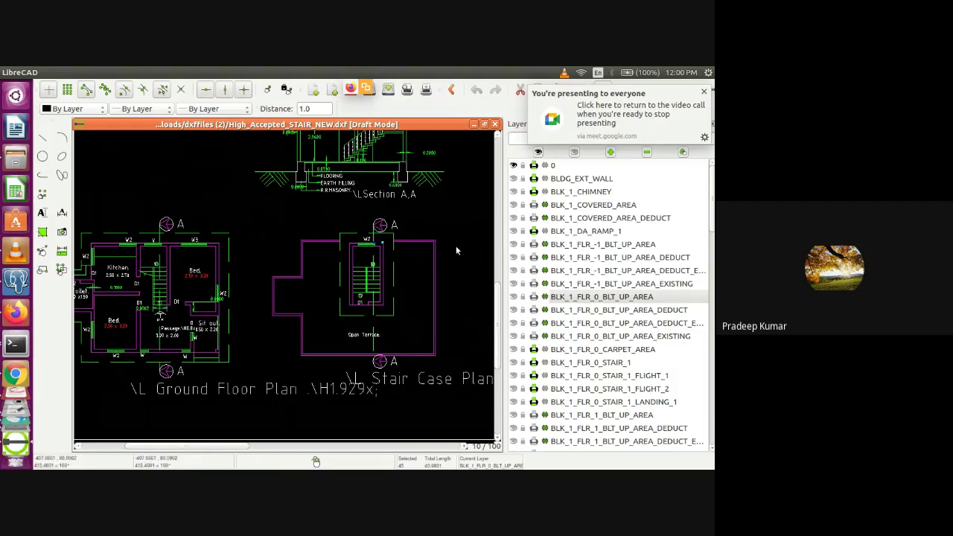
{"action": "mouse_move", "coordinate": [500, 336]}
{"action": "left_mouse_down"}
{"action": "mouse_move", "coordinate": [498, 290]}
{"action": "mouse_move", "coordinate": [501, 321]}
{"action": "left_mouse_up"}
{"action": "left_click_drag", "start_coordinate": [233, 448], "coordinate": [387, 445]}
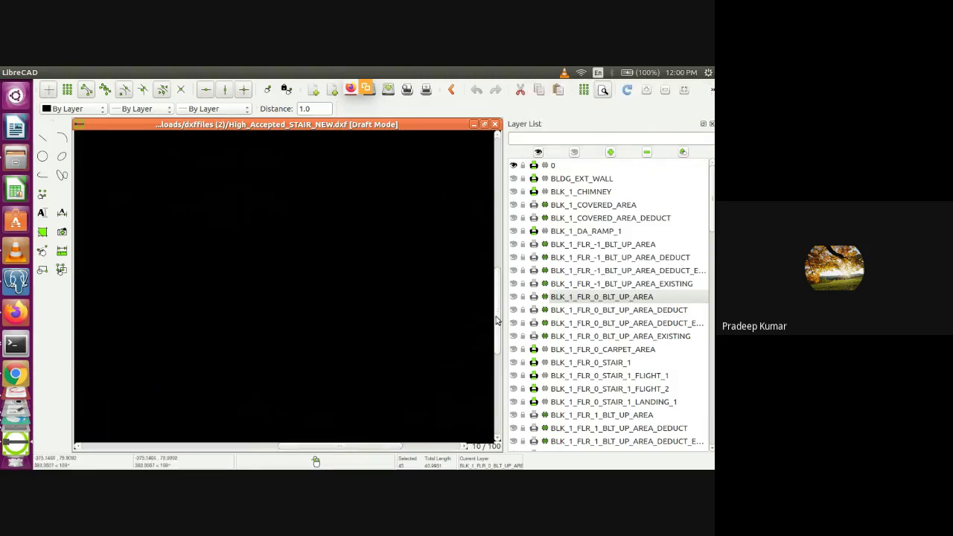
{"action": "left_click_drag", "start_coordinate": [499, 313], "coordinate": [498, 394]}
{"action": "left_click_drag", "start_coordinate": [335, 440], "coordinate": [415, 446]}
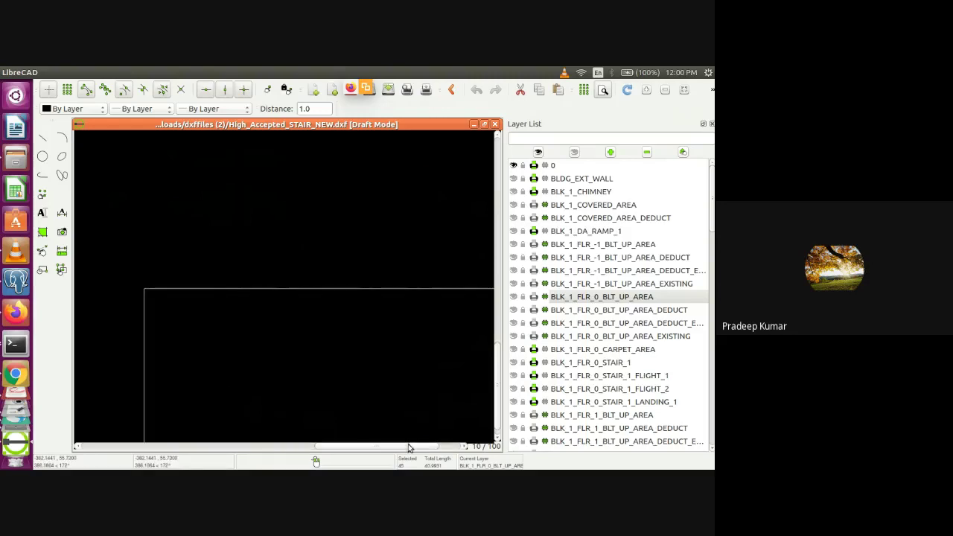
{"action": "left_click_drag", "start_coordinate": [499, 357], "coordinate": [498, 396]}
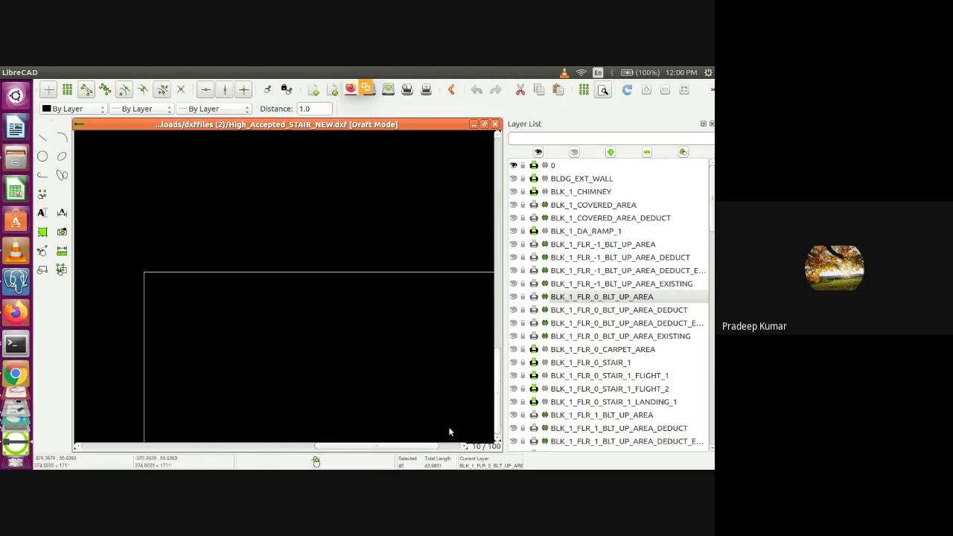
{"action": "left_click_drag", "start_coordinate": [427, 446], "coordinate": [451, 448]}
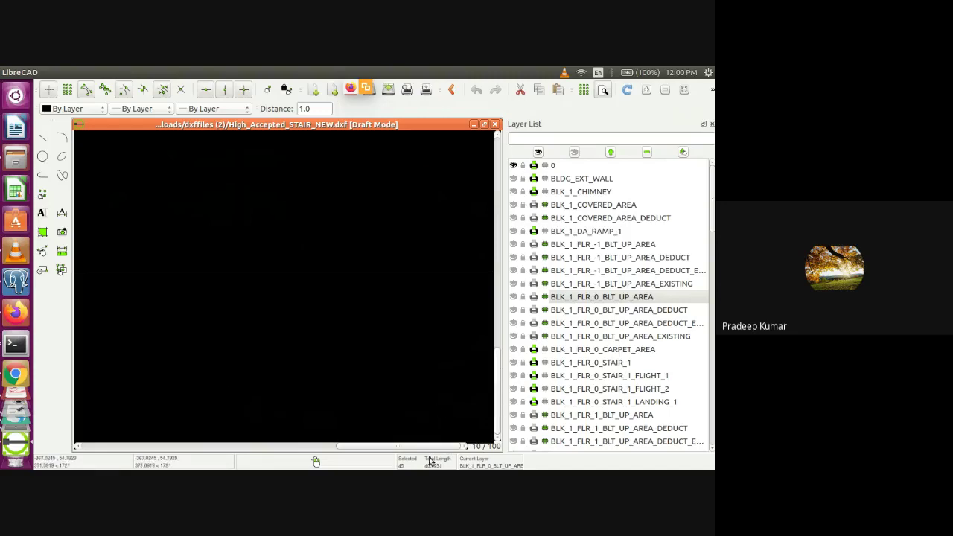
{"action": "left_click_drag", "start_coordinate": [435, 447], "coordinate": [195, 439]}
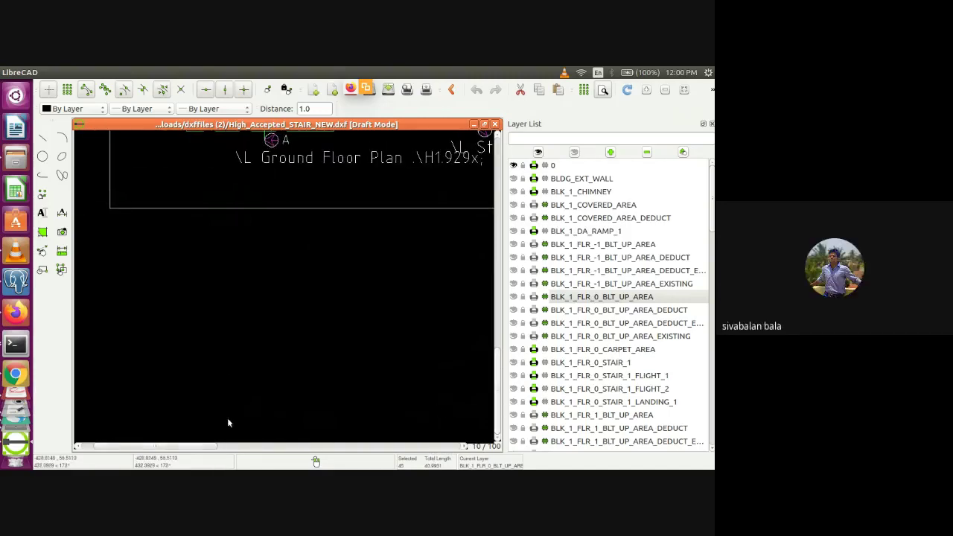
{"action": "left_click_drag", "start_coordinate": [501, 372], "coordinate": [500, 313]}
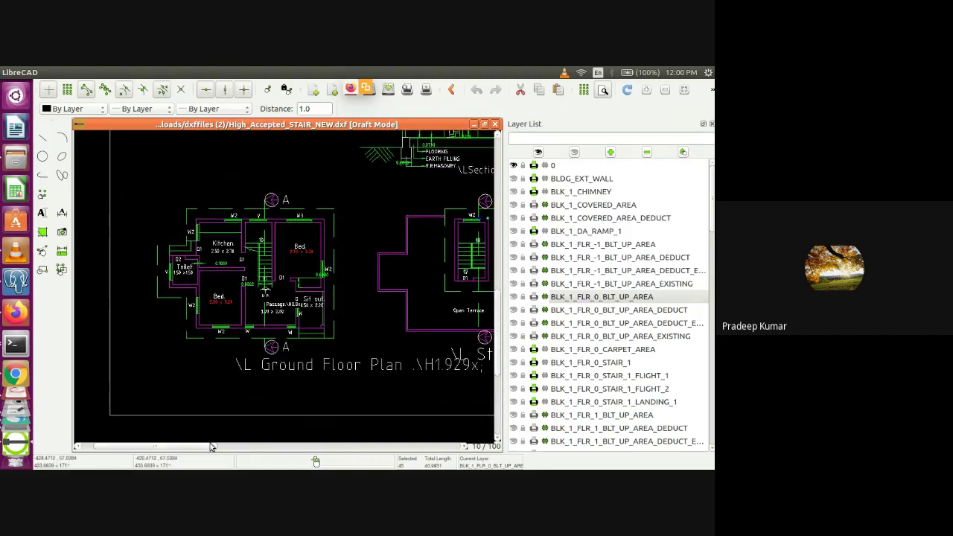
{"action": "left_click_drag", "start_coordinate": [213, 446], "coordinate": [232, 449]}
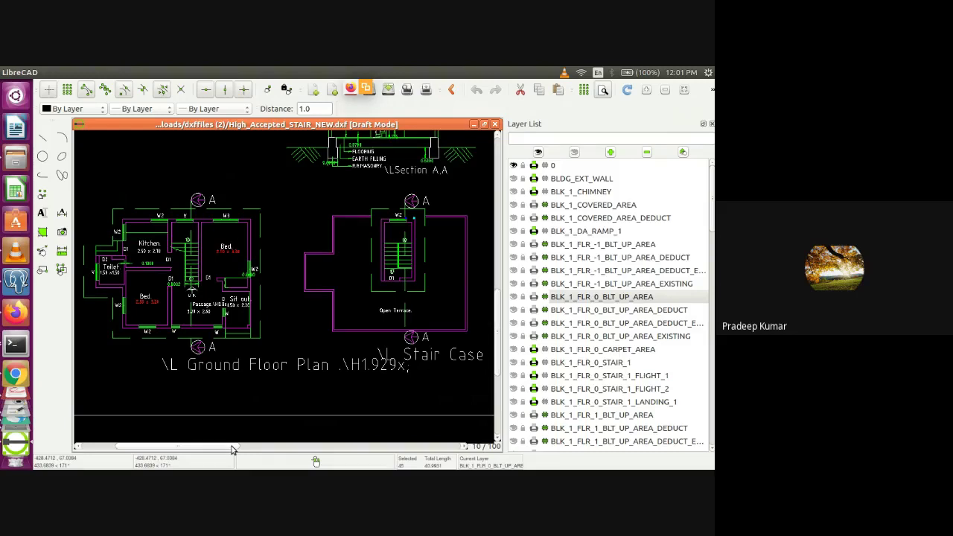
{"action": "key", "text": "alt+Tab"}
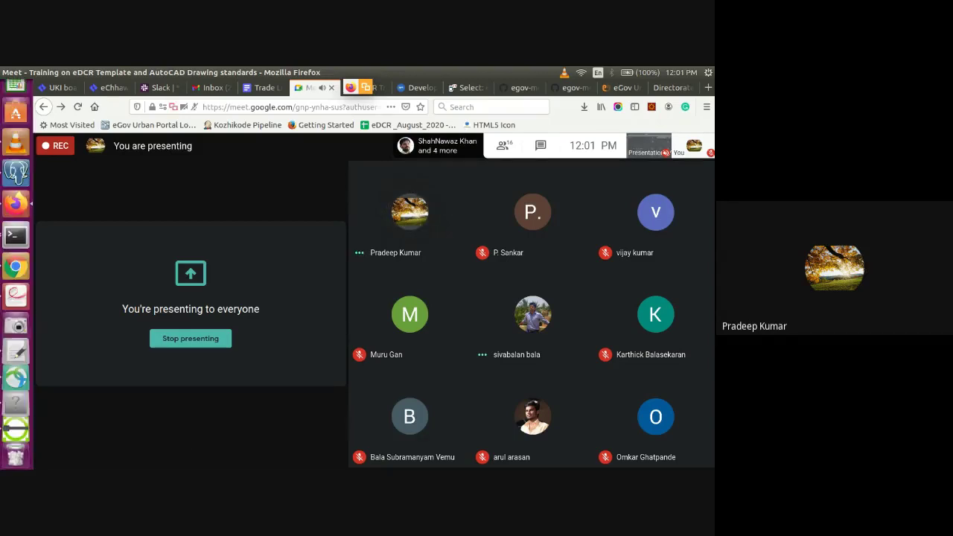
Show mSeva Punjab's eDCR Scrutiny home page, then go back to the Google Meet call
{"action": "left_click", "coordinate": [15, 325]}
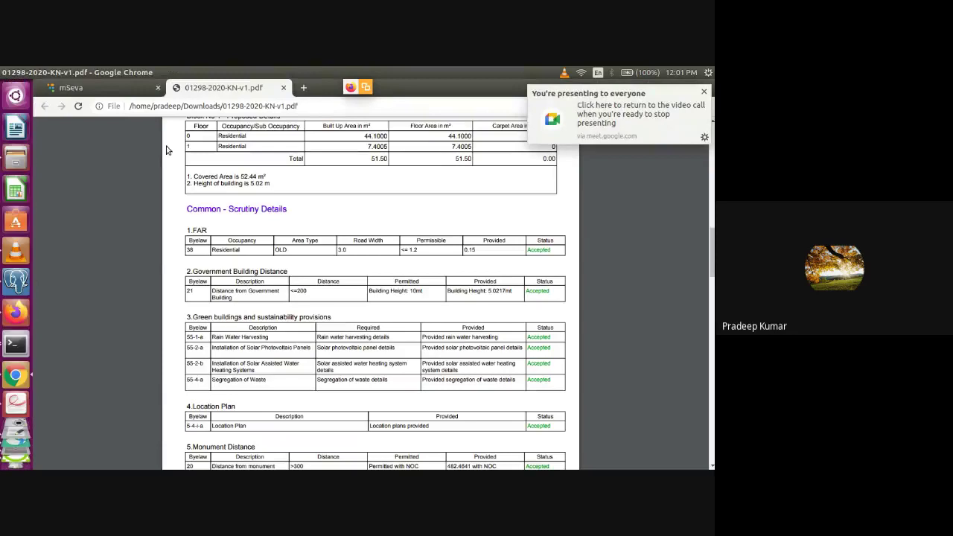
{"action": "left_click", "coordinate": [75, 87]}
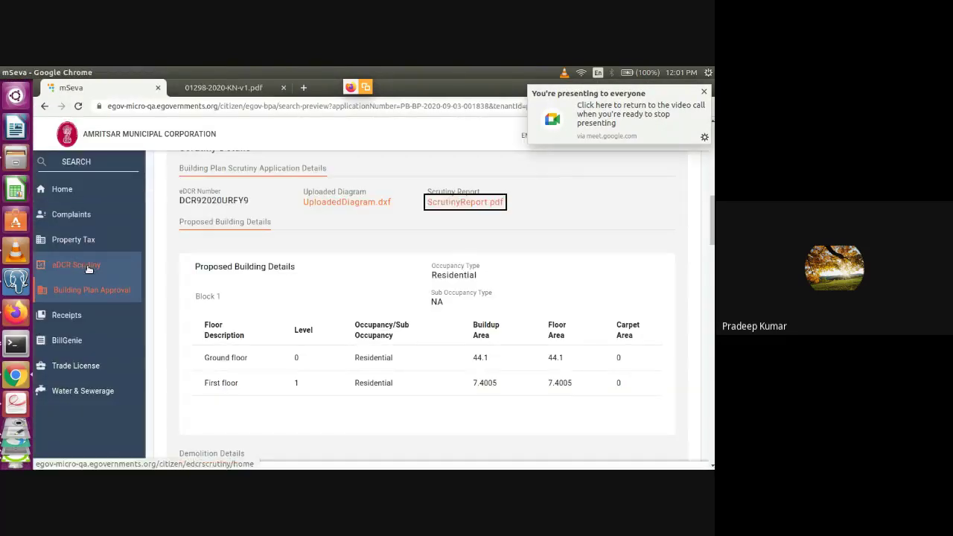
{"action": "left_click", "coordinate": [136, 260]}
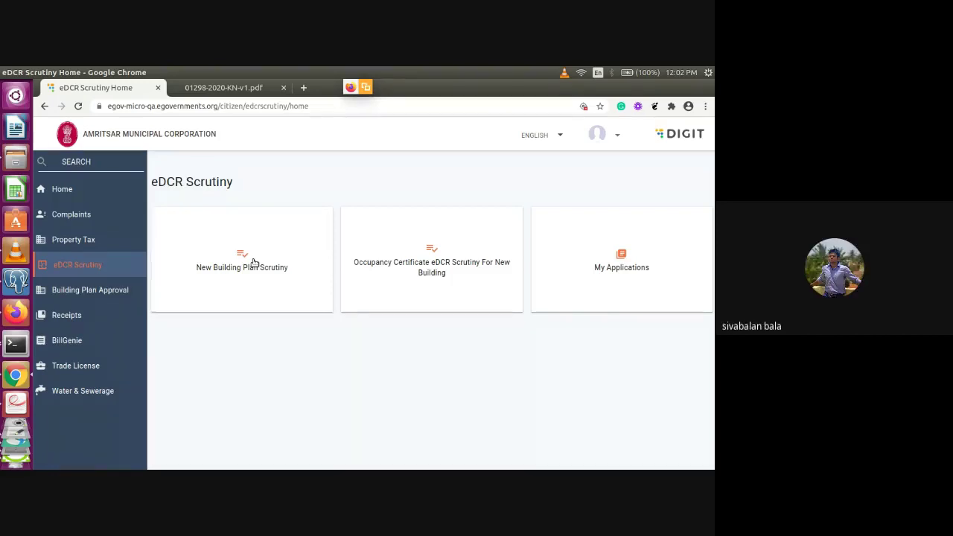
{"action": "key", "text": "alt+Tab"}
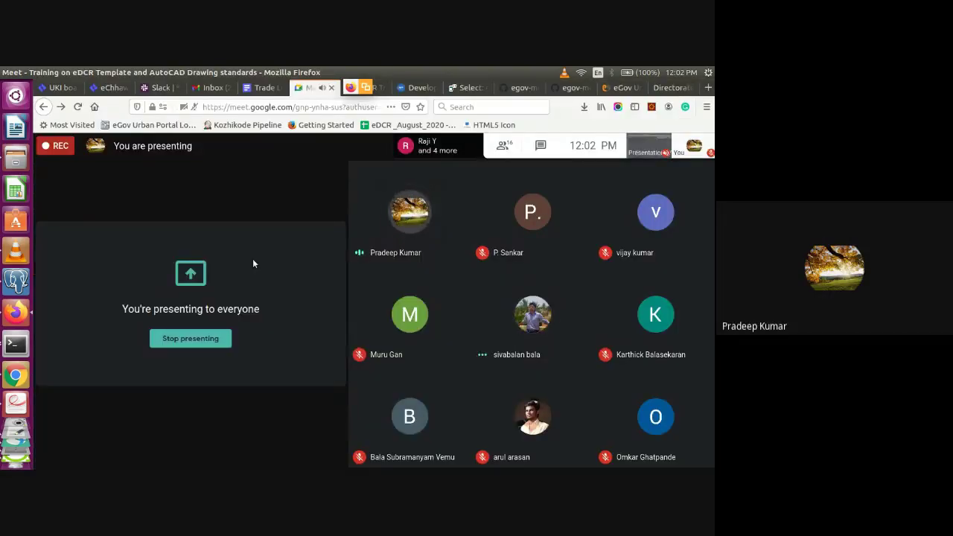
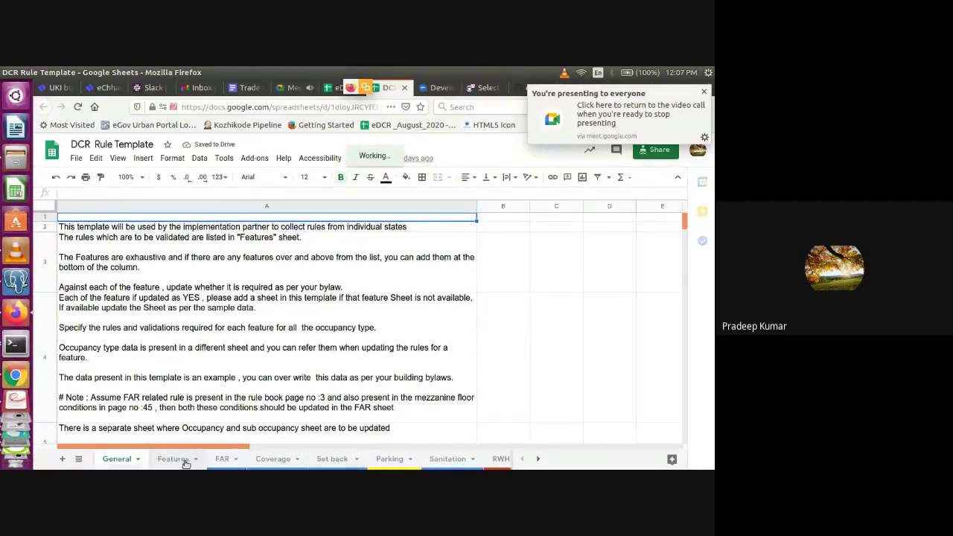
Open the DCR Rule Template's Features sheet and select cell B3 'Far'
{"action": "left_click", "coordinate": [178, 459]}
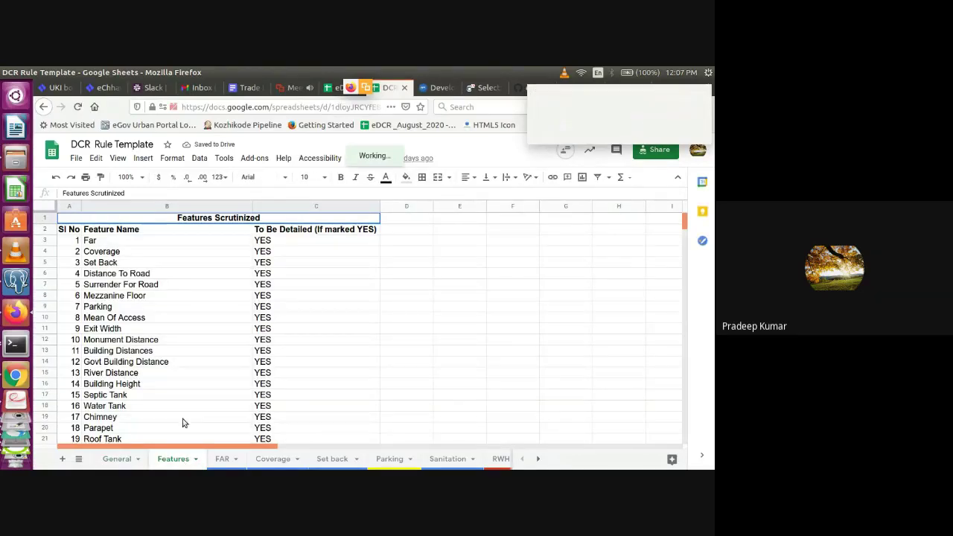
{"action": "left_click", "coordinate": [192, 243]}
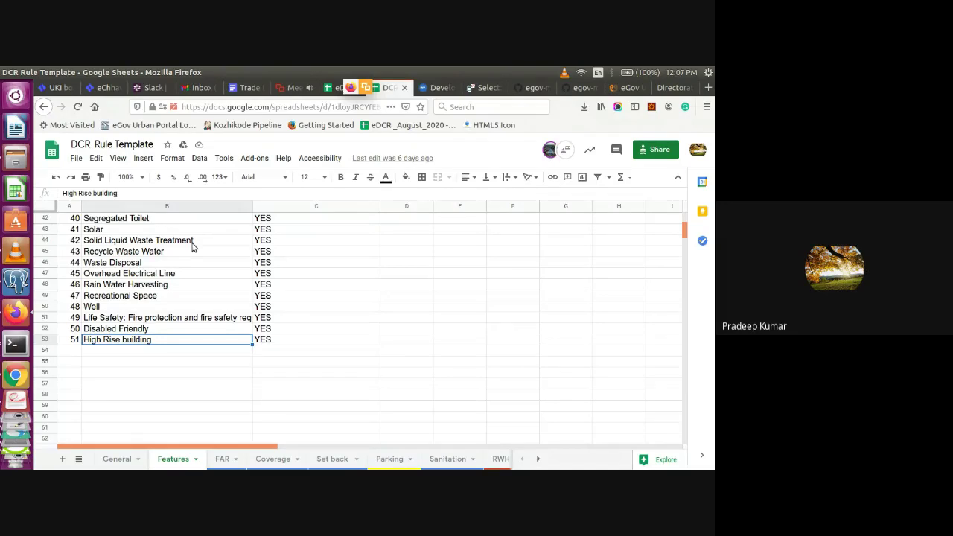
{"action": "key", "text": "Up"}
{"action": "key", "text": "Up"}
{"action": "key", "text": "Up"}
{"action": "key", "text": "Up"}
{"action": "key", "text": "Up"}
{"action": "key", "text": "Up"}
{"action": "key", "text": "Up"}
{"action": "key", "text": "Up"}
{"action": "key", "text": "Up"}
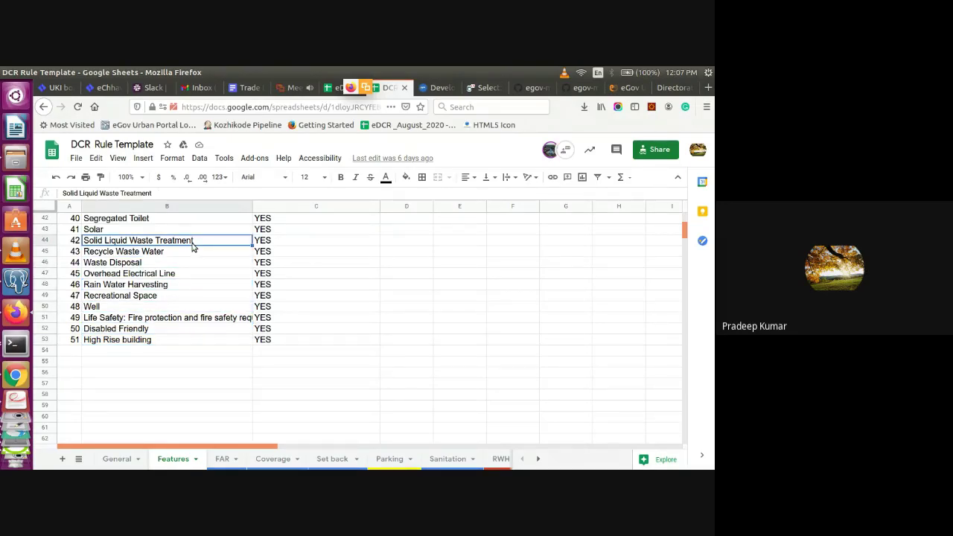
{"action": "key", "text": "Down"}
{"action": "key", "text": "Down"}
{"action": "key", "text": "Up"}
{"action": "key", "text": "Up"}
{"action": "key", "text": "Up"}
{"action": "key", "text": "Up"}
{"action": "key", "text": "Up"}
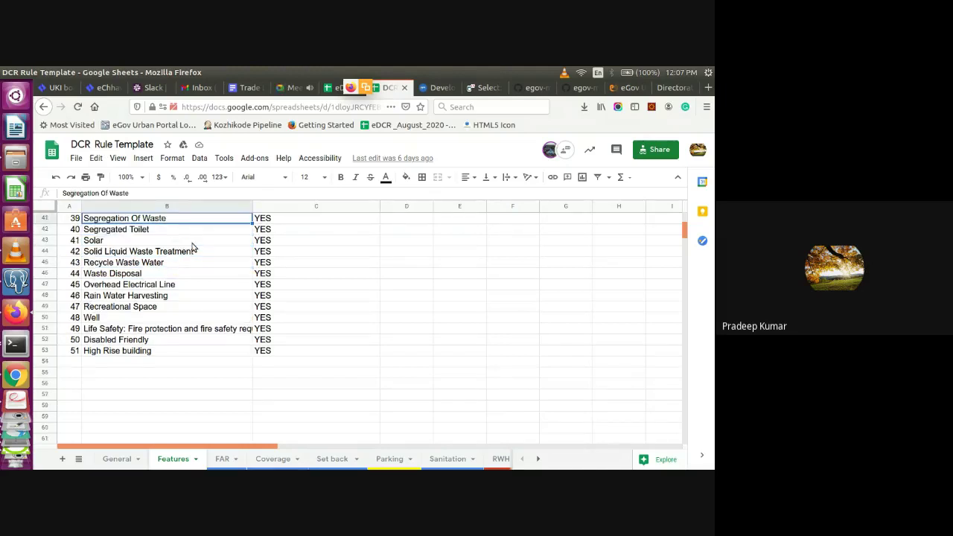
{"action": "key", "text": "Up"}
{"action": "key", "text": "Up"}
{"action": "key", "text": "Up"}
{"action": "key", "text": "Up"}
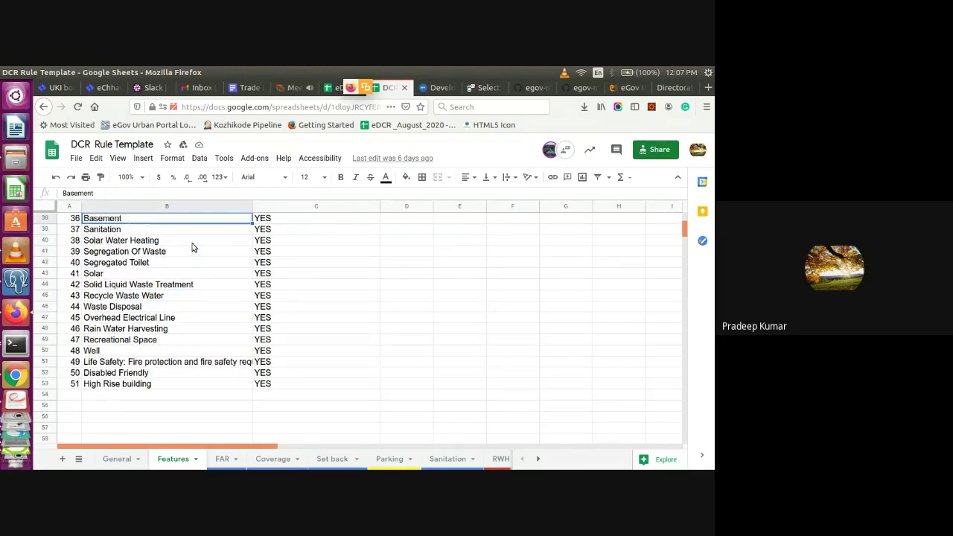
{"action": "key", "text": "Up"}
{"action": "key", "text": "Up"}
{"action": "key", "text": "Up"}
{"action": "key", "text": "Up"}
{"action": "key", "text": "Up"}
{"action": "key", "text": "Up"}
{"action": "key", "text": "Up"}
{"action": "key", "text": "Up"}
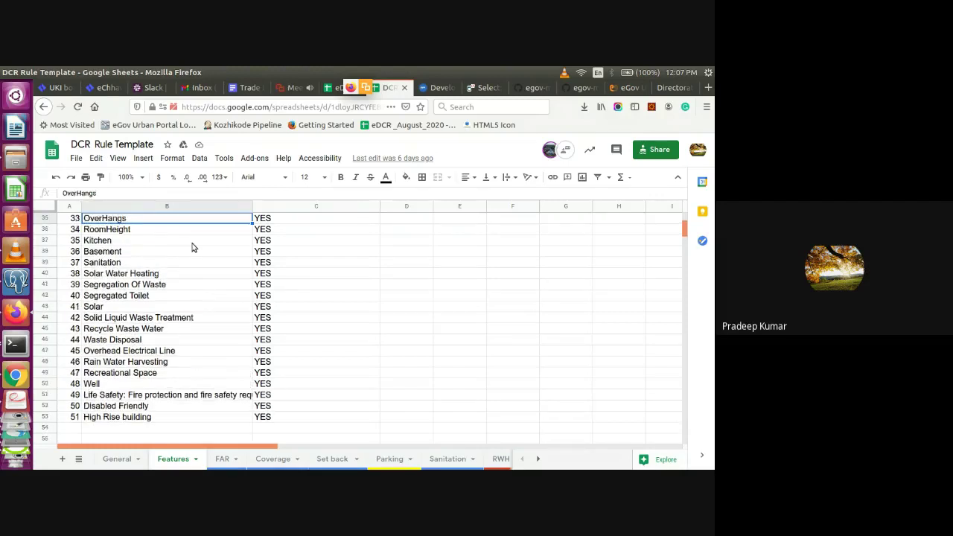
{"action": "key", "text": "Up"}
{"action": "key", "text": "Up"}
{"action": "key", "text": "Up"}
{"action": "key", "text": "Up"}
{"action": "key", "text": "Up"}
{"action": "key", "text": "Up"}
{"action": "key", "text": "Up"}
{"action": "key", "text": "Up"}
{"action": "key", "text": "Up"}
{"action": "key", "text": "Up"}
{"action": "key", "text": "Up"}
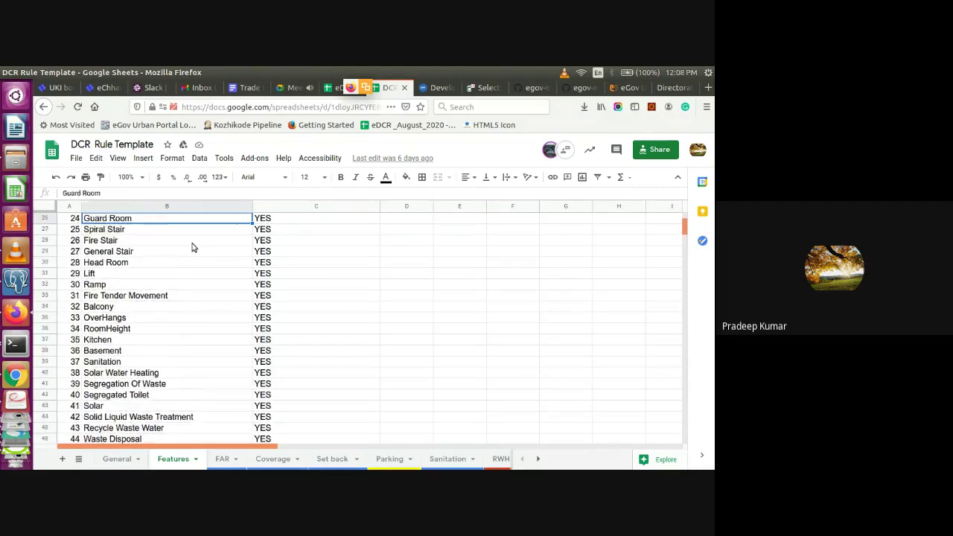
{"action": "key", "text": "Up"}
{"action": "key", "text": "Up"}
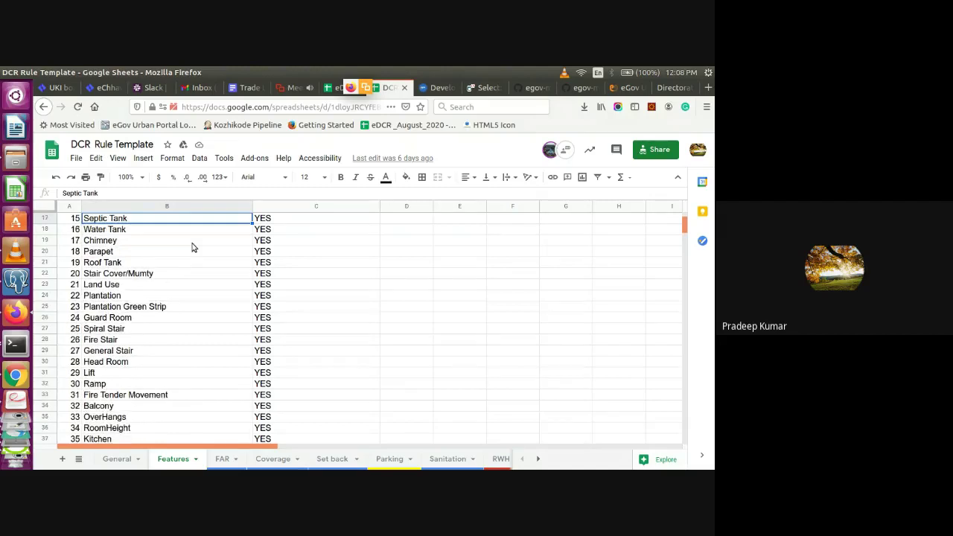
{"action": "key", "text": "Up"}
{"action": "key", "text": "Up"}
{"action": "key", "text": "Up"}
{"action": "key", "text": "Up"}
{"action": "key", "text": "Up"}
{"action": "key", "text": "Up"}
{"action": "key", "text": "Up"}
{"action": "key", "text": "Up"}
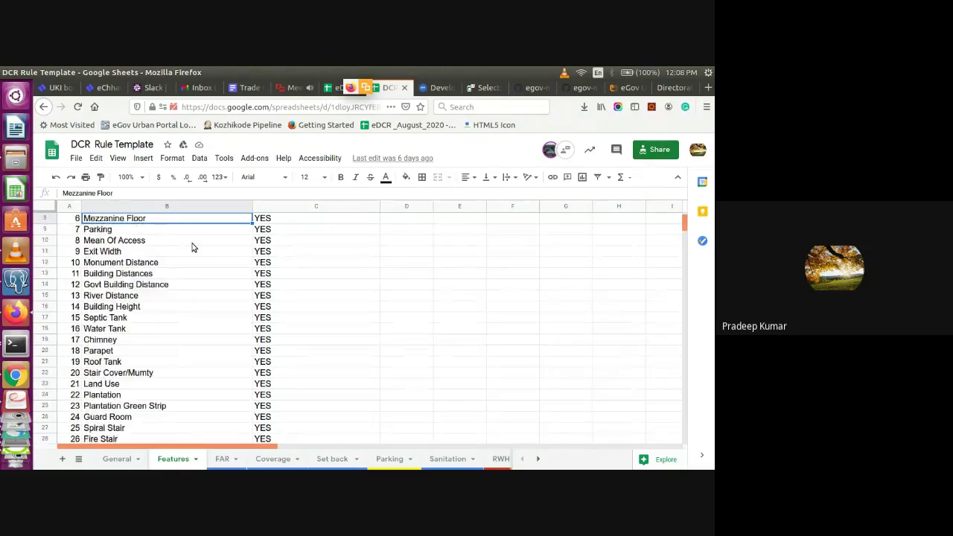
{"action": "key", "text": "Up"}
{"action": "key", "text": "Up"}
{"action": "key", "text": "Up"}
{"action": "key", "text": "Up"}
{"action": "key", "text": "Up"}
{"action": "key", "text": "Up"}
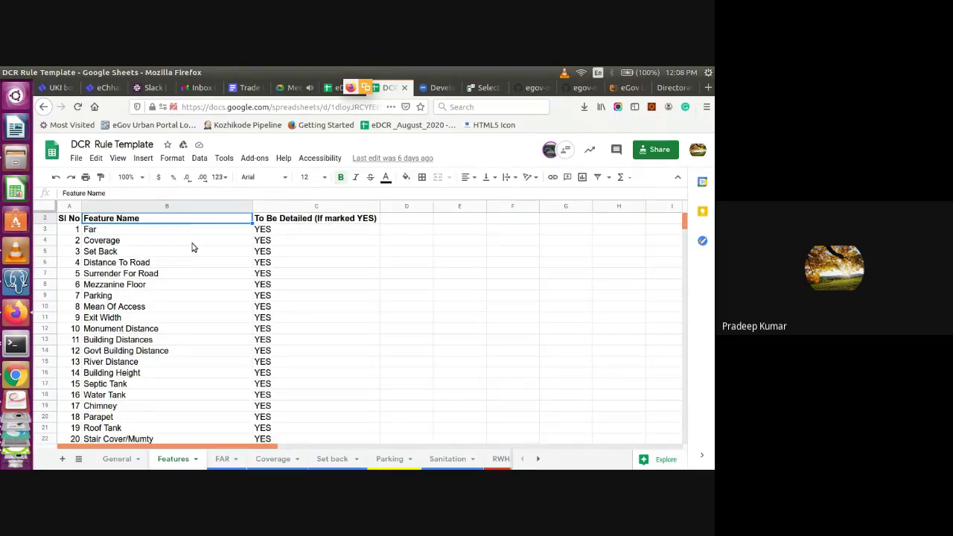
{"action": "key", "text": "Down"}
{"action": "key", "text": "Down"}
{"action": "key", "text": "Down"}
{"action": "key", "text": "Down"}
{"action": "key", "text": "Down"}
{"action": "key", "text": "Down"}
{"action": "key", "text": "Down"}
{"action": "key", "text": "Down"}
{"action": "key", "text": "Down"}
{"action": "key", "text": "Down"}
{"action": "key", "text": "Down"}
{"action": "key", "text": "Down"}
{"action": "key", "text": "Down"}
{"action": "key", "text": "Down"}
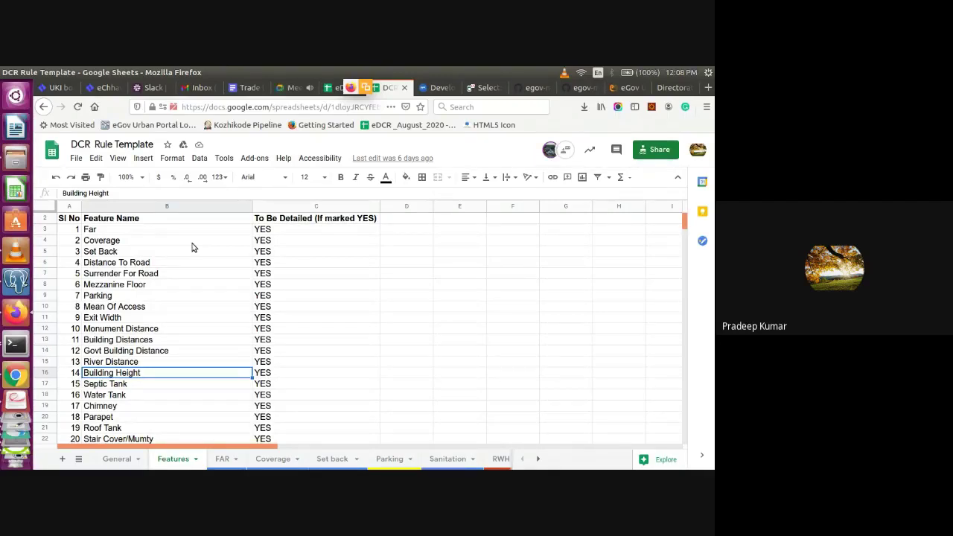
{"action": "left_click", "coordinate": [158, 231]}
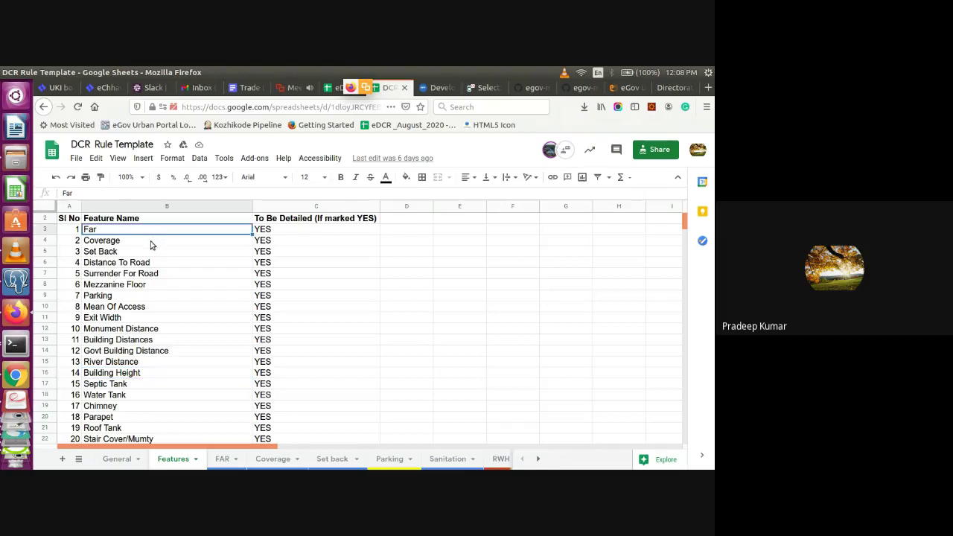
{"action": "left_click", "coordinate": [154, 243]}
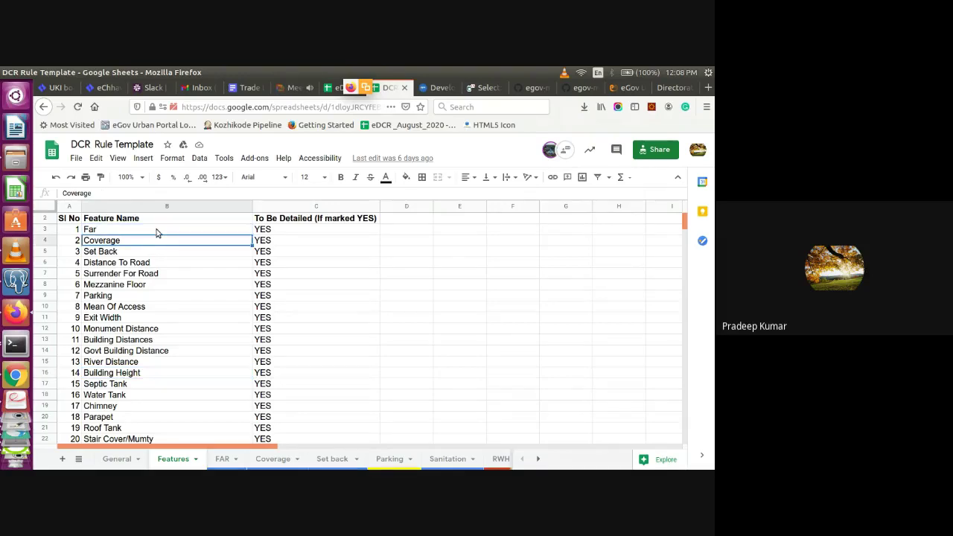
Bring Firefox forward and scroll the Development Control Rules page to Layer Name Standards
{"action": "key", "text": "alt+Tab"}
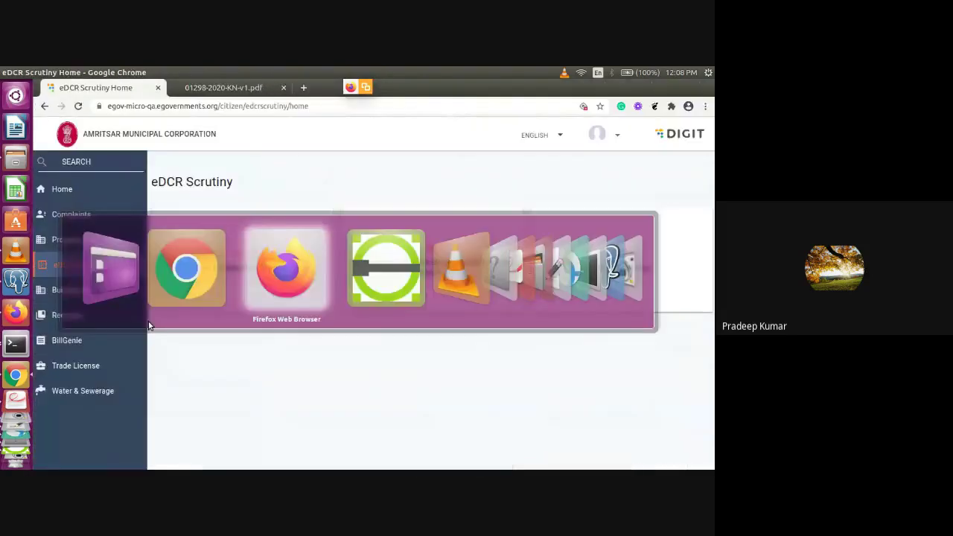
{"action": "left_click", "coordinate": [335, 88]}
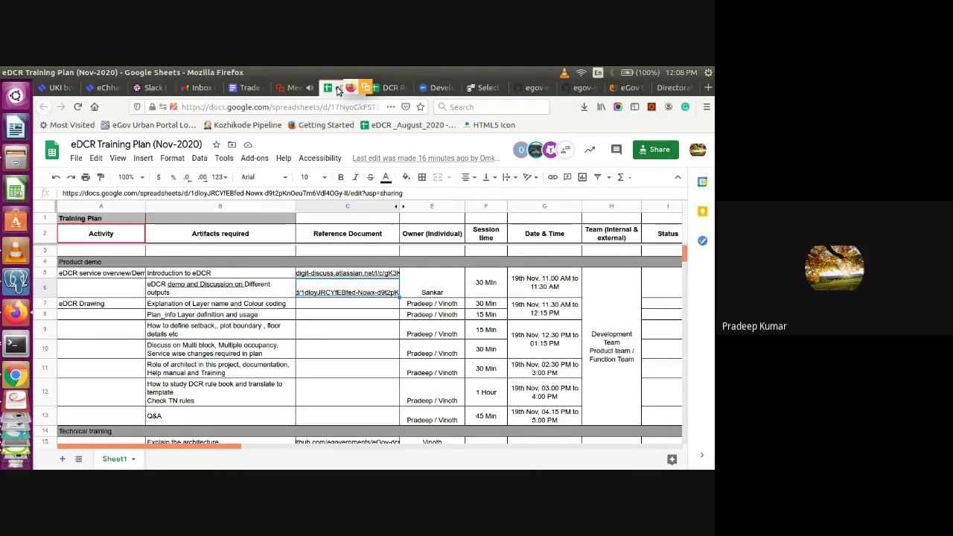
{"action": "left_click", "coordinate": [432, 89]}
{"action": "scroll", "coordinate": [431, 316], "scroll_direction": "down", "scroll_amount": 10}
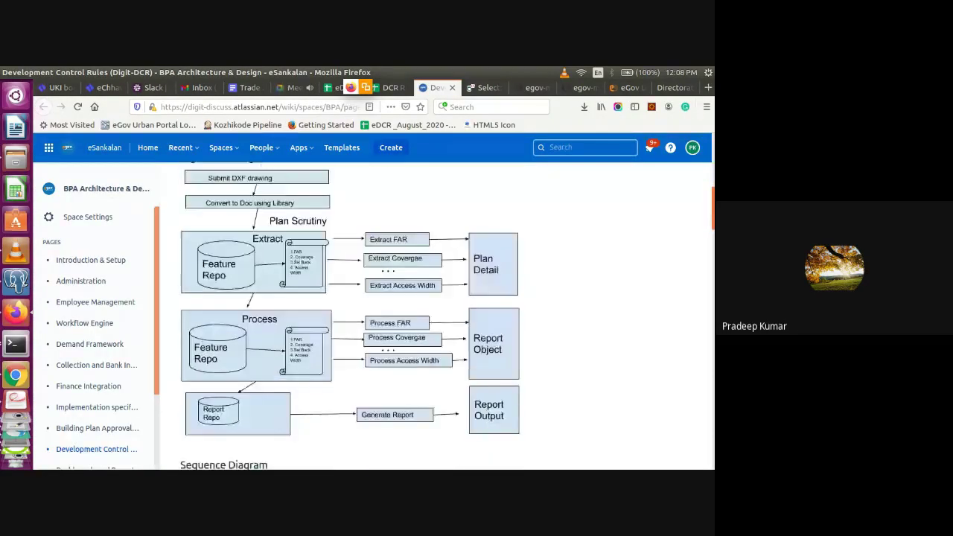
{"action": "scroll", "coordinate": [432, 317], "scroll_direction": "down", "scroll_amount": 10}
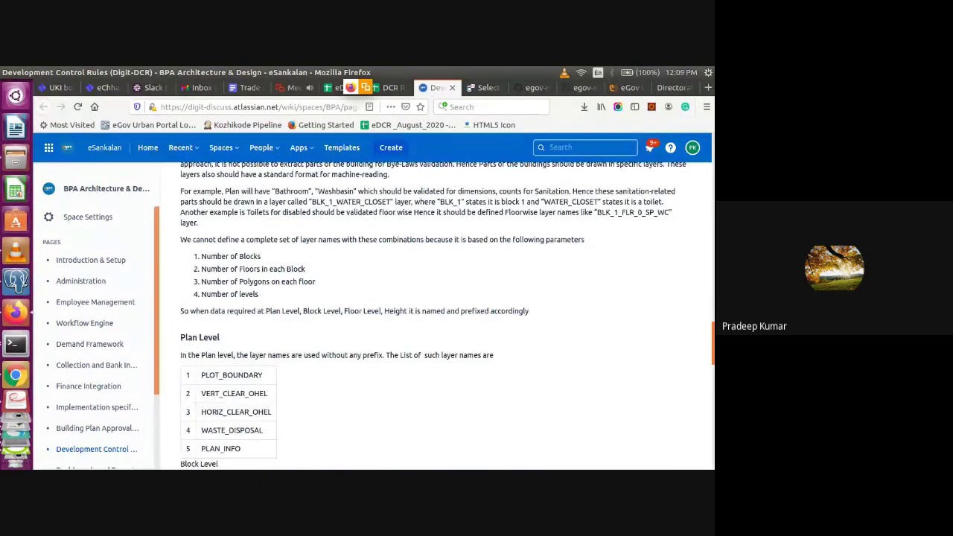
{"action": "scroll", "coordinate": [431, 317], "scroll_direction": "up", "scroll_amount": 1}
{"action": "scroll", "coordinate": [432, 316], "scroll_direction": "up", "scroll_amount": 1}
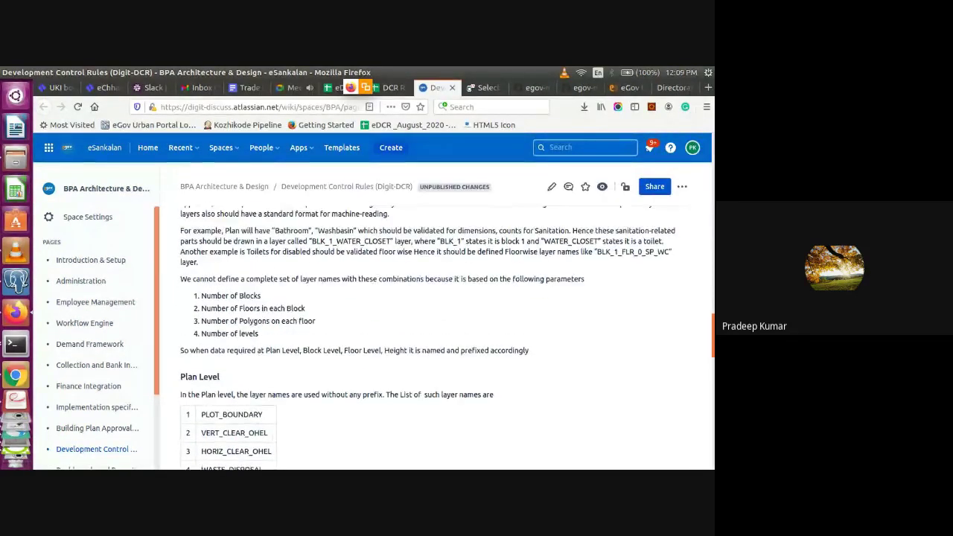
{"action": "scroll", "coordinate": [431, 316], "scroll_direction": "up", "scroll_amount": 1}
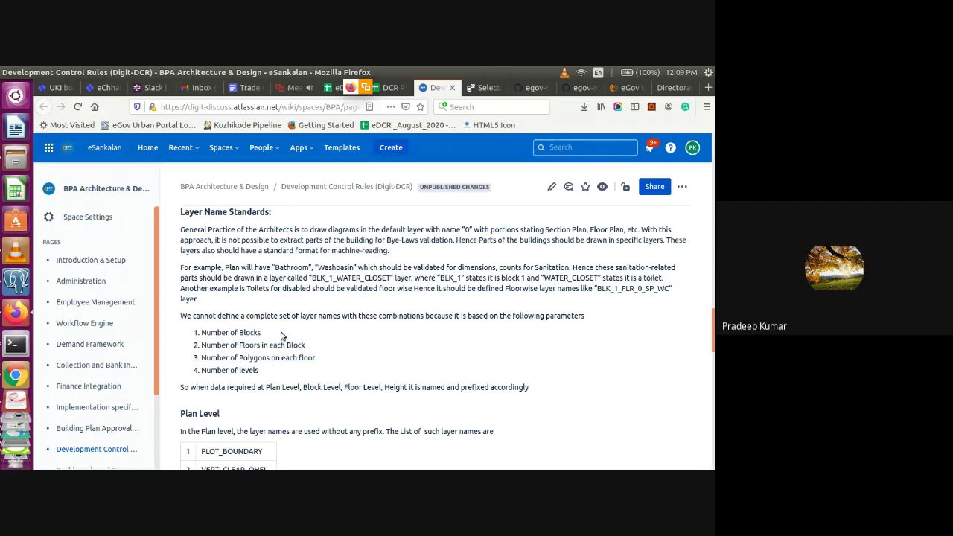
Highlight the words 'Blocks', 'each' and 'Floors' in the layer naming parameter list
{"action": "double_click", "coordinate": [251, 332]}
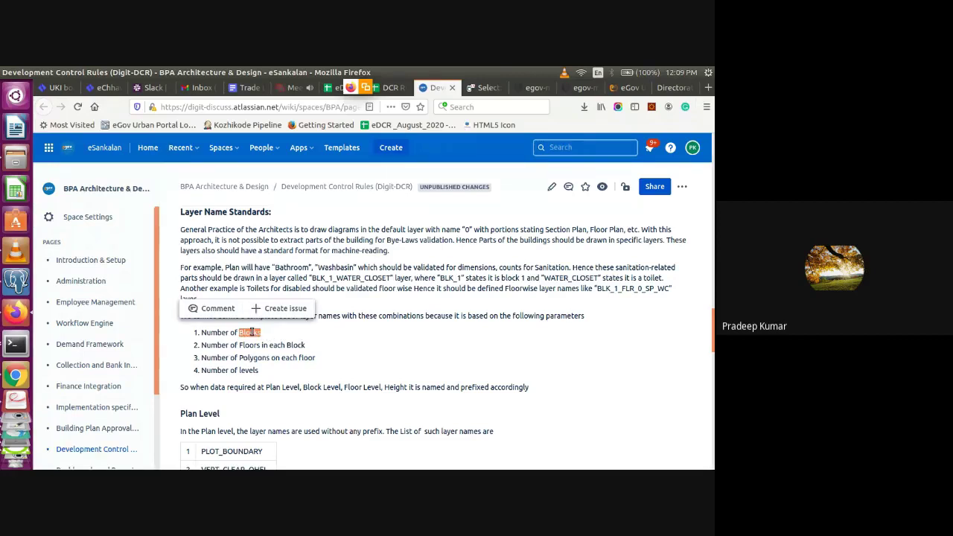
{"action": "double_click", "coordinate": [278, 345]}
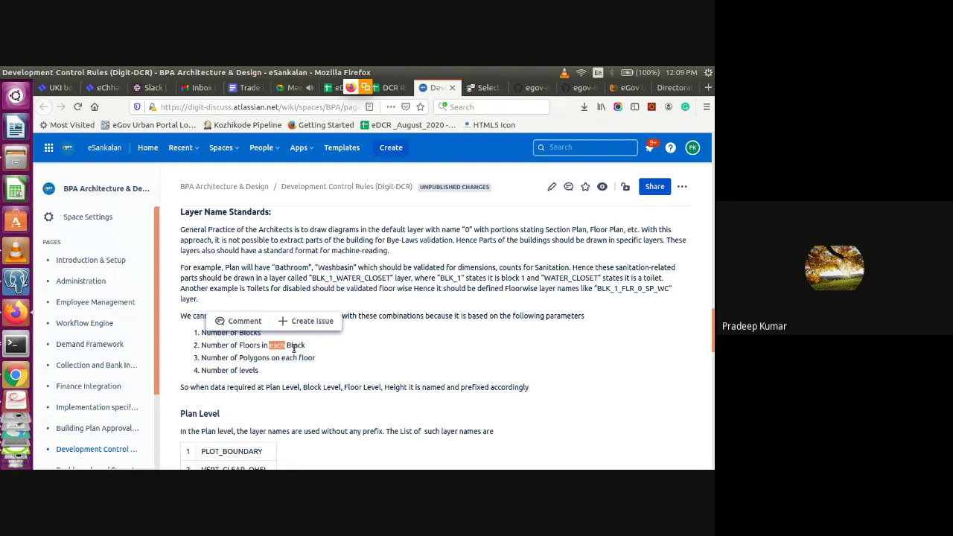
{"action": "double_click", "coordinate": [253, 346]}
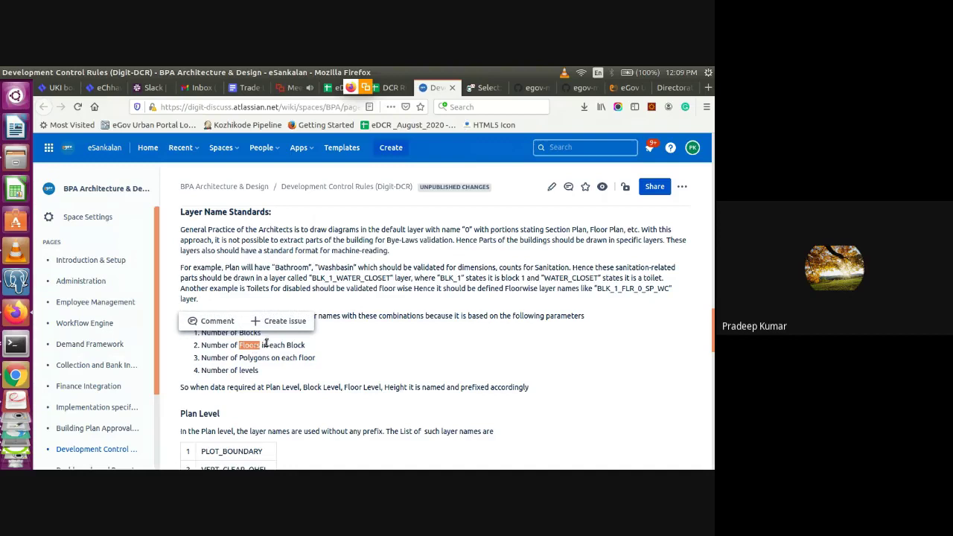
{"action": "left_click", "coordinate": [265, 344]}
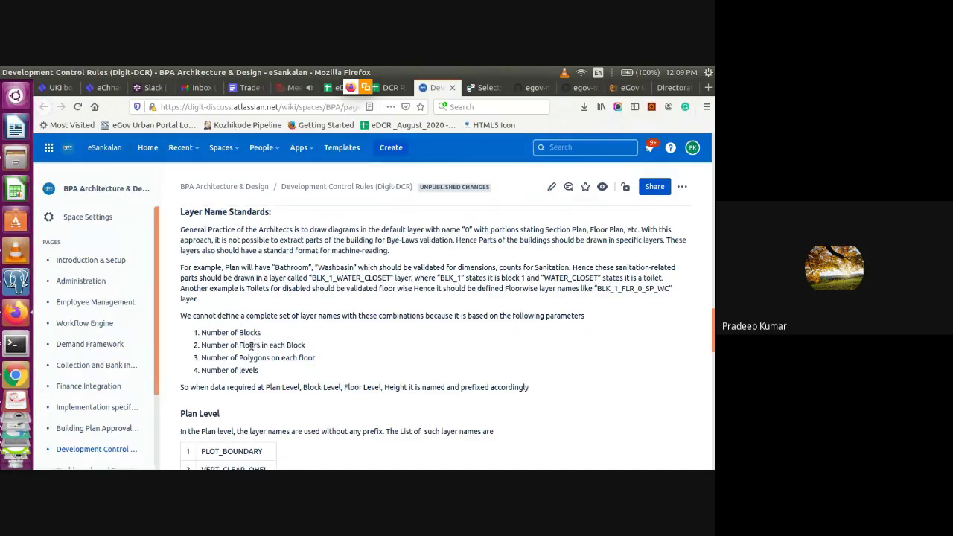
{"action": "double_click", "coordinate": [251, 346]}
{"action": "left_click", "coordinate": [287, 376]}
{"action": "scroll", "coordinate": [286, 375], "scroll_direction": "down", "scroll_amount": 2}
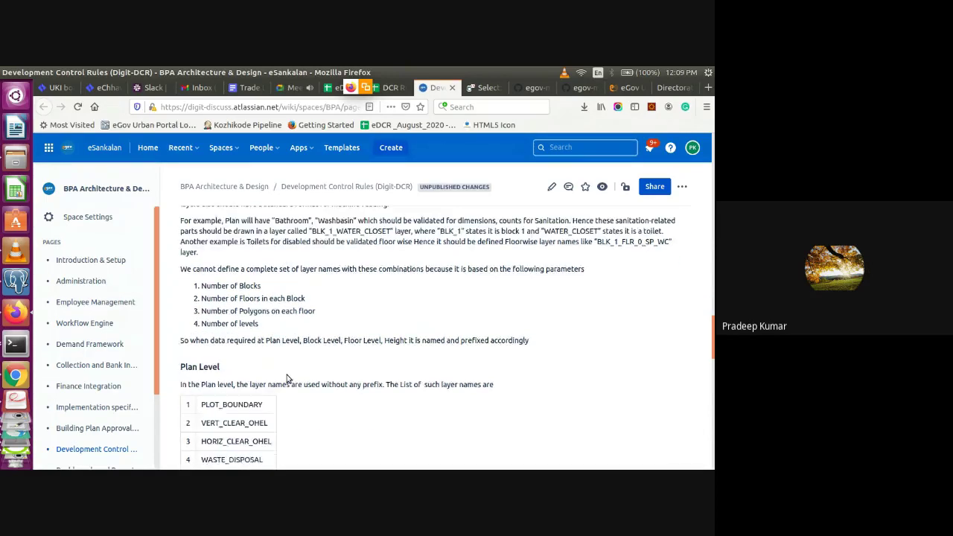
{"action": "left_click_drag", "start_coordinate": [258, 311], "coordinate": [195, 272]}
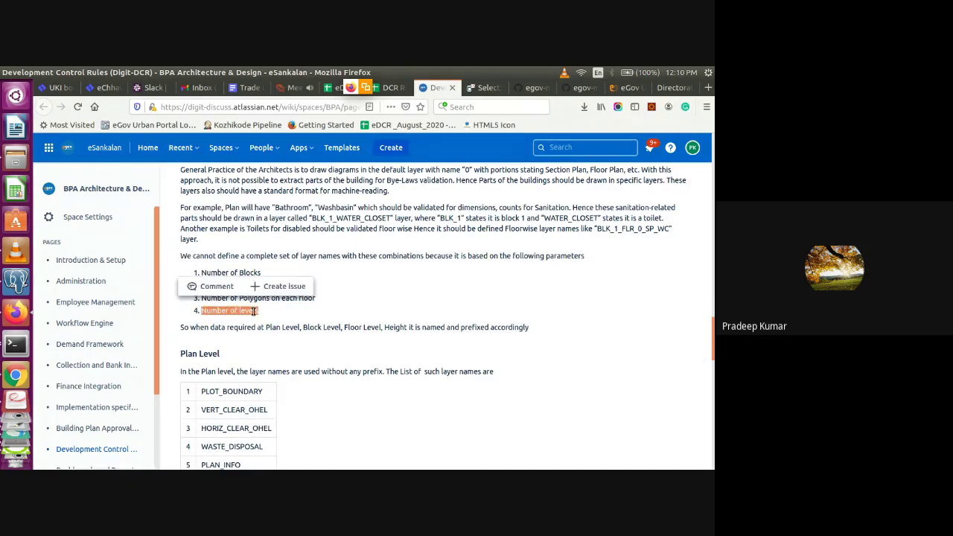
{"action": "left_click", "coordinate": [253, 311]}
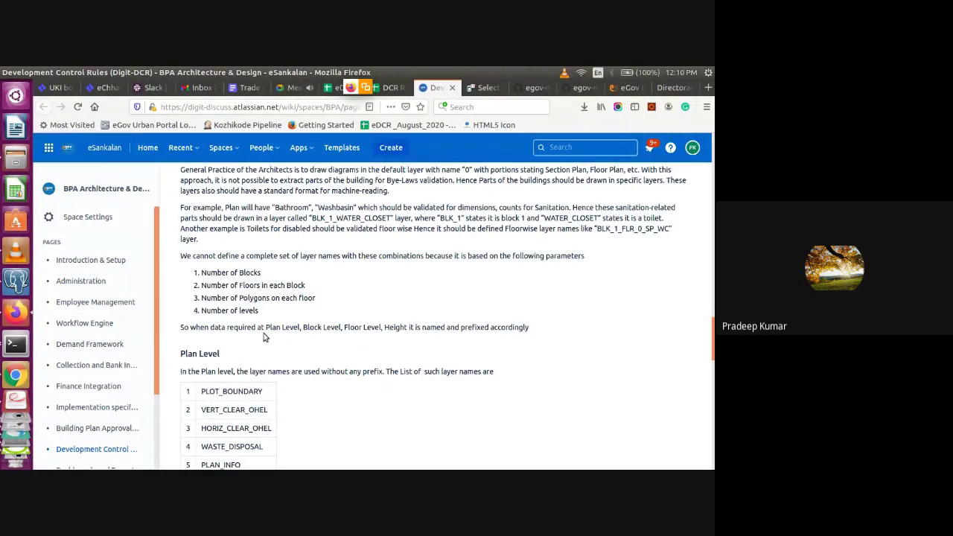
{"action": "scroll", "coordinate": [262, 337], "scroll_direction": "down", "scroll_amount": 4}
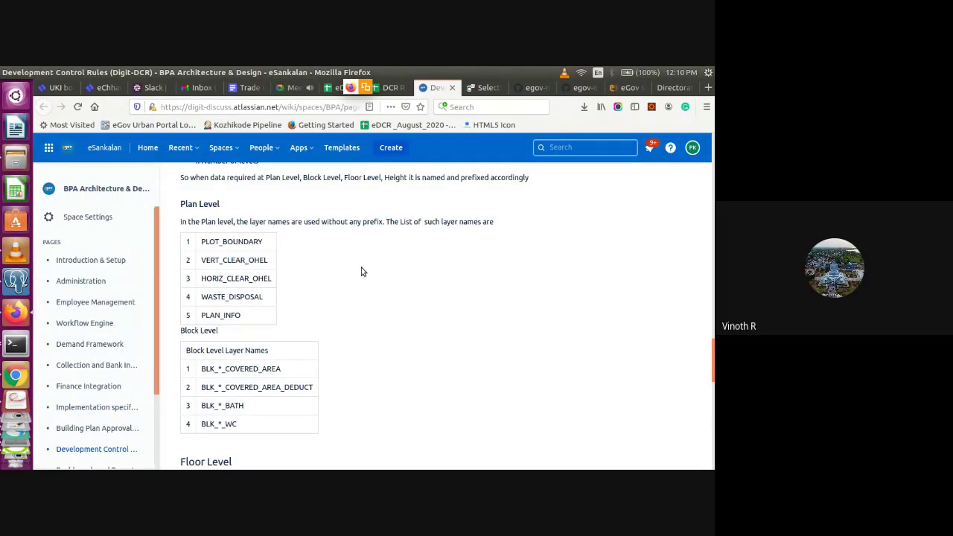
{"action": "left_click", "coordinate": [339, 88]}
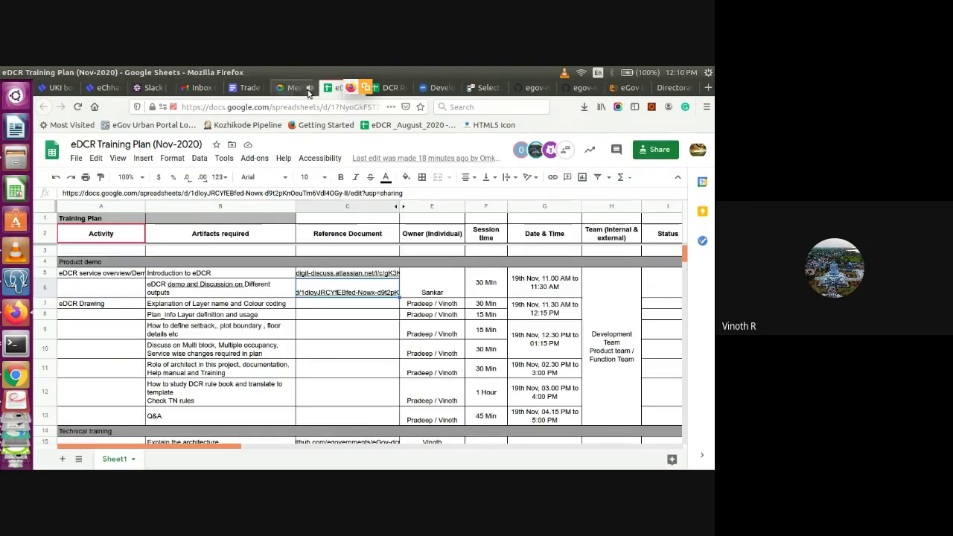
{"action": "left_click", "coordinate": [334, 369]}
{"action": "key", "text": "Right"}
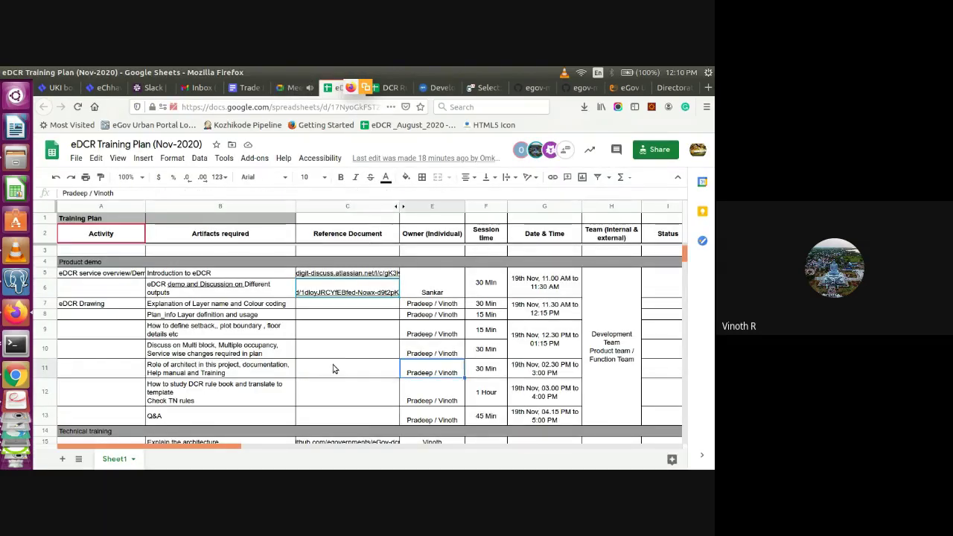
{"action": "key", "text": "Down"}
{"action": "key", "text": "Down"}
{"action": "key", "text": "Down"}
{"action": "key", "text": "Down"}
{"action": "key", "text": "Down"}
{"action": "key", "text": "Down"}
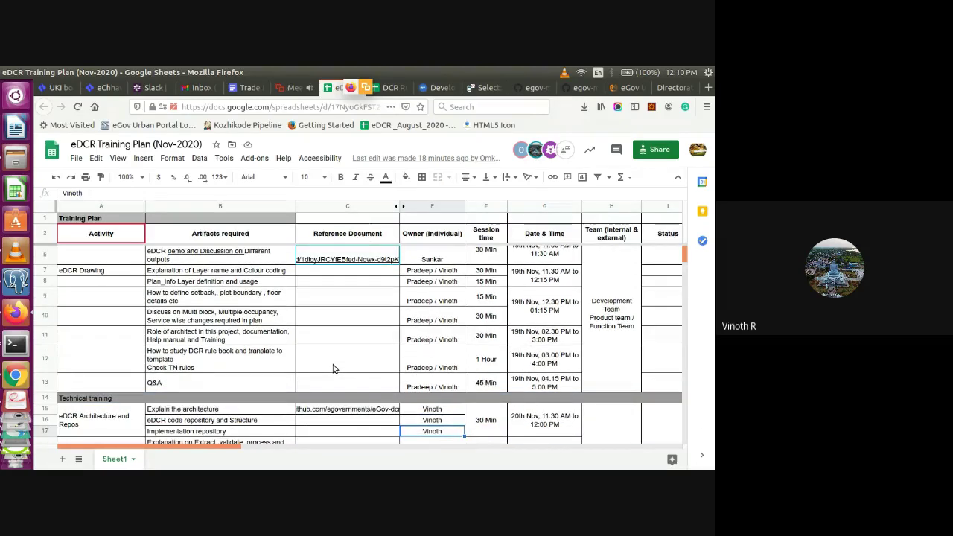
{"action": "key", "text": "Down"}
{"action": "key", "text": "Down"}
{"action": "key", "text": "Down"}
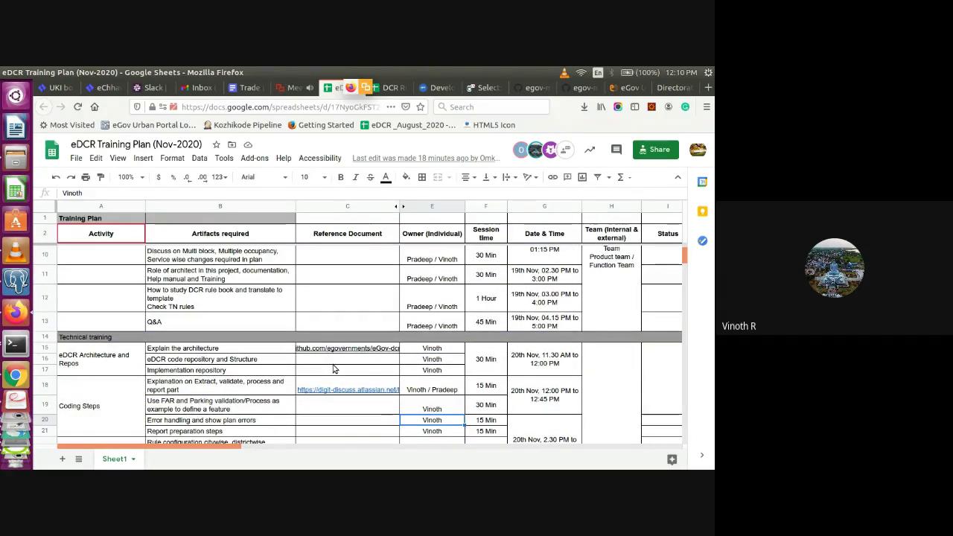
{"action": "mouse_move", "coordinate": [332, 394]}
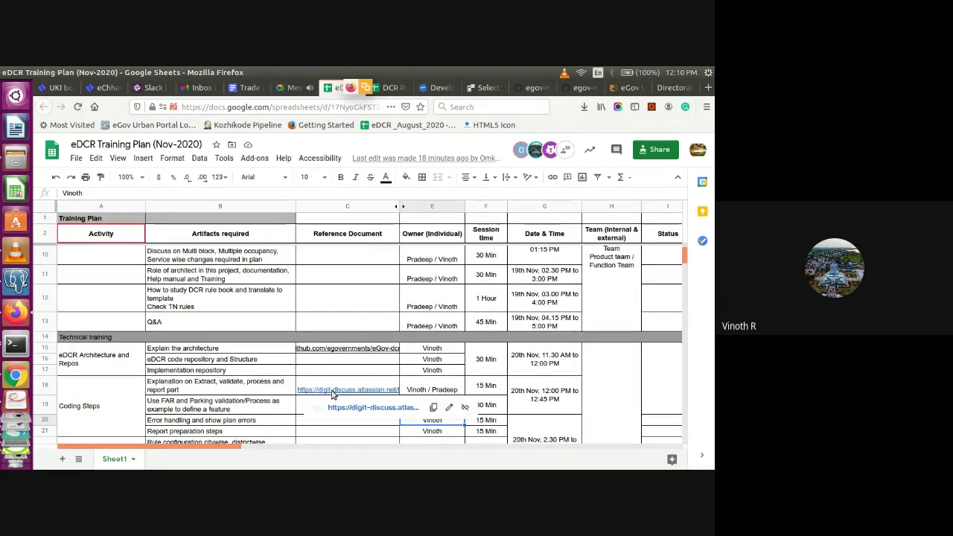
{"action": "mouse_move", "coordinate": [350, 352]}
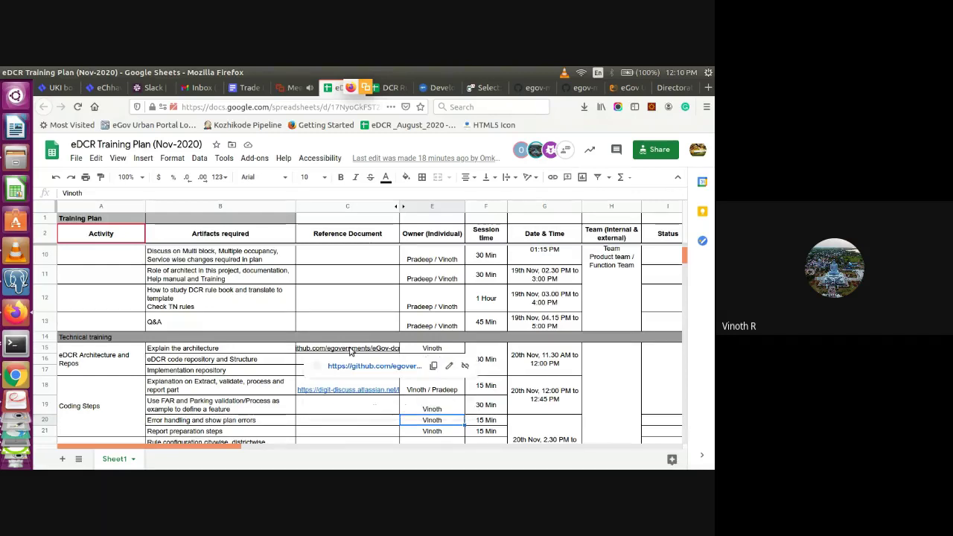
{"action": "left_click", "coordinate": [389, 87]}
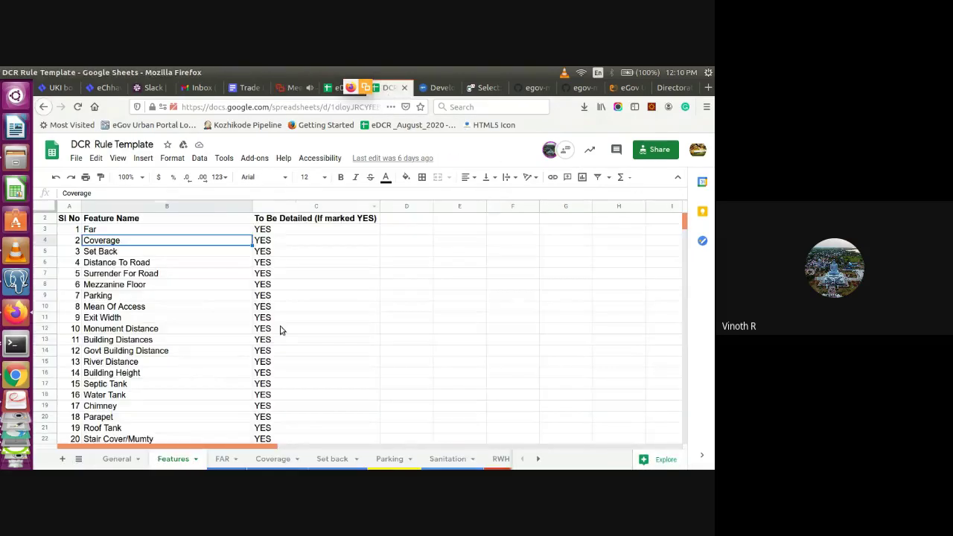
{"action": "left_click", "coordinate": [221, 459]}
{"action": "left_click", "coordinate": [78, 459]}
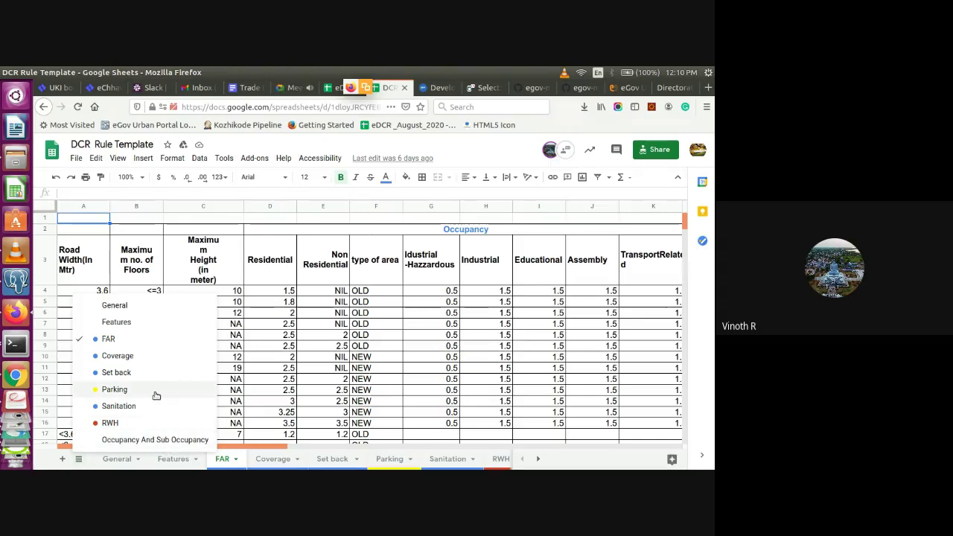
{"action": "left_click", "coordinate": [338, 90]}
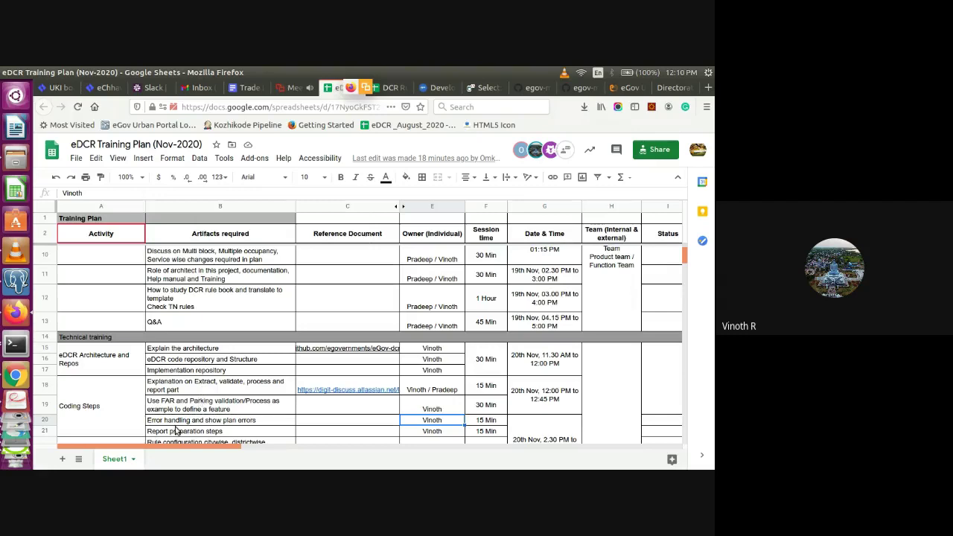
Scroll through the Plan Level layer tables, then bring up High_Accepted_STAIR_NEW.dxf in LibreCAD
{"action": "left_click", "coordinate": [439, 90]}
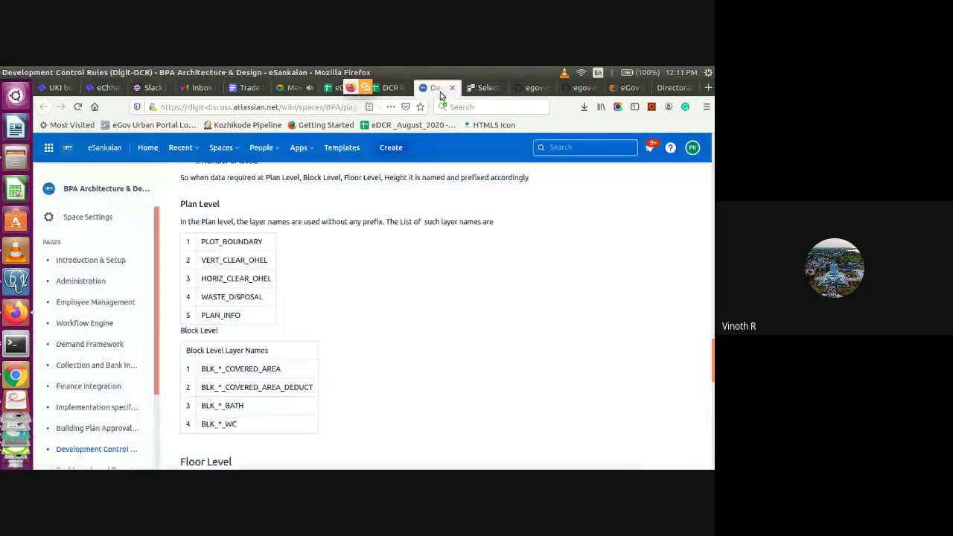
{"action": "scroll", "coordinate": [712, 389], "scroll_direction": "down", "scroll_amount": 4}
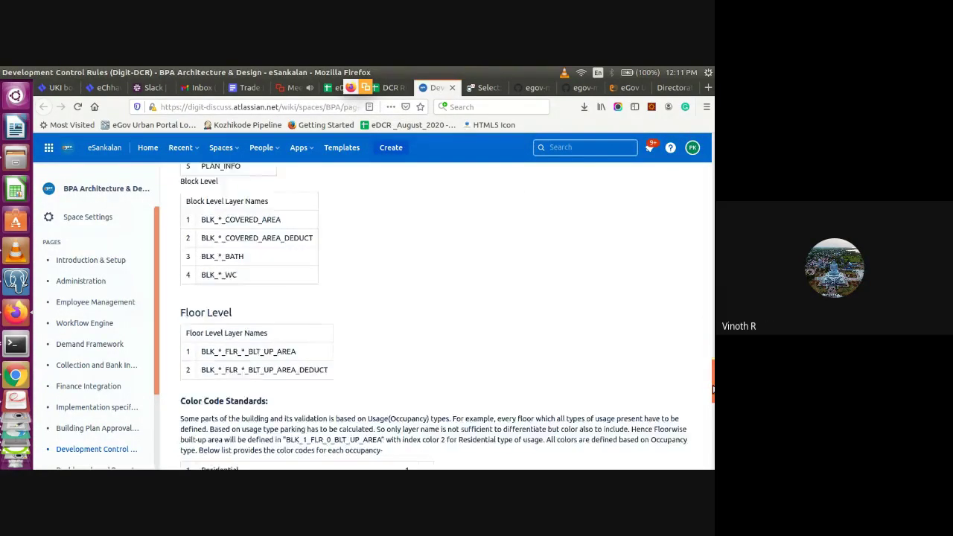
{"action": "scroll", "coordinate": [713, 389], "scroll_direction": "down", "scroll_amount": 12}
{"action": "scroll", "coordinate": [712, 389], "scroll_direction": "up", "scroll_amount": 8}
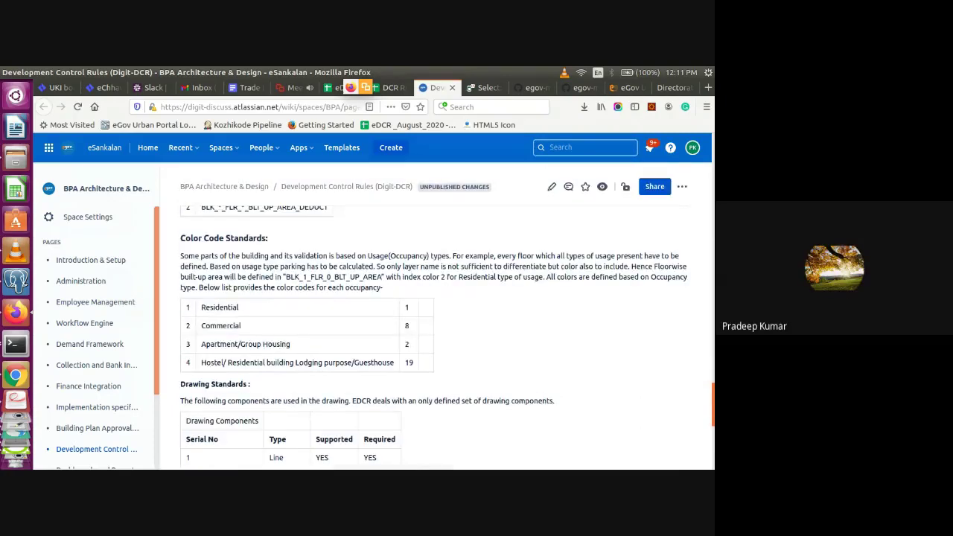
{"action": "scroll", "coordinate": [712, 388], "scroll_direction": "up", "scroll_amount": 3}
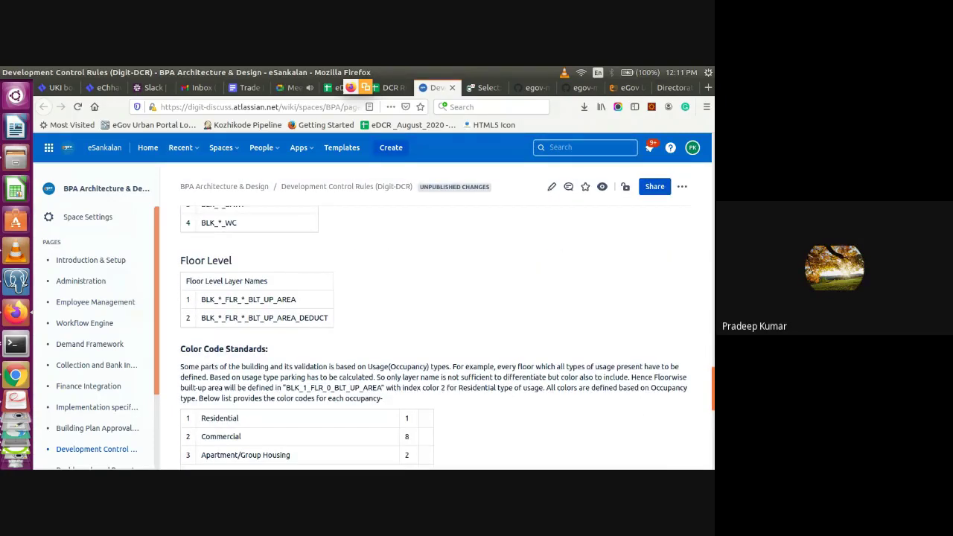
{"action": "scroll", "coordinate": [713, 388], "scroll_direction": "up", "scroll_amount": 6}
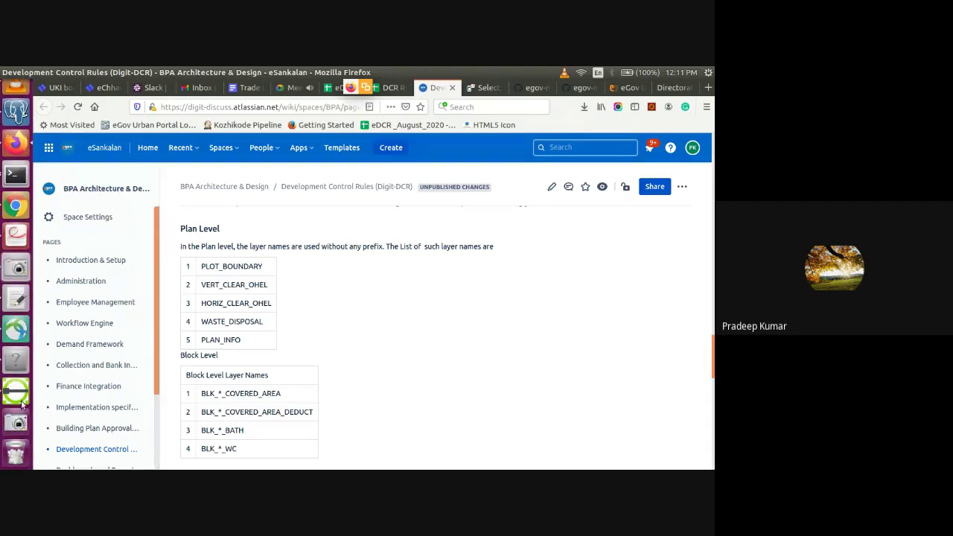
{"action": "left_click", "coordinate": [21, 401]}
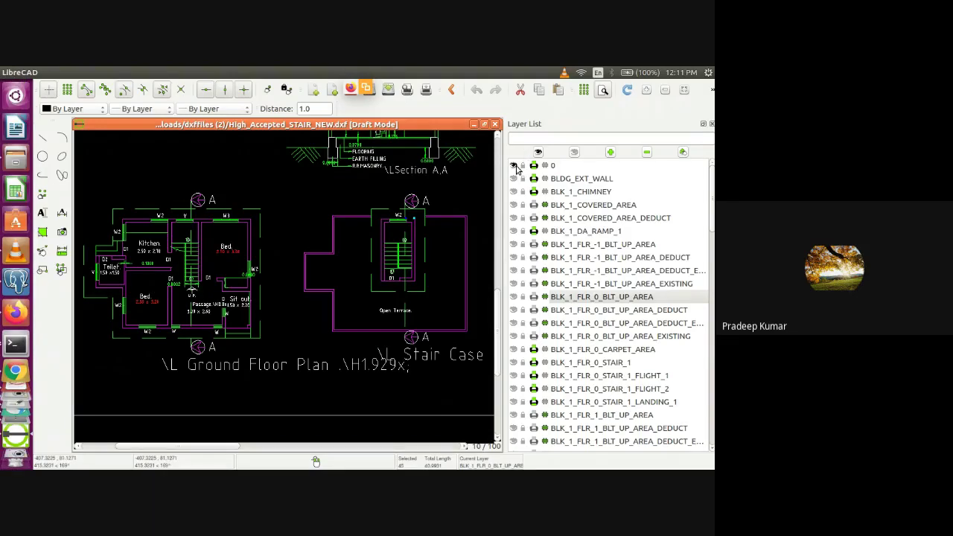
{"action": "key", "text": "alt+Tab"}
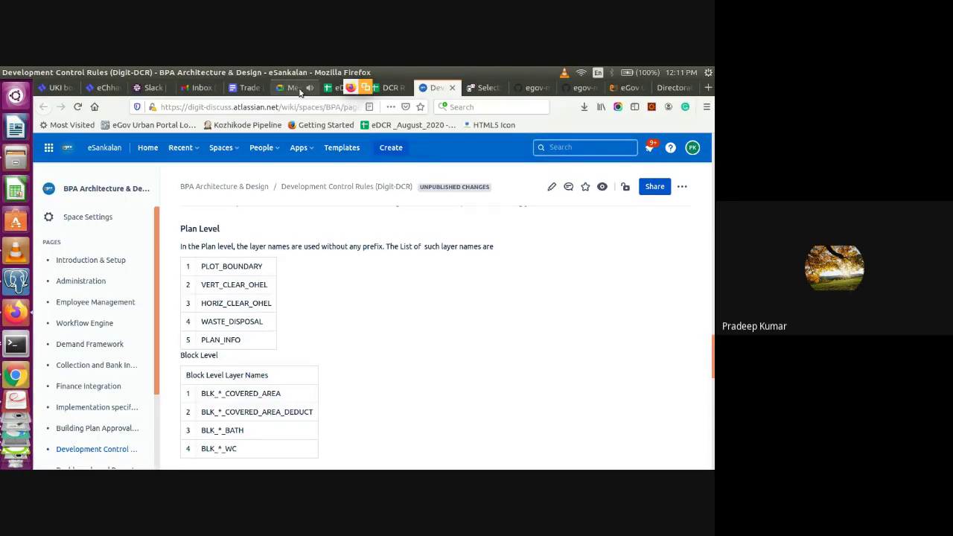
{"action": "left_click", "coordinate": [300, 90]}
{"action": "key", "text": "alt+Tab"}
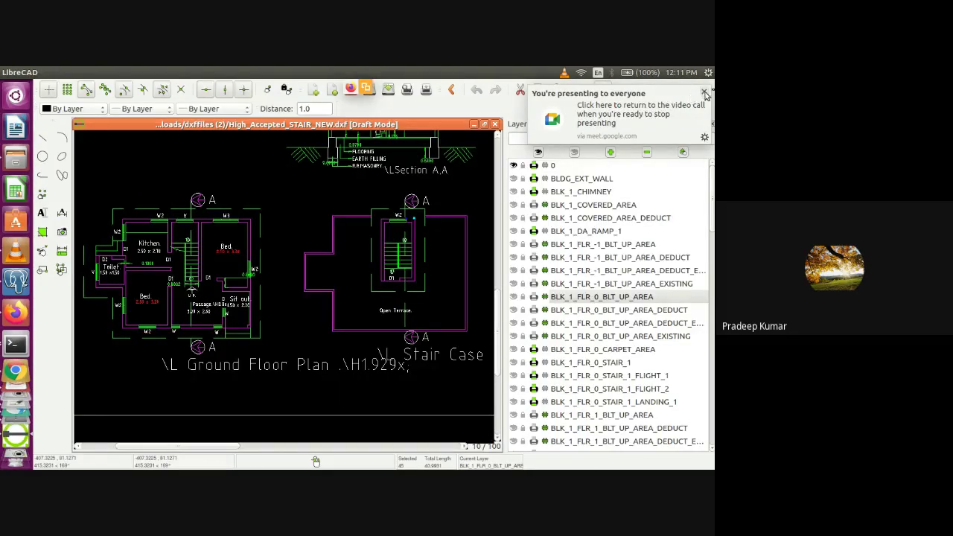
{"action": "left_click", "coordinate": [704, 93]}
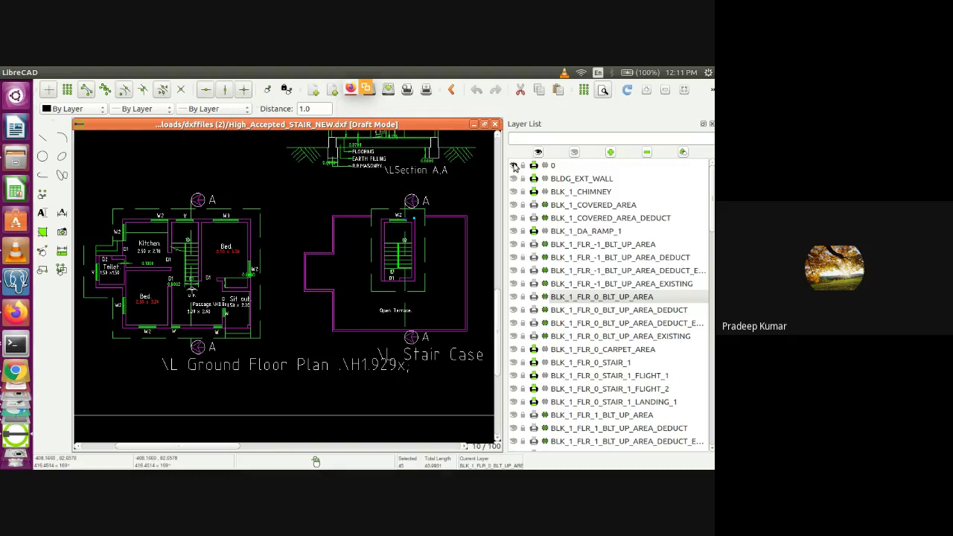
{"action": "left_click", "coordinate": [513, 166]}
Open LOW_ACCEPTED_FS (4).dxf from Downloads/dxffiles (2) in gedit via Open With
{"action": "left_click", "coordinate": [16, 156]}
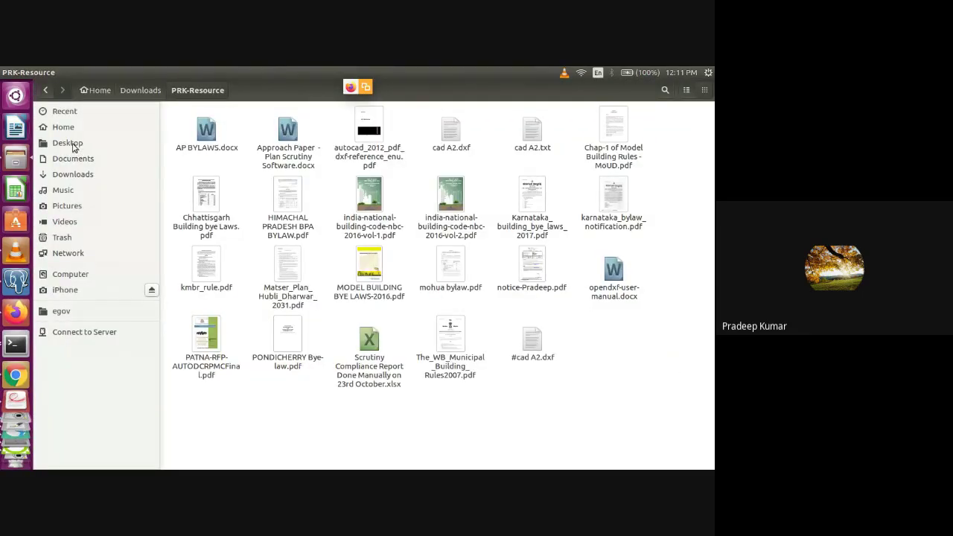
{"action": "left_click", "coordinate": [70, 174]}
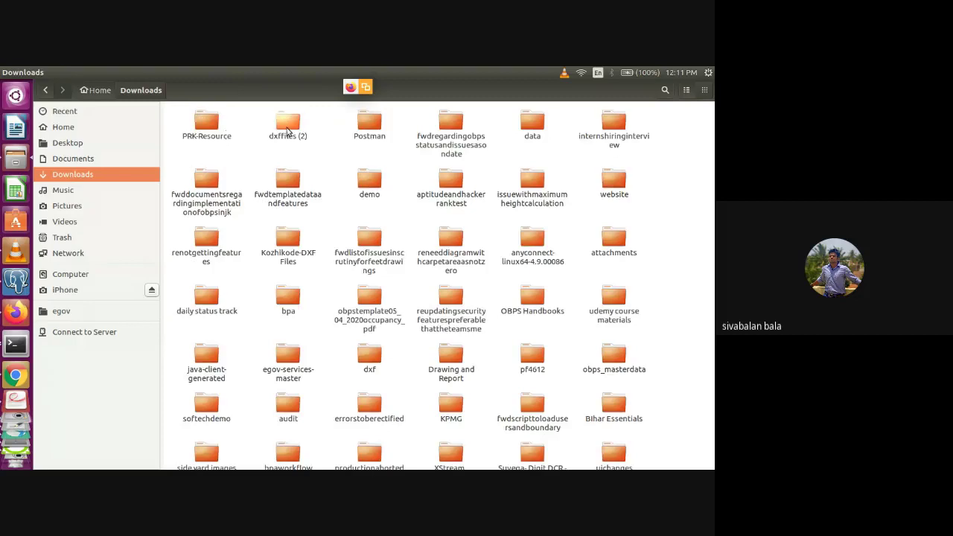
{"action": "double_click", "coordinate": [288, 128]}
{"action": "left_click", "coordinate": [372, 125]}
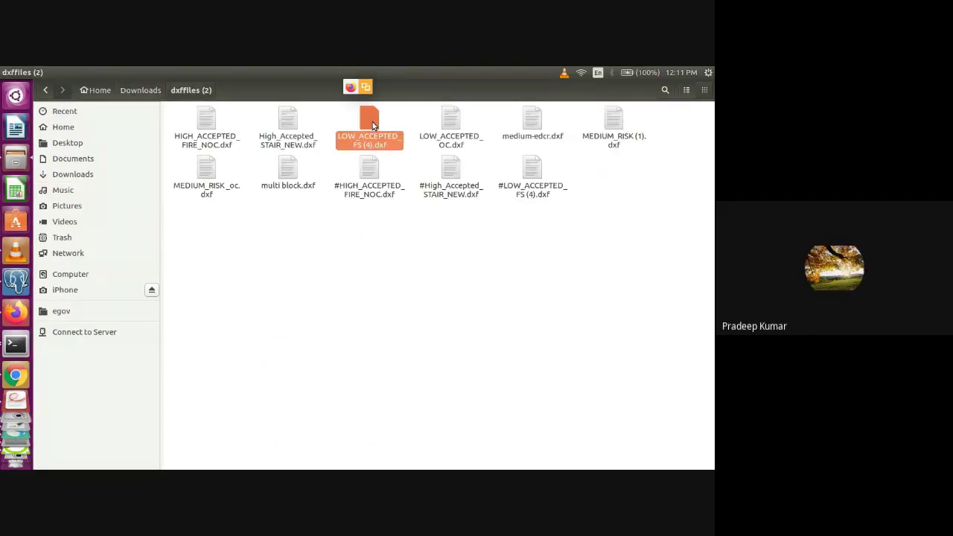
{"action": "right_click", "coordinate": [374, 125]}
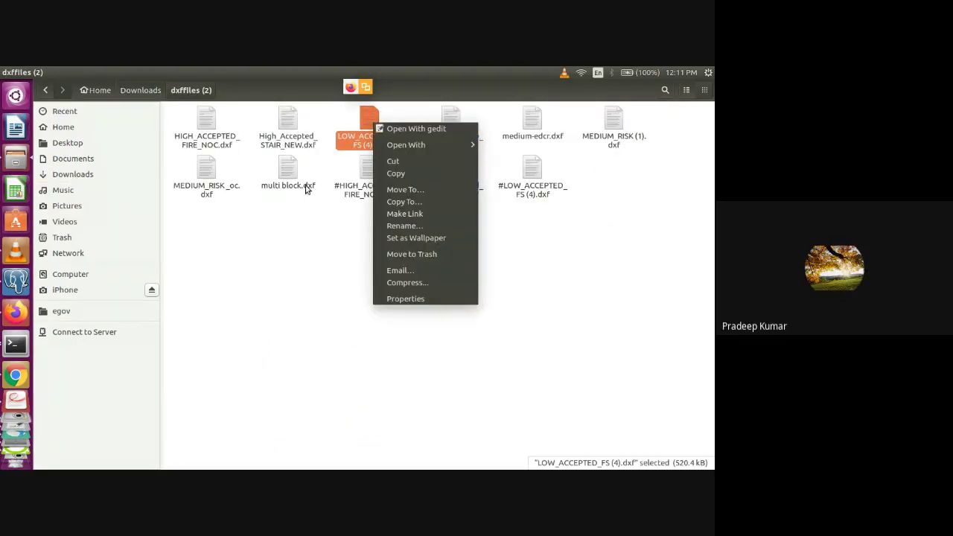
{"action": "left_click", "coordinate": [374, 113]}
{"action": "right_click", "coordinate": [373, 123]}
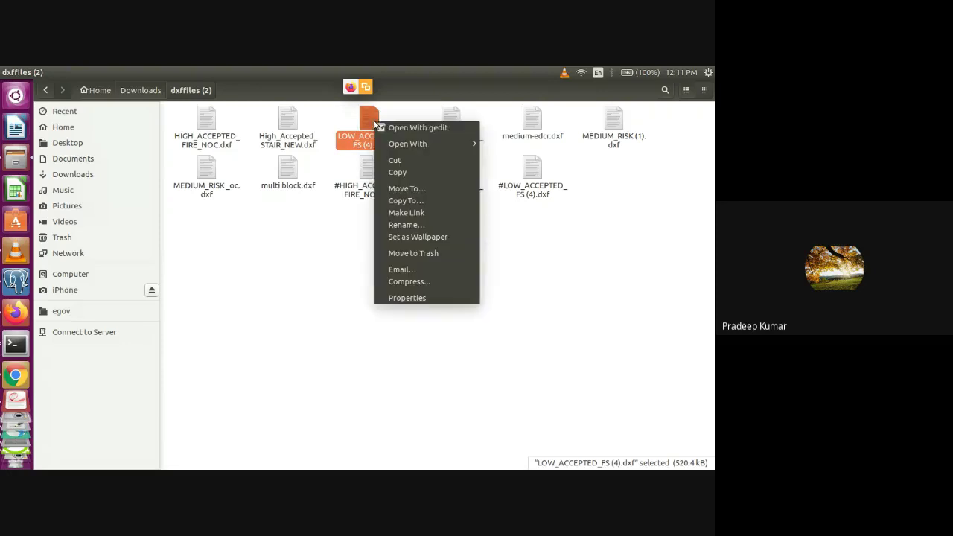
{"action": "left_click", "coordinate": [393, 127]}
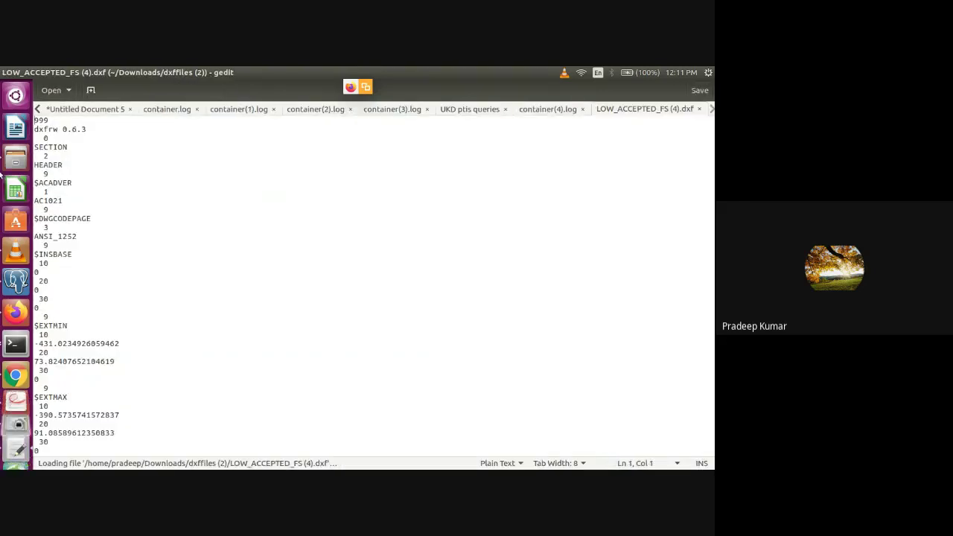
Scroll through the DXF's layer and line entries, then close the LOW_ACCEPTED_FS (4).dxf tab
{"action": "scroll", "coordinate": [373, 283], "scroll_direction": "down", "scroll_amount": 15}
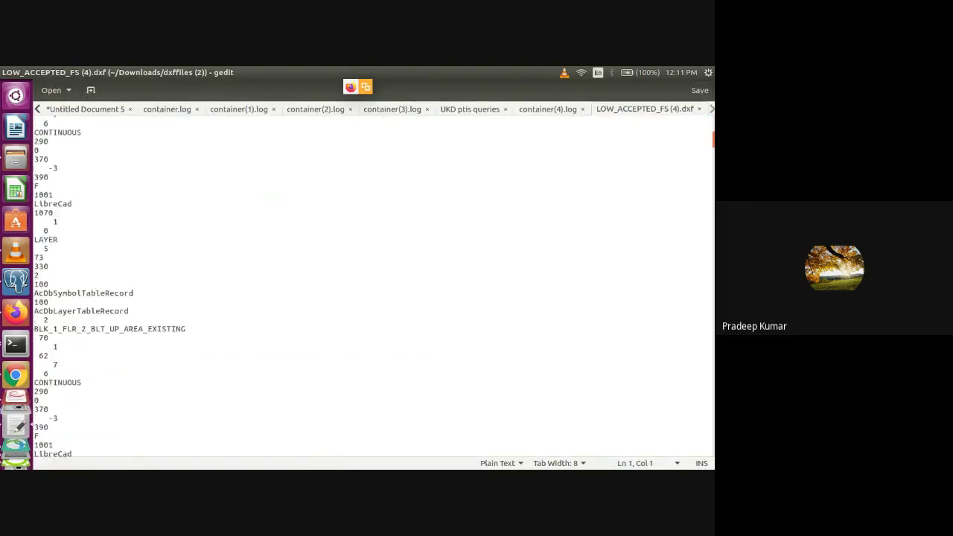
{"action": "scroll", "coordinate": [372, 283], "scroll_direction": "down", "scroll_amount": 15}
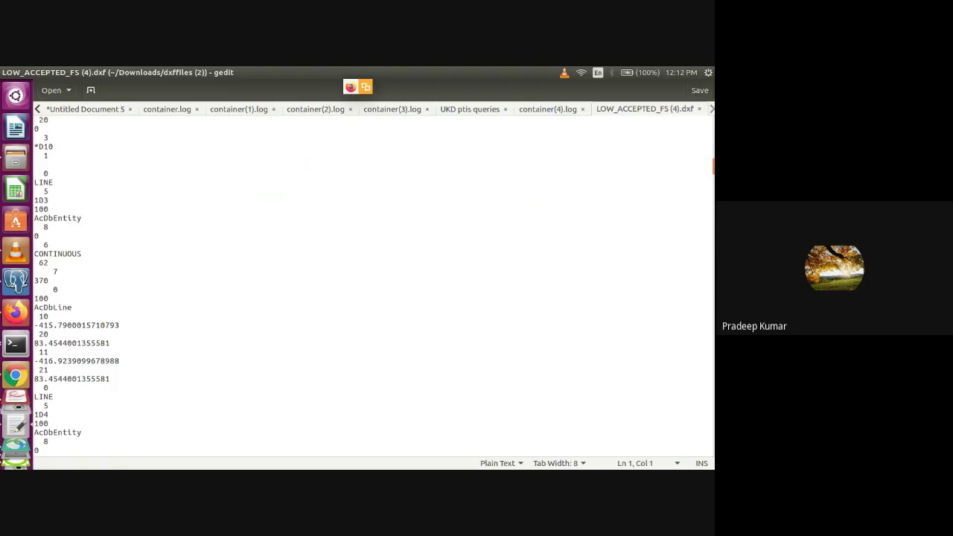
{"action": "scroll", "coordinate": [372, 283], "scroll_direction": "down", "scroll_amount": 20}
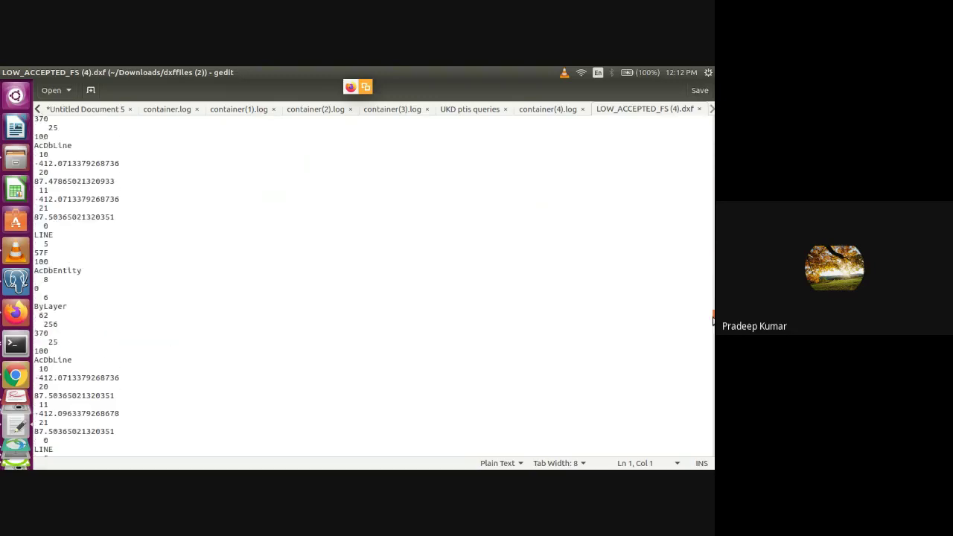
{"action": "left_click_drag", "start_coordinate": [712, 318], "coordinate": [711, 382]}
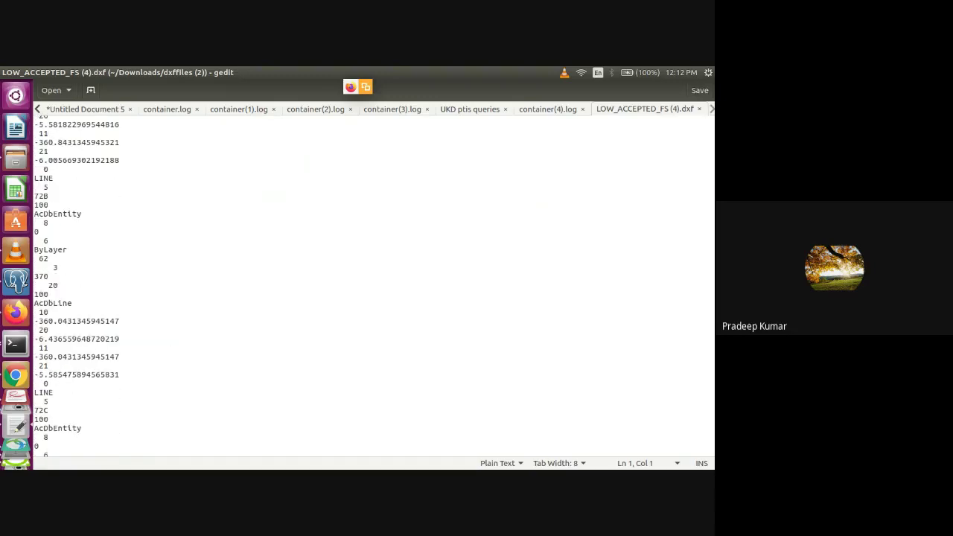
{"action": "left_click", "coordinate": [699, 109]}
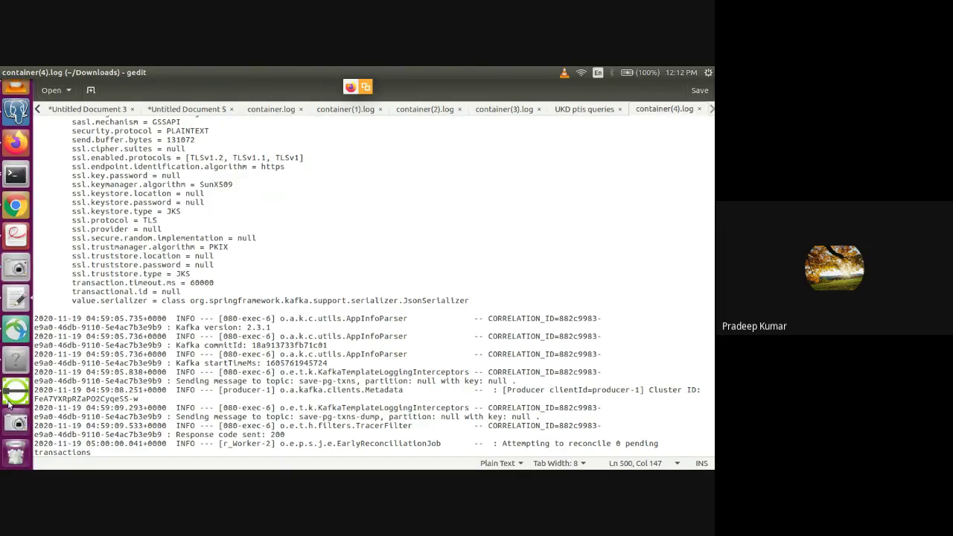
Return to the High_Accepted_STAIR_NEW.dxf Ground Floor Plan in LibreCAD
{"action": "left_click", "coordinate": [14, 395]}
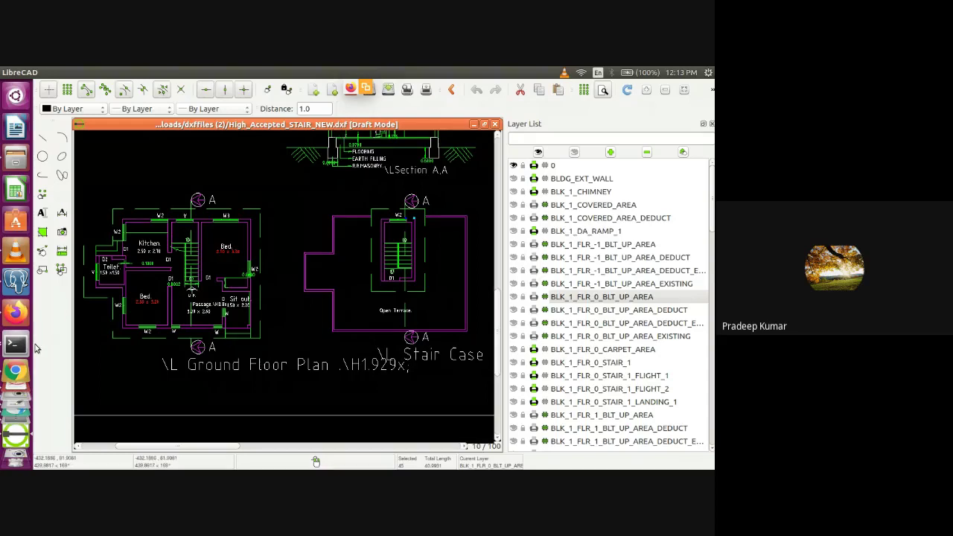
{"action": "left_click", "coordinate": [16, 372]}
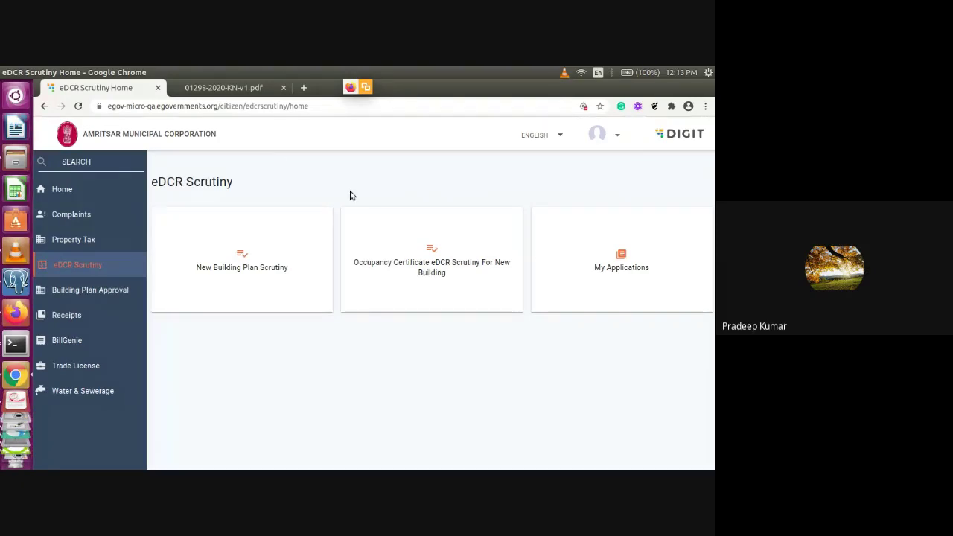
{"action": "key", "text": "alt+Tab"}
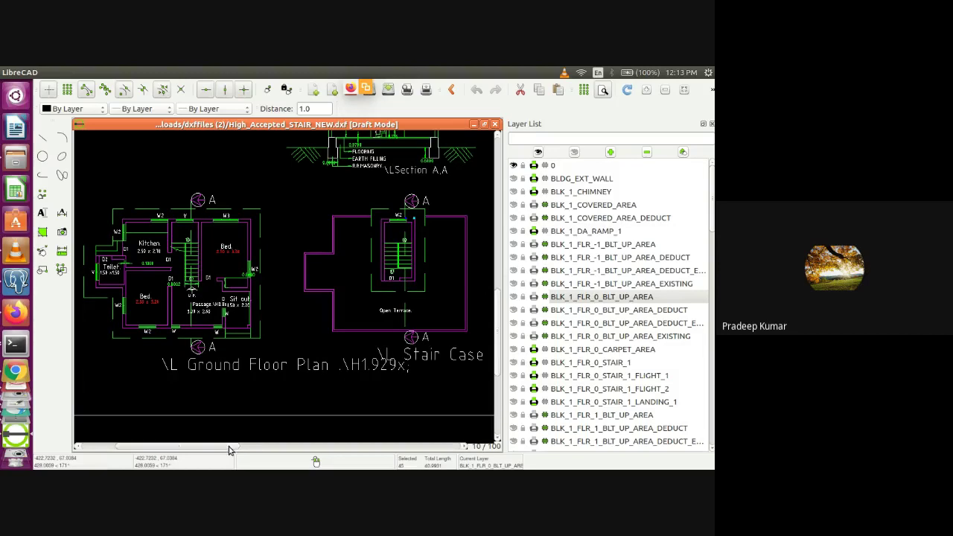
Hide layer 0, show BLK_1_COVERED_AREA, make BLDG_EXT_WALL current, and auto-zoom to fit
{"action": "mouse_move", "coordinate": [229, 449]}
{"action": "left_mouse_down"}
{"action": "mouse_move", "coordinate": [297, 451]}
{"action": "mouse_move", "coordinate": [247, 451]}
{"action": "left_mouse_up"}
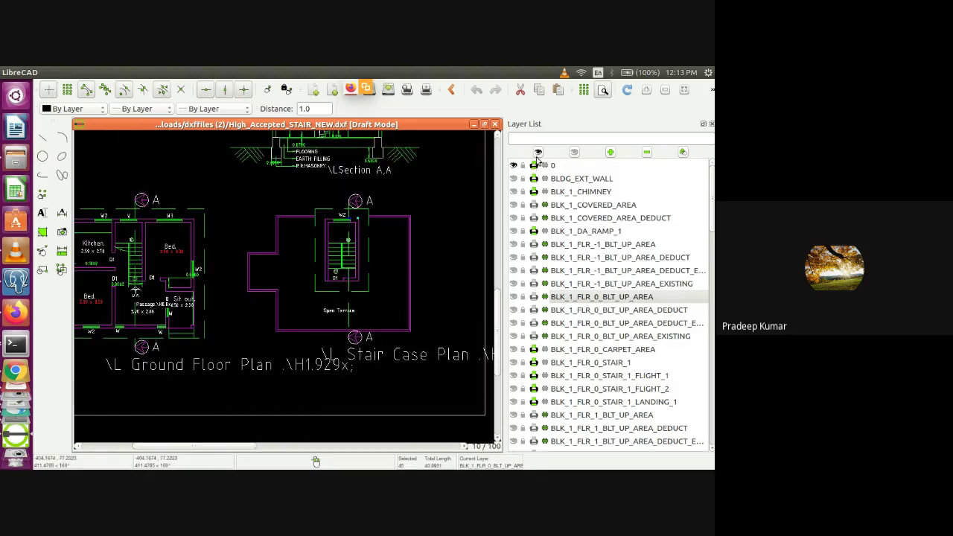
{"action": "left_click", "coordinate": [513, 165]}
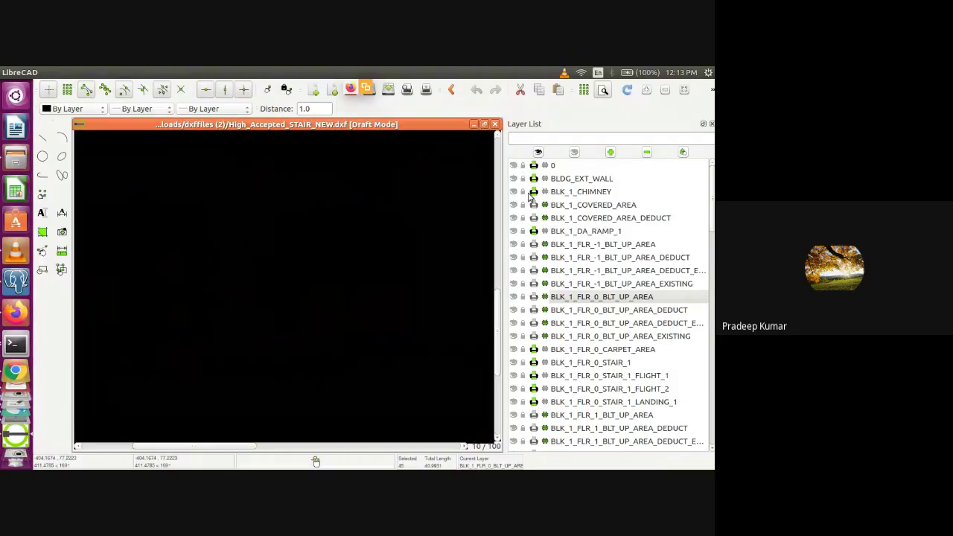
{"action": "left_click", "coordinate": [513, 205]}
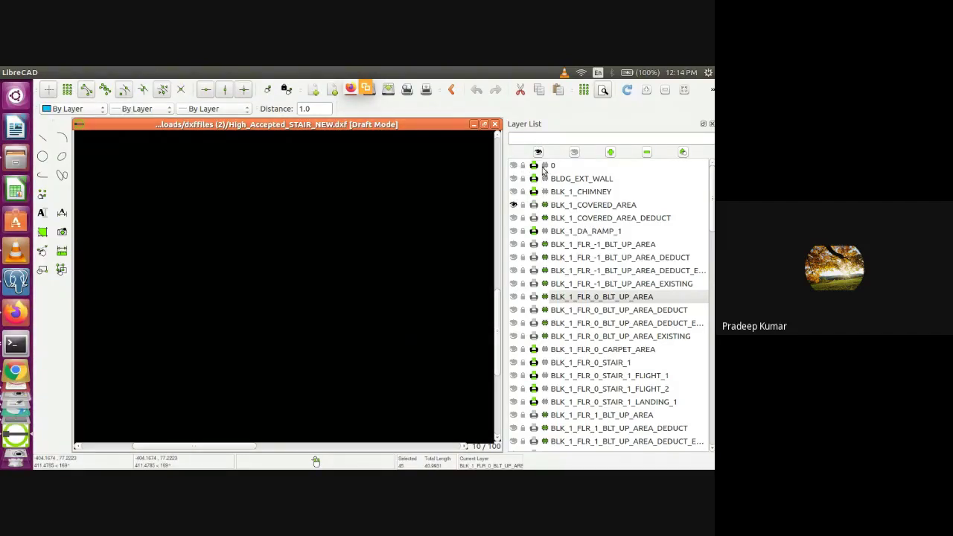
{"action": "left_click", "coordinate": [697, 180]}
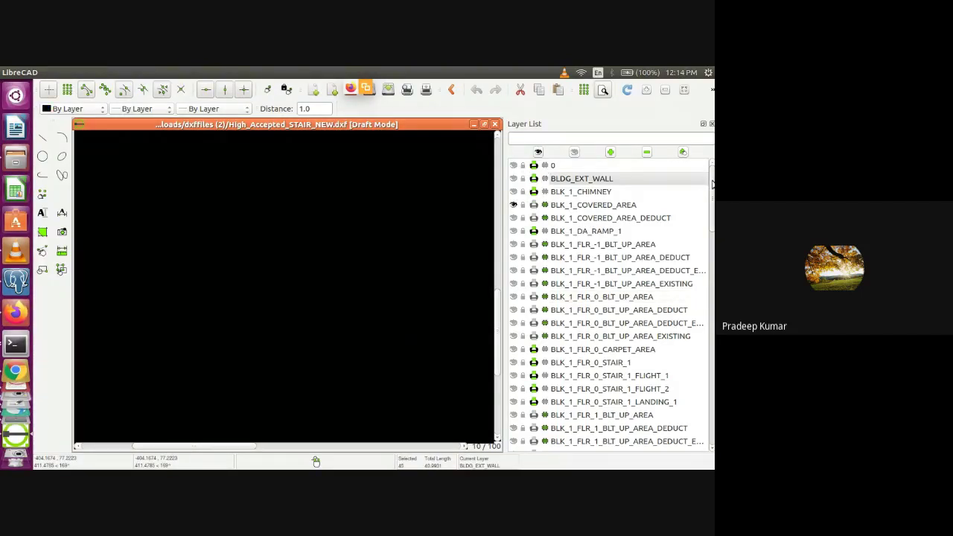
{"action": "scroll", "coordinate": [707, 185], "scroll_direction": "down", "scroll_amount": 1}
{"action": "scroll", "coordinate": [707, 184], "scroll_direction": "up", "scroll_amount": 1}
{"action": "left_click", "coordinate": [684, 91]}
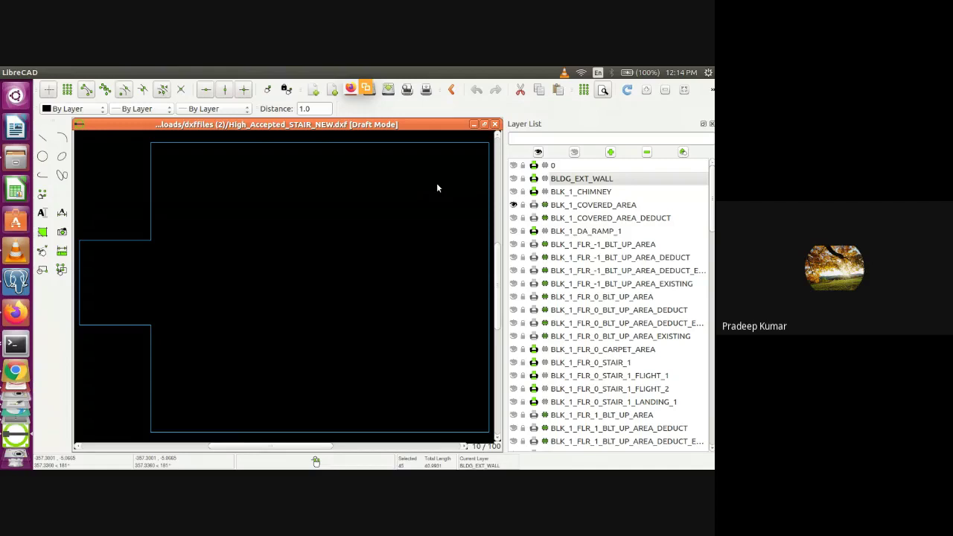
Filter the layer list to show the PLOT_BOUNDARY and BLK_1_LVL_0_FRONT_SETBACK layers
{"action": "left_click", "coordinate": [565, 139]}
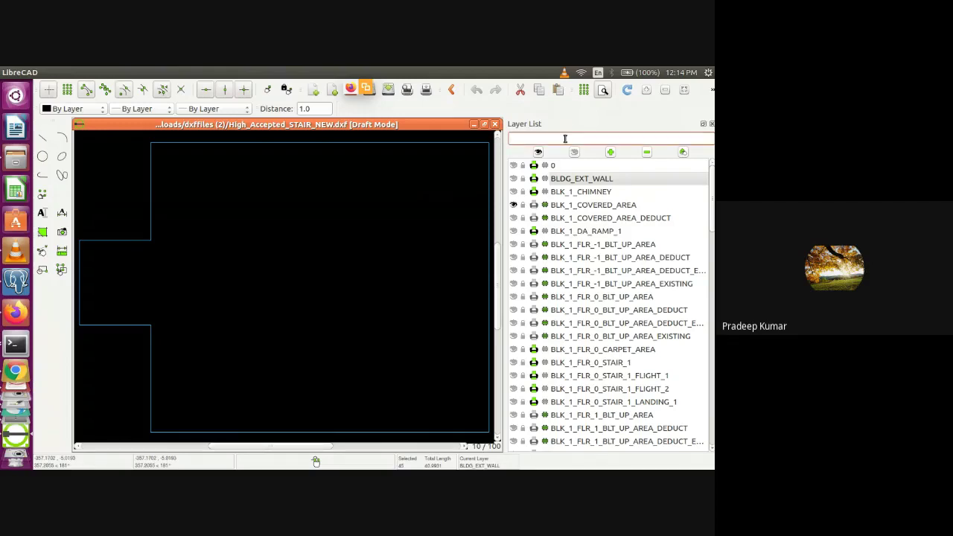
{"action": "type", "text": "PLOT"}
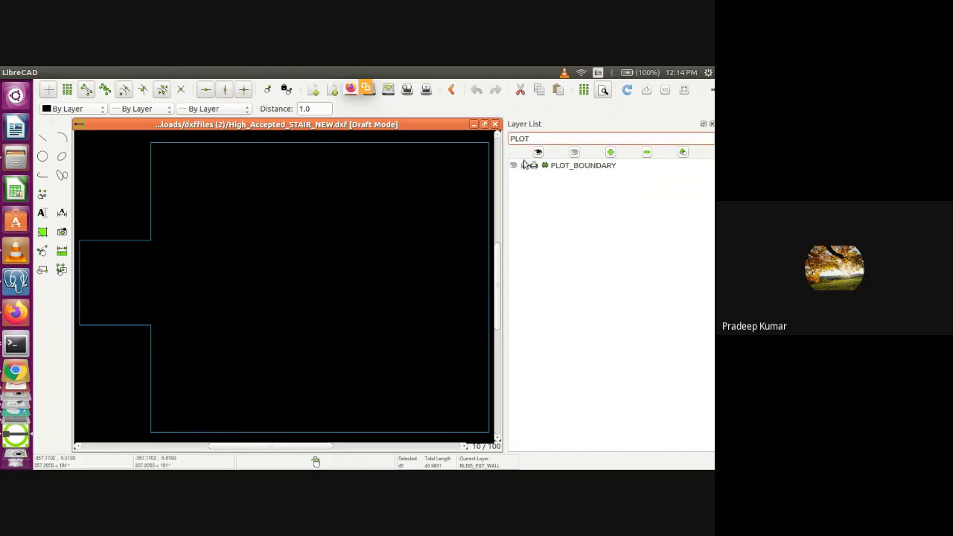
{"action": "left_click", "coordinate": [512, 165]}
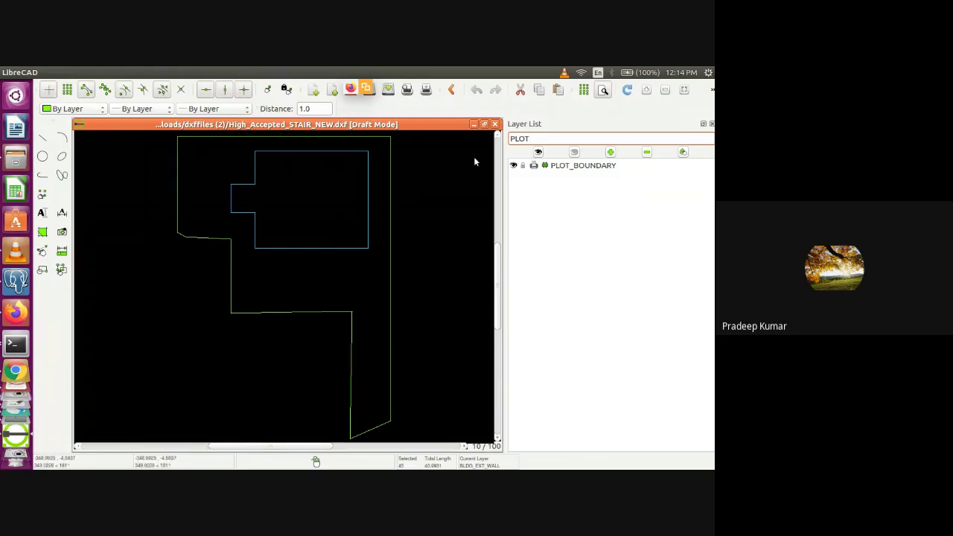
{"action": "key", "text": "BackSpace"}
{"action": "key", "text": "BackSpace"}
{"action": "key", "text": "BackSpace"}
{"action": "key", "text": "BackSpace"}
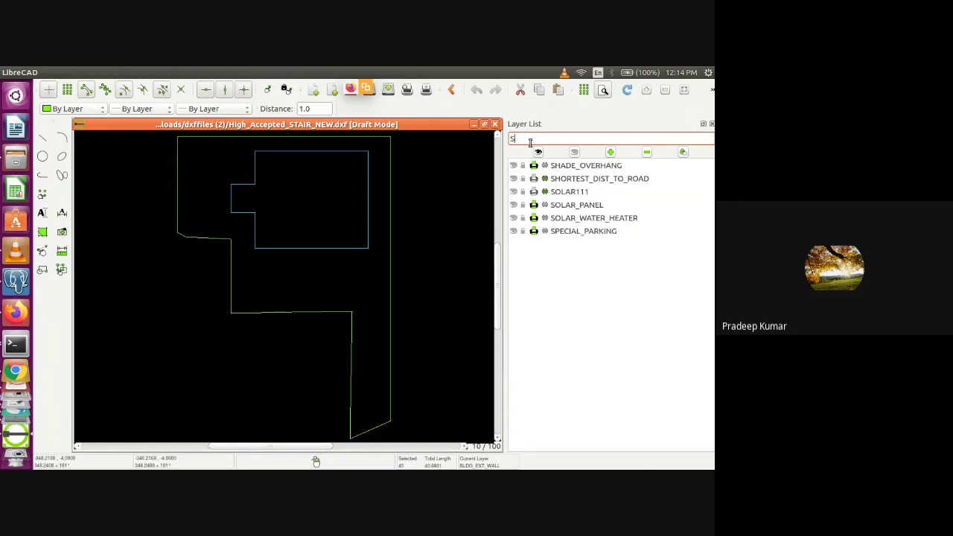
{"action": "type", "text": "8"}
{"action": "key", "text": "BackSpace"}
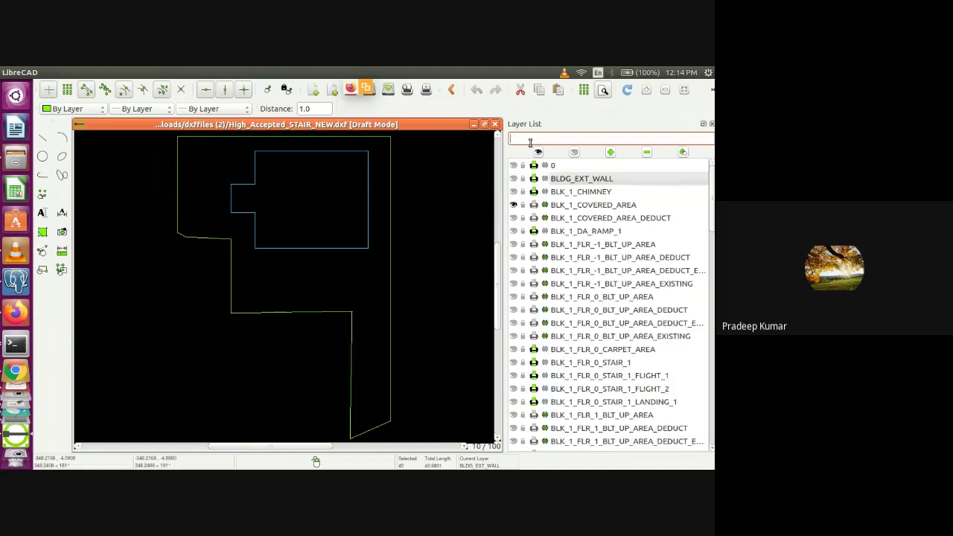
{"action": "type", "text": "*FR"}
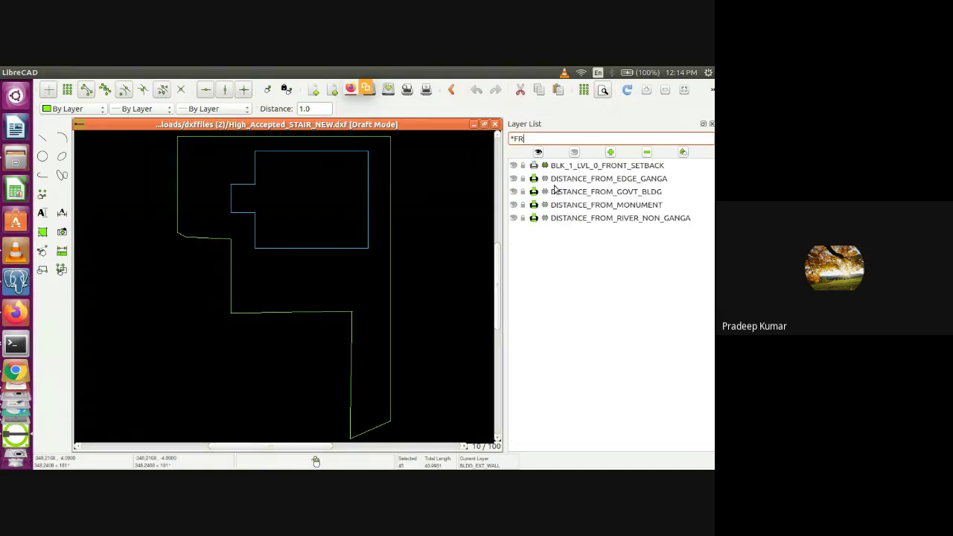
{"action": "left_click", "coordinate": [513, 166]}
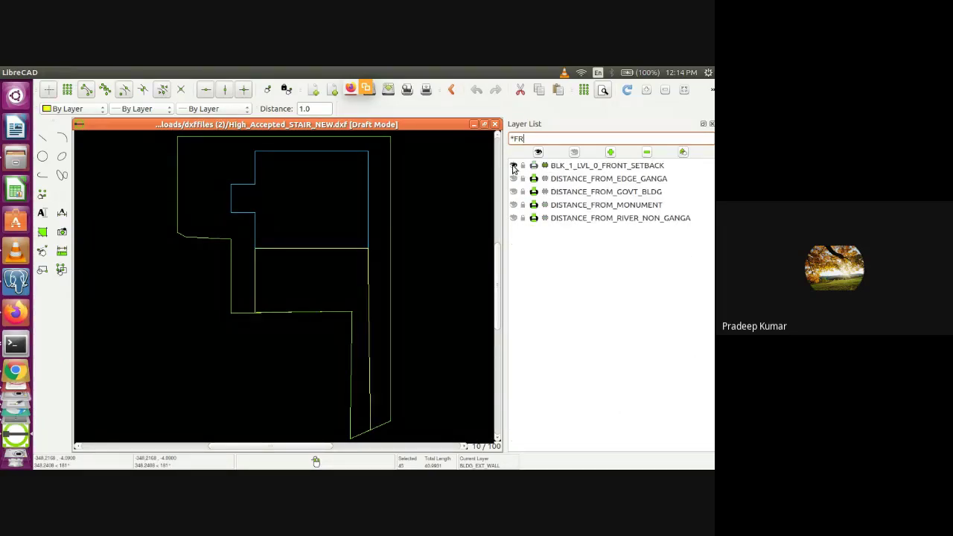
{"action": "left_click", "coordinate": [513, 165]}
{"action": "left_click", "coordinate": [513, 165]}
Filter by REAR and SIDE, turning on BLK_1_LVL_0_SIDE_SETBACK1 and SIDE_SETBACK2
{"action": "left_click", "coordinate": [533, 140]}
{"action": "key", "text": "BackSpace"}
{"action": "key", "text": "BackSpace"}
{"action": "type", "text": "REAR"}
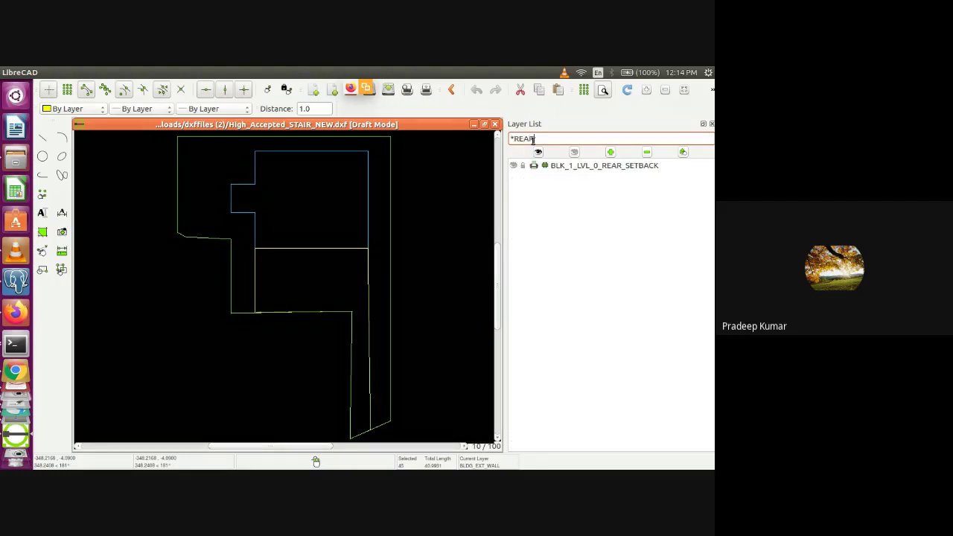
{"action": "left_click", "coordinate": [513, 165]}
{"action": "left_click", "coordinate": [513, 165]}
{"action": "key", "text": "BackSpace"}
{"action": "key", "text": "BackSpace"}
{"action": "key", "text": "BackSpace"}
{"action": "key", "text": "BackSpace"}
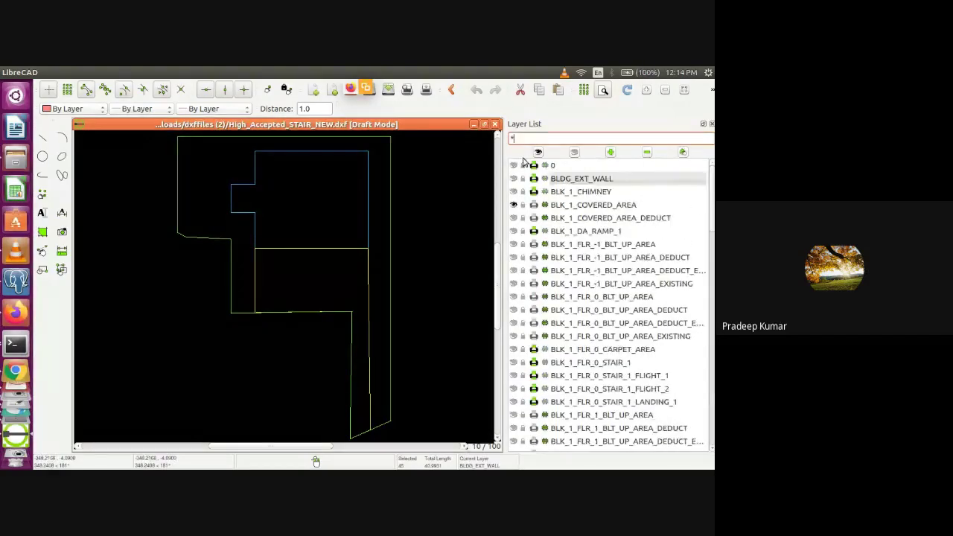
{"action": "type", "text": "SIDE"}
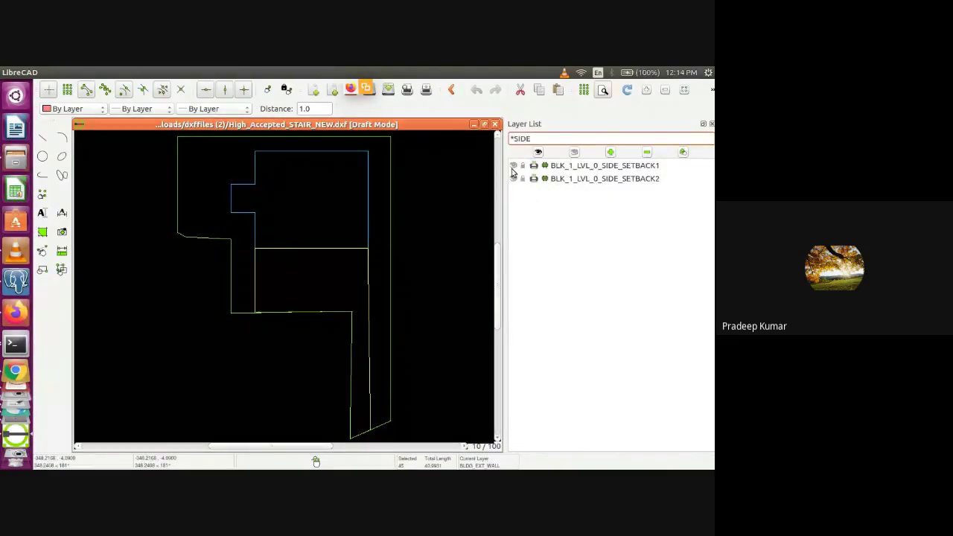
{"action": "left_click", "coordinate": [512, 166]}
{"action": "left_click", "coordinate": [512, 166]}
{"action": "left_click", "coordinate": [513, 179]}
{"action": "left_click", "coordinate": [513, 166]}
Filter by REAR again, turn BLK_1_LVL_0_REAR_SETBACK back on, and clear the filter
{"action": "left_click_drag", "start_coordinate": [536, 138], "coordinate": [515, 139]}
{"action": "key", "text": "BackSpace"}
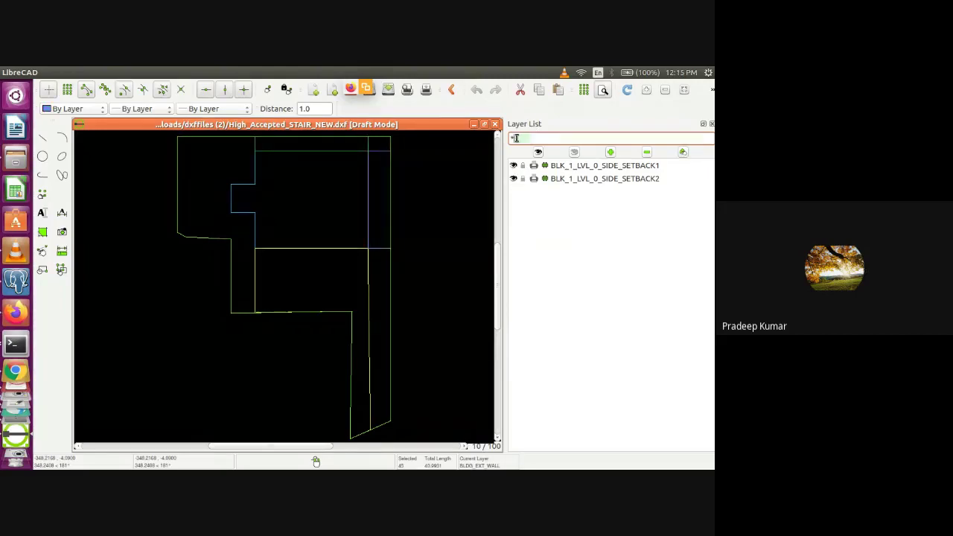
{"action": "type", "text": "REAR"}
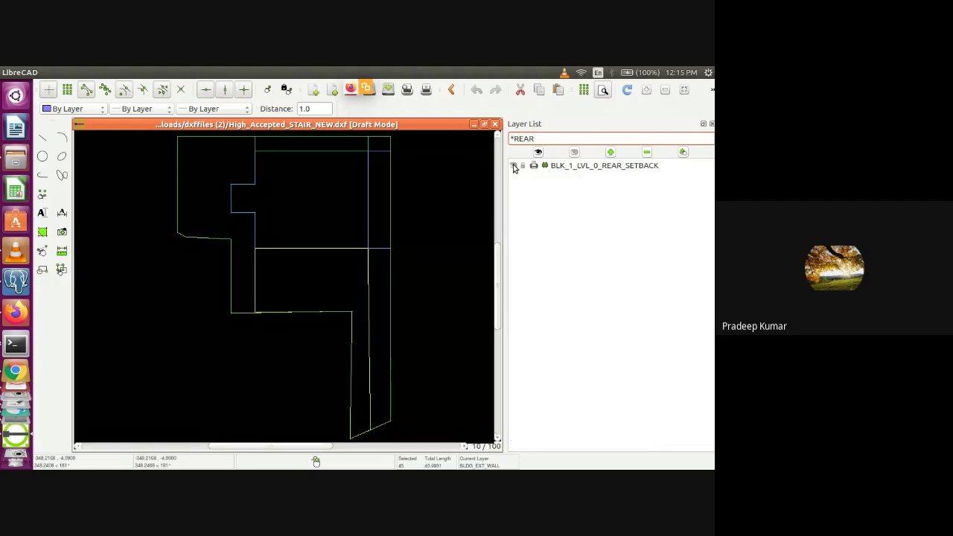
{"action": "left_click", "coordinate": [513, 166]}
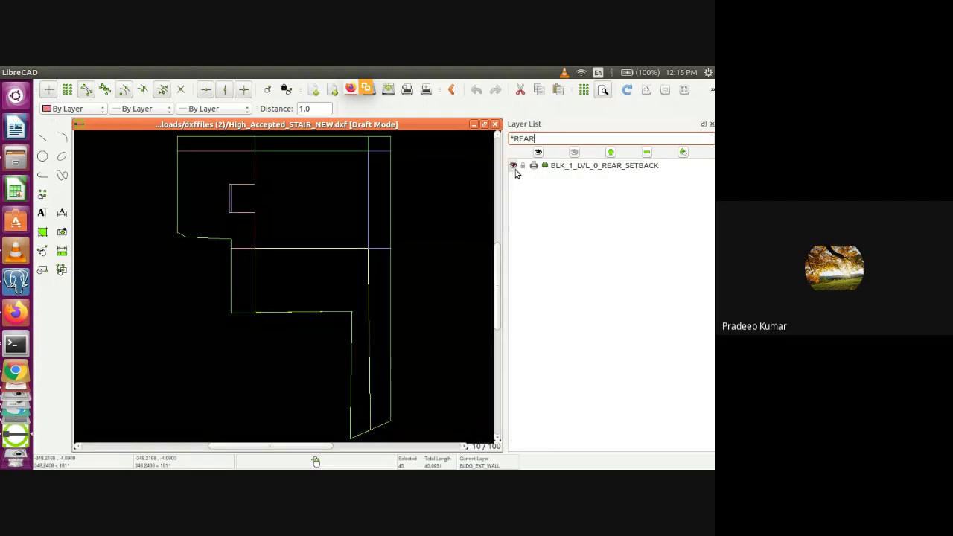
{"action": "key", "text": "BackSpace"}
{"action": "key", "text": "BackSpace"}
{"action": "key", "text": "BackSpace"}
{"action": "key", "text": "BackSpace"}
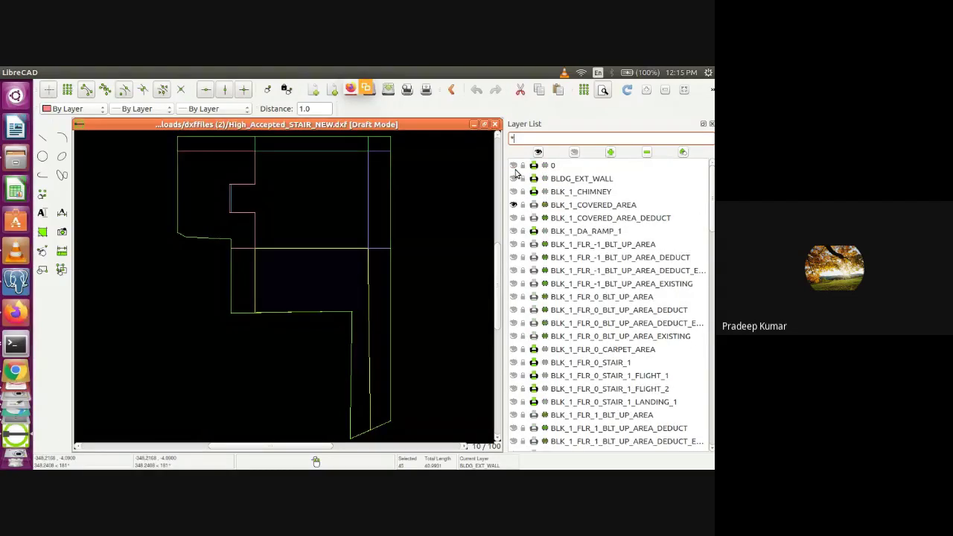
Toggle layer 0 on and off to compare, leaving it hidden with BLK_1_COVERED_AREA shown
{"action": "left_click", "coordinate": [517, 166]}
{"action": "left_click", "coordinate": [513, 166]}
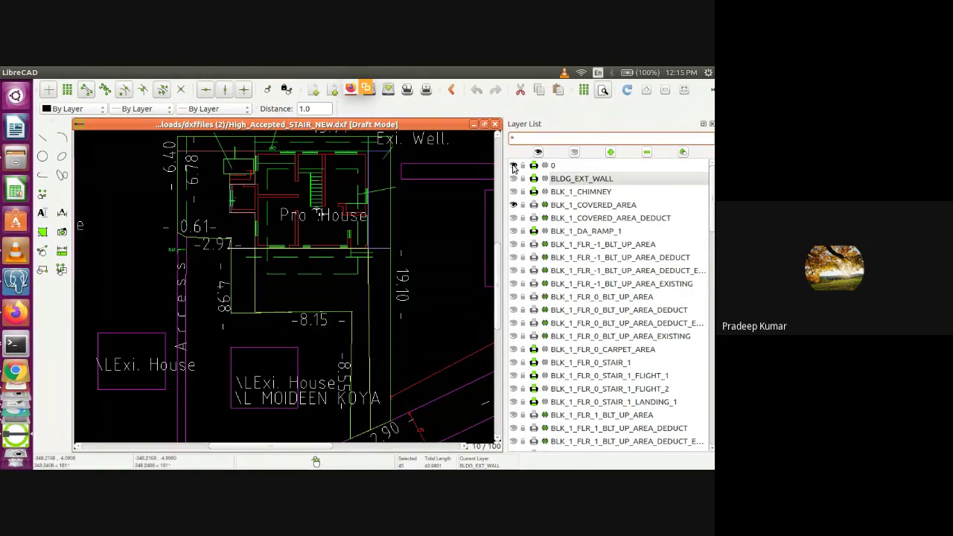
{"action": "left_click", "coordinate": [513, 166]}
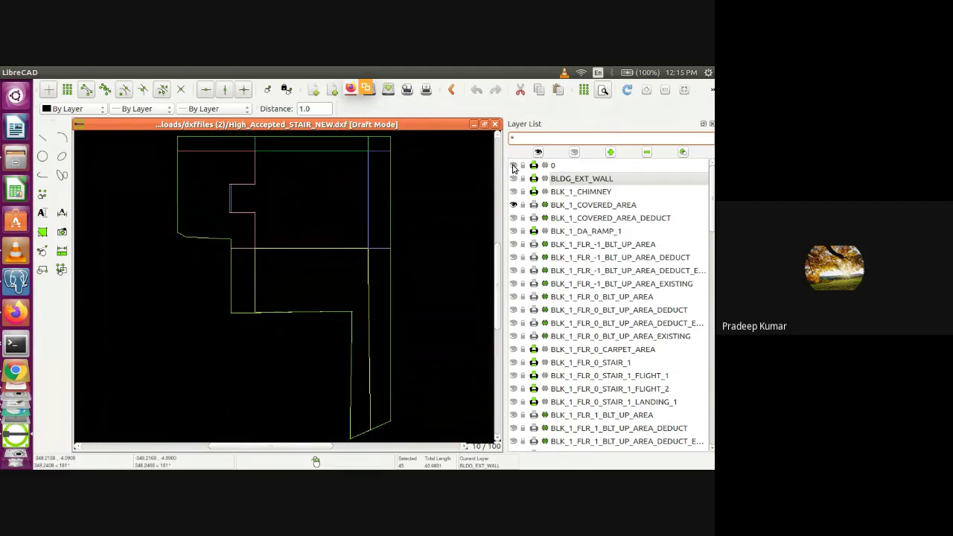
{"action": "left_click", "coordinate": [513, 166]}
{"action": "left_click", "coordinate": [513, 166]}
{"action": "left_click", "coordinate": [512, 166]}
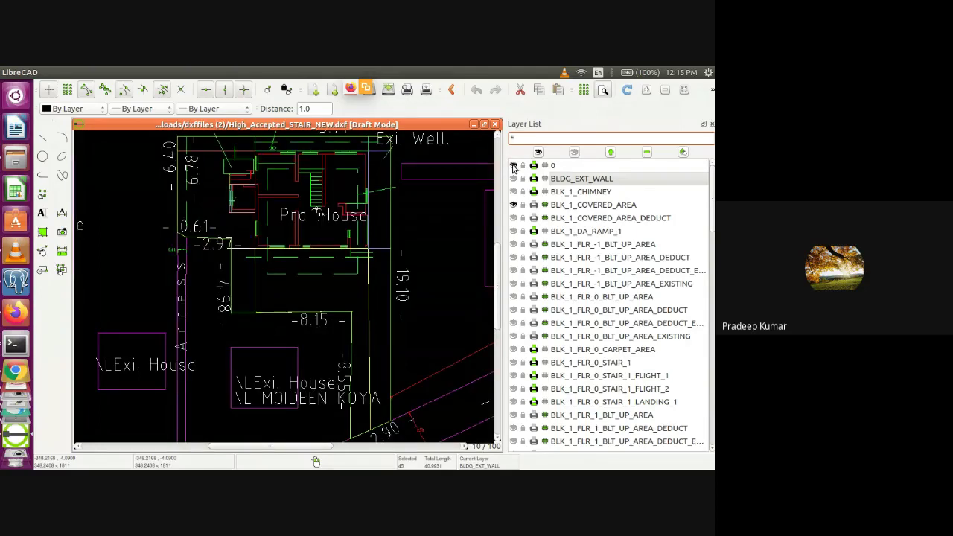
{"action": "left_click", "coordinate": [512, 166]}
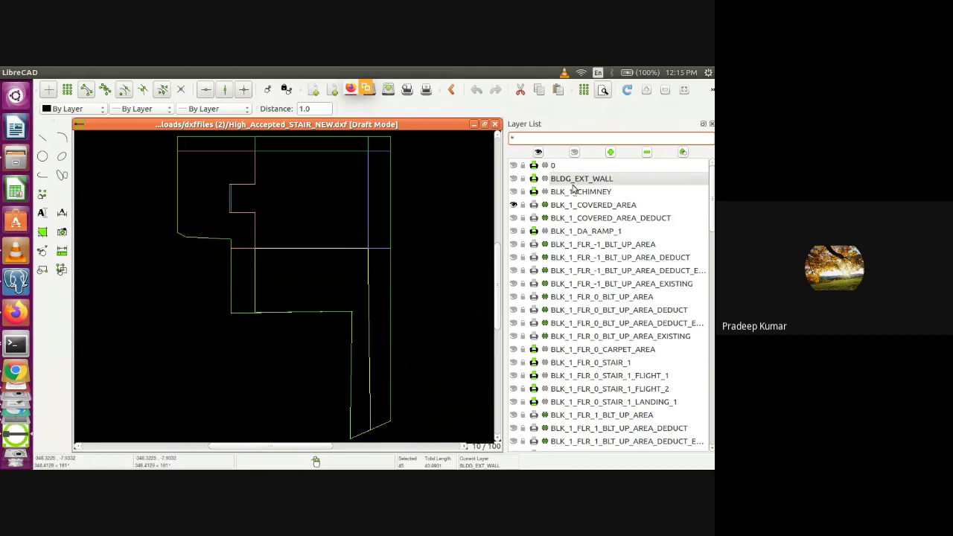
{"action": "left_click", "coordinate": [513, 205]}
Scroll the layer list and turn on BLK_1_FLR_-1_BLT_UP_AREA and BLK_1_FLR_0_BLT_UP_AREA
{"action": "scroll", "coordinate": [712, 244], "scroll_direction": "down", "scroll_amount": 4}
{"action": "left_click_drag", "start_coordinate": [712, 244], "coordinate": [713, 367]}
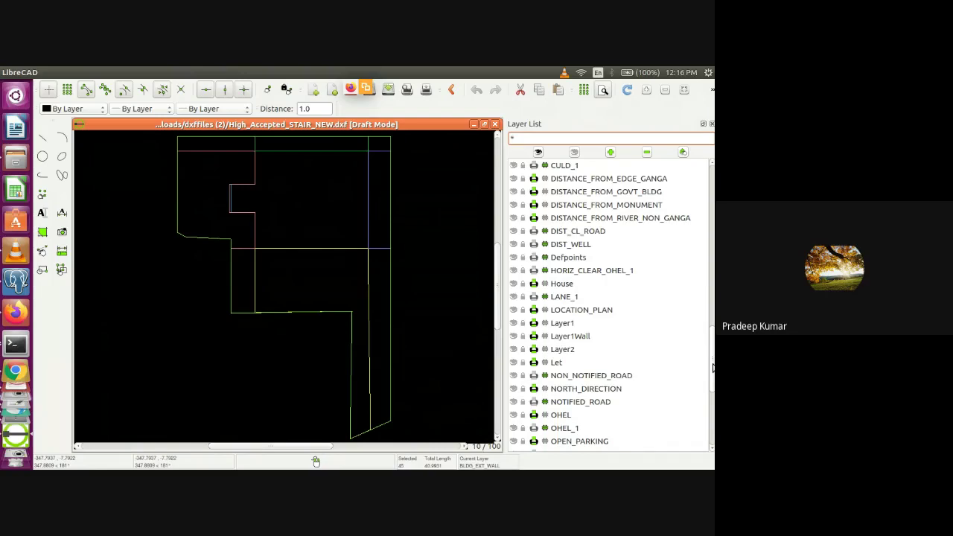
{"action": "left_click_drag", "start_coordinate": [713, 367], "coordinate": [711, 186]}
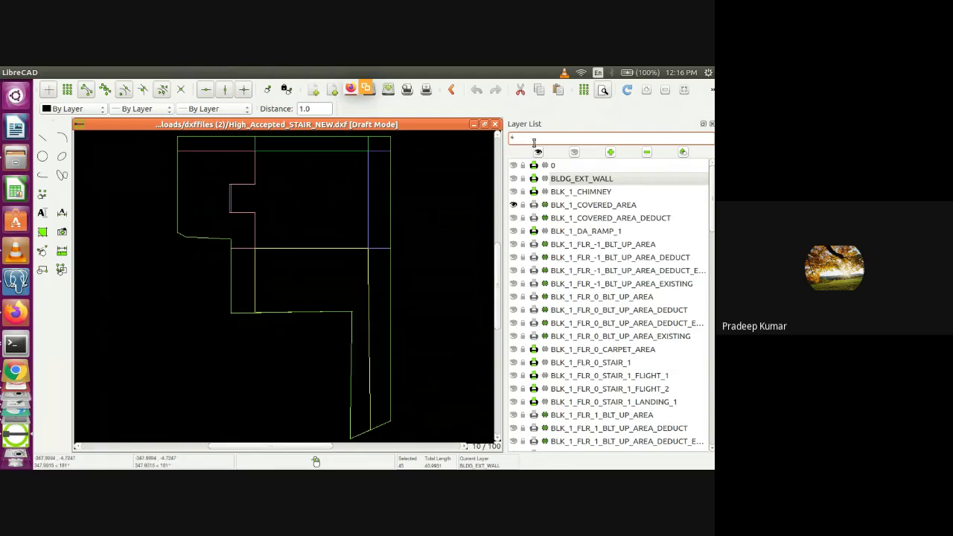
{"action": "left_click", "coordinate": [512, 244]}
{"action": "left_click", "coordinate": [514, 296]}
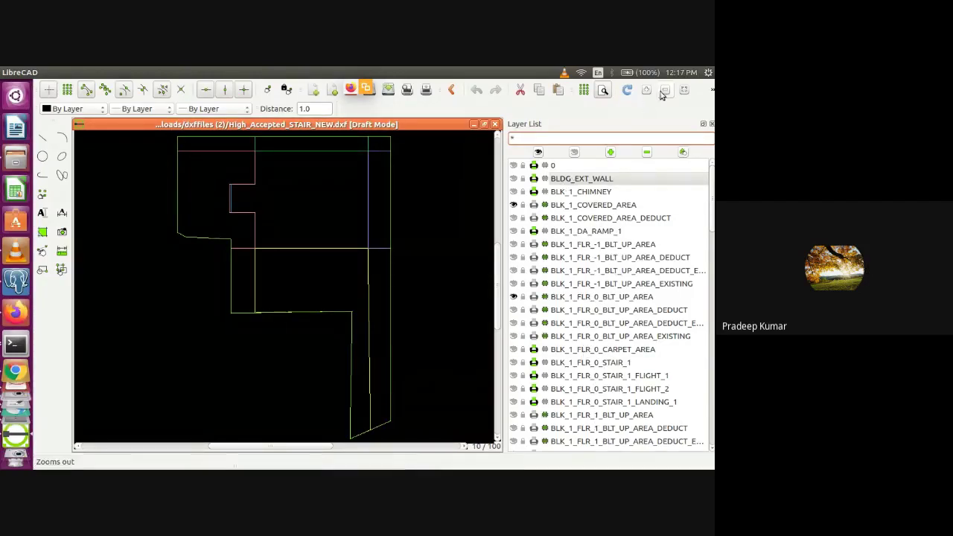
Zoom out, show BLK_1_FLR_1_BLT_UP_AREA, and toggle layer 0 on and off, ending hidden
{"action": "left_click", "coordinate": [684, 91]}
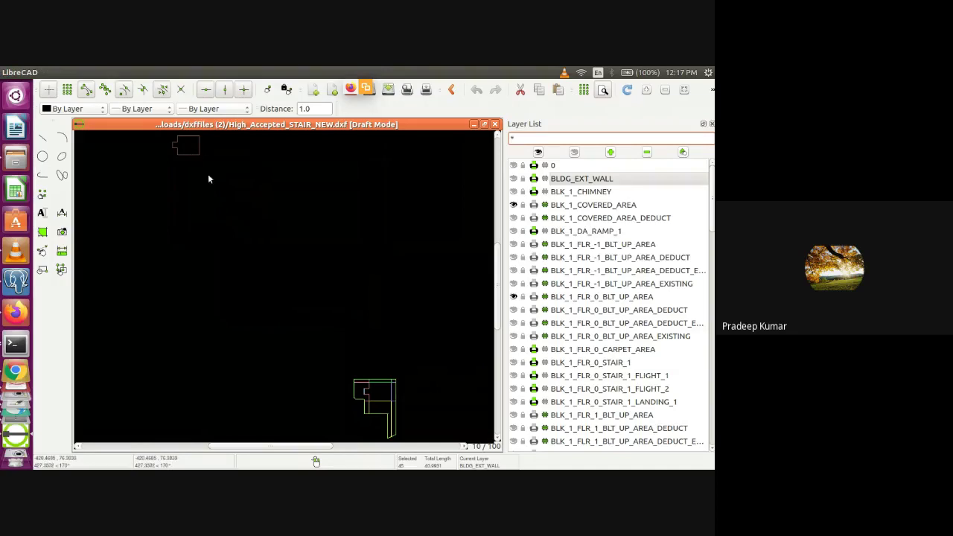
{"action": "left_click", "coordinate": [512, 415]}
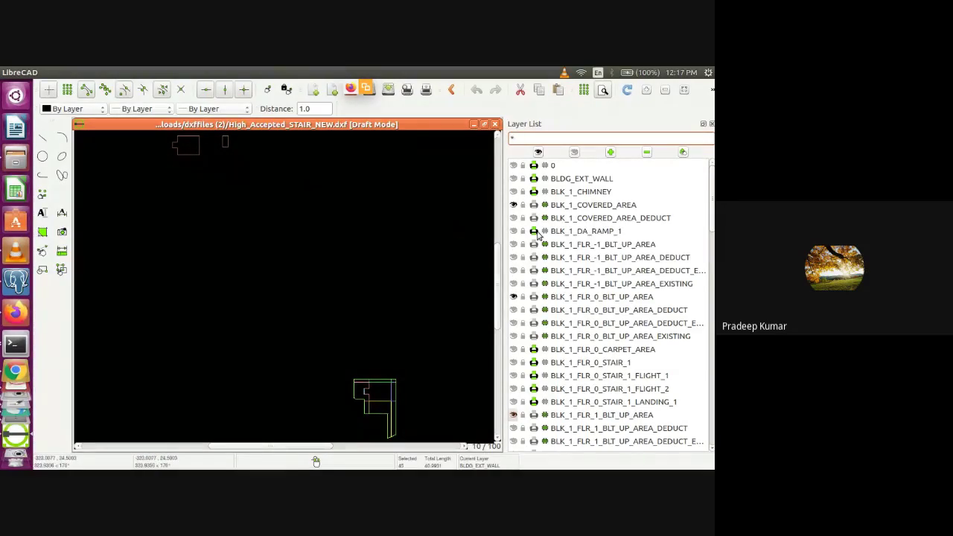
{"action": "left_click", "coordinate": [514, 165]}
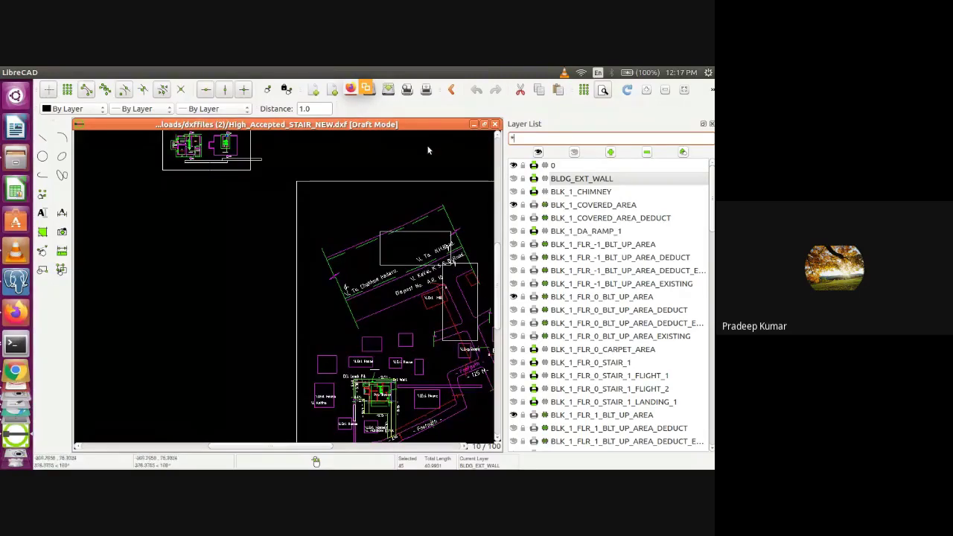
{"action": "left_click", "coordinate": [514, 166]}
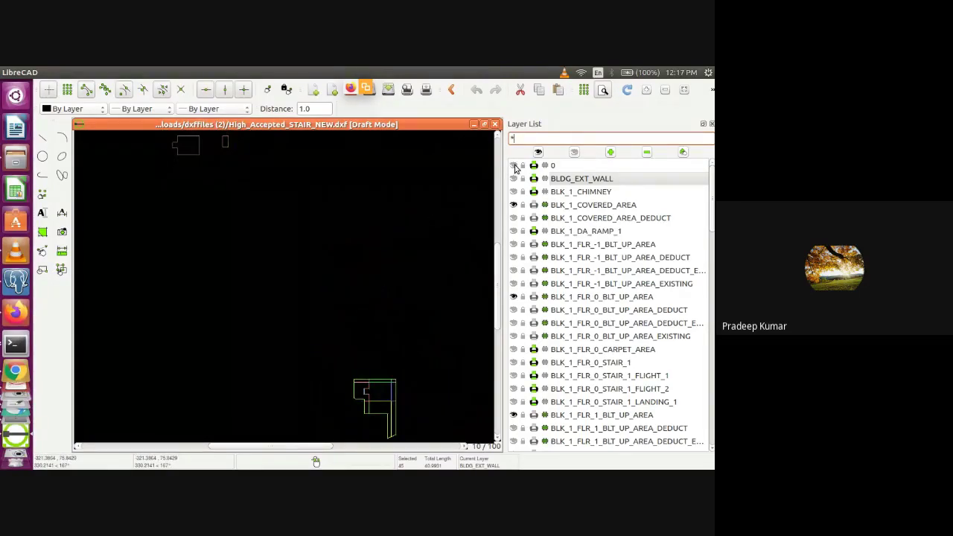
{"action": "left_click", "coordinate": [514, 165]}
{"action": "left_click", "coordinate": [514, 166]}
{"action": "left_click", "coordinate": [513, 165]}
{"action": "left_click", "coordinate": [513, 165]}
Cycle through the open windows and bring up the Development Control Rules wiki page with its Plan Level layer list
{"action": "key", "text": "alt+Tab"}
{"action": "key", "text": "alt+Tab"}
{"action": "key", "text": "alt+Tab"}
{"action": "key", "text": "alt+Tab"}
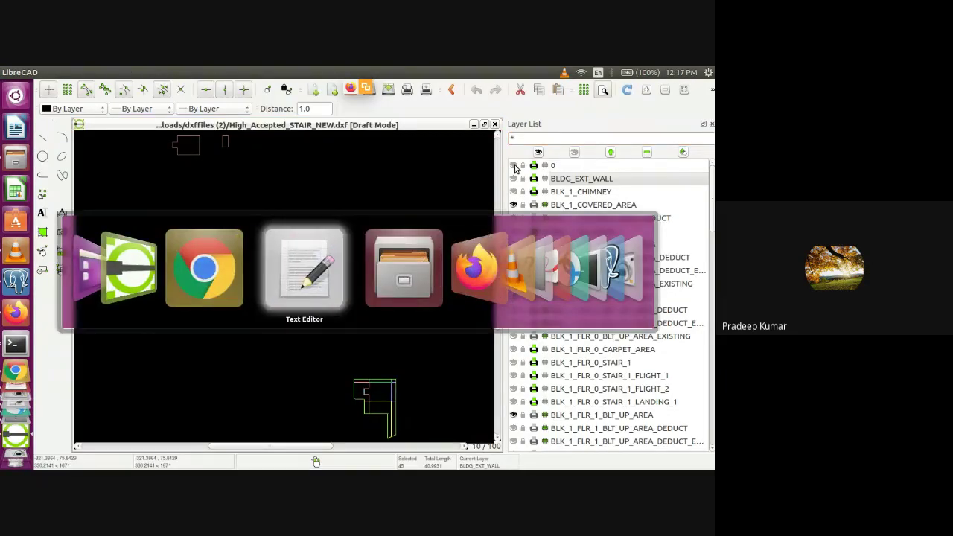
{"action": "key", "text": "alt+shift+Tab"}
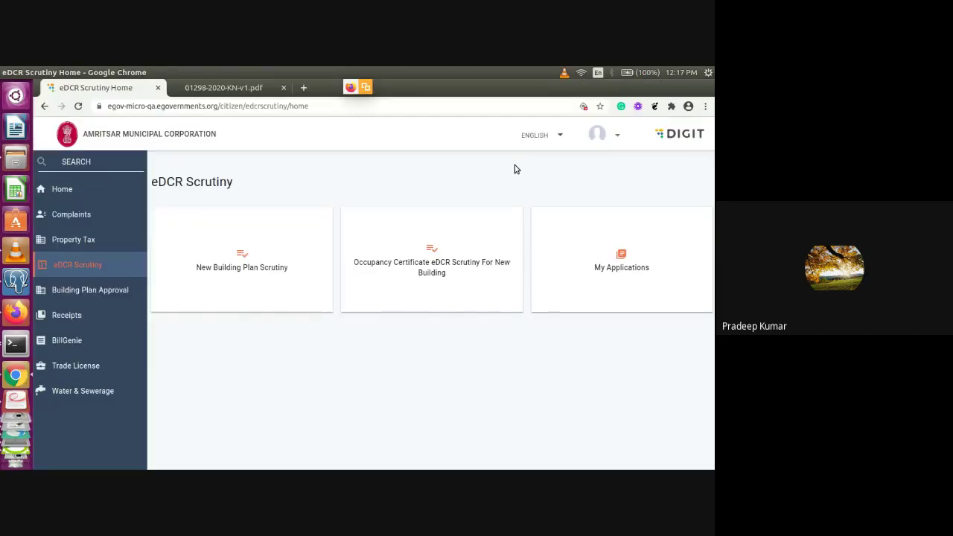
{"action": "key", "text": "alt+Tab"}
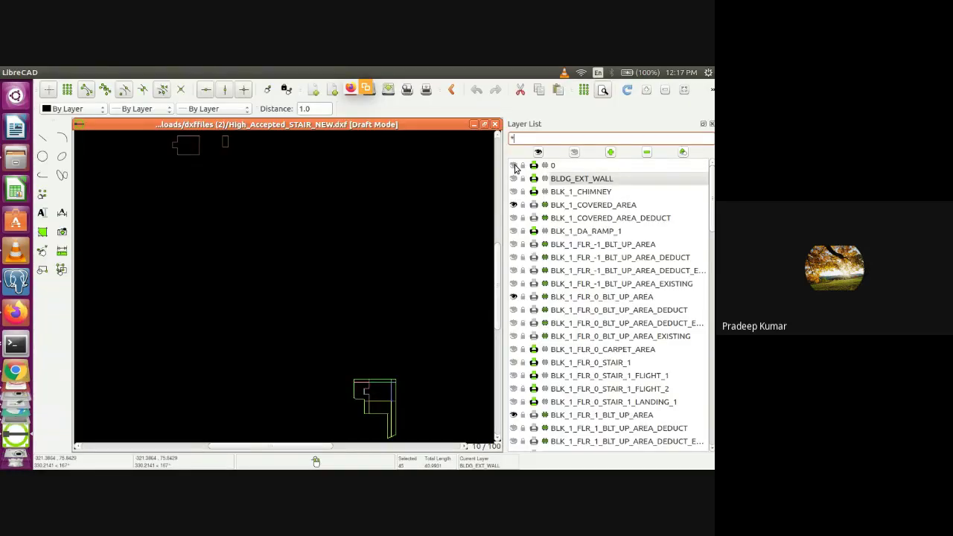
{"action": "key", "text": "alt+Tab"}
{"action": "key", "text": "alt+Tab"}
{"action": "key", "text": "alt+Tab"}
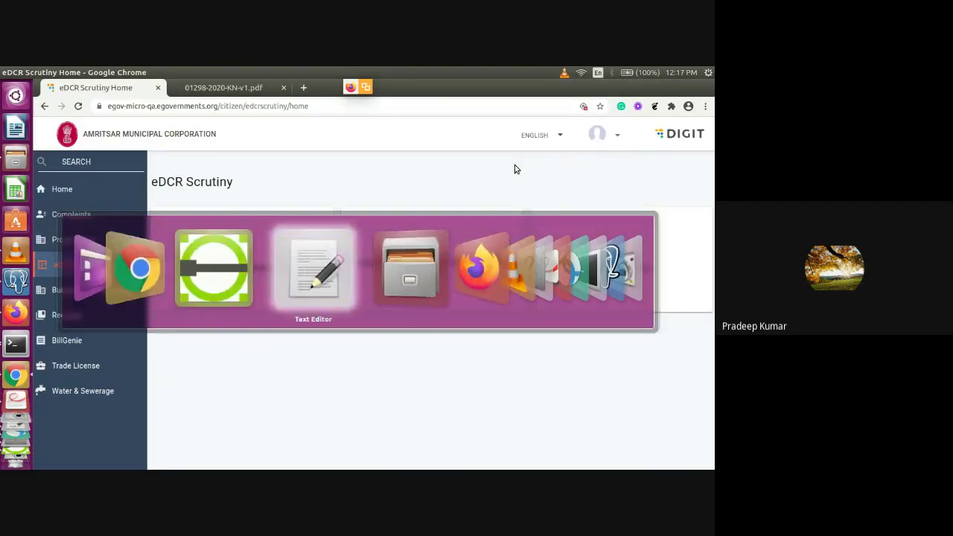
{"action": "key", "text": "alt+Tab"}
{"action": "key", "text": "alt+Tab"}
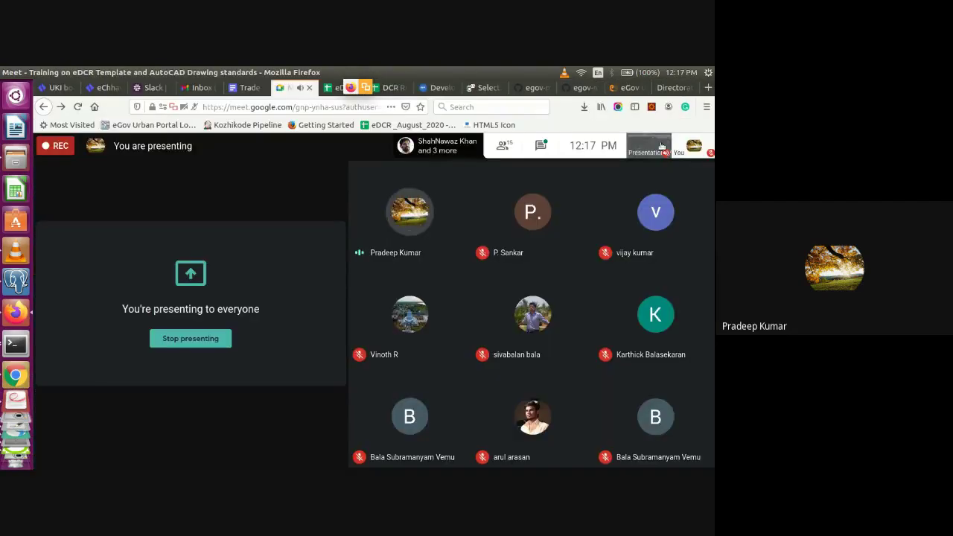
{"action": "left_click", "coordinate": [436, 89]}
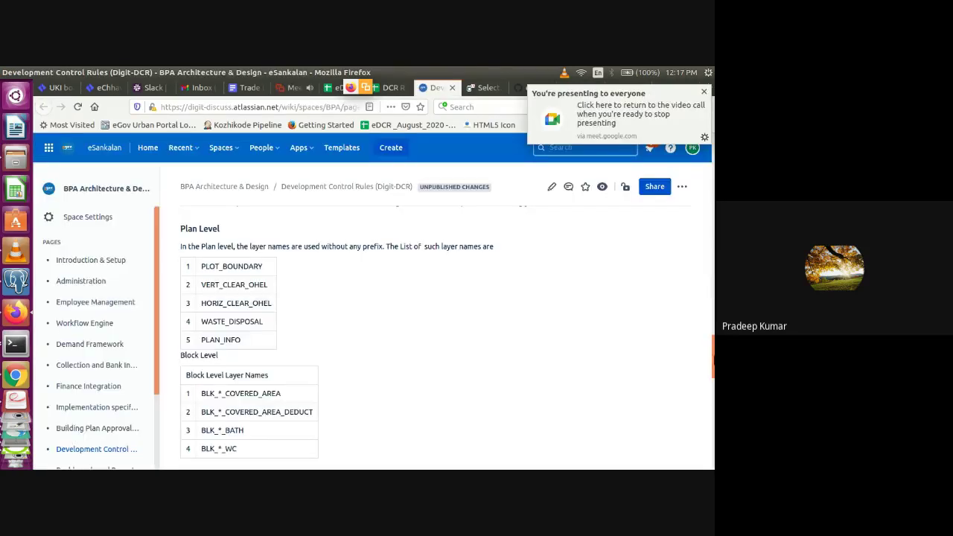
Preview the eDCR Drawing standards and ColorCodes PDF attachment and save it to disk
{"action": "scroll", "coordinate": [708, 287], "scroll_direction": "down", "scroll_amount": 5}
{"action": "scroll", "coordinate": [446, 313], "scroll_direction": "down", "scroll_amount": 10}
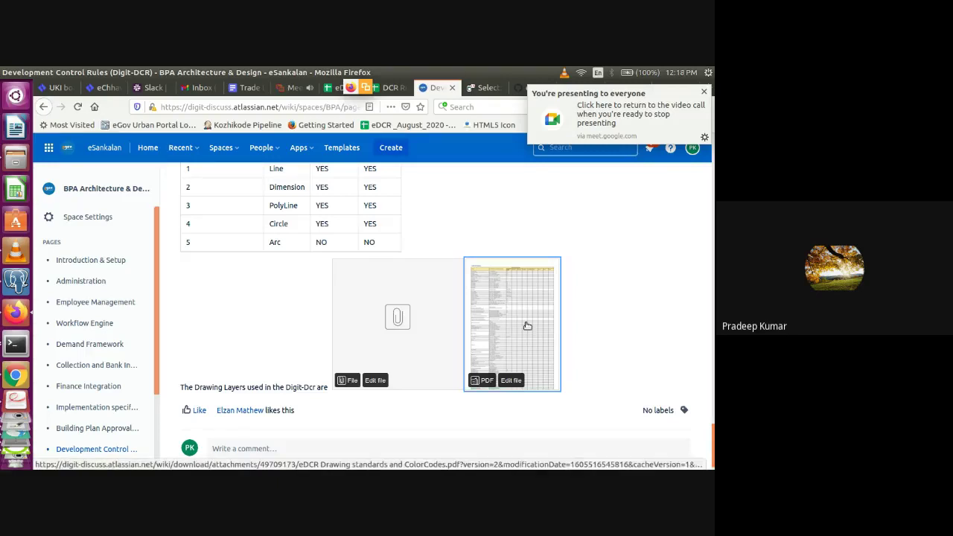
{"action": "left_click", "coordinate": [526, 325]}
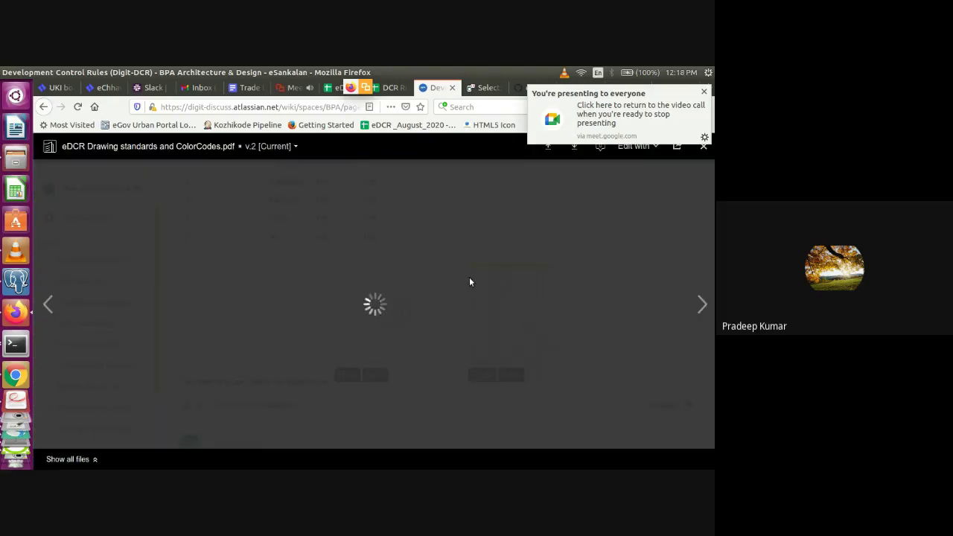
{"action": "left_click", "coordinate": [705, 91]}
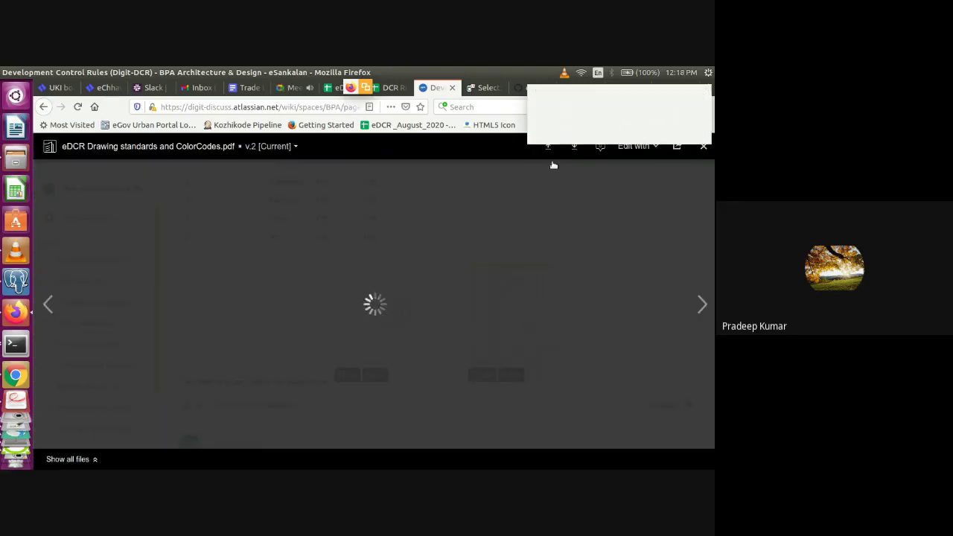
{"action": "left_click", "coordinate": [580, 151]}
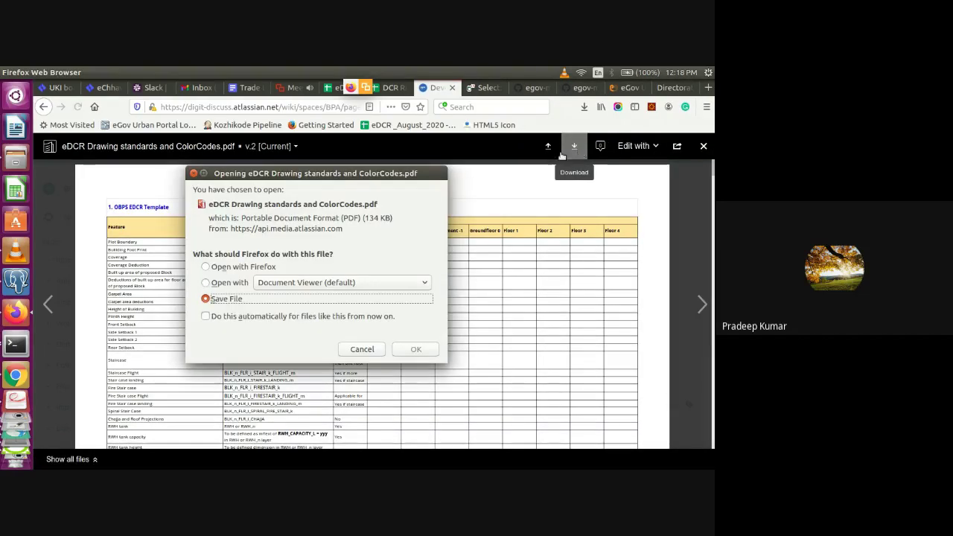
{"action": "left_click", "coordinate": [414, 348]}
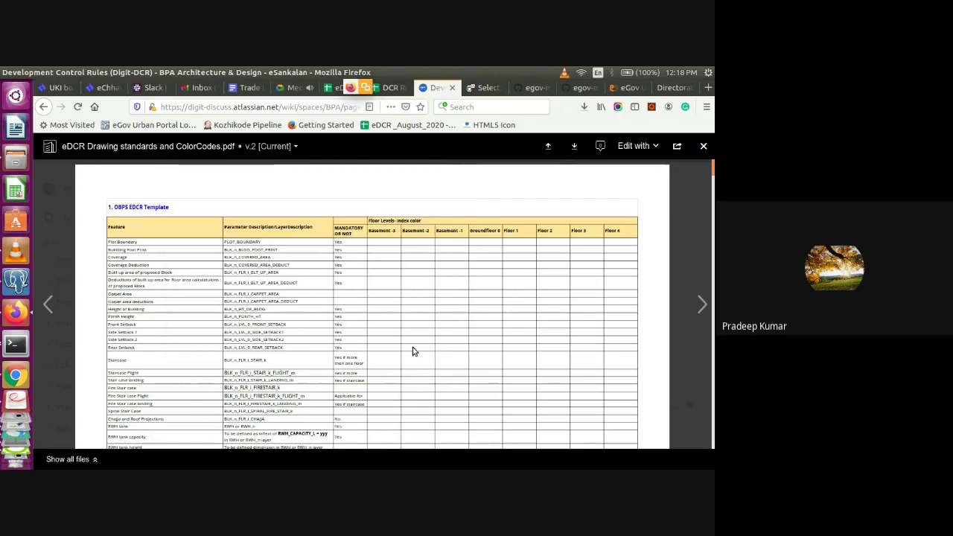
Open the downloaded ColorCodes(2).pdf from recent downloads and bring it to the front in the viewer
{"action": "left_click", "coordinate": [585, 108]}
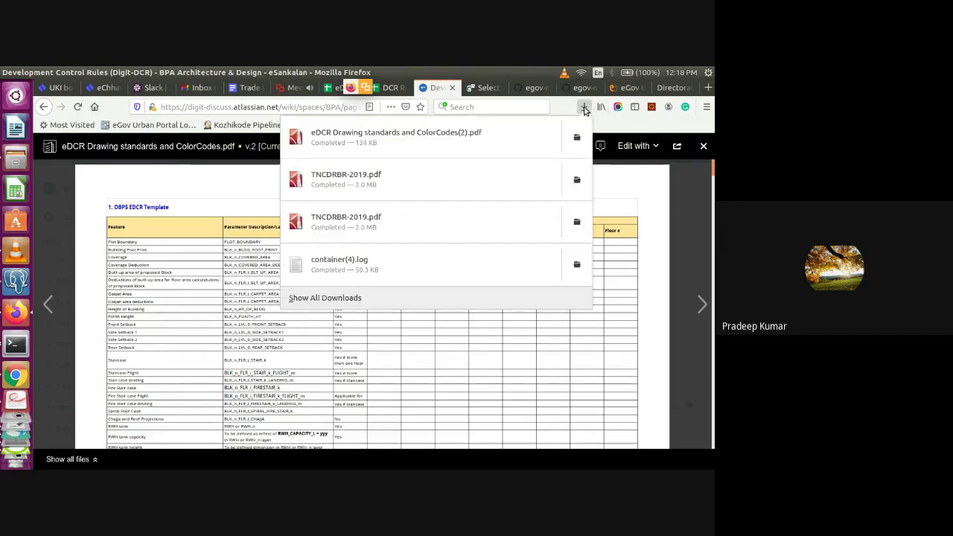
{"action": "left_click", "coordinate": [478, 132]}
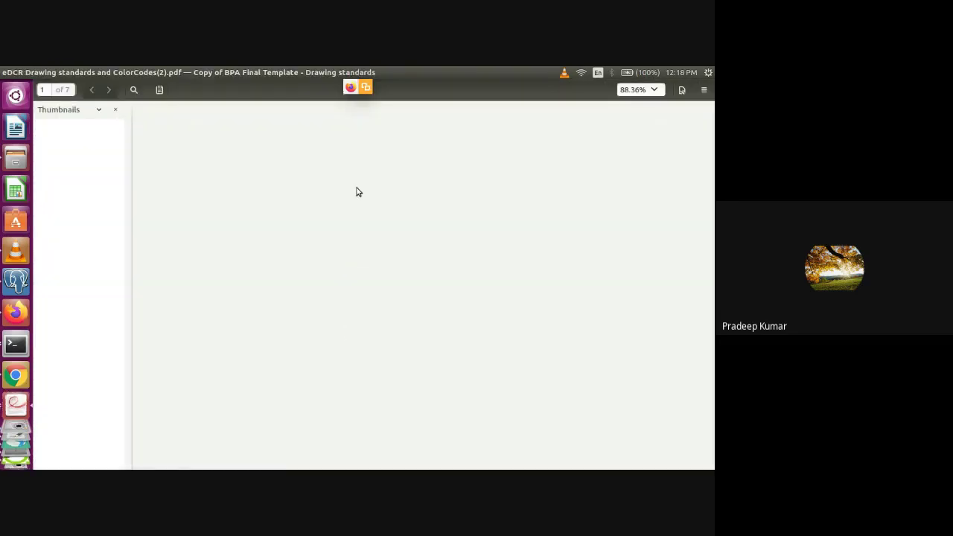
{"action": "key", "text": "ctrl+w"}
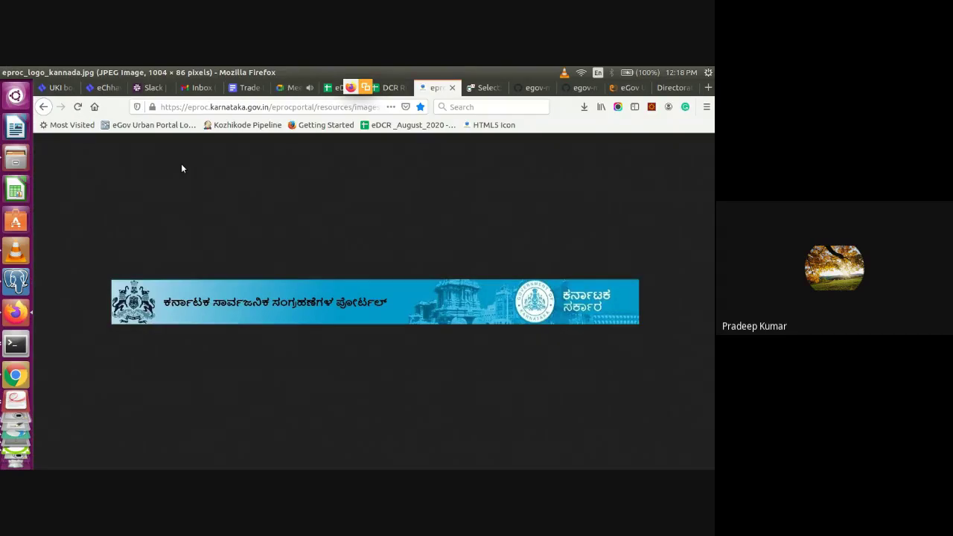
{"action": "left_click", "coordinate": [45, 107]}
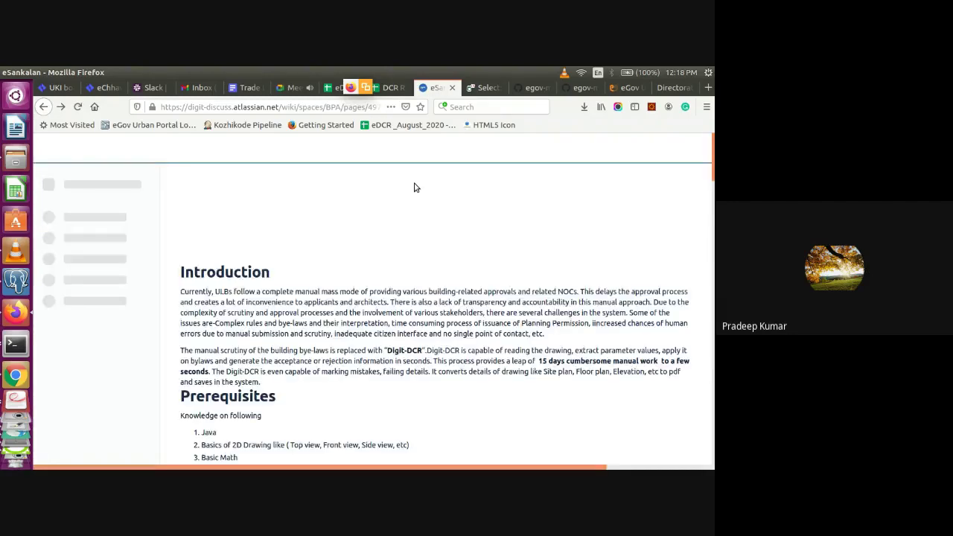
{"action": "key", "text": "alt+Tab"}
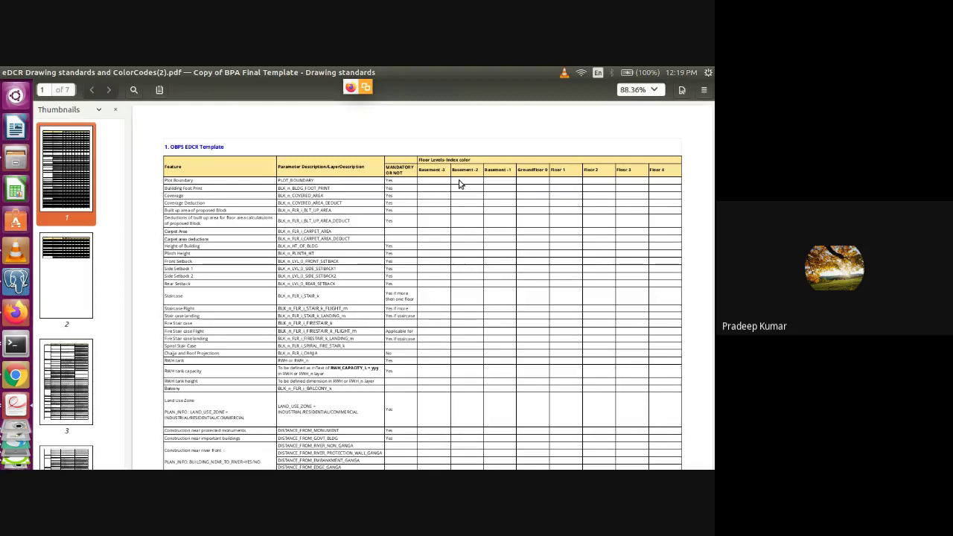
Compare the PDF's OBPS EDCR Template layer table with LibreCAD's layers, ending on the browser's PDF preview
{"action": "scroll", "coordinate": [19, 391], "scroll_direction": "down", "scroll_amount": 5}
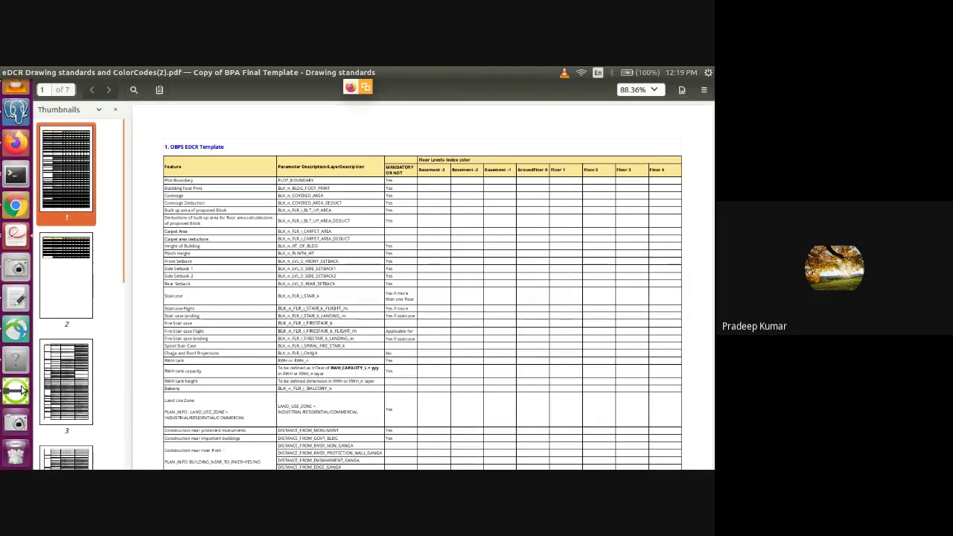
{"action": "left_click", "coordinate": [19, 390]}
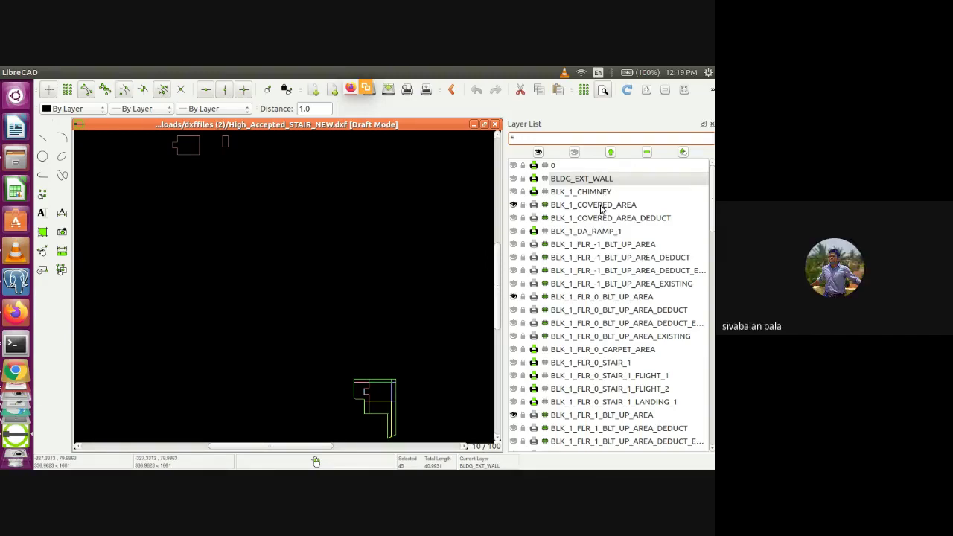
{"action": "key", "text": "alt+Tab"}
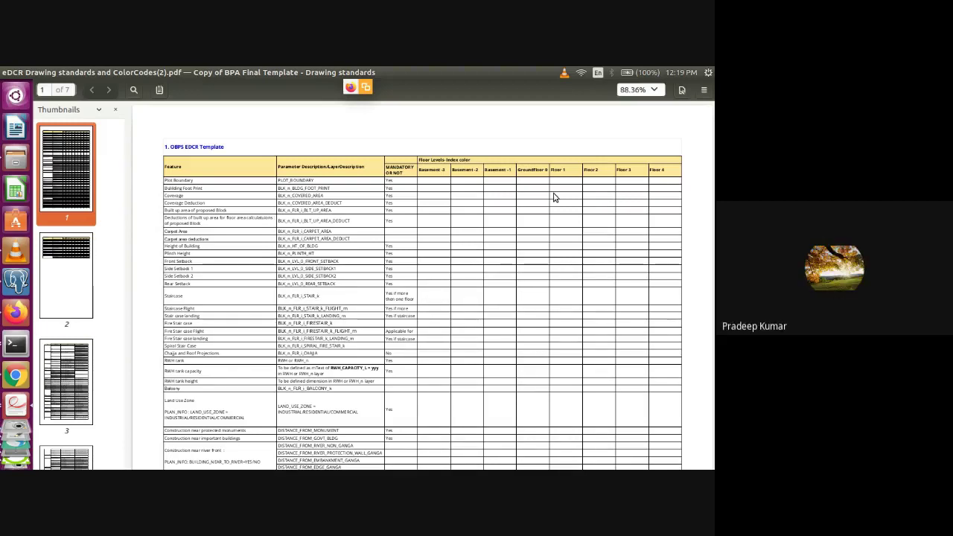
{"action": "key", "text": "alt+Tab"}
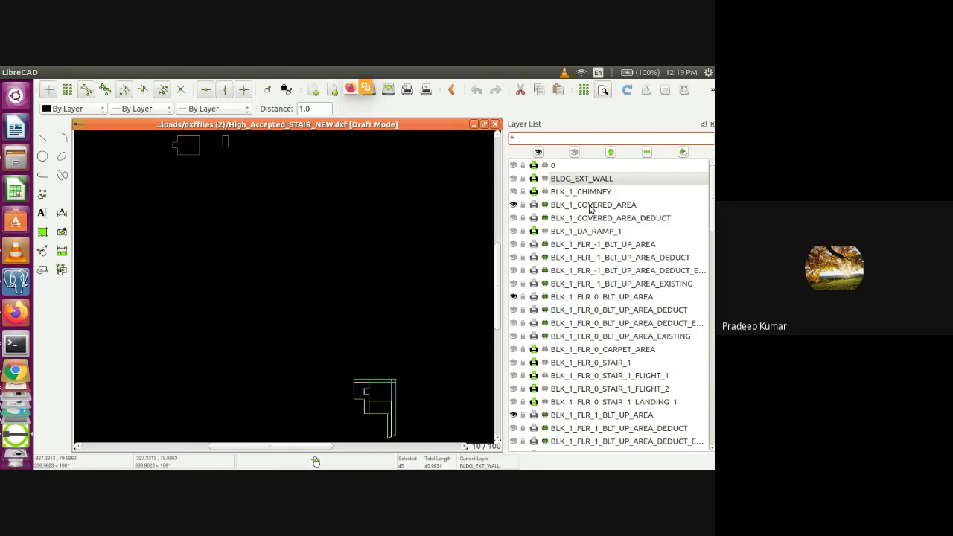
{"action": "key", "text": "alt+Tab"}
{"action": "key", "text": "alt+Tab"}
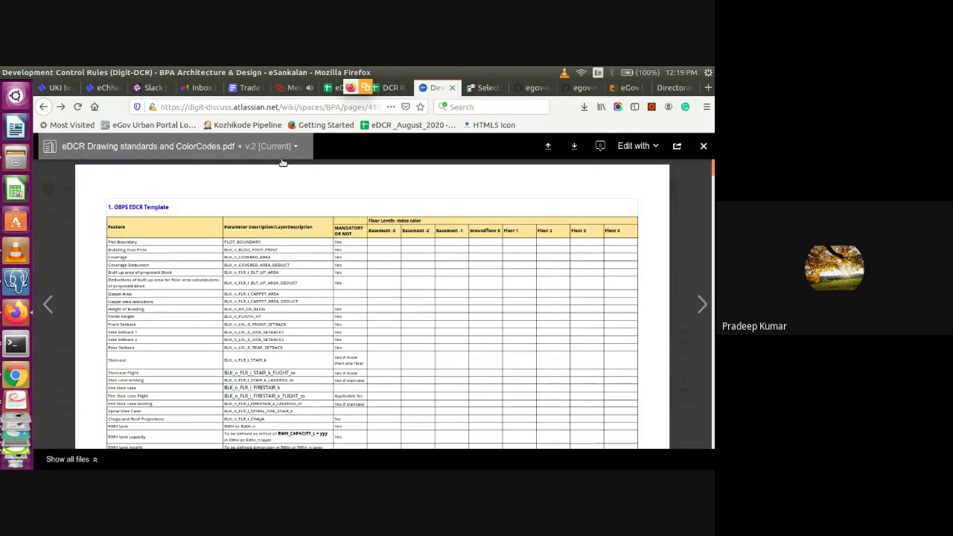
Close the preview and scroll through the Plan, Block and Floor Level layer tables, then return to LibreCAD
{"action": "key", "text": "Escape"}
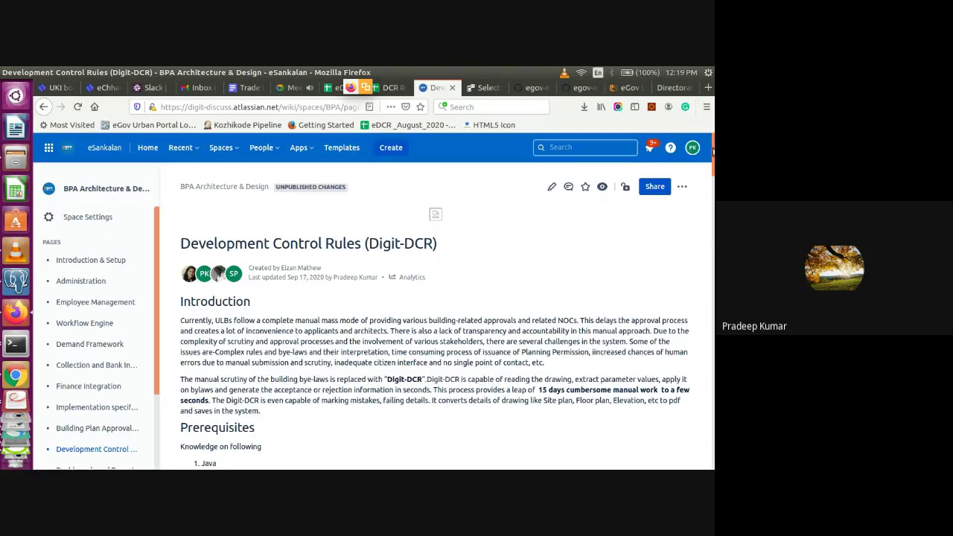
{"action": "left_click_drag", "start_coordinate": [712, 151], "coordinate": [705, 364]}
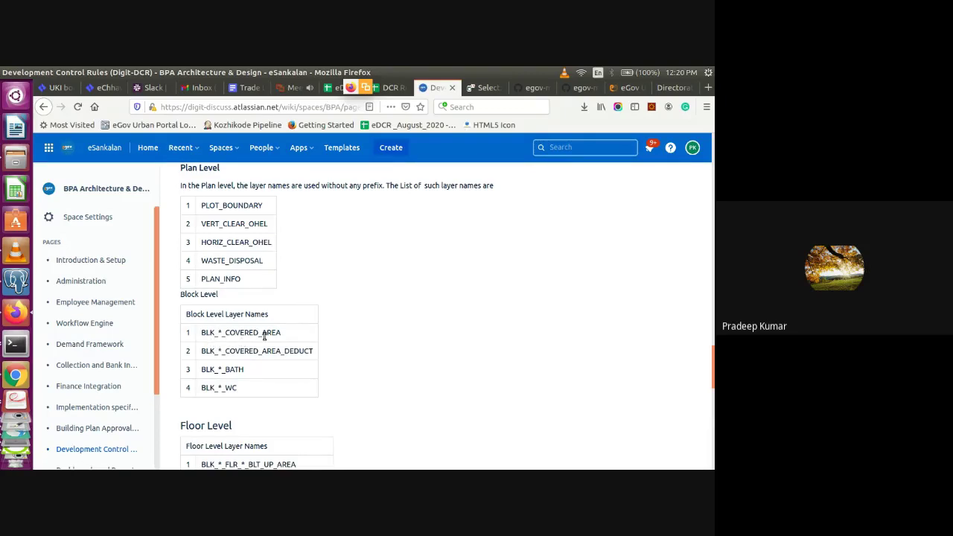
{"action": "scroll", "coordinate": [264, 335], "scroll_direction": "down", "scroll_amount": 3}
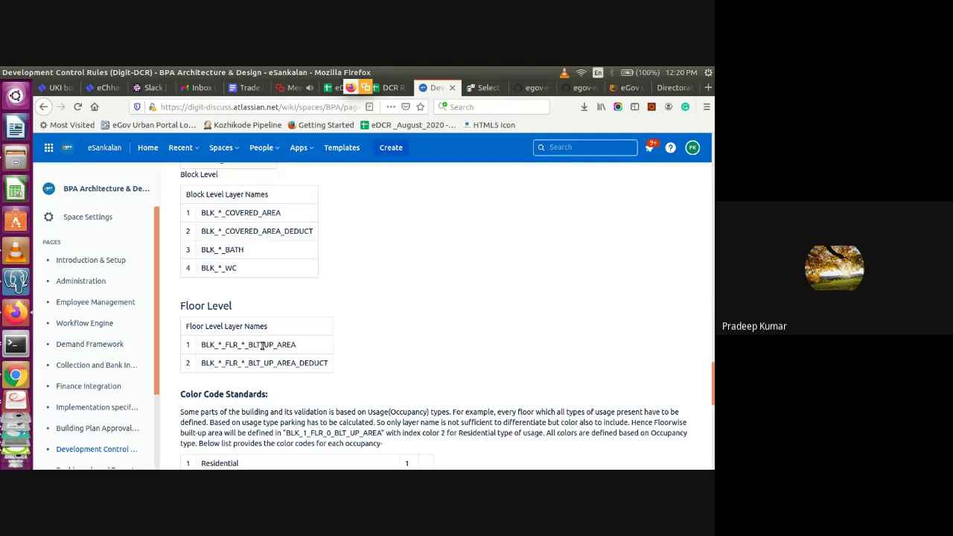
{"action": "key", "text": "alt+Tab"}
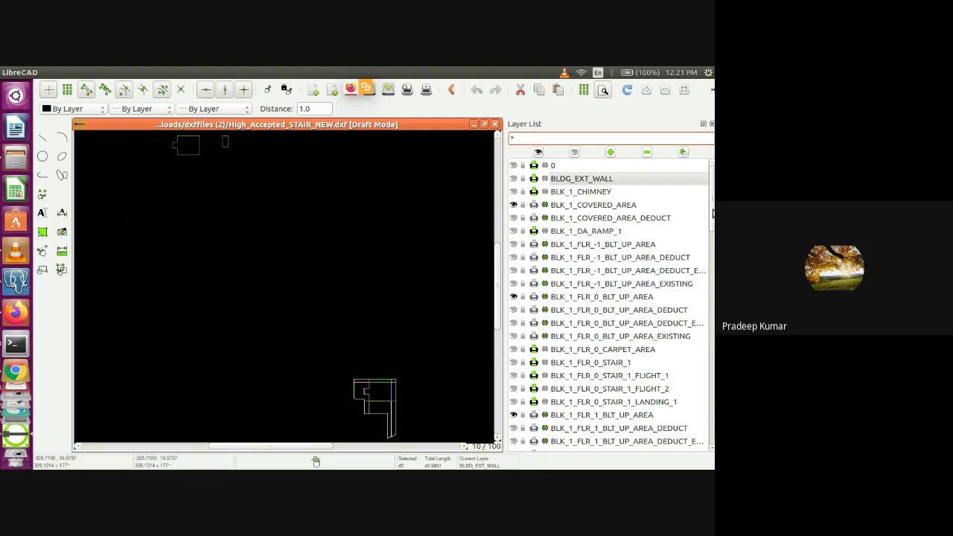
Review the layer names of High_Accepted_STAIR_NEW.dxf, then go back to the Development Control Rules page
{"action": "mouse_move", "coordinate": [713, 213]}
{"action": "left_mouse_down"}
{"action": "mouse_move", "coordinate": [713, 230]}
{"action": "mouse_move", "coordinate": [713, 213]}
{"action": "left_mouse_up"}
{"action": "key", "text": "alt+Tab"}
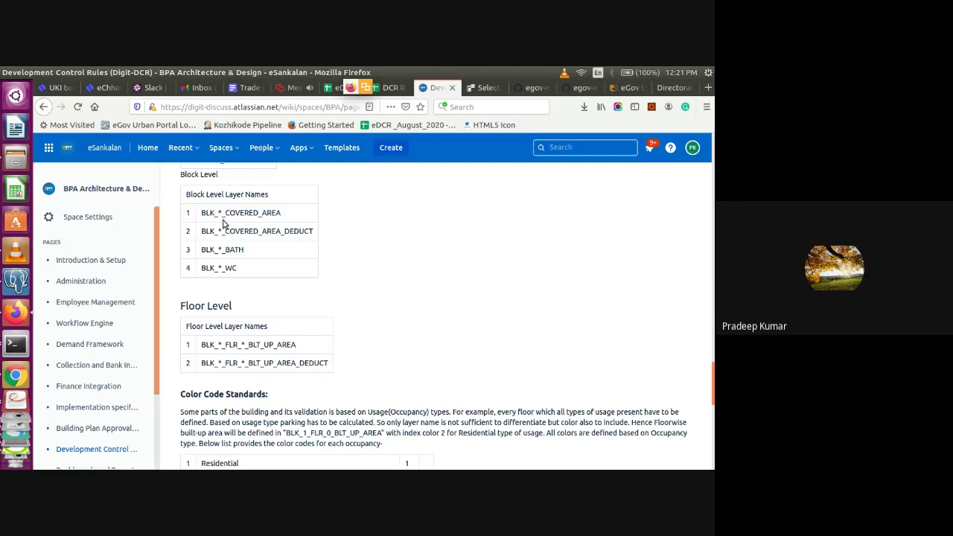
Scroll the wiki page up to show Plan Level layers PLOT_BOUNDARY through PLAN_INFO
{"action": "scroll", "coordinate": [223, 223], "scroll_direction": "up", "scroll_amount": 1}
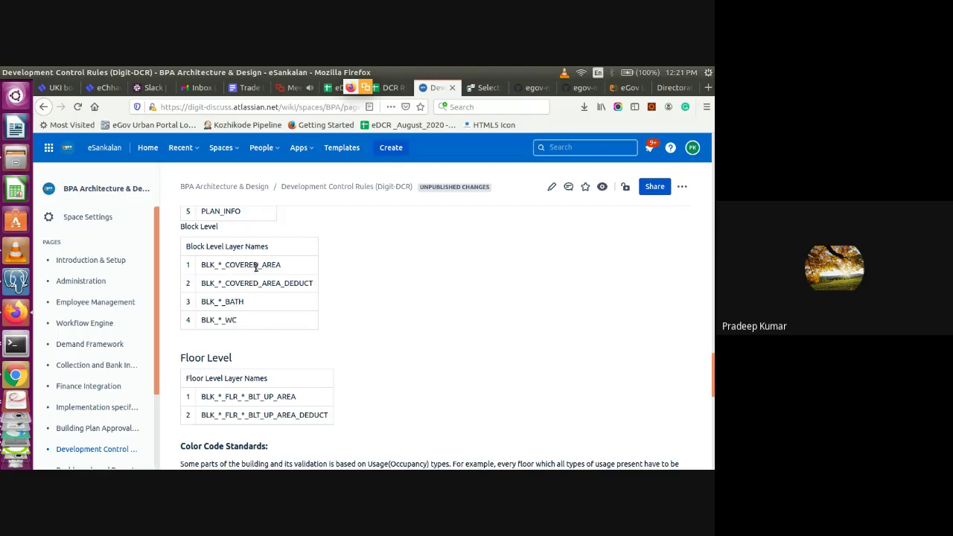
{"action": "scroll", "coordinate": [256, 268], "scroll_direction": "up", "scroll_amount": 3}
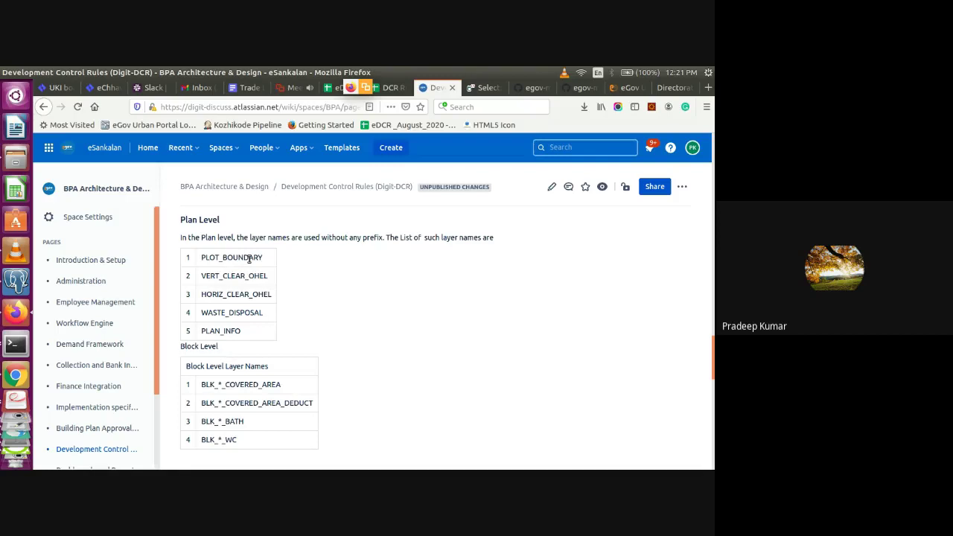
Filter LibreCAD's Layer List with *PL to show only the five PL layers
{"action": "key", "text": "alt+Tab"}
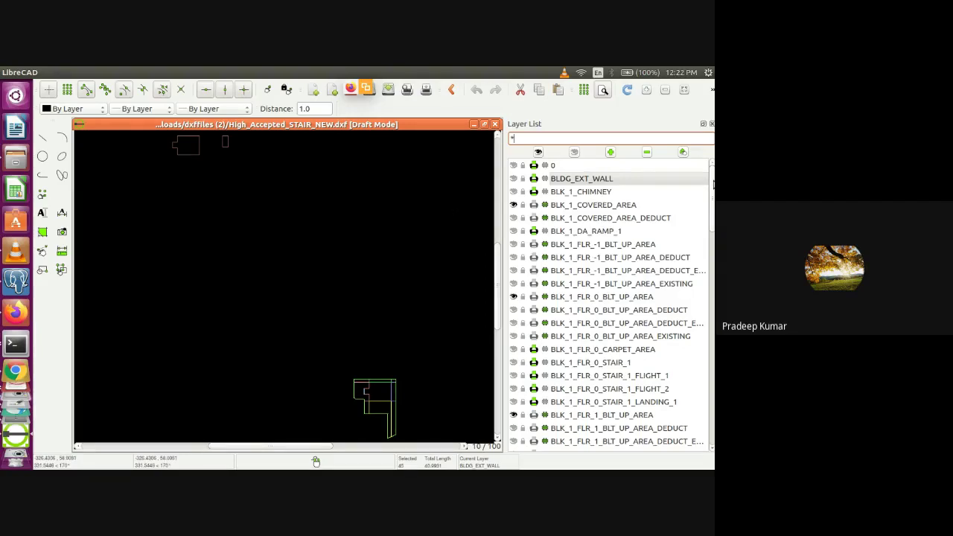
{"action": "type", "text": "pr"}
{"action": "key", "text": "BackSpace"}
{"action": "key", "text": "BackSpace"}
{"action": "type", "text": "p"}
{"action": "key", "text": "BackSpace"}
{"action": "type", "text": "PL"}
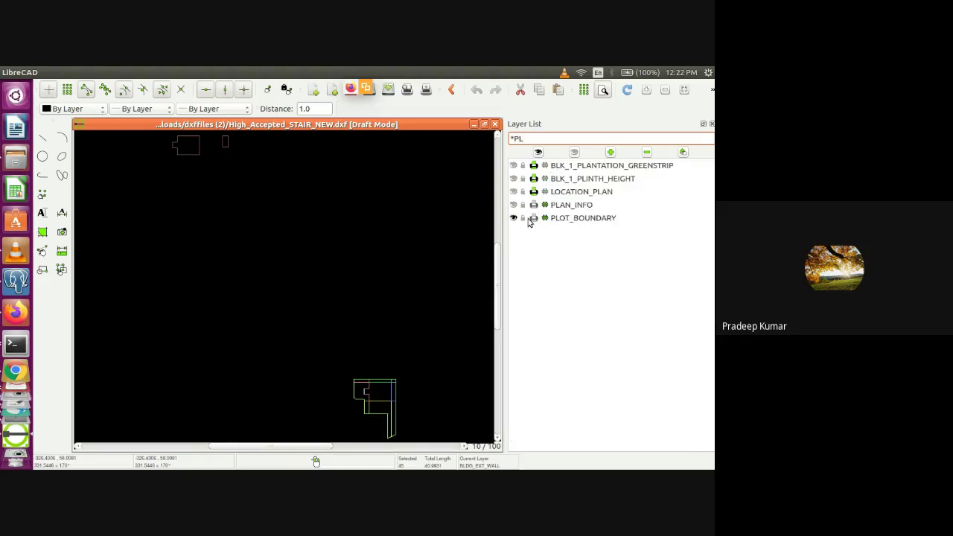
Toggle the PLOT_BOUNDARY layer's visibility, leaving its outline hidden in the drawing
{"action": "left_click", "coordinate": [513, 218]}
{"action": "left_click", "coordinate": [513, 218]}
{"action": "left_click", "coordinate": [513, 219]}
{"action": "left_click", "coordinate": [512, 218]}
{"action": "left_click", "coordinate": [513, 218]}
Read the wiki's Plan Level layer names down to Color Code Standards, then return to LibreCAD
{"action": "key", "text": "alt+Tab"}
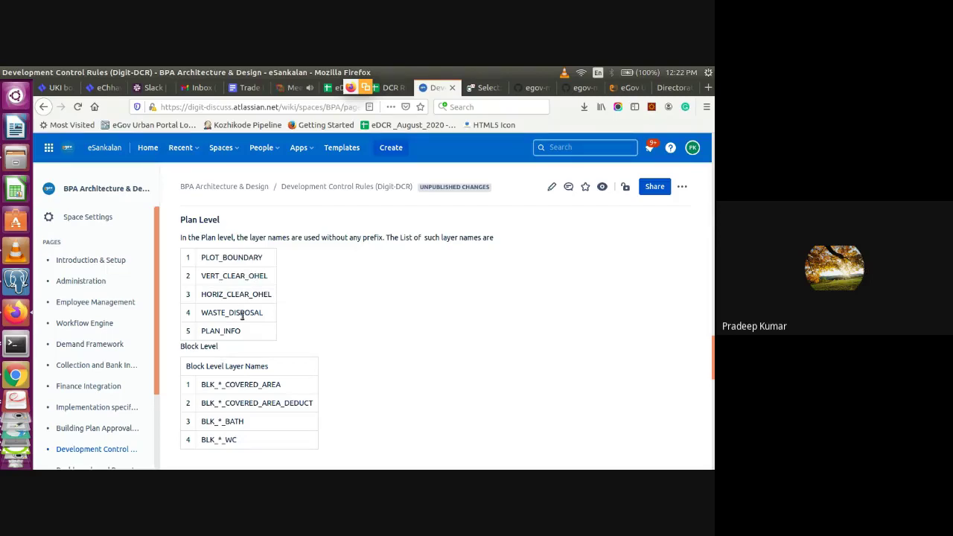
{"action": "scroll", "coordinate": [242, 316], "scroll_direction": "down", "scroll_amount": 3}
{"action": "scroll", "coordinate": [241, 319], "scroll_direction": "down", "scroll_amount": 9}
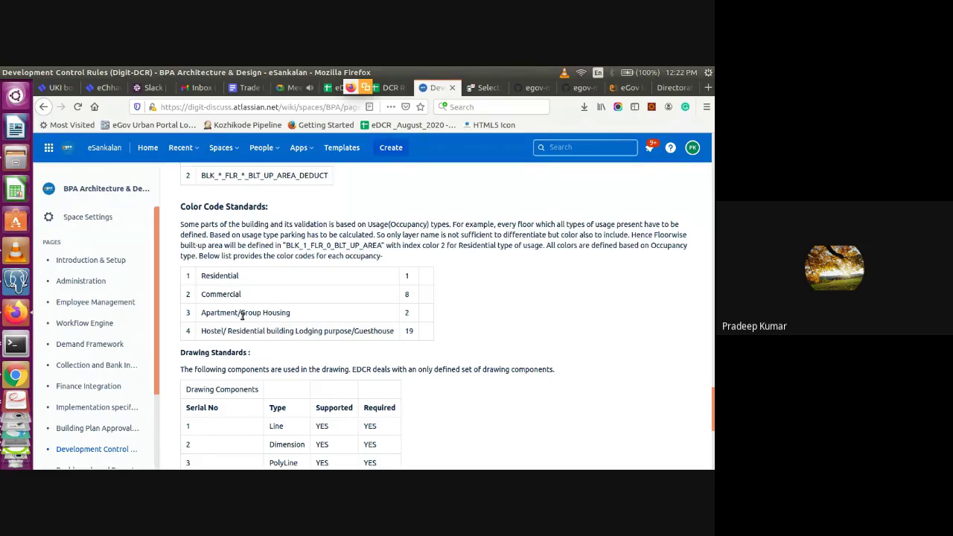
{"action": "key", "text": "alt+Tab"}
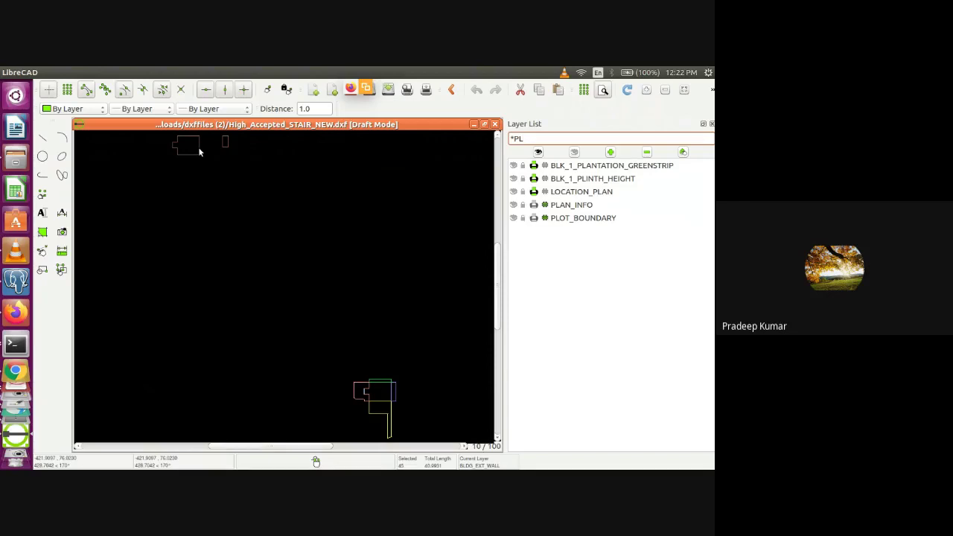
Glance at the Confluence rules page, then bring up the eDCR Scrutiny home in Chrome
{"action": "key", "text": "alt+Tab"}
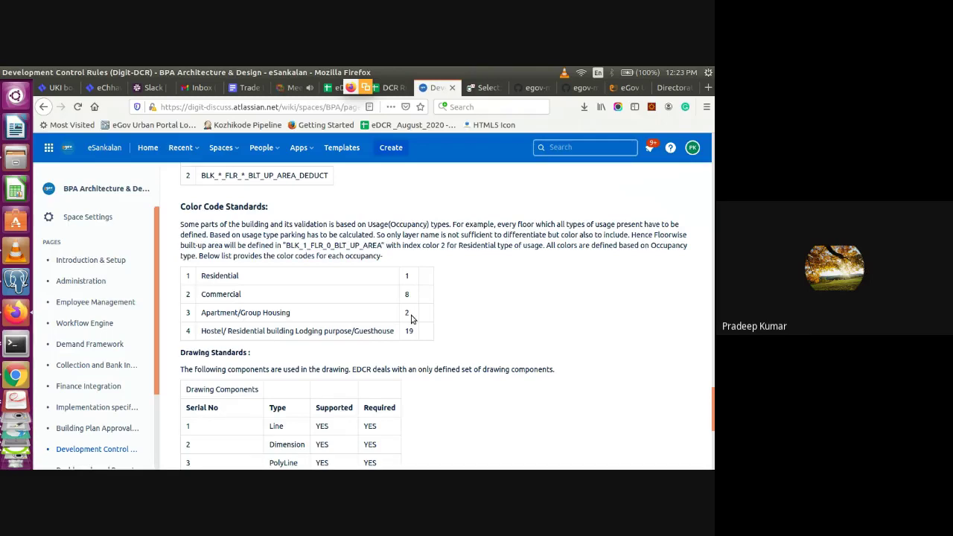
{"action": "key", "text": "alt+Tab"}
{"action": "key", "text": "alt+Tab"}
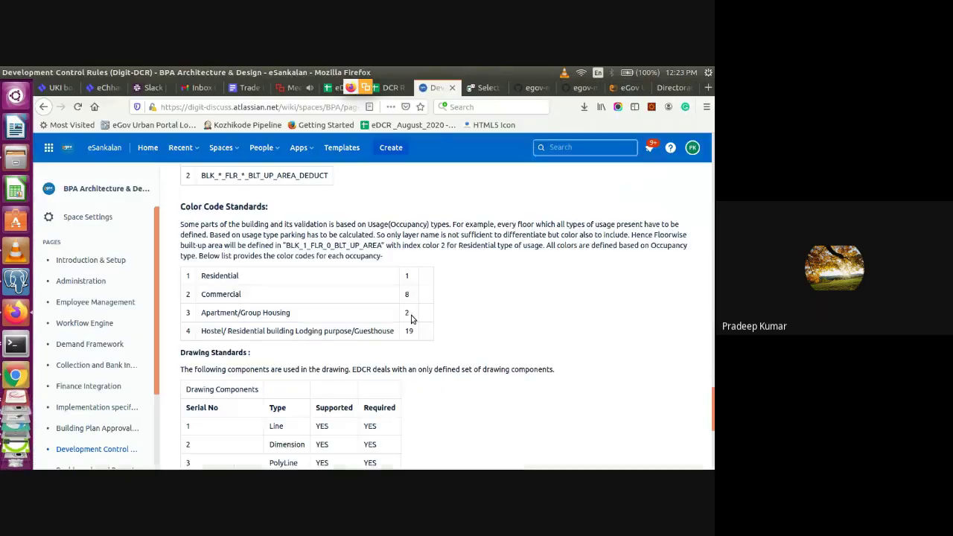
{"action": "left_click", "coordinate": [15, 375]}
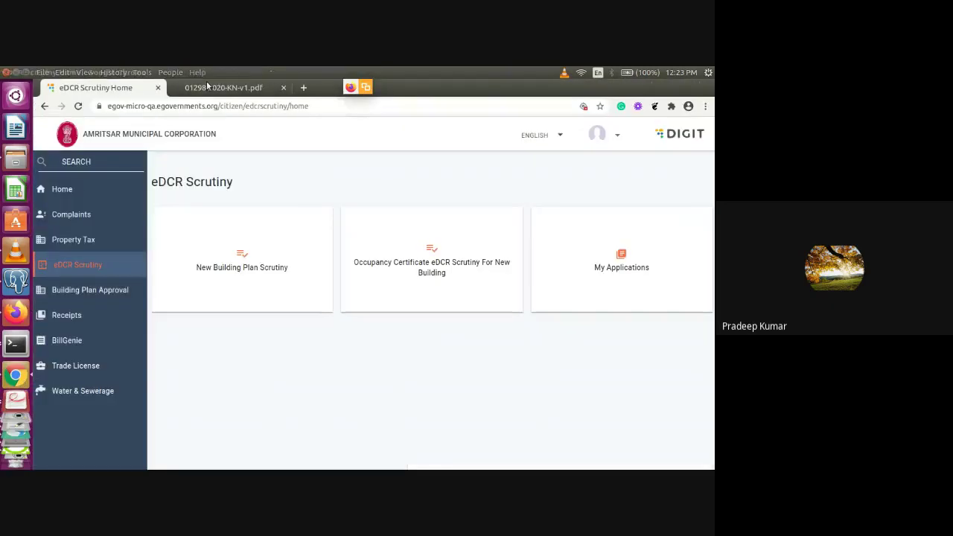
View the scrutiny report PDF's Block Wise Summary, then return to Confluence's Color Code Standards
{"action": "key", "text": "ctrl+Tab"}
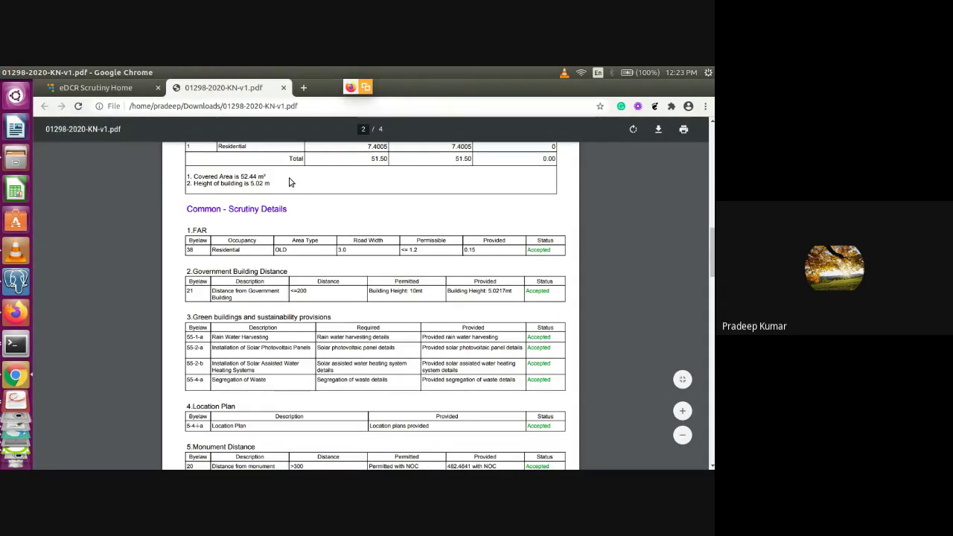
{"action": "scroll", "coordinate": [290, 182], "scroll_direction": "up", "scroll_amount": 3}
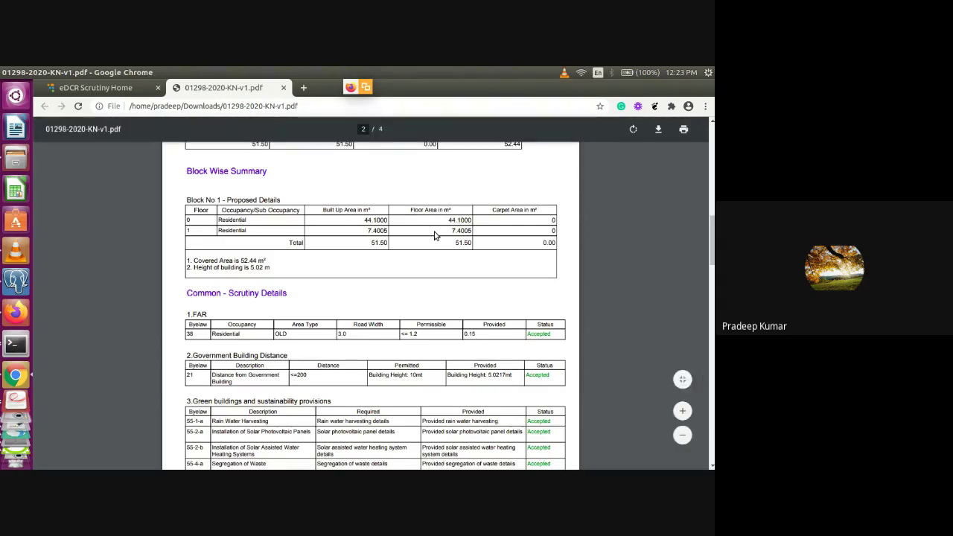
{"action": "key", "text": "alt+Tab"}
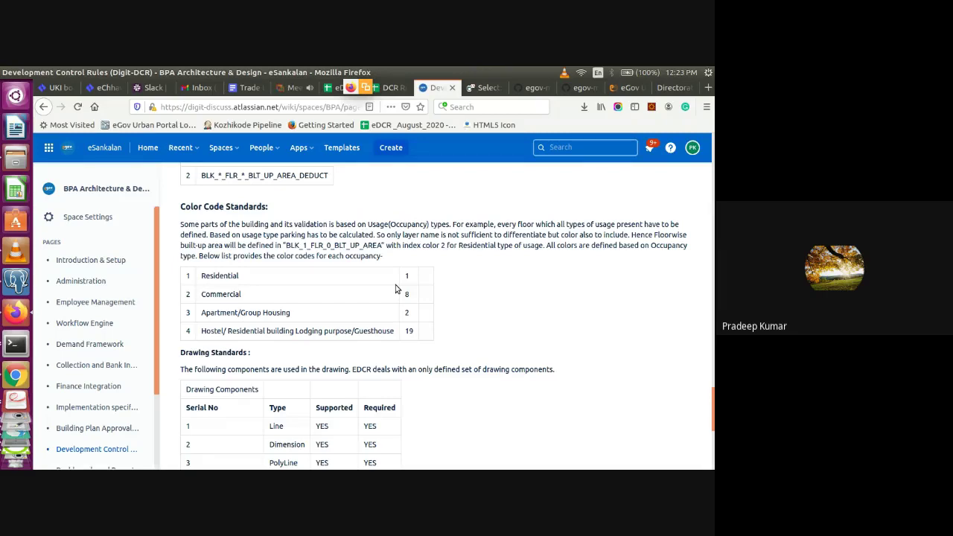
Highlight the PLOT_BOUNDARY layer name in the drawing standards PDF's OBPS EDCR template table
{"action": "key", "text": "alt+Tab"}
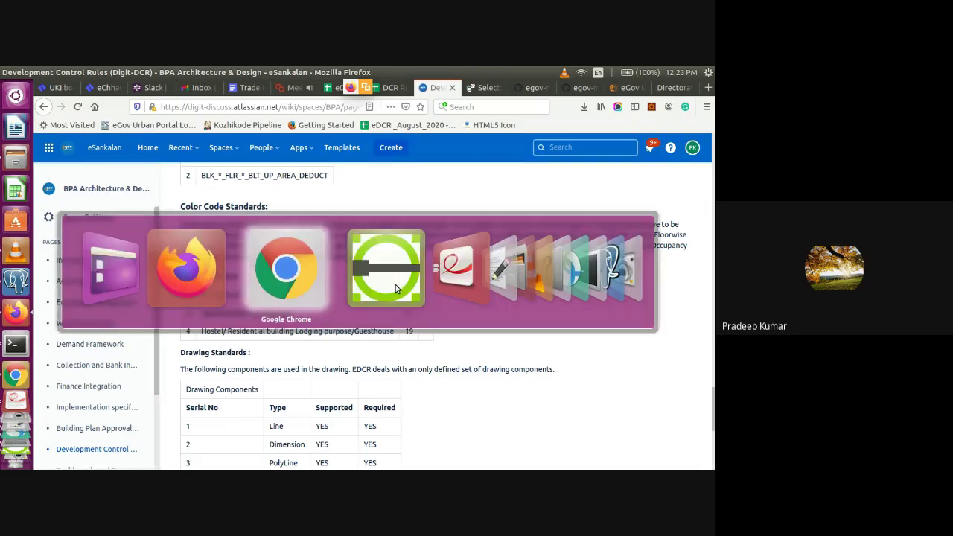
{"action": "key", "text": "Tab"}
{"action": "key", "text": "Tab"}
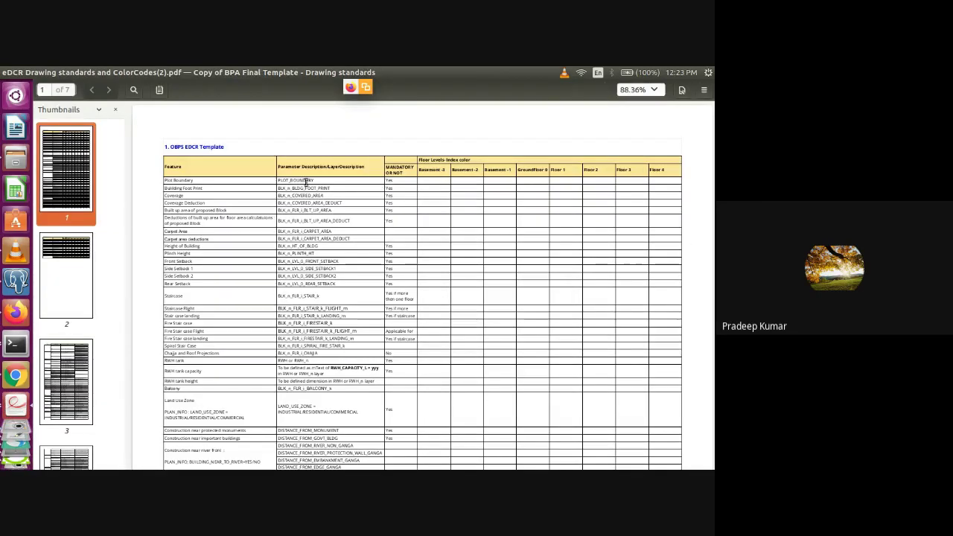
{"action": "double_click", "coordinate": [310, 181]}
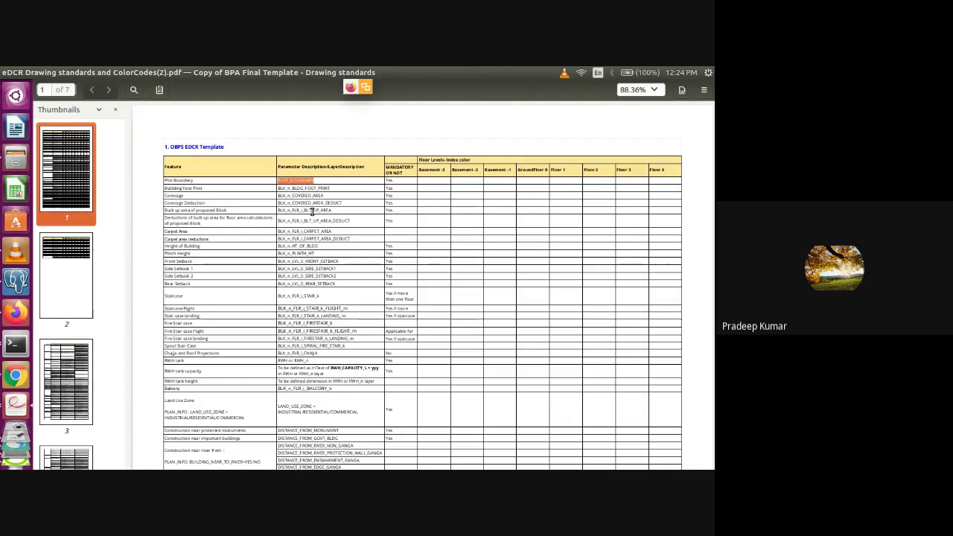
{"action": "key", "text": "alt+Tab"}
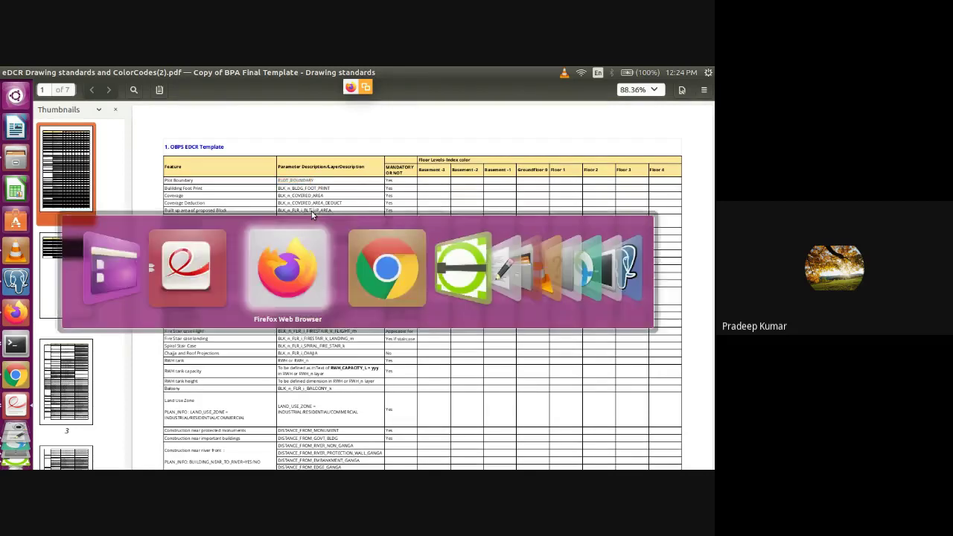
Highlight the Dimension and PolyLine component types in Confluence's Drawing Standards table
{"action": "scroll", "coordinate": [311, 215], "scroll_direction": "down", "scroll_amount": 3}
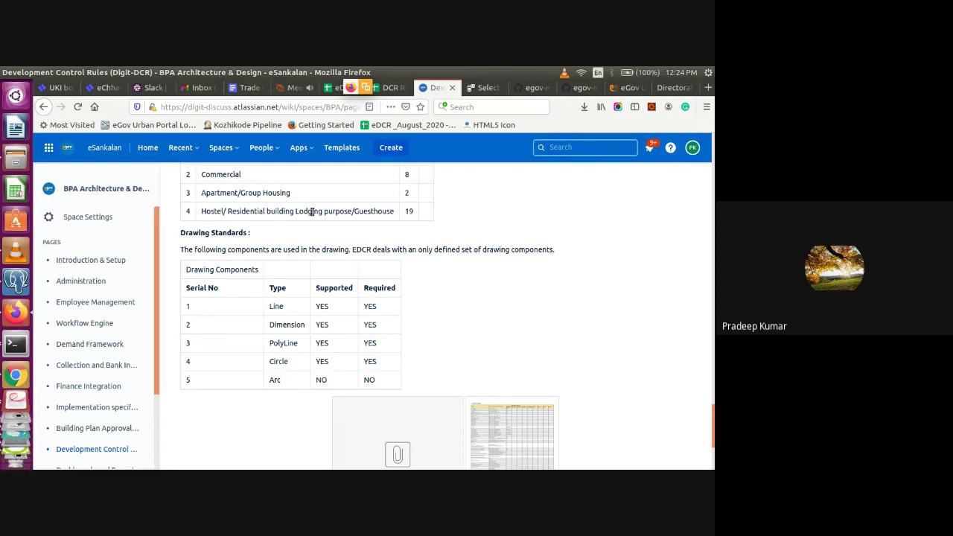
{"action": "double_click", "coordinate": [294, 325]}
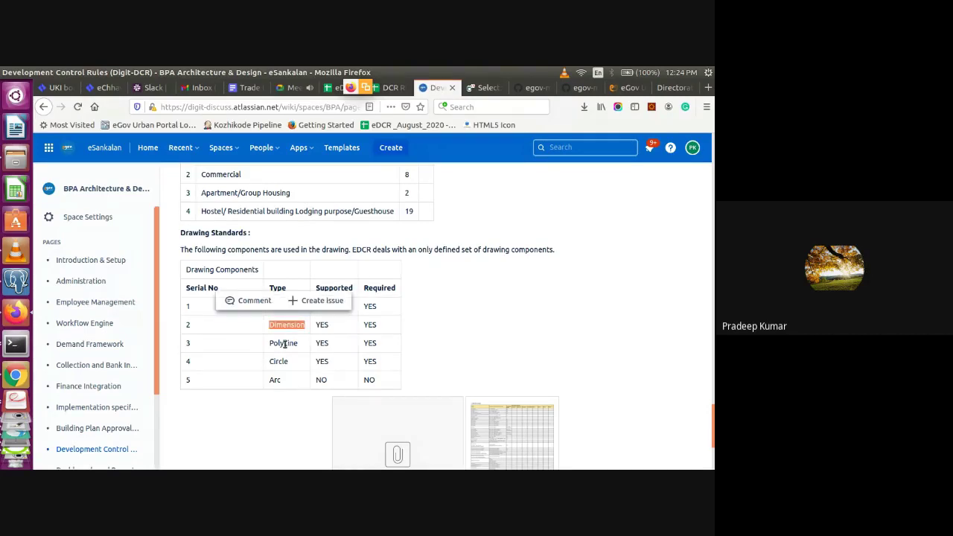
{"action": "double_click", "coordinate": [284, 343]}
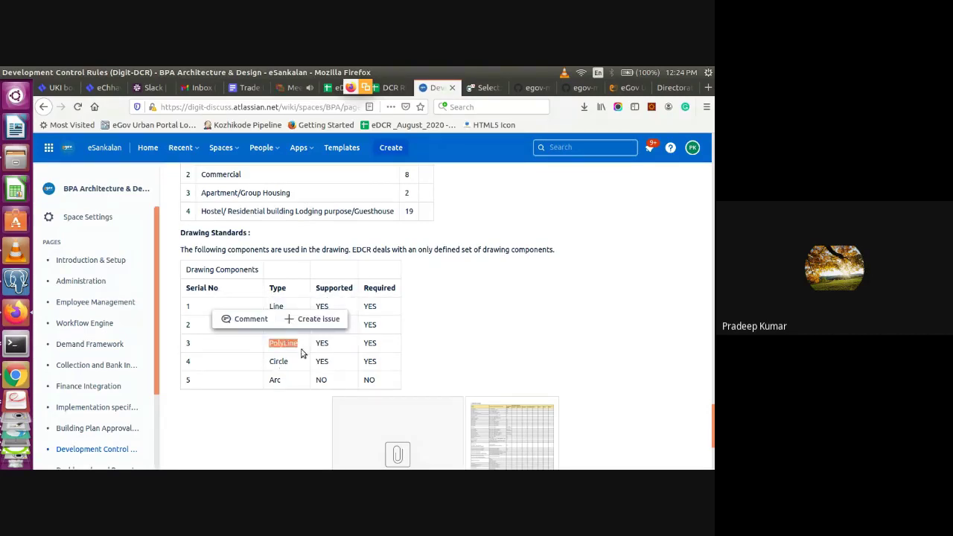
{"action": "left_click", "coordinate": [332, 359]}
{"action": "scroll", "coordinate": [332, 359], "scroll_direction": "up", "scroll_amount": 2}
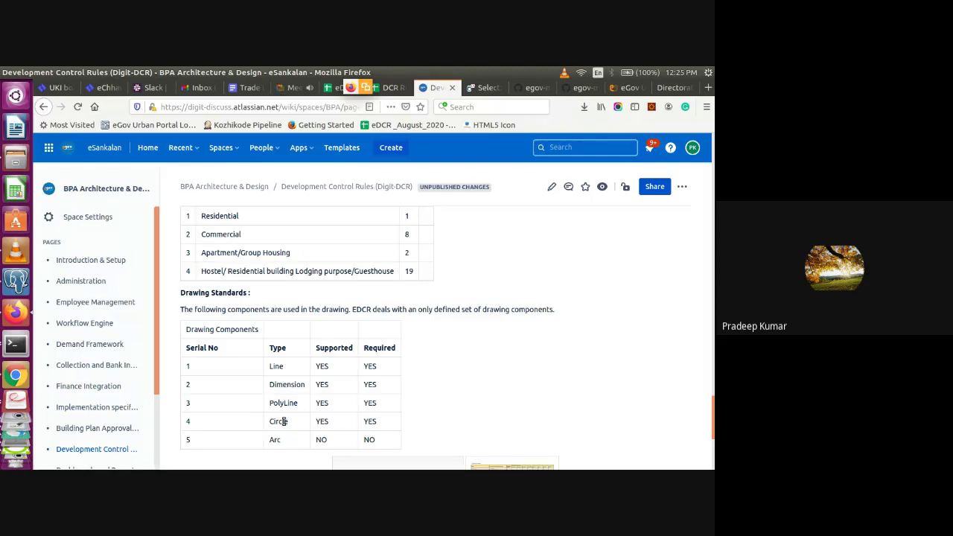
{"action": "key", "text": "alt+Tab"}
{"action": "key", "text": "alt+Tab"}
{"action": "key", "text": "alt+Tab"}
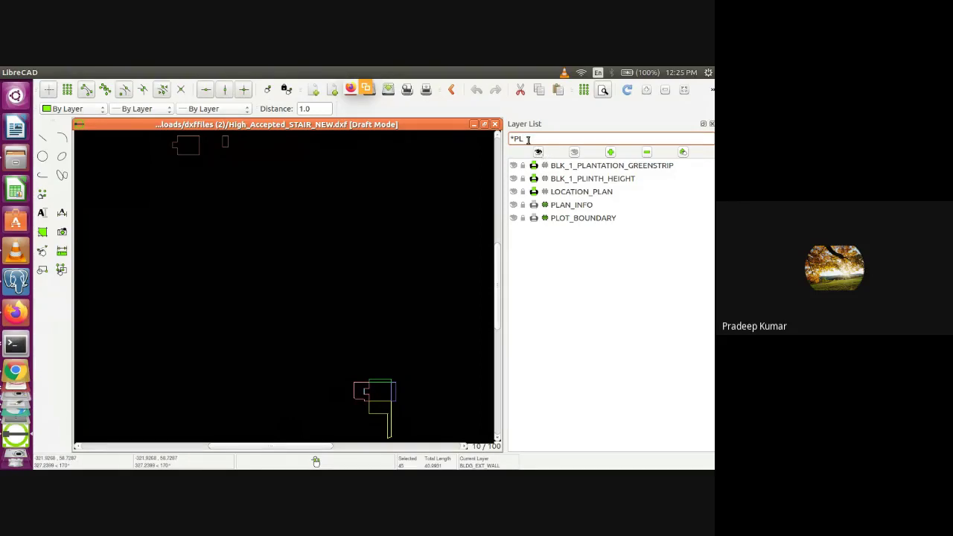
Clear the layer filter, hide BLK_1_FLR_0_BLT_UP_AREA and BLK_1_FLR_1_BLT_UP_AREA, and fit the drawing
{"action": "key", "text": "BackSpace"}
{"action": "key", "text": "BackSpace"}
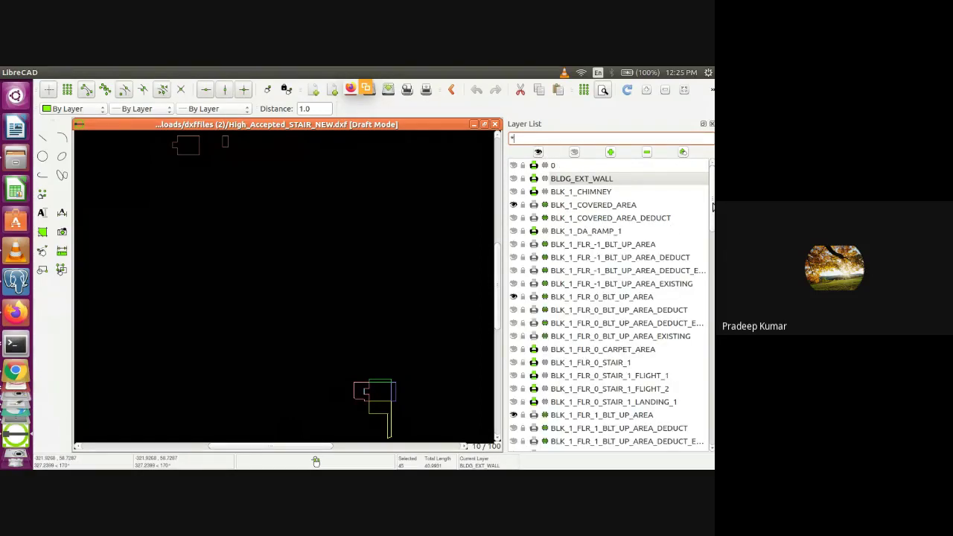
{"action": "scroll", "coordinate": [713, 207], "scroll_direction": "down", "scroll_amount": 3}
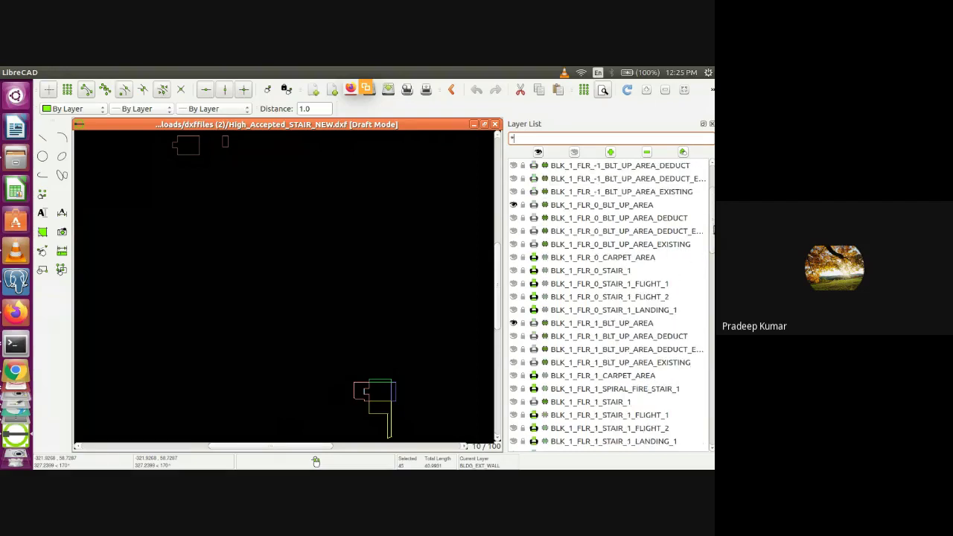
{"action": "left_click", "coordinate": [512, 204]}
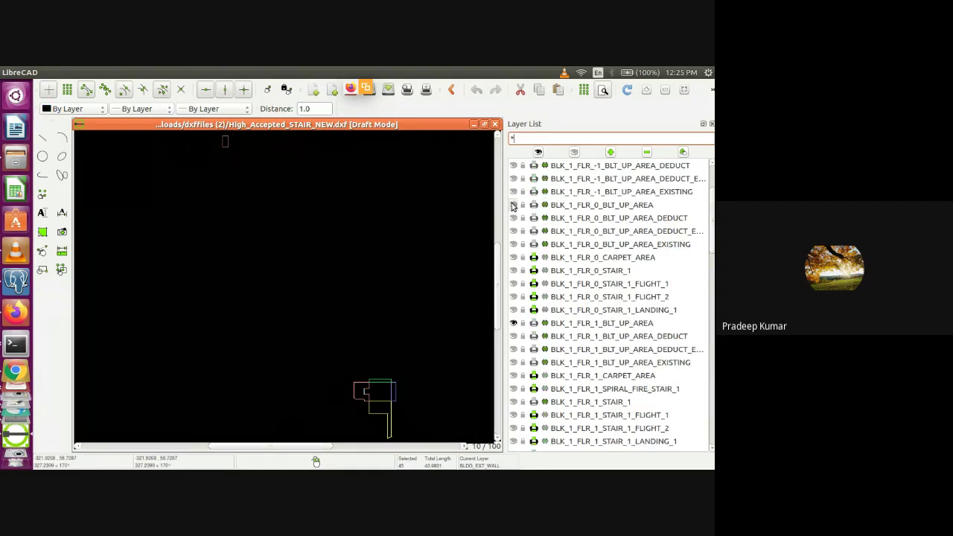
{"action": "left_click", "coordinate": [513, 323]}
{"action": "left_click", "coordinate": [682, 90]}
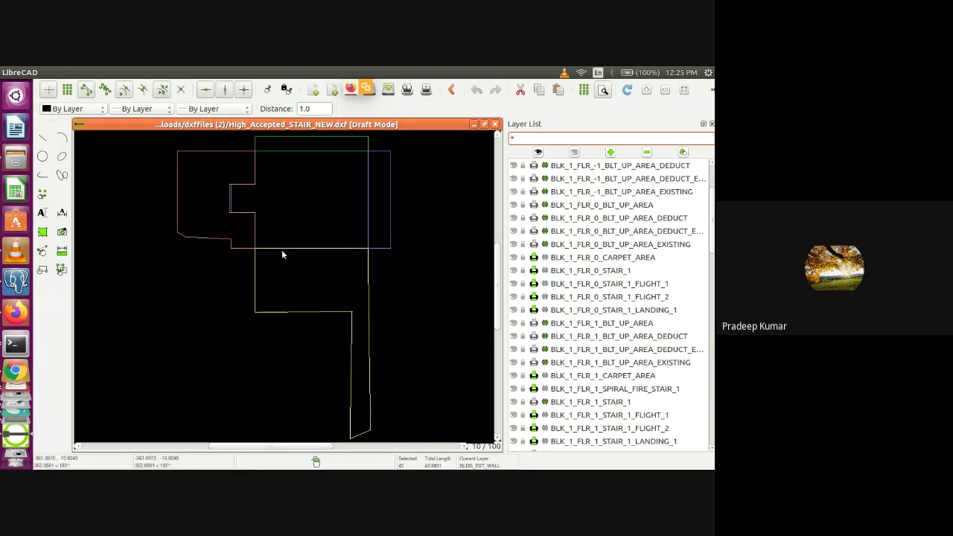
Toggle BLK_1_LVL_0_FRONT_SETBACK off and on twice to check its outline
{"action": "left_click_drag", "start_coordinate": [712, 216], "coordinate": [712, 187]}
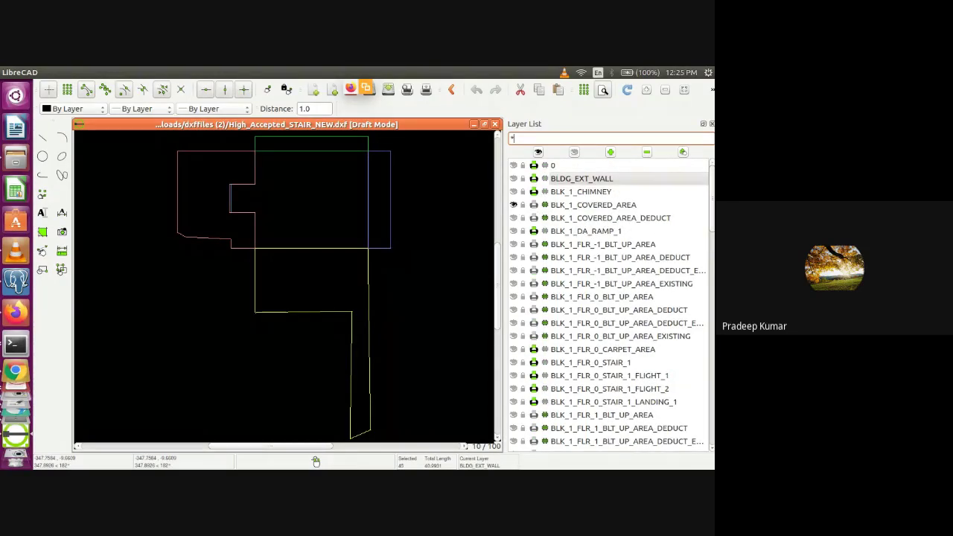
{"action": "scroll", "coordinate": [515, 224], "scroll_direction": "down", "scroll_amount": 14}
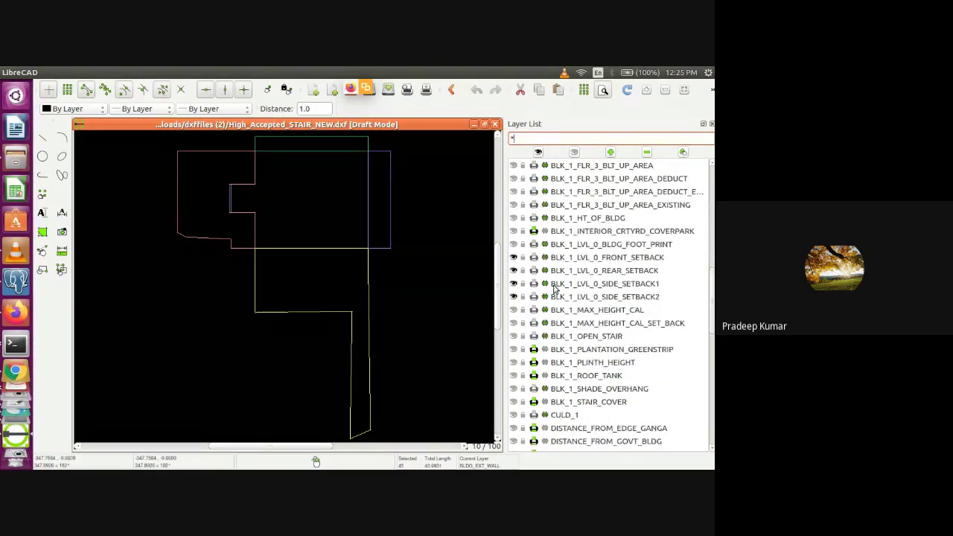
{"action": "left_click", "coordinate": [514, 258]}
{"action": "left_click", "coordinate": [514, 258]}
{"action": "left_click", "coordinate": [513, 258]}
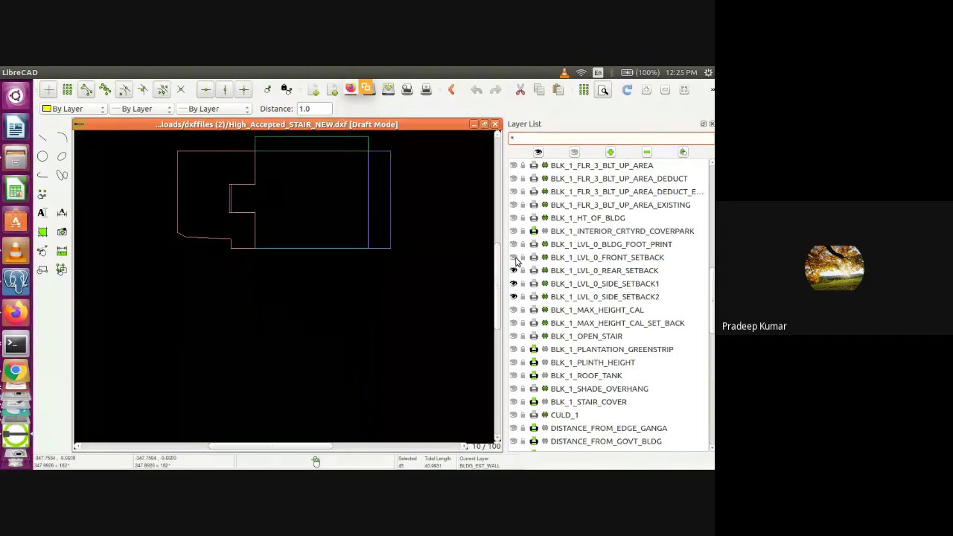
{"action": "left_click", "coordinate": [514, 257]}
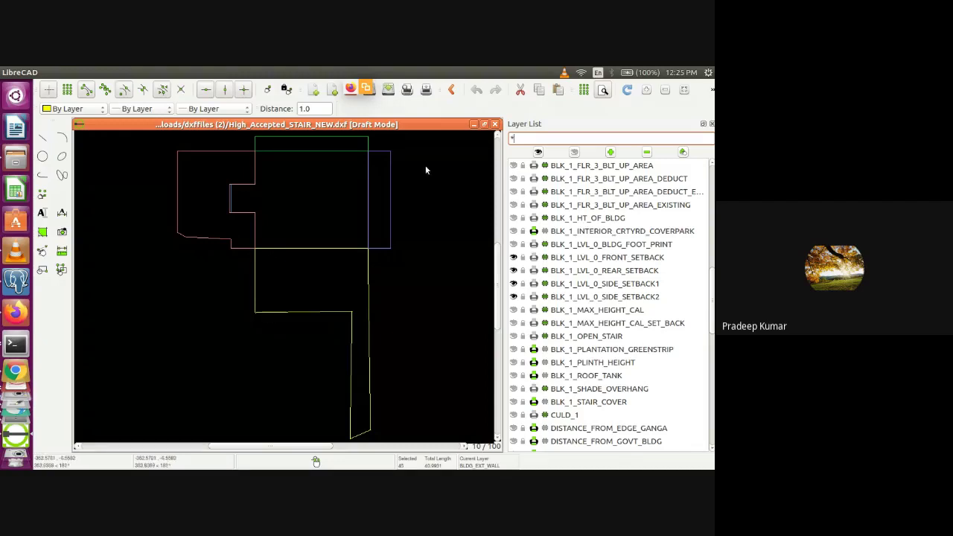
{"action": "scroll", "coordinate": [711, 316], "scroll_direction": "up", "scroll_amount": 7}
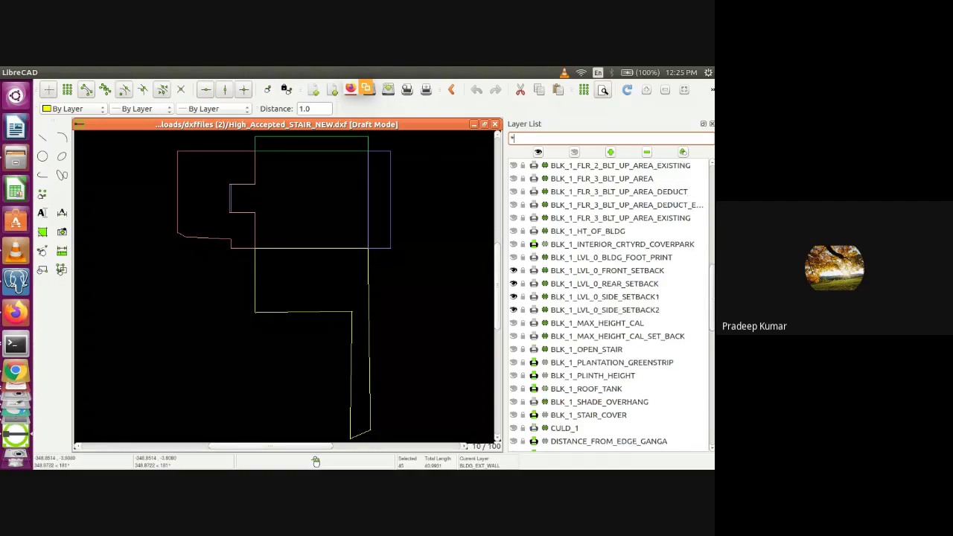
{"action": "scroll", "coordinate": [712, 193], "scroll_direction": "up", "scroll_amount": 4}
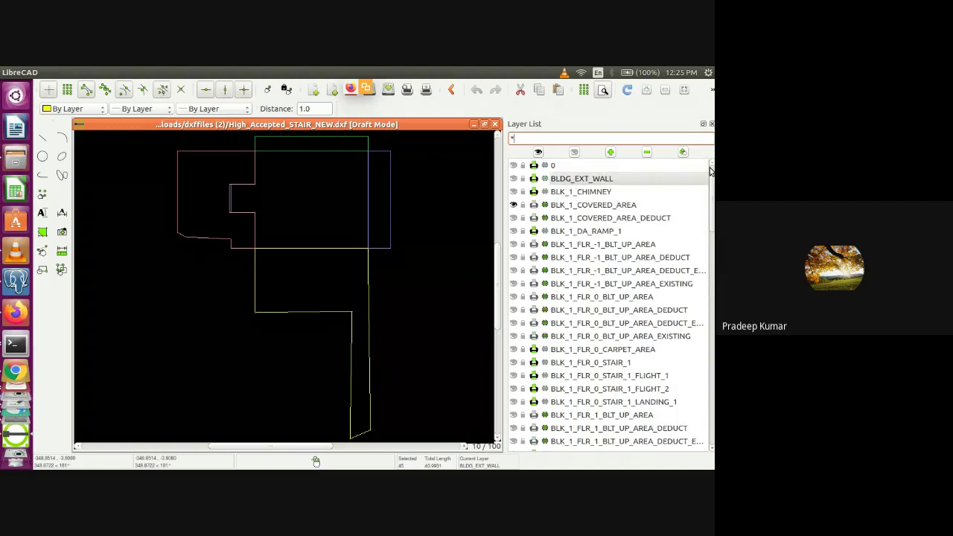
Filter layers by PLO, show PLOT_BOUNDARY, then clear the filter to list all layers
{"action": "type", "text": "PLO"}
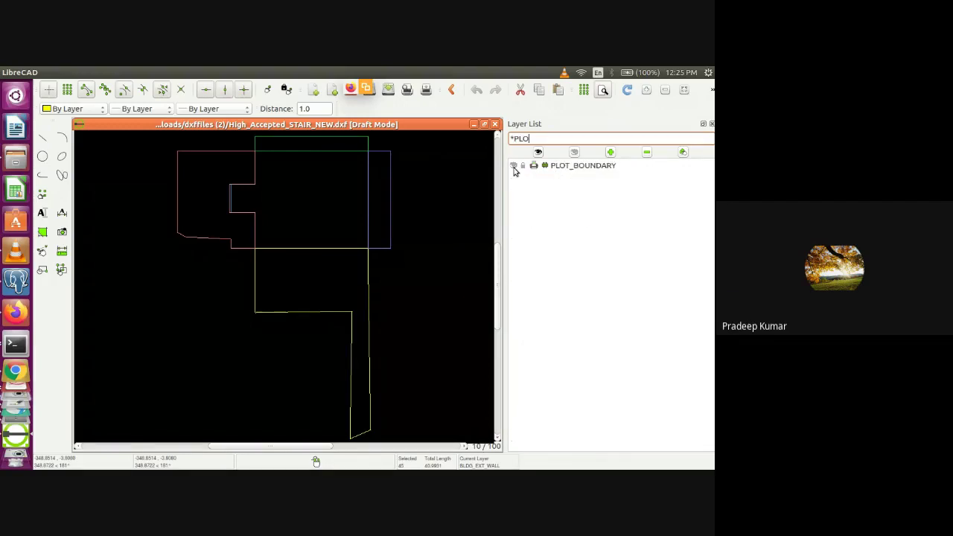
{"action": "left_click", "coordinate": [513, 165]}
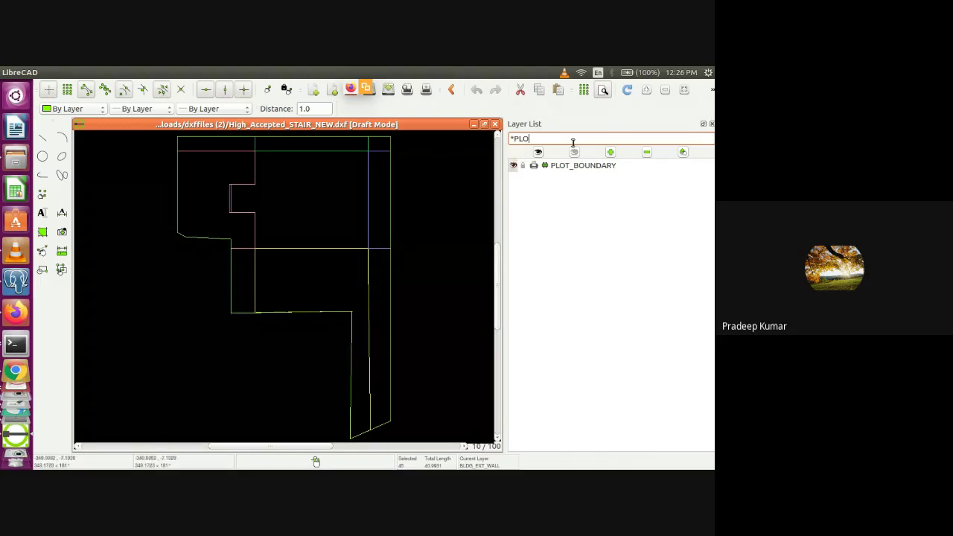
{"action": "left_click", "coordinate": [545, 142]}
{"action": "key", "text": "BackSpace"}
{"action": "key", "text": "BackSpace"}
{"action": "key", "text": "BackSpace"}
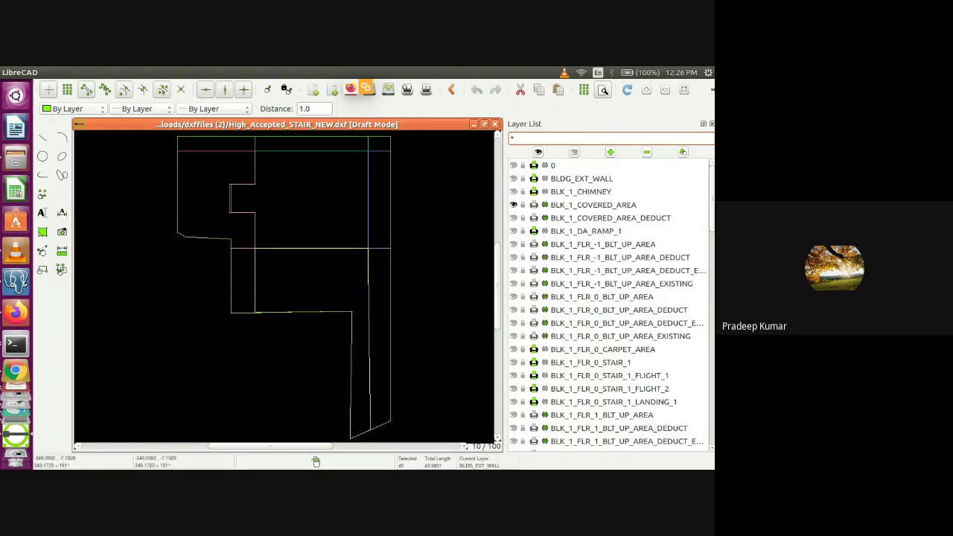
Toggle BLK_1_LVL_0_FRONT_SETBACK's visibility, leaving it hidden
{"action": "left_click_drag", "start_coordinate": [712, 186], "coordinate": [712, 285]}
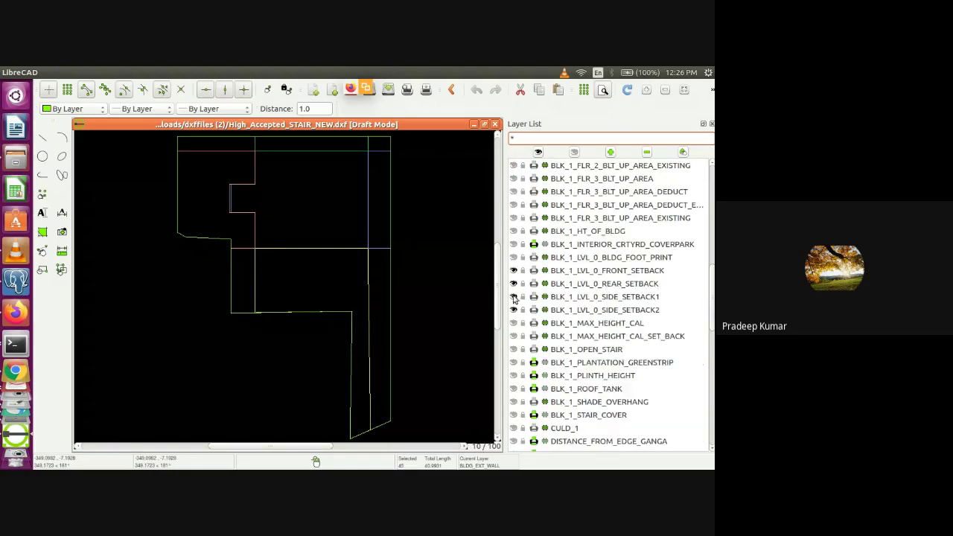
{"action": "left_click", "coordinate": [513, 270]}
{"action": "left_click", "coordinate": [513, 270]}
{"action": "left_click", "coordinate": [513, 270]}
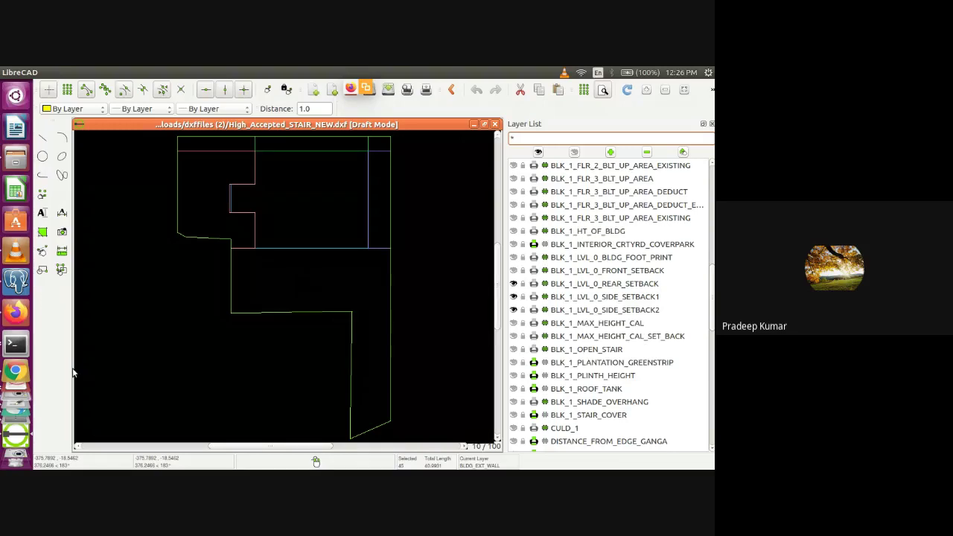
Filter layers by WE, show WELL, clear the filter, and toggle layer 0 on and off
{"action": "type", "text": "WE"}
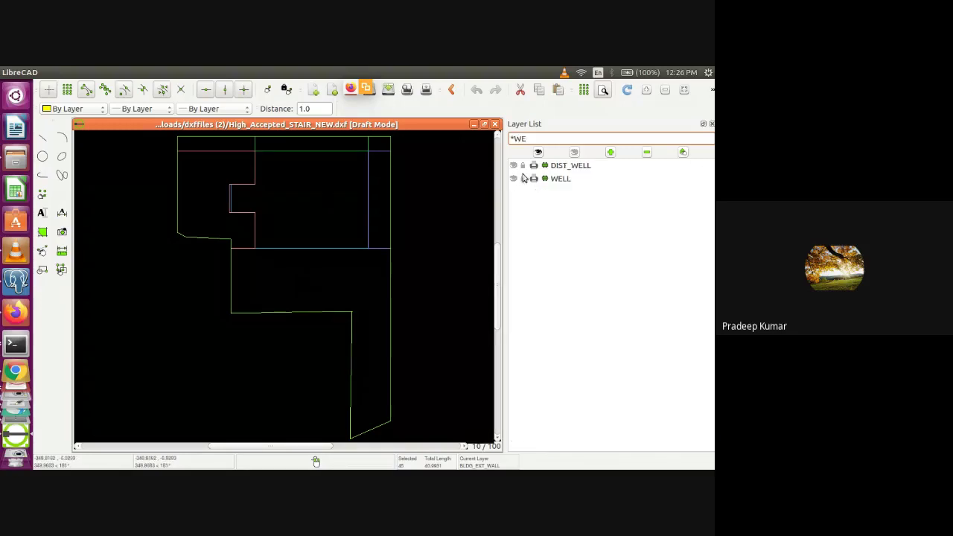
{"action": "left_click", "coordinate": [513, 178]}
{"action": "key", "text": "BackSpace"}
{"action": "key", "text": "BackSpace"}
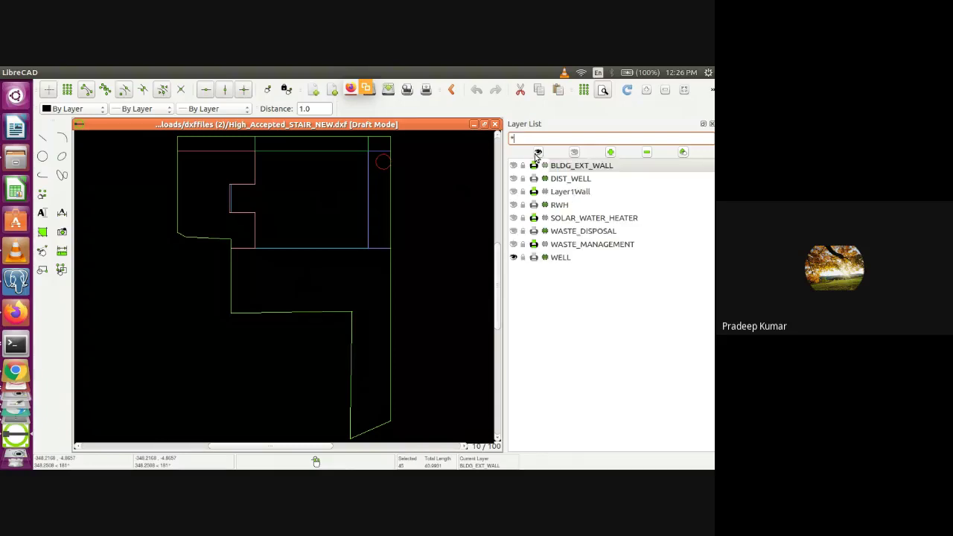
{"action": "left_click", "coordinate": [514, 166]}
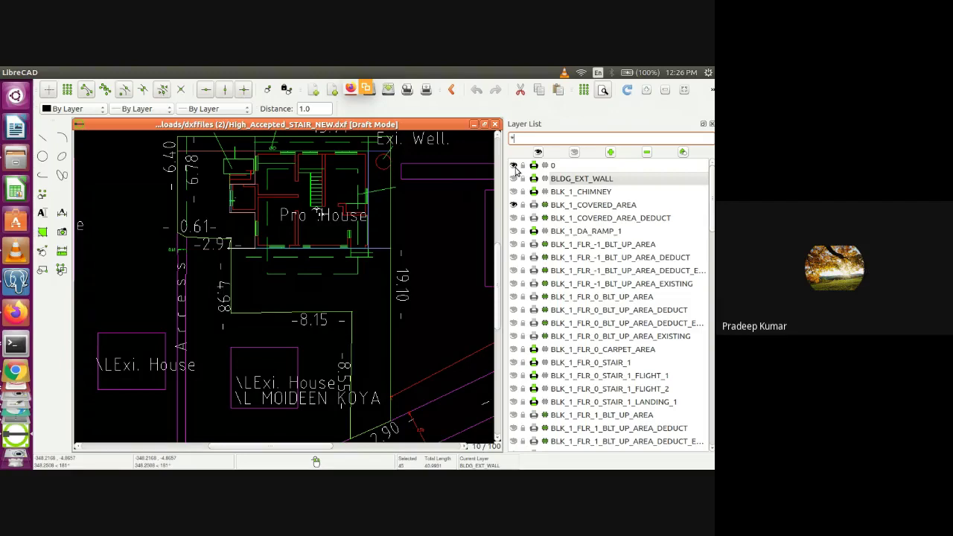
{"action": "left_click", "coordinate": [514, 166]}
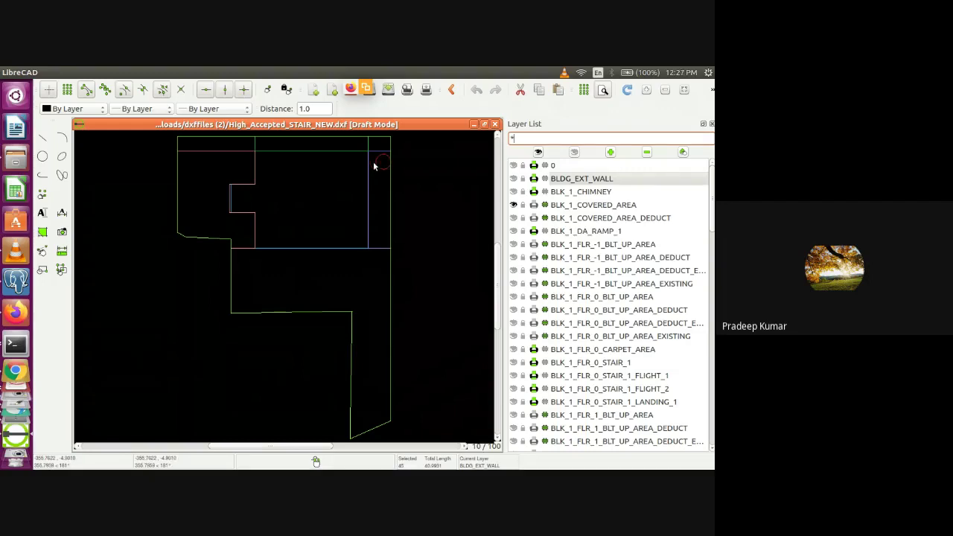
{"action": "key", "text": "alt+Tab"}
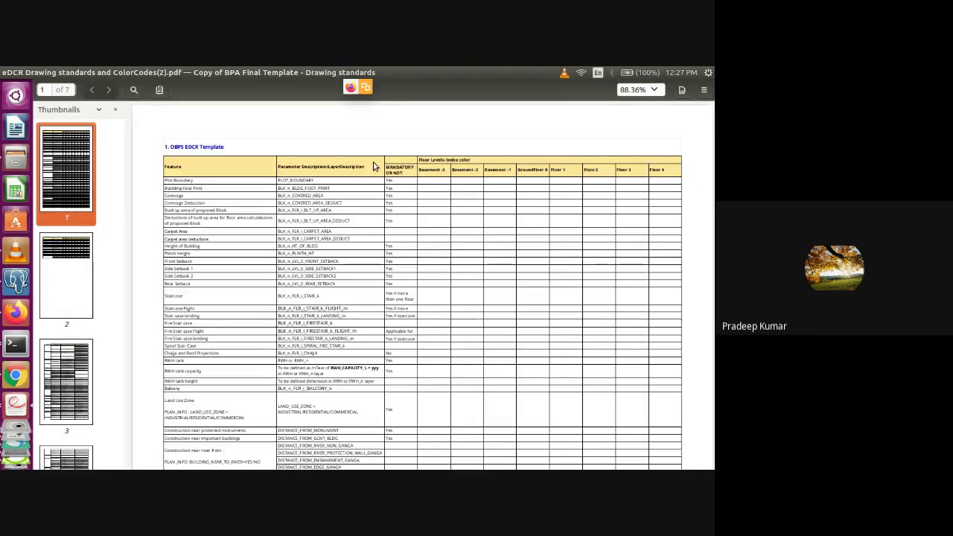
{"action": "key", "text": "alt+Tab"}
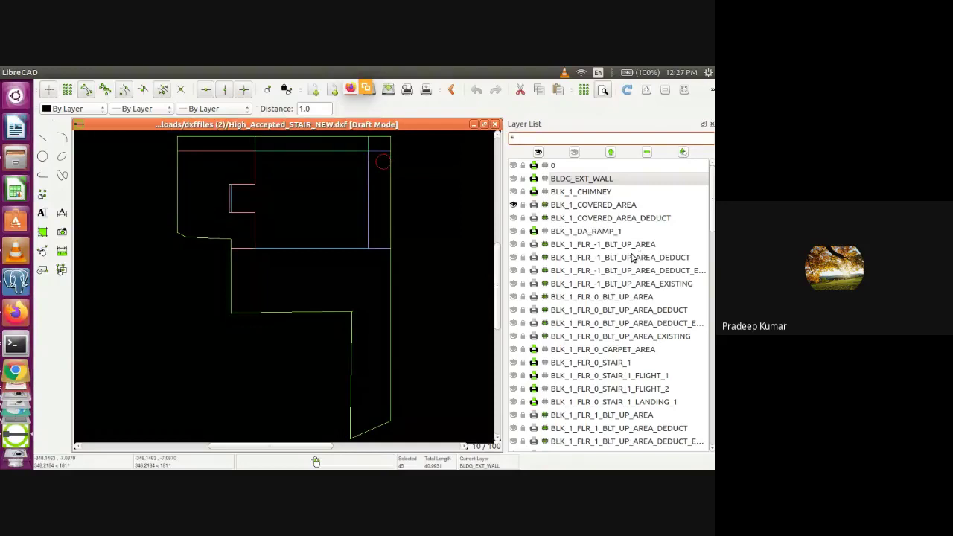
{"action": "scroll", "coordinate": [710, 226], "scroll_direction": "down", "scroll_amount": 3}
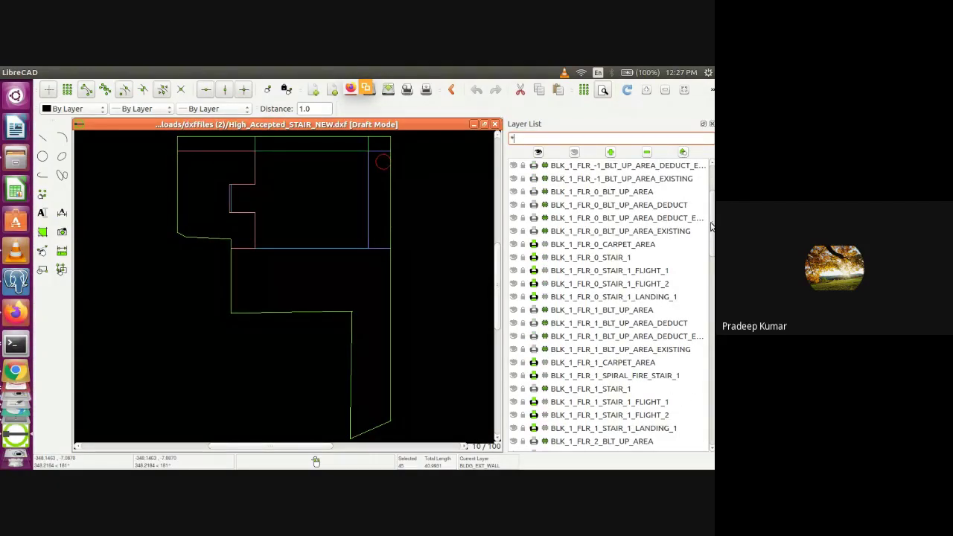
{"action": "scroll", "coordinate": [713, 240], "scroll_direction": "down", "scroll_amount": 2}
{"action": "scroll", "coordinate": [713, 241], "scroll_direction": "up", "scroll_amount": 2}
Scroll the drawing standards PDF through the OBPS EDCR Template table on pages 1 and 2
{"action": "key", "text": "alt+Tab"}
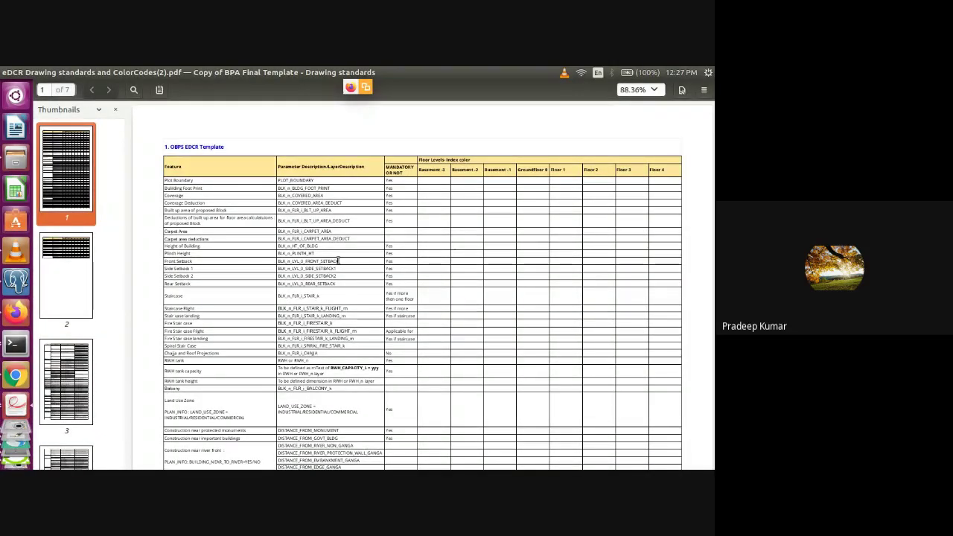
{"action": "scroll", "coordinate": [339, 260], "scroll_direction": "down", "scroll_amount": 5}
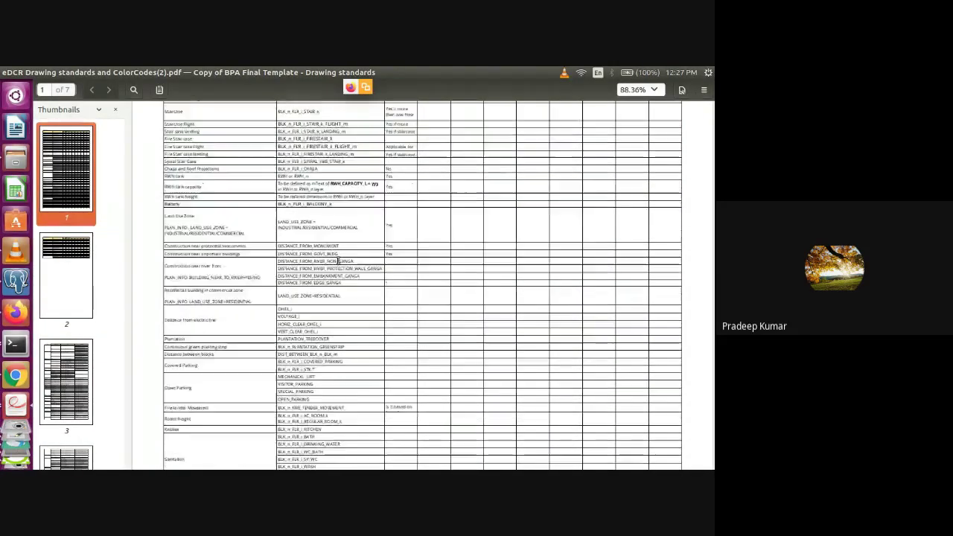
{"action": "scroll", "coordinate": [338, 261], "scroll_direction": "down", "scroll_amount": 6}
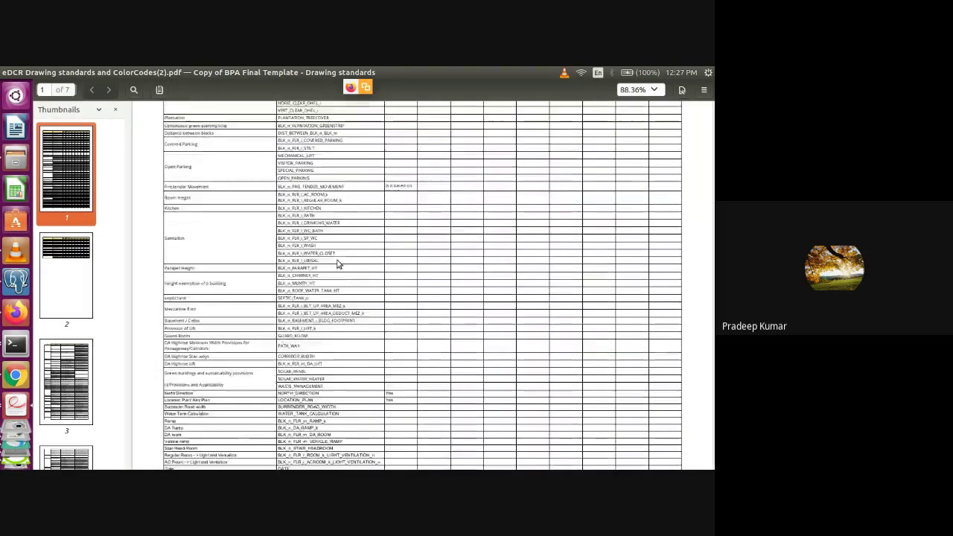
{"action": "scroll", "coordinate": [338, 264], "scroll_direction": "down", "scroll_amount": 5}
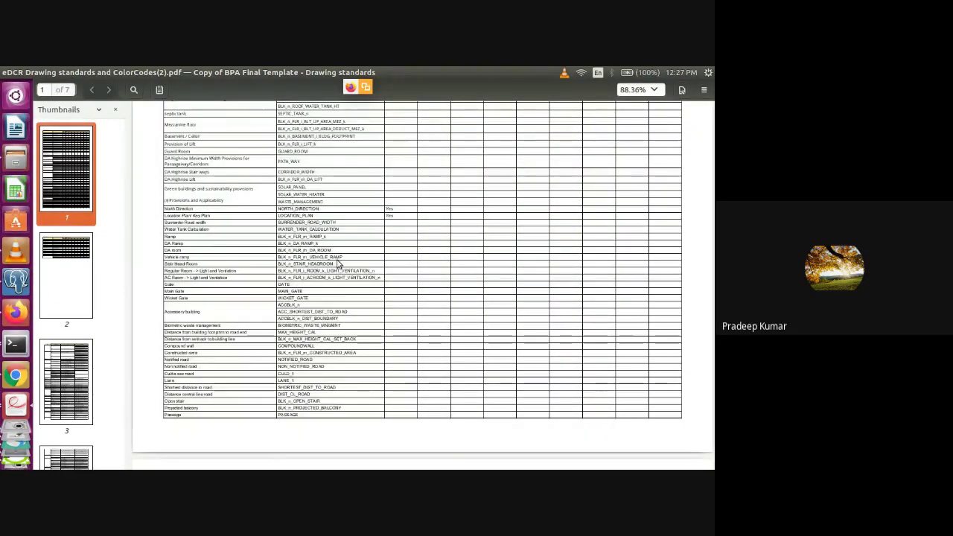
{"action": "scroll", "coordinate": [339, 262], "scroll_direction": "down", "scroll_amount": 1}
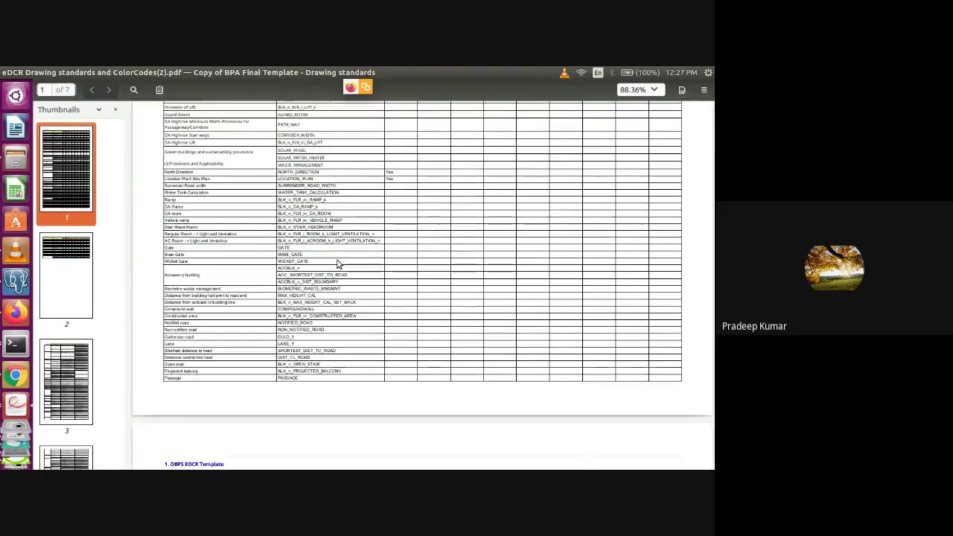
{"action": "scroll", "coordinate": [337, 263], "scroll_direction": "down", "scroll_amount": 8}
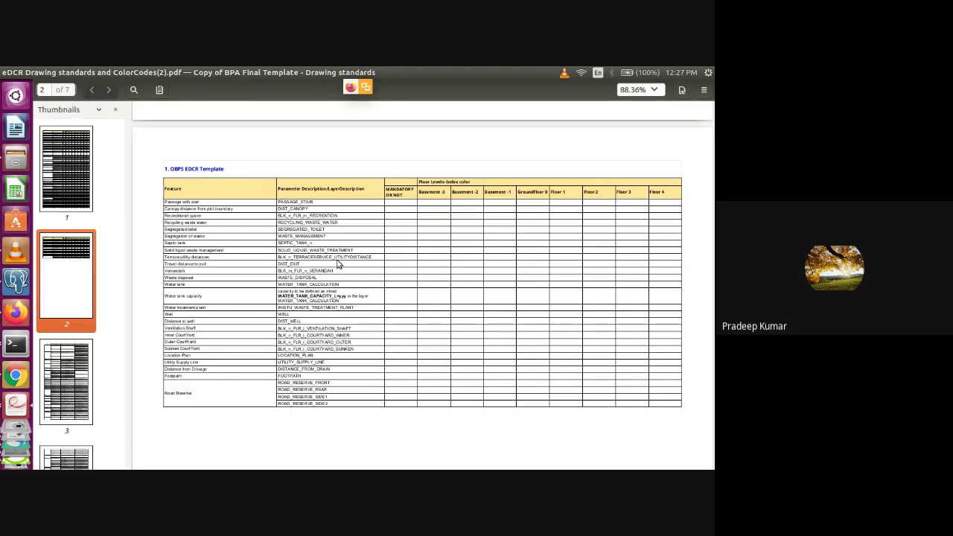
{"action": "scroll", "coordinate": [337, 264], "scroll_direction": "down", "scroll_amount": 4}
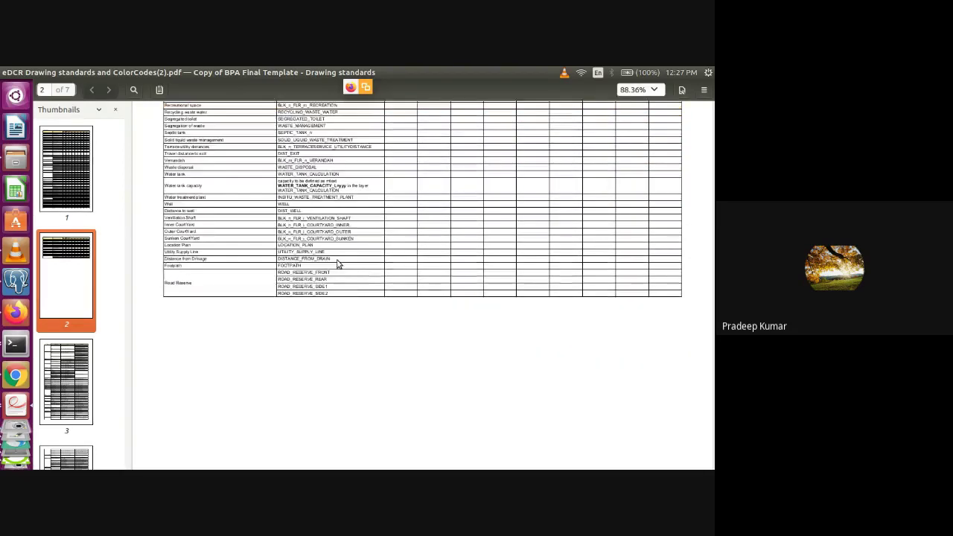
{"action": "scroll", "coordinate": [337, 264], "scroll_direction": "down", "scroll_amount": 4}
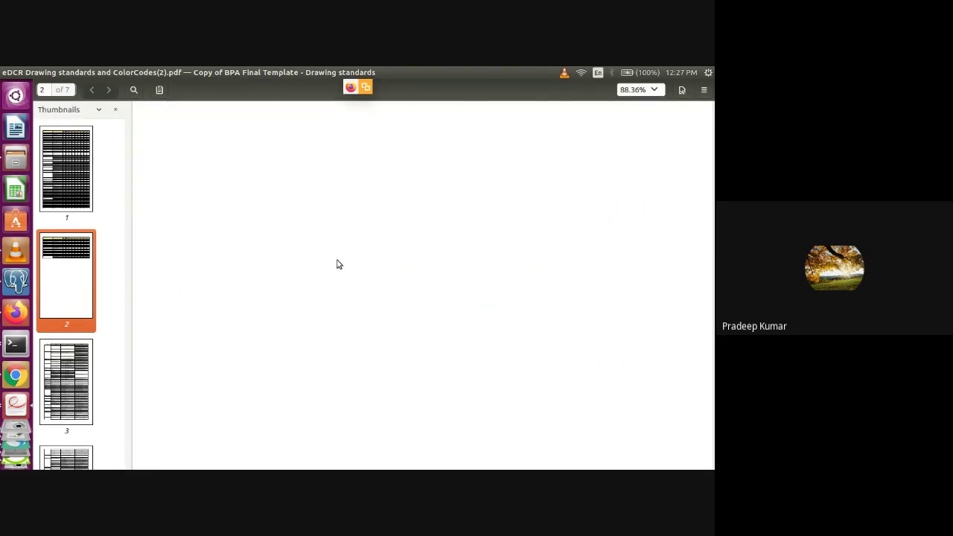
Jump to page 3's Content of Each Layer table and highlight Dimension in the flight row
{"action": "left_click", "coordinate": [50, 378]}
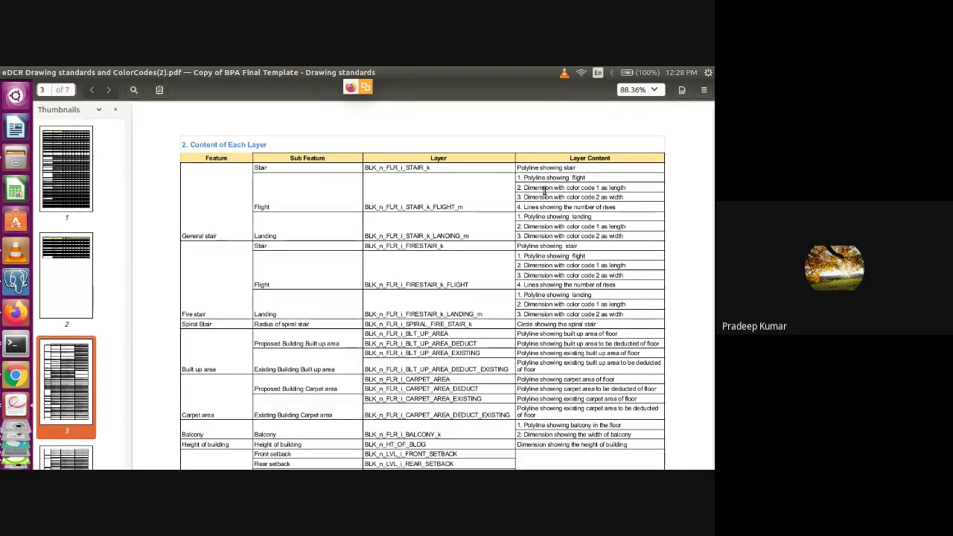
{"action": "double_click", "coordinate": [534, 189]}
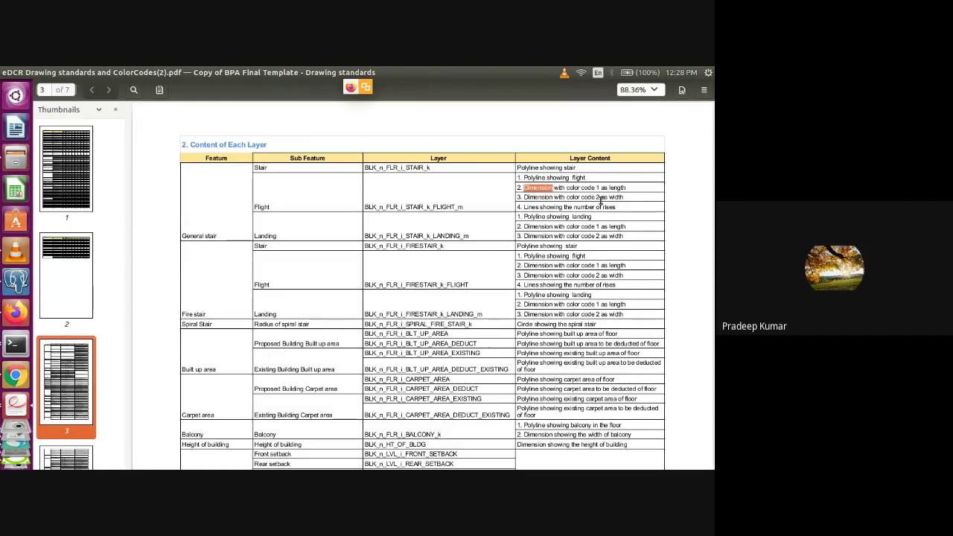
{"action": "left_click", "coordinate": [563, 235]}
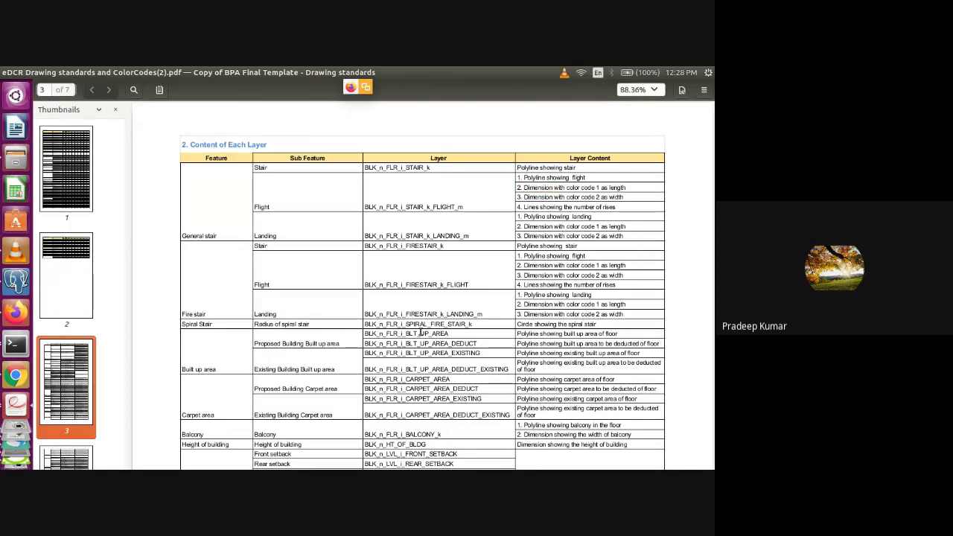
Scroll through the Content of Each Layer table from page 3 to page 5
{"action": "scroll", "coordinate": [420, 333], "scroll_direction": "down", "scroll_amount": 6}
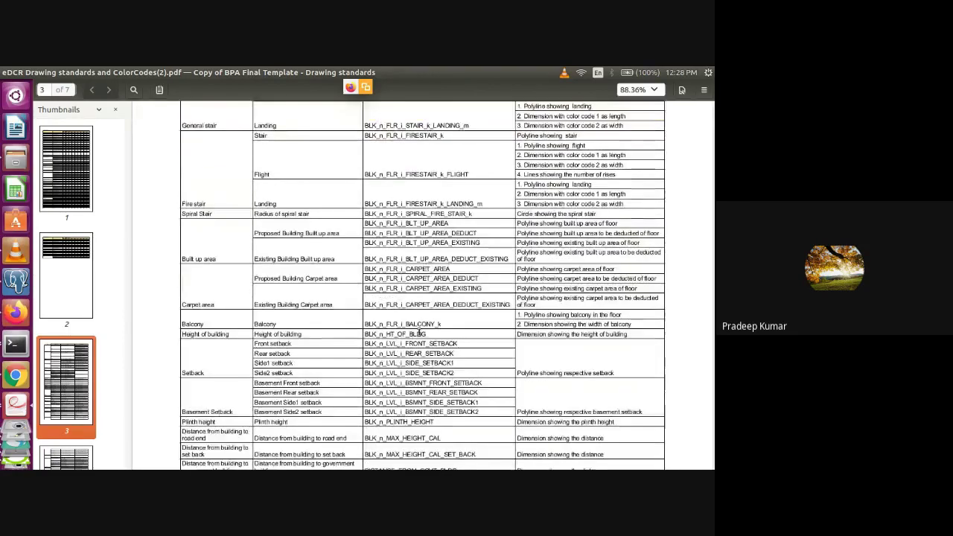
{"action": "scroll", "coordinate": [419, 333], "scroll_direction": "down", "scroll_amount": 2}
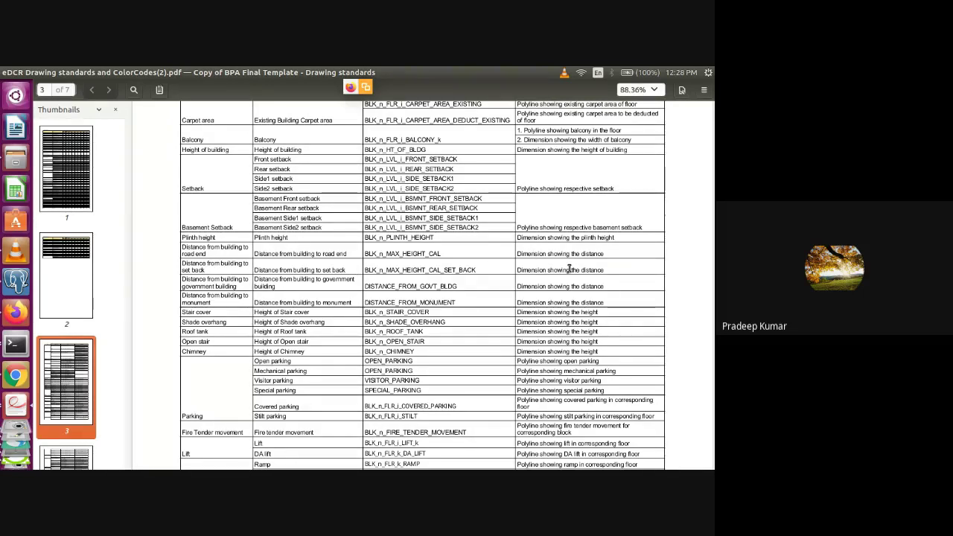
{"action": "scroll", "coordinate": [570, 269], "scroll_direction": "down", "scroll_amount": 1}
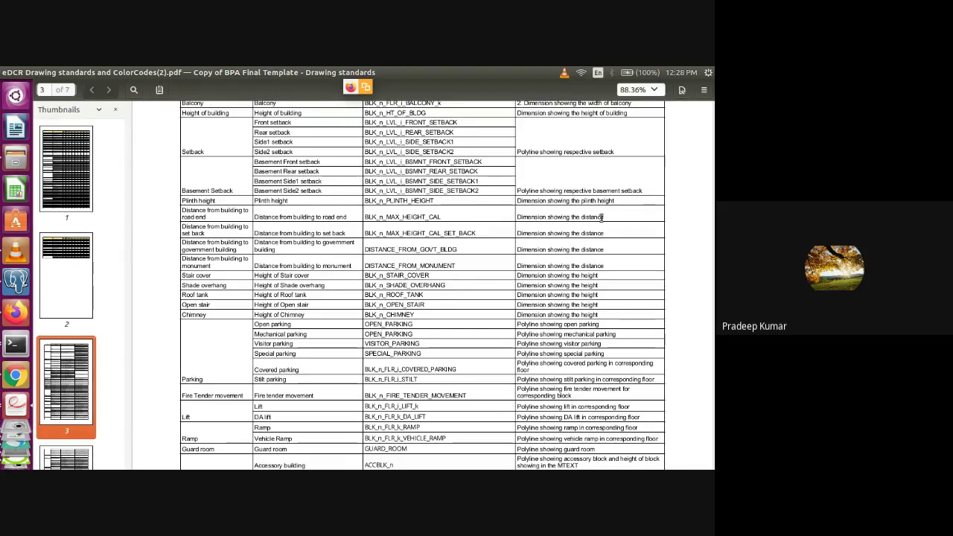
{"action": "scroll", "coordinate": [601, 217], "scroll_direction": "down", "scroll_amount": 5}
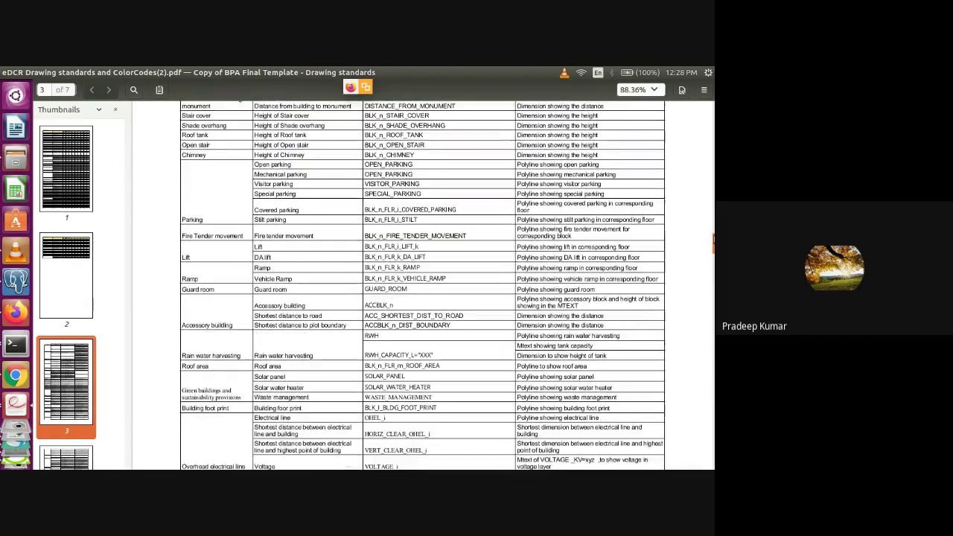
{"action": "scroll", "coordinate": [602, 217], "scroll_direction": "down", "scroll_amount": 7}
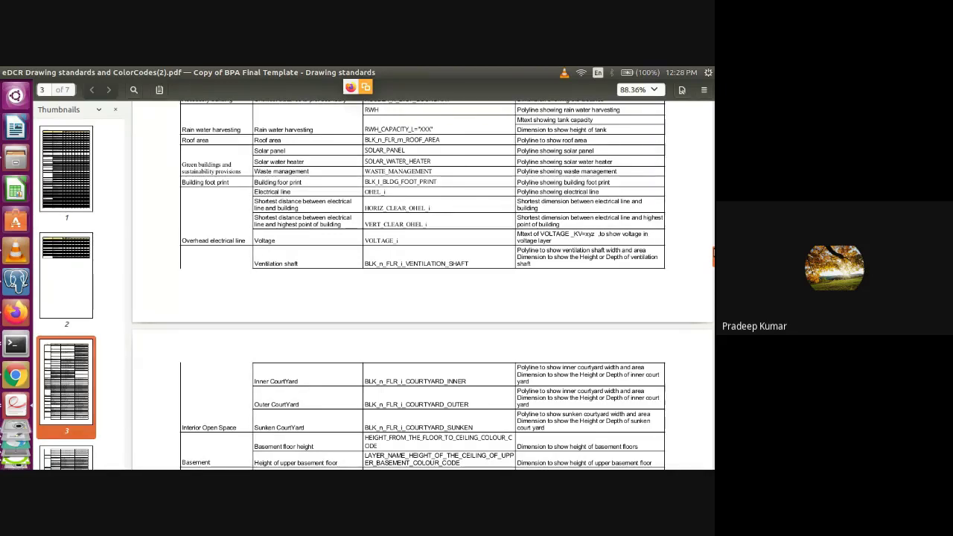
{"action": "scroll", "coordinate": [422, 284], "scroll_direction": "down", "scroll_amount": 10}
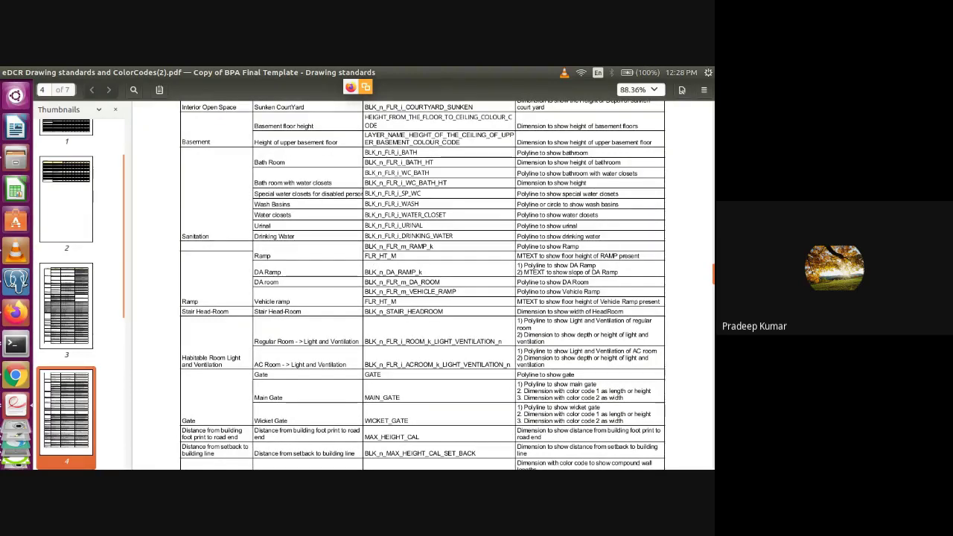
{"action": "scroll", "coordinate": [422, 284], "scroll_direction": "down", "scroll_amount": 10}
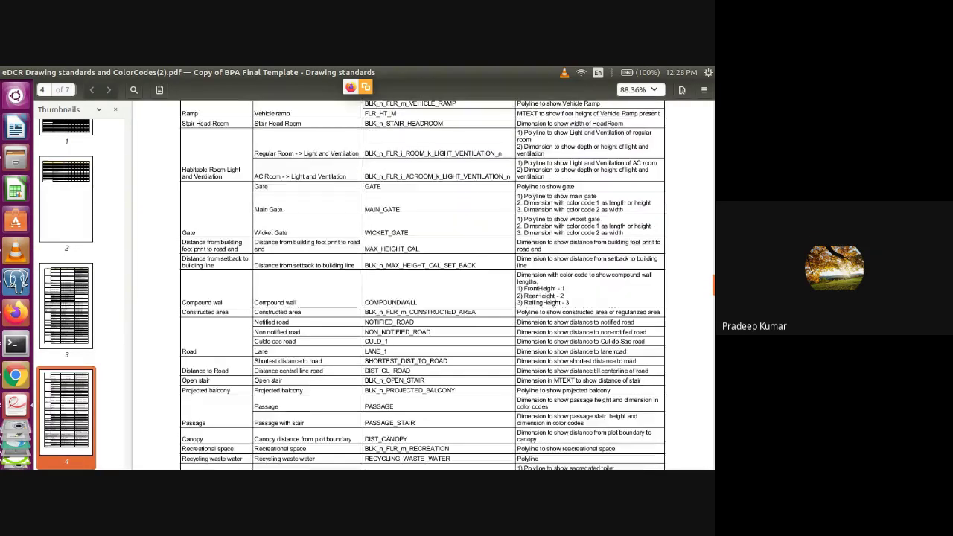
{"action": "scroll", "coordinate": [422, 284], "scroll_direction": "down", "scroll_amount": 10}
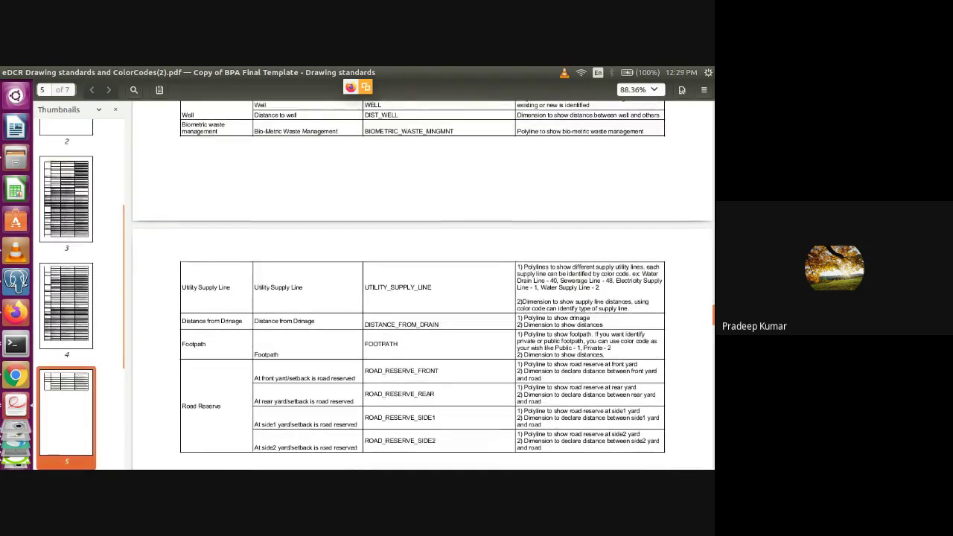
Review the page 5 Road Reserve and utility line rows, then return to LibreCAD
{"action": "scroll", "coordinate": [422, 285], "scroll_direction": "down", "scroll_amount": 3}
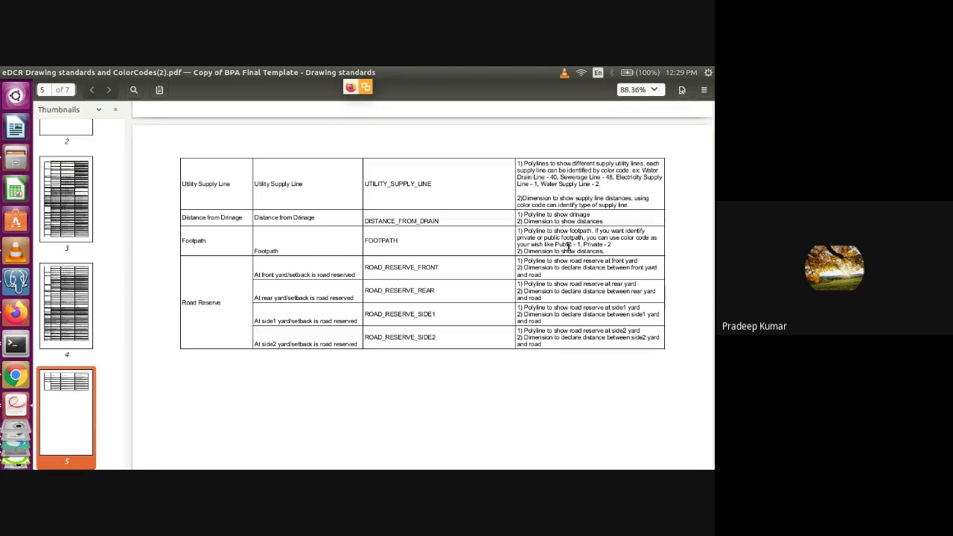
{"action": "key", "text": "alt+Tab"}
{"action": "key", "text": "alt+Tab"}
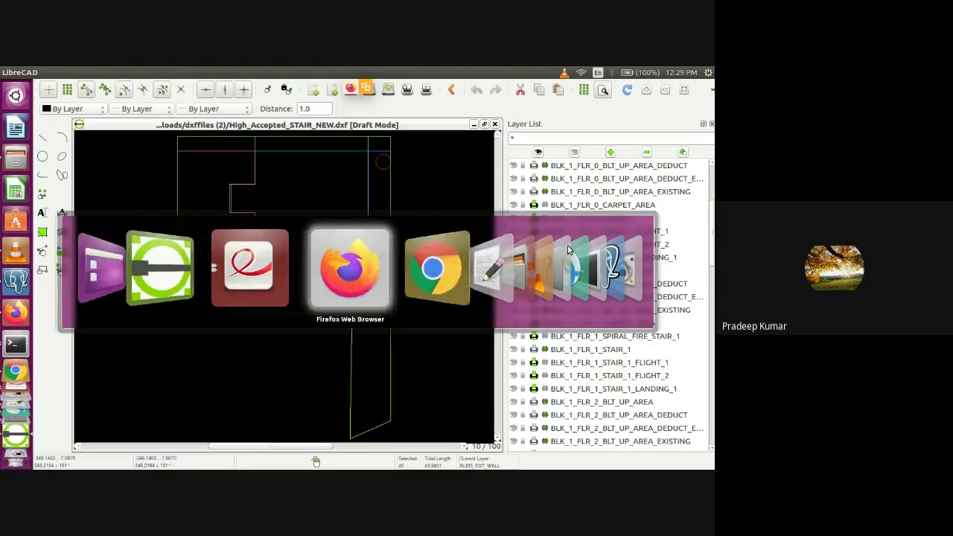
Scroll the Confluence DCR page, then switch to the eDCR Training Plan (Nov-2020) spreadsheet
{"action": "scroll", "coordinate": [568, 250], "scroll_direction": "down", "scroll_amount": 5}
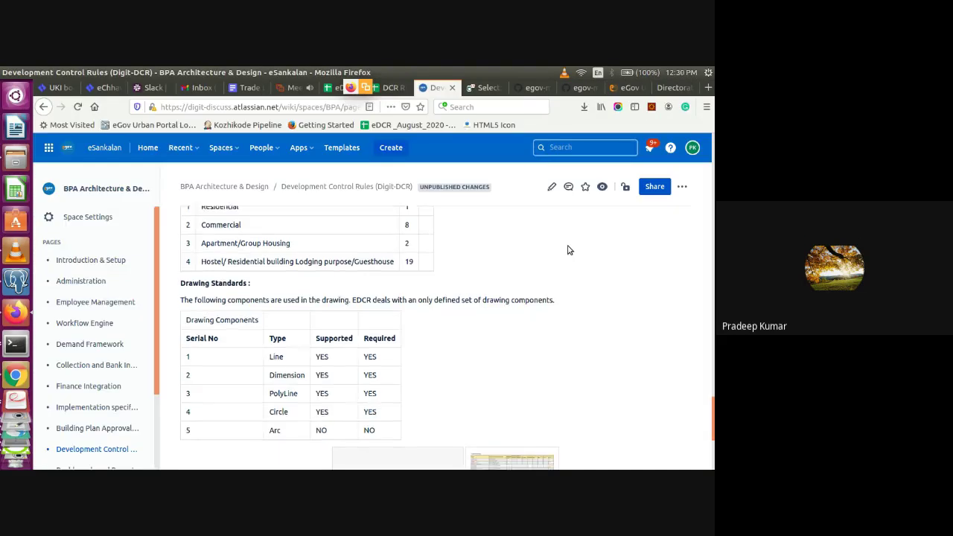
{"action": "scroll", "coordinate": [568, 250], "scroll_direction": "up", "scroll_amount": 3}
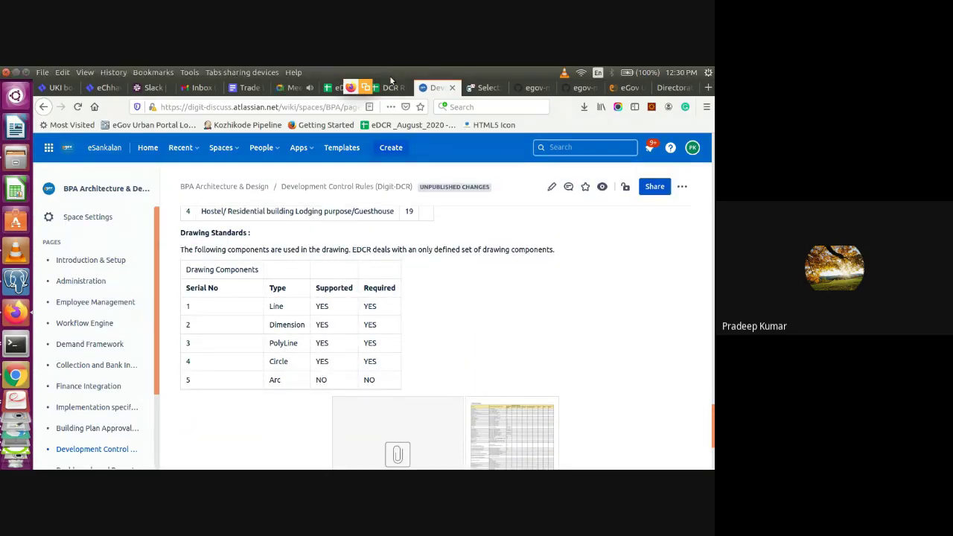
{"action": "left_click", "coordinate": [334, 88]}
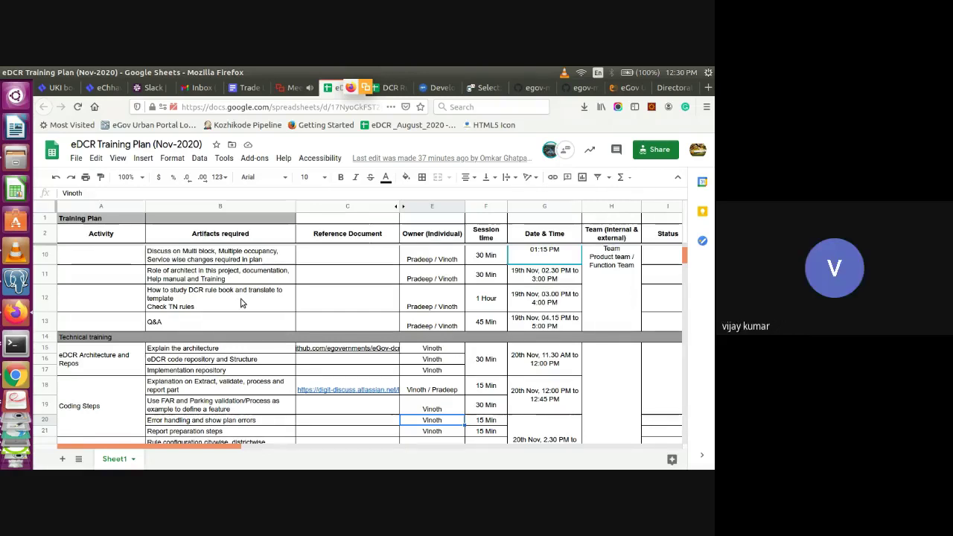
{"action": "key", "text": "Left"}
{"action": "key", "text": "Left"}
{"action": "key", "text": "Left"}
{"action": "key", "text": "Up"}
{"action": "key", "text": "Up"}
{"action": "key", "text": "Up"}
{"action": "key", "text": "Up"}
{"action": "key", "text": "Up"}
{"action": "key", "text": "Up"}
{"action": "key", "text": "Up"}
{"action": "key", "text": "Down"}
{"action": "key", "text": "Down"}
{"action": "key", "text": "Down"}
{"action": "key", "text": "Down"}
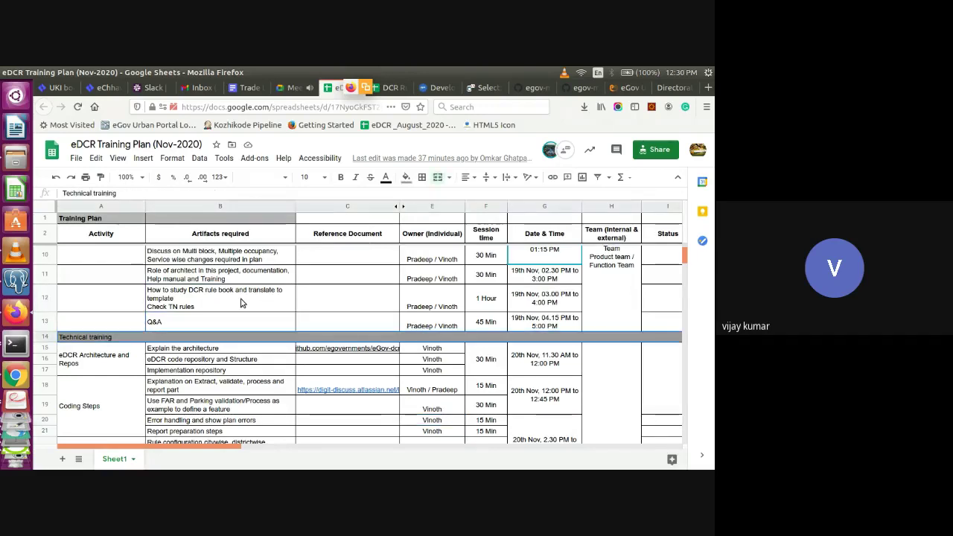
{"action": "key", "text": "Down"}
{"action": "key", "text": "Down"}
{"action": "key", "text": "Down"}
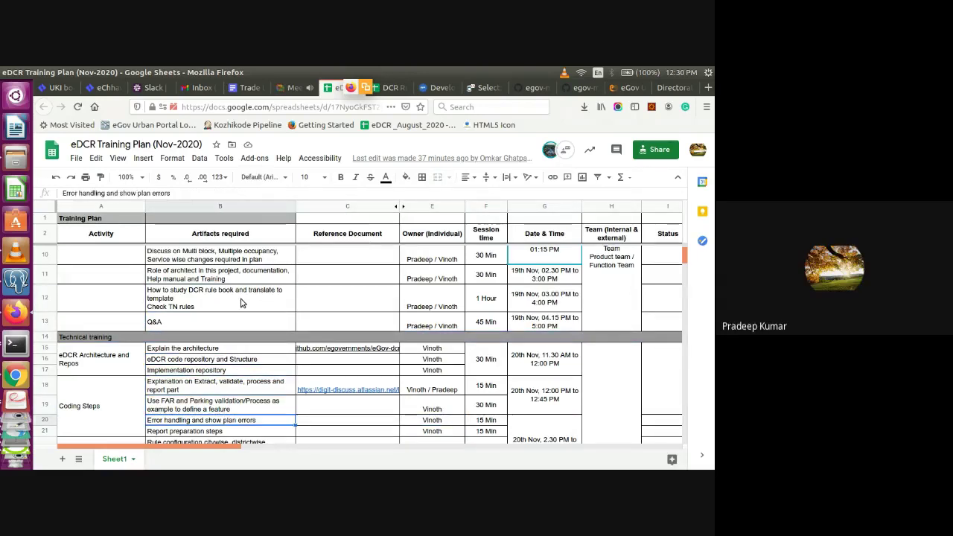
{"action": "key", "text": "Down"}
{"action": "key", "text": "Down"}
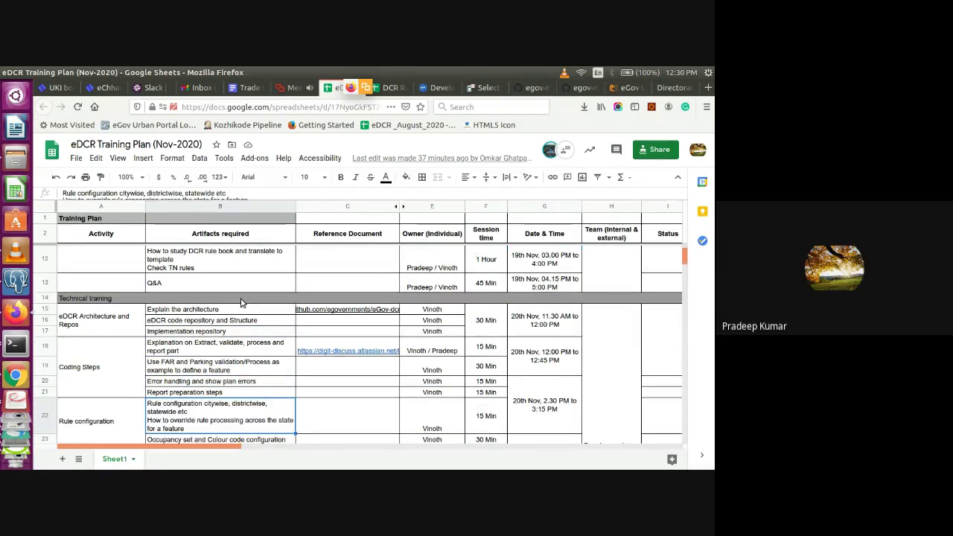
{"action": "key", "text": "Down"}
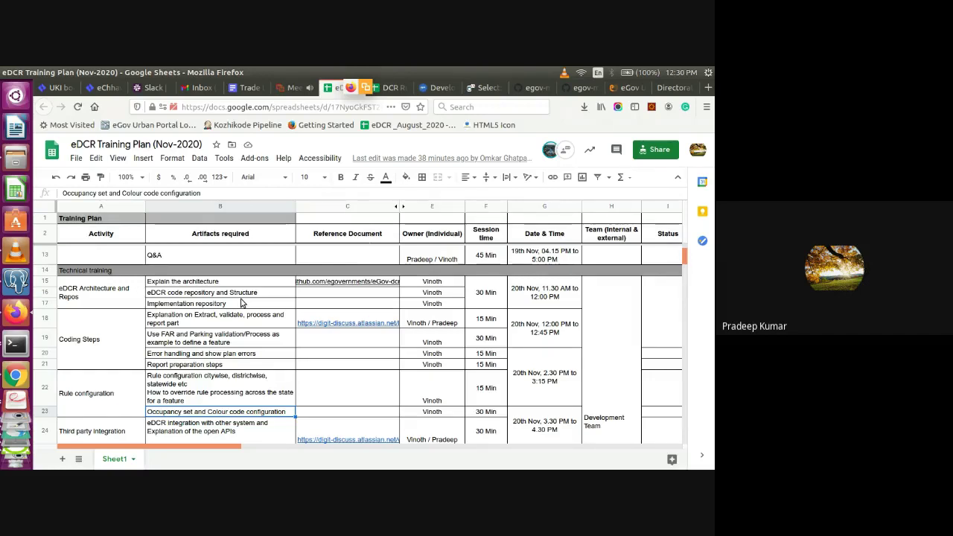
{"action": "key", "text": "Down"}
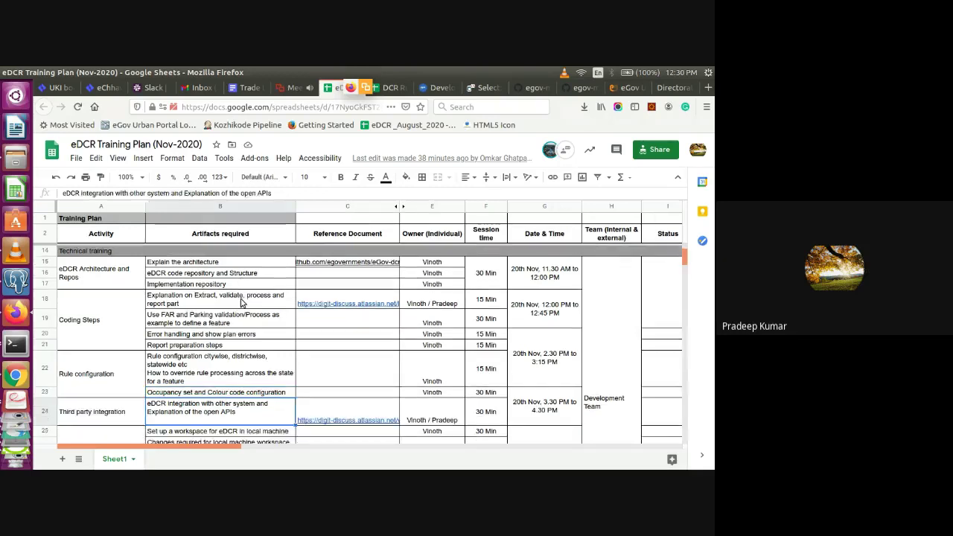
{"action": "key", "text": "Down"}
{"action": "key", "text": "Down"}
{"action": "key", "text": "Down"}
{"action": "key", "text": "Down"}
{"action": "key", "text": "Down"}
{"action": "key", "text": "Down"}
{"action": "key", "text": "Down"}
{"action": "key", "text": "Down"}
{"action": "key", "text": "Down"}
{"action": "key", "text": "Down"}
{"action": "key", "text": "Down"}
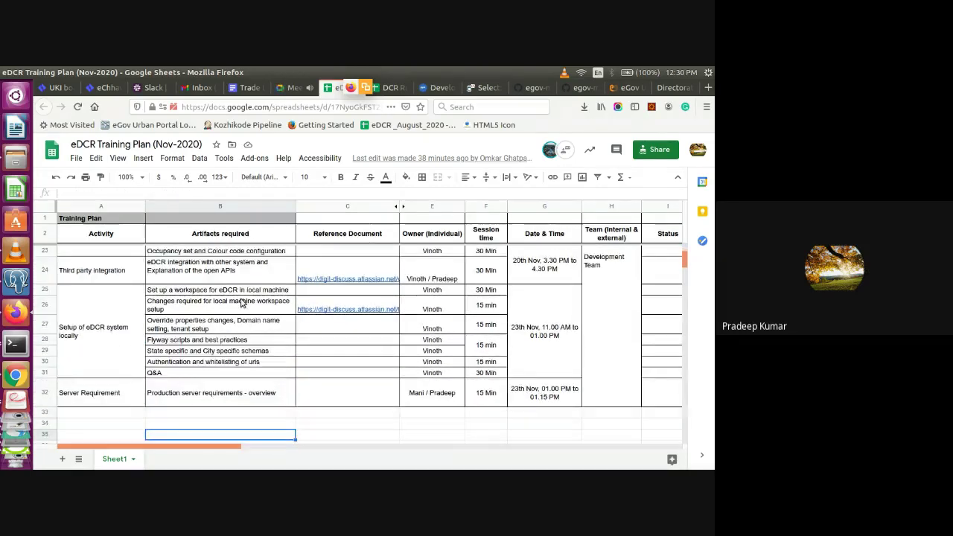
{"action": "key", "text": "Up"}
{"action": "key", "text": "Up"}
{"action": "key", "text": "Up"}
{"action": "key", "text": "Up"}
{"action": "key", "text": "Up"}
{"action": "key", "text": "Up"}
{"action": "key", "text": "Up"}
{"action": "key", "text": "Up"}
{"action": "key", "text": "Up"}
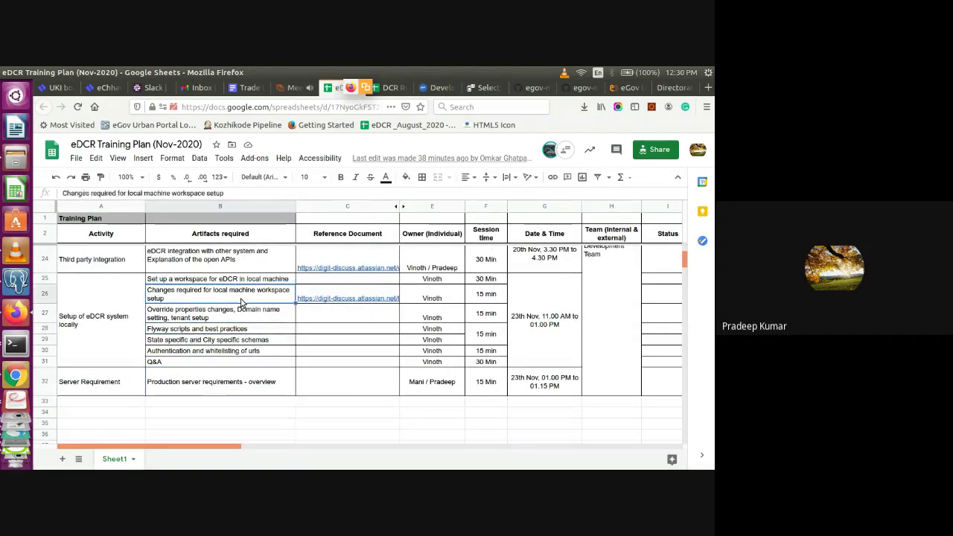
{"action": "key", "text": "Up"}
{"action": "key", "text": "Up"}
{"action": "key", "text": "Up"}
{"action": "key", "text": "Up"}
{"action": "key", "text": "Up"}
{"action": "key", "text": "Up"}
{"action": "key", "text": "Up"}
{"action": "key", "text": "Down"}
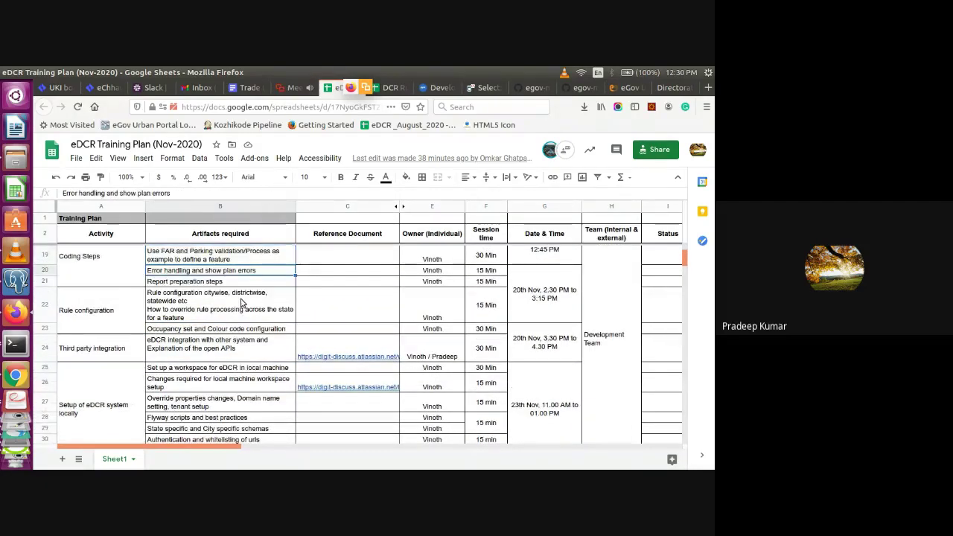
{"action": "key", "text": "Left"}
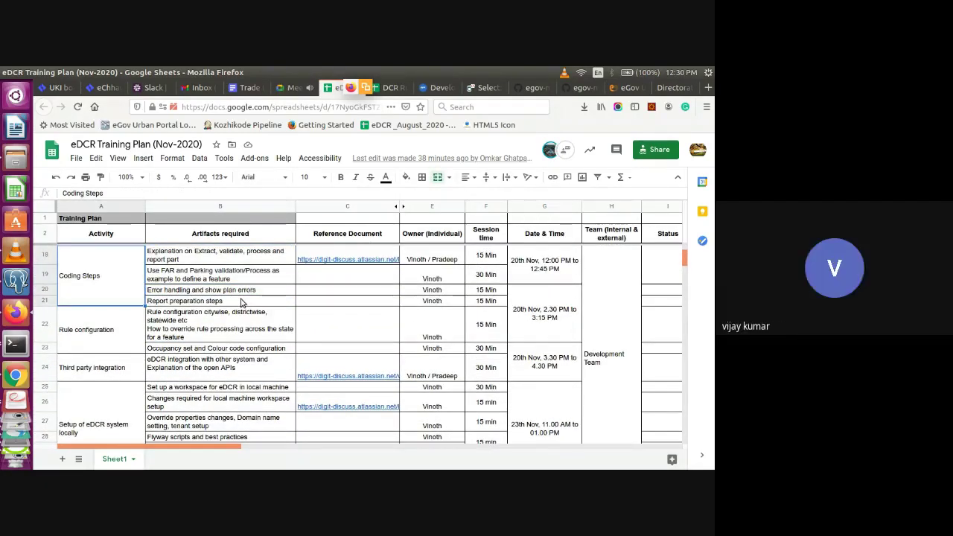
{"action": "key", "text": "Up"}
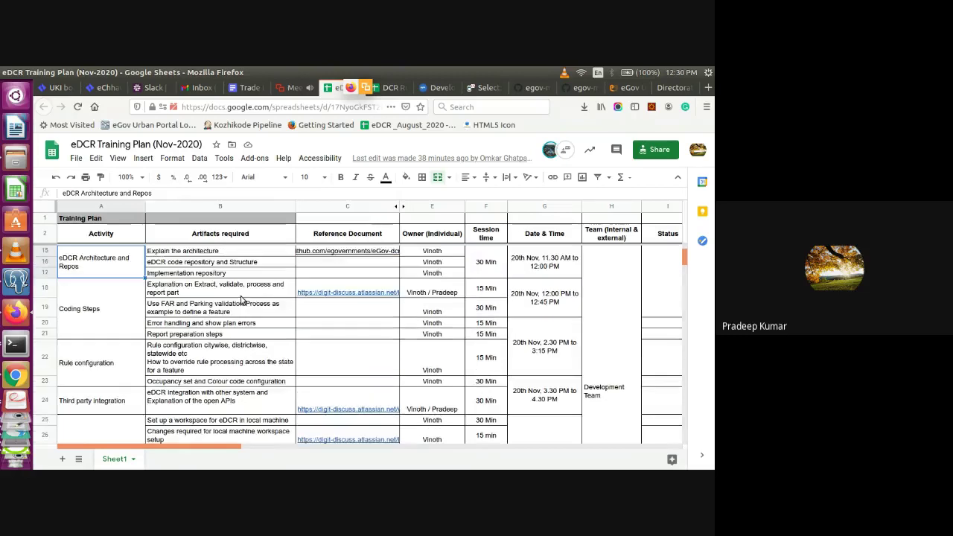
{"action": "key", "text": "Up"}
{"action": "key", "text": "Up"}
{"action": "key", "text": "Down"}
{"action": "key", "text": "Down"}
{"action": "key", "text": "Down"}
{"action": "key", "text": "Down"}
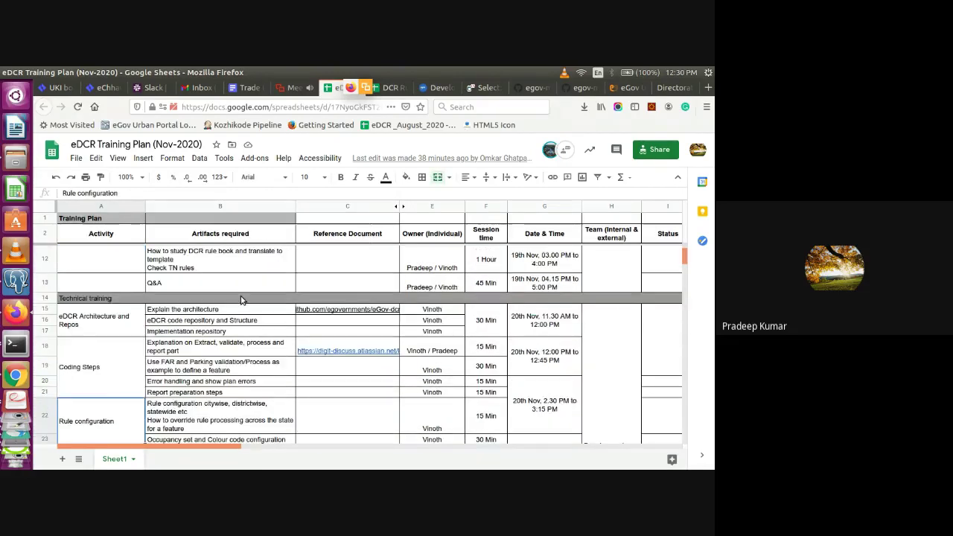
{"action": "key", "text": "Up"}
{"action": "key", "text": "Up"}
{"action": "key", "text": "Up"}
{"action": "key", "text": "Up"}
{"action": "key", "text": "Up"}
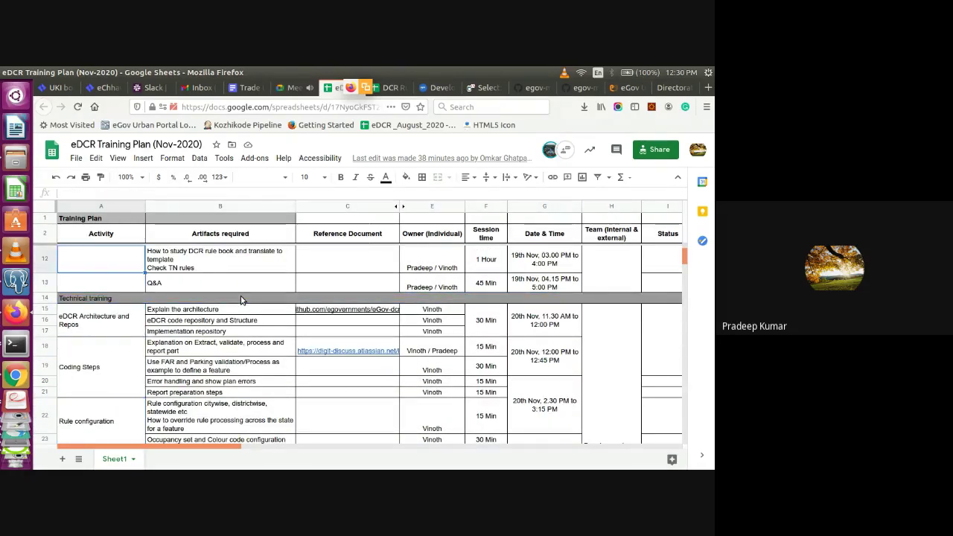
{"action": "key", "text": "Down"}
{"action": "key", "text": "Right"}
{"action": "key", "text": "Down"}
{"action": "key", "text": "Down"}
{"action": "key", "text": "Down"}
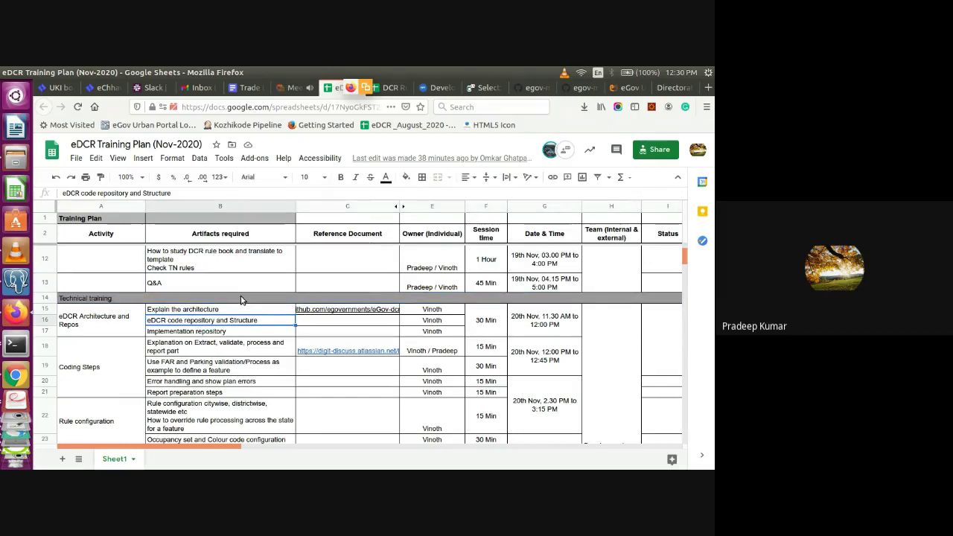
{"action": "key", "text": "Down"}
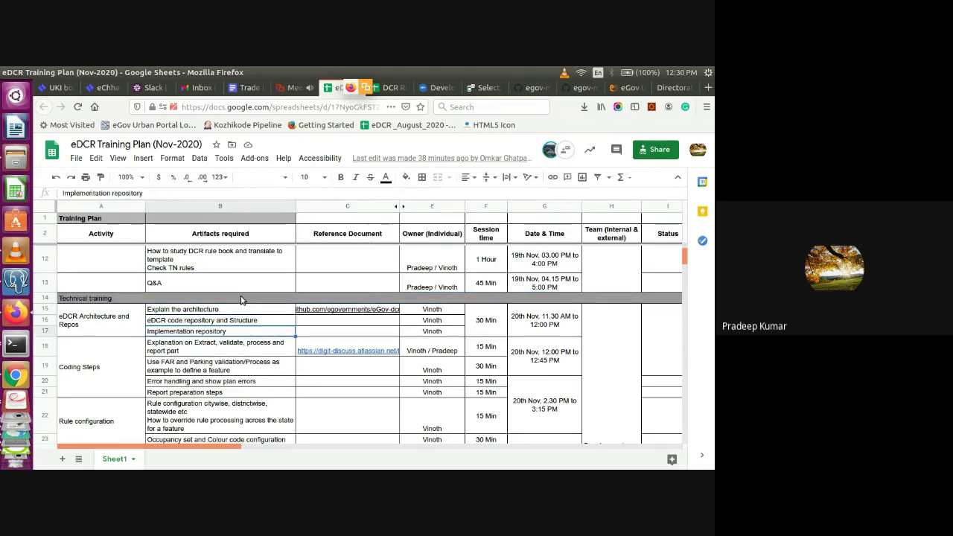
{"action": "key", "text": "Down"}
{"action": "key", "text": "Down"}
{"action": "key", "text": "Down"}
{"action": "key", "text": "Down"}
{"action": "key", "text": "Down"}
{"action": "key", "text": "Down"}
{"action": "key", "text": "Down"}
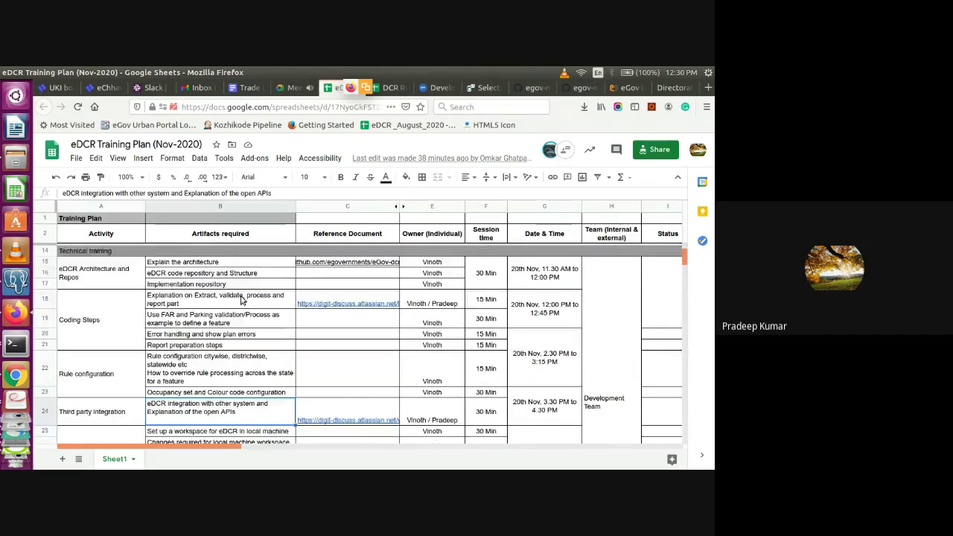
{"action": "key", "text": "Down"}
{"action": "key", "text": "Down"}
{"action": "key", "text": "Down"}
{"action": "key", "text": "Down"}
{"action": "key", "text": "Down"}
{"action": "key", "text": "Down"}
{"action": "key", "text": "Up"}
{"action": "key", "text": "Up"}
{"action": "key", "text": "Up"}
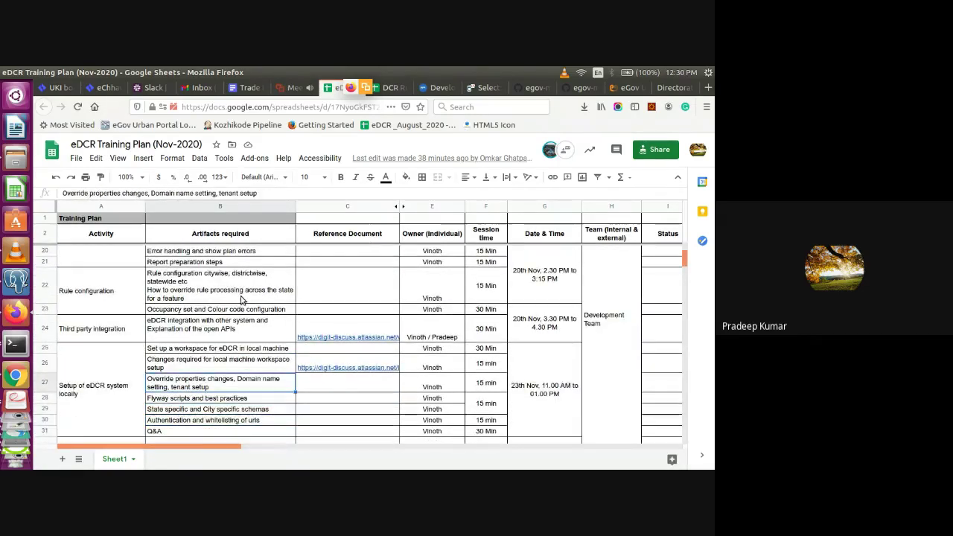
{"action": "key", "text": "Up"}
{"action": "key", "text": "Up"}
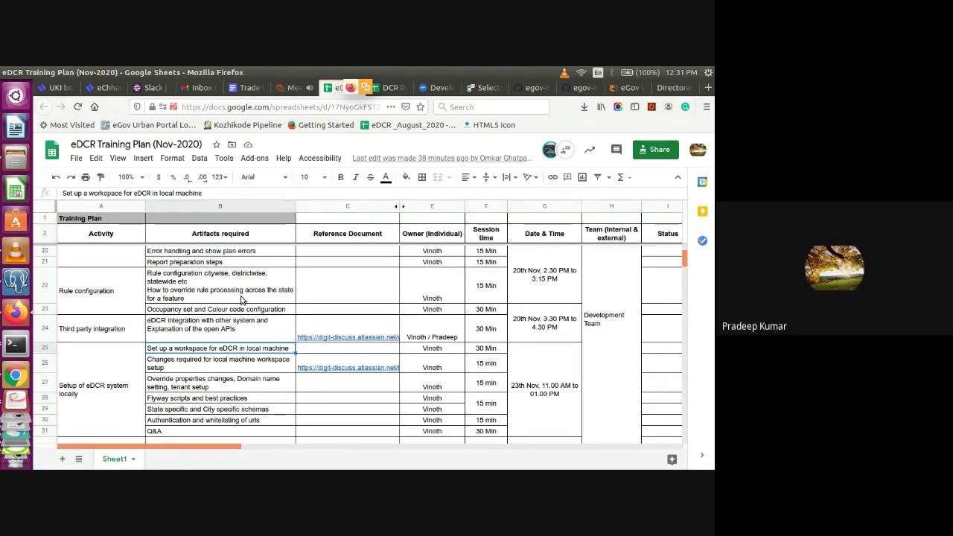
{"action": "key", "text": "Up"}
{"action": "key", "text": "Up"}
{"action": "key", "text": "Up"}
{"action": "key", "text": "Up"}
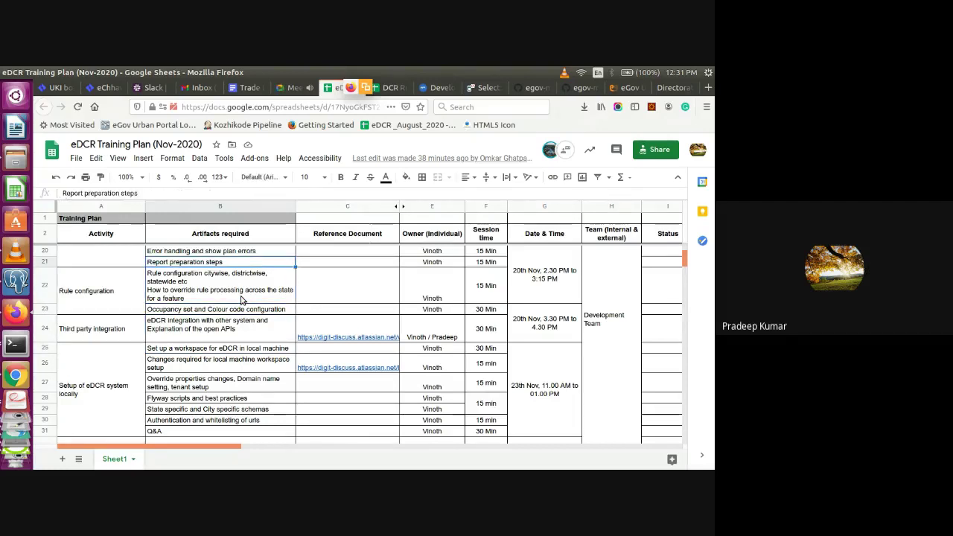
{"action": "key", "text": "Up"}
{"action": "key", "text": "Up"}
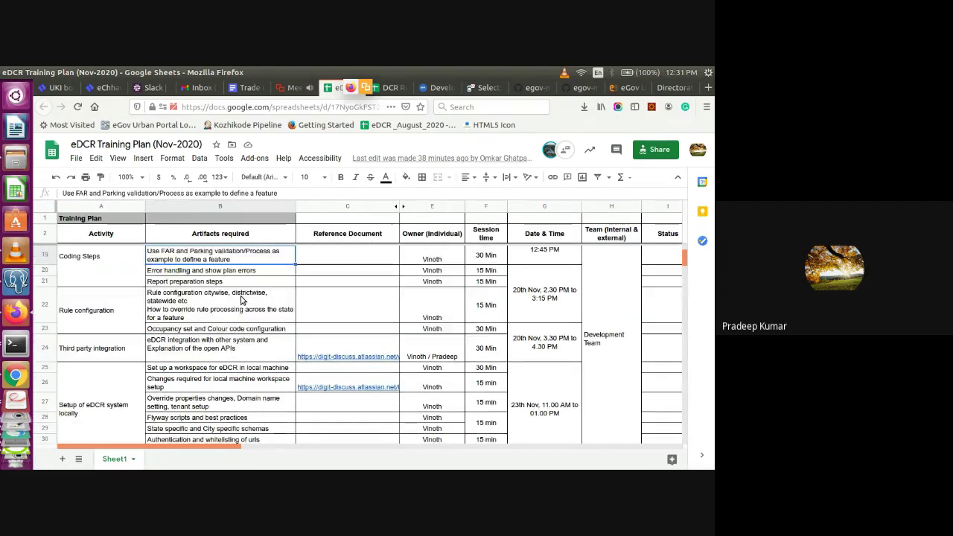
{"action": "key", "text": "Up"}
{"action": "key", "text": "Up"}
{"action": "key", "text": "Up"}
{"action": "key", "text": "Up"}
{"action": "key", "text": "Up"}
{"action": "key", "text": "Up"}
{"action": "key", "text": "Up"}
{"action": "key", "text": "Up"}
{"action": "key", "text": "Up"}
{"action": "key", "text": "Up"}
{"action": "key", "text": "Up"}
{"action": "key", "text": "Up"}
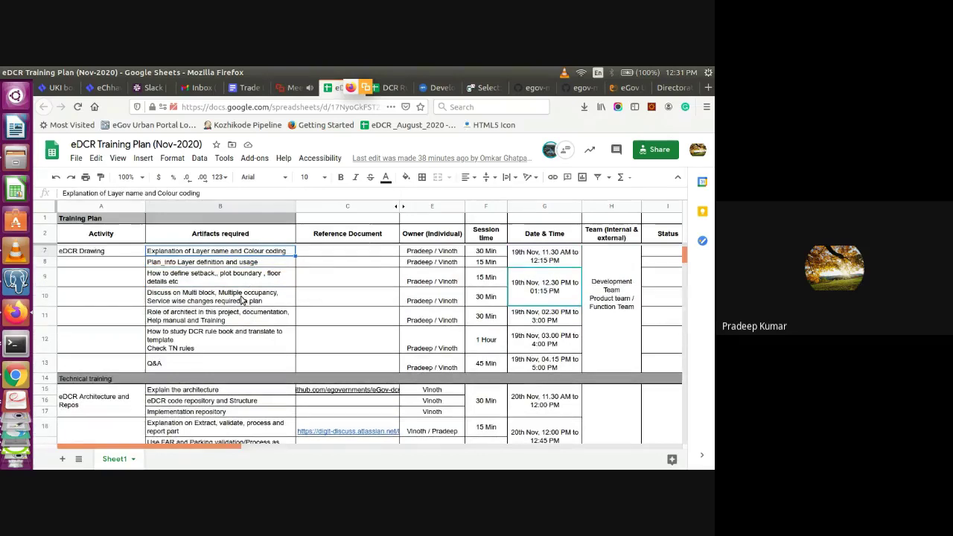
{"action": "key", "text": "Down"}
{"action": "key", "text": "Down"}
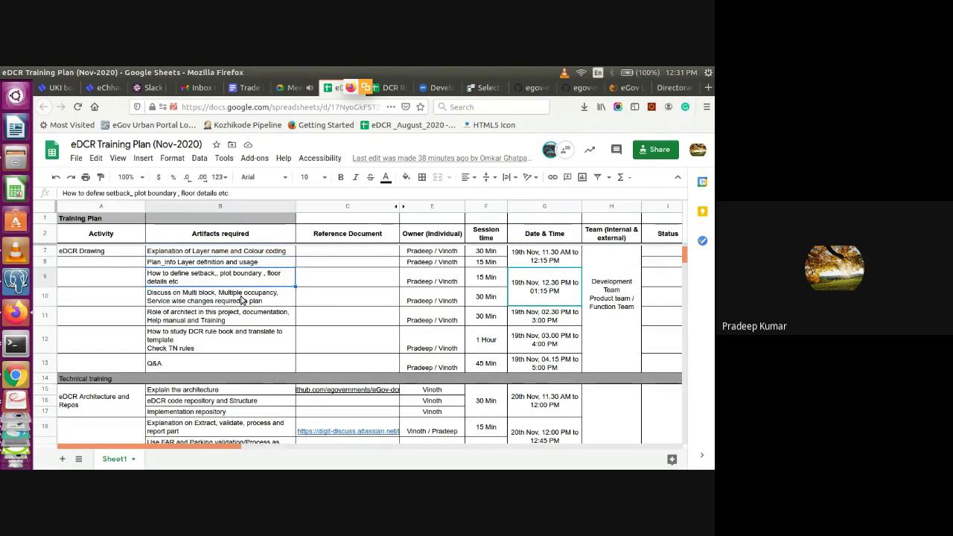
{"action": "key", "text": "Down"}
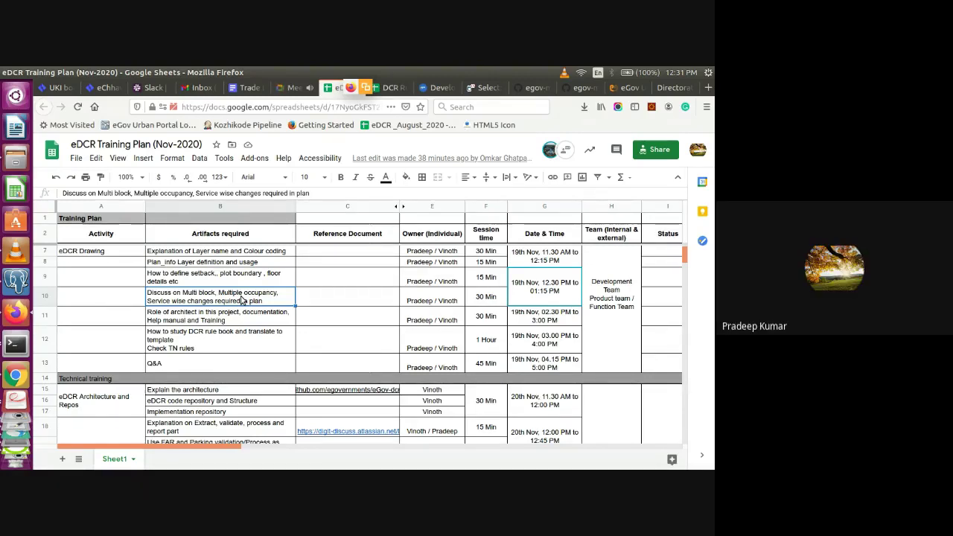
{"action": "key", "text": "Up"}
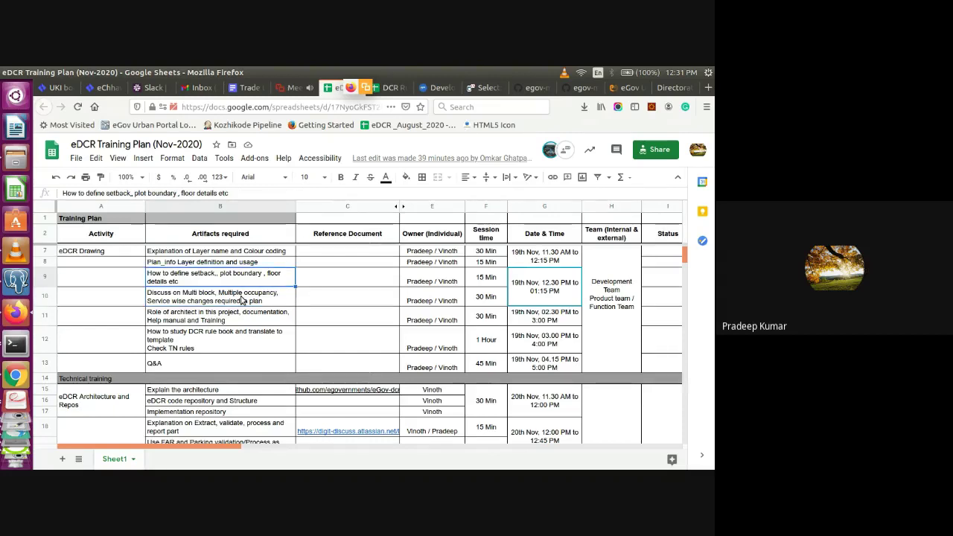
{"action": "key", "text": "alt+Tab"}
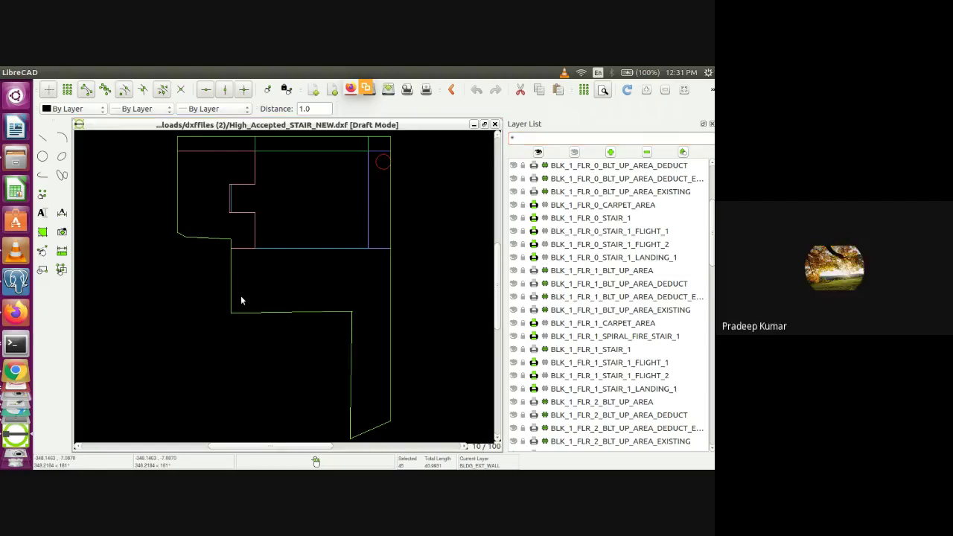
{"action": "key", "text": "alt+Tab"}
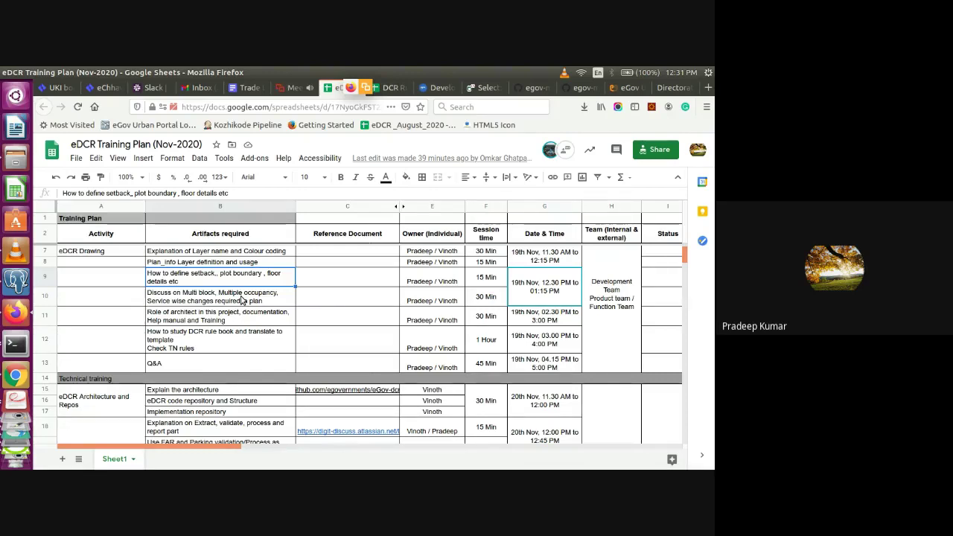
Hide all layers, filter the layer list by PL, and show only PLAN_INFO
{"action": "key", "text": "alt+Tab"}
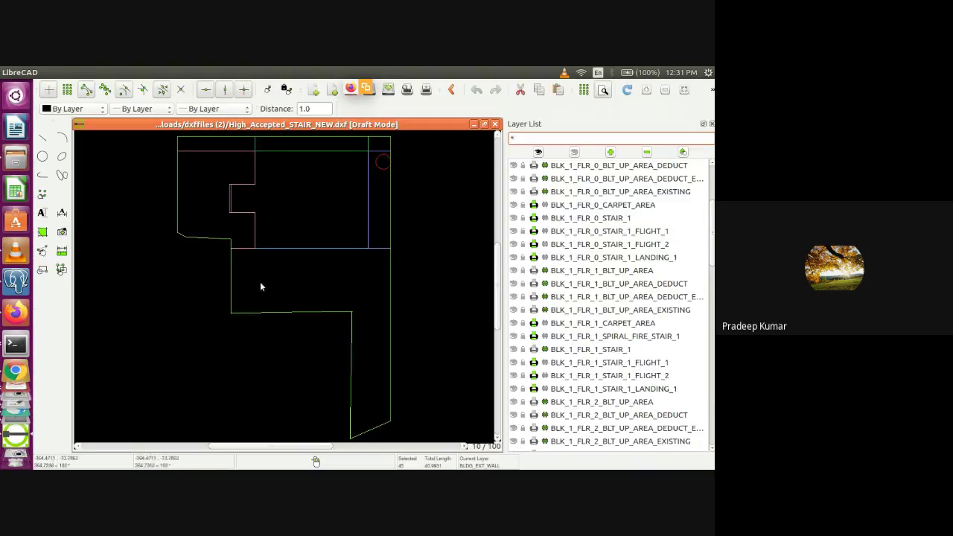
{"action": "left_click", "coordinate": [574, 152]}
{"action": "left_click", "coordinate": [536, 139]}
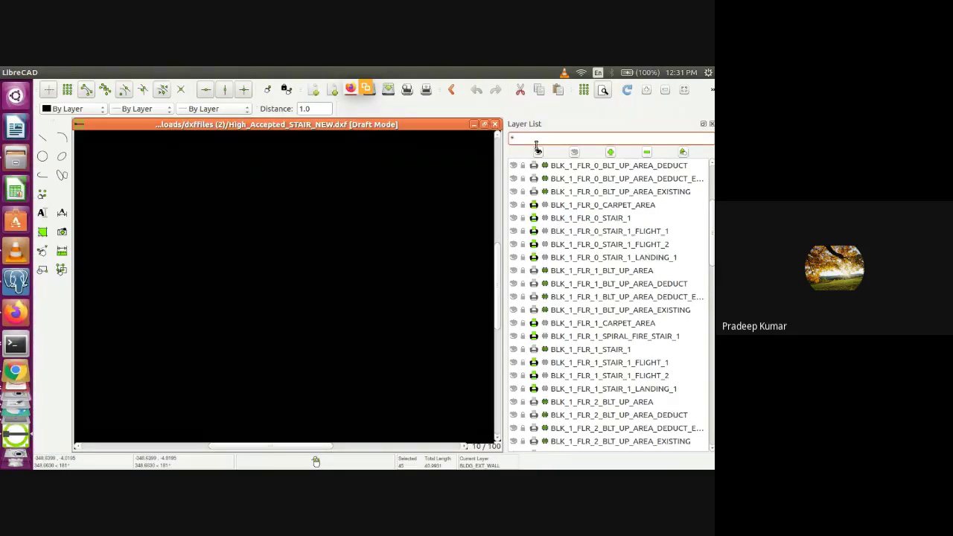
{"action": "type", "text": "pl"}
{"action": "key", "text": "BackSpace"}
{"action": "key", "text": "BackSpace"}
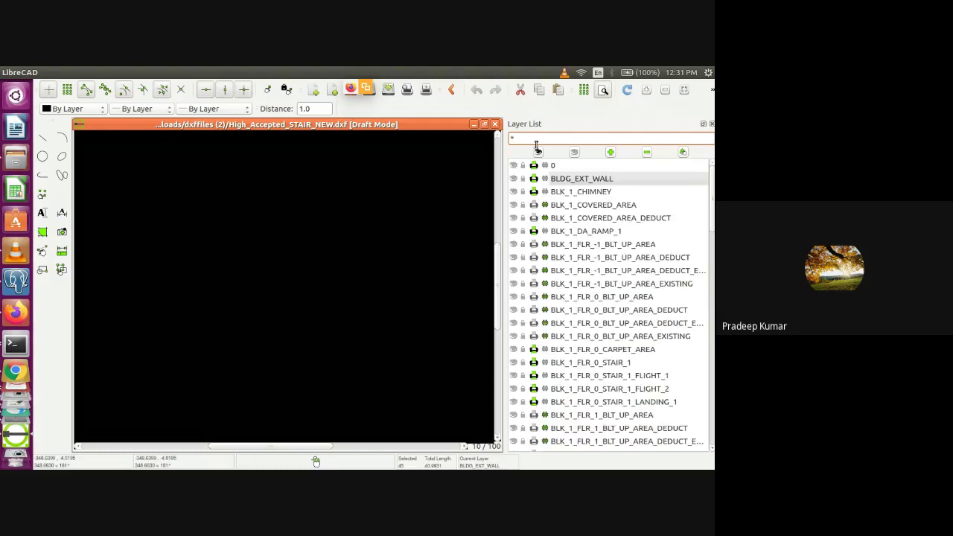
{"action": "type", "text": "PL"}
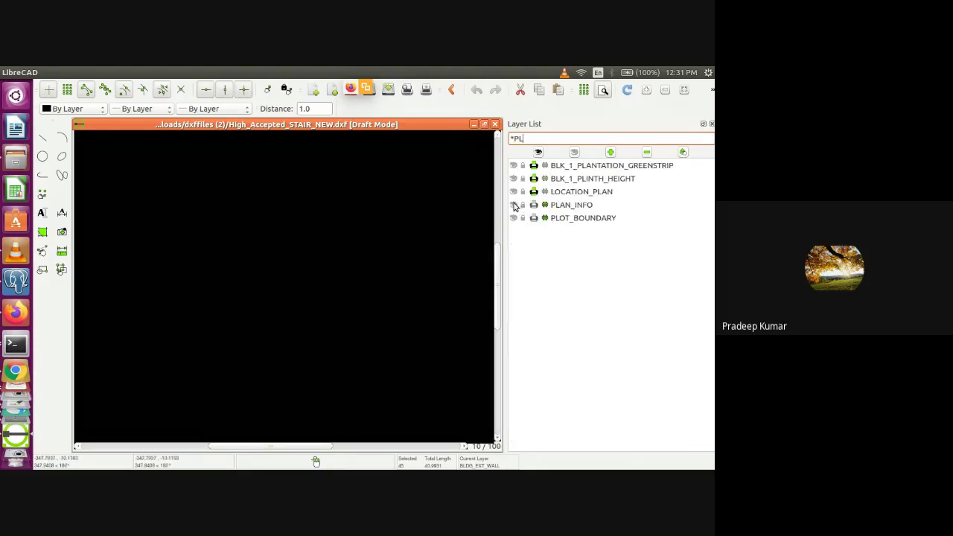
{"action": "left_click", "coordinate": [514, 205]}
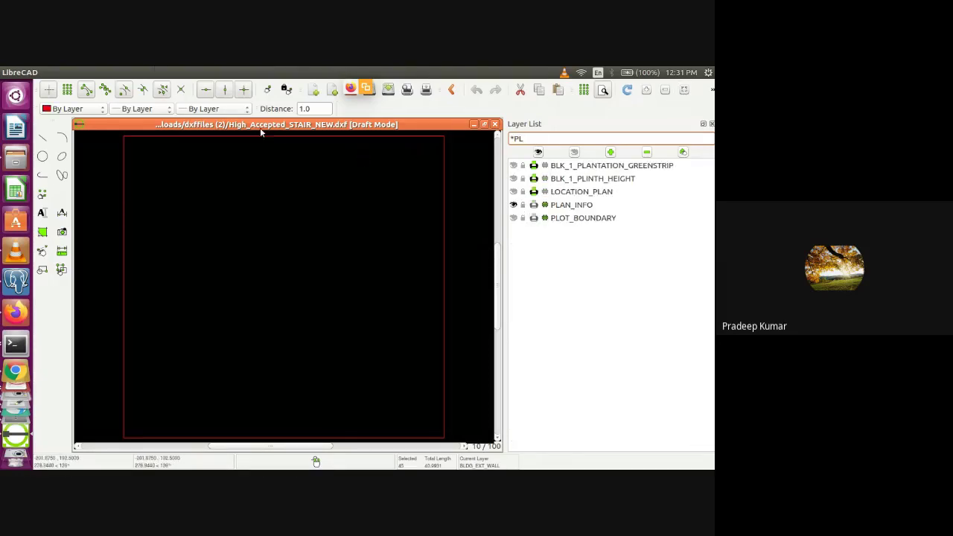
Open the attributes editor on the PLAN_INFO boundary, then dismiss it
{"action": "left_click", "coordinate": [189, 72]}
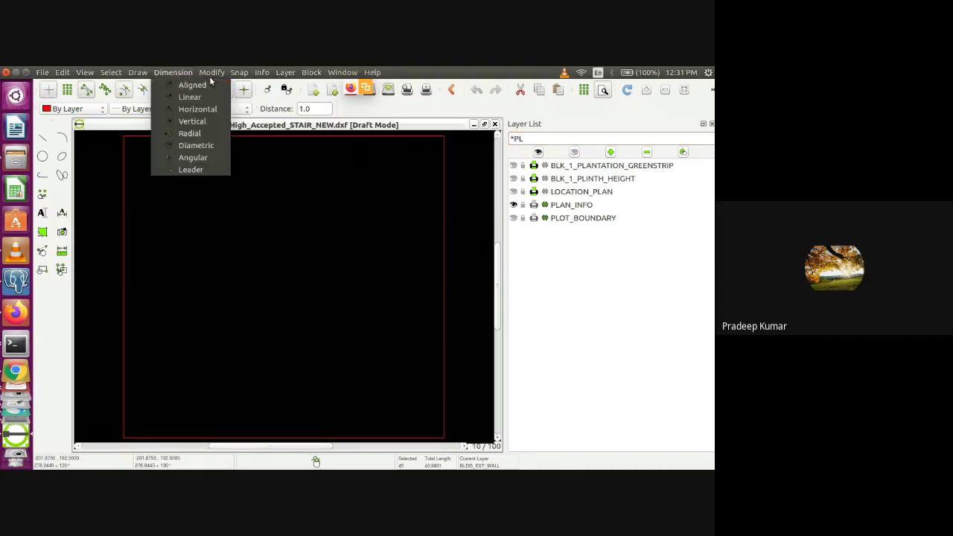
{"action": "mouse_move", "coordinate": [212, 72]}
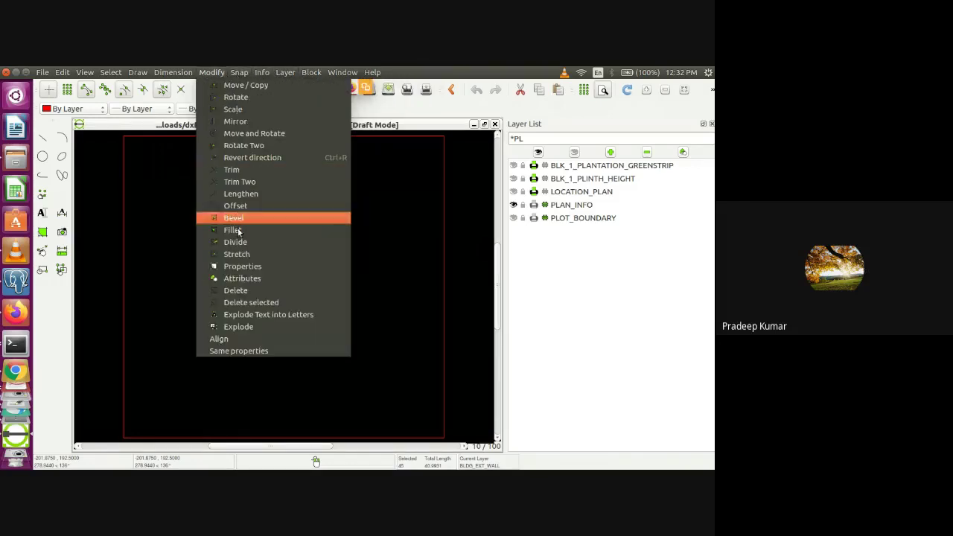
{"action": "left_click", "coordinate": [235, 205]}
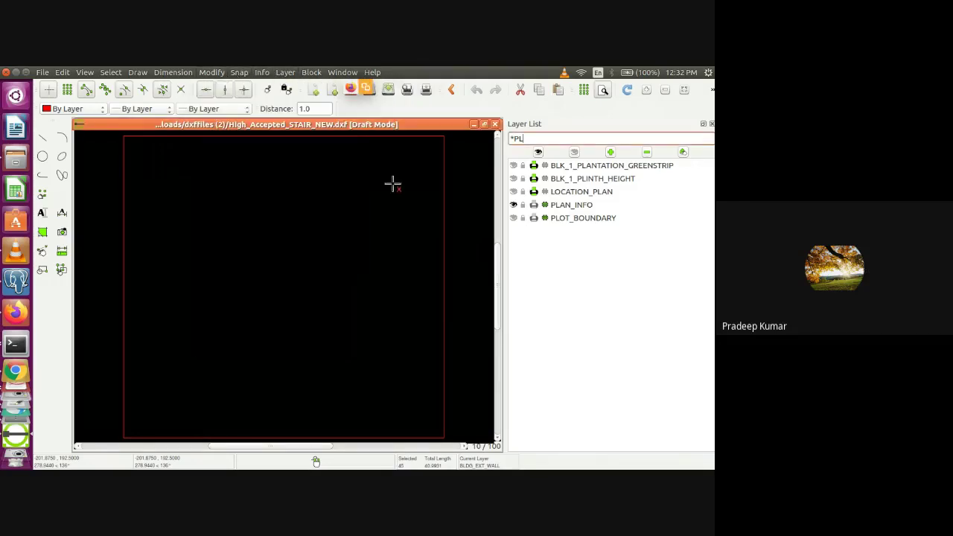
{"action": "left_click", "coordinate": [395, 144]}
{"action": "key", "text": "Escape"}
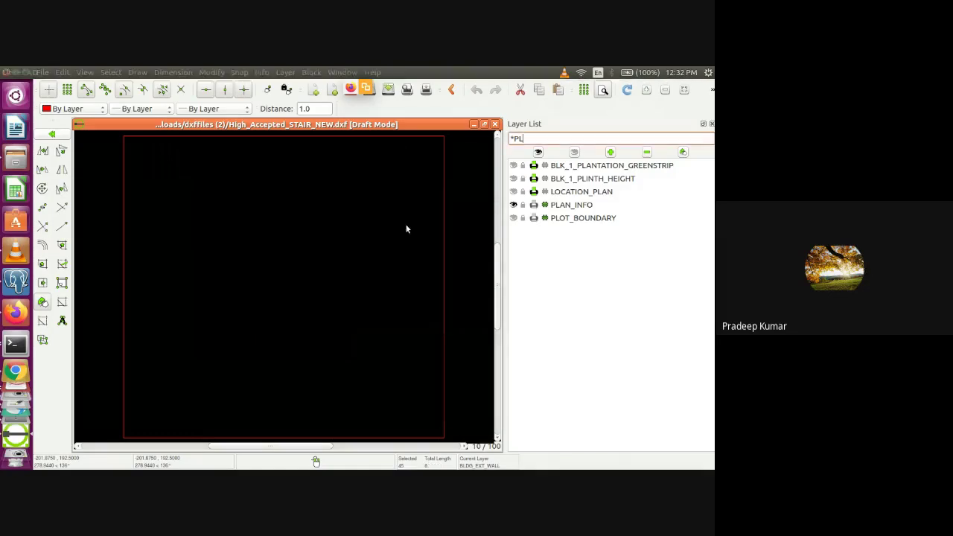
Start the Modify > Properties command for the boundary, twice
{"action": "left_click", "coordinate": [190, 72]}
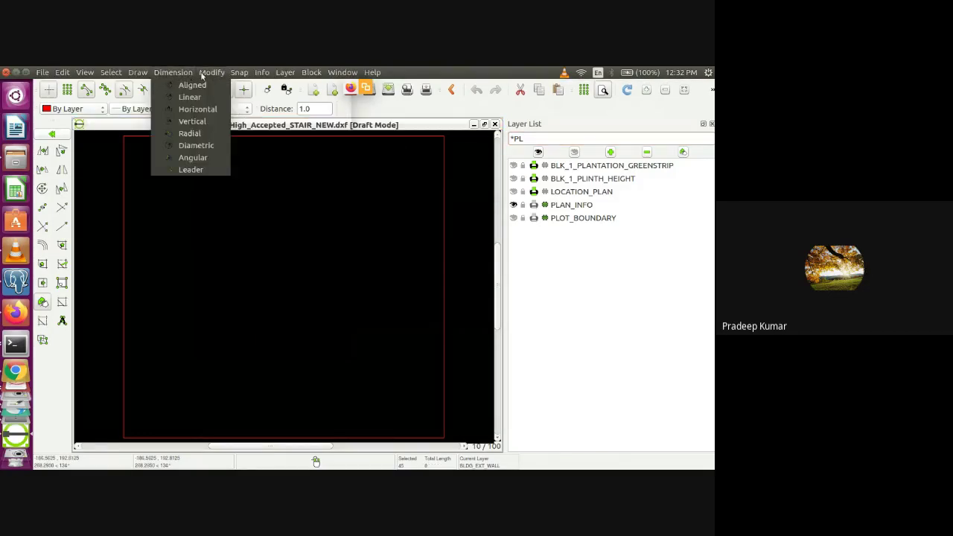
{"action": "mouse_move", "coordinate": [211, 72]}
{"action": "left_click", "coordinate": [256, 266]}
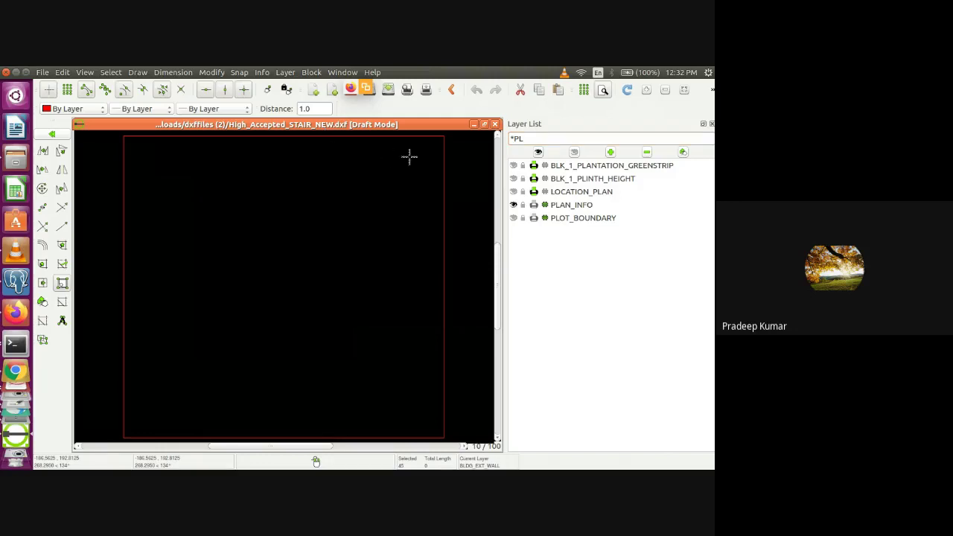
{"action": "left_click", "coordinate": [174, 73]}
{"action": "mouse_move", "coordinate": [211, 72]}
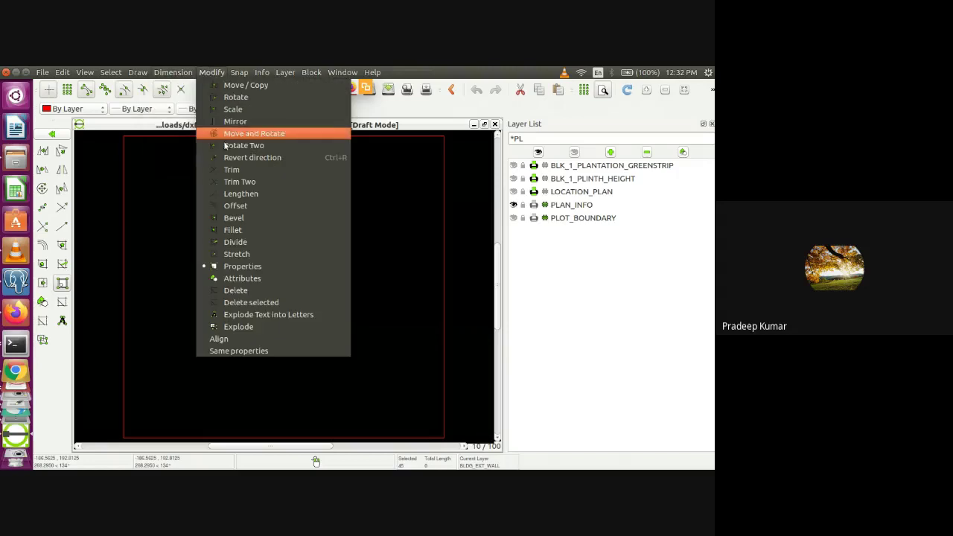
{"action": "left_click", "coordinate": [242, 268]}
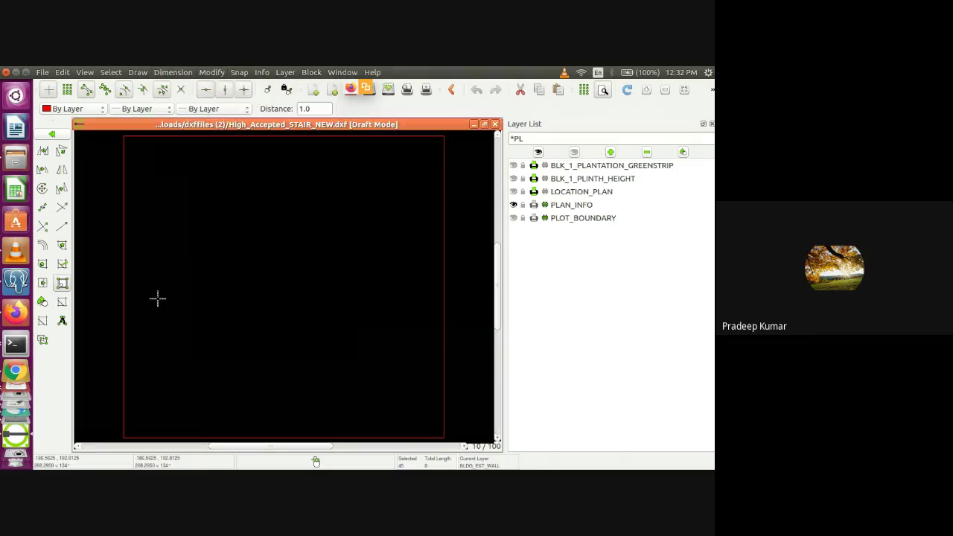
Copy the entire PLAN_INFO multiline text from its properties dialog, then close the dialog
{"action": "left_click", "coordinate": [124, 304]}
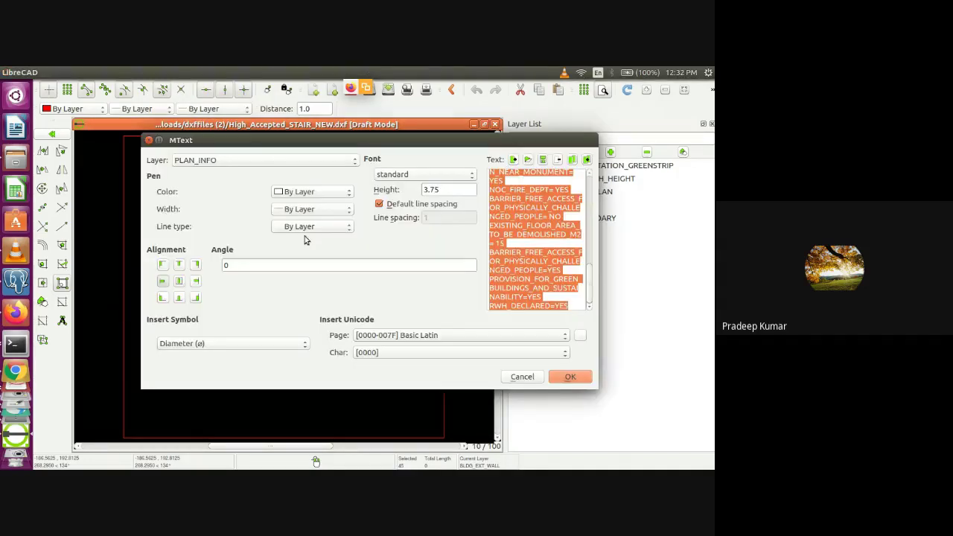
{"action": "left_click", "coordinate": [550, 208]}
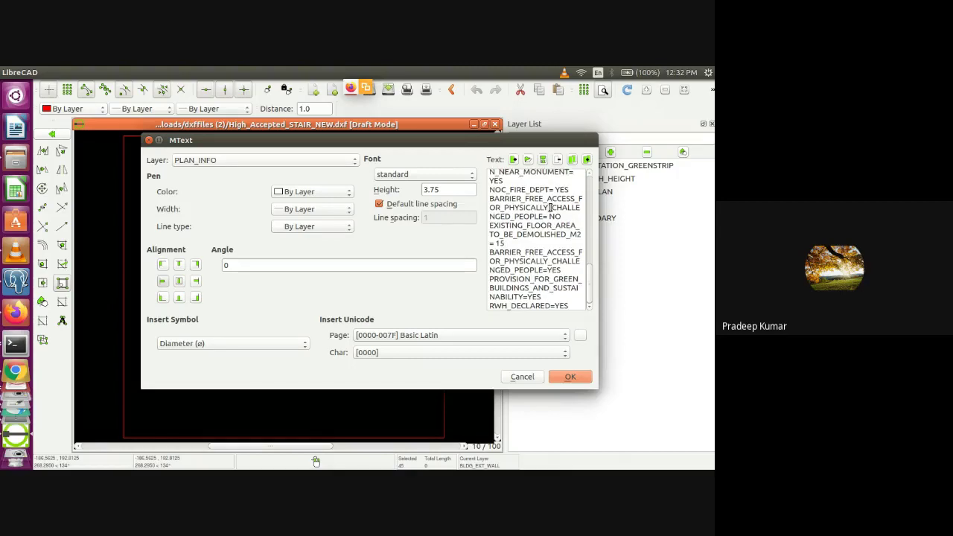
{"action": "left_click_drag", "start_coordinate": [589, 286], "coordinate": [581, 208]}
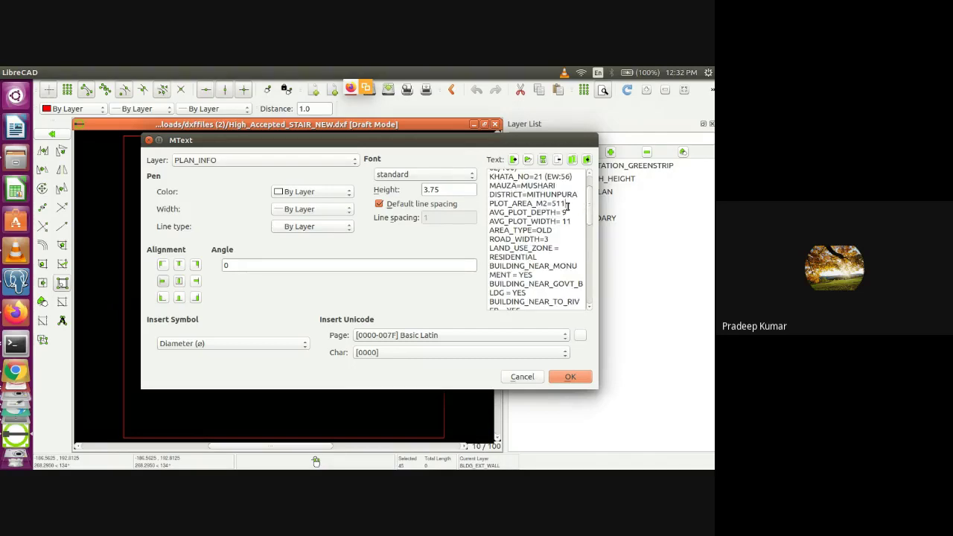
{"action": "key", "text": "ctrl+a"}
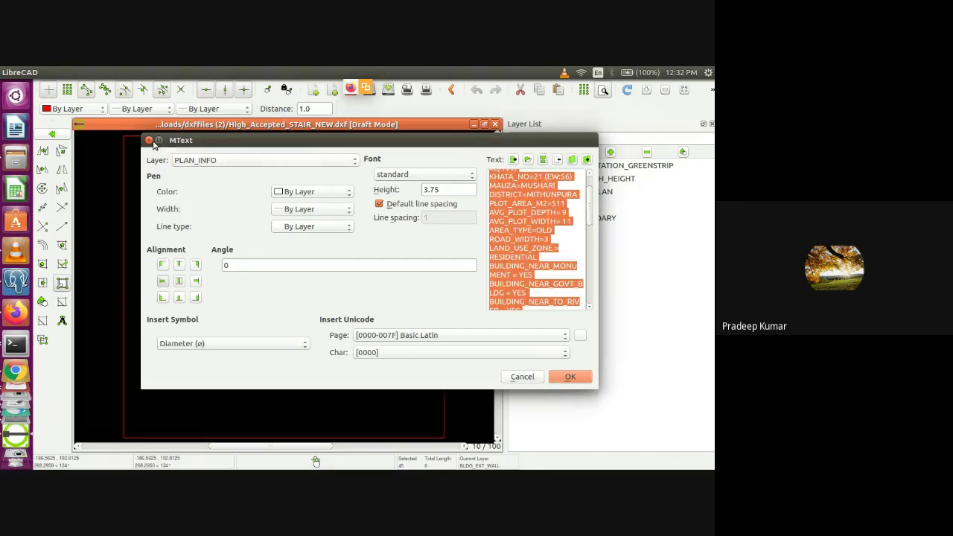
{"action": "left_click", "coordinate": [149, 140]}
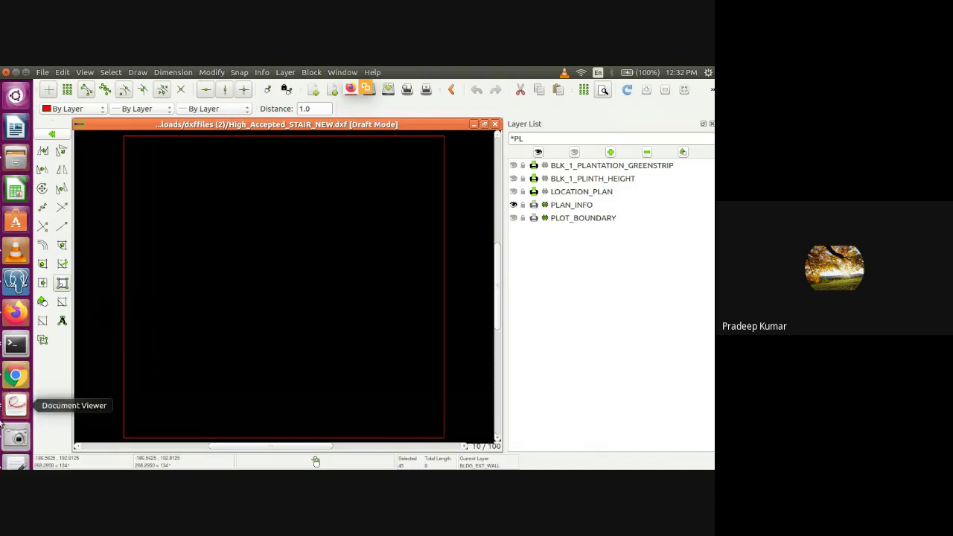
{"action": "scroll", "coordinate": [15, 394], "scroll_direction": "down", "scroll_amount": 3}
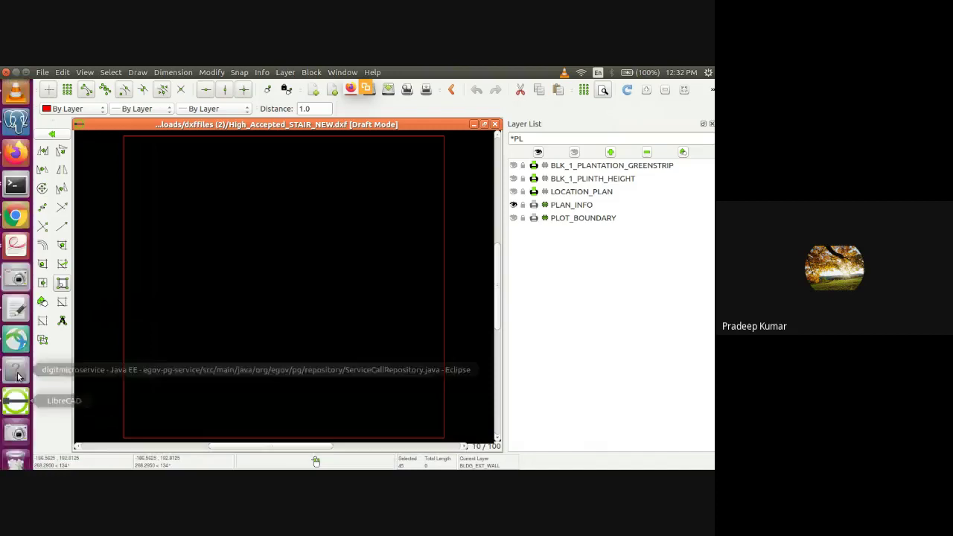
{"action": "left_click", "coordinate": [16, 310]}
Paste the PLAN INFO list into Untitled Document 1 and highlight the plot lines through LEASEHOLD_LAND
{"action": "type", "text": "PLAN INFO  PLOT_NO=82/1 (TP:82/100) KHATA_NO=21 (EW:56) MAUZA=MUSHARI DISTRICT=MITHUNPURA PLOT_AREA_M2=511 AVG_PLOT_DEPTH= 9 AVG_PLOT_WIDTH= 11 AREA_TYPE=OLD ROAD_WIDTH=3 LAND_USE_ZONE = RESIDENTIAL BUILDING_NEAR_MONUMENT = YES BUILDING_NEAR_GOVT_BLDG = YES BUILDING_NEAR_TO_RIVER = YES LEASEHOLD_LAND= NO NOC_FOR_CONSTRUCTION_NEAR_DEFENCE_AERODOMES= YES NOC_FOR_CONSTRUCTION_NEAR_AIRPORT= YES NOC_STATE_ENV_IMPACT= YES NOC_RAILWAY= YES NOC_COLLECTOR_GVT_LAND= YES NOC_IRRIGATION_DEPT= YES NOC_FOR_CONSTRUCTION_NEAR_MONUMENT= YES NOC_FIRE_DEPT= YES BARRIER_FREE_ACCESS_FOR_PHYSICALLY_CHALLENGED_PEOPLE= NO EXISTING_FLOOR_AREA_TO_BE_DEMOLISHED_M2 = 15 BARRIER_FREE_ACCESS_FOR_PHYSICALLY_CHALLENGED_PEOPLE=YES PROVISION_FOR_GREEN_BUILDINGS_AND_SUSTAINABILITY=YES RWH_DECLARED=YES"}
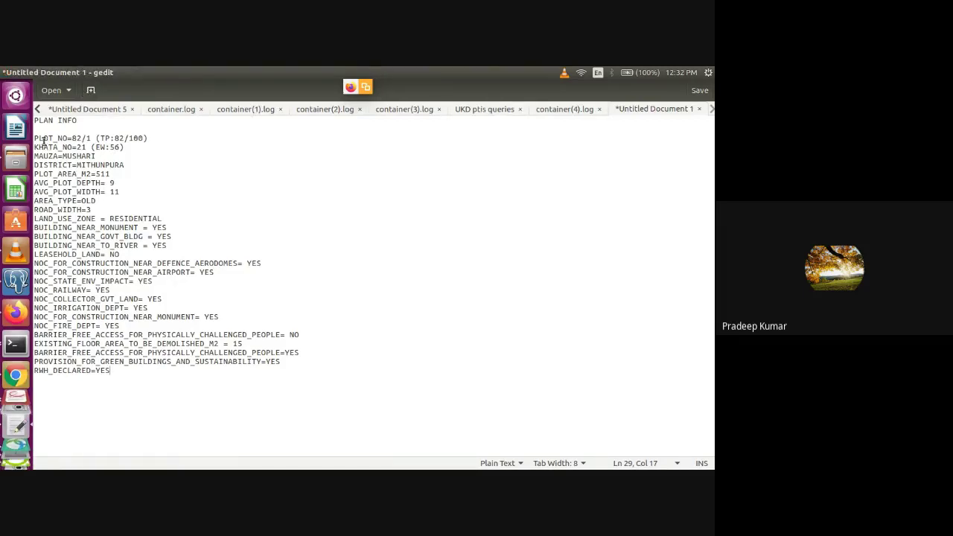
{"action": "left_click_drag", "start_coordinate": [37, 138], "coordinate": [73, 272]}
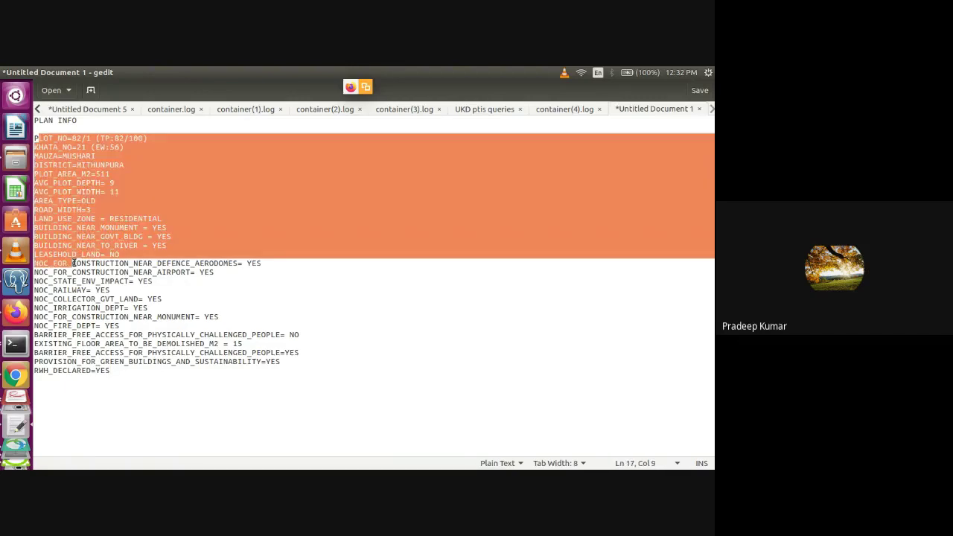
{"action": "left_click", "coordinate": [73, 275]}
Insert and then remove a blank line after LEASEHOLD_LAND, and select the PLOT_NO key name
{"action": "left_click", "coordinate": [123, 257]}
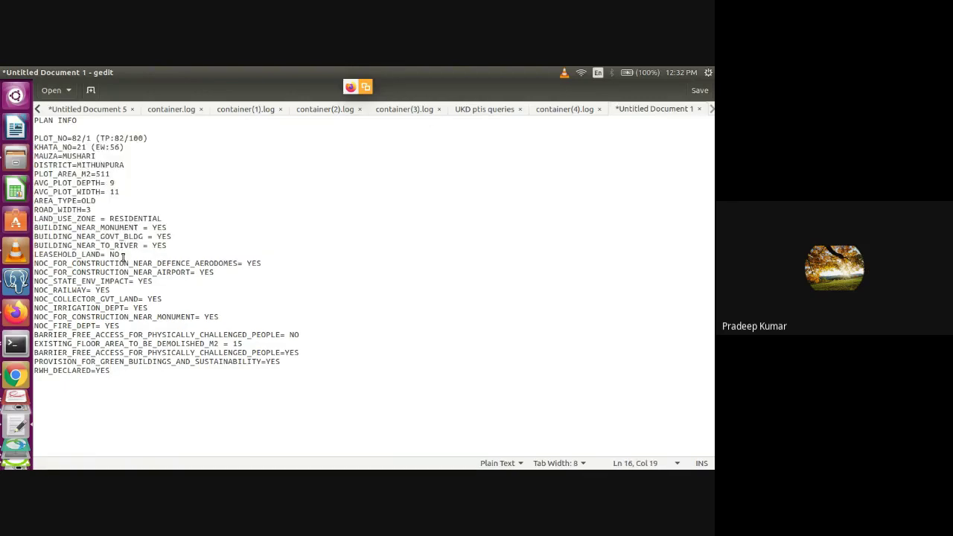
{"action": "key", "text": "Return"}
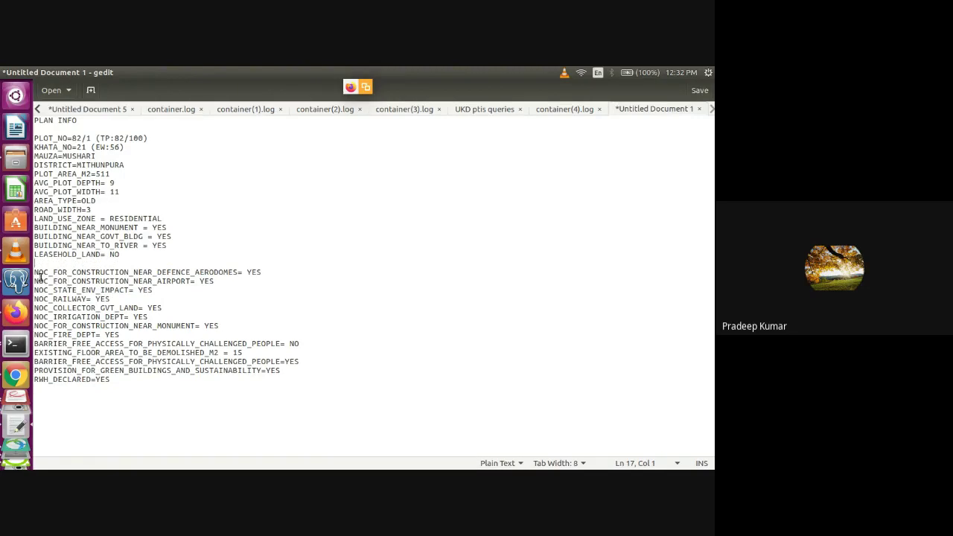
{"action": "left_click_drag", "start_coordinate": [37, 275], "coordinate": [48, 386]}
{"action": "left_click", "coordinate": [80, 236]}
{"action": "left_click", "coordinate": [129, 260]}
{"action": "key", "text": "Delete"}
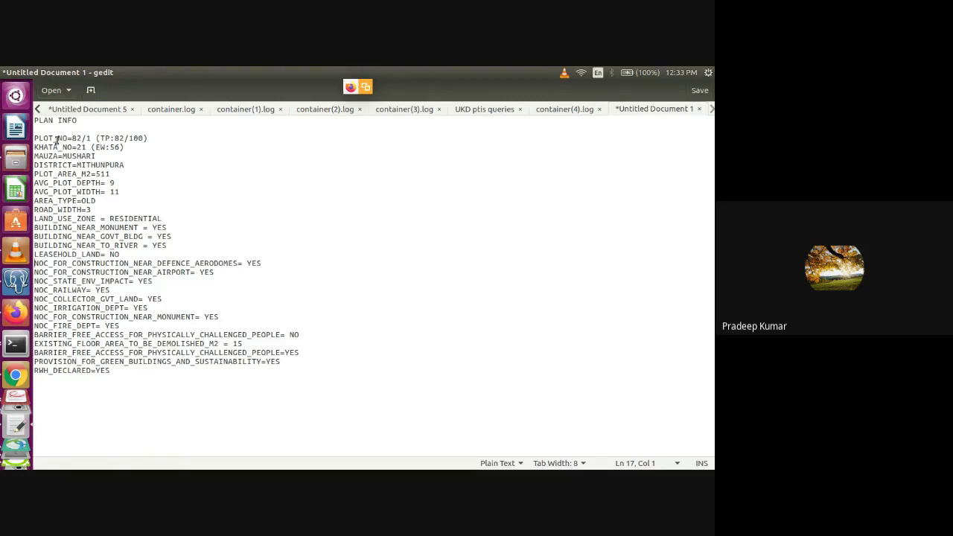
{"action": "double_click", "coordinate": [57, 140]}
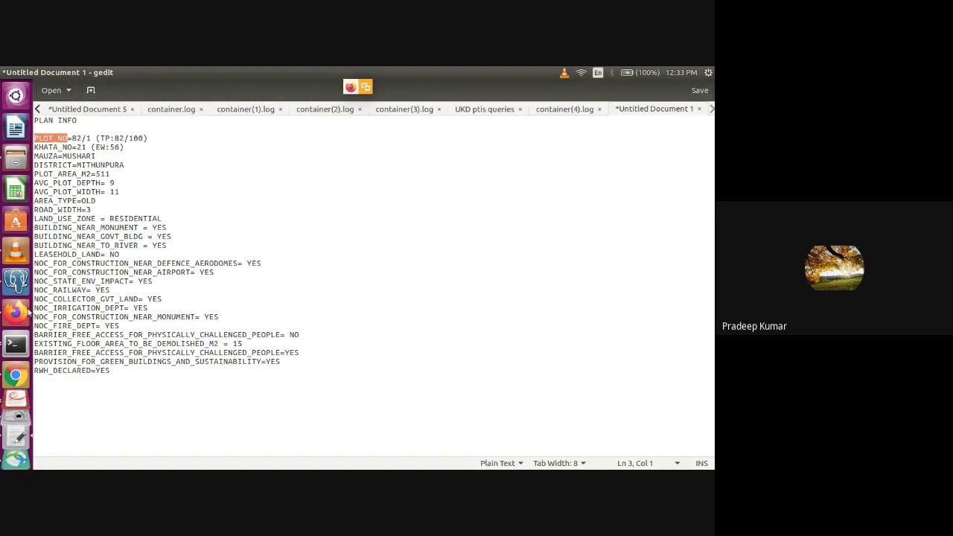
Switch to Chrome and scroll 01298-2020-KN-v1.pdf to page 1's Declaration in drawings table
{"action": "left_click", "coordinate": [17, 375]}
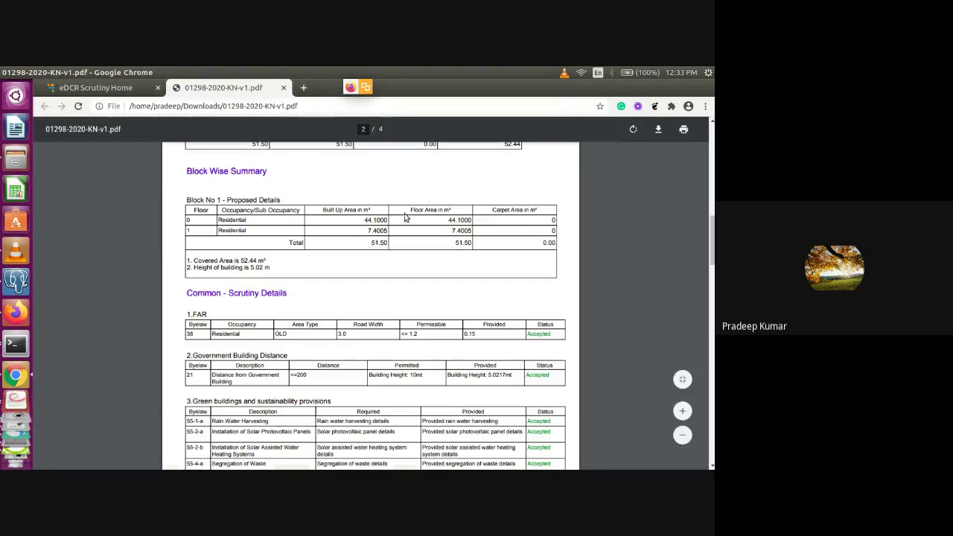
{"action": "scroll", "coordinate": [449, 242], "scroll_direction": "up", "scroll_amount": 10}
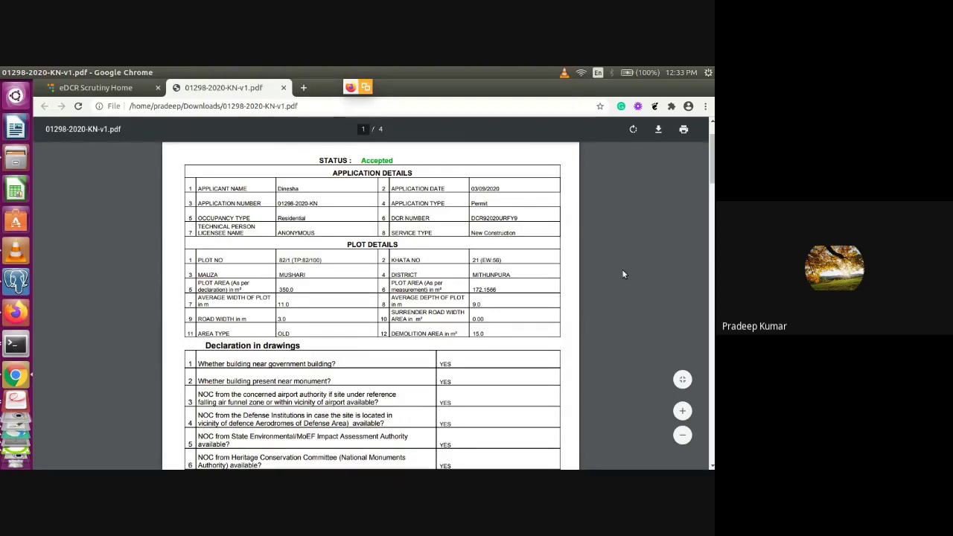
{"action": "scroll", "coordinate": [485, 206], "scroll_direction": "down", "scroll_amount": 4}
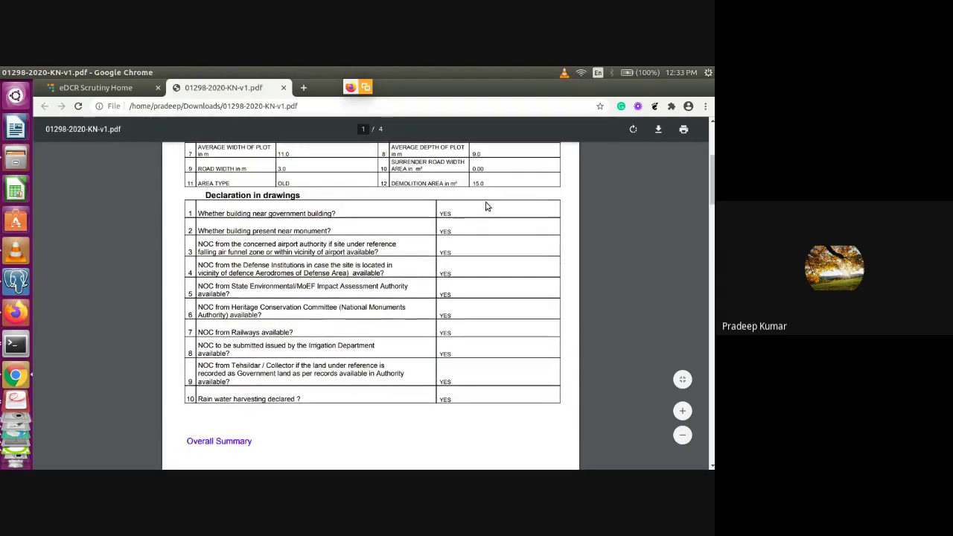
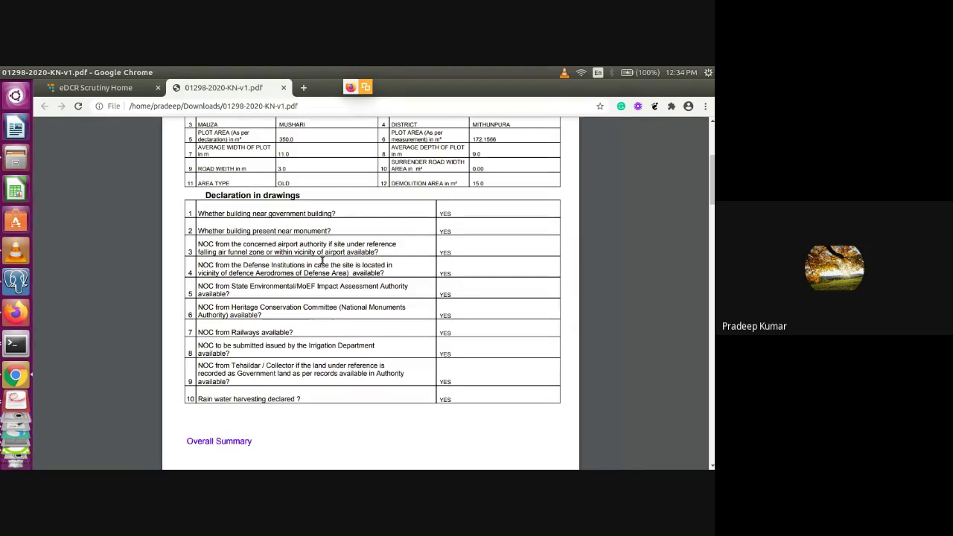
In the gedit plan info, pick out the BUILDING_NEAR_MONUMENT, BUILDING_NEAR_GOVT_BLDG and BUILDING_NEAR_TO_RIVER keys
{"action": "key", "text": "alt+Tab"}
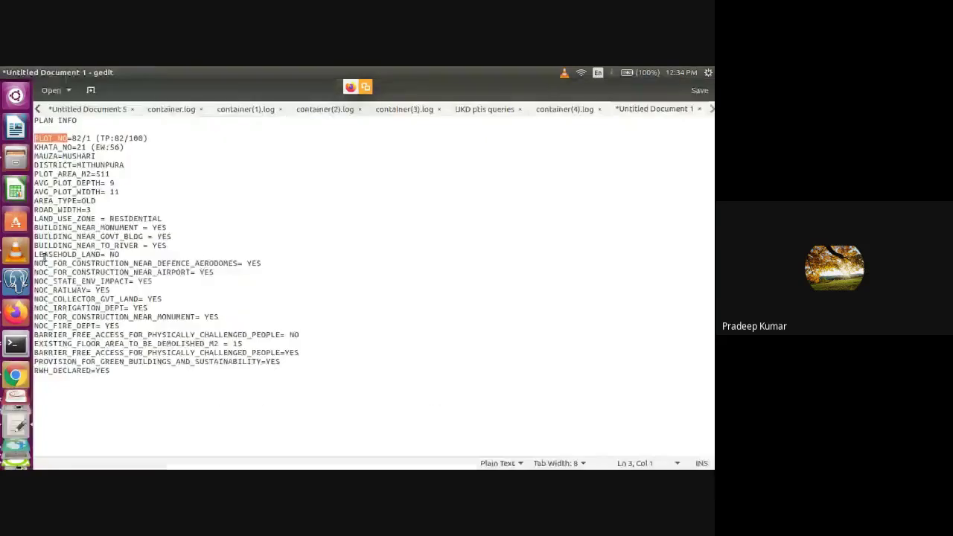
{"action": "double_click", "coordinate": [99, 227]}
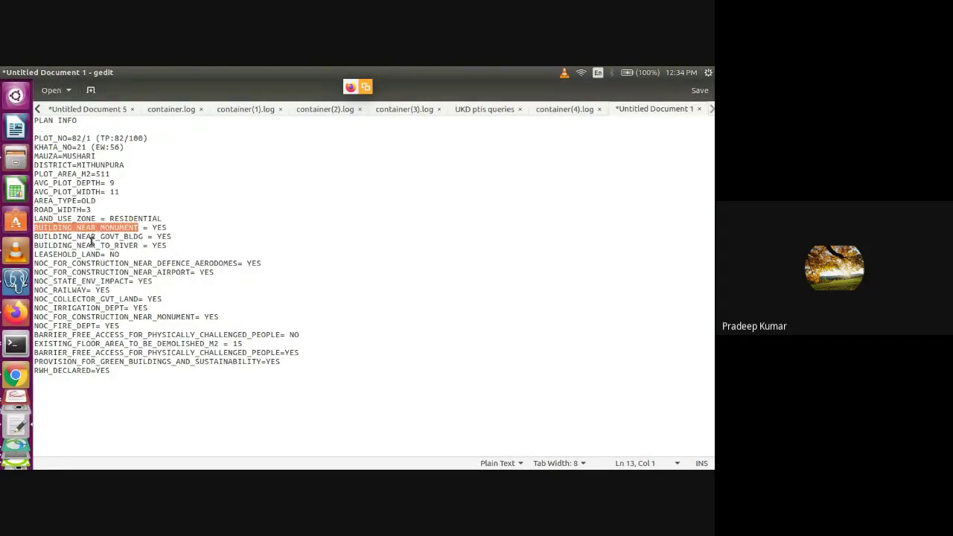
{"action": "double_click", "coordinate": [92, 237]}
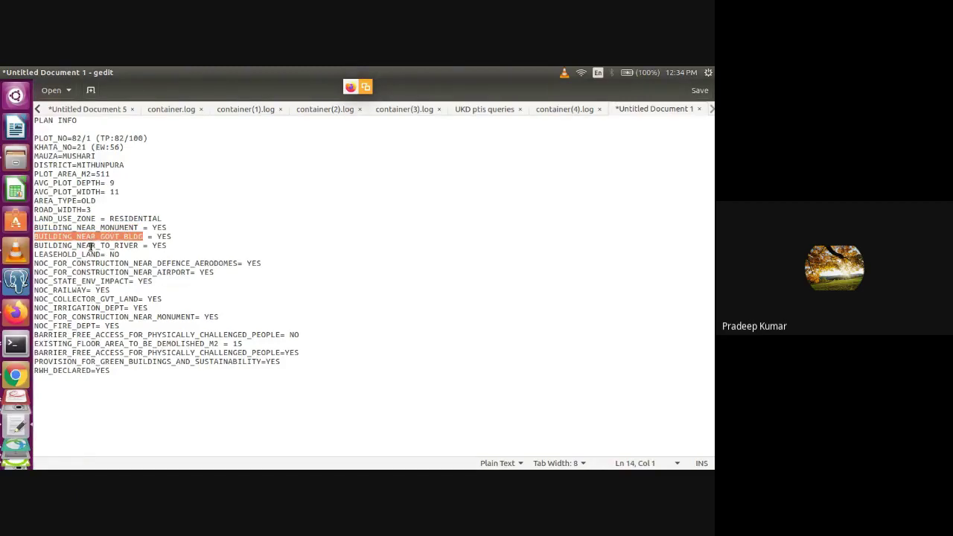
{"action": "left_click", "coordinate": [90, 245]}
{"action": "double_click", "coordinate": [96, 249]}
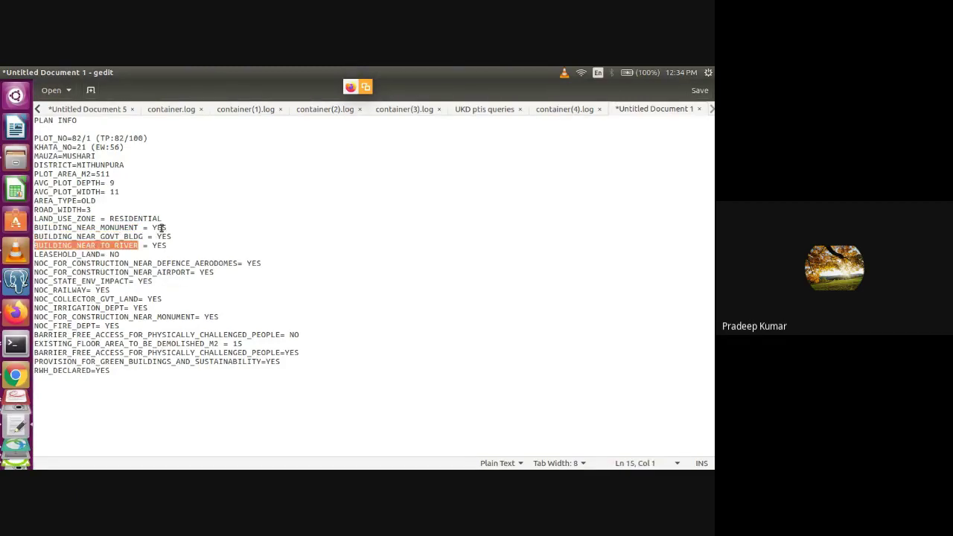
Change the BUILDING_NEAR_MONUMENT value from YES to NO and return to the scrutiny report PDF
{"action": "double_click", "coordinate": [159, 227]}
{"action": "key", "text": "BackSpace"}
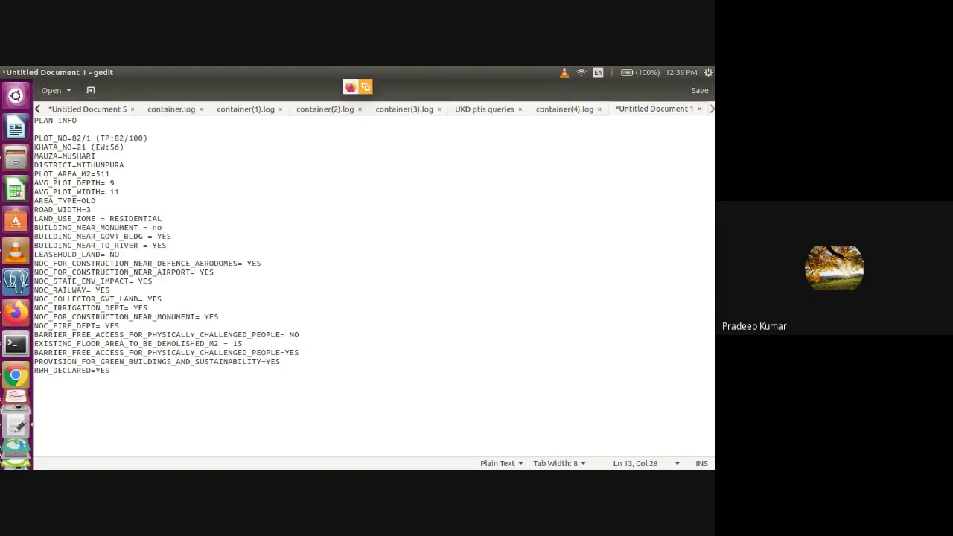
{"action": "type", "text": "NO"}
{"action": "key", "text": "Down"}
{"action": "key", "text": "ctrl+End"}
{"action": "key", "text": "alt+Tab"}
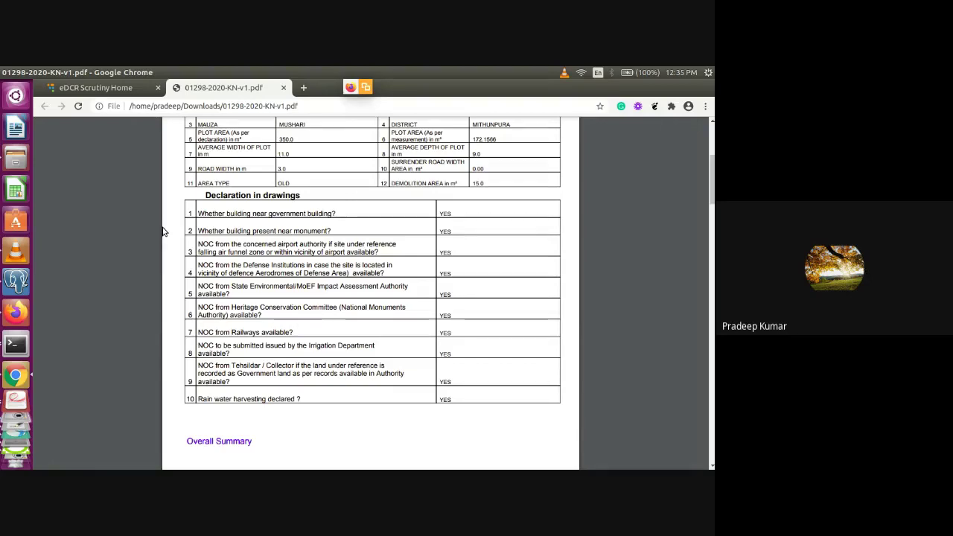
Scroll the PDF up to the PLOT DETAILS table and return to the gedit plan info
{"action": "scroll", "coordinate": [164, 232], "scroll_direction": "up", "scroll_amount": 1}
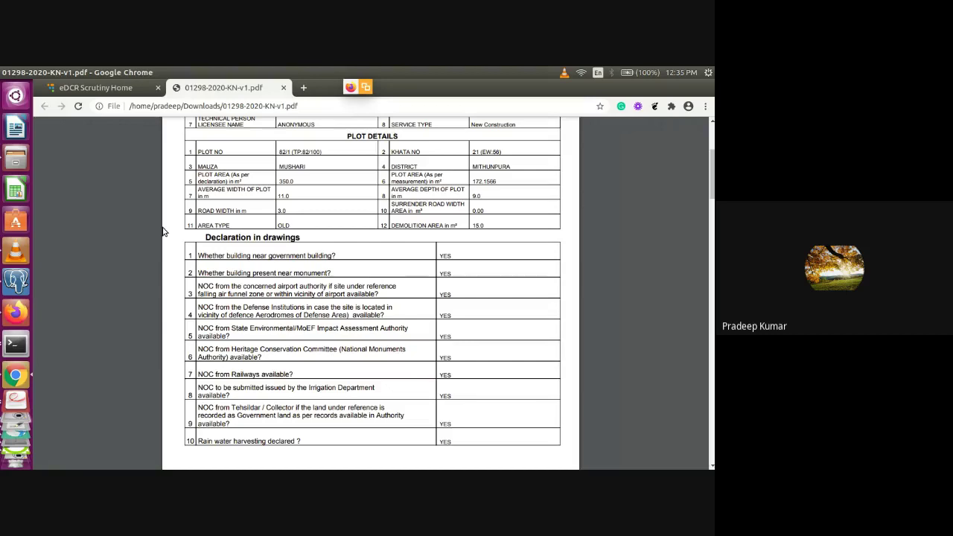
{"action": "key", "text": "alt+Tab"}
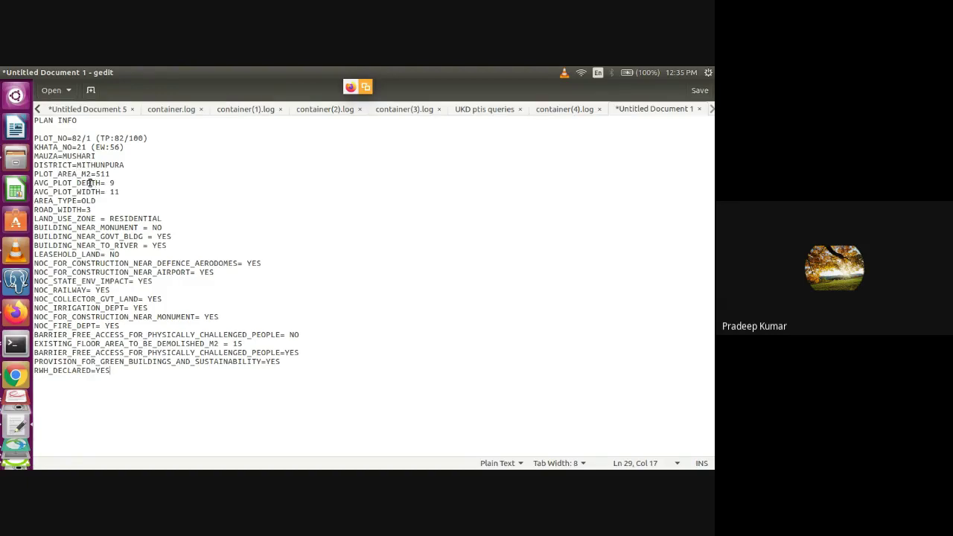
Check the AVG_PLOT_DEPTH key and its value 9 in the plan info notes
{"action": "double_click", "coordinate": [90, 182]}
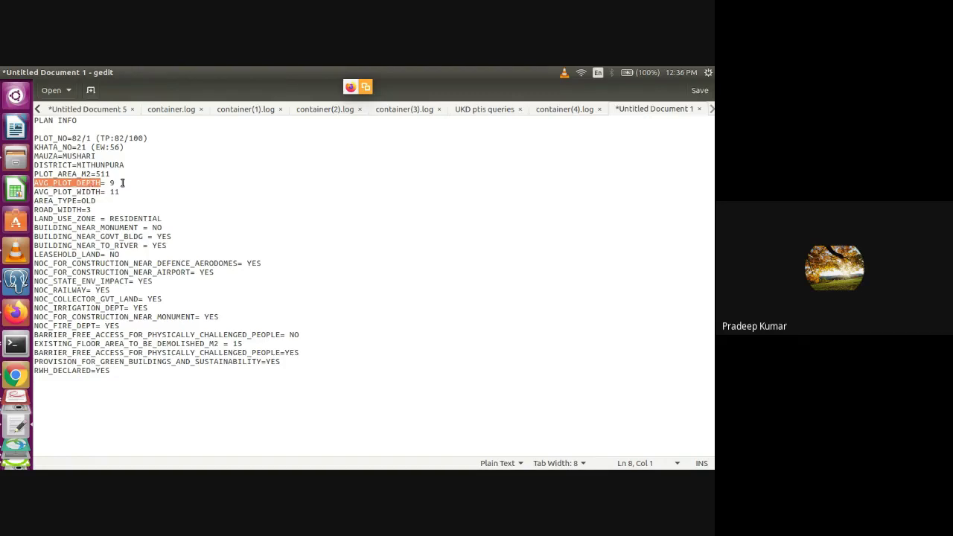
{"action": "left_click_drag", "start_coordinate": [119, 183], "coordinate": [117, 182]}
{"action": "left_click", "coordinate": [114, 183]}
{"action": "key", "text": "BackSpace"}
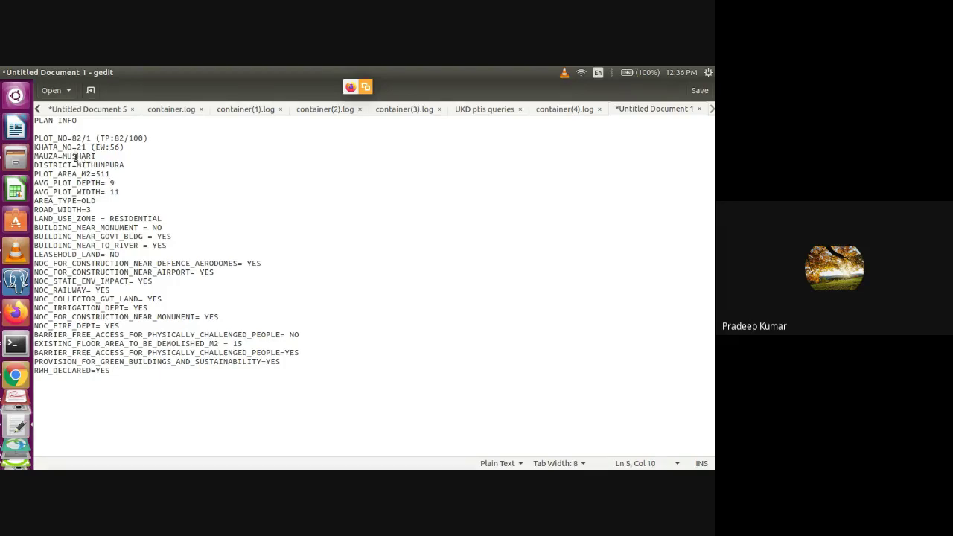
Pick out the MAUZA value MUSHARI and the AREA_TYPE value OLD to compare with the report
{"action": "double_click", "coordinate": [77, 157]}
{"action": "left_click", "coordinate": [76, 156]}
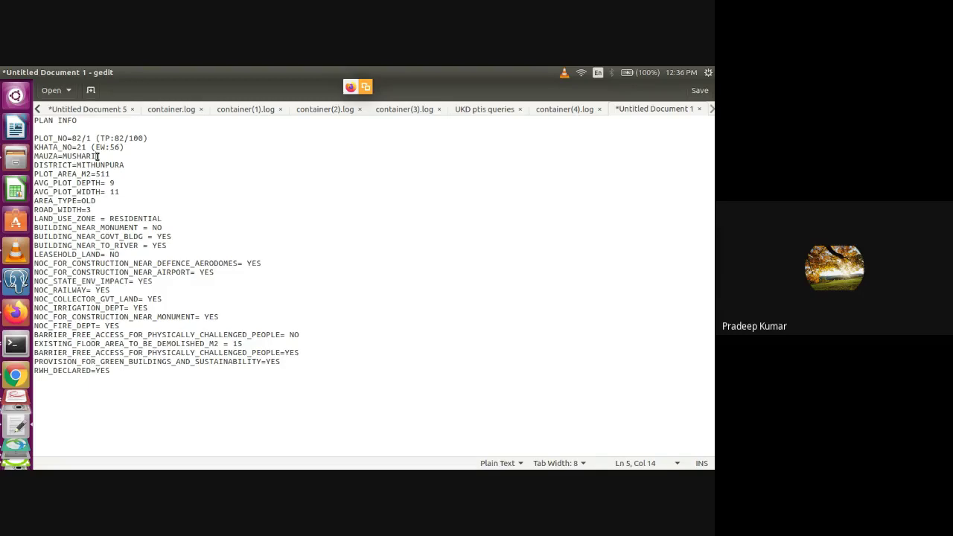
{"action": "double_click", "coordinate": [88, 201]}
{"action": "key", "text": "alt+Tab"}
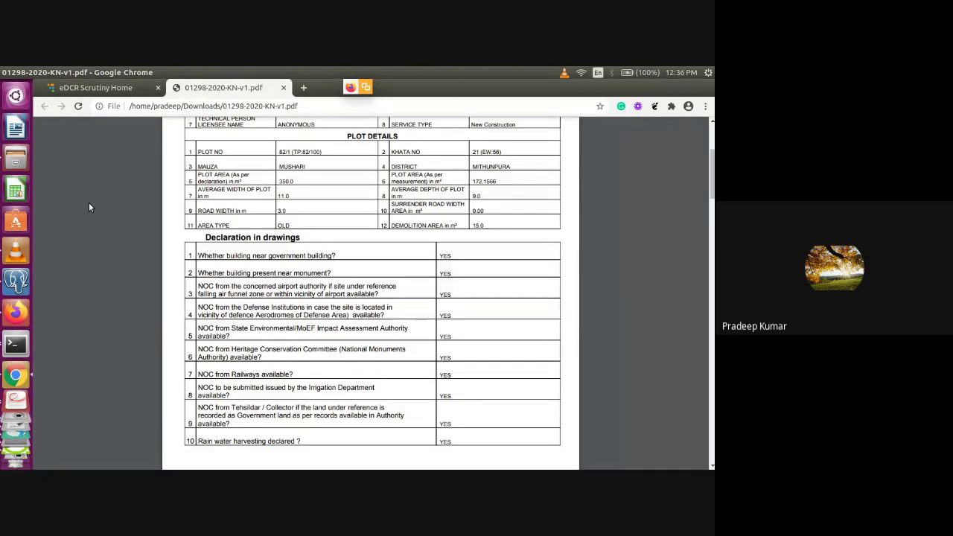
Retype OLD as the AREA_TYPE value in the gedit plan info
{"action": "key", "text": "alt+Tab"}
{"action": "key", "text": "Tab"}
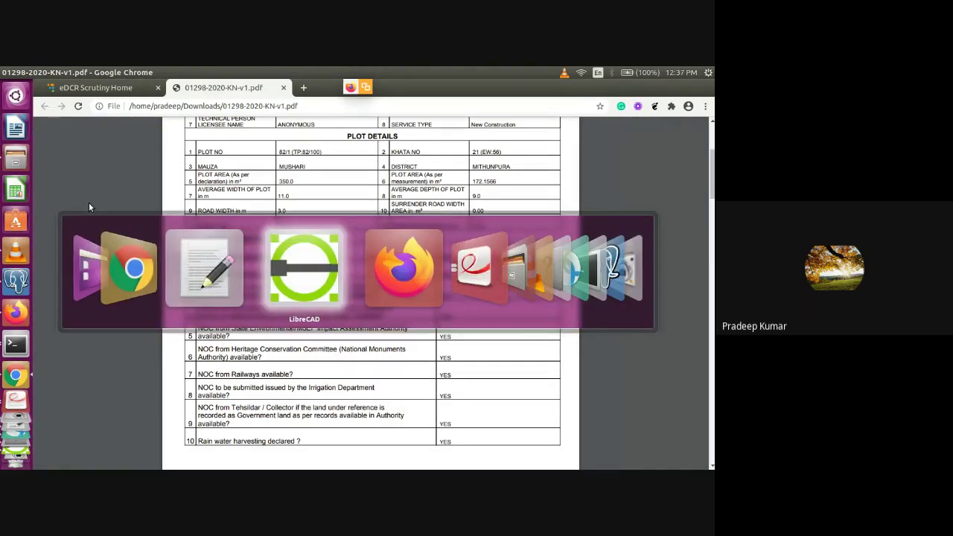
{"action": "key", "text": "alt+shift+Tab"}
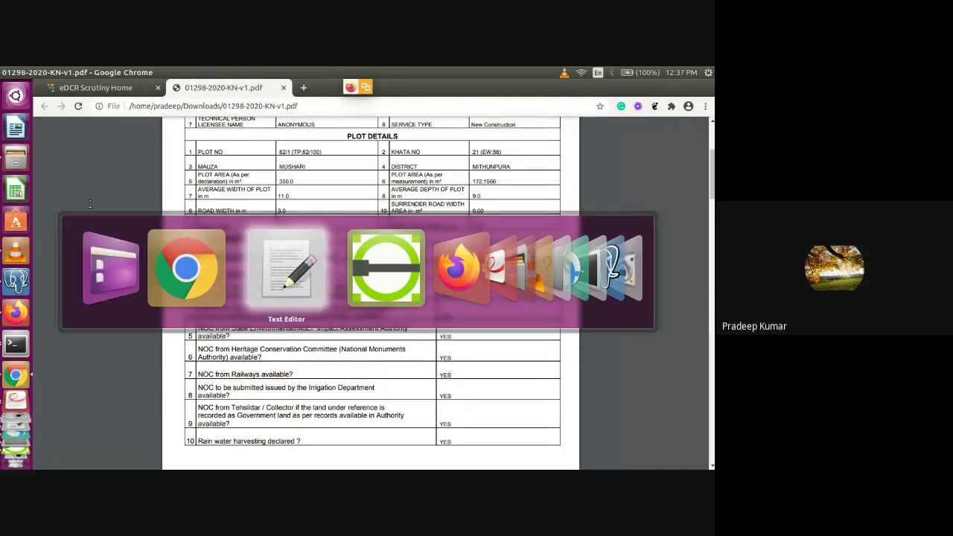
{"action": "type", "text": "OLD"}
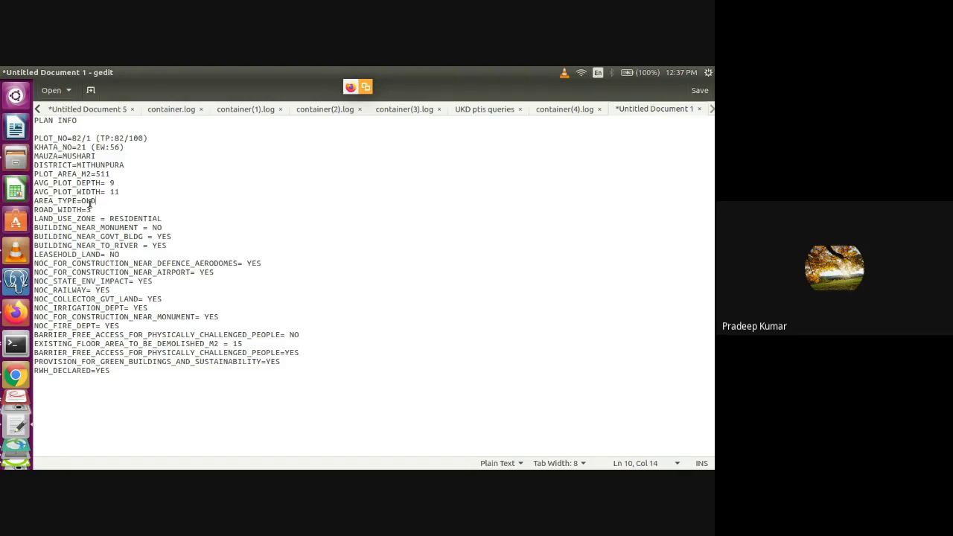
Scroll the PDF report down to the Overall Summary, then bring up the eDCR Training Plan spreadsheet
{"action": "key", "text": "alt+Tab"}
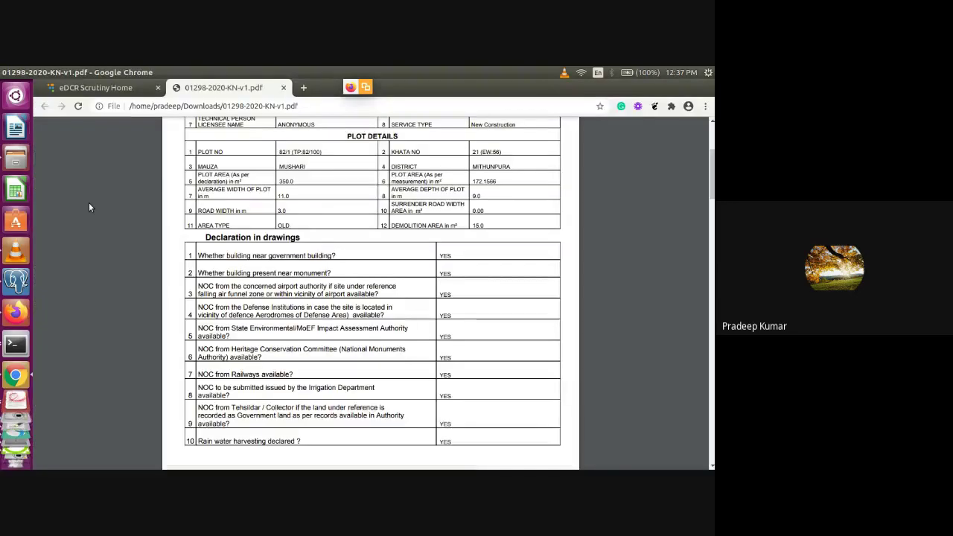
{"action": "scroll", "coordinate": [88, 202], "scroll_direction": "down", "scroll_amount": 5}
{"action": "key", "text": "alt+Tab"}
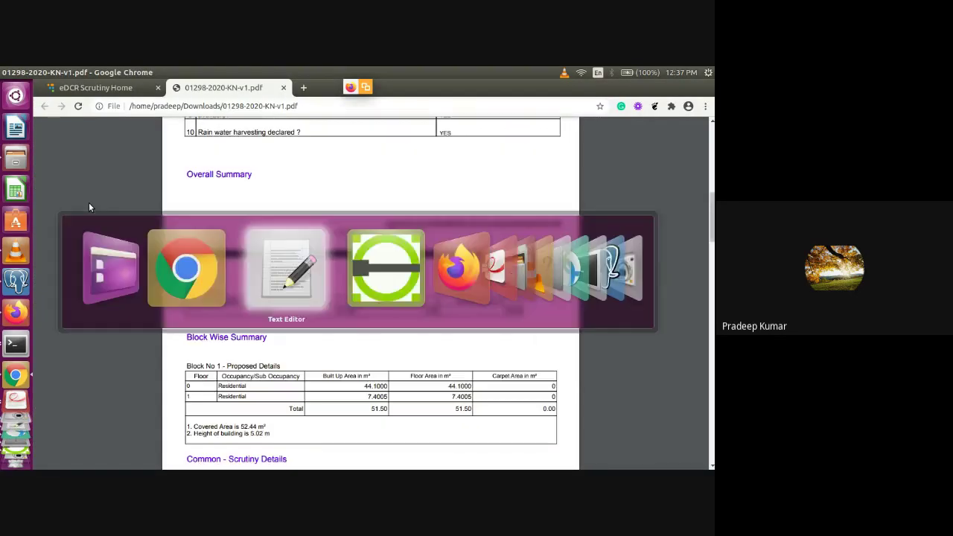
{"action": "key", "text": "alt+Tab"}
{"action": "key", "text": "alt+Tab"}
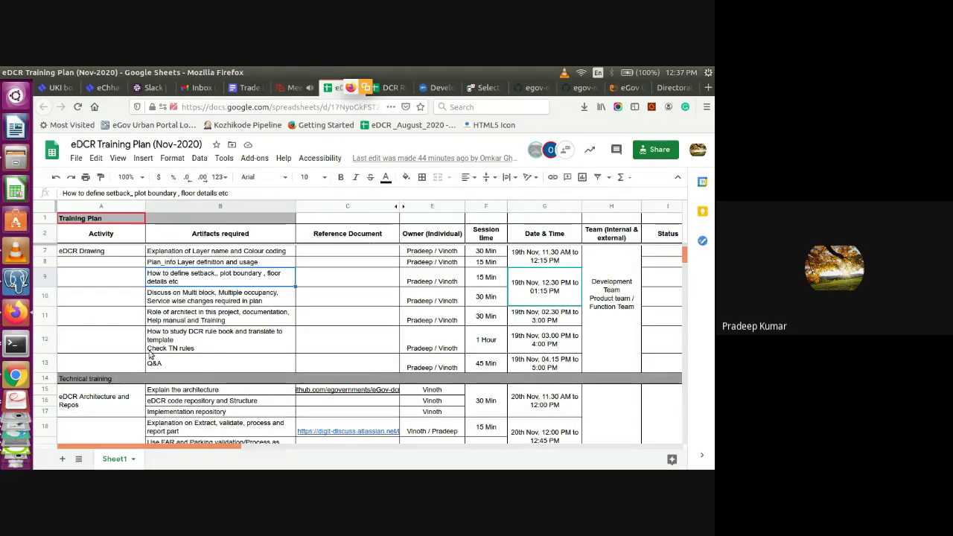
Read the multi-block discussion entry in cell B10, then move to High_Accepted_STAIR_NEW.dxf in LibreCAD
{"action": "left_click", "coordinate": [243, 305]}
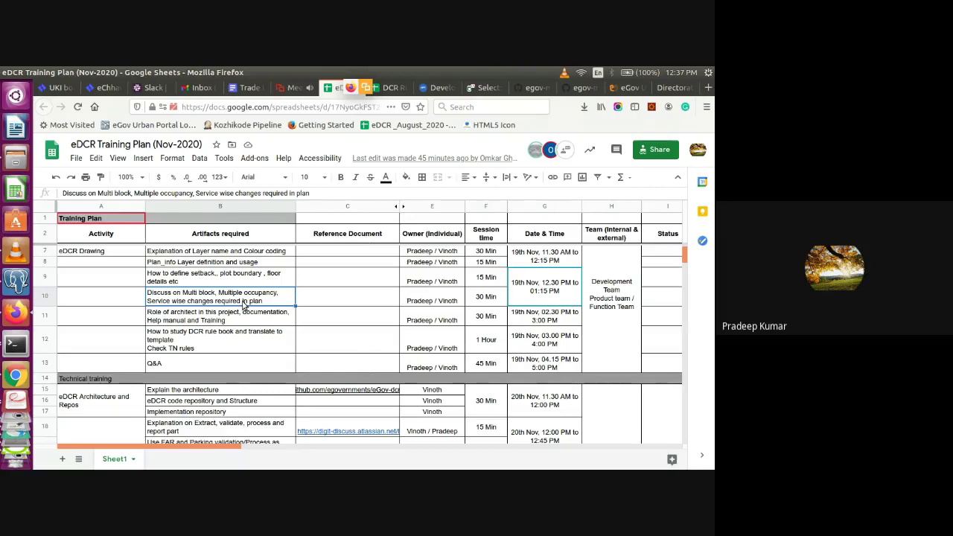
{"action": "key", "text": "alt+Tab"}
{"action": "key", "text": "alt+Tab"}
{"action": "key", "text": "alt+Tab"}
{"action": "key", "text": "alt+Tab"}
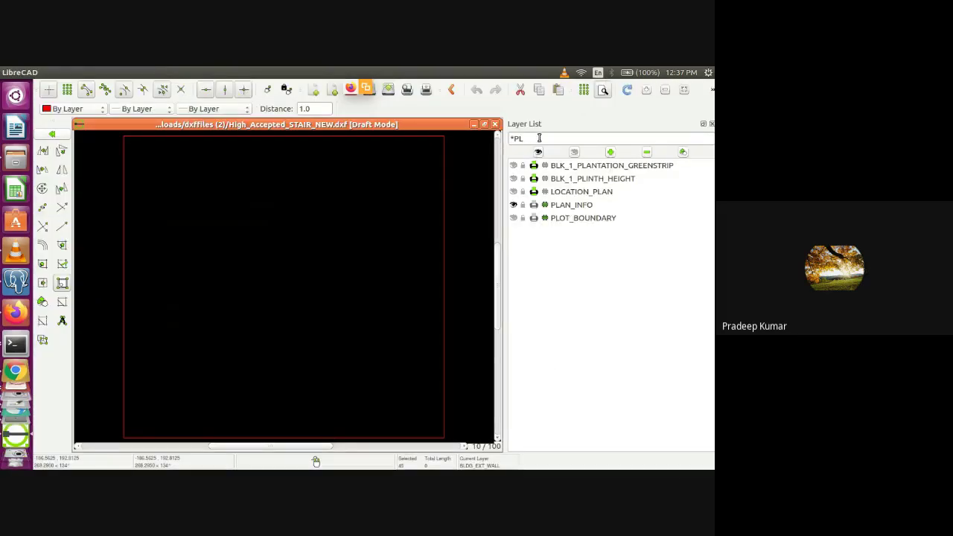
Hide the PLAN_INFO layer, clear the *PL layer filter, and auto-zoom to fit the whole stair drawing
{"action": "left_click", "coordinate": [513, 204]}
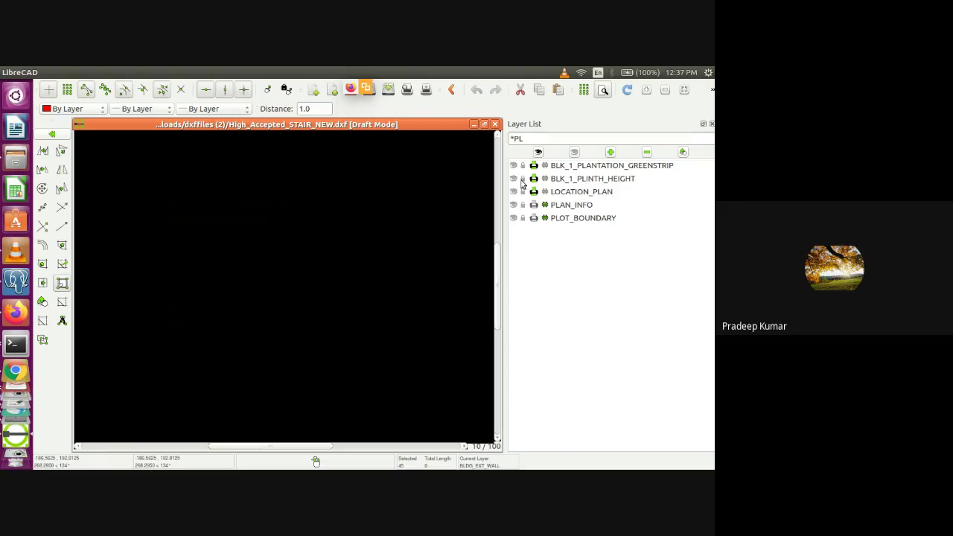
{"action": "left_click", "coordinate": [534, 142]}
{"action": "double_click", "coordinate": [533, 142]}
{"action": "key", "text": "BackSpace"}
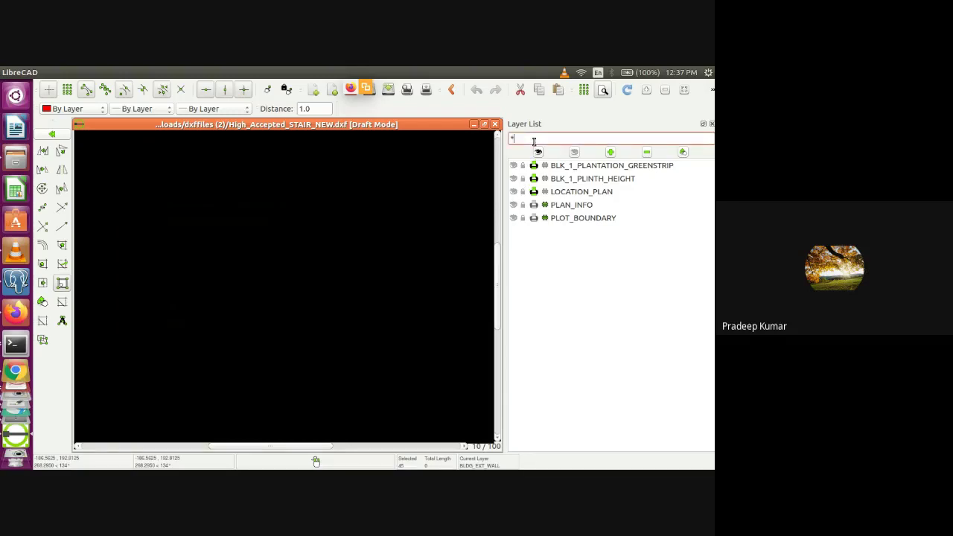
{"action": "left_click", "coordinate": [683, 94]}
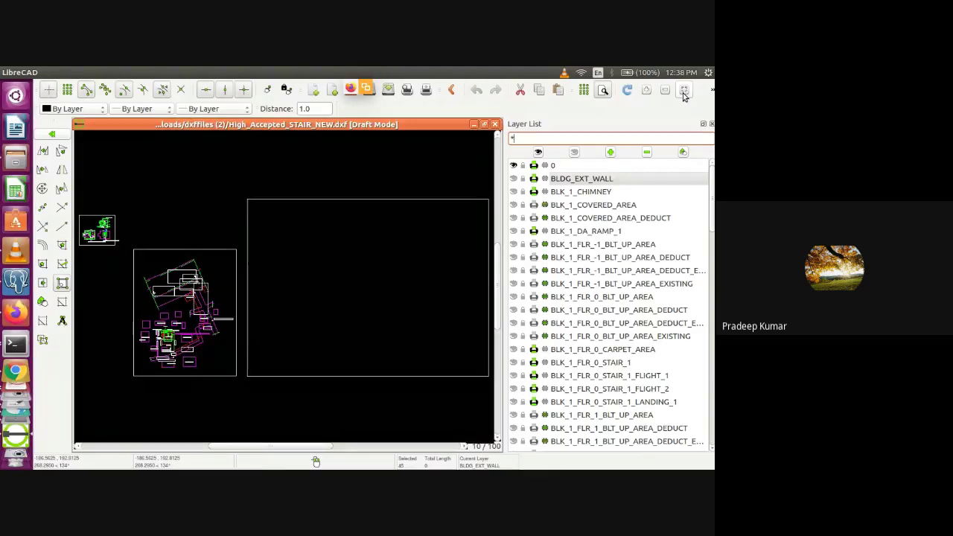
{"action": "key", "text": "alt+Tab"}
Bring the eDCR Training Plan (Nov-2020) sheet in Firefox back on screen
{"action": "key", "text": "alt+Tab"}
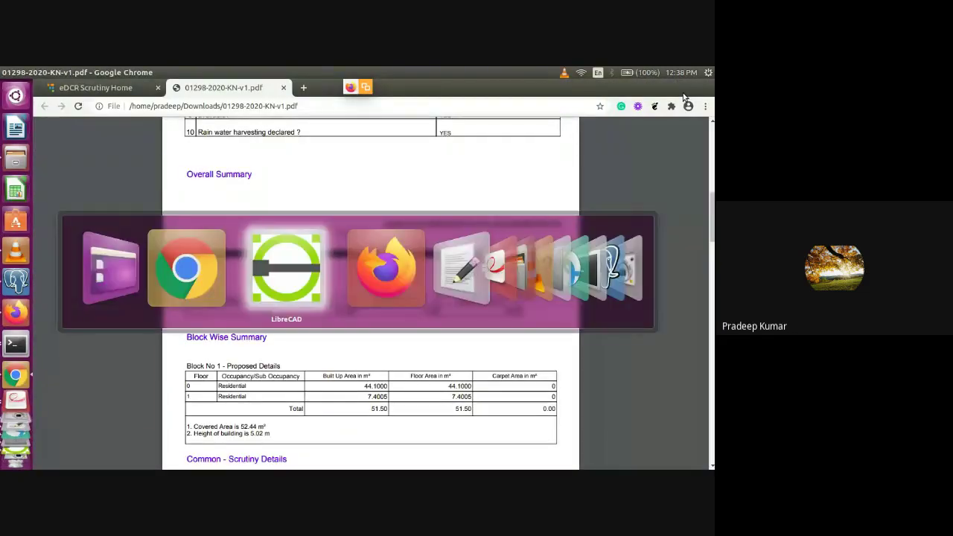
{"action": "key", "text": "alt+Tab"}
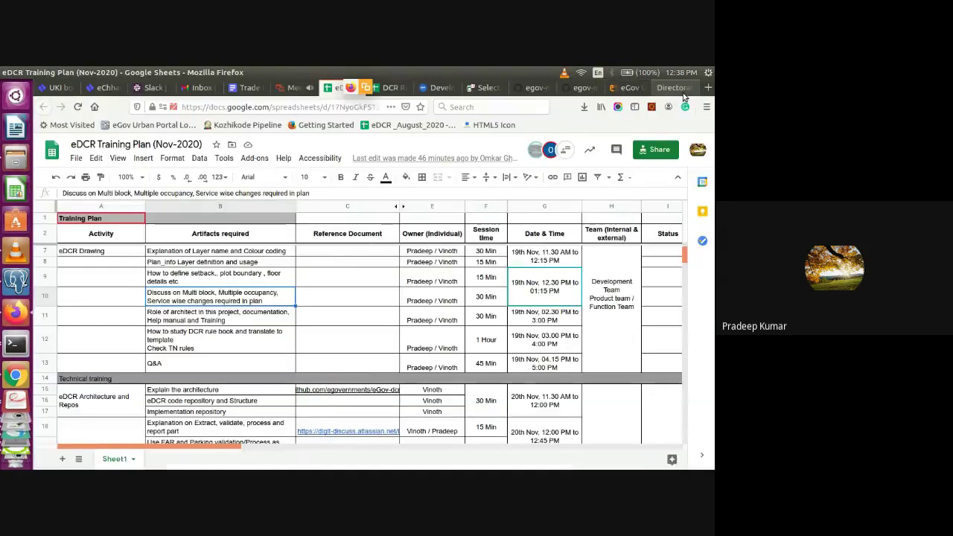
{"action": "key", "text": "alt+Tab"}
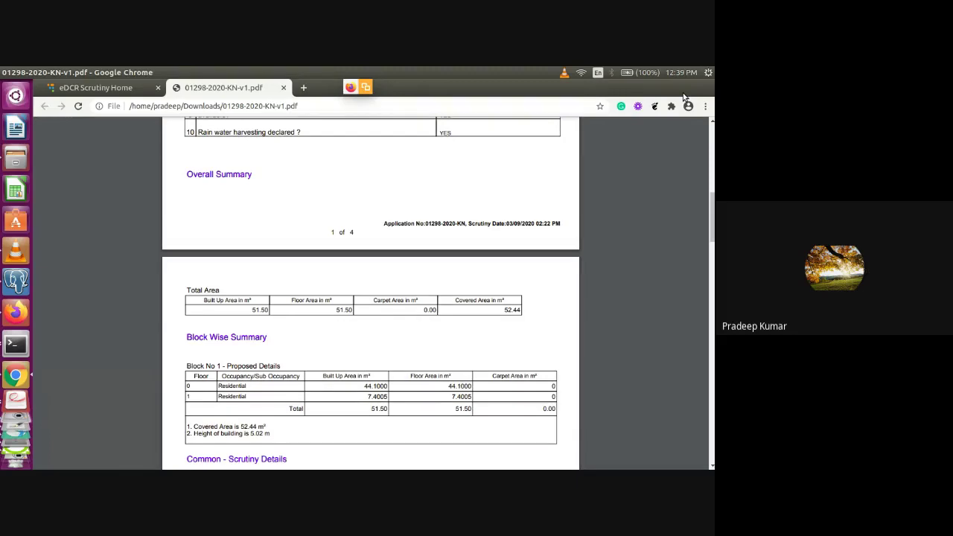
Move down the report to the FAR table under Common - Scrutiny Details
{"action": "key", "text": "Down"}
{"action": "key", "text": "Down"}
{"action": "key", "text": "Down"}
{"action": "key", "text": "Down"}
{"action": "key", "text": "Down"}
{"action": "key", "text": "Down"}
{"action": "key", "text": "Down"}
{"action": "key", "text": "Down"}
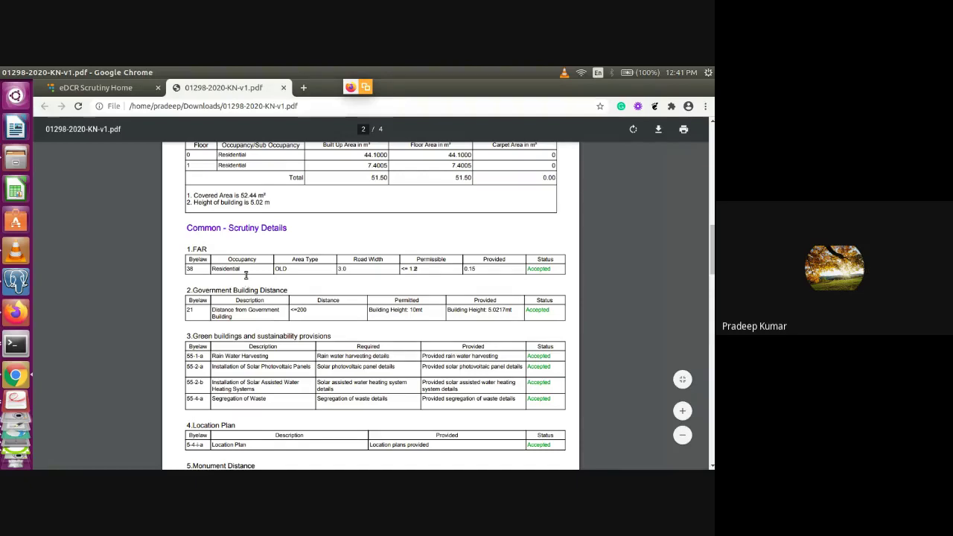
Select the FAR row, compare it against the training plan sheet, and scroll the report back up
{"action": "triple_click", "coordinate": [413, 270]}
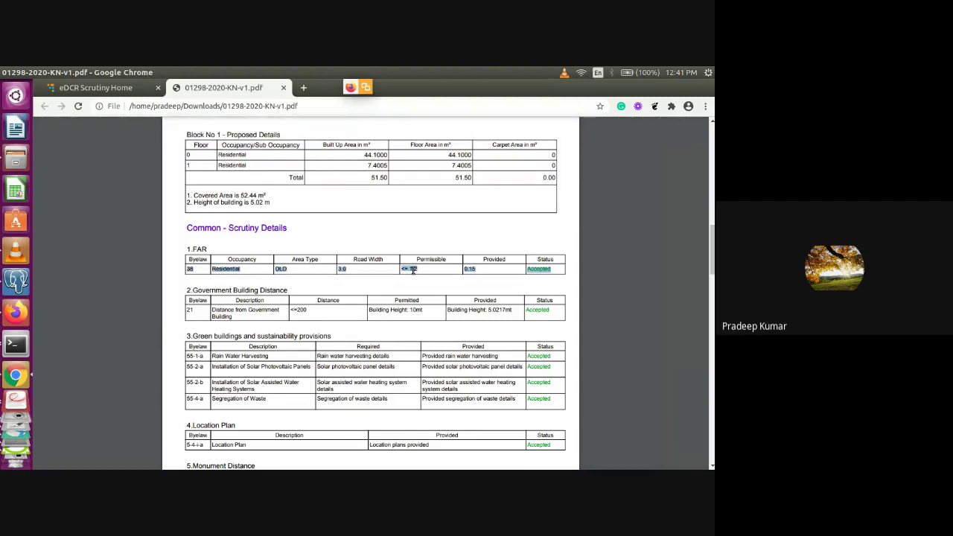
{"action": "key", "text": "alt+Tab"}
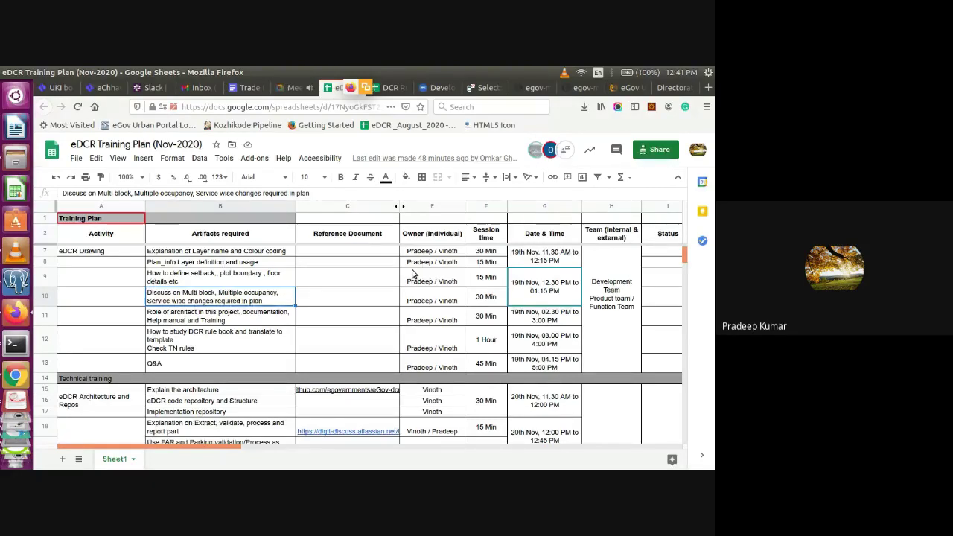
{"action": "key", "text": "alt+Tab"}
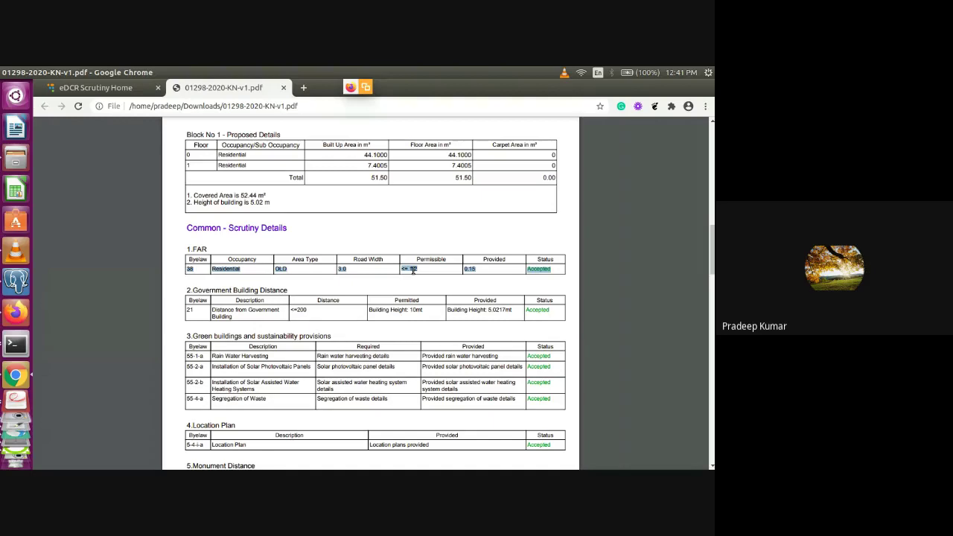
{"action": "key", "text": "alt+Tab"}
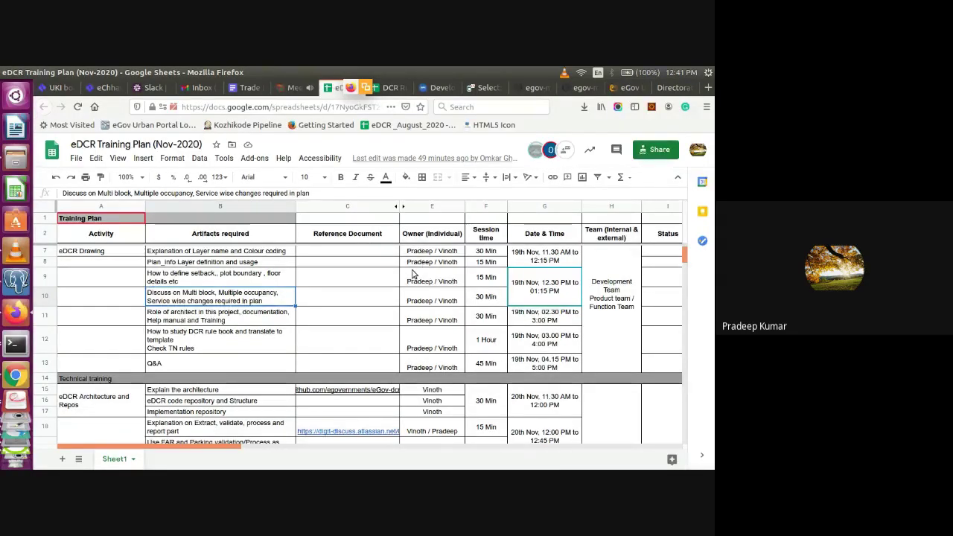
{"action": "key", "text": "alt+Tab"}
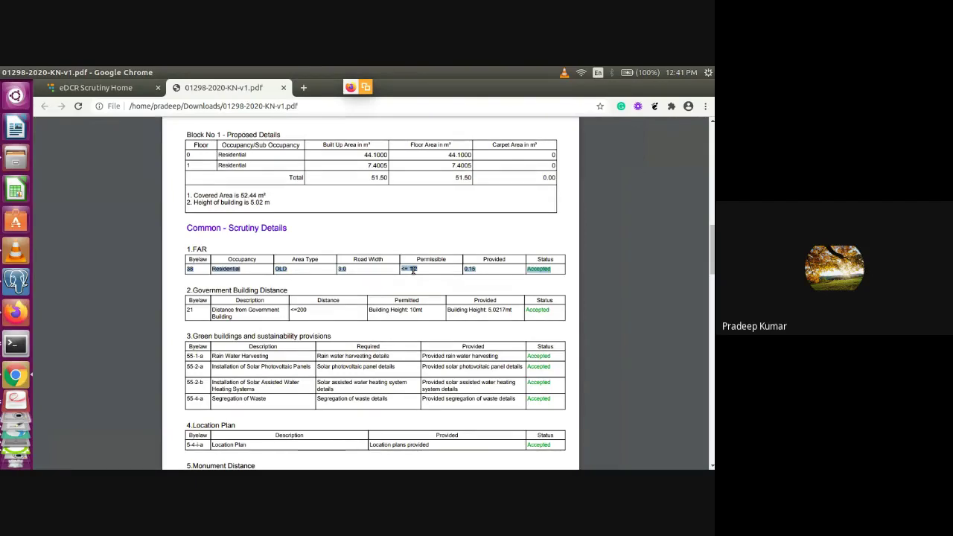
{"action": "scroll", "coordinate": [413, 270], "scroll_direction": "up", "scroll_amount": 1}
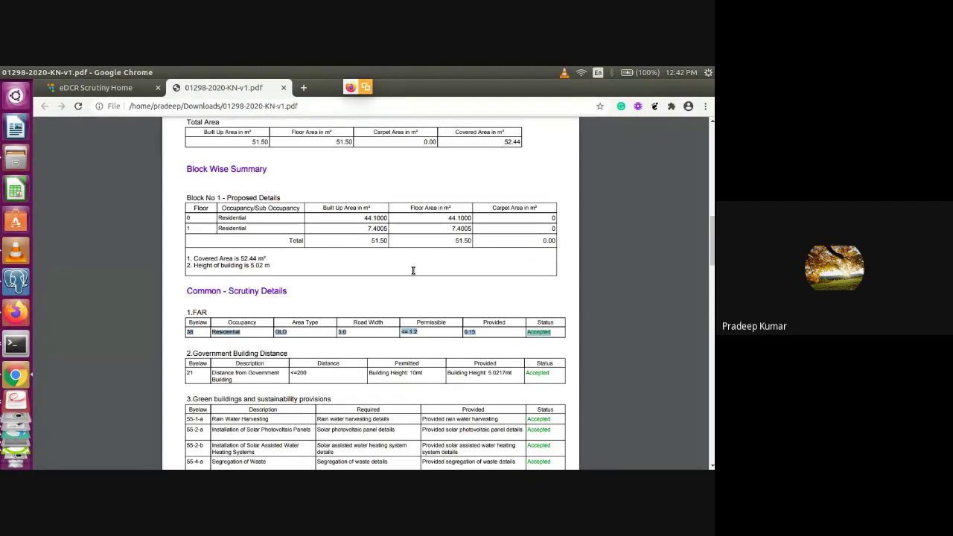
Scroll past the FAR table to the Location Plan, Monument Distance, North Direction and OverHead Electric Line checks
{"action": "scroll", "coordinate": [413, 270], "scroll_direction": "down", "scroll_amount": 5}
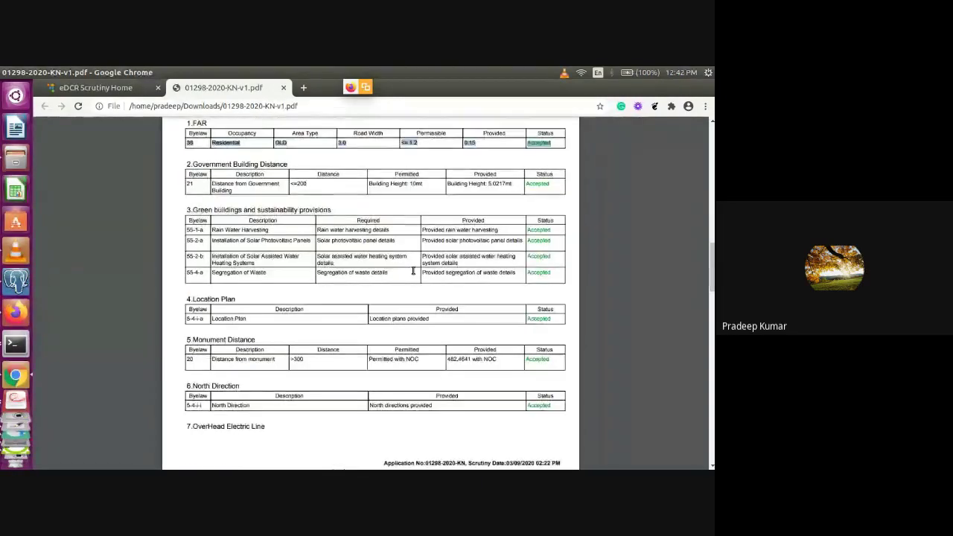
{"action": "scroll", "coordinate": [413, 270], "scroll_direction": "down", "scroll_amount": 1}
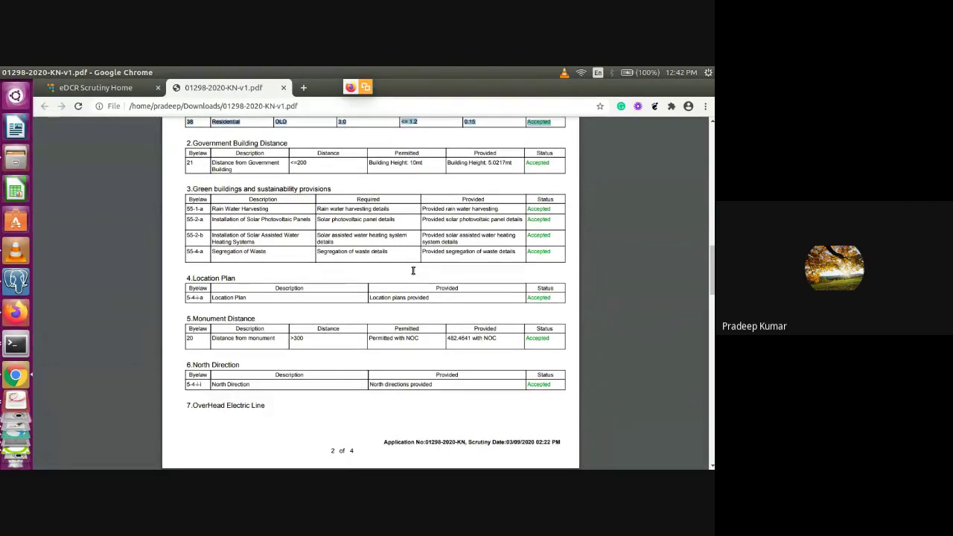
{"action": "scroll", "coordinate": [413, 270], "scroll_direction": "down", "scroll_amount": 2}
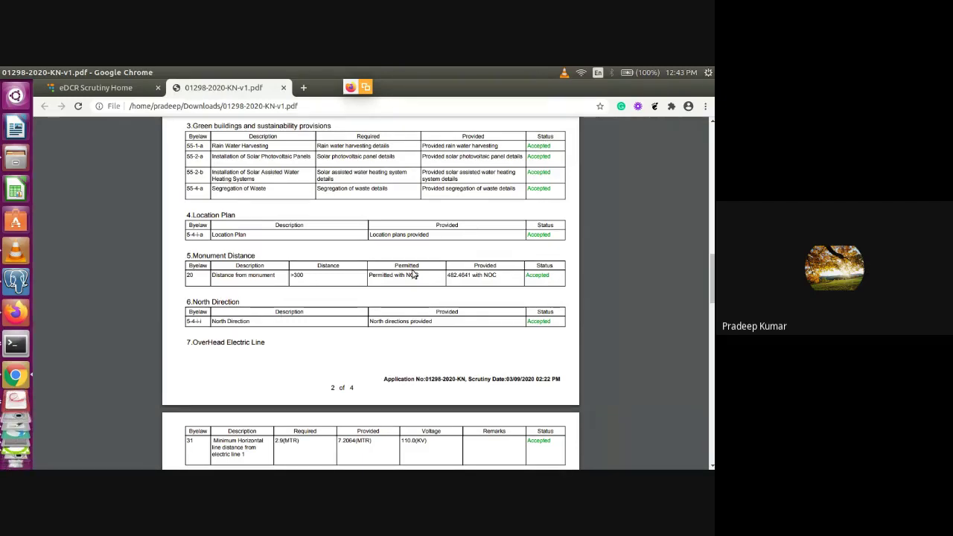
Switch from the Chrome PDF report to the eDCR Training Plan (Nov-2020) sheet
{"action": "key", "text": "alt+Tab"}
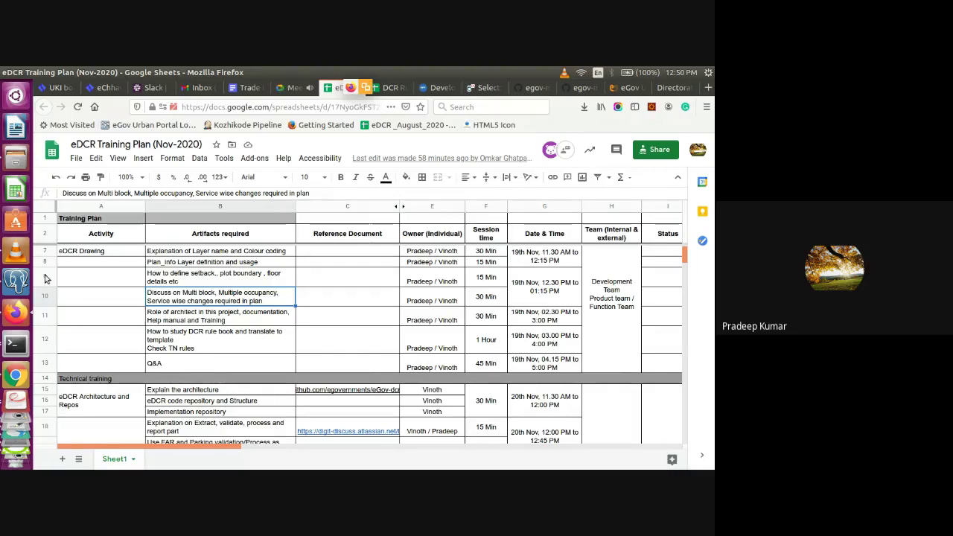
Bring the High_Accepted_STAIR_NEW.dxf drawing in LibreCAD to the front from the launcher
{"action": "scroll", "coordinate": [14, 395], "scroll_direction": "down", "scroll_amount": 3}
{"action": "left_click", "coordinate": [9, 399]}
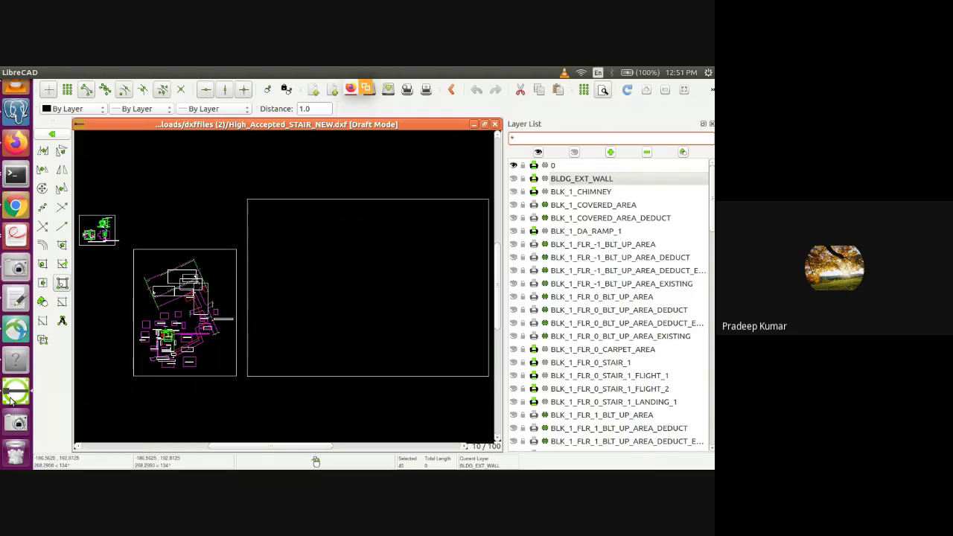
Switch from LibreCAD back to the eDCR Training Plan sheet in Firefox
{"action": "scroll", "coordinate": [10, 402], "scroll_direction": "up", "scroll_amount": 1}
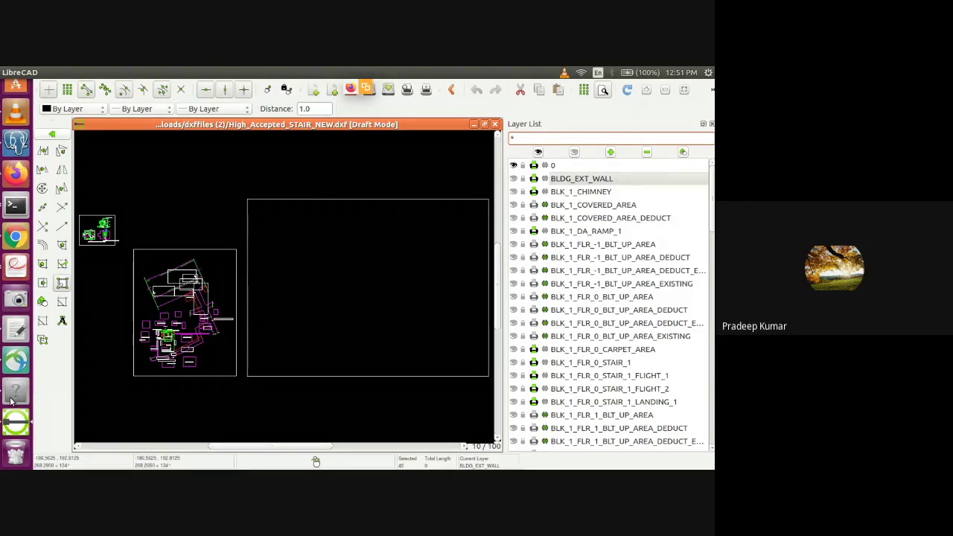
{"action": "key", "text": "alt+Tab"}
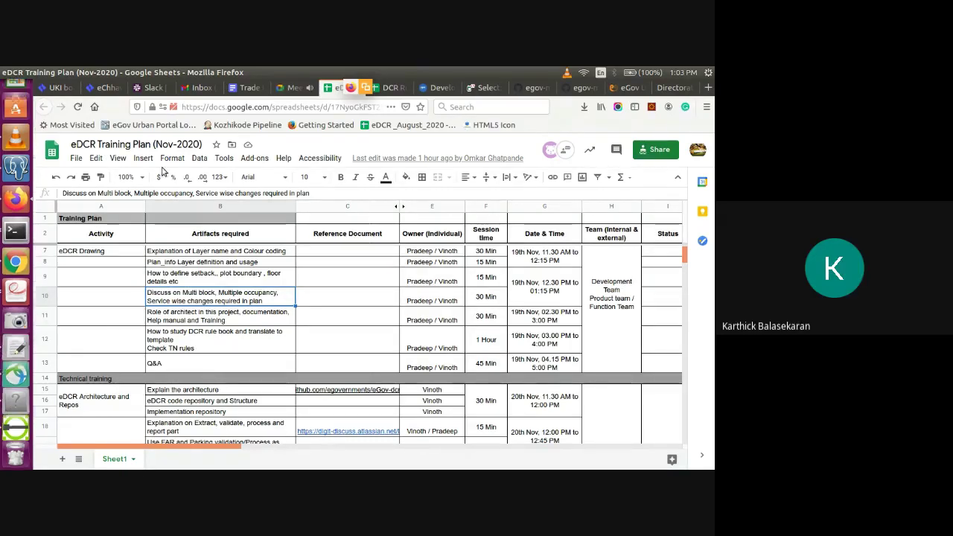
Return to the 'Training on eDCR Template and AutoCAD Drawing standards' Meet tab
{"action": "left_click", "coordinate": [294, 88]}
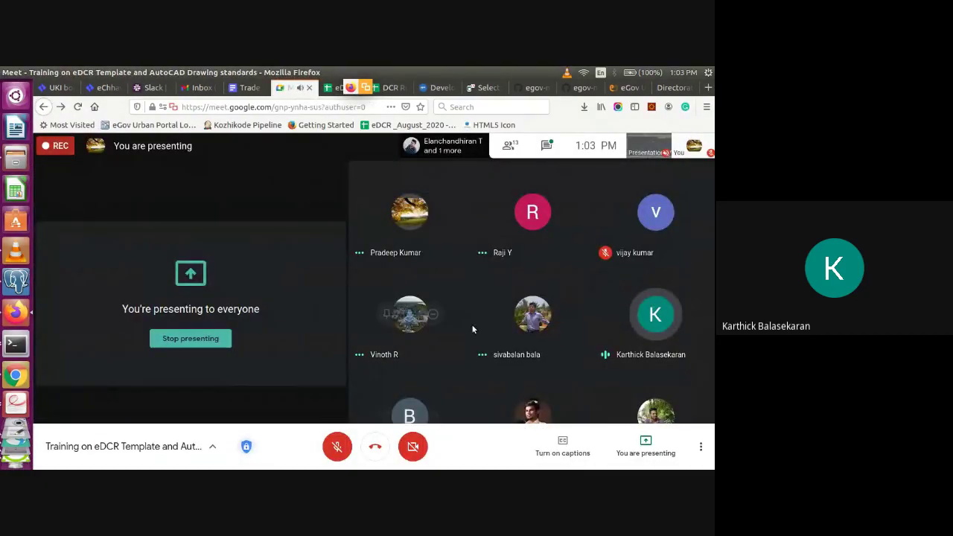
Choose Stop recording from the Meet toolbar's More options menu
{"action": "left_click", "coordinate": [699, 449]}
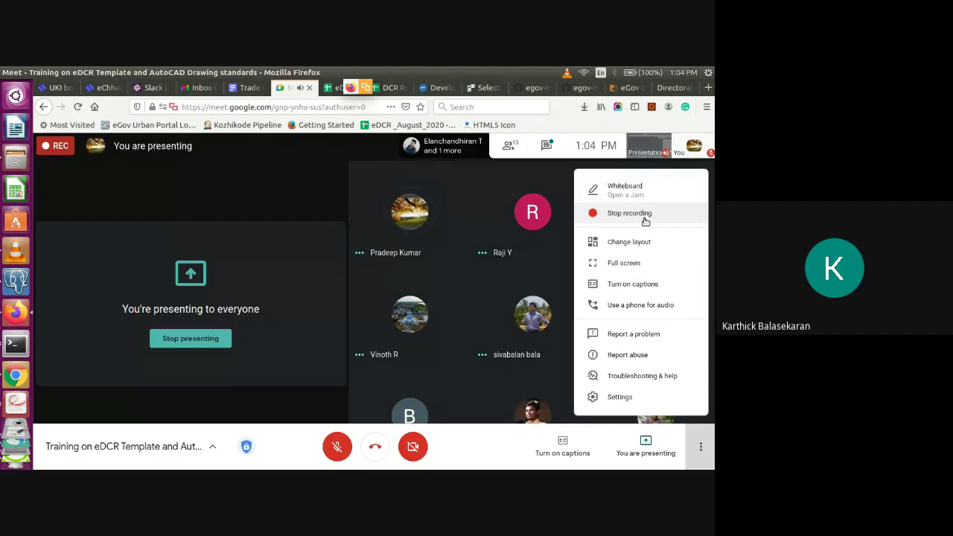
{"action": "left_click", "coordinate": [645, 216]}
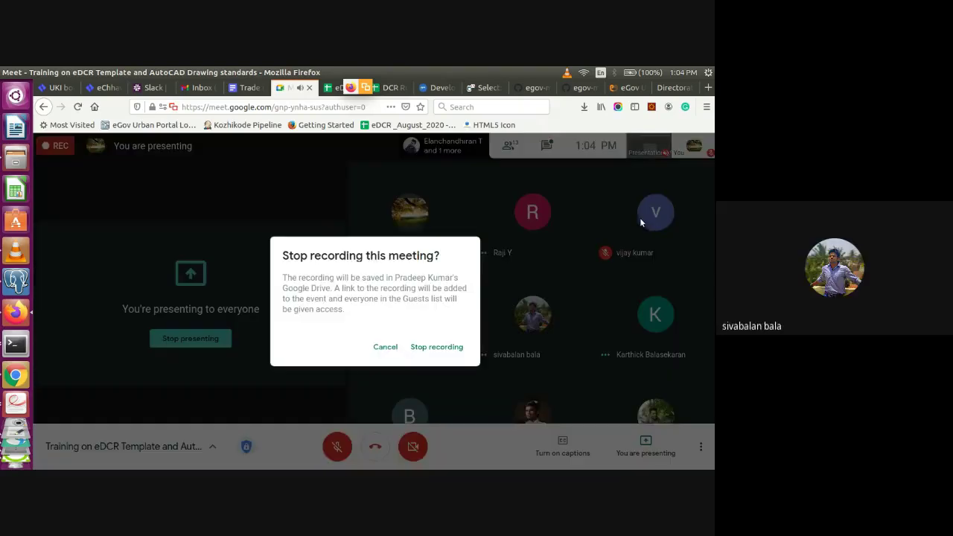